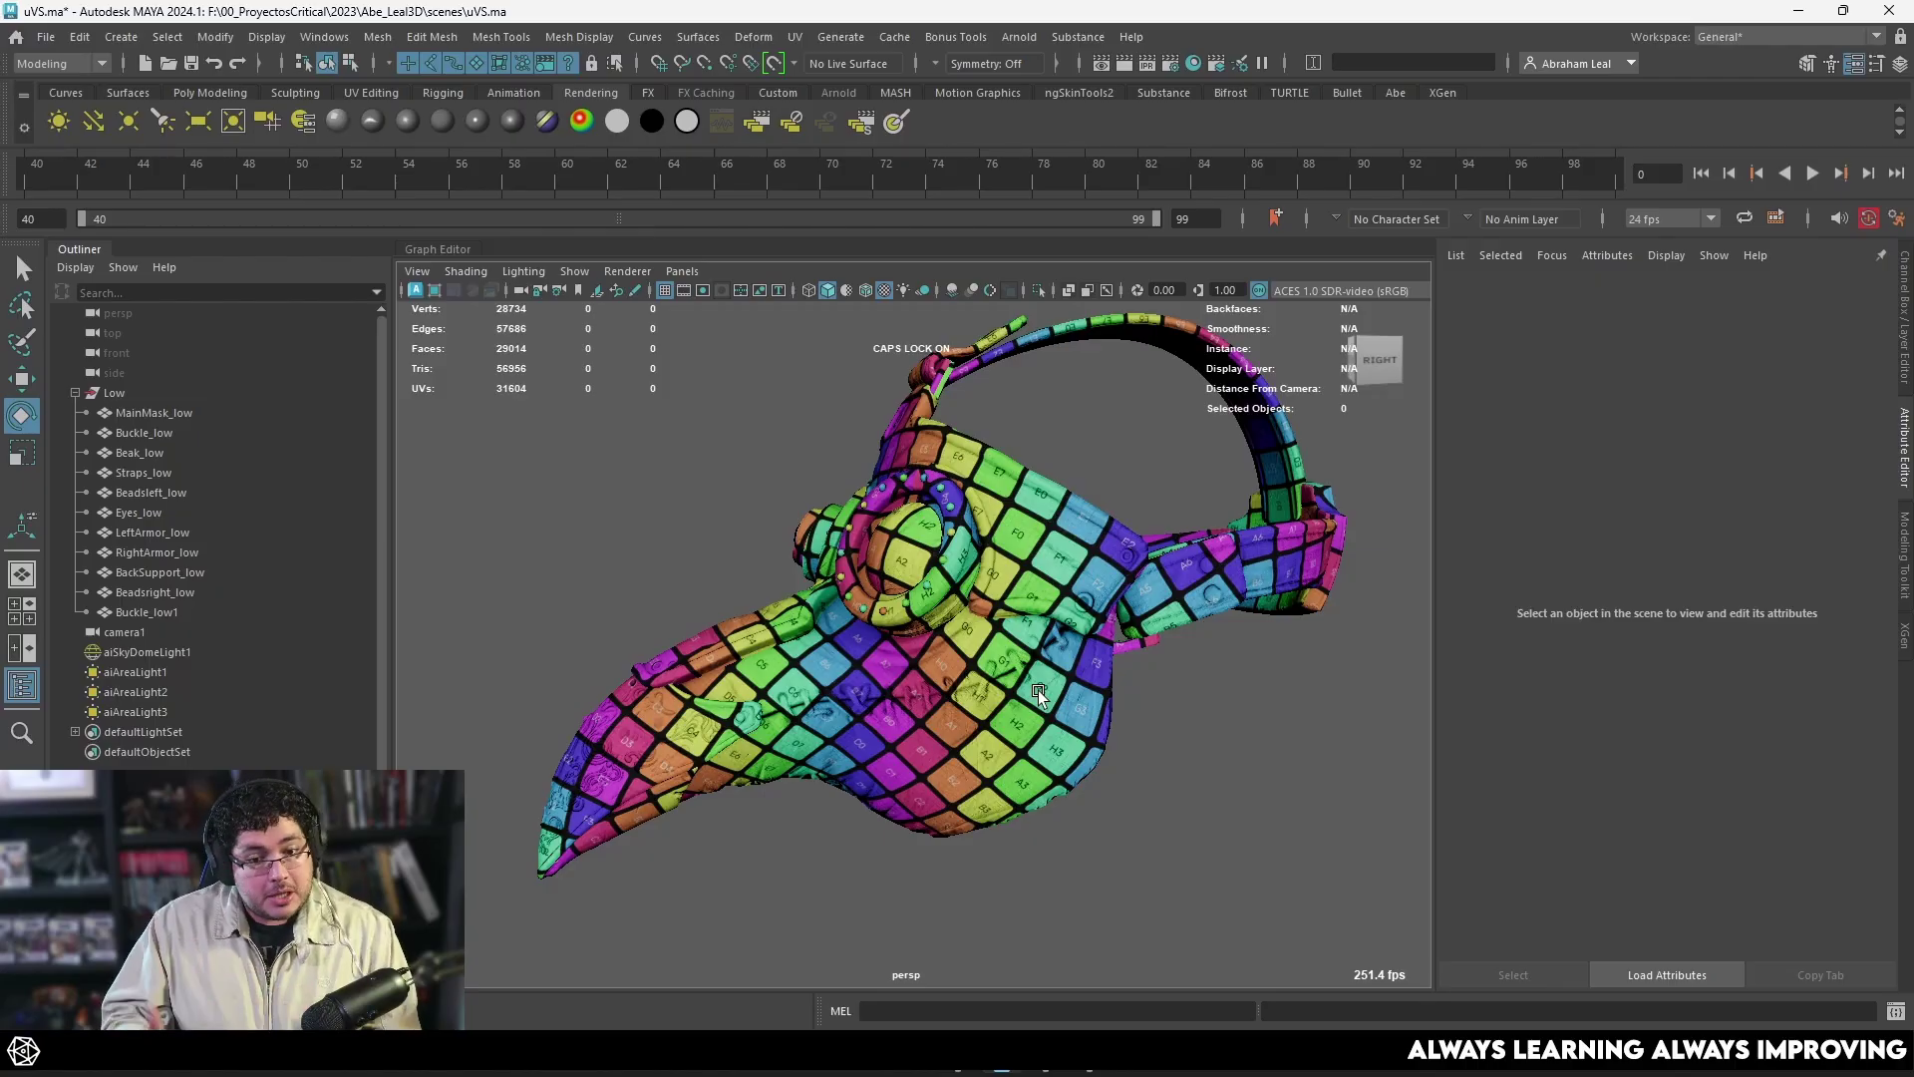
left_click_drag(1038, 689, 947, 656, "alt")
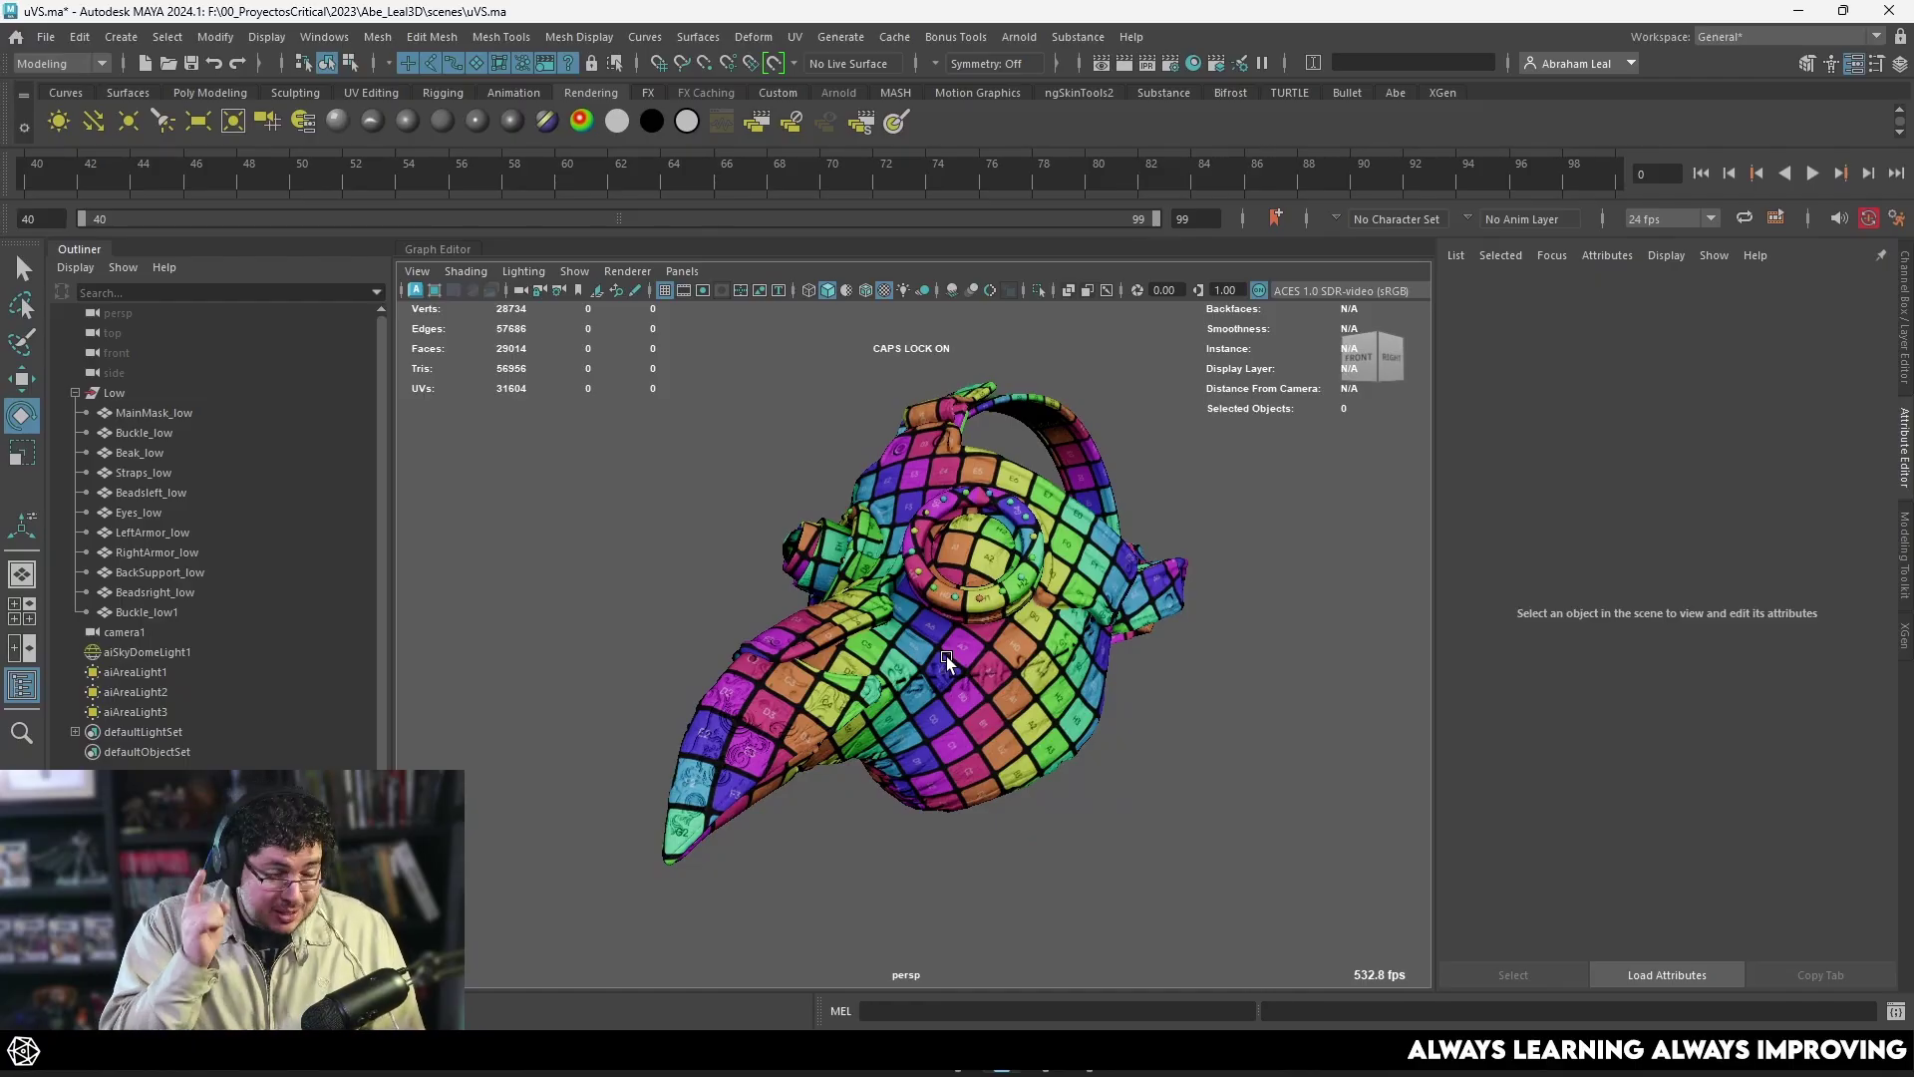
left_click_drag(1124, 748, 1195, 835, "alt")
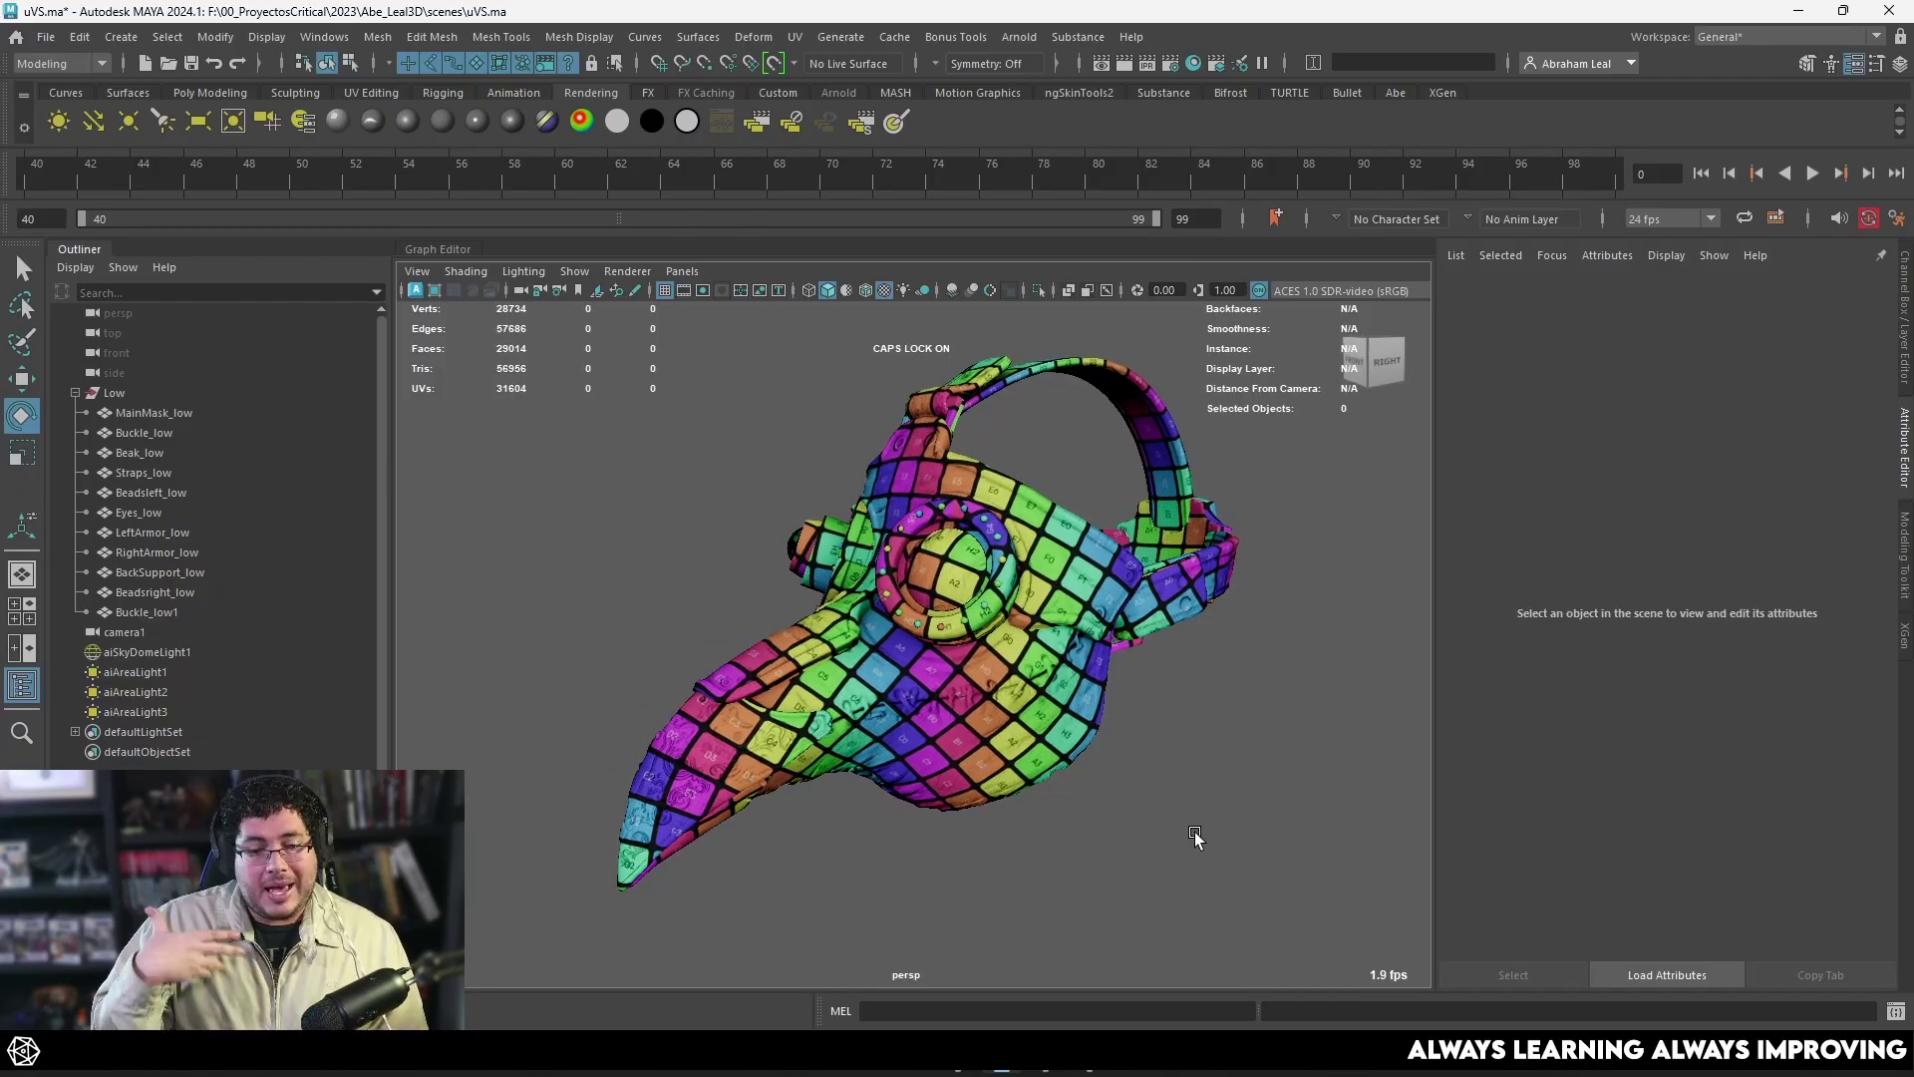
left_click_drag(1195, 836, 1156, 801, "alt")
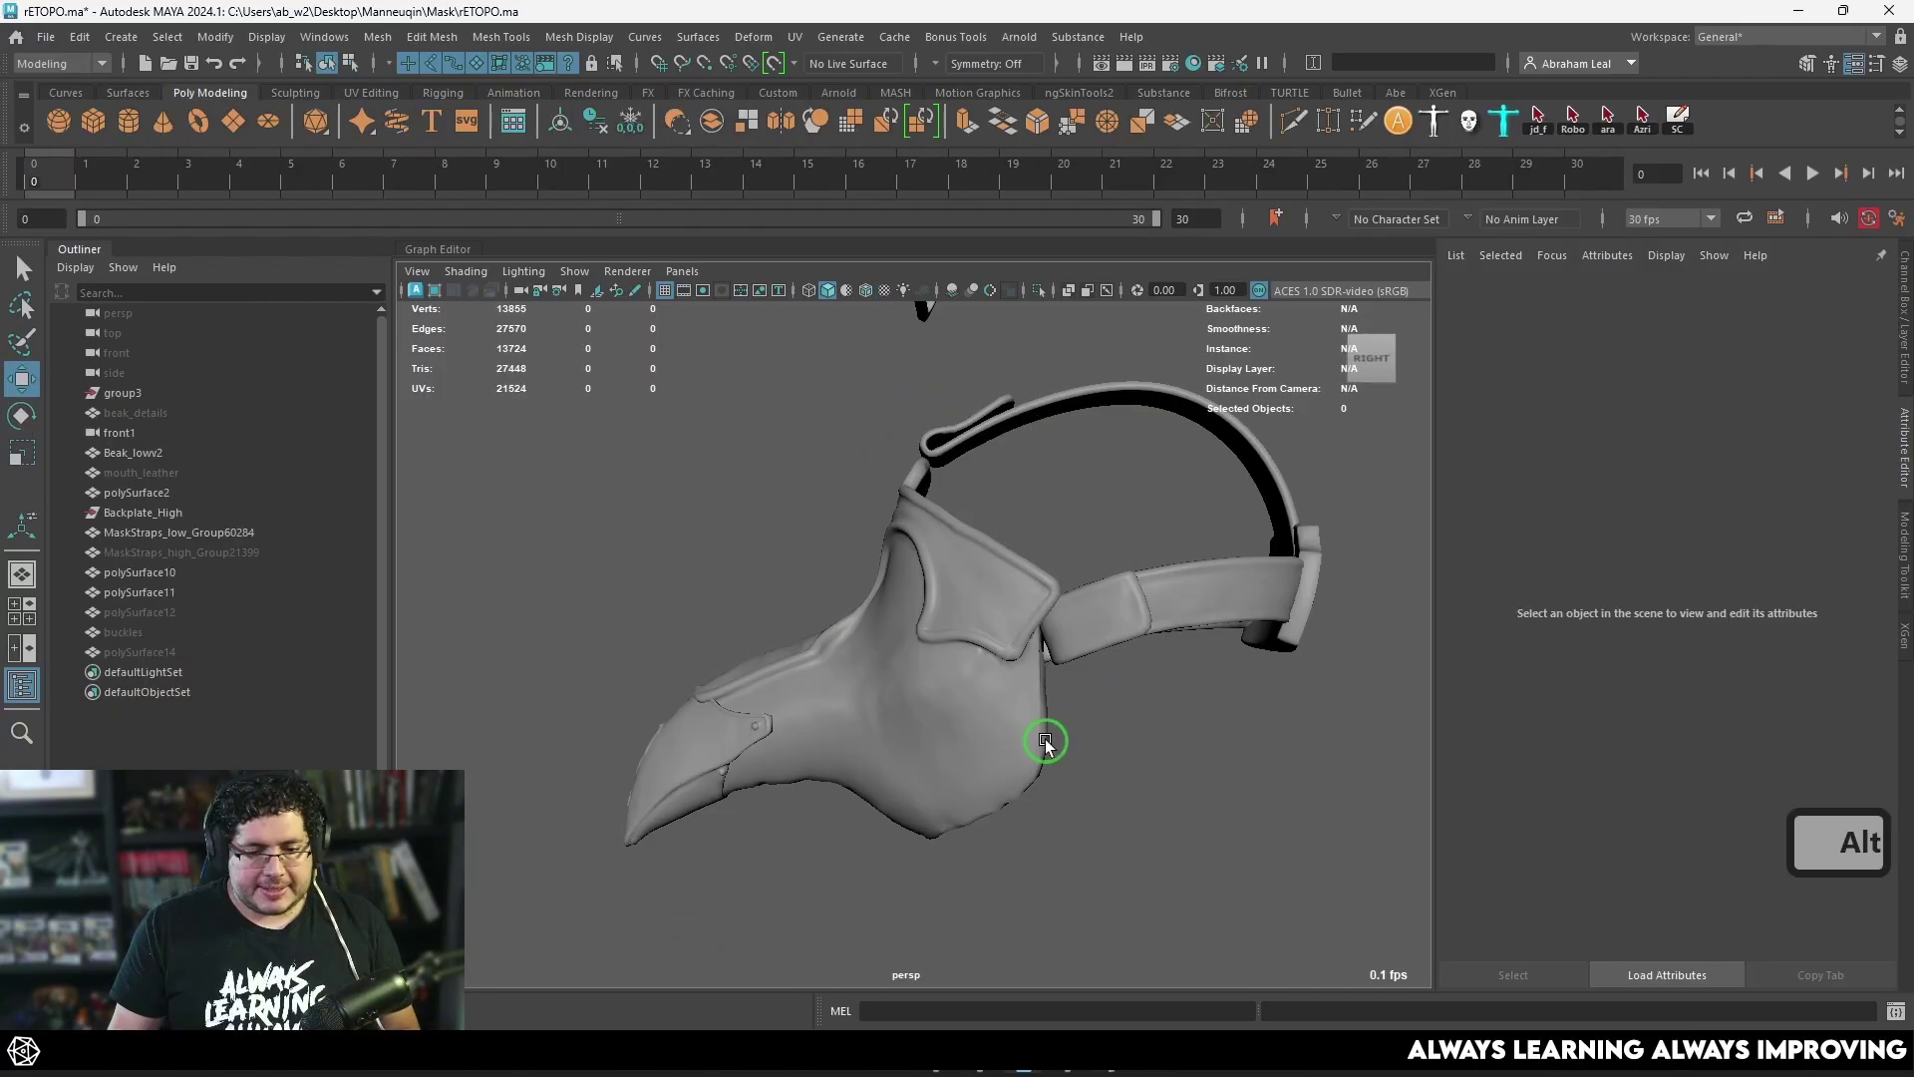
Step: Examine the retopologized mask from several sides, checking the main body mesh and the floating buckle above it
left_click_drag(1043, 752, 1010, 702, "alt")
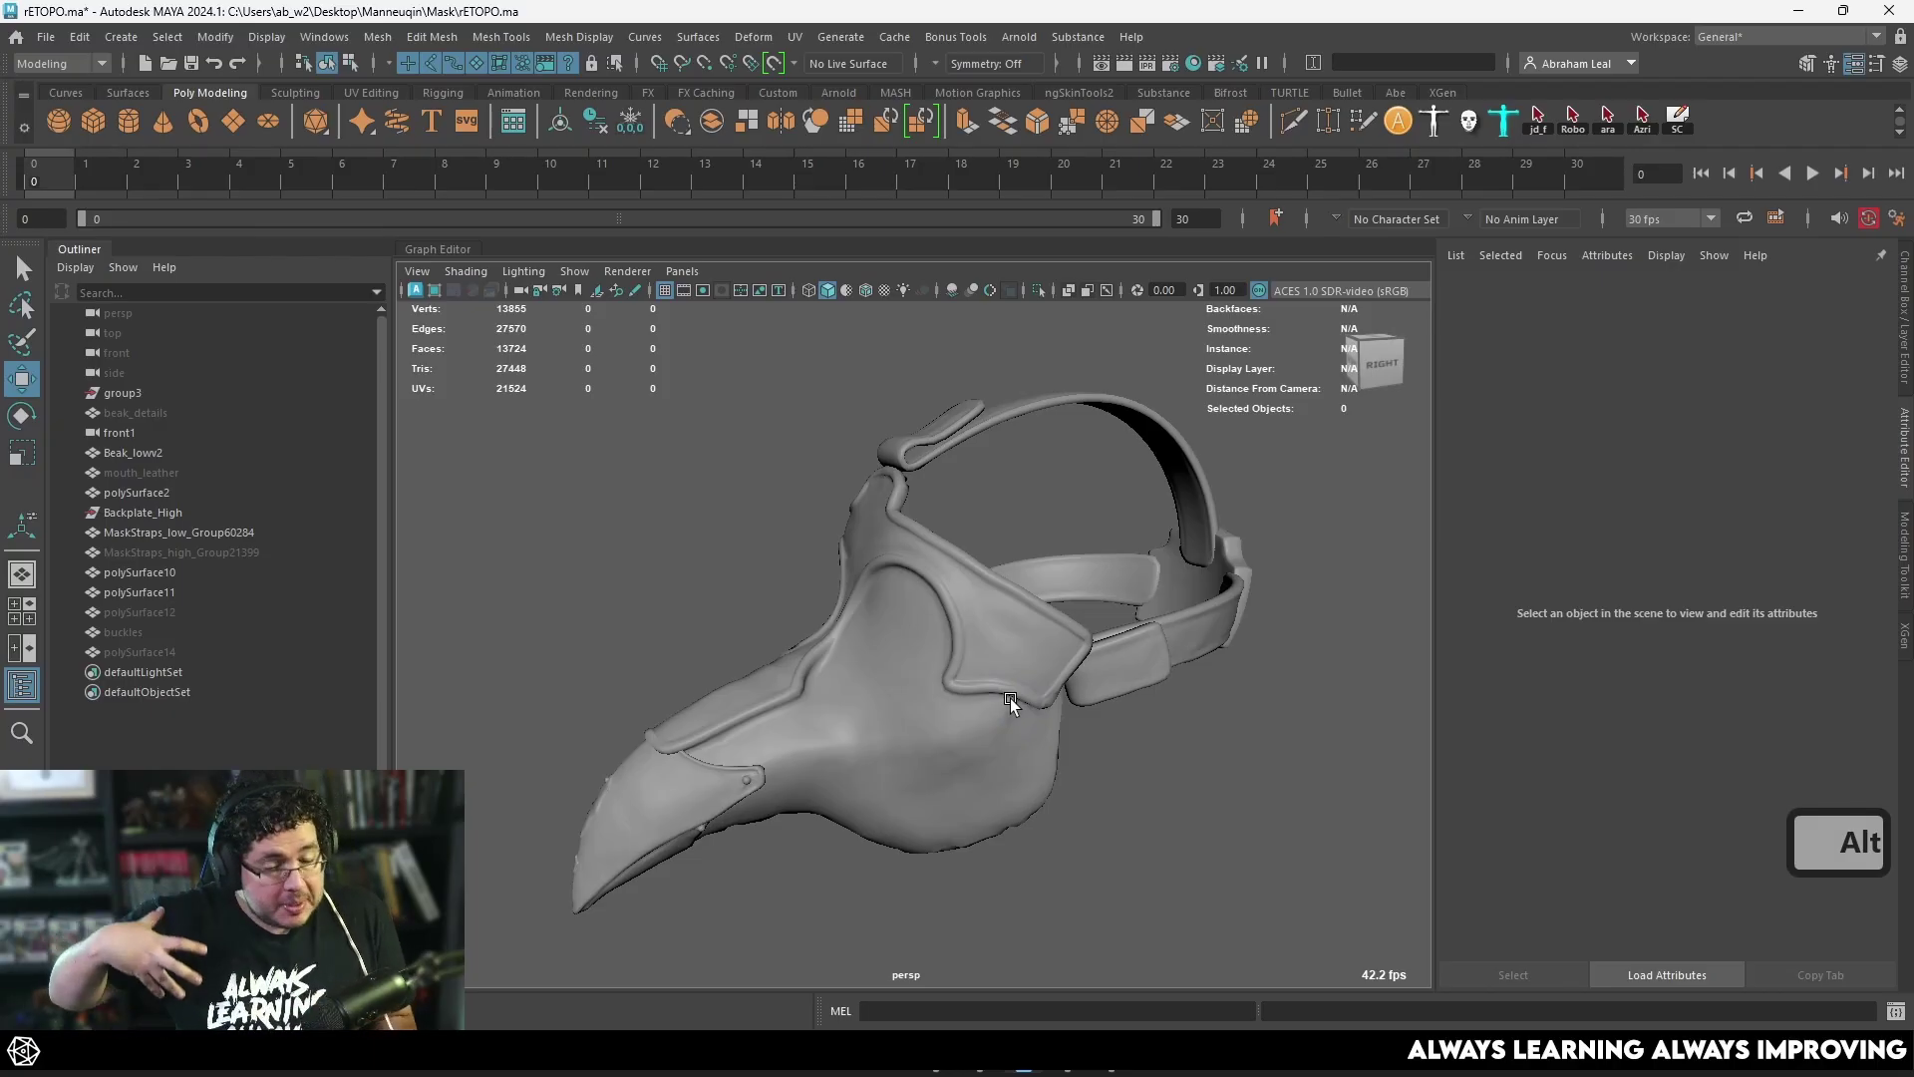
left_click(1010, 701)
left_click_drag(930, 706, 978, 734, "alt")
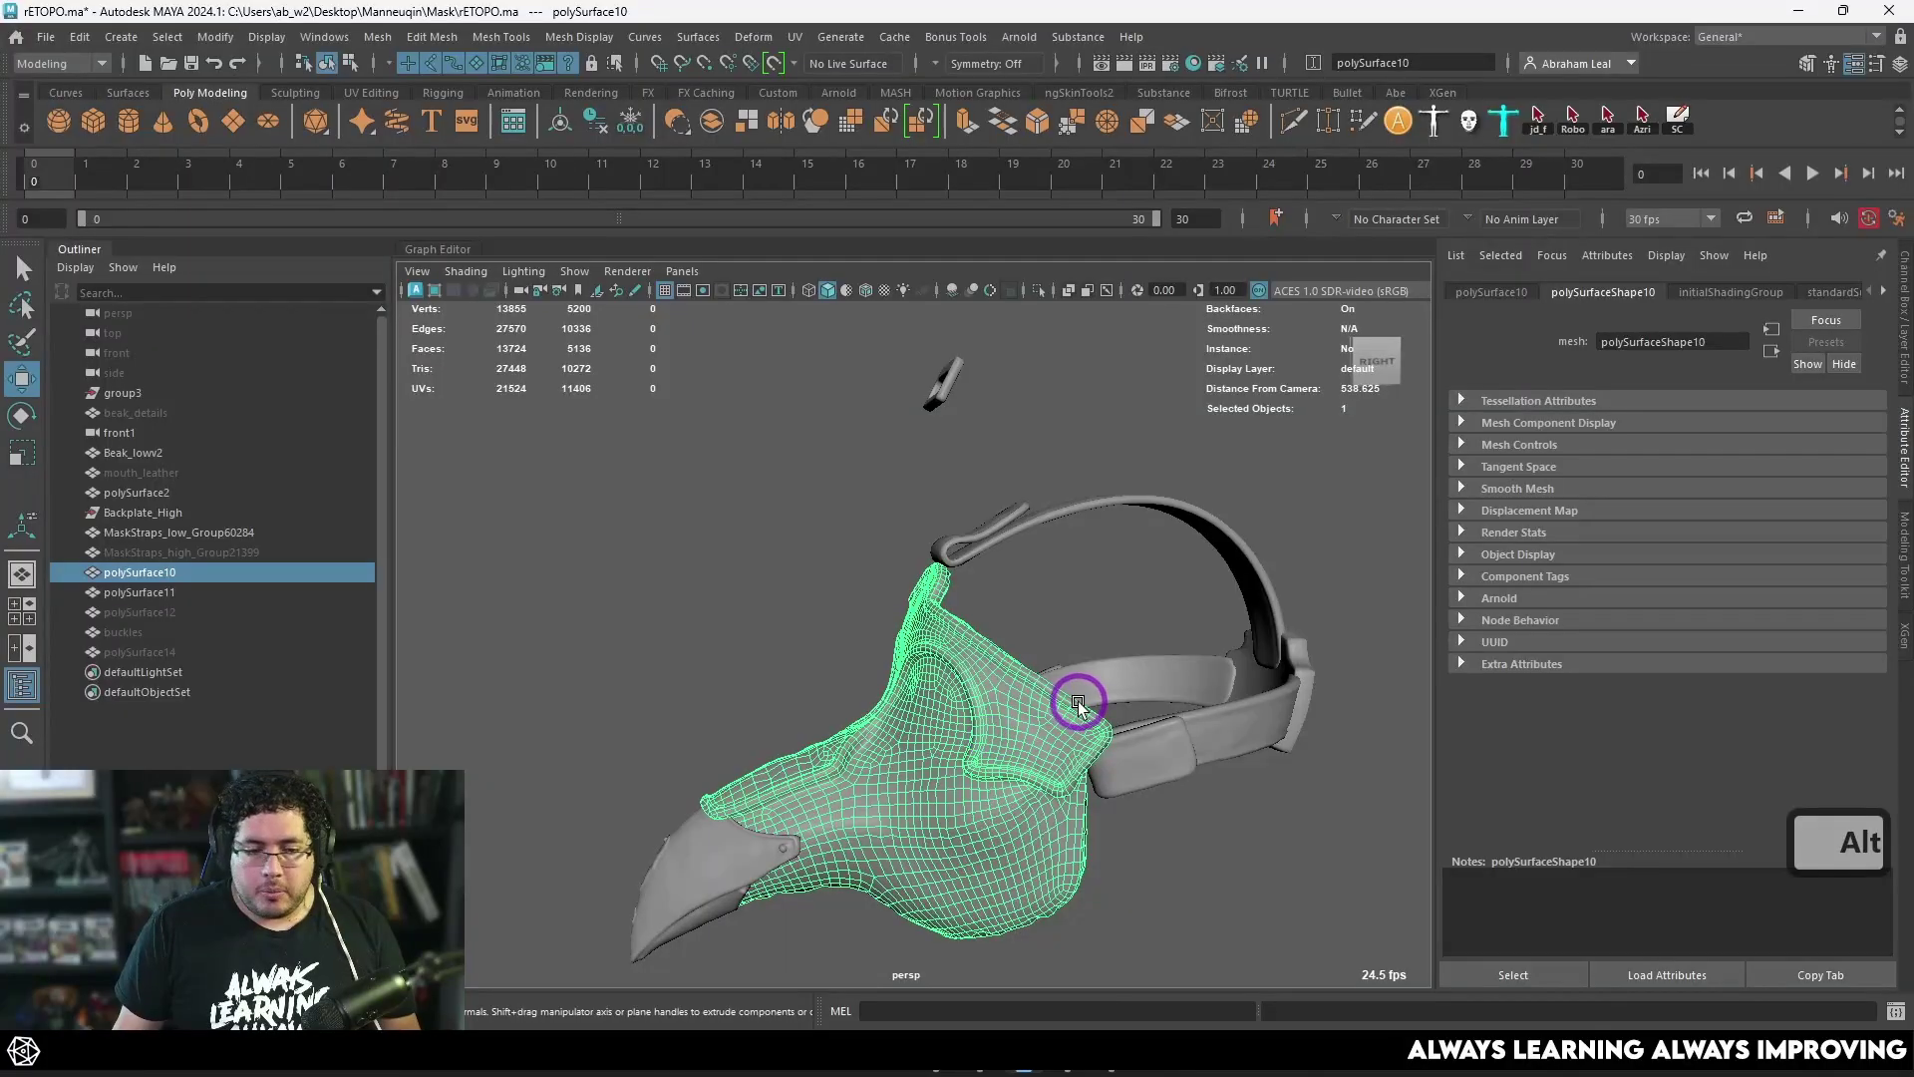
left_click_drag(1078, 702, 927, 688, "alt")
left_click_drag(797, 596, 1077, 657, "alt")
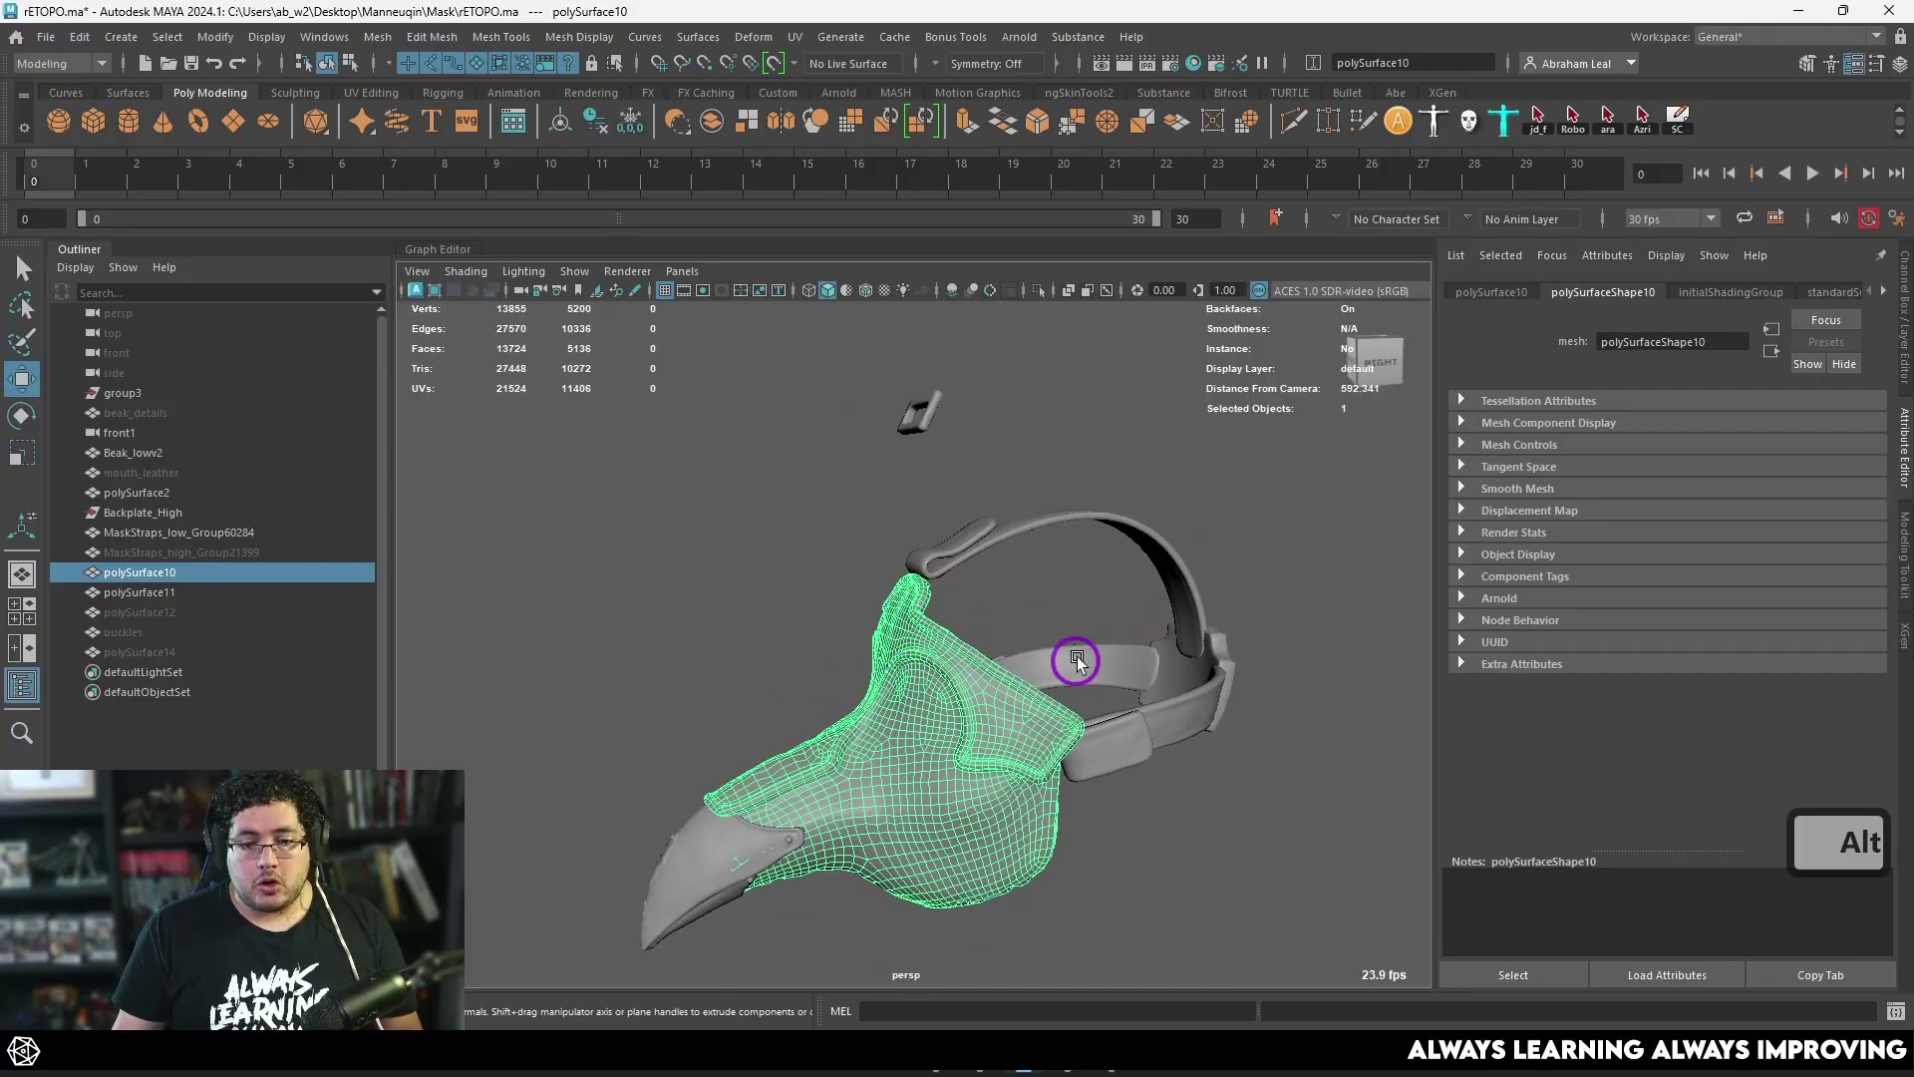
left_click(929, 416)
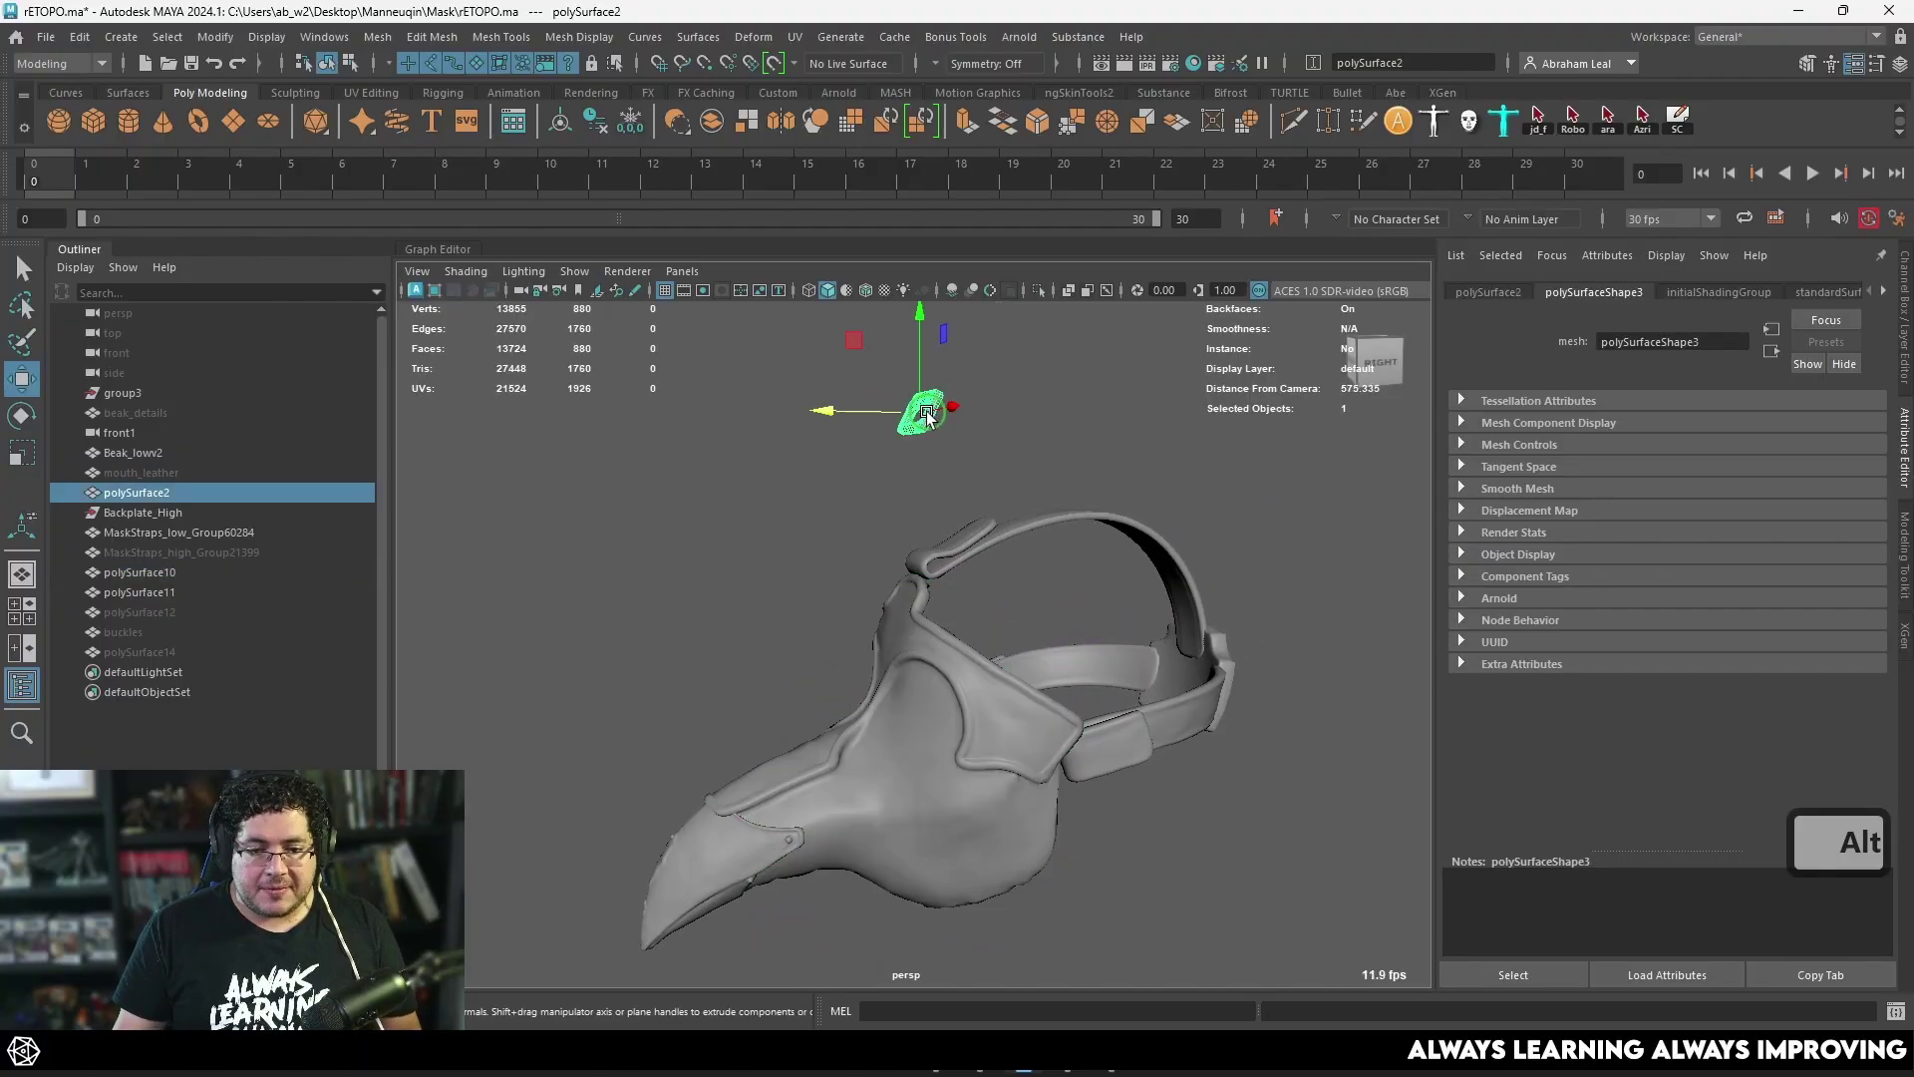
left_click_drag(929, 417, 745, 870, "alt")
left_click(1045, 487)
left_click(1012, 643)
left_click(917, 636)
left_click(745, 870)
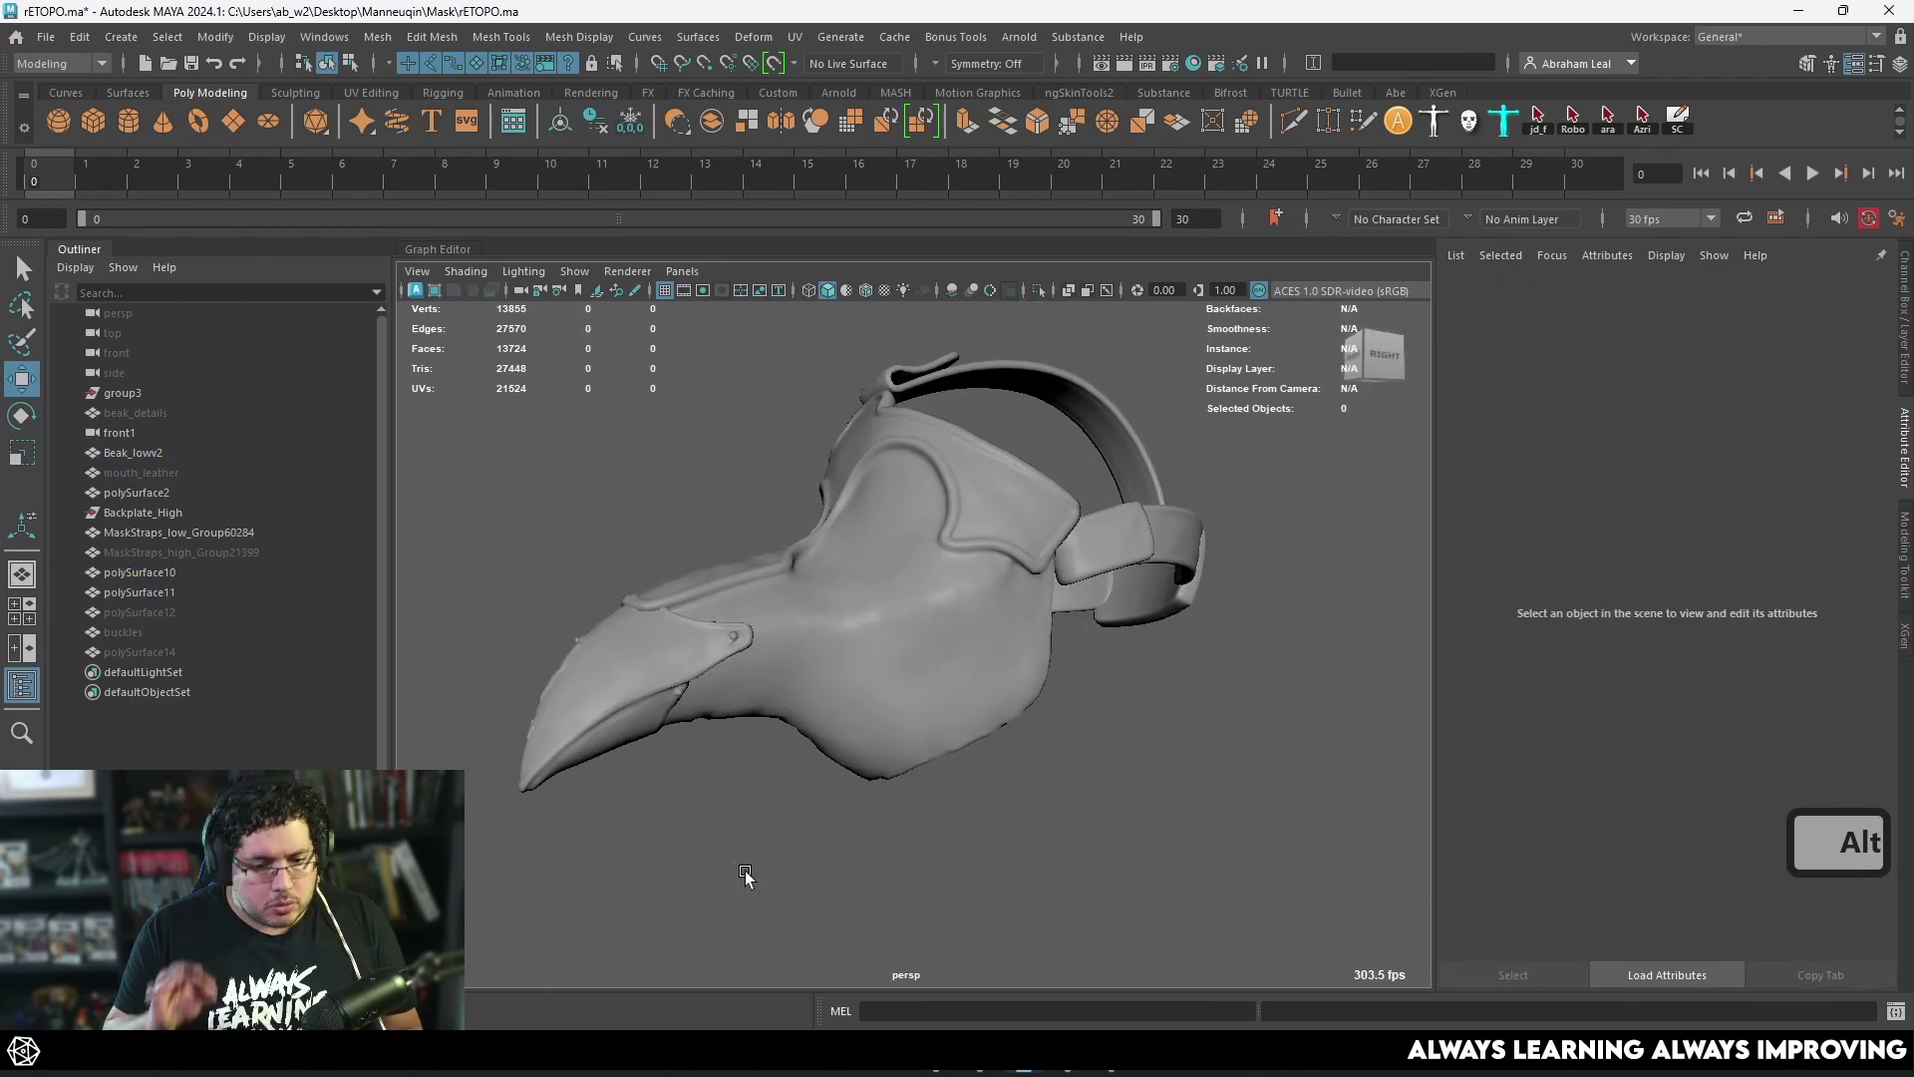
mouse_move(745, 870)
right_mouse_down("alt")
mouse_move(846, 735)
mouse_move(781, 710)
mouse_move(769, 649)
mouse_move(910, 696)
mouse_move(1057, 678)
right_mouse_up("alt")
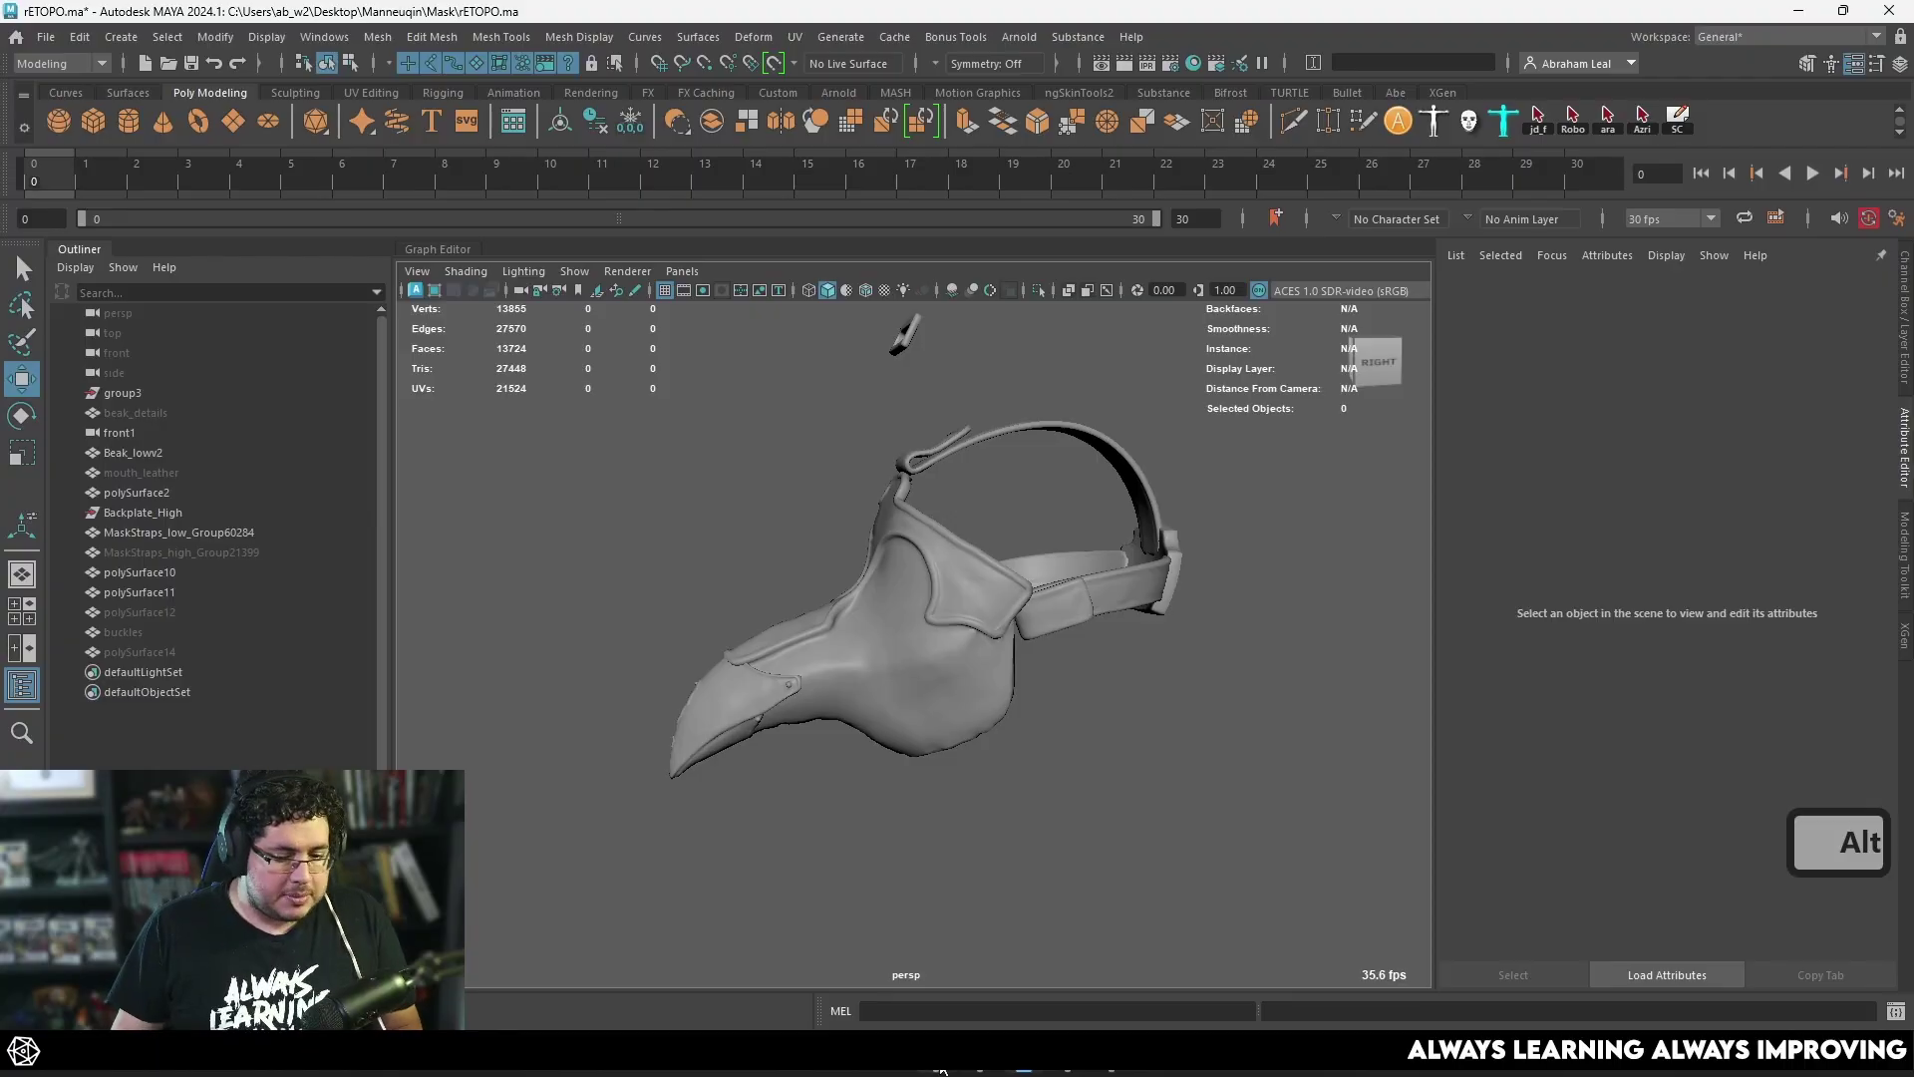
Step: Switch to the browser and download the UV checker map in 4K from UV Checker Map Maker
mouse_move(942, 1069)
left_click(1042, 935)
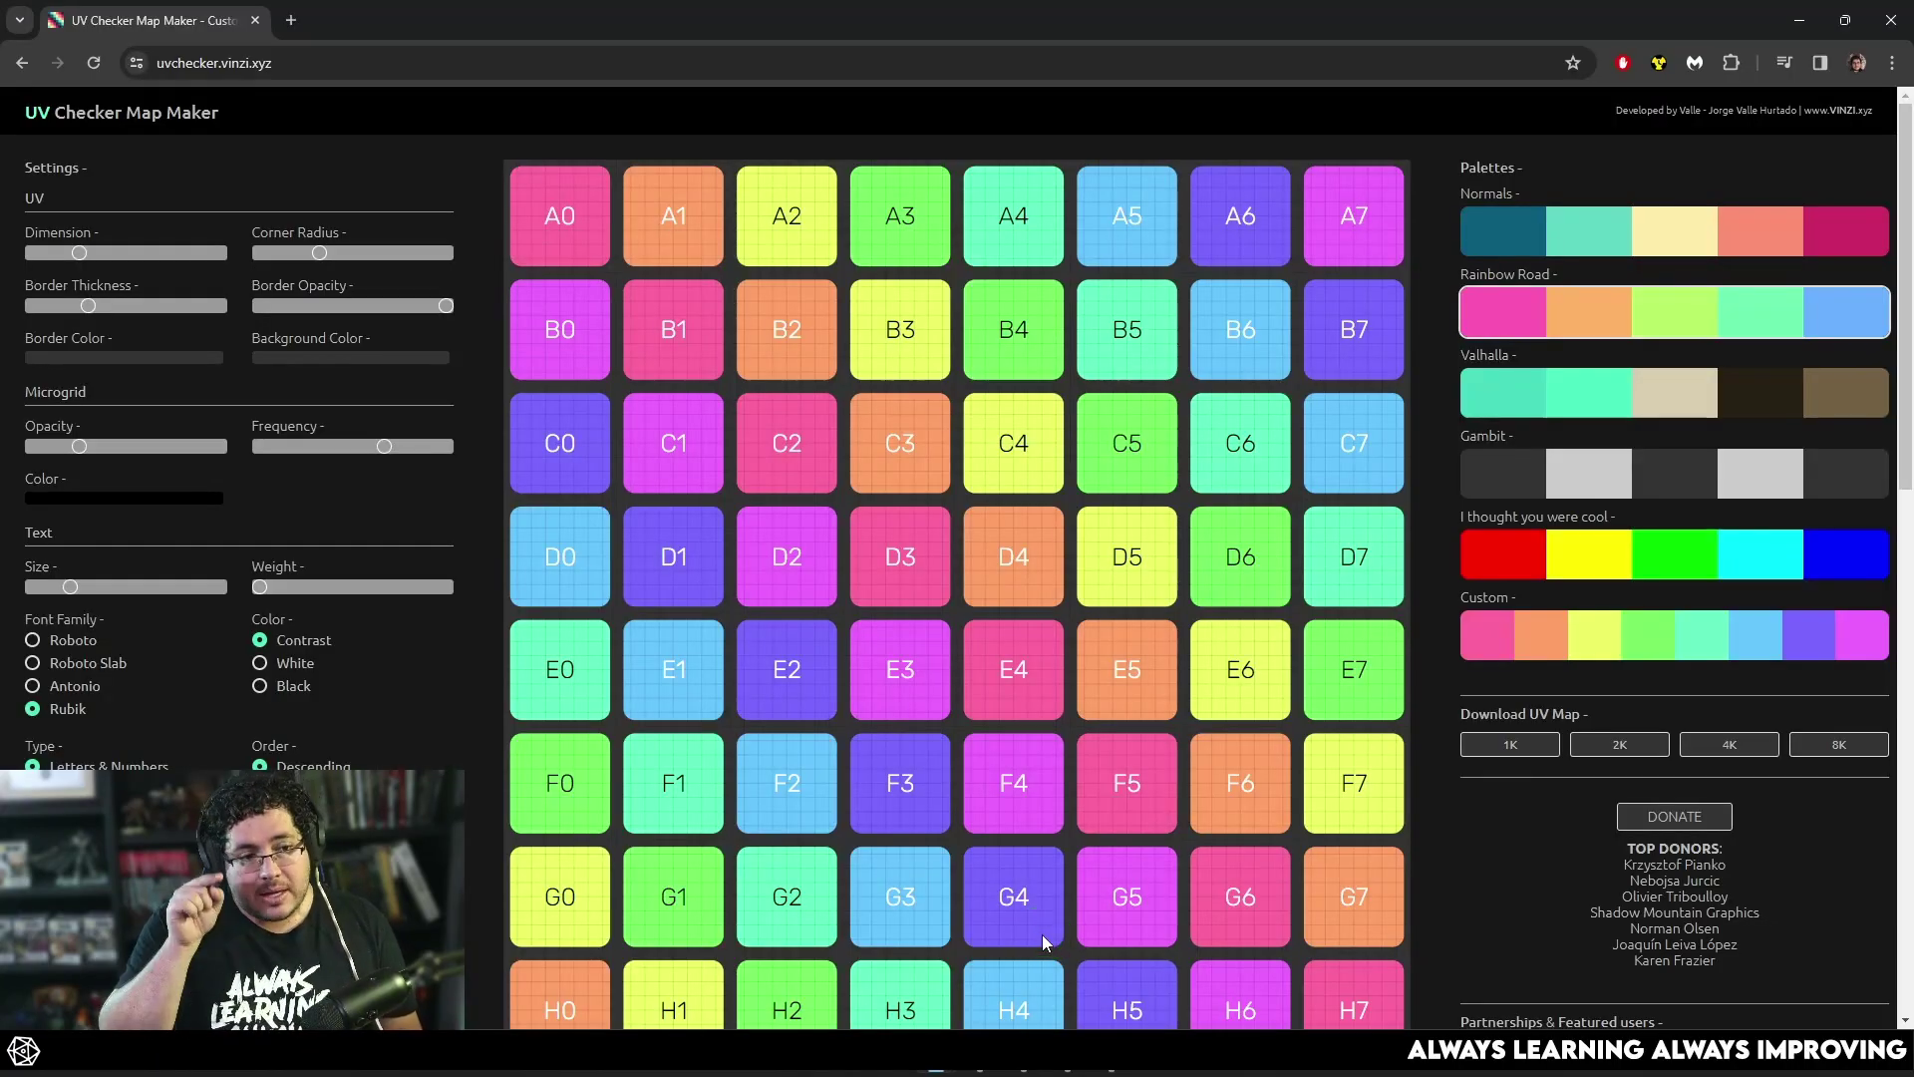
scroll(1118, 811, "down", 1)
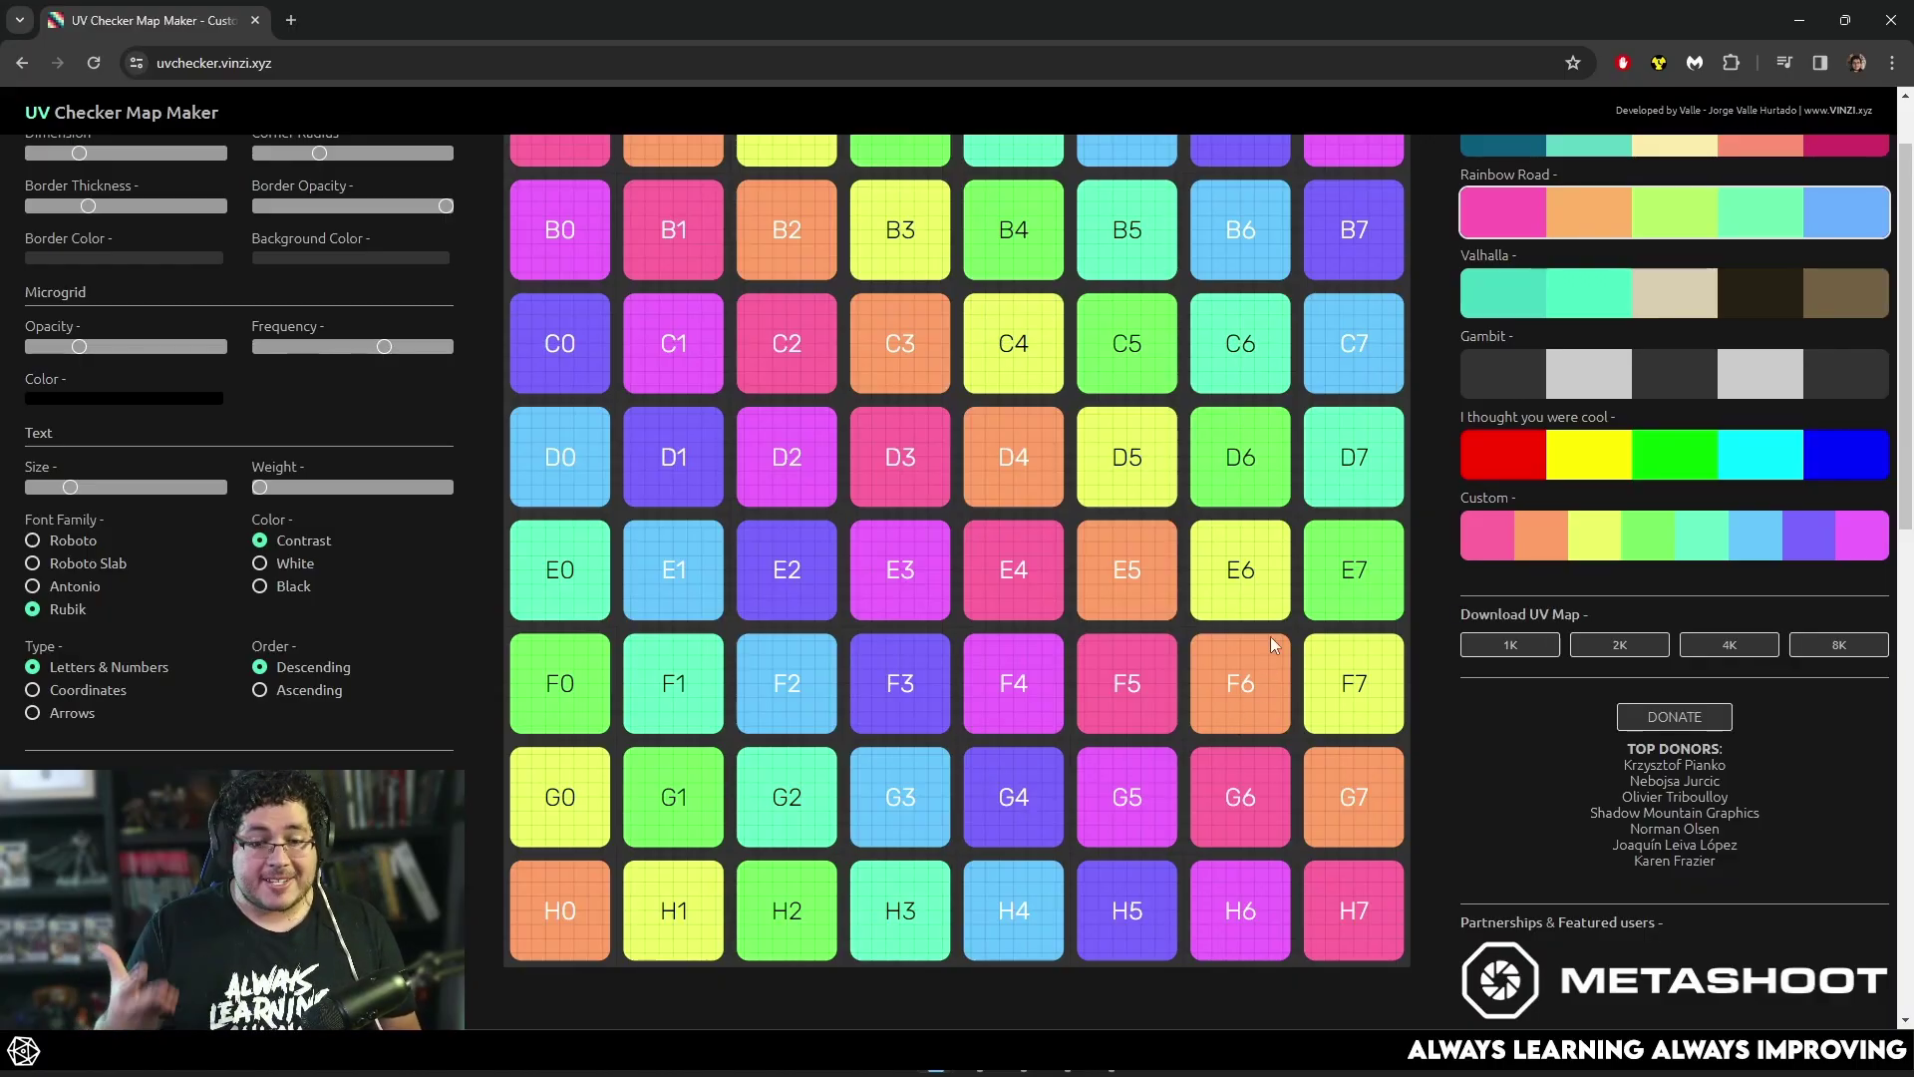
scroll(1180, 324, "up", 1)
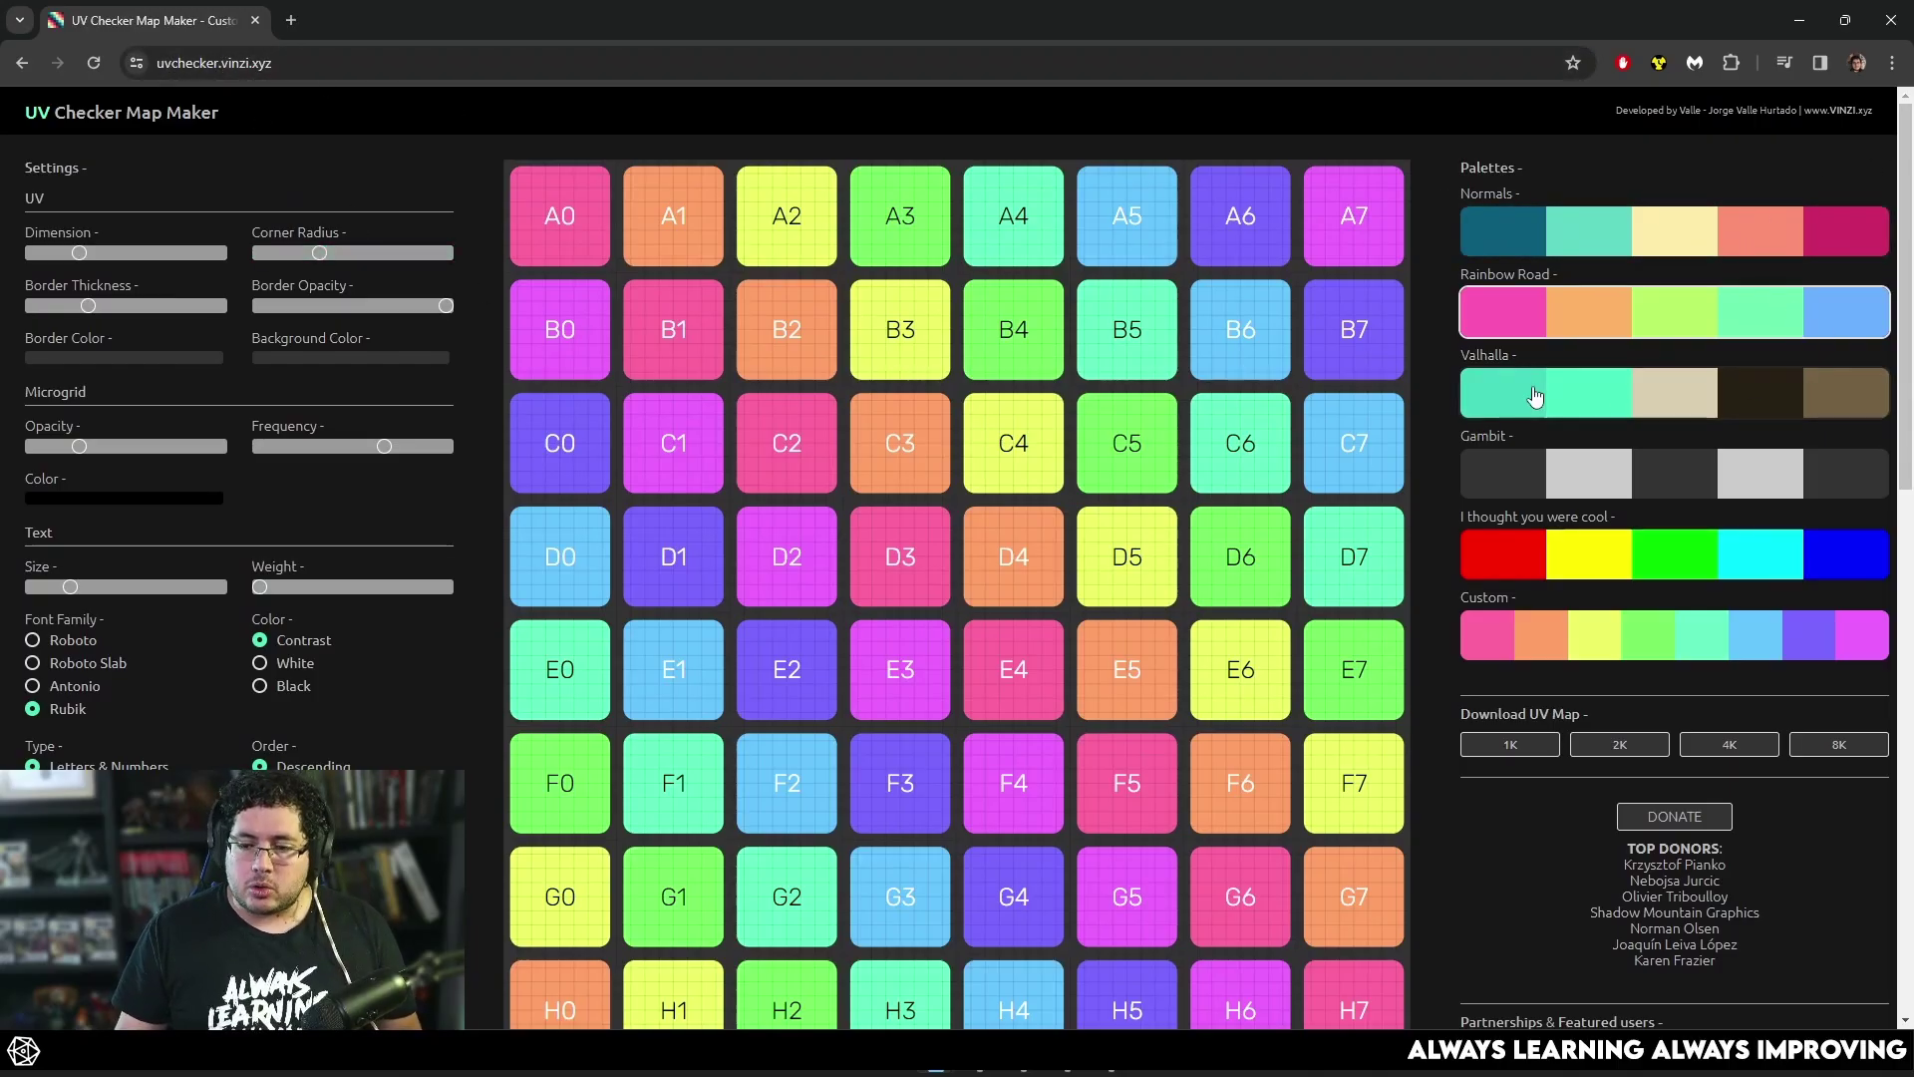
scroll(1580, 710, "down", 1)
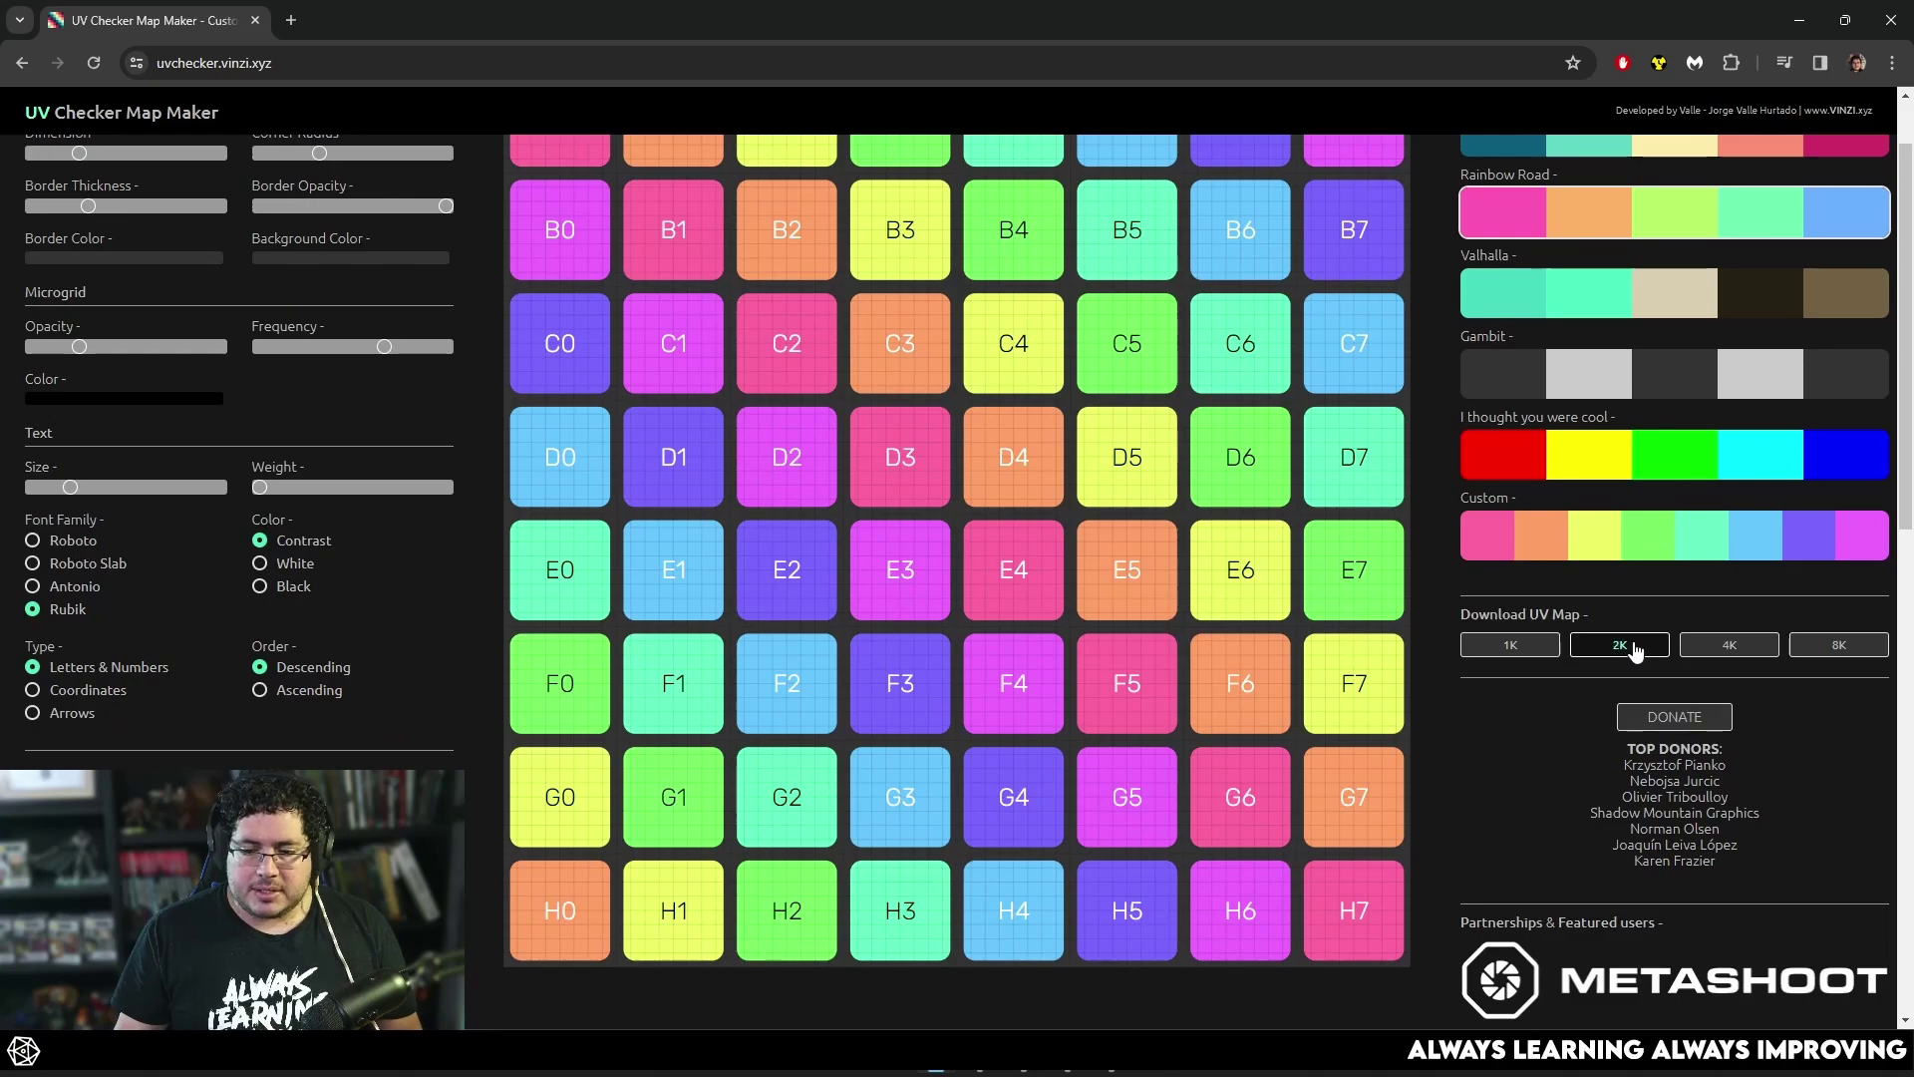
left_click(1728, 645)
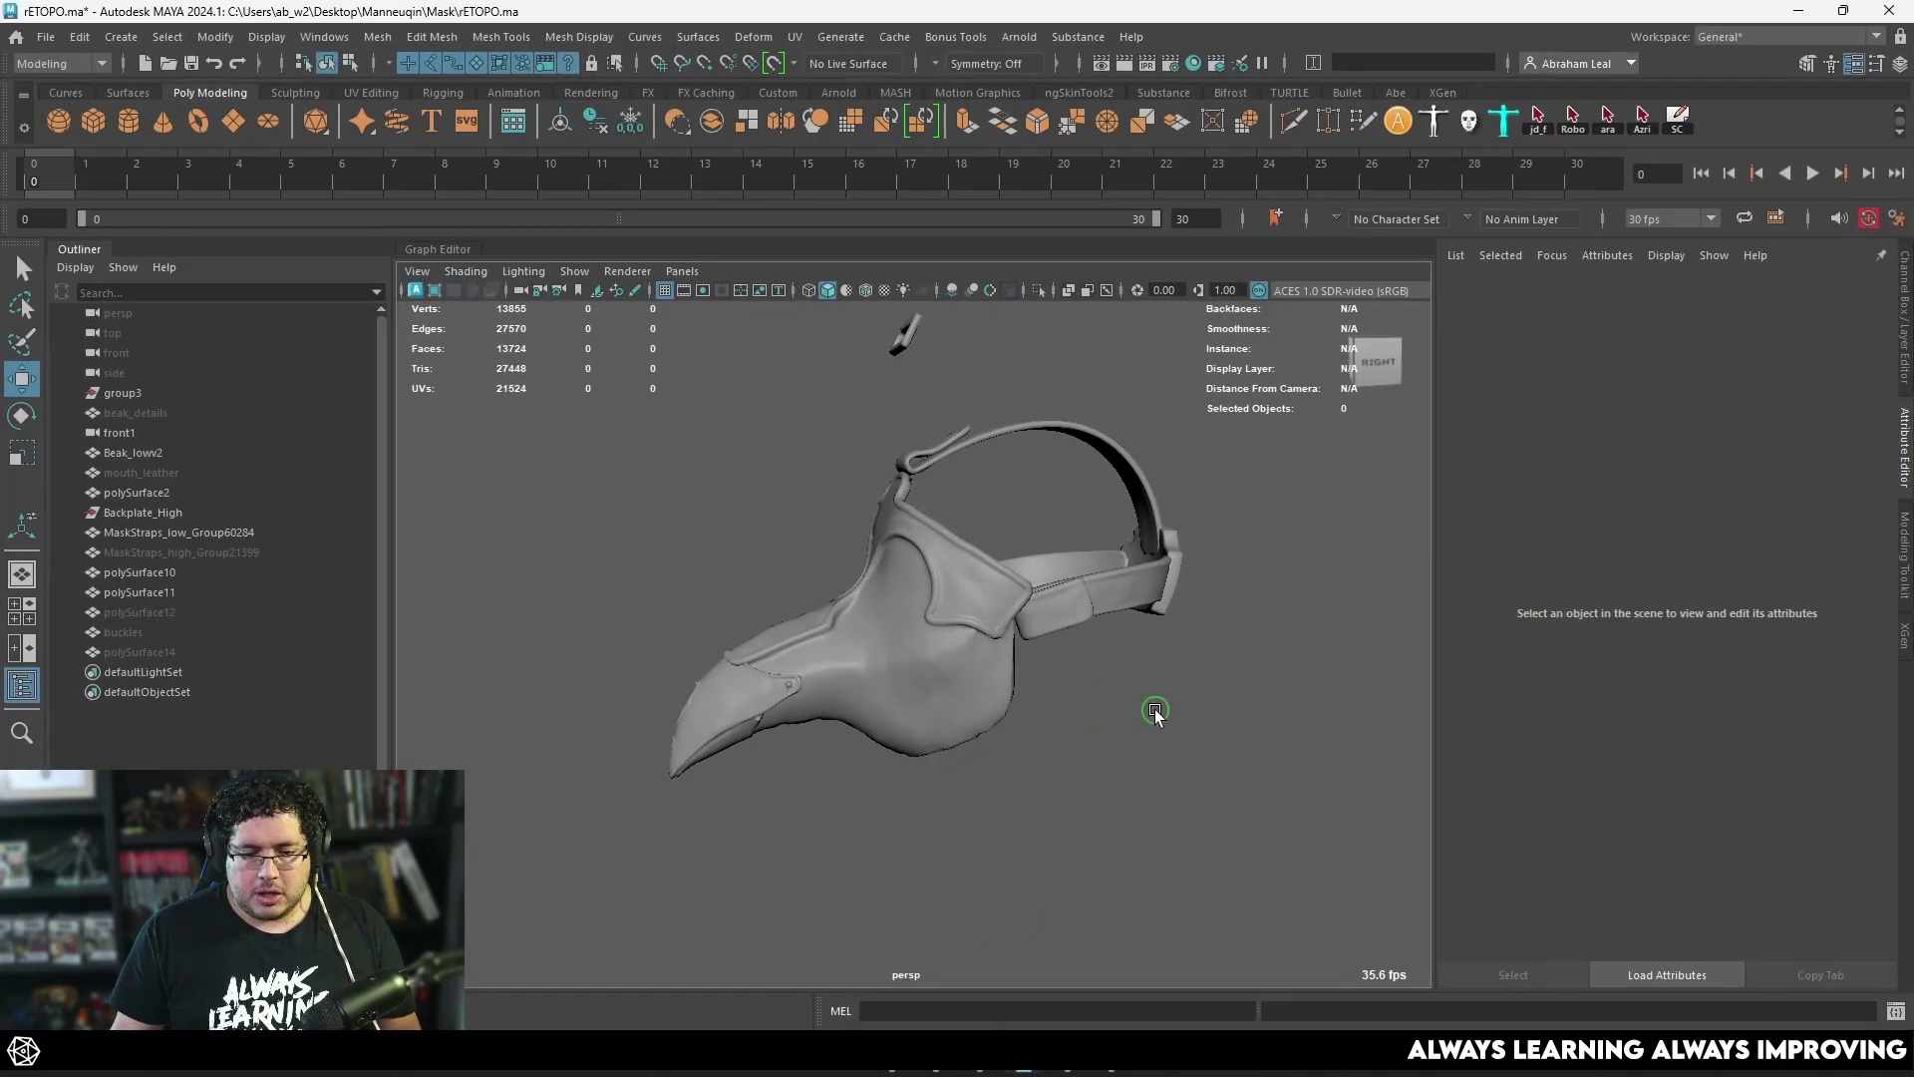
Step: Back in Maya, create a polygon sphere, position it below the mask and scale it up
left_click_drag(1153, 705, 1033, 680, "alt")
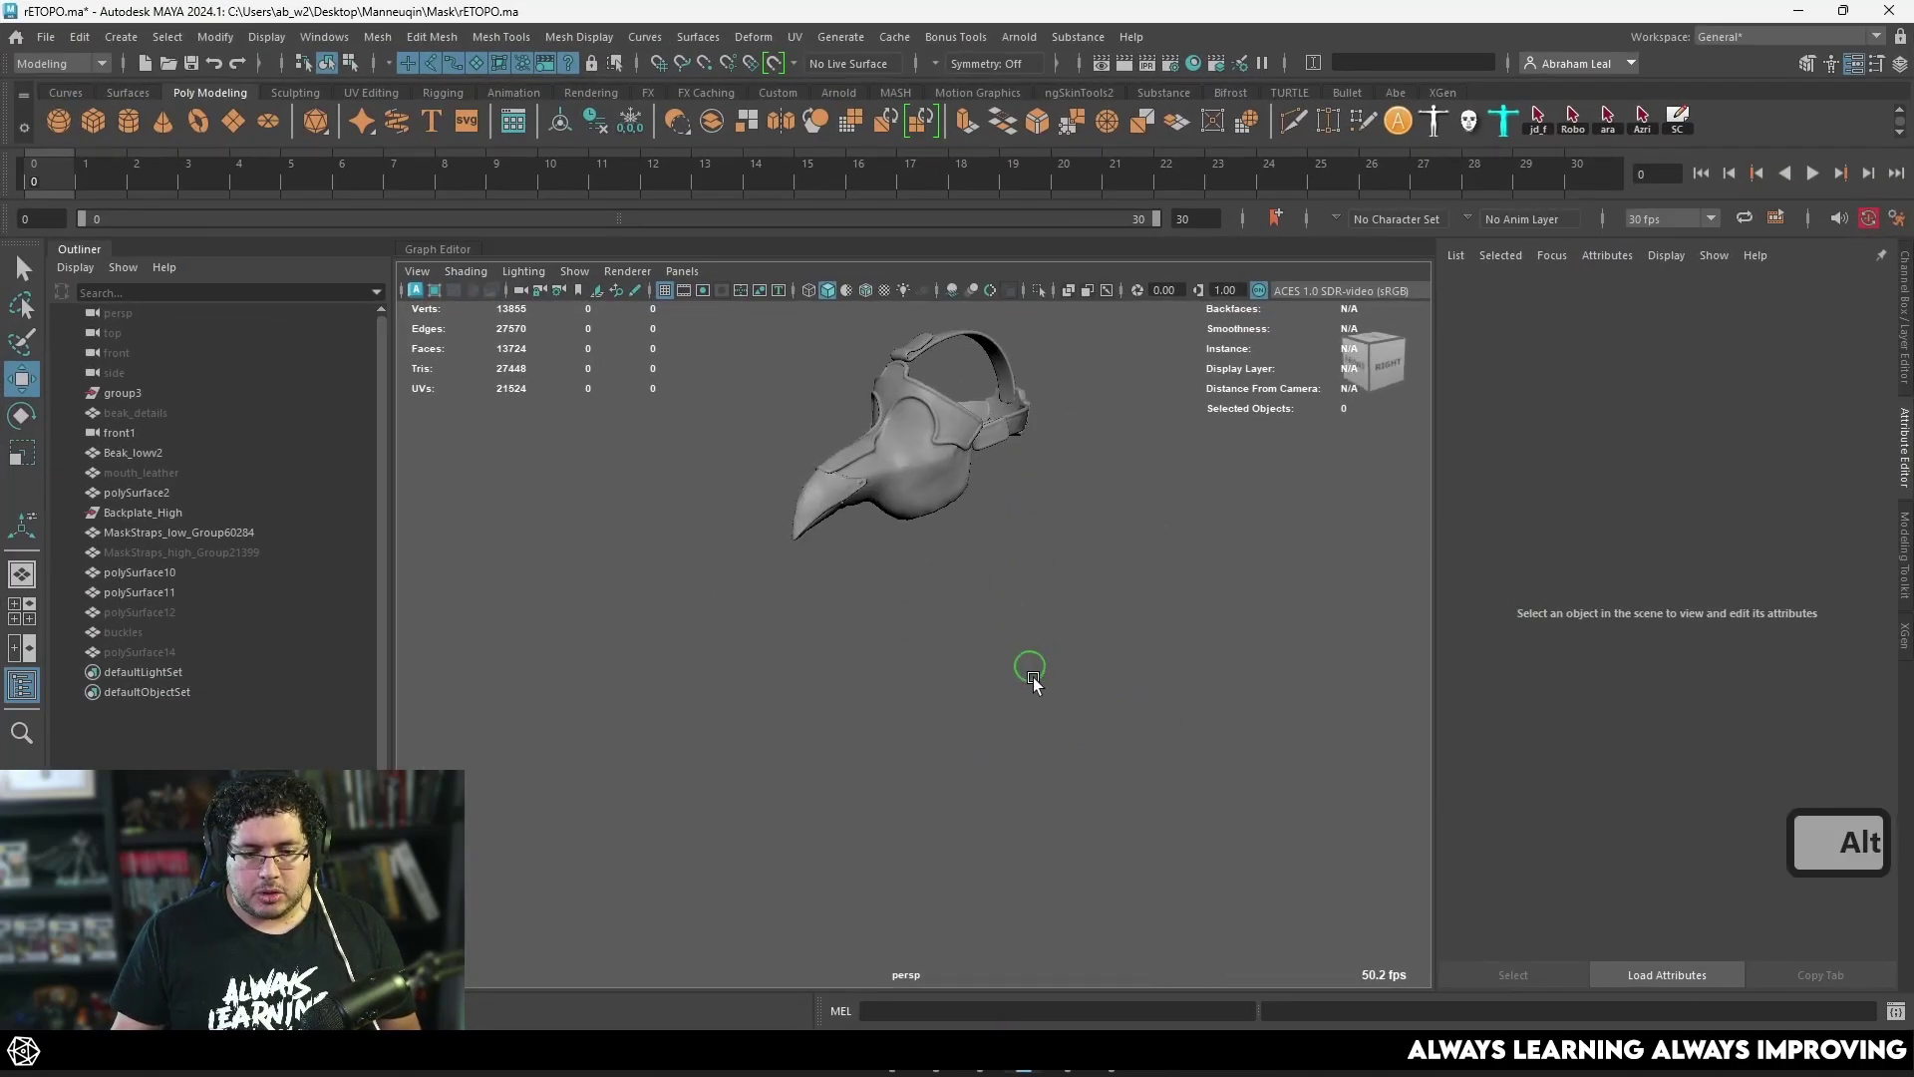
right_click_drag(1033, 680, 175, 174, "alt")
left_click(70, 123)
right_click_drag(987, 782, 909, 797, "alt")
key("w")
left_click_drag(897, 781, 864, 559)
key("r")
left_click_drag(897, 658, 1035, 701)
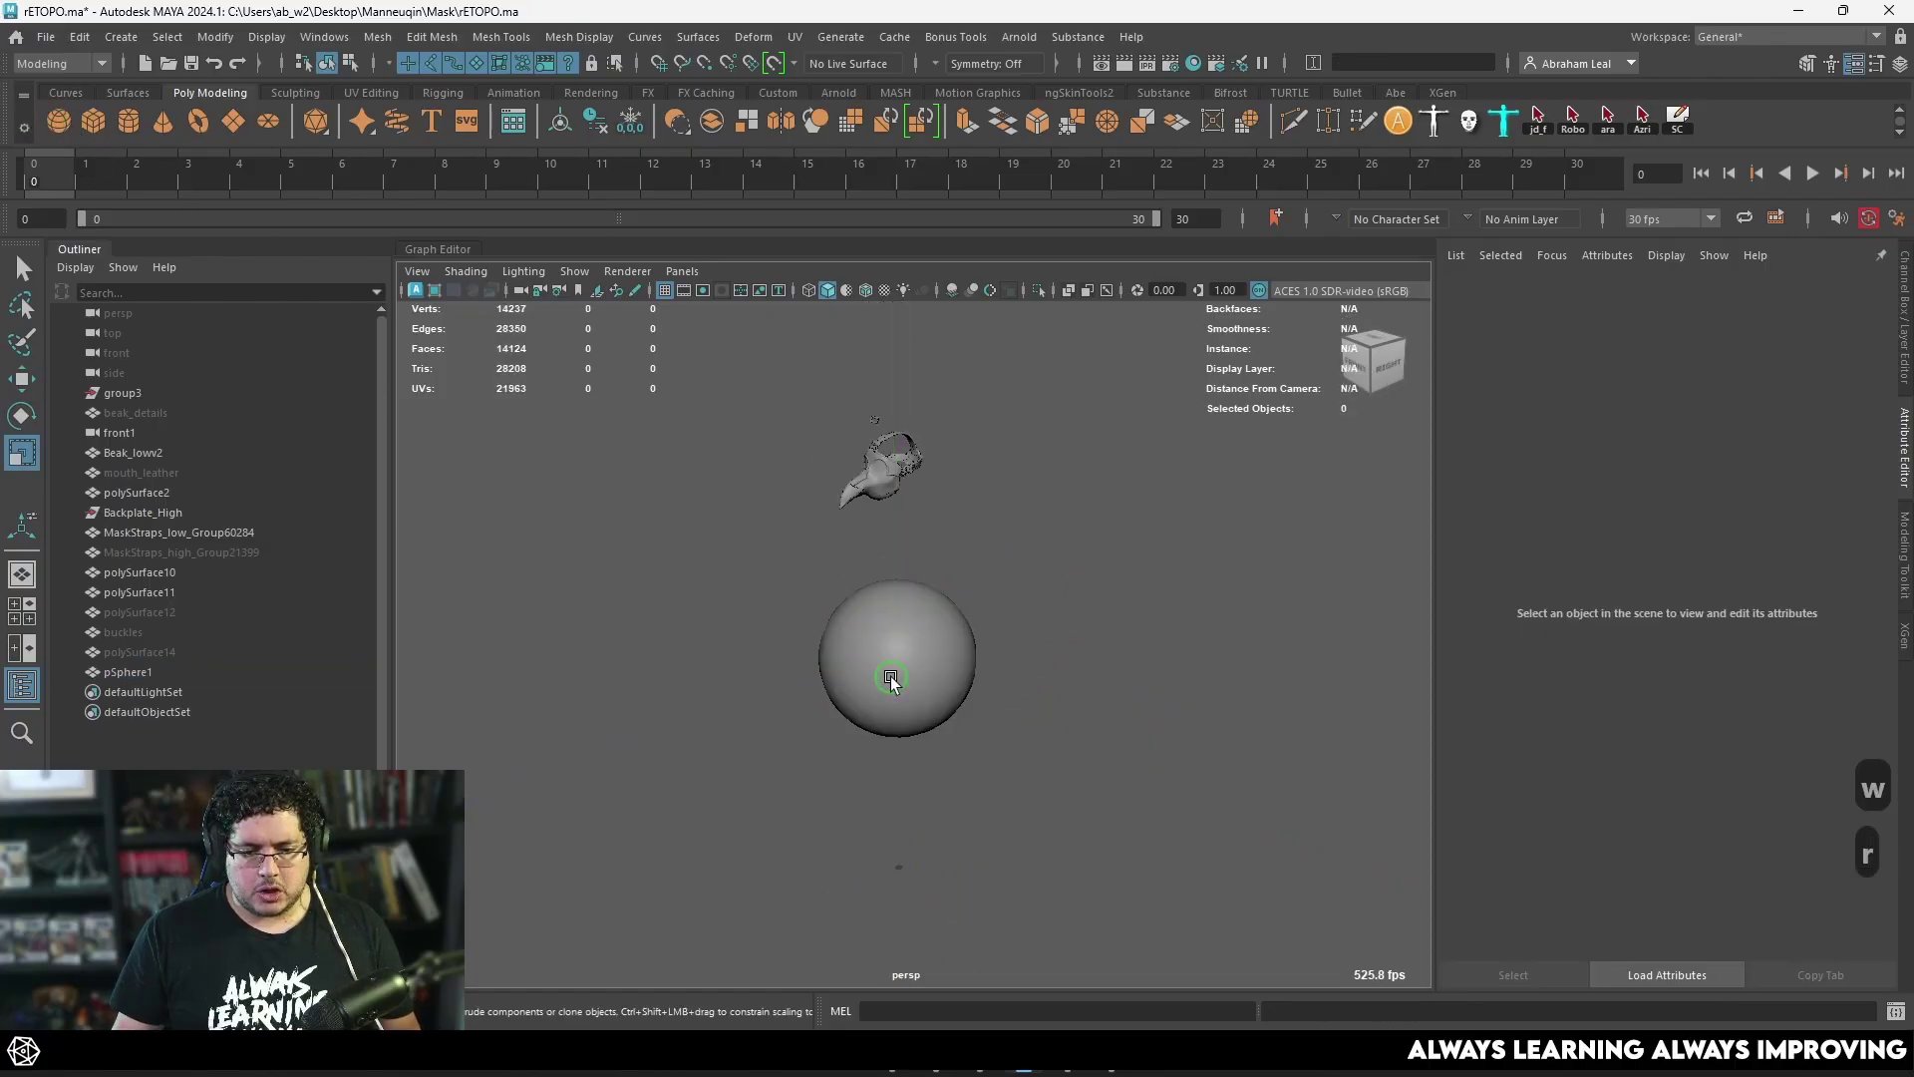
Step: Assign a new Lambert material to the sphere and connect a File texture to its color
right_click_drag(886, 444, 899, 971)
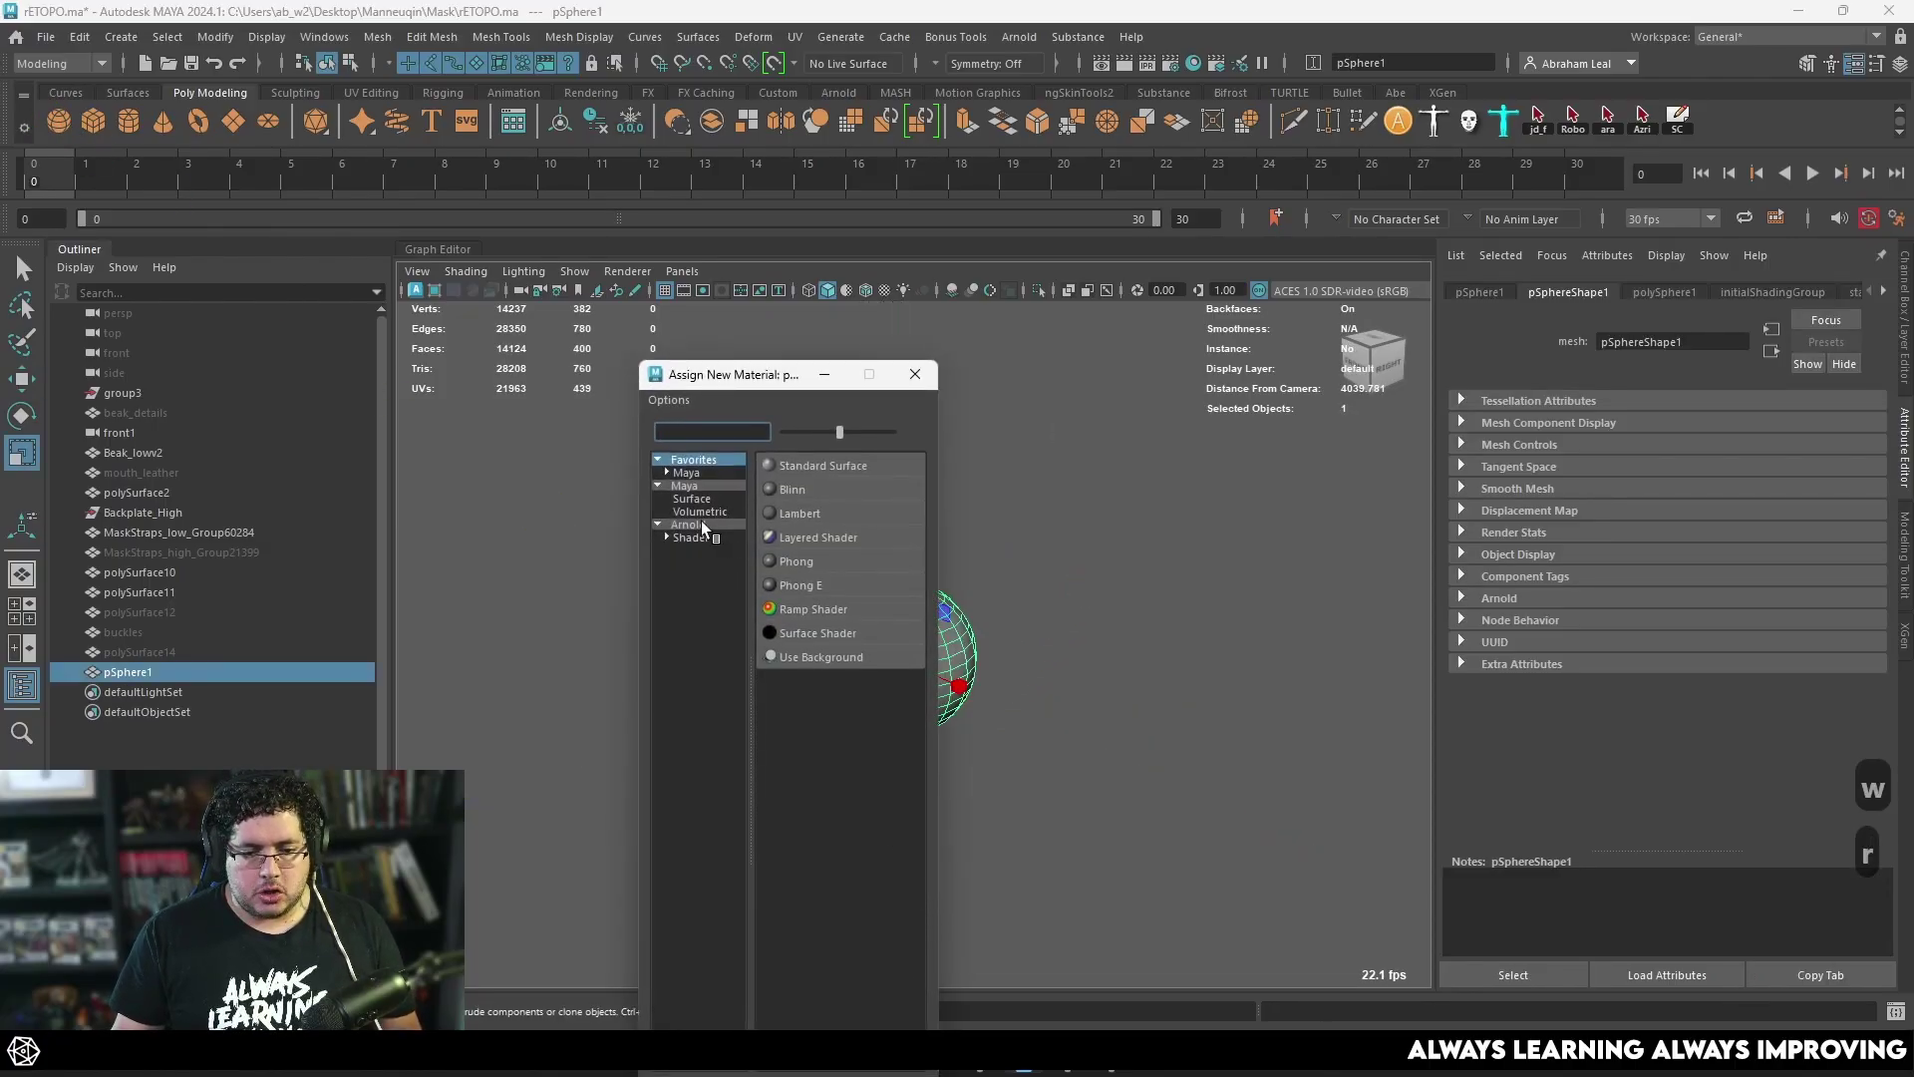
left_click(800, 512)
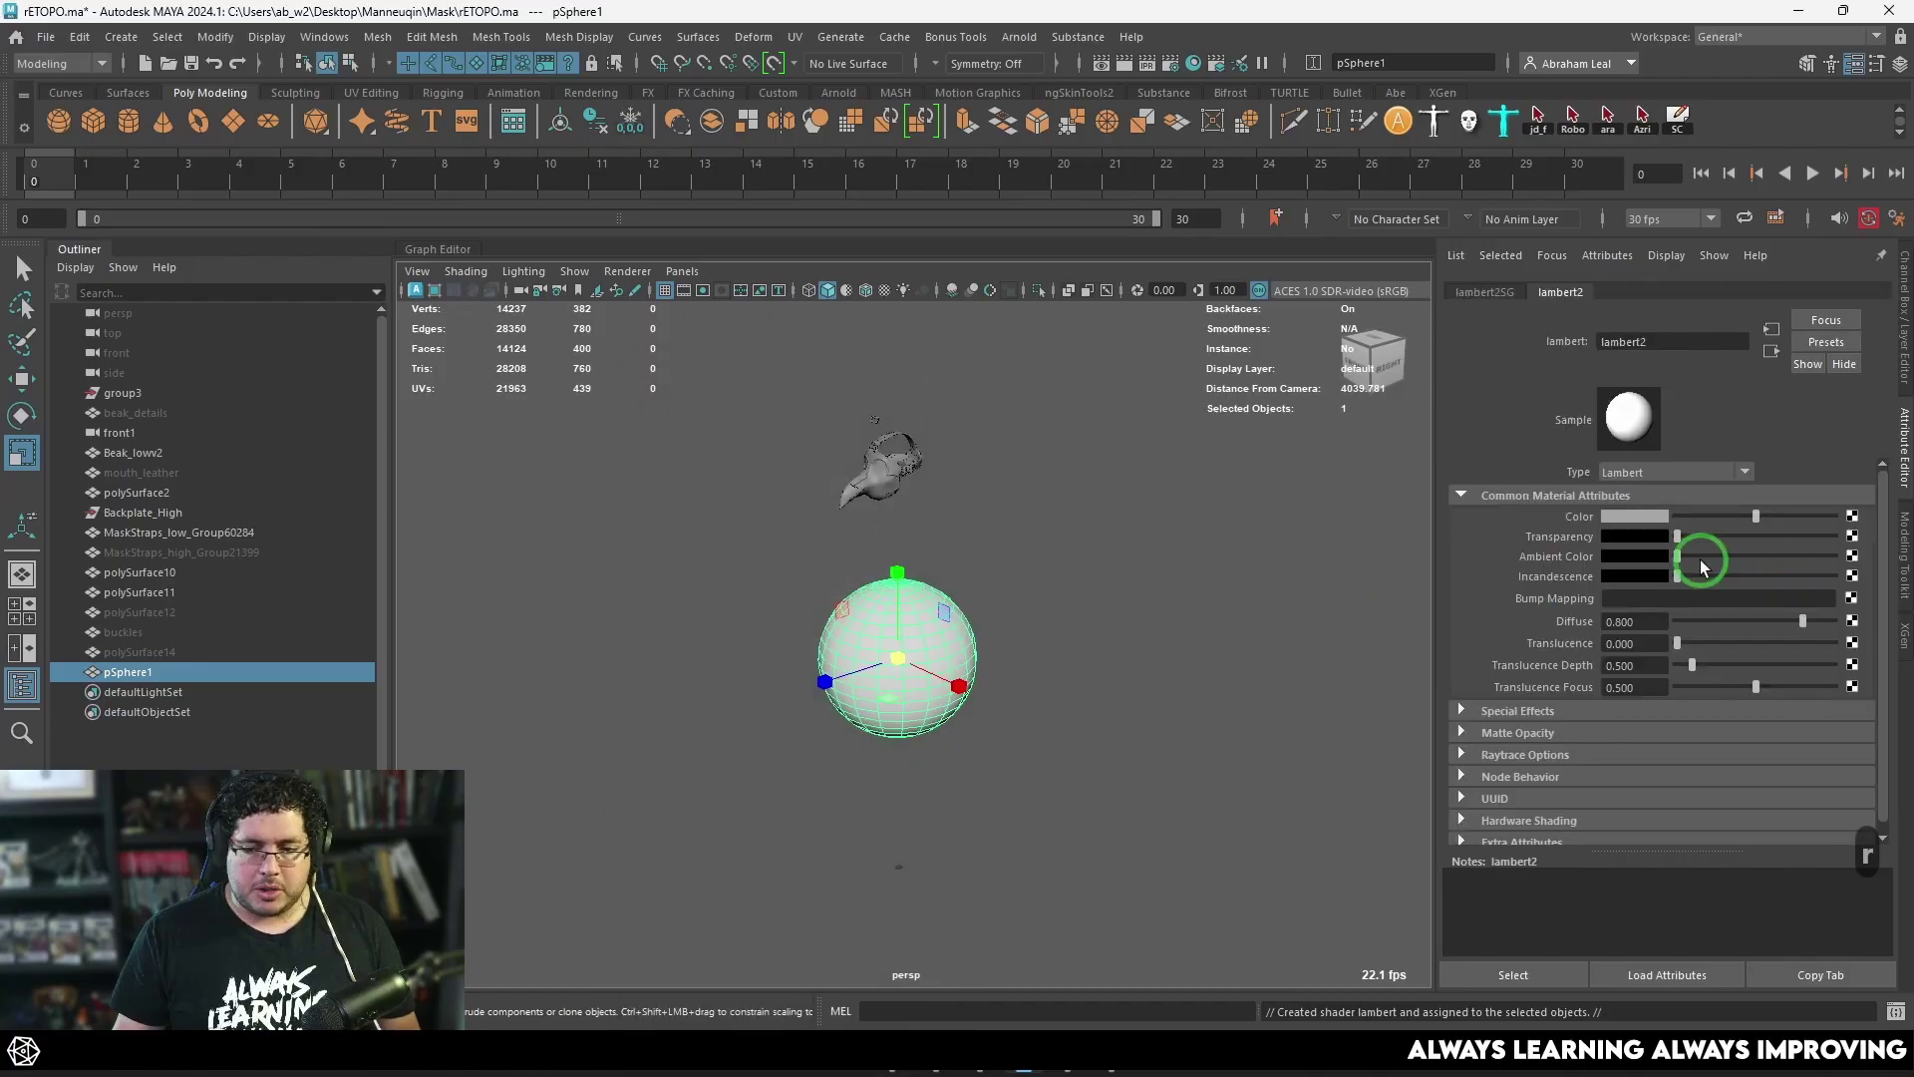
left_click(1852, 517)
left_click(961, 543)
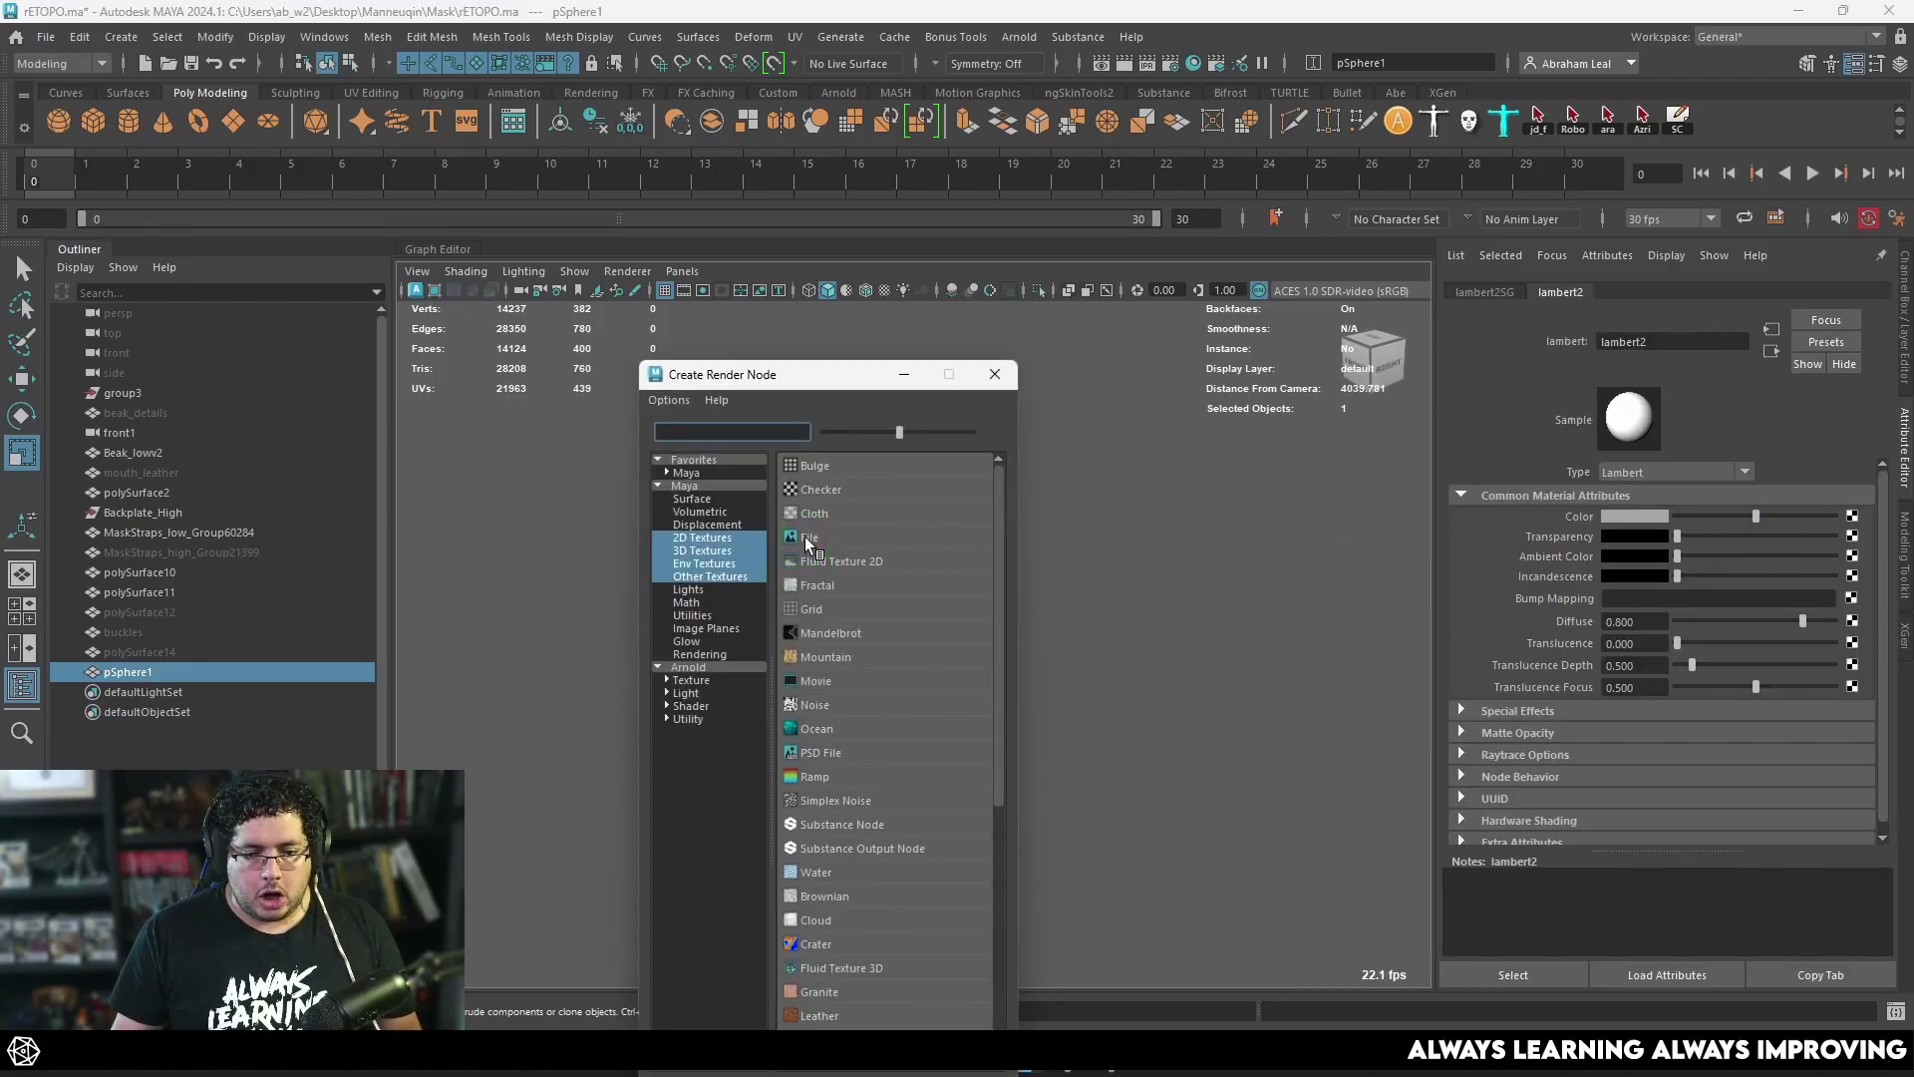
Step: Load the UV checker image from the Desktop folder into the file texture and turn on textured display
left_click(1857, 565)
left_click(525, 438)
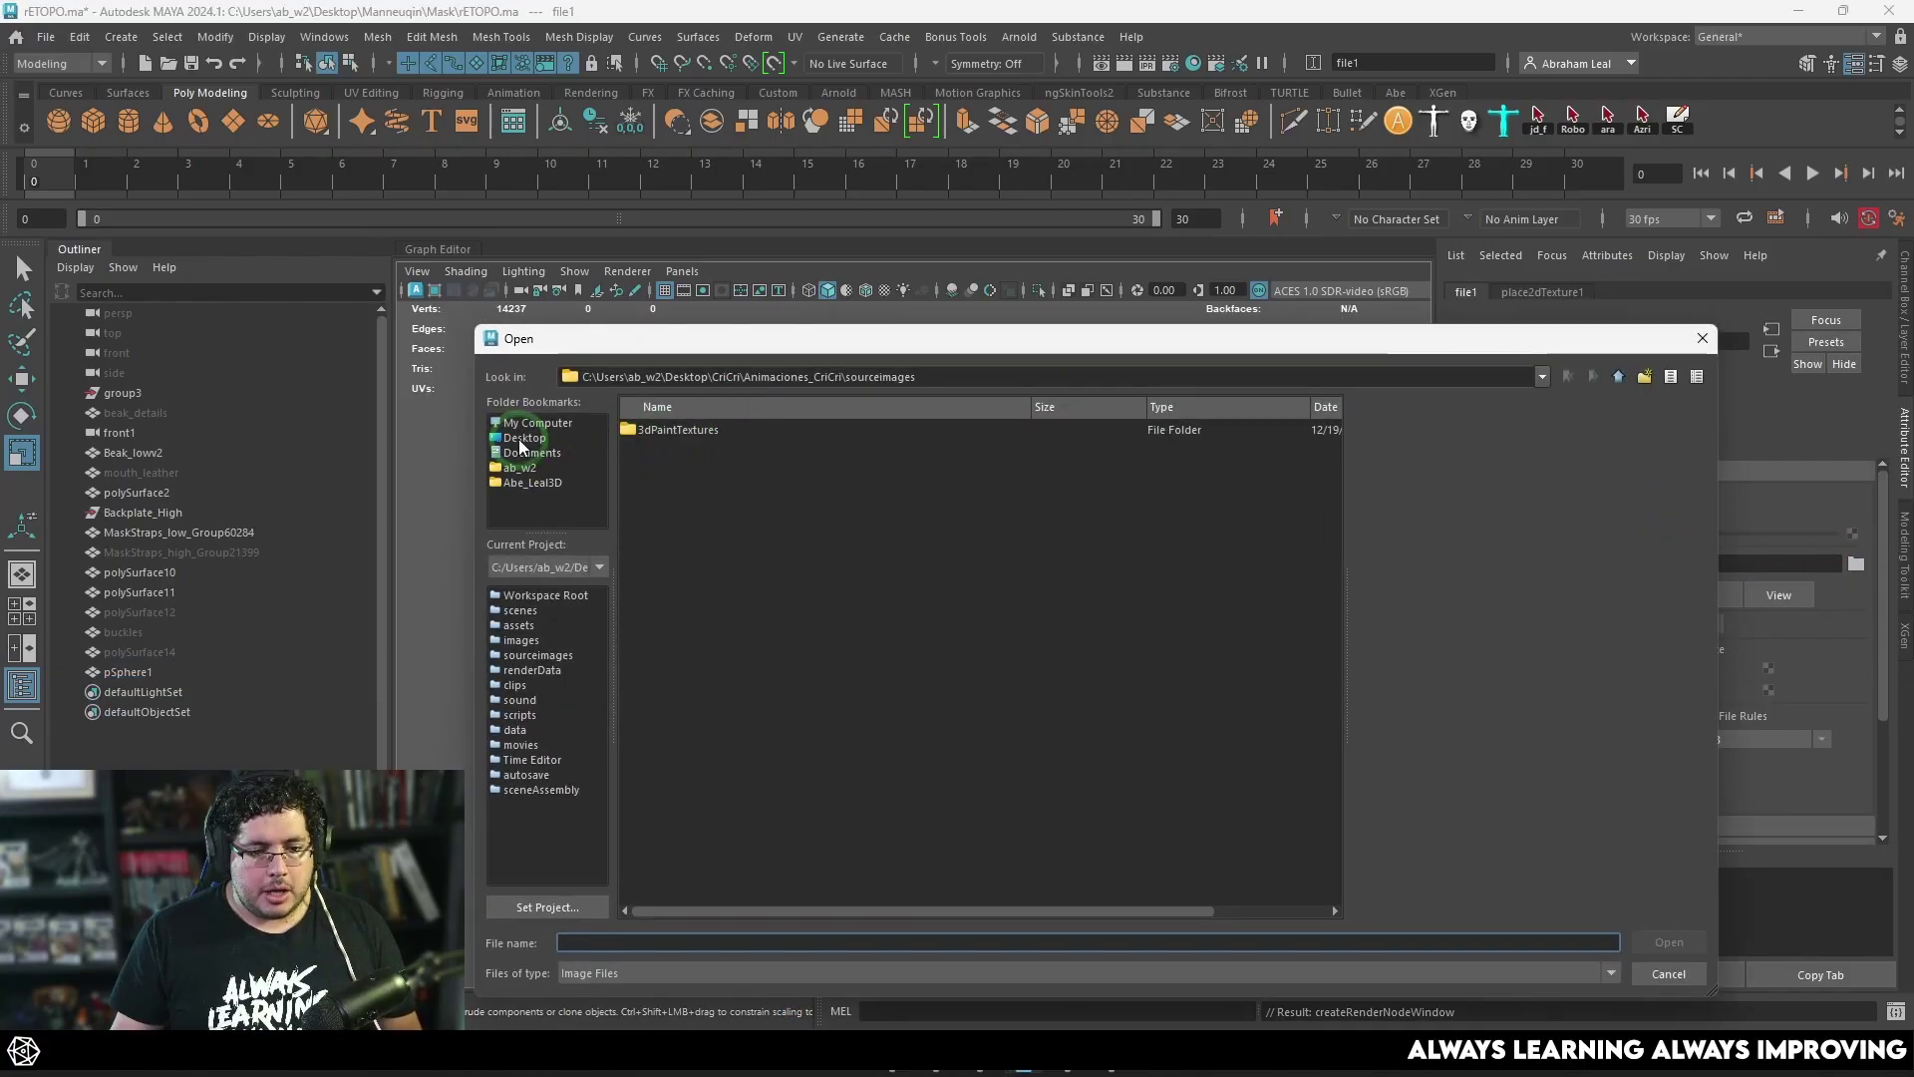
left_click(702, 428)
double_click(702, 429)
key("6")
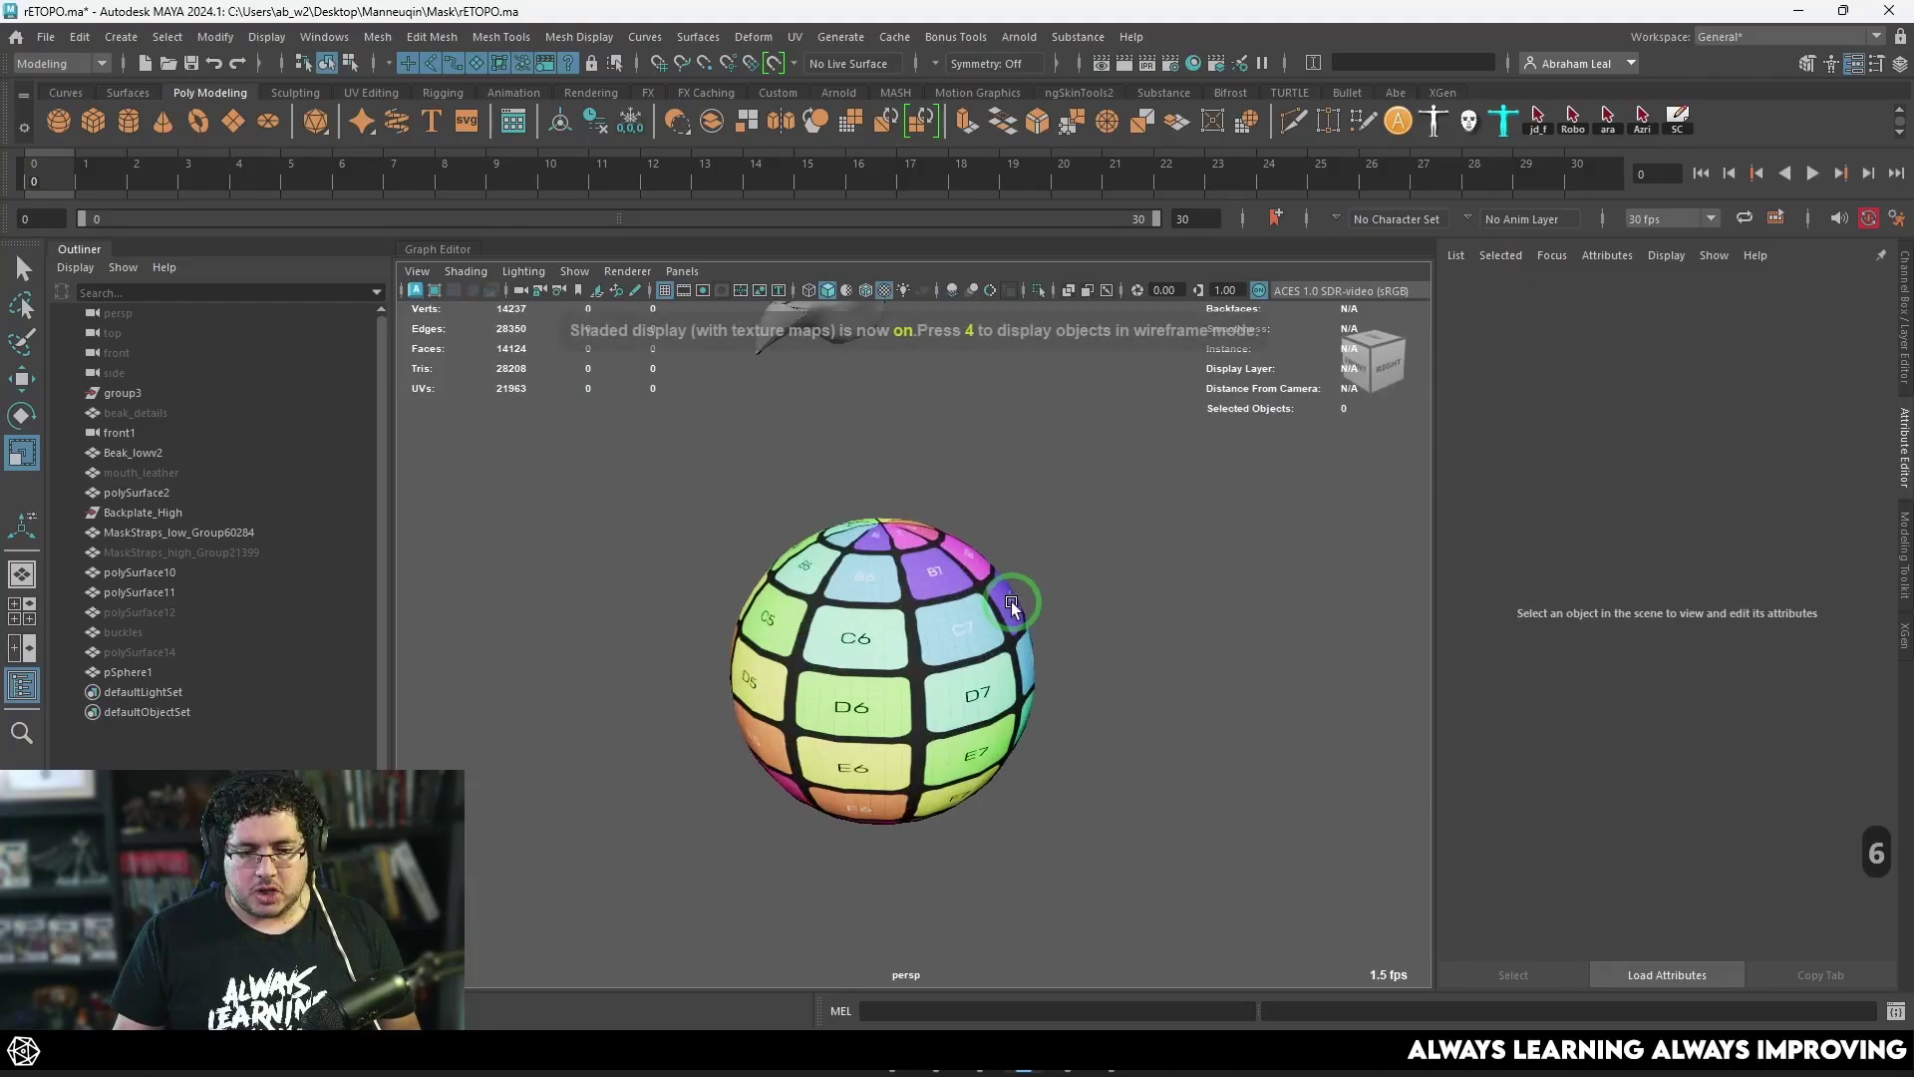
left_click_drag(1011, 601, 974, 568, "alt")
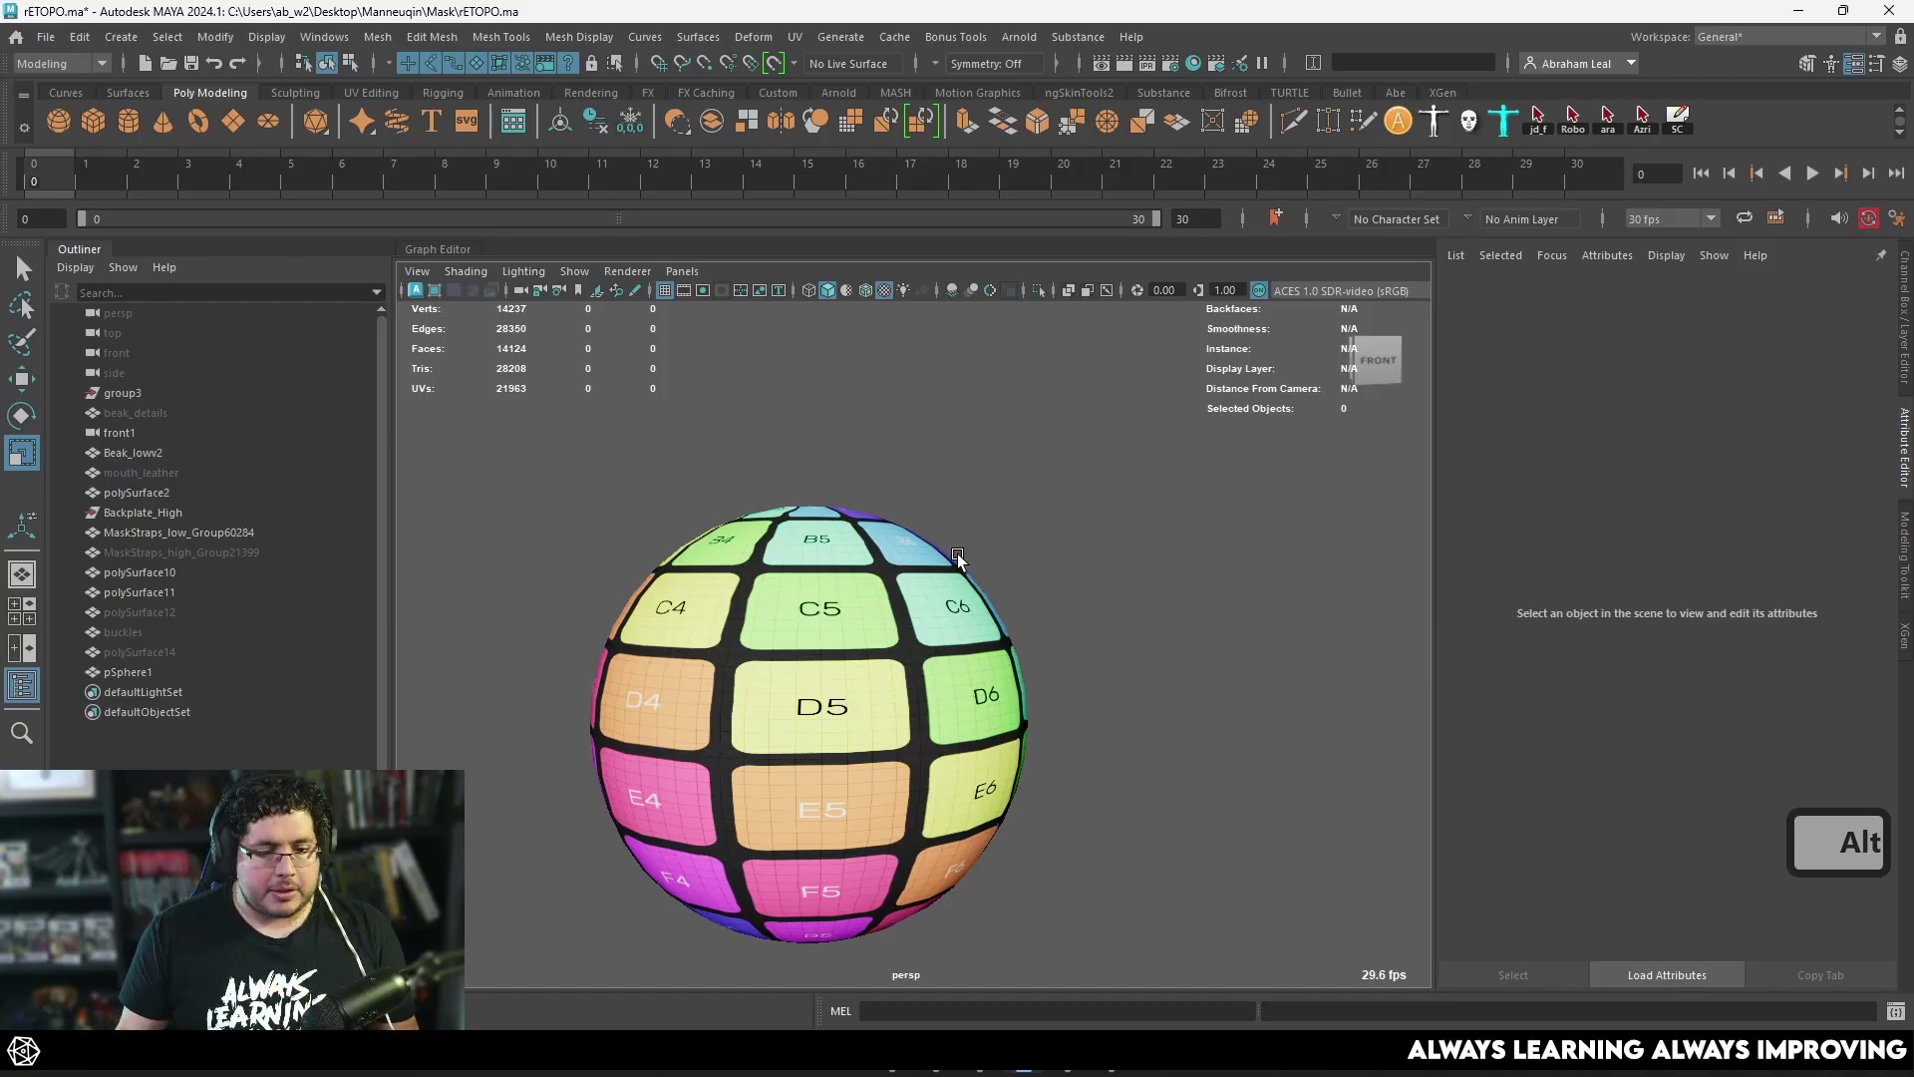
Step: Select all visible mask meshes, including the buckle and straps, and assign the existing lambert2 material to them
left_click_drag(975, 580, 1077, 478, "alt")
left_click_drag(1077, 349, 723, 767)
right_click_drag(844, 459, 846, 616)
mouse_move(877, 1010)
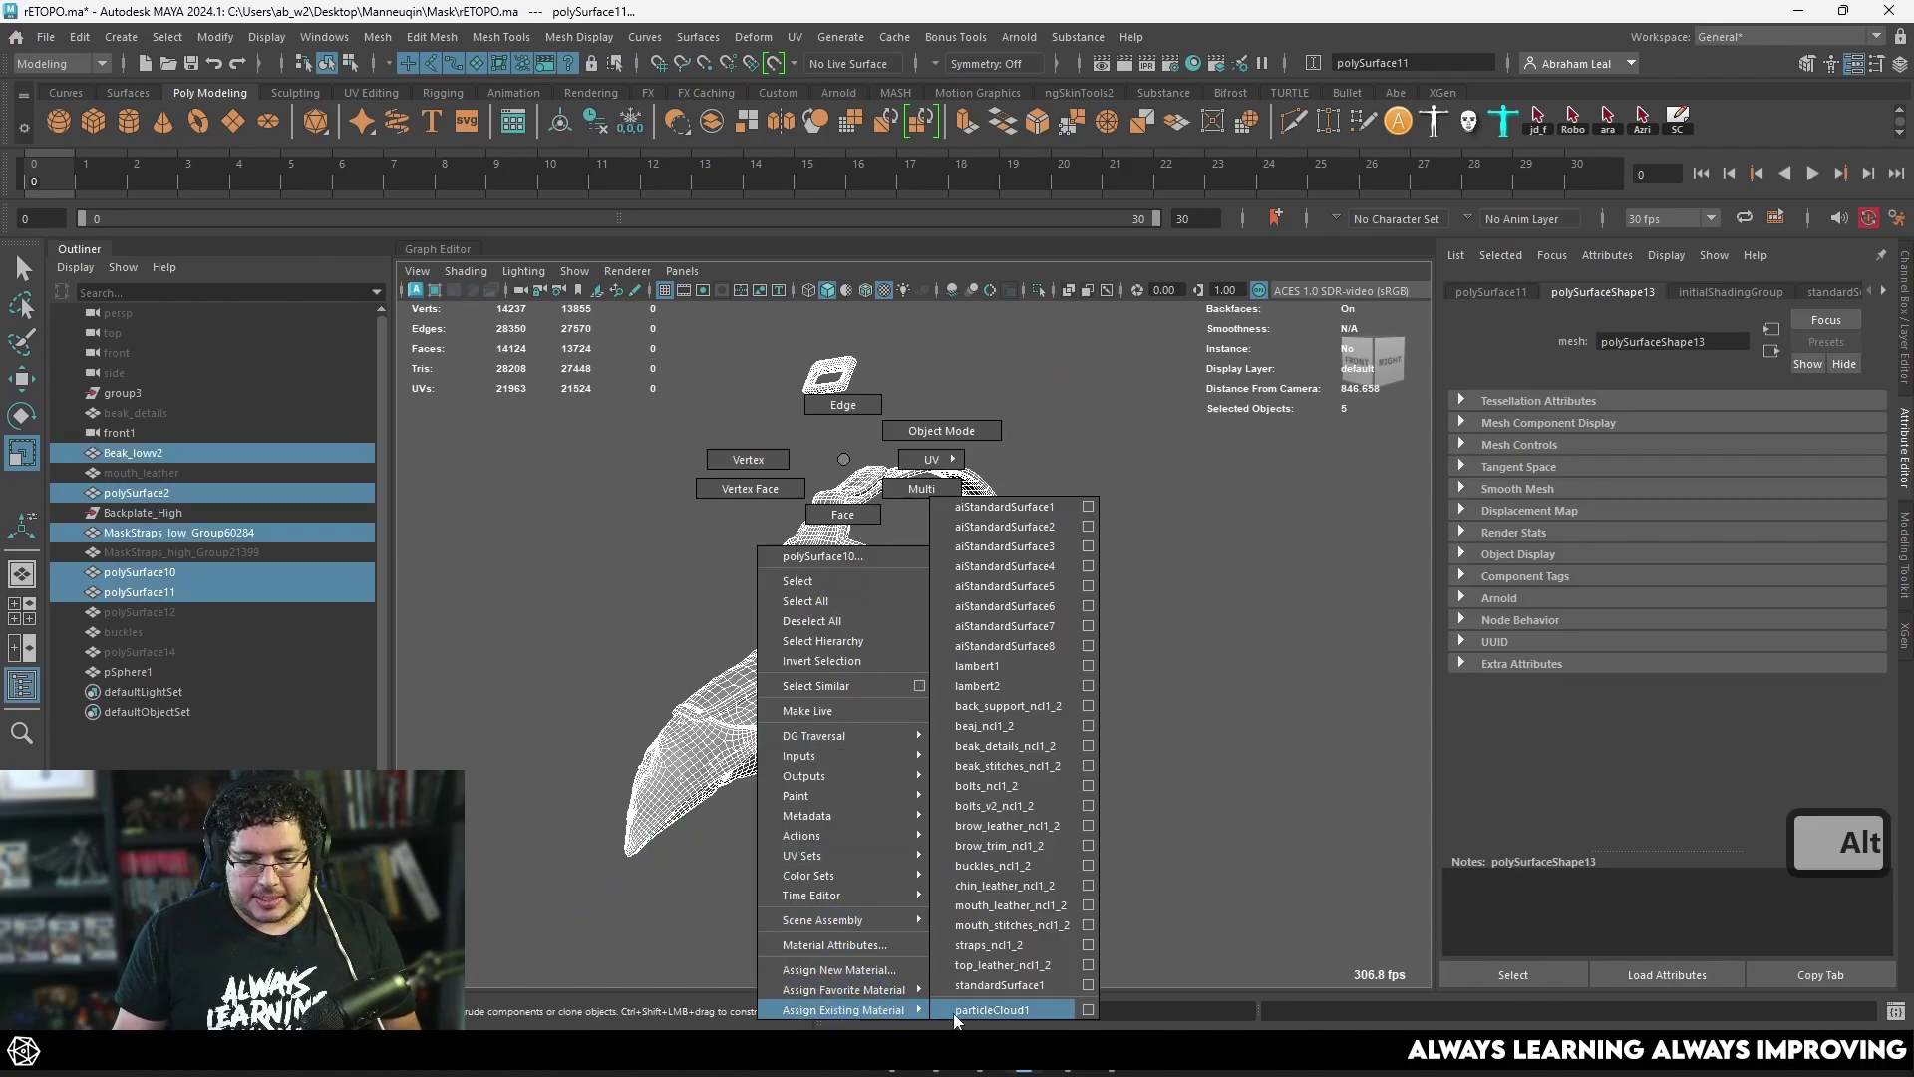
left_click(995, 666)
left_click(993, 693)
mouse_move(993, 693)
left_mouse_down("alt")
mouse_move(1068, 744)
mouse_move(760, 790)
mouse_move(1000, 793)
mouse_move(1050, 731)
mouse_move(996, 692)
mouse_move(1029, 852)
mouse_move(910, 782)
mouse_move(914, 760)
mouse_move(1066, 841)
left_mouse_up("alt")
Step: Switch the viewport to shaded display without textures and delete the UVs of all visible mask meshes
key("5")
middle_click_drag(1066, 839, 1086, 732, "alt")
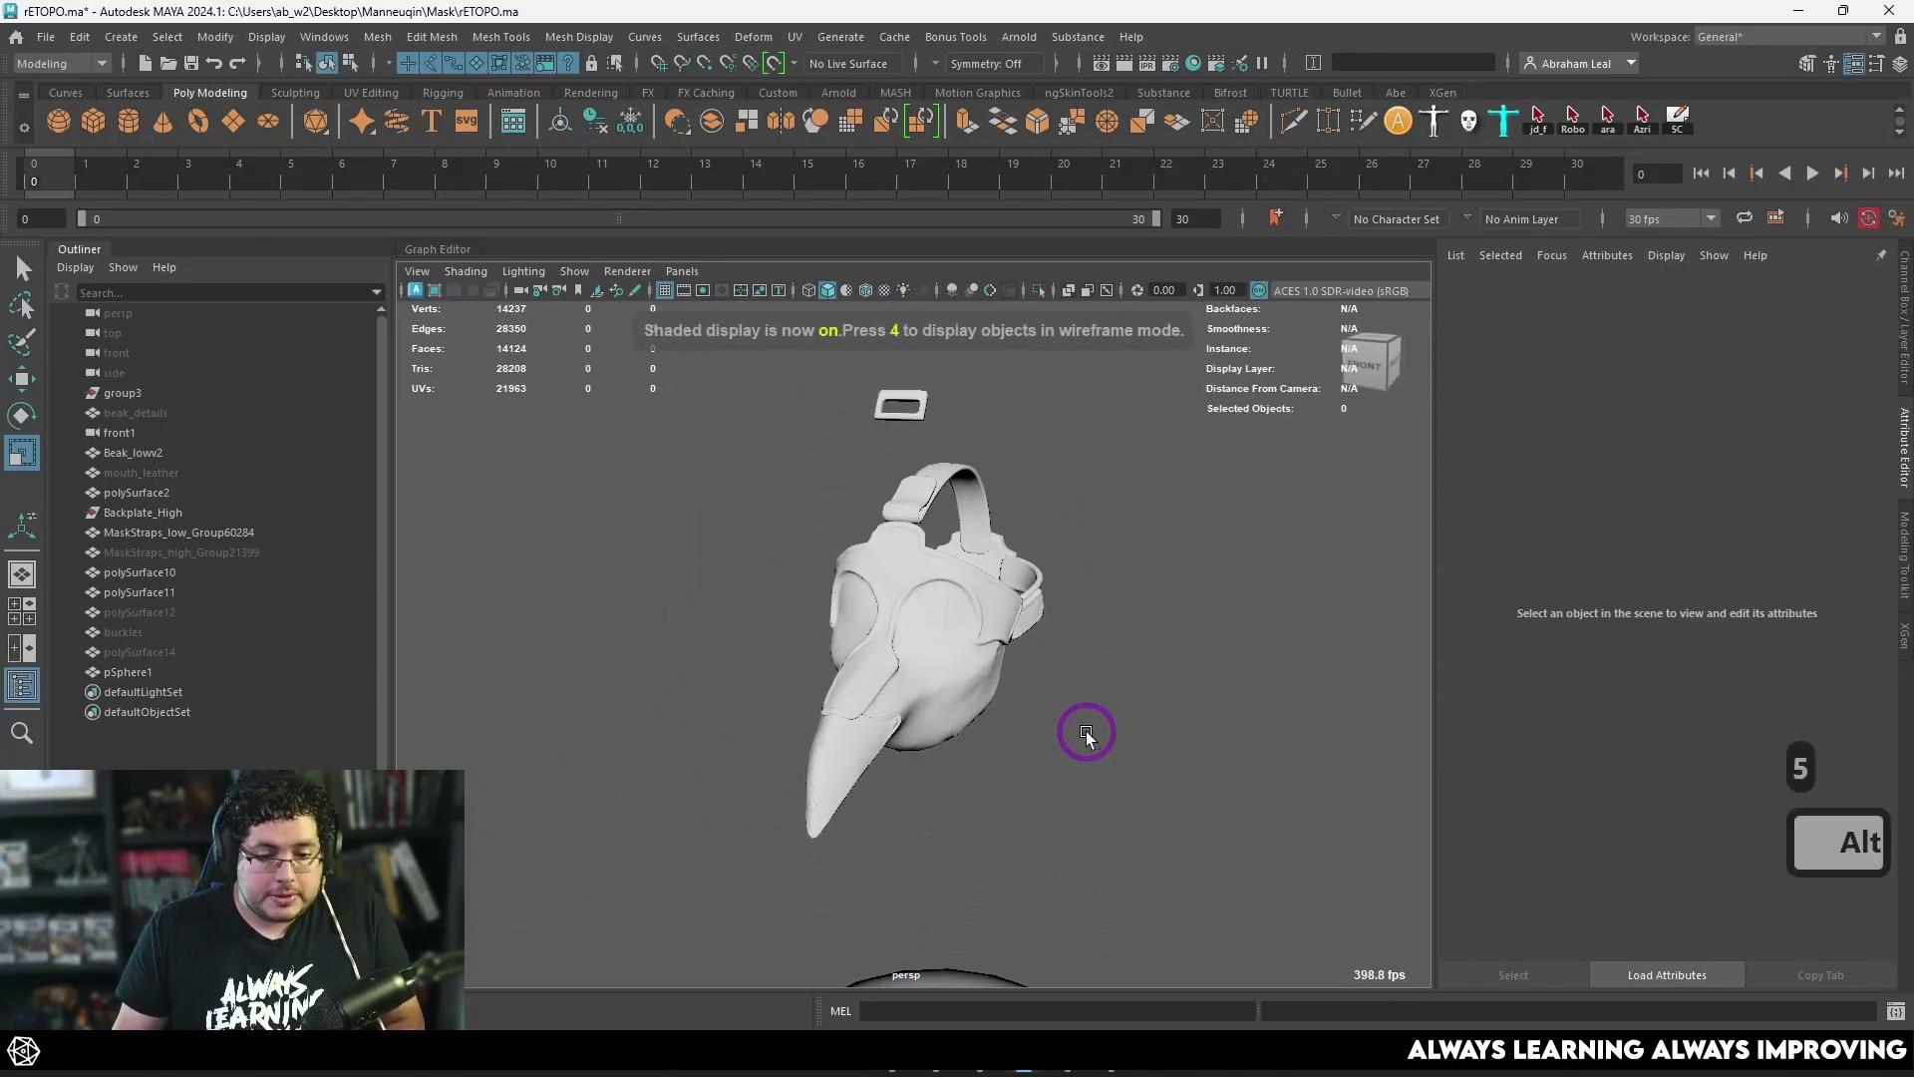
scroll(1085, 731, "up", 2)
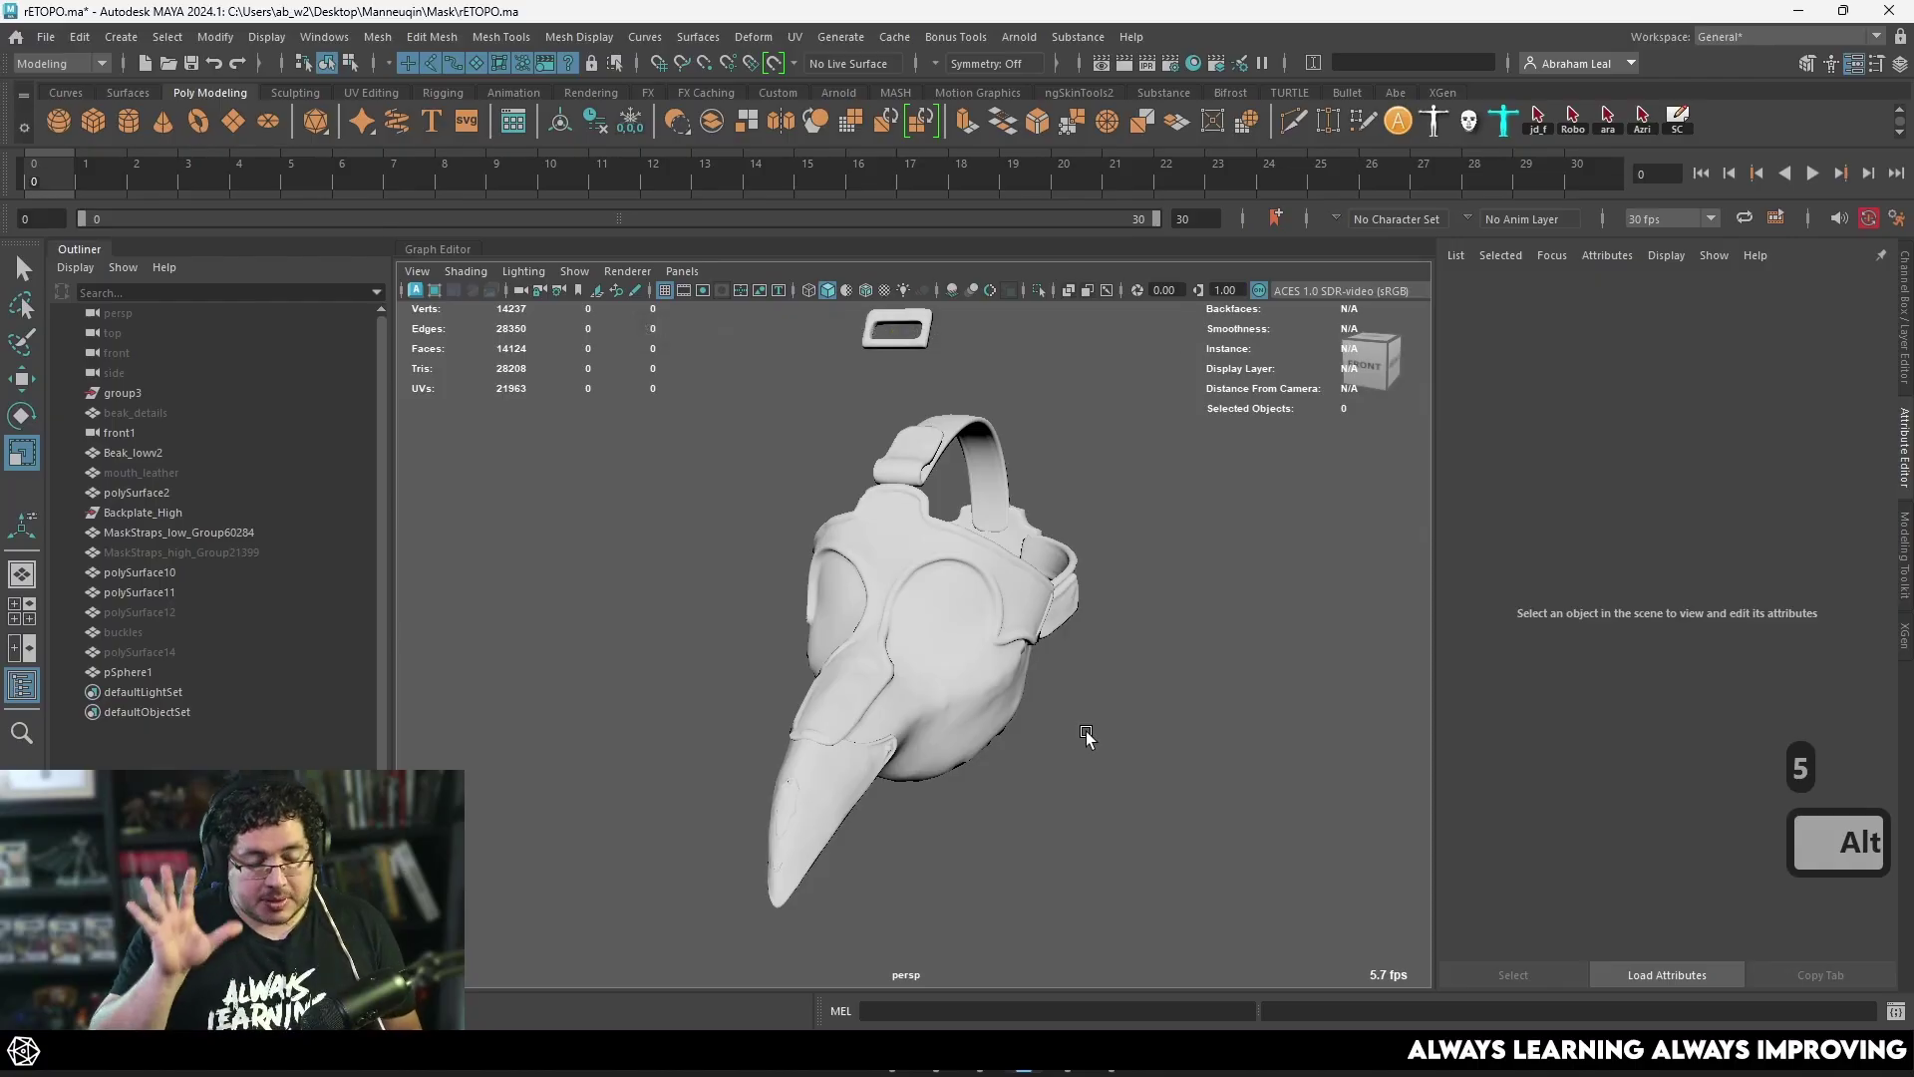
scroll(1085, 731, "down", 3)
left_click_drag(1103, 435, 725, 790)
left_click(795, 36)
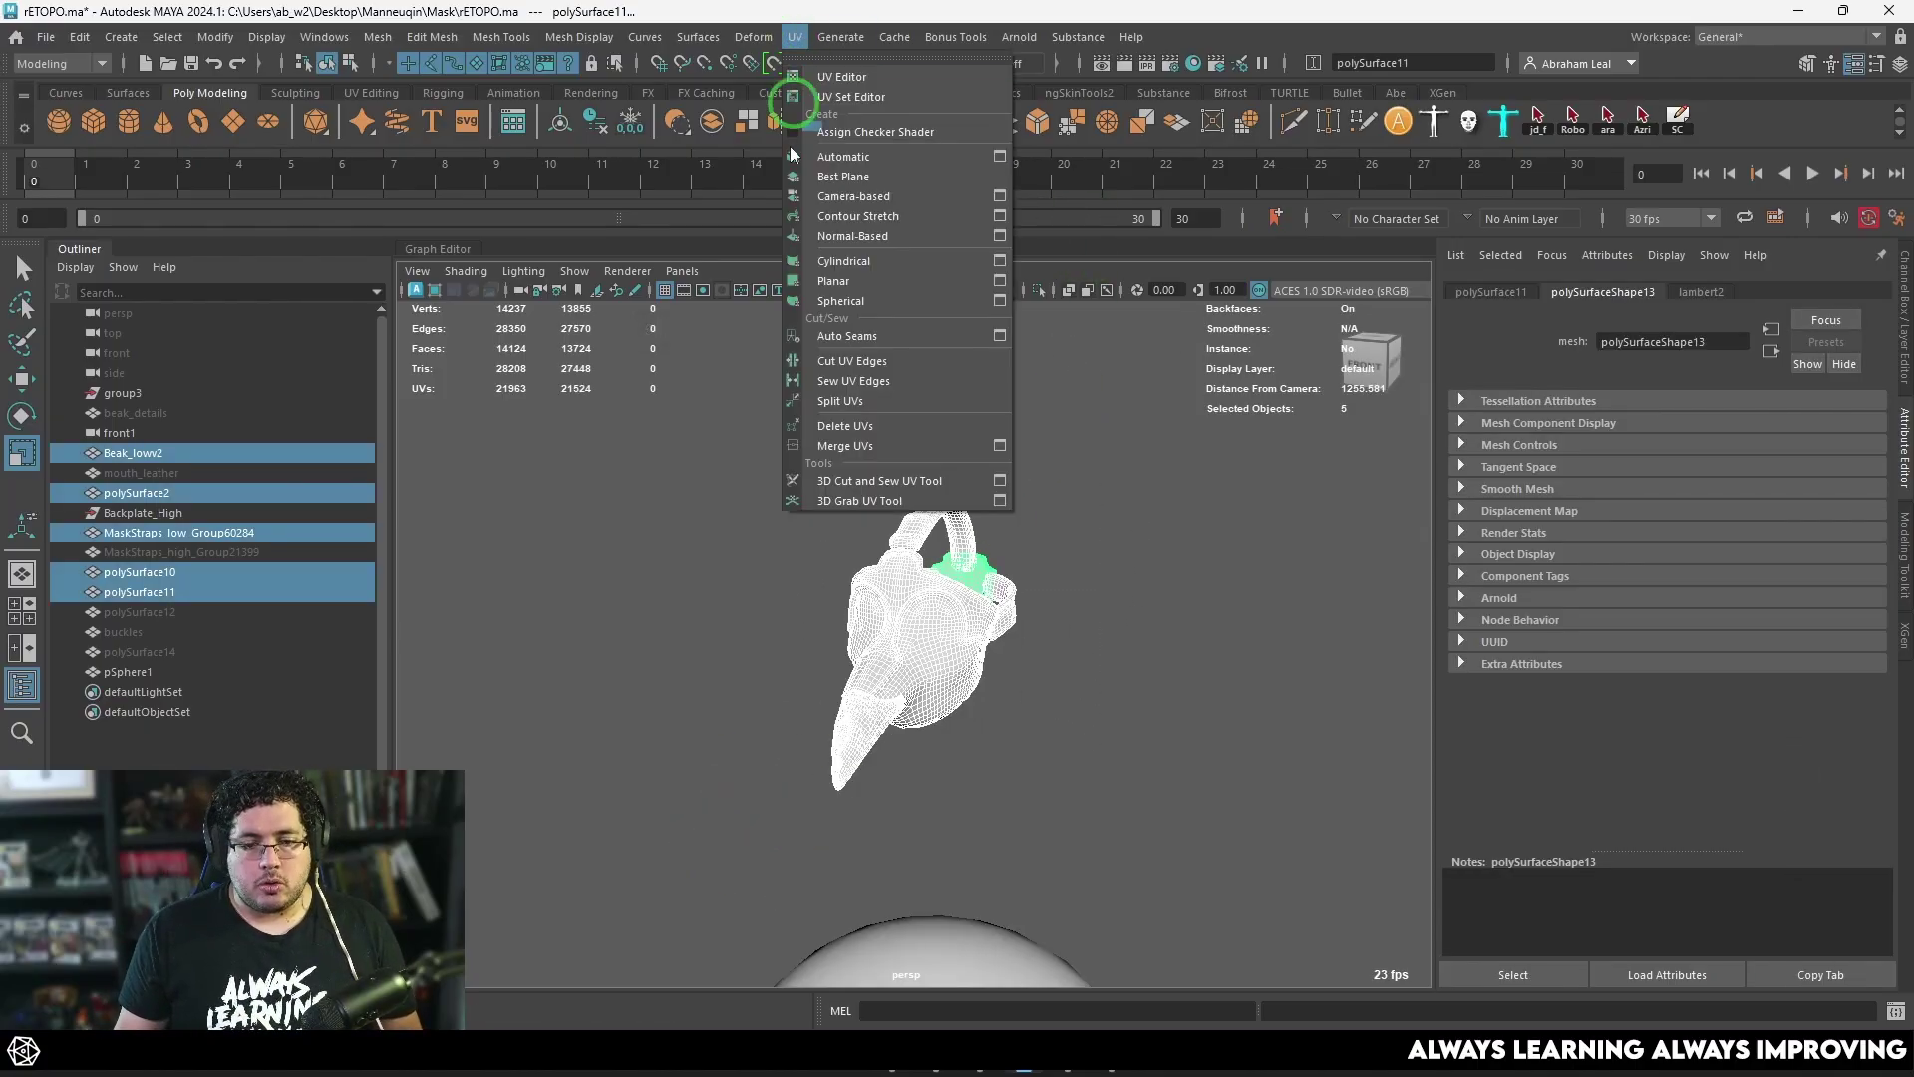
left_click(840, 429)
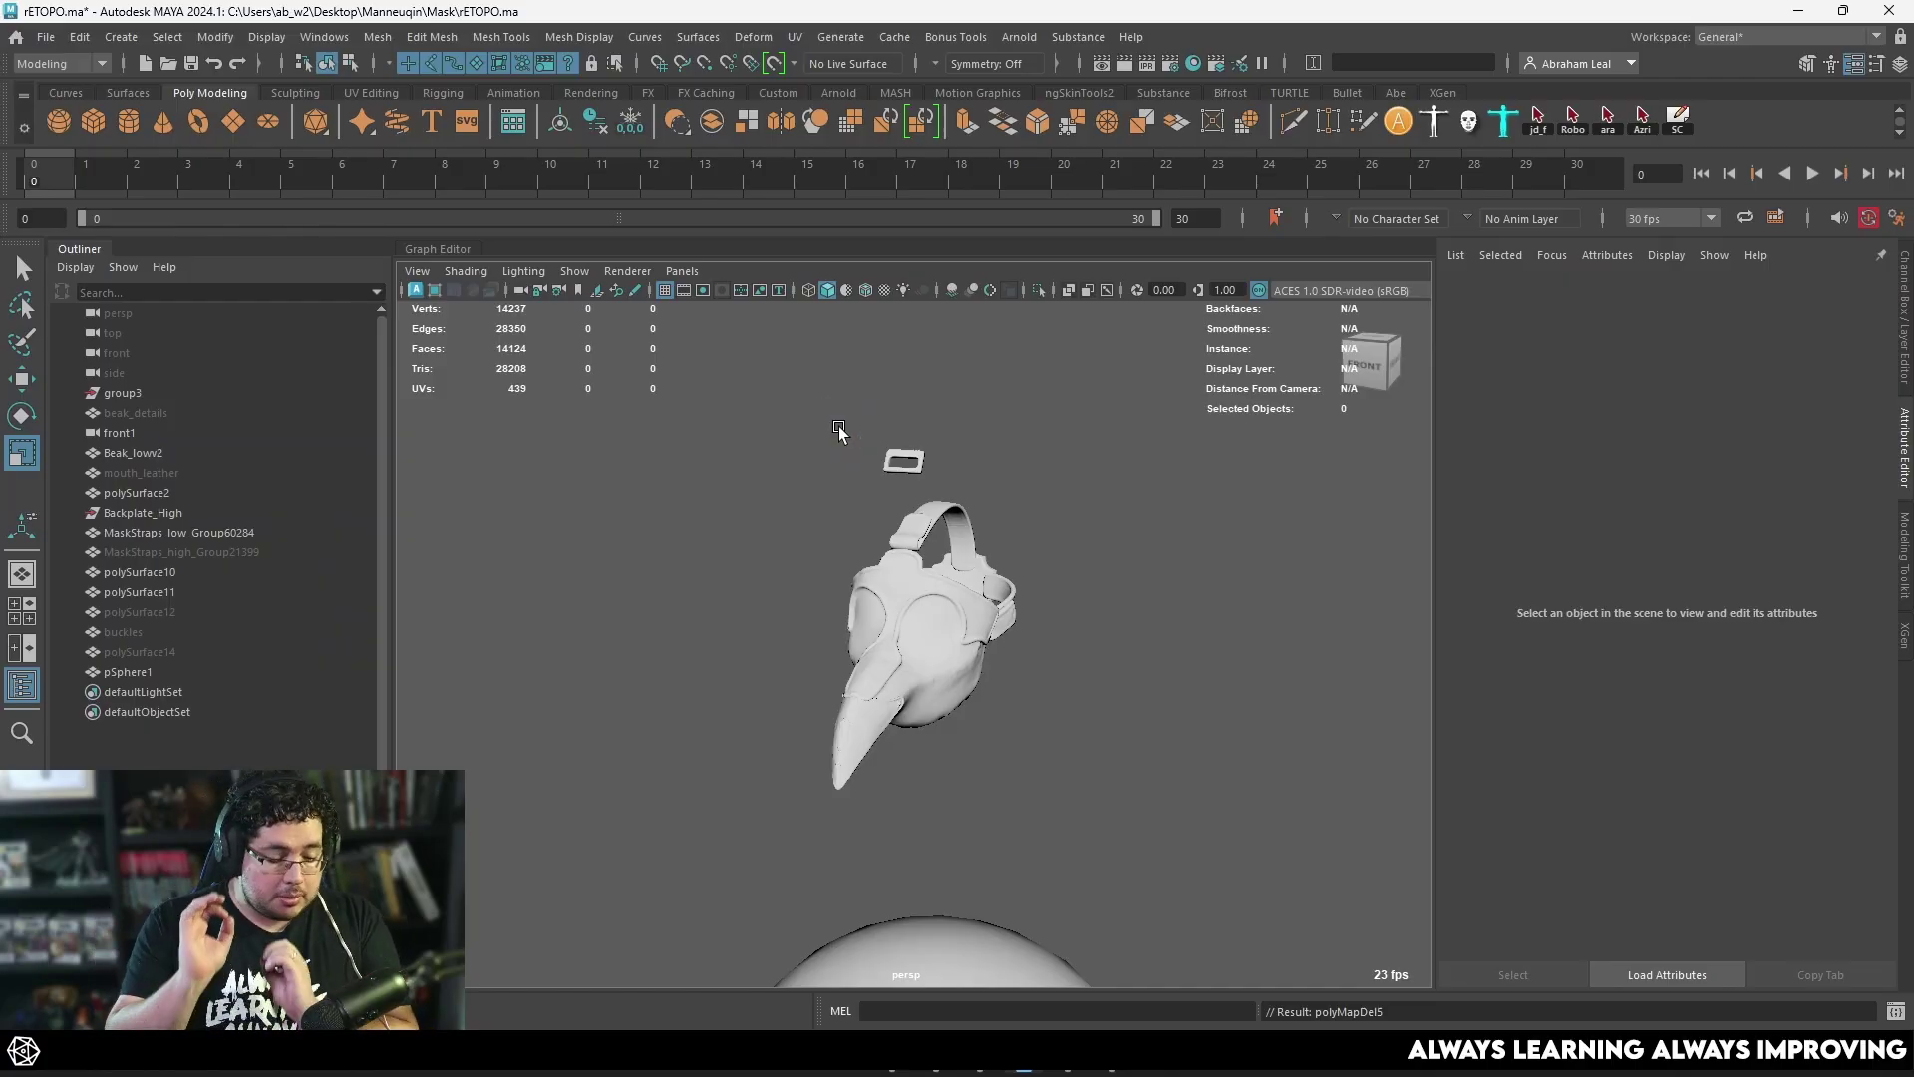
scroll(922, 401, "up", 8)
middle_click_drag(925, 403, 822, 757, "alt")
left_click(809, 560)
scroll(897, 574, "down", 5)
Step: Frame the mask in a three-quarter view and apply a Camera-based UV projection to all its visible meshes
left_click_drag(1098, 606, 1021, 500, "alt")
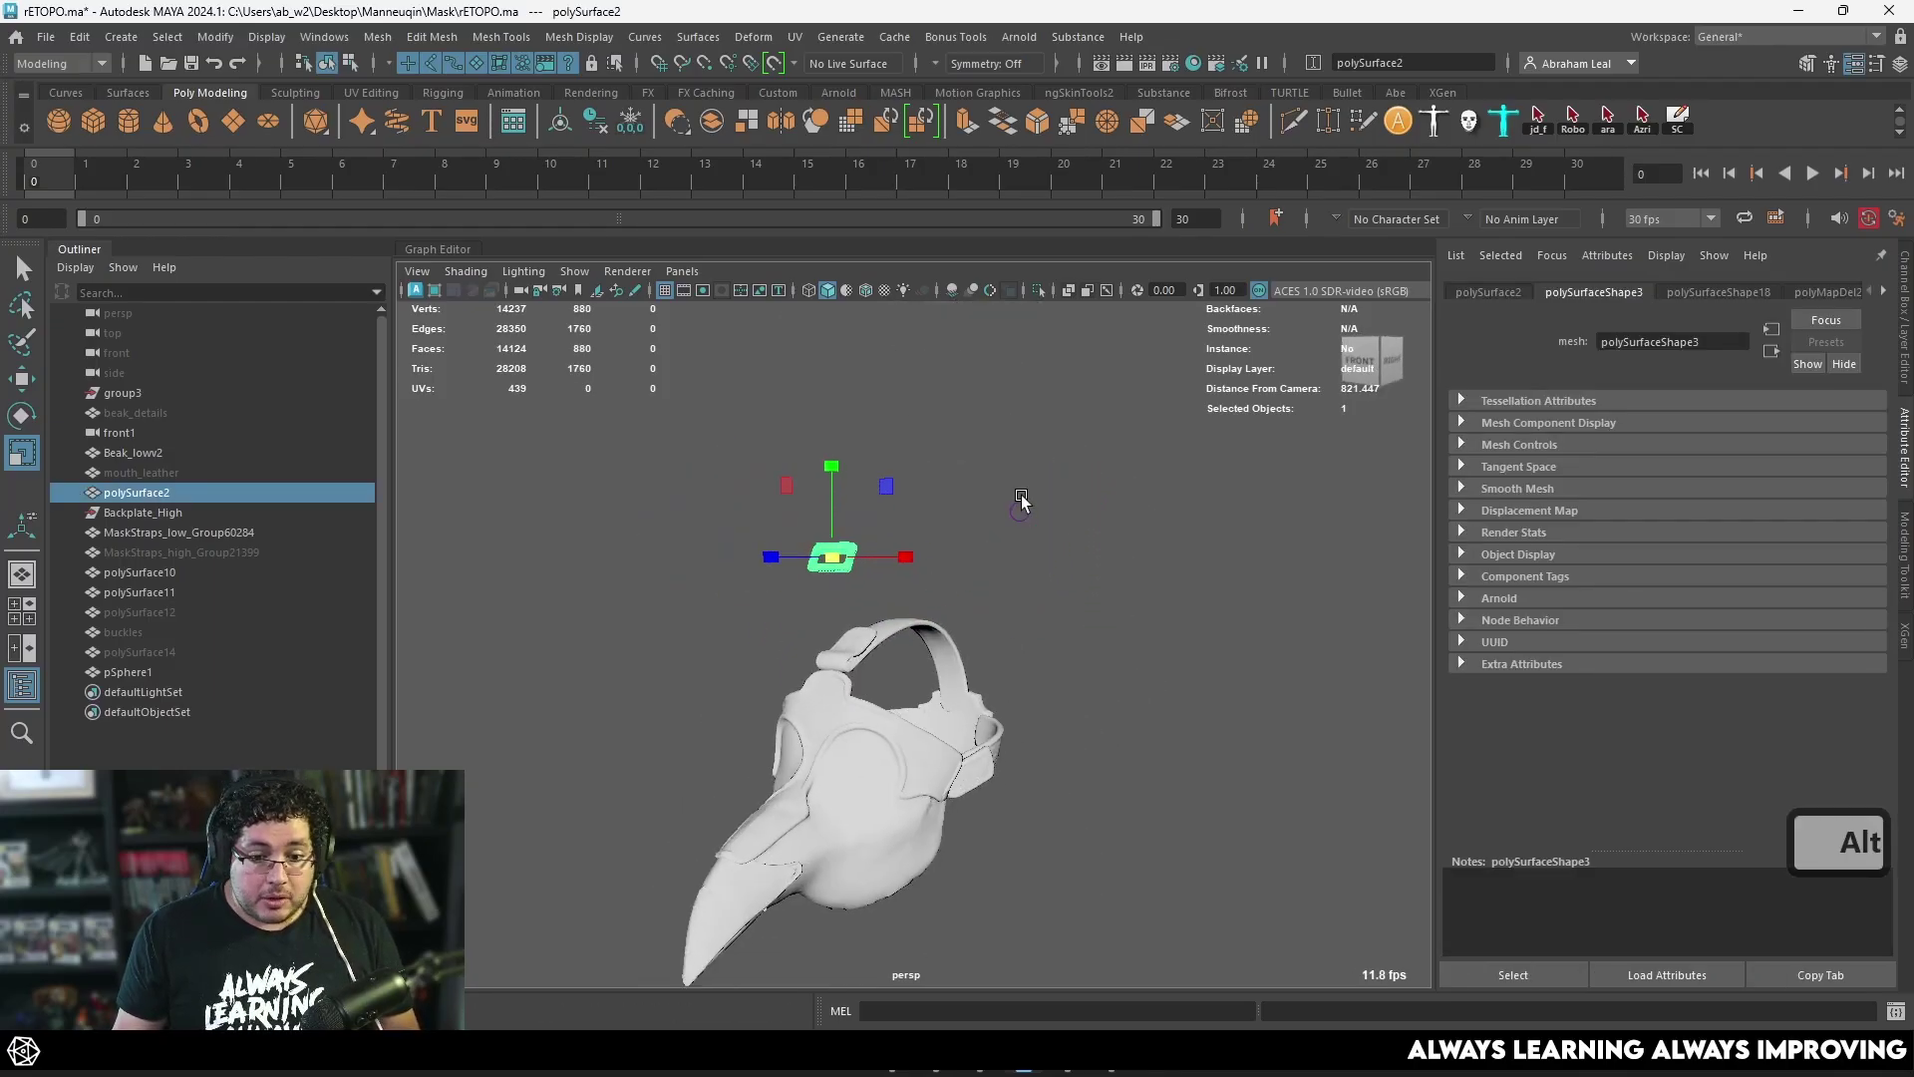
middle_click_drag(1021, 500, 1043, 418, "alt")
left_click_drag(1097, 371, 636, 879)
left_click(795, 37)
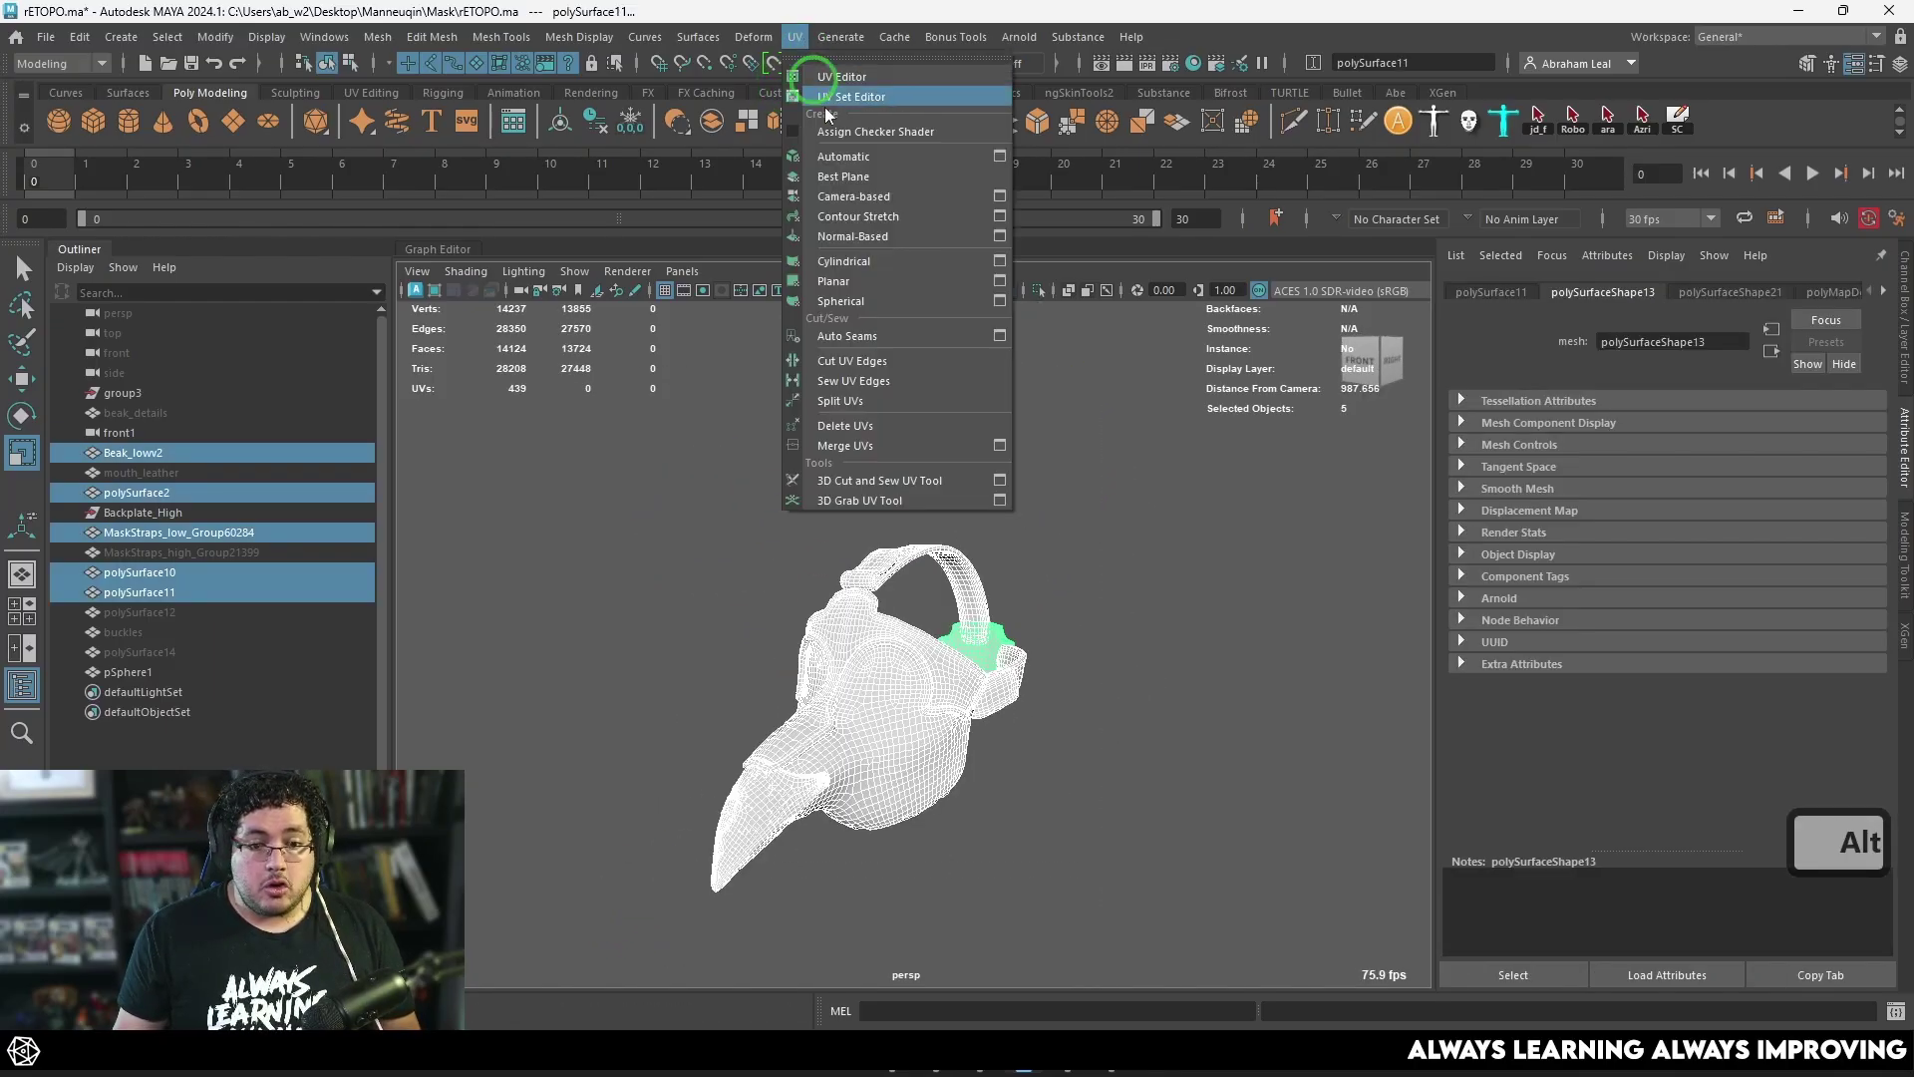
left_click(999, 196)
left_click(821, 408)
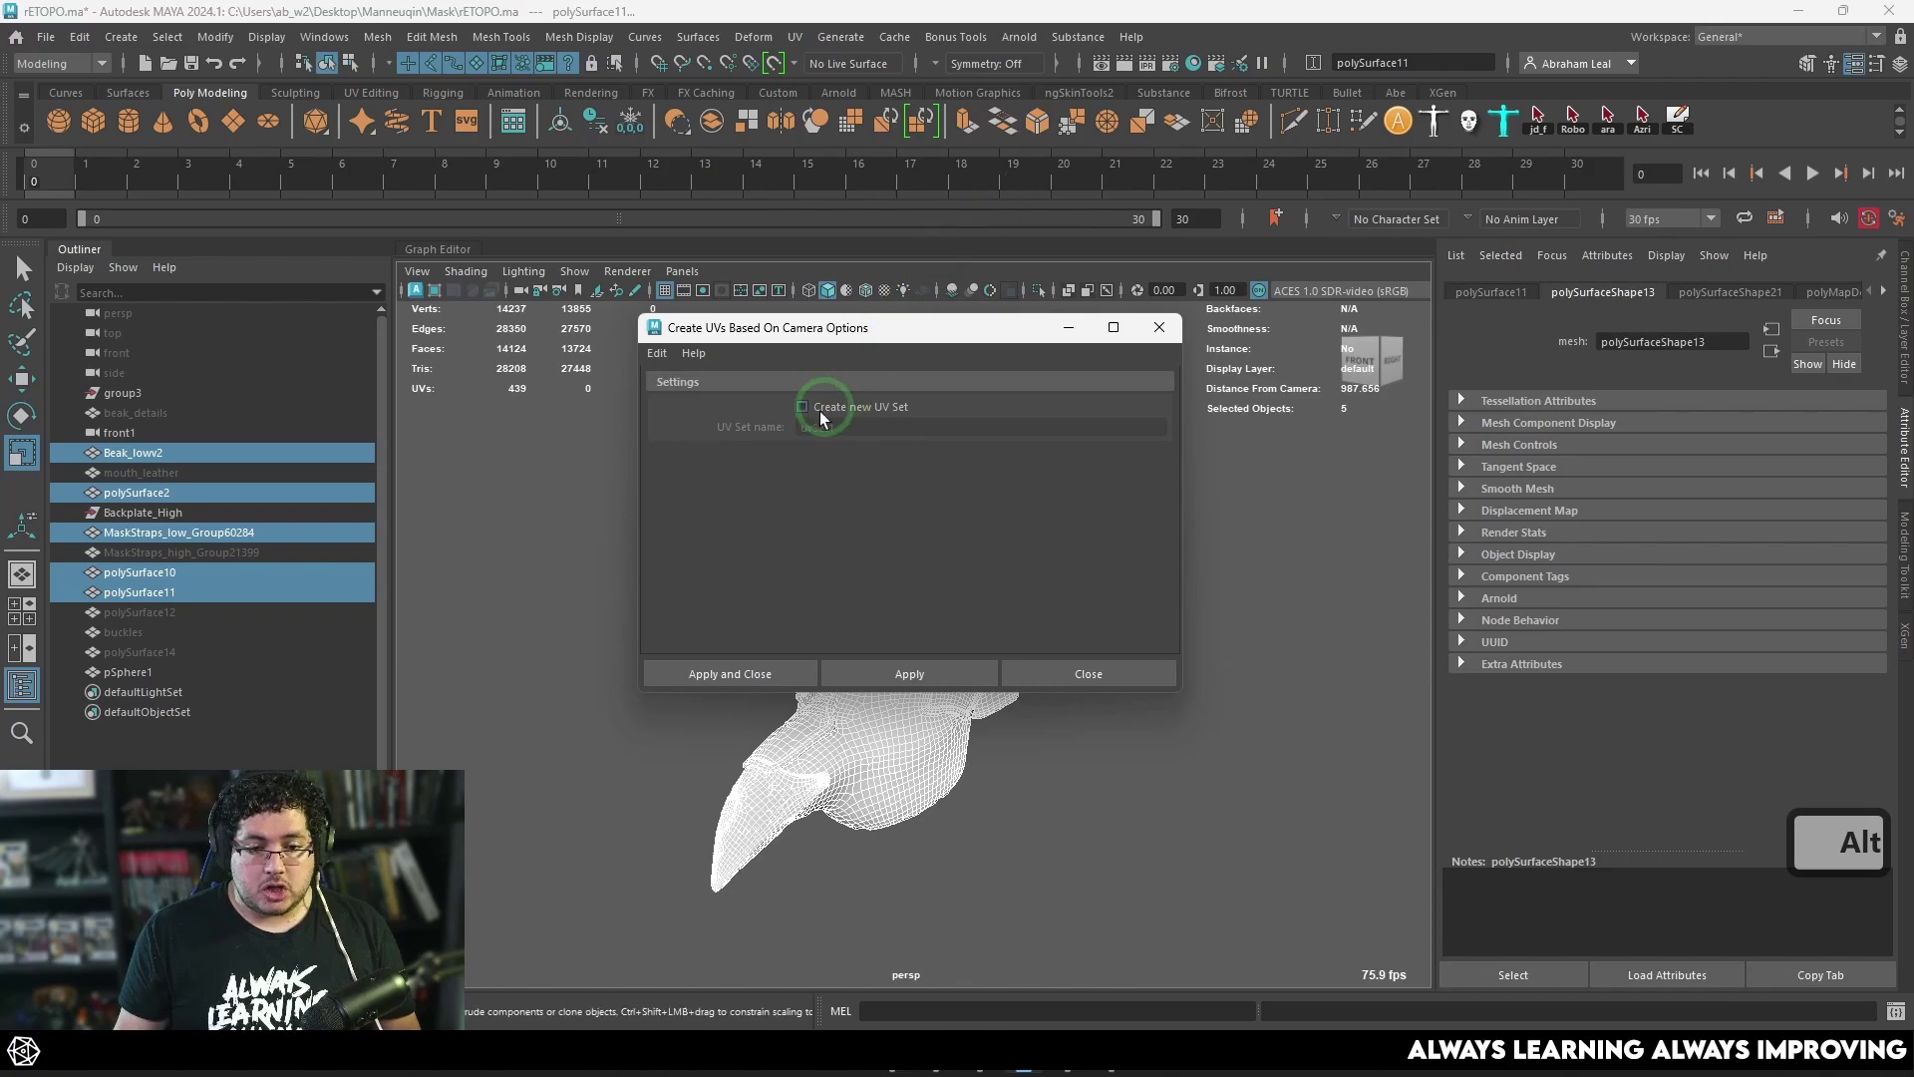
left_click(905, 673)
left_click(1158, 327)
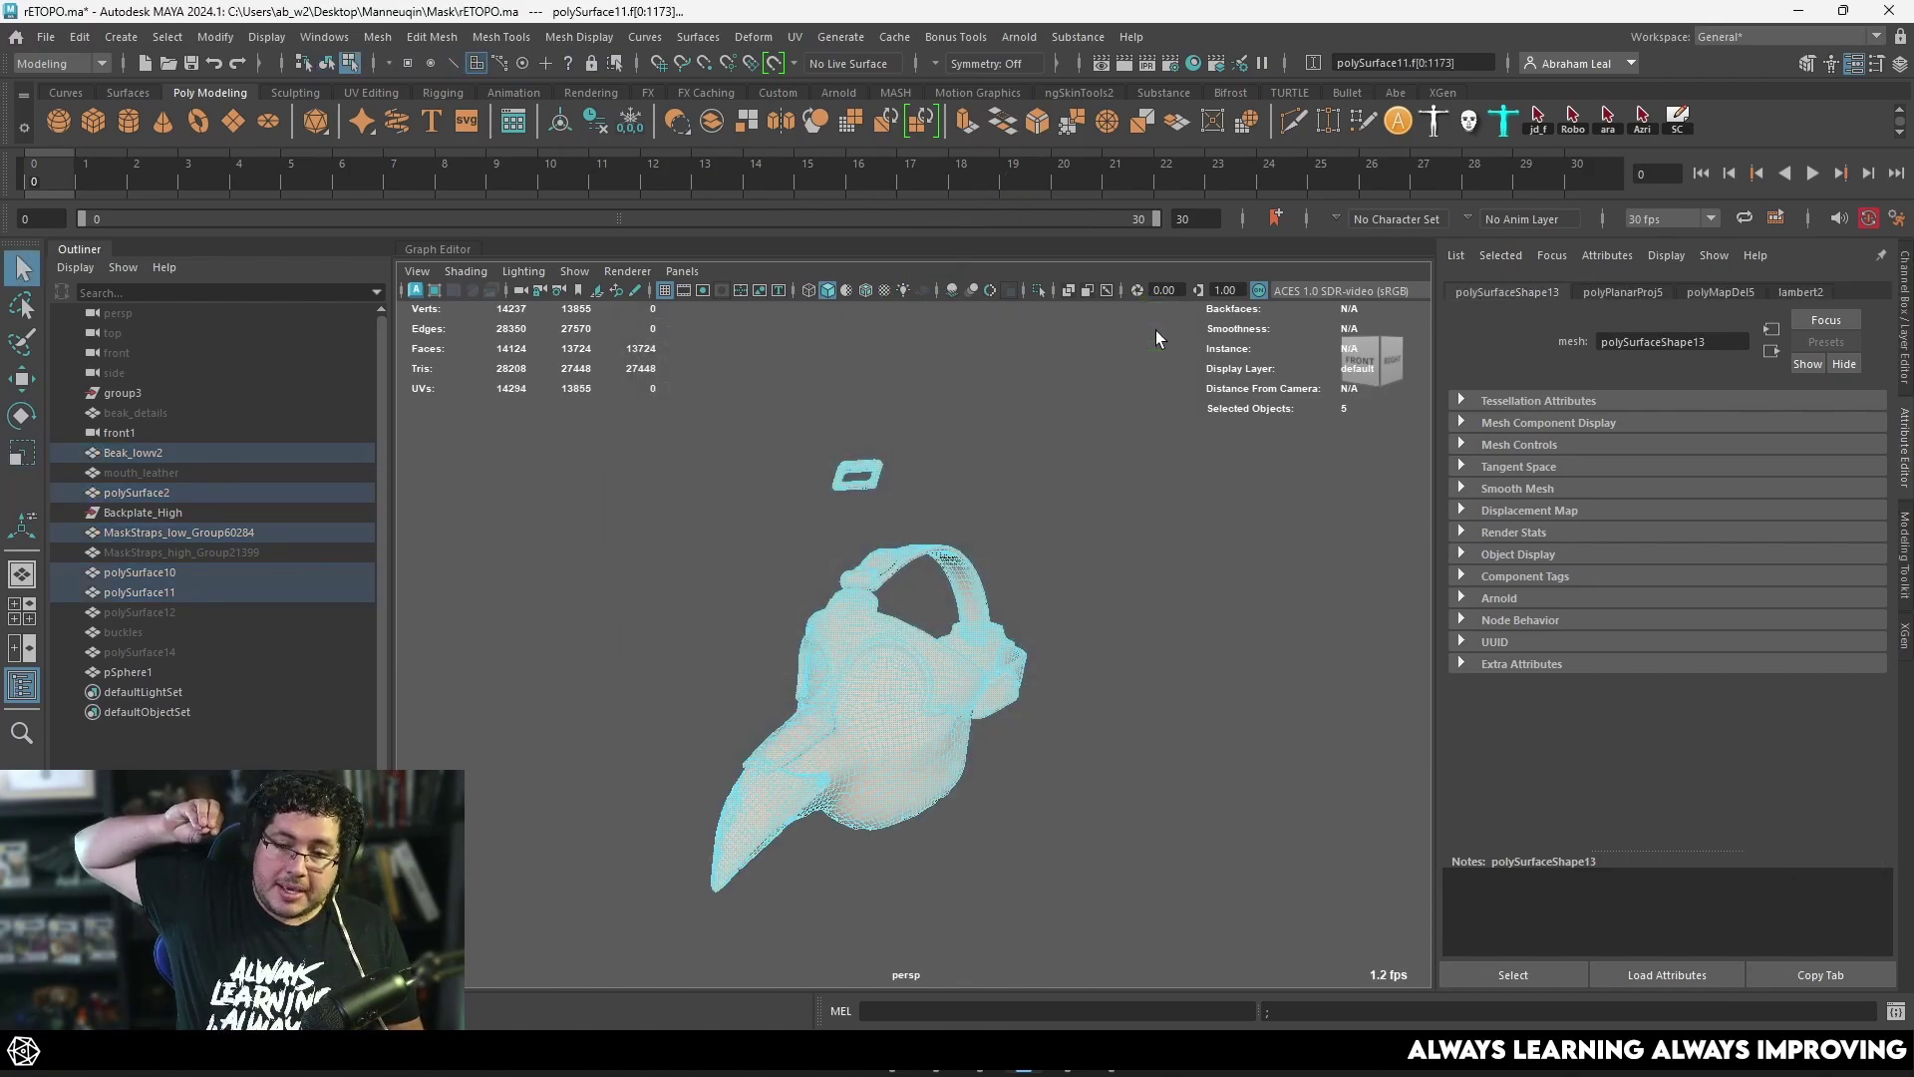
Step: Return the mask meshes to object mode and turn on textured display to show the checker pattern
left_click(1156, 334)
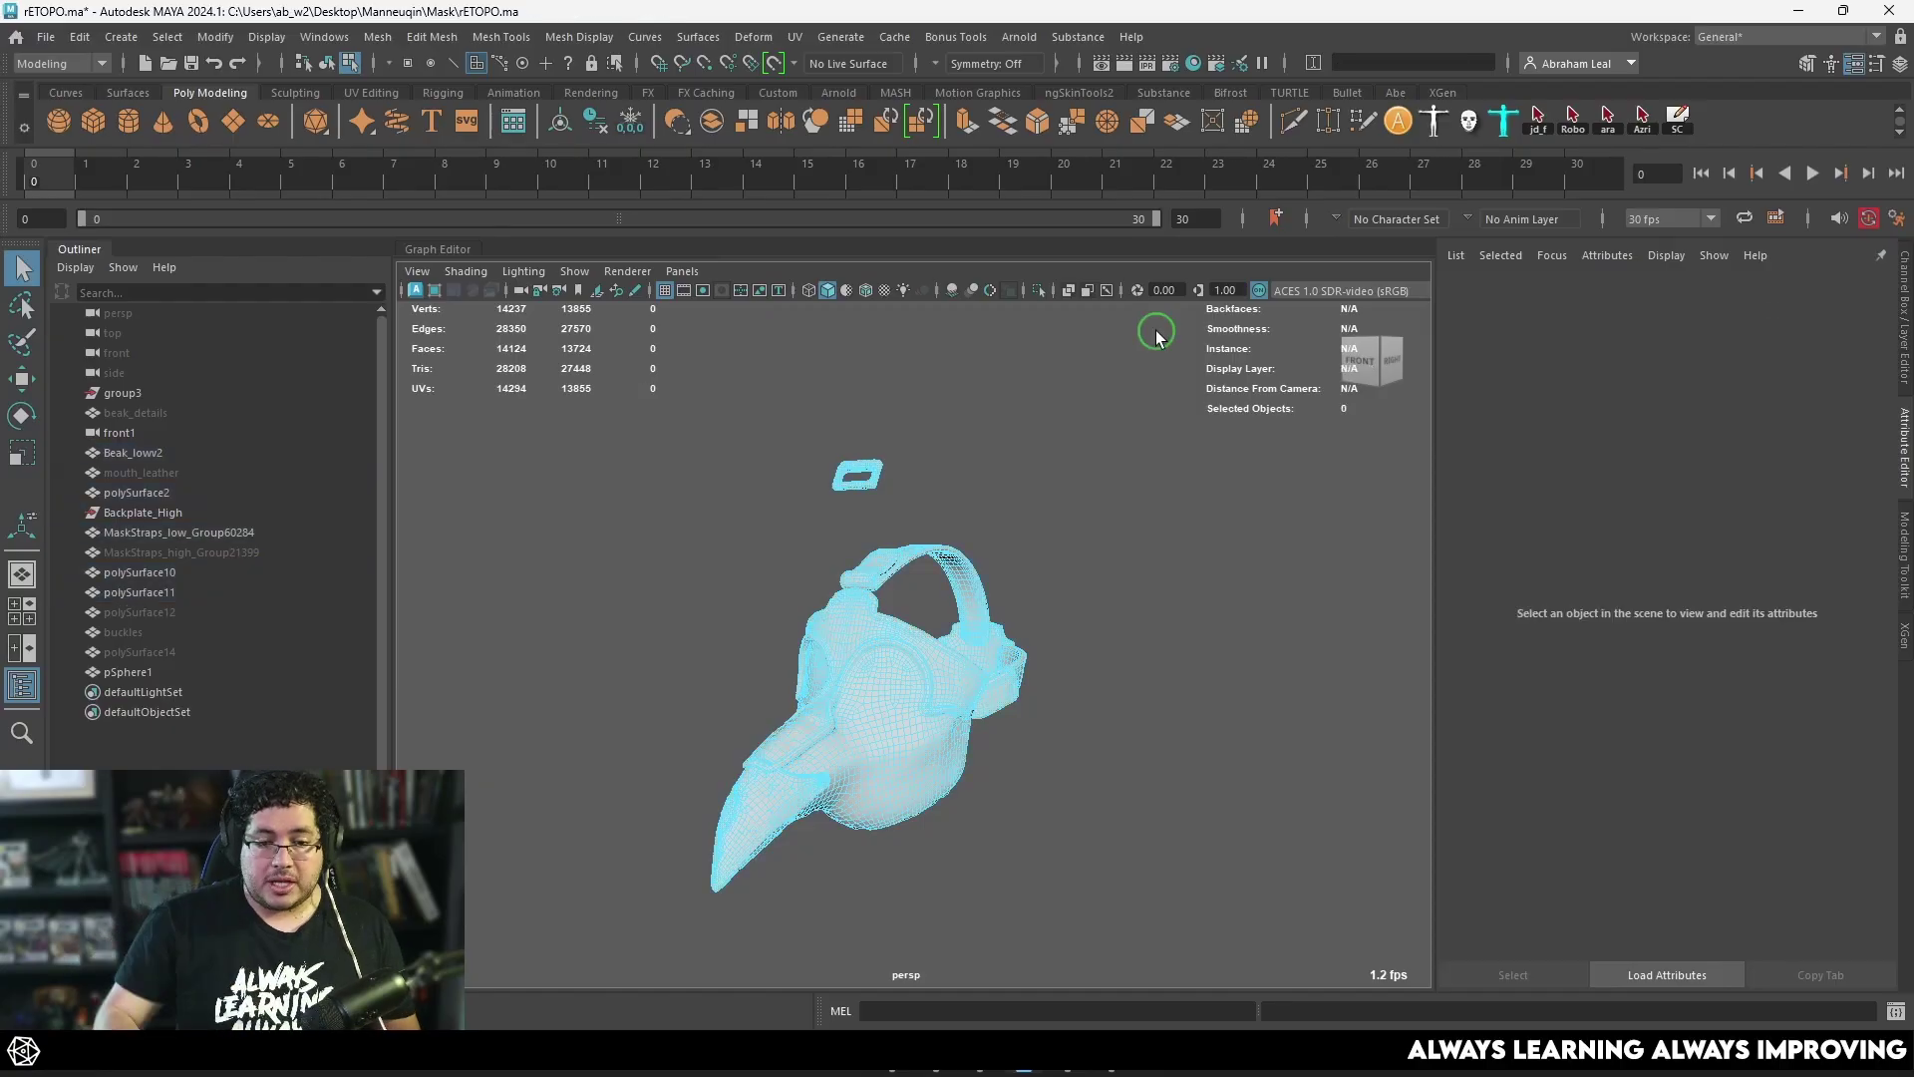
right_click_drag(881, 459, 983, 417)
key("6")
left_click(1145, 662)
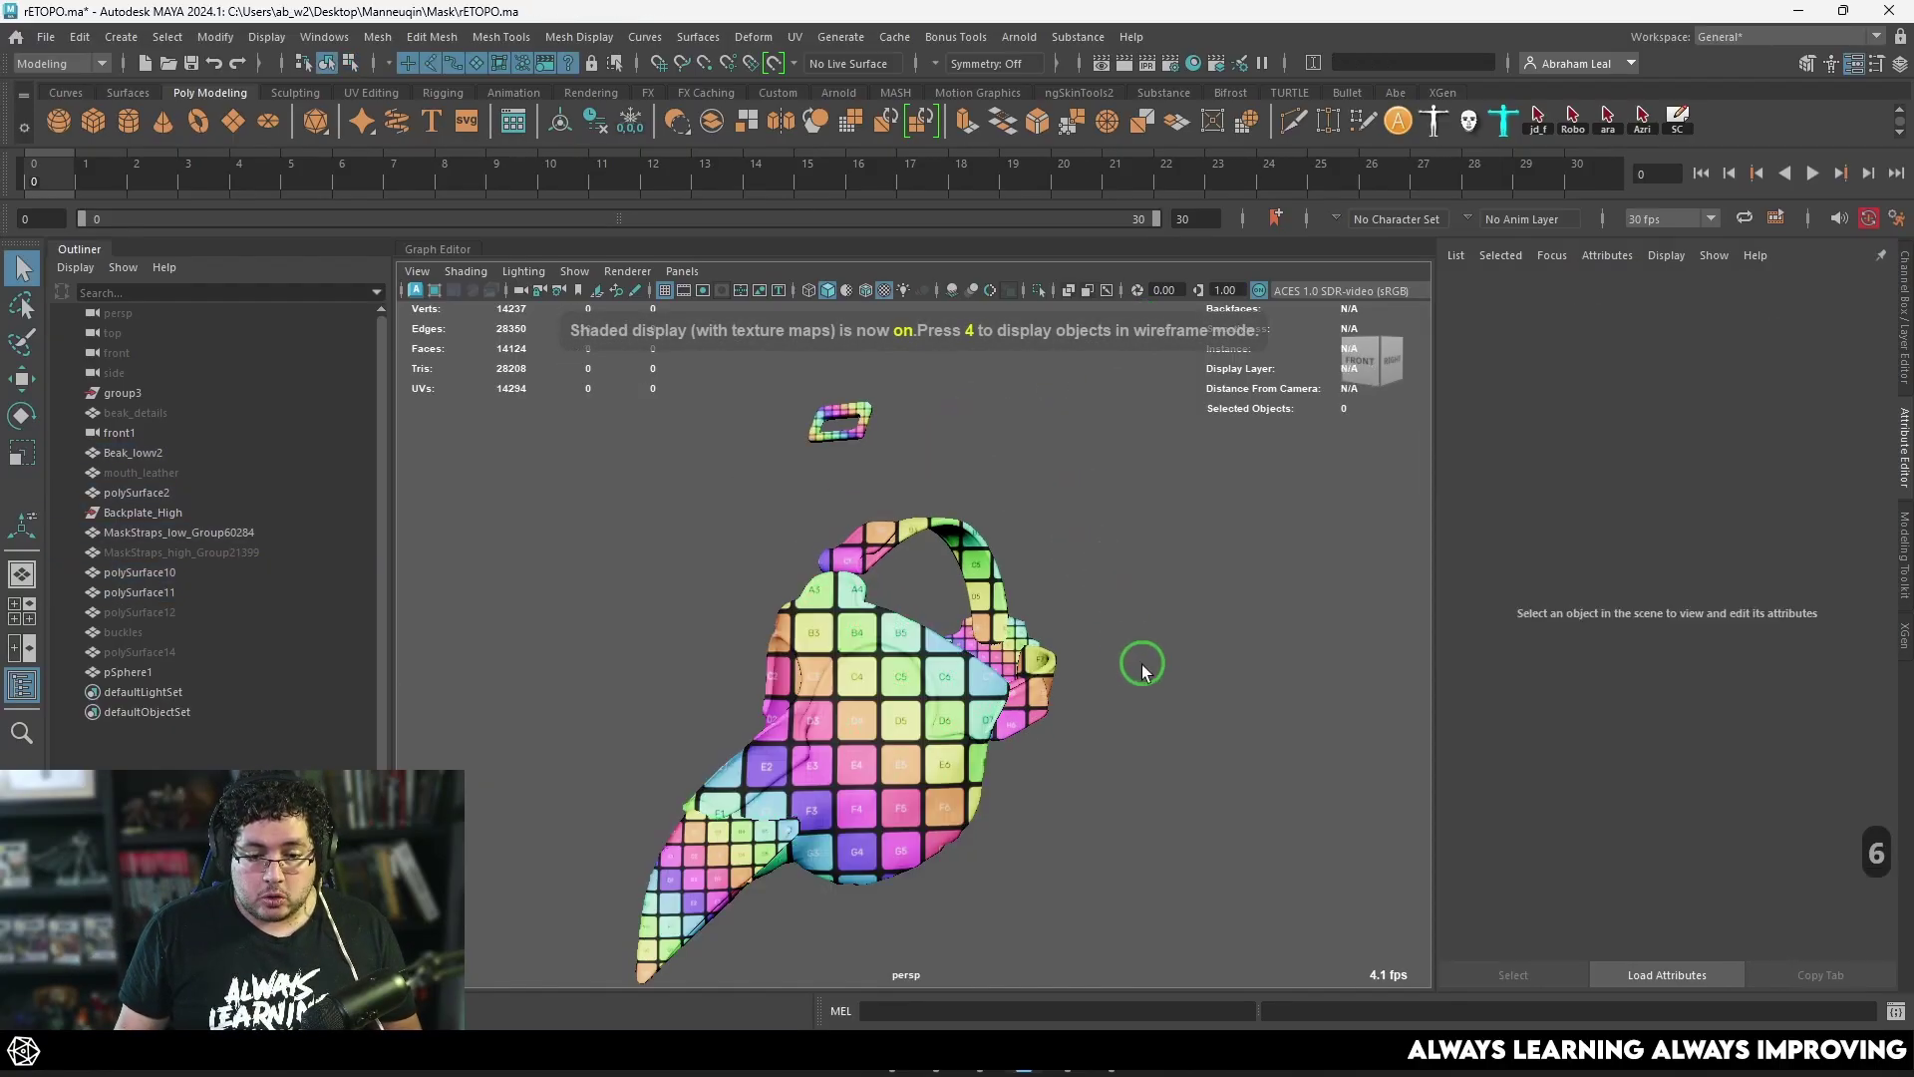
mouse_move(1146, 662)
left_mouse_down("alt")
mouse_move(1103, 641)
mouse_move(1133, 704)
left_mouse_up("alt")
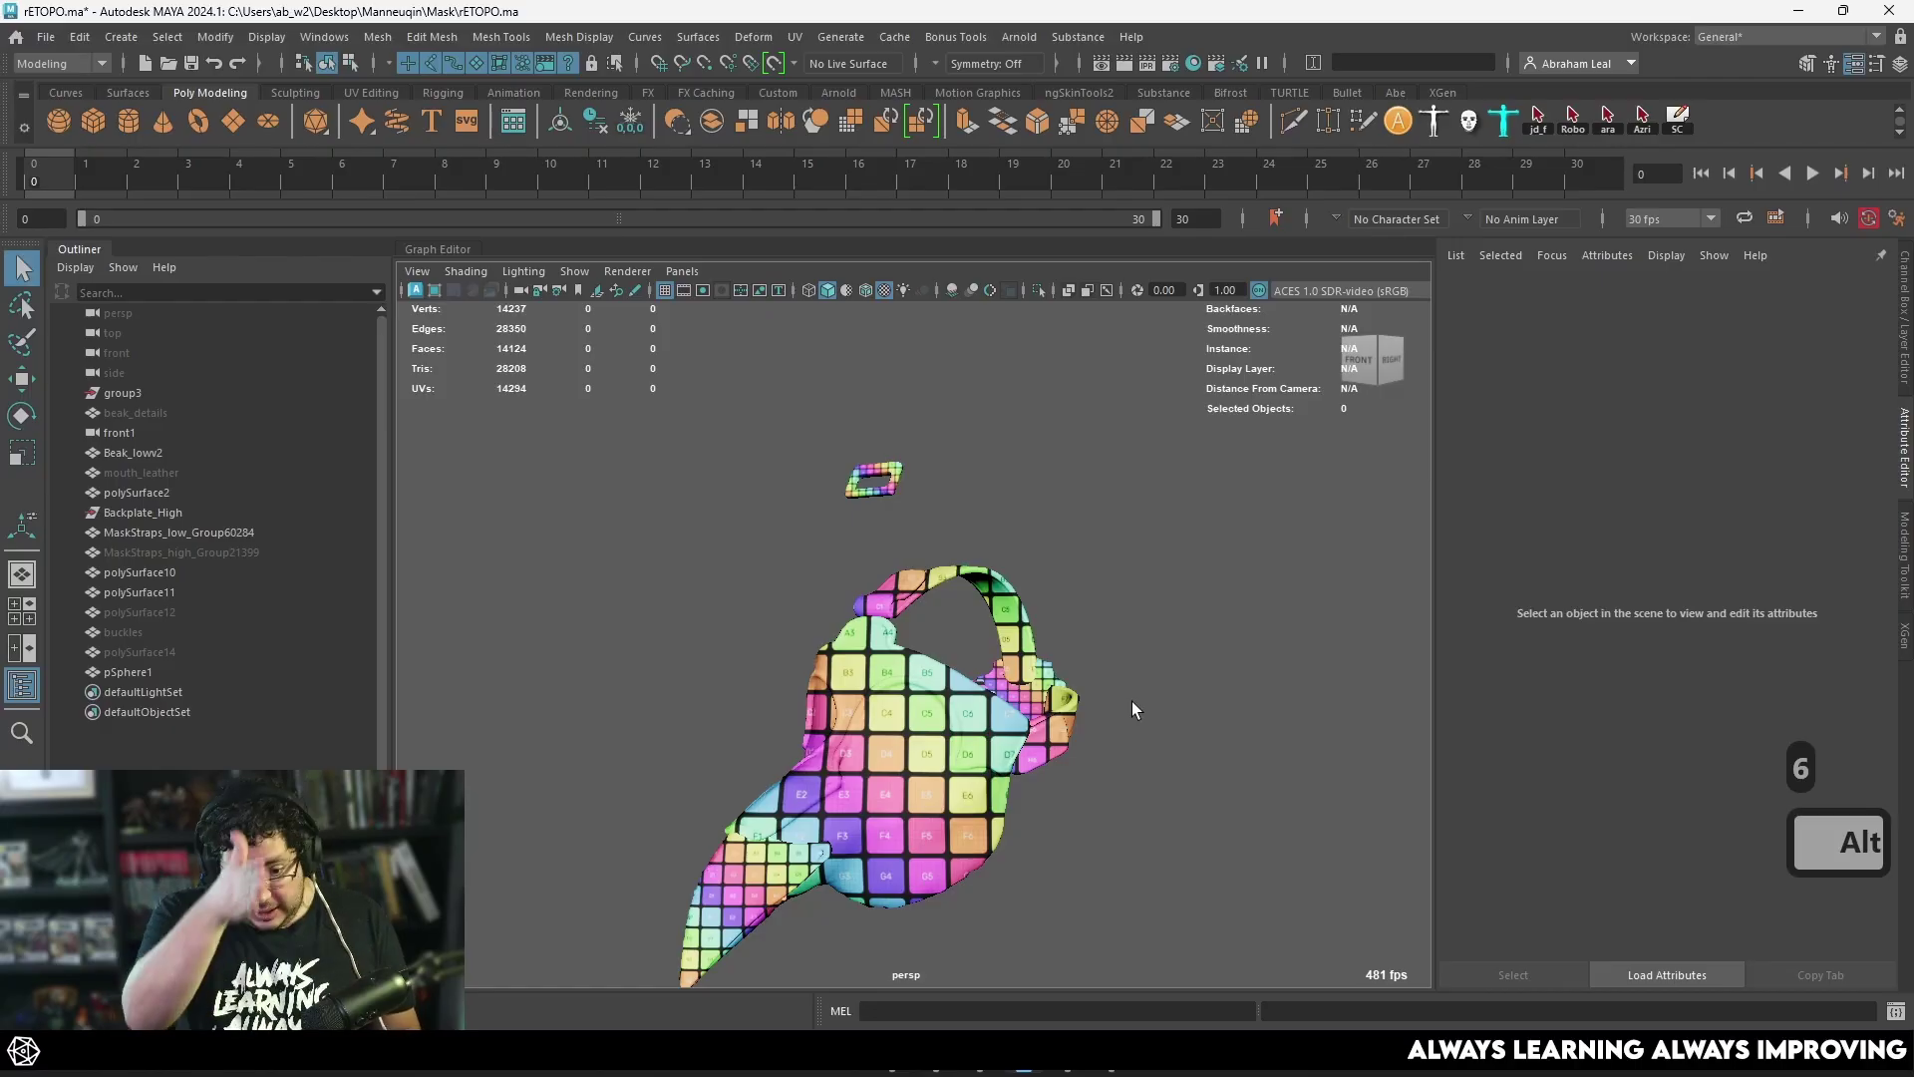
Step: Select all visible mask meshes and inspect their projected UVs in the UV Editor, ending with the buckle's UVs
left_click_drag(1097, 708, 1104, 468, "alt")
left_click_drag(1011, 529, 590, 913)
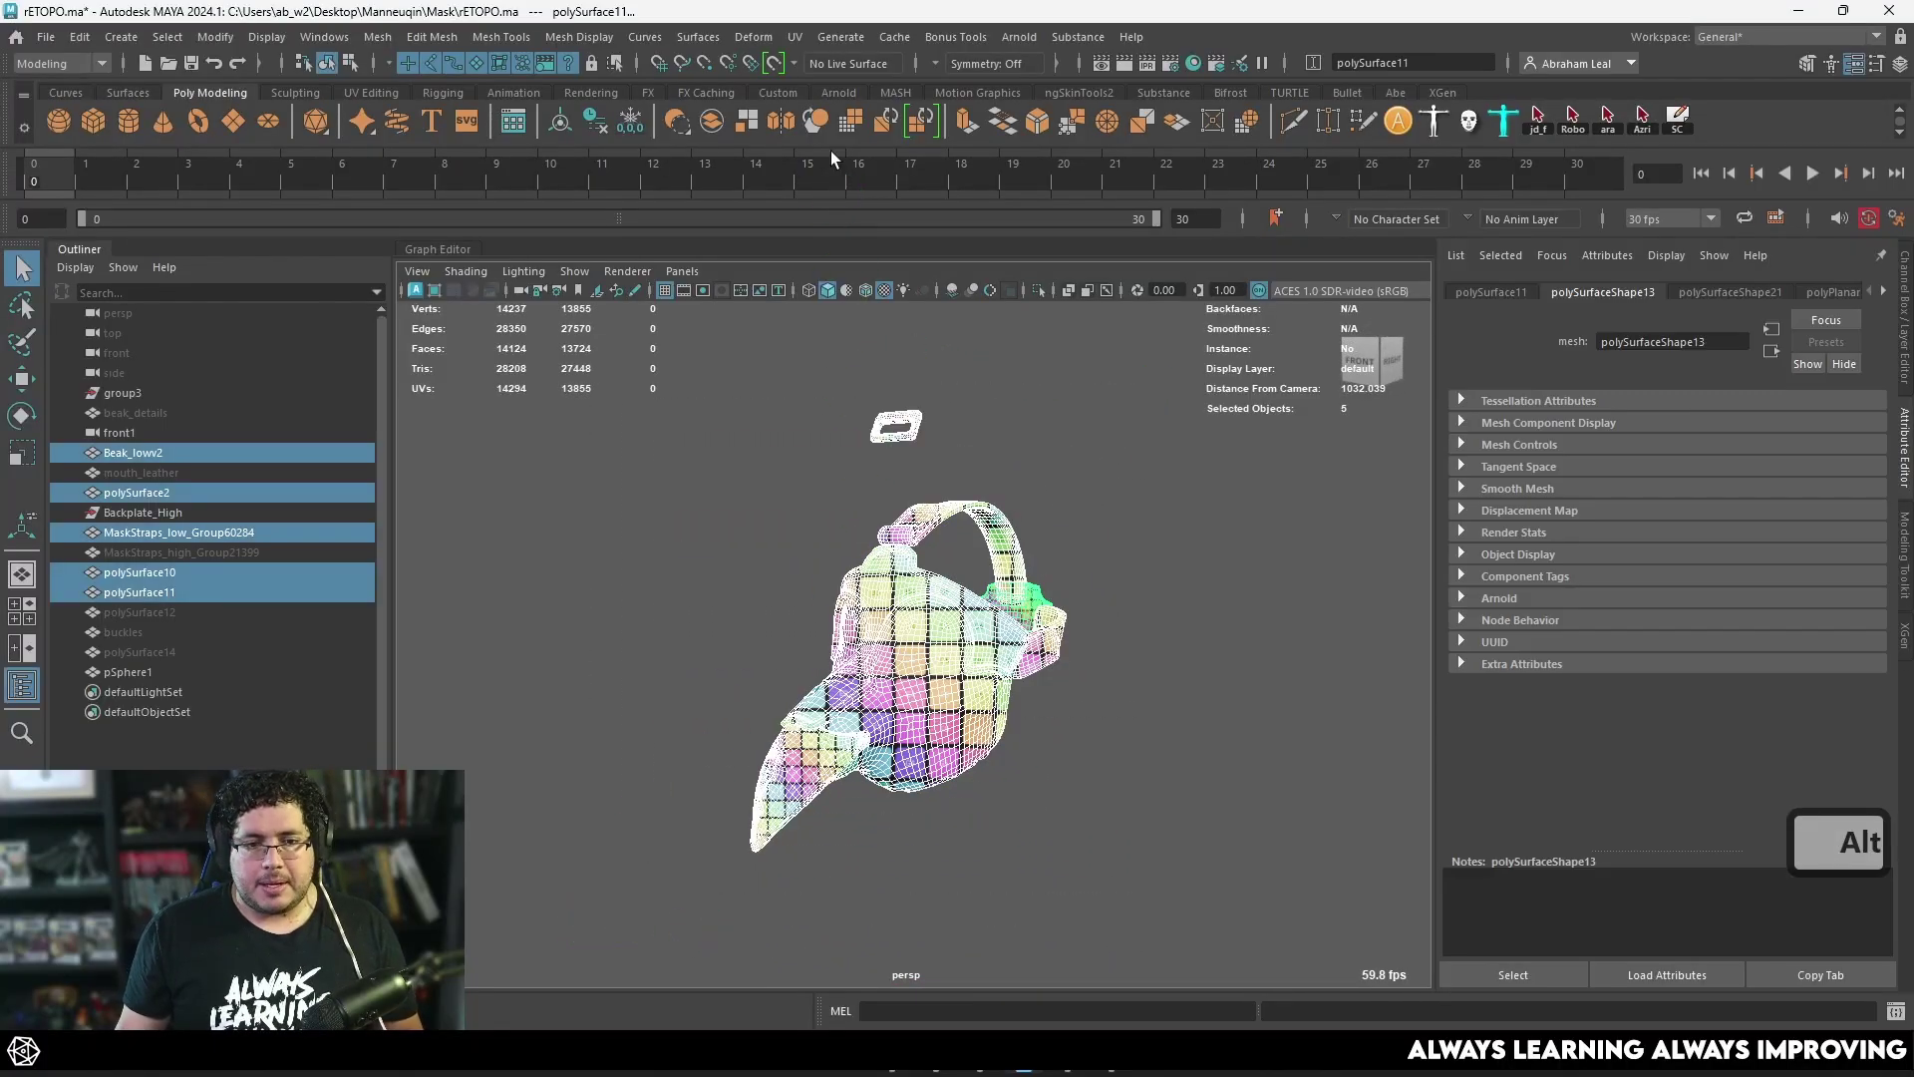
left_click(788, 40)
left_click(828, 68)
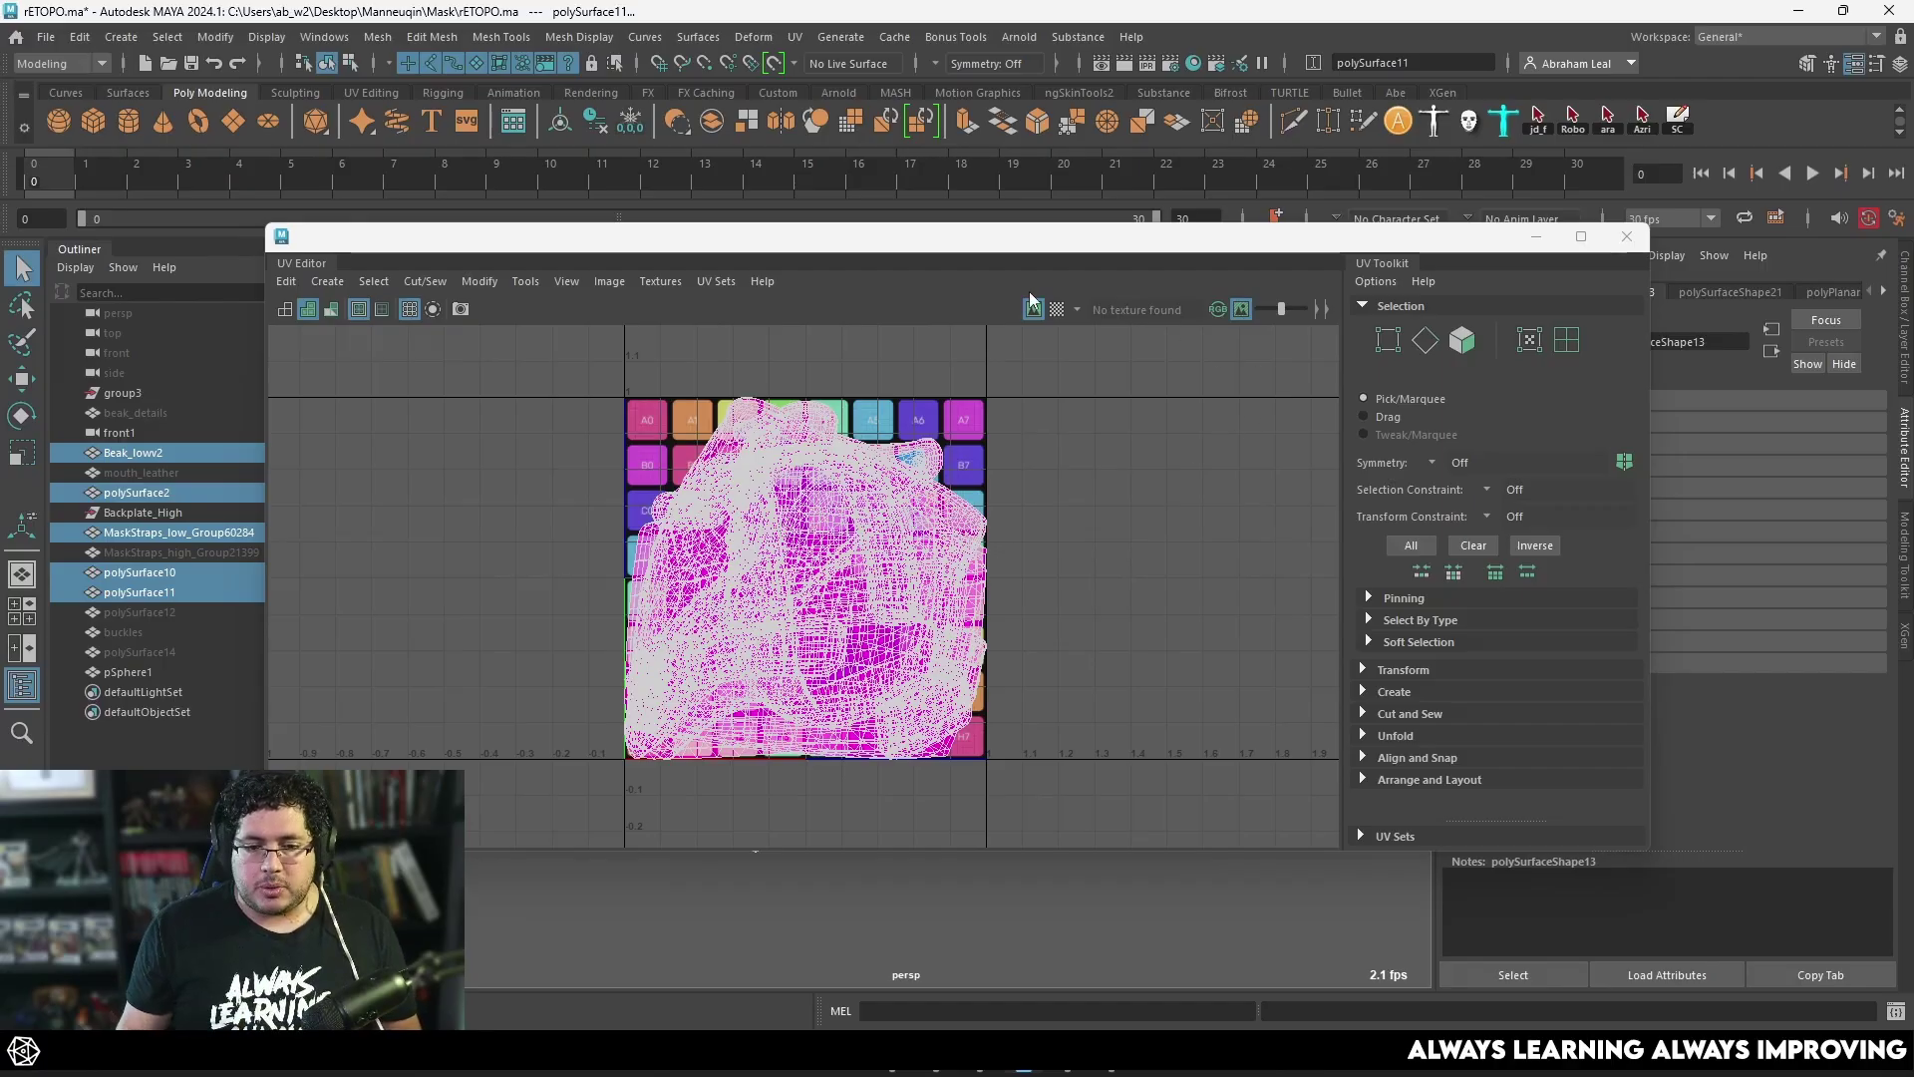
left_click_drag(960, 237, 1162, 692)
left_click(898, 433)
left_click_drag(974, 714, 860, 269)
scroll(997, 673, "up", 3)
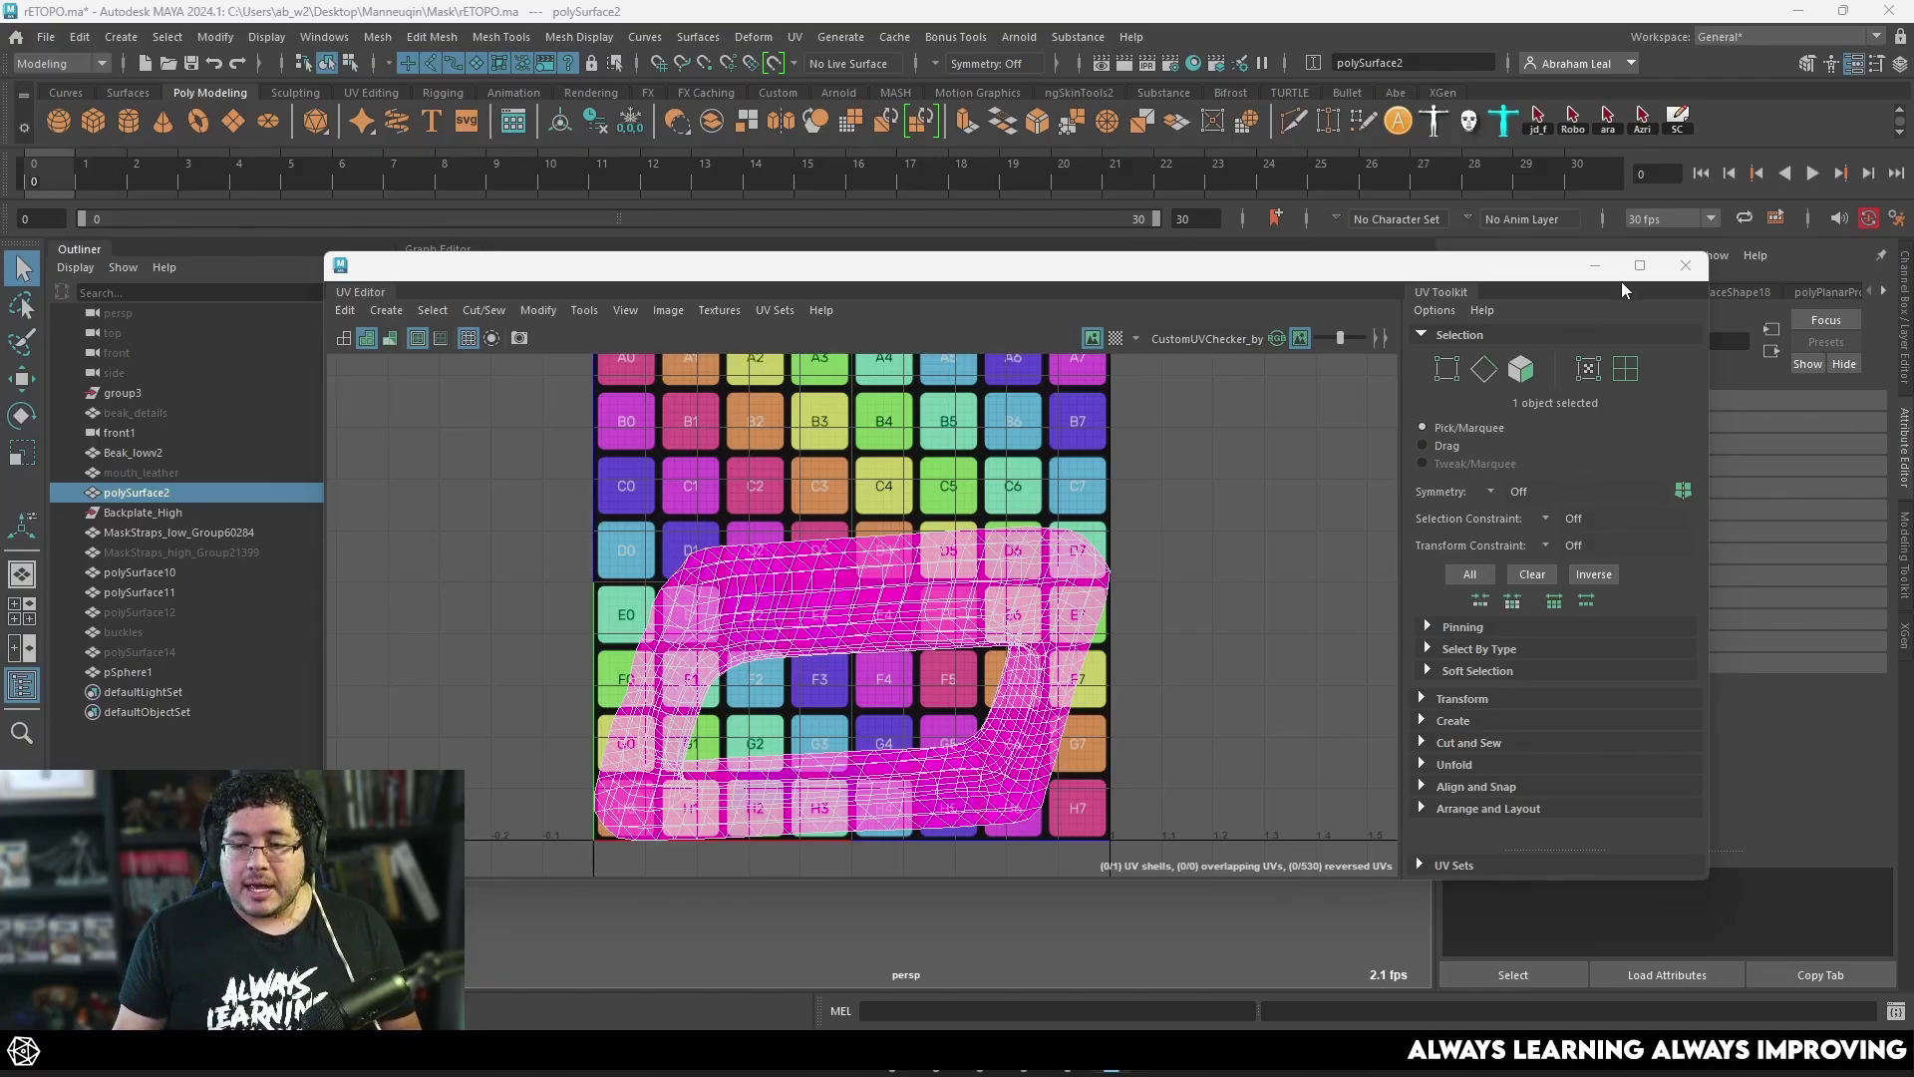
Step: Close the UV Editor, frame the buckle and switch the viewport to shaded display without textures
left_click(1684, 264)
right_click_drag(927, 438, 1197, 997, "alt")
left_click_drag(1197, 997, 987, 752, "alt")
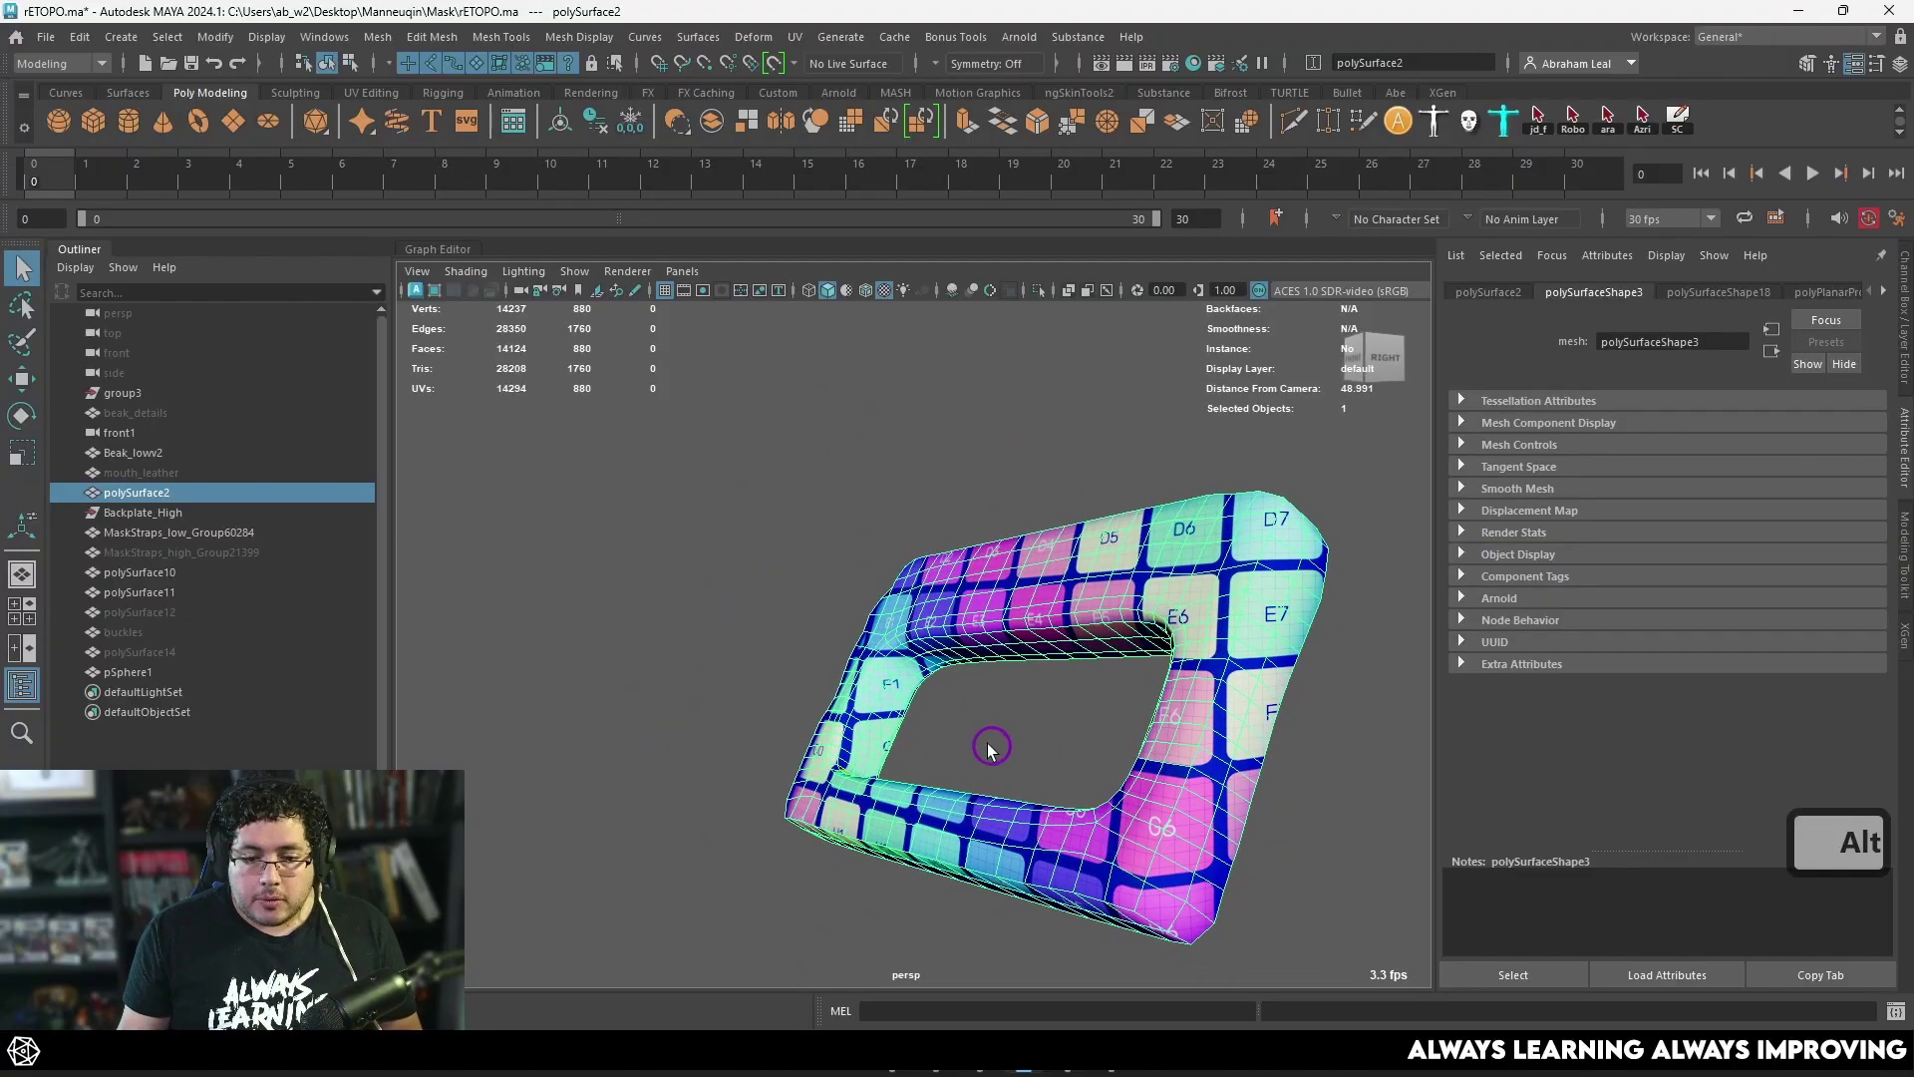
left_click(802, 39)
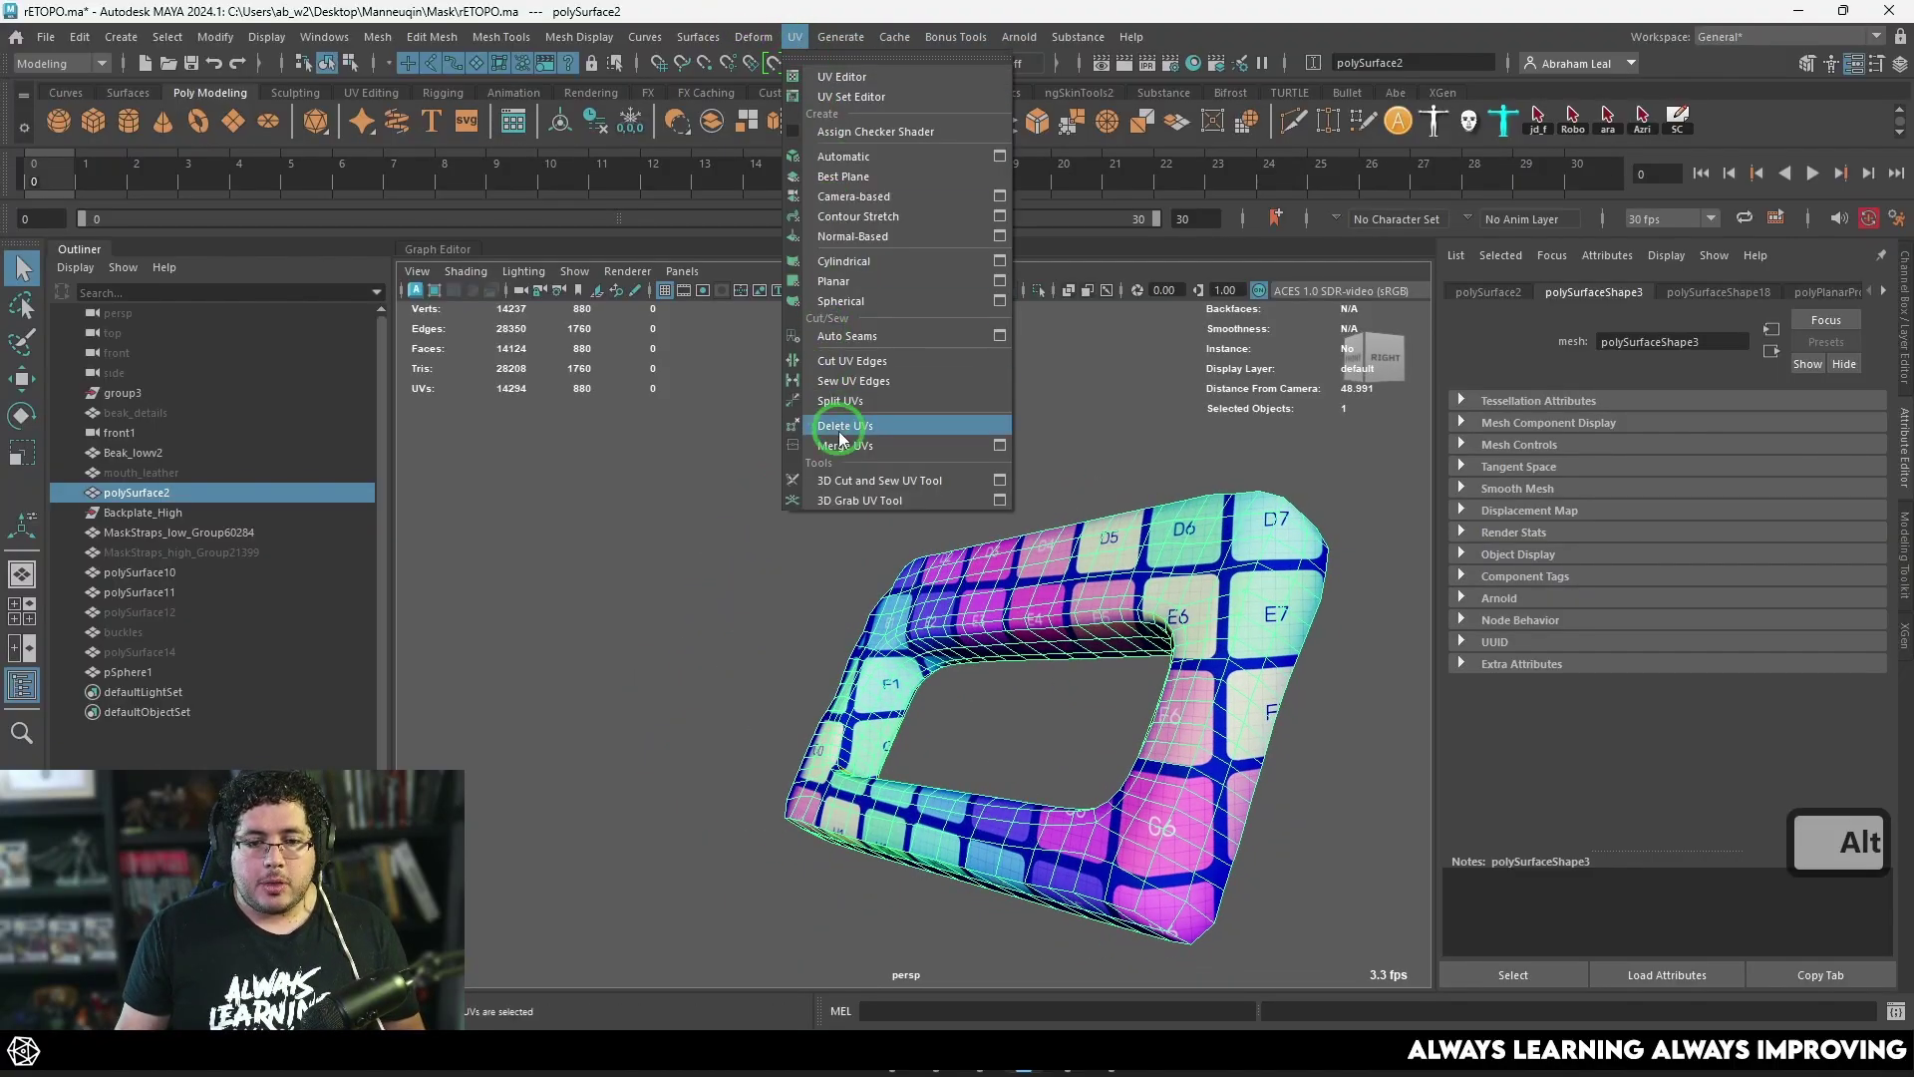
left_click(877, 481)
left_click(795, 37)
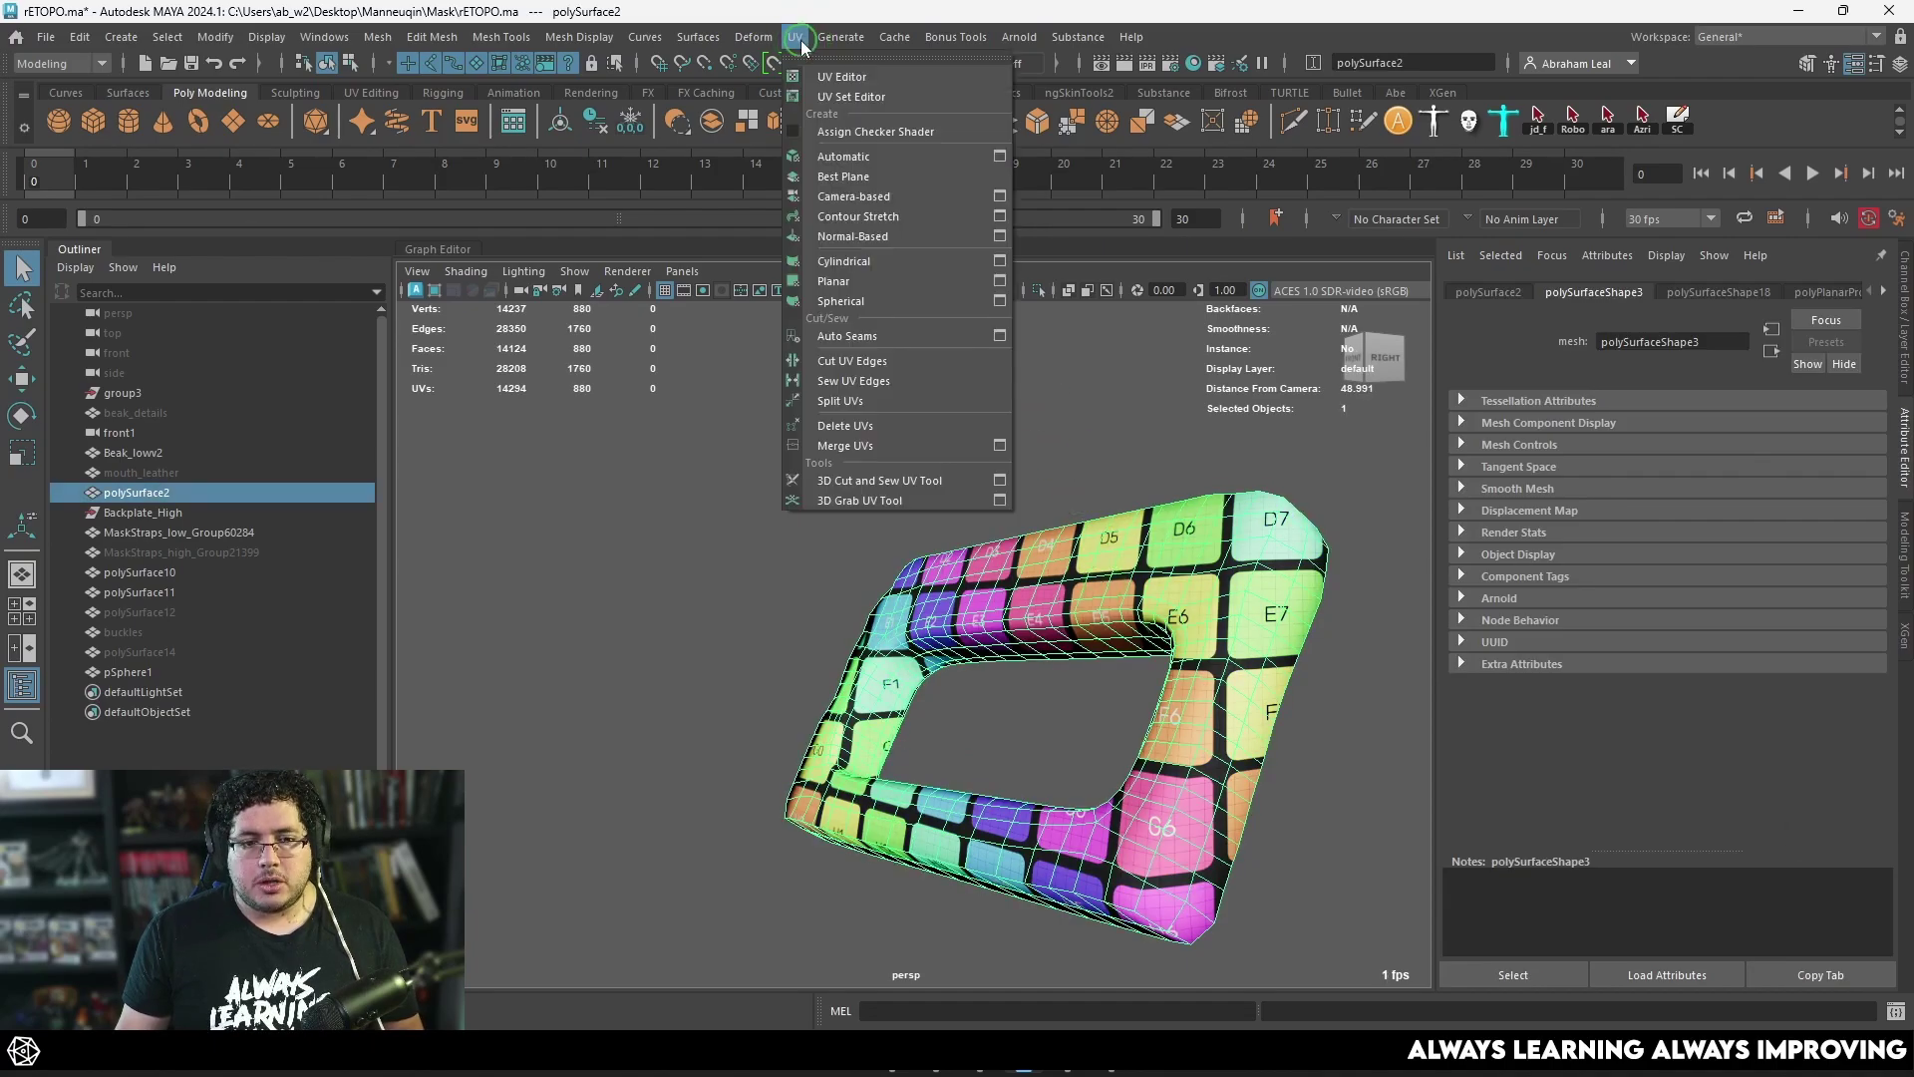
key("5")
mouse_move(1202, 577)
left_mouse_down("alt")
mouse_move(1092, 480)
mouse_move(1125, 489)
mouse_move(1009, 443)
left_mouse_up("alt")
key("5")
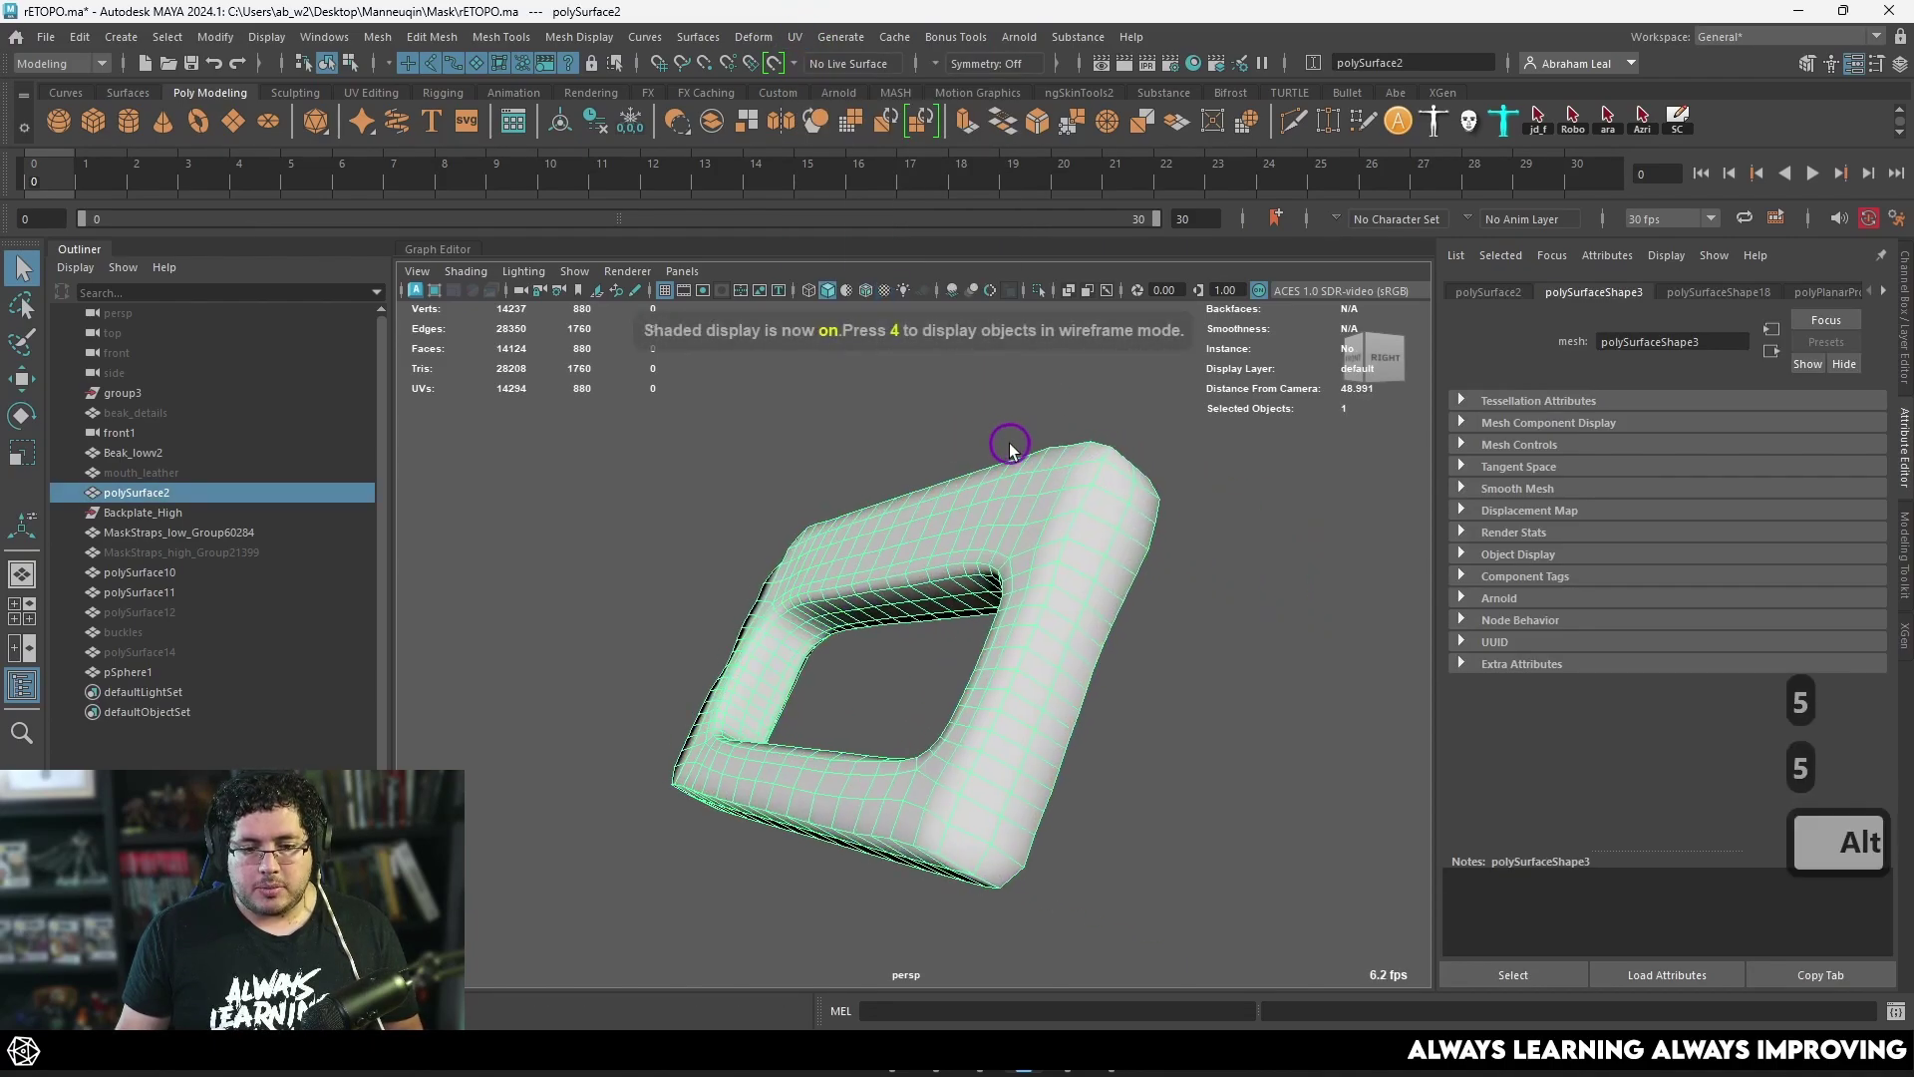
Step: Try cutting UV seams along the buckle's edge loops with the 3D Cut and Sew UV Tool
left_click(795, 37)
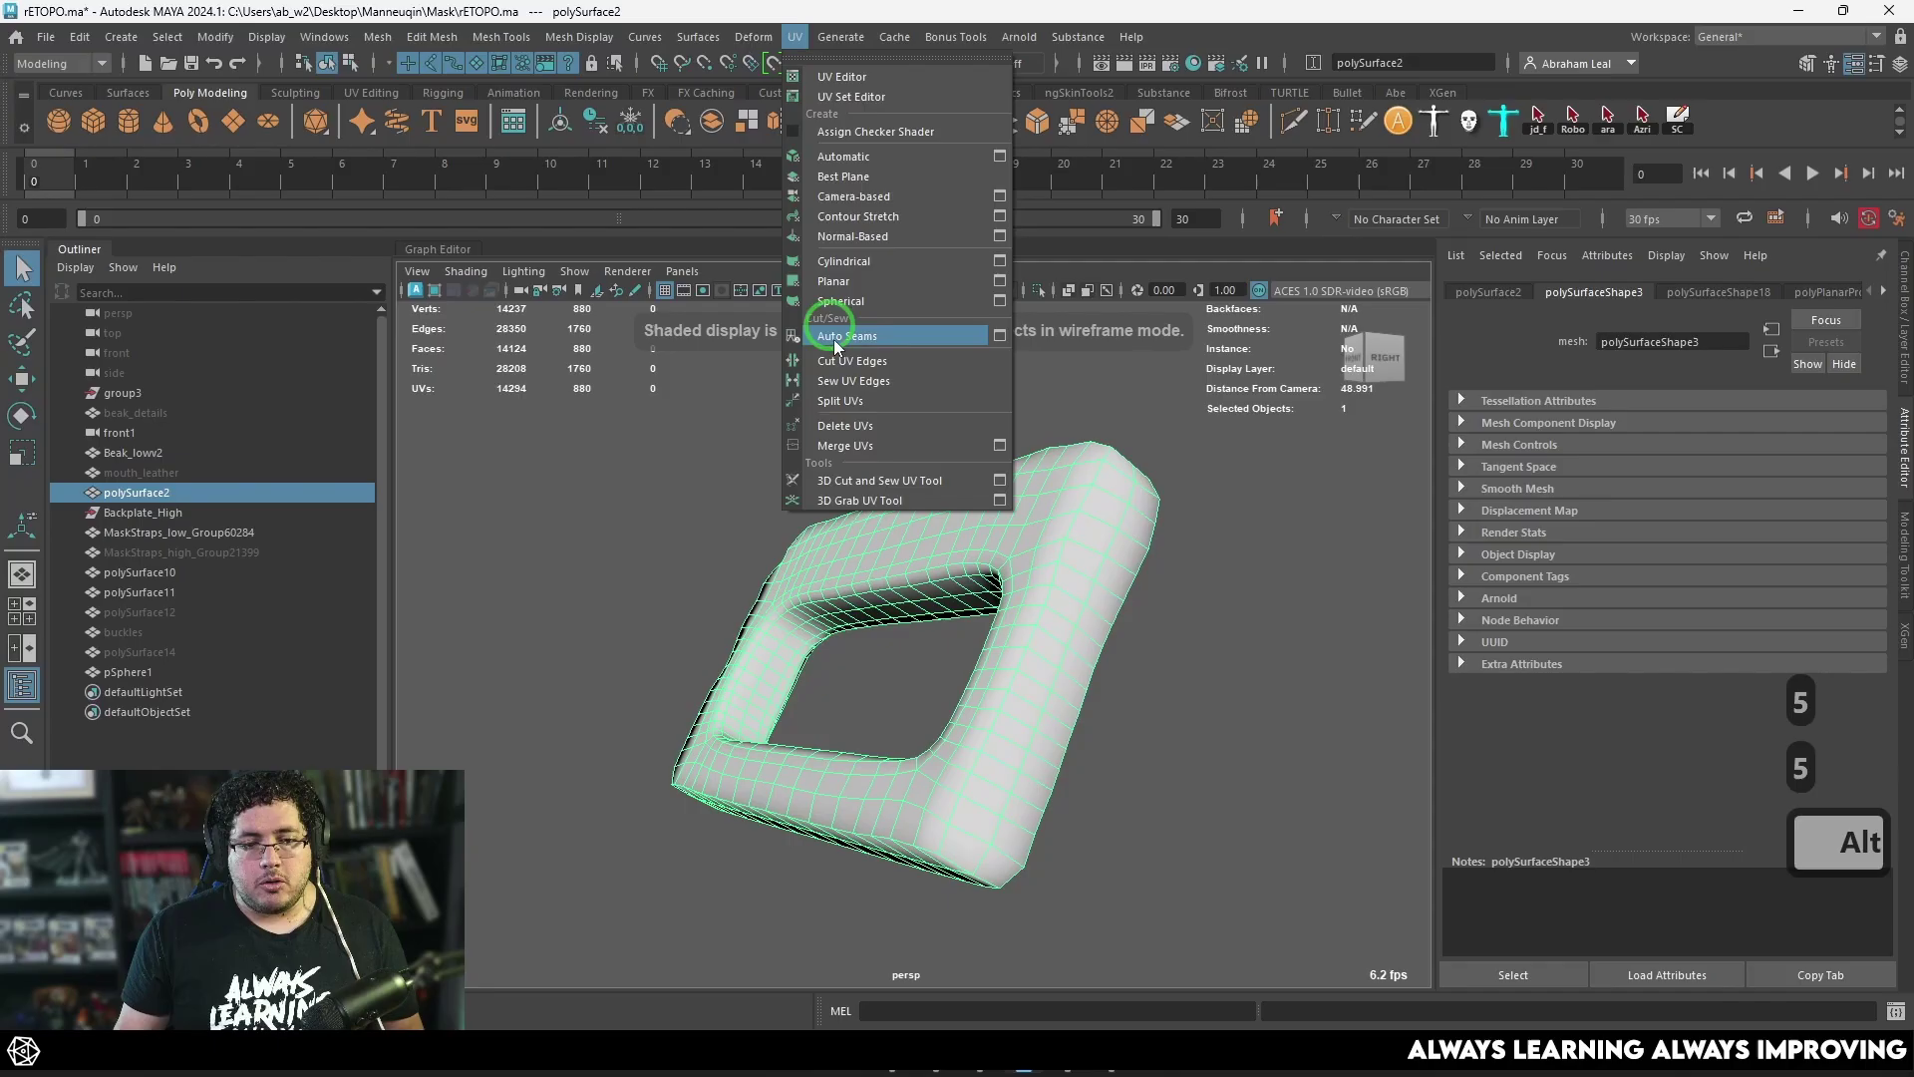
left_click(847, 469)
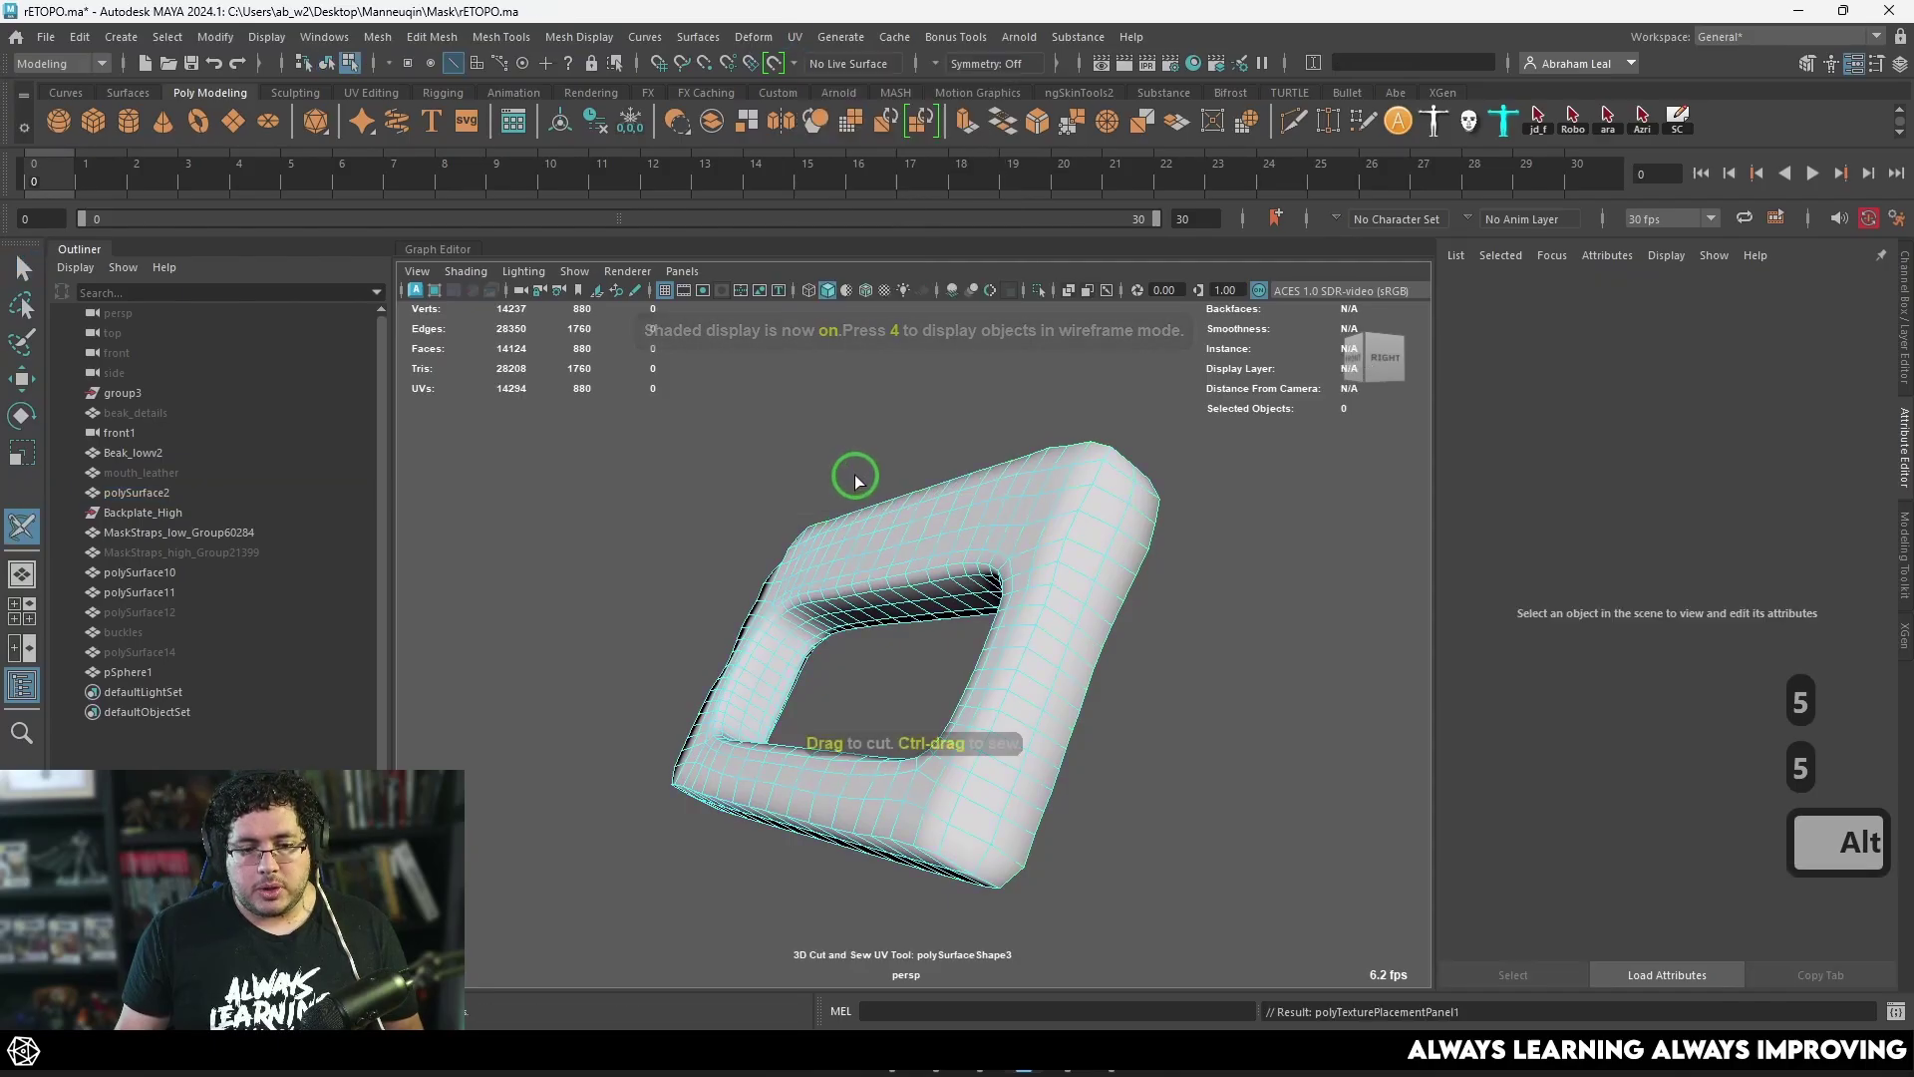
left_click(1100, 573)
left_click_drag(1102, 577, 1019, 588, "alt")
left_click_drag(1078, 648, 948, 709, "alt")
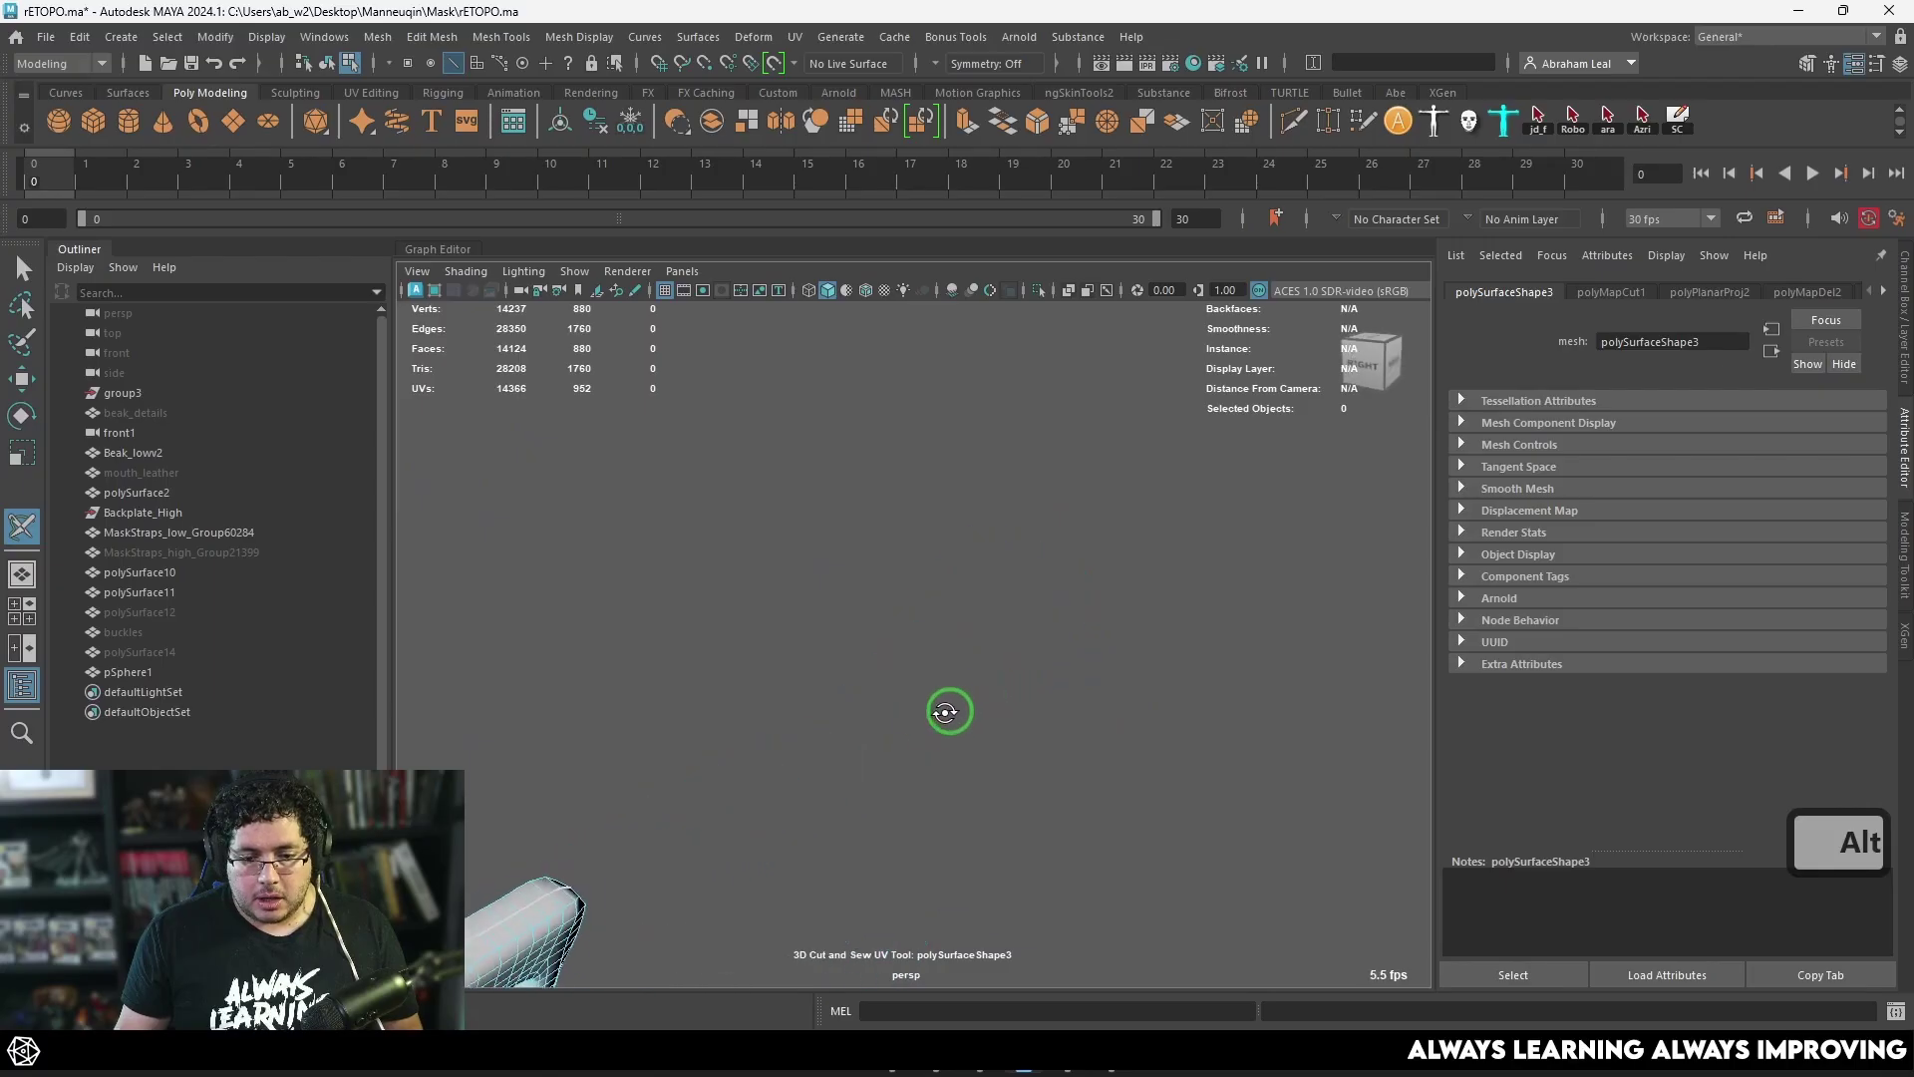
middle_click_drag(948, 709, 1093, 507, "alt")
left_click_drag(1087, 535, 970, 716, "alt")
right_click_drag(970, 716, 1030, 874, "alt")
left_click_drag(1030, 875, 1099, 735, "alt")
left_click(794, 674)
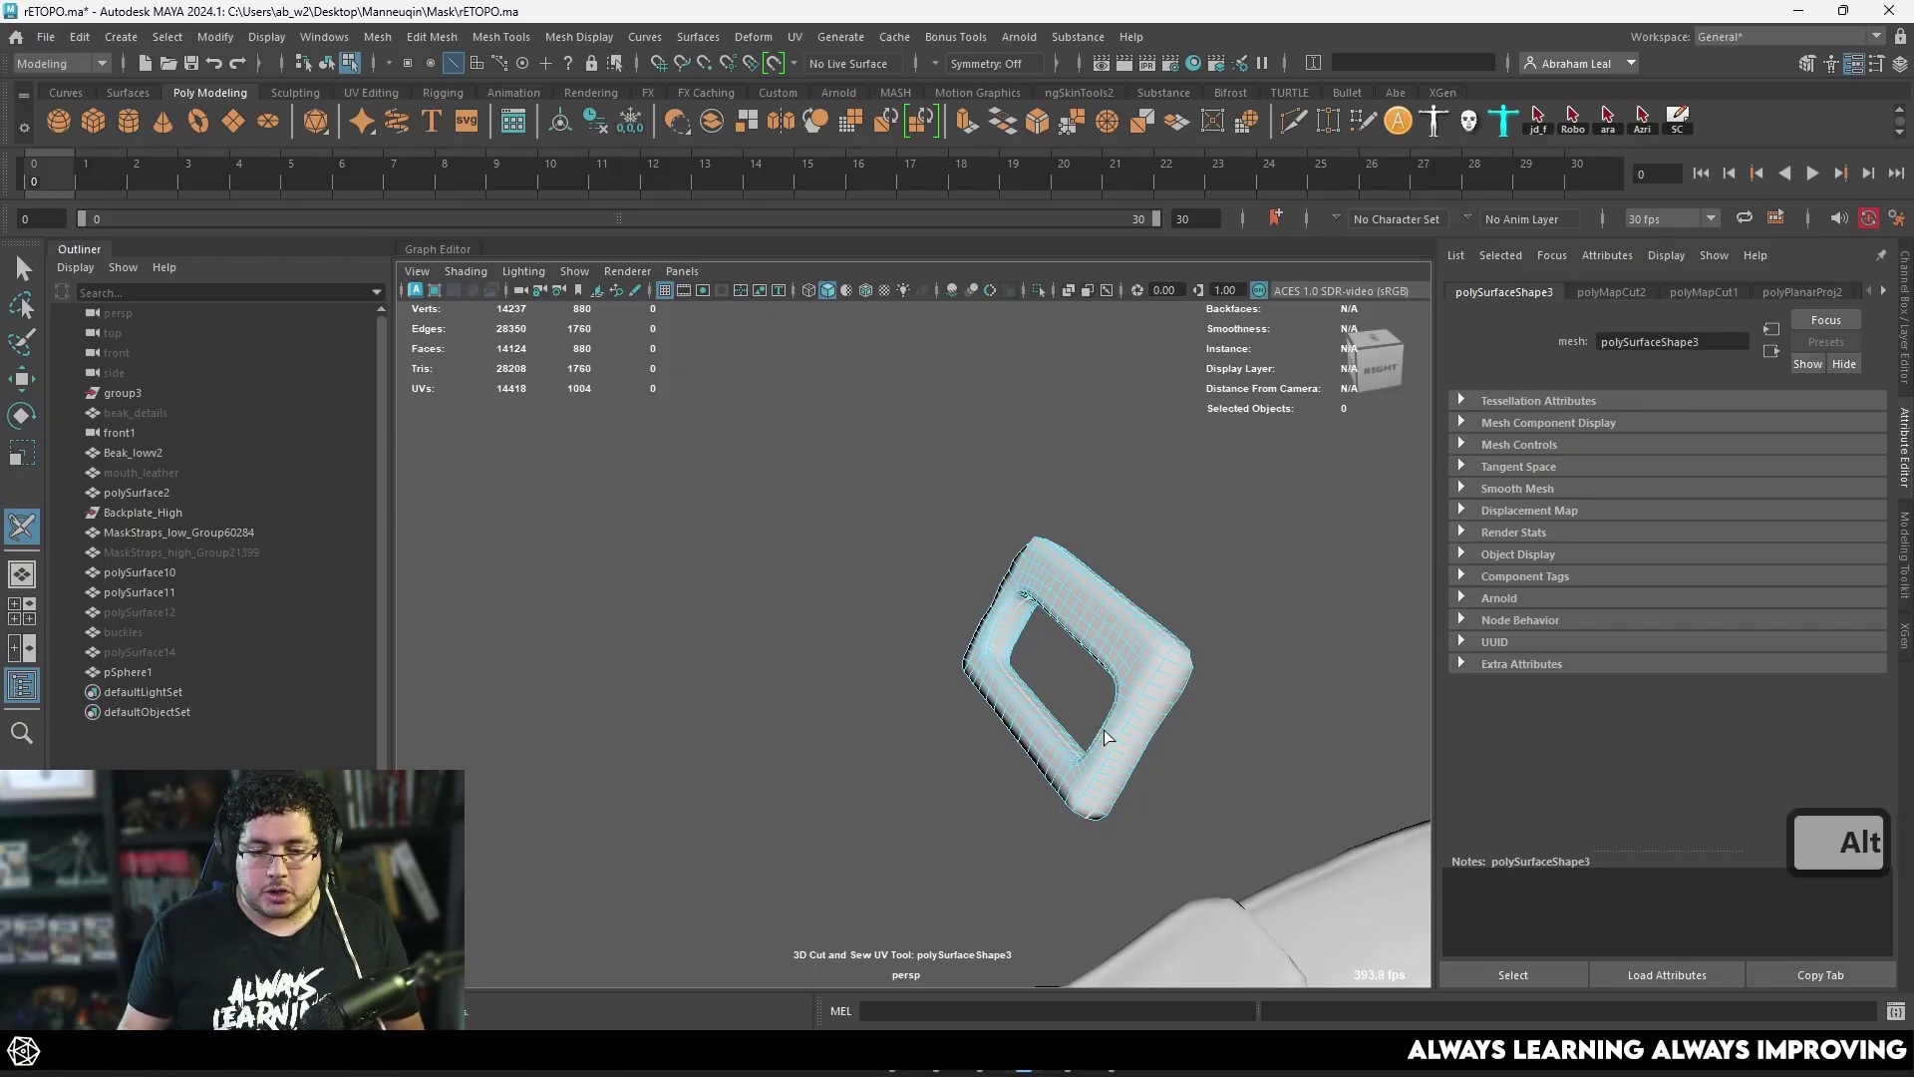
Step: Undo the UV seam cuts made on the buckle
left_click_drag(1097, 728, 991, 662, "alt")
right_click_drag(991, 661, 945, 626, "alt")
key("ctrl+z")
key("ctrl+z")
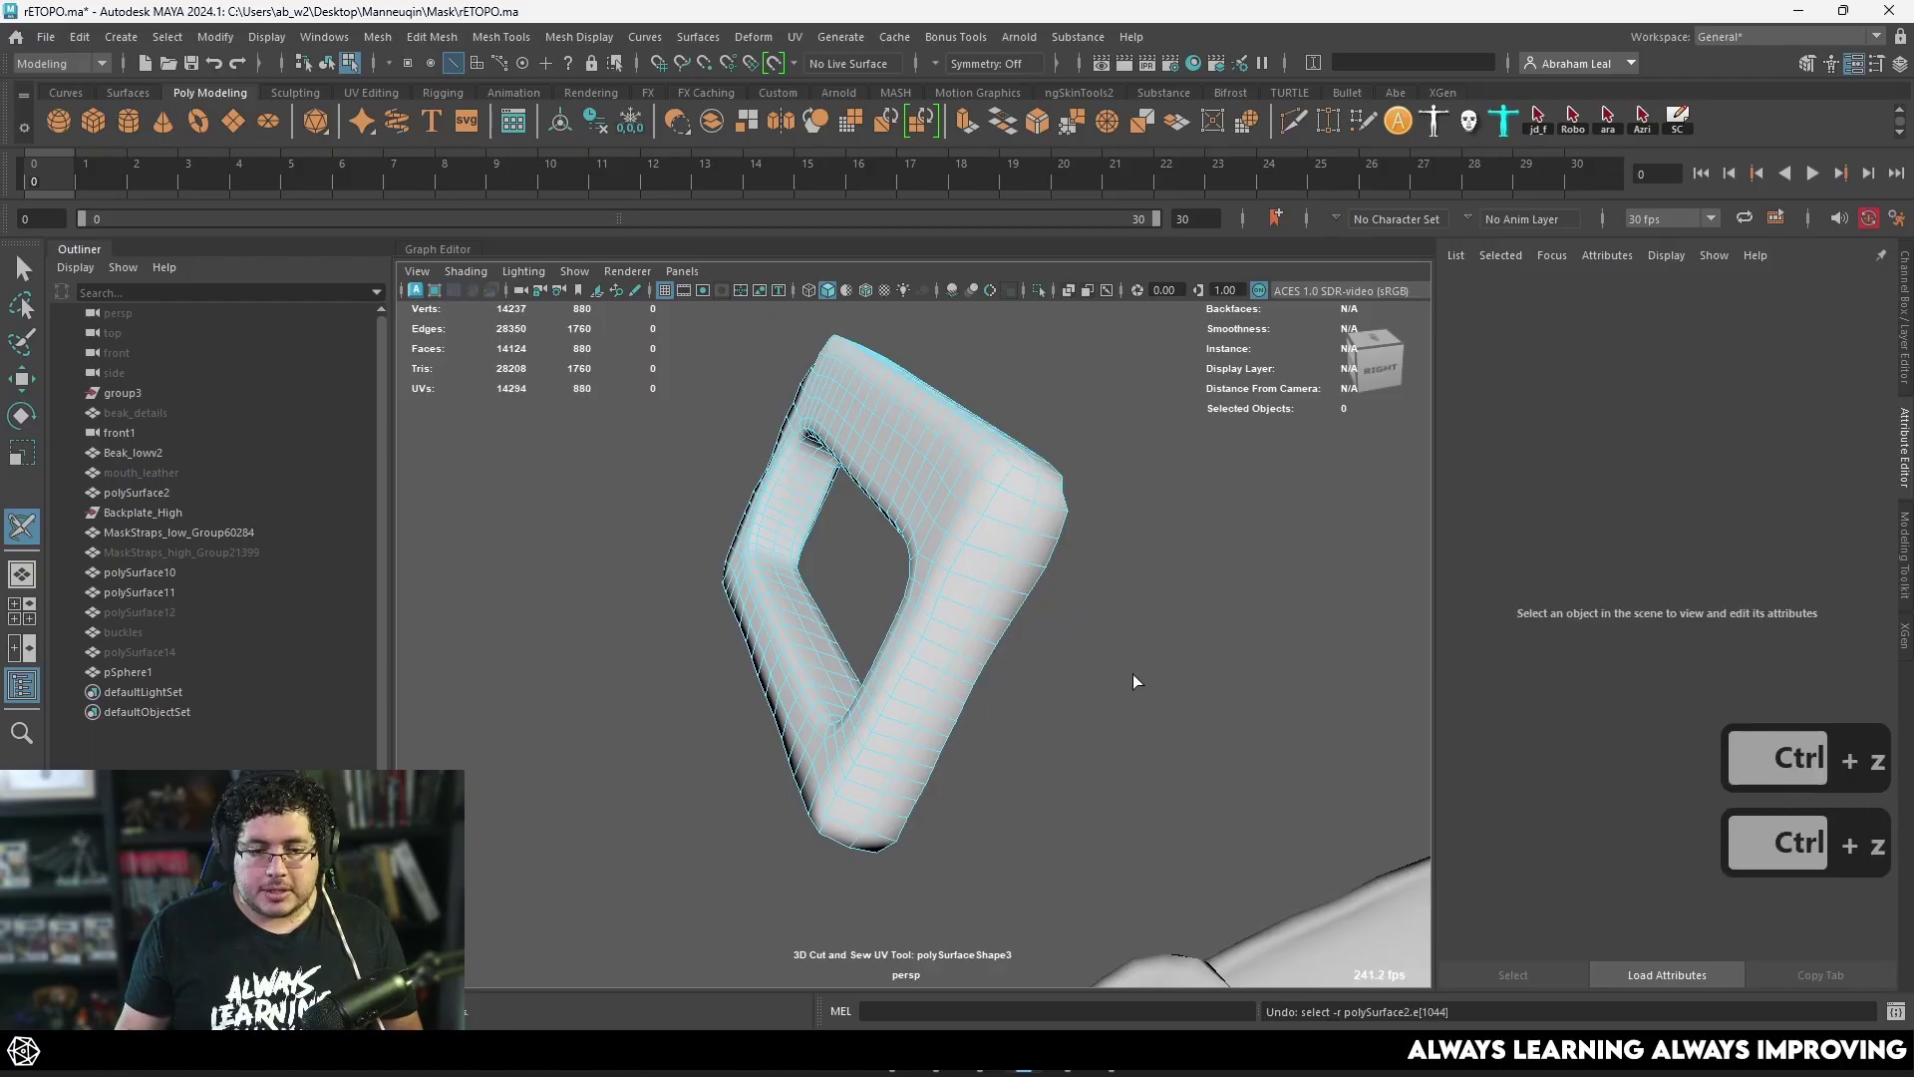
Step: Leave the cutting tool, return to object mode and isolate the shield-shaped back plate (polySurface11) in the viewport
left_click_drag(1133, 674, 901, 565, "alt")
right_click_drag(901, 564, 1139, 796, "alt")
key("q")
left_click_drag(1138, 795, 1038, 680, "alt")
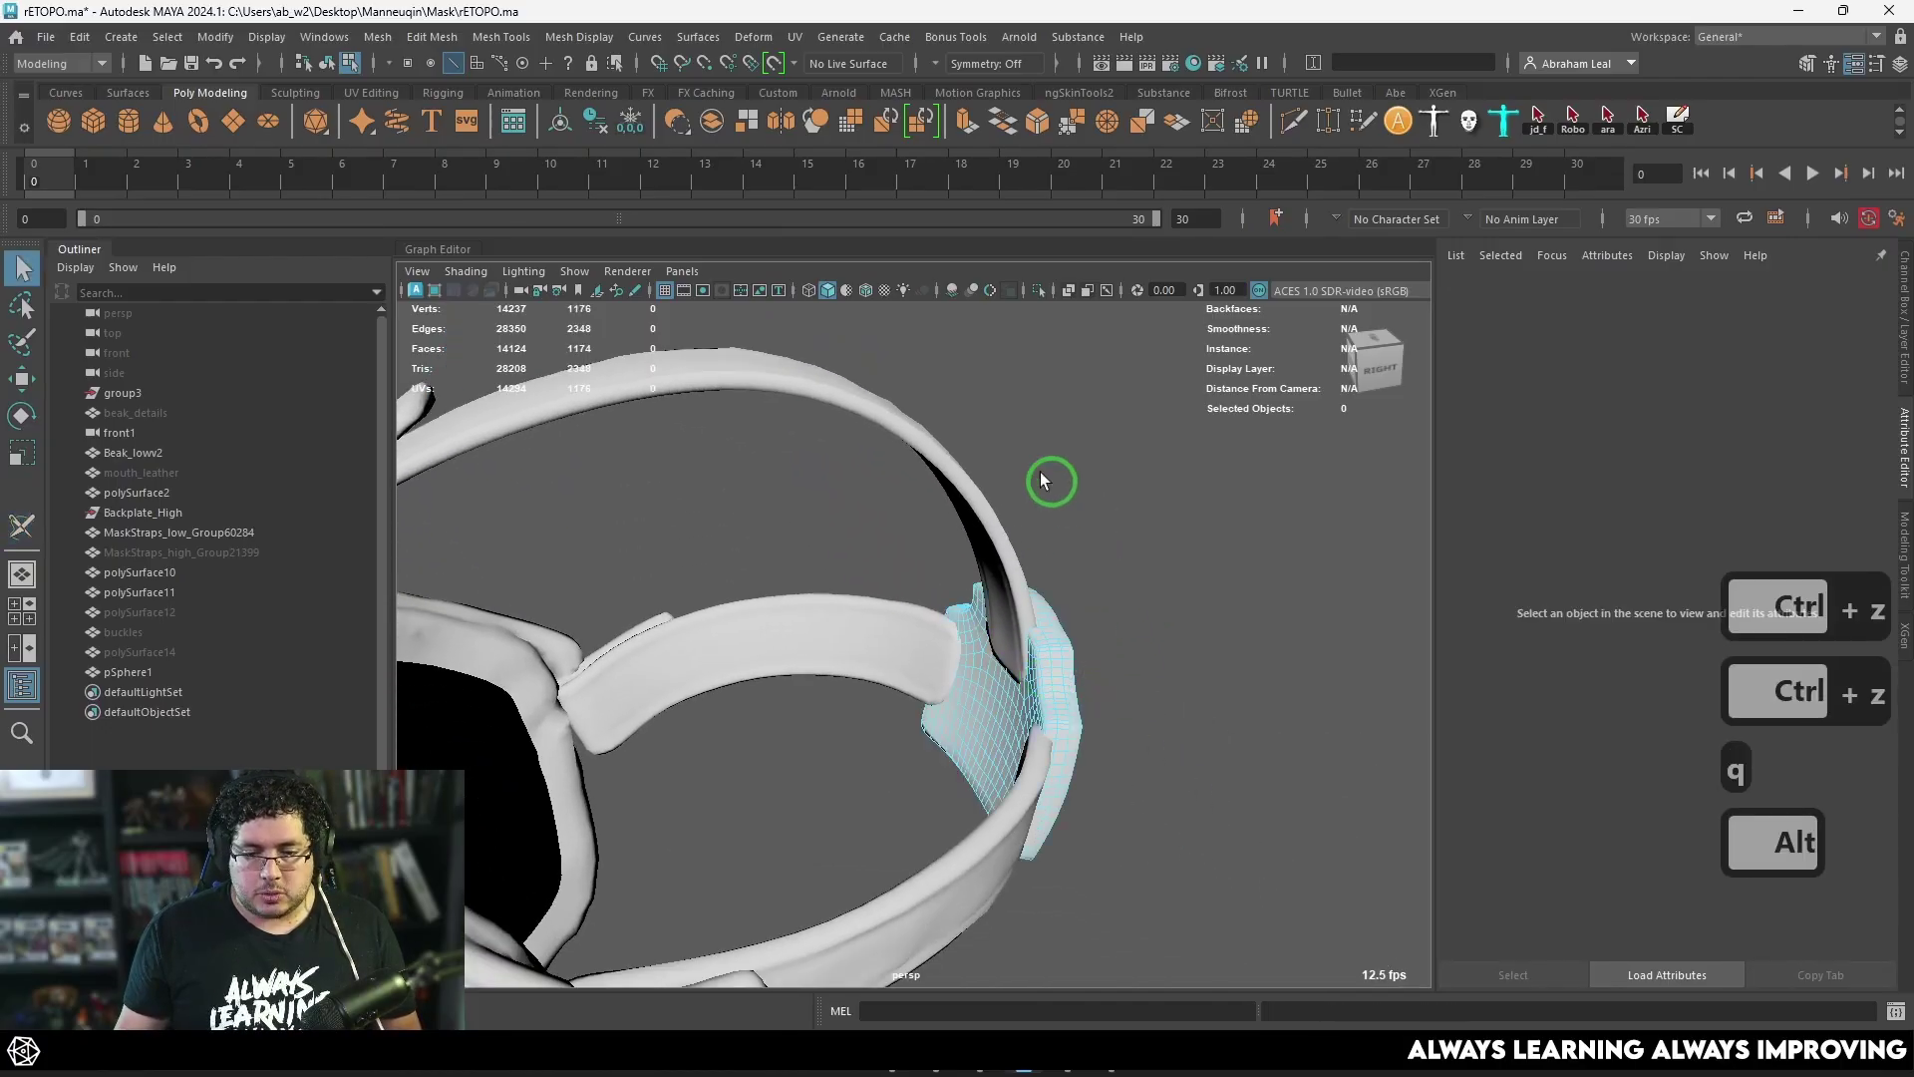
right_click_drag(1047, 478, 1146, 491)
left_click(1084, 678)
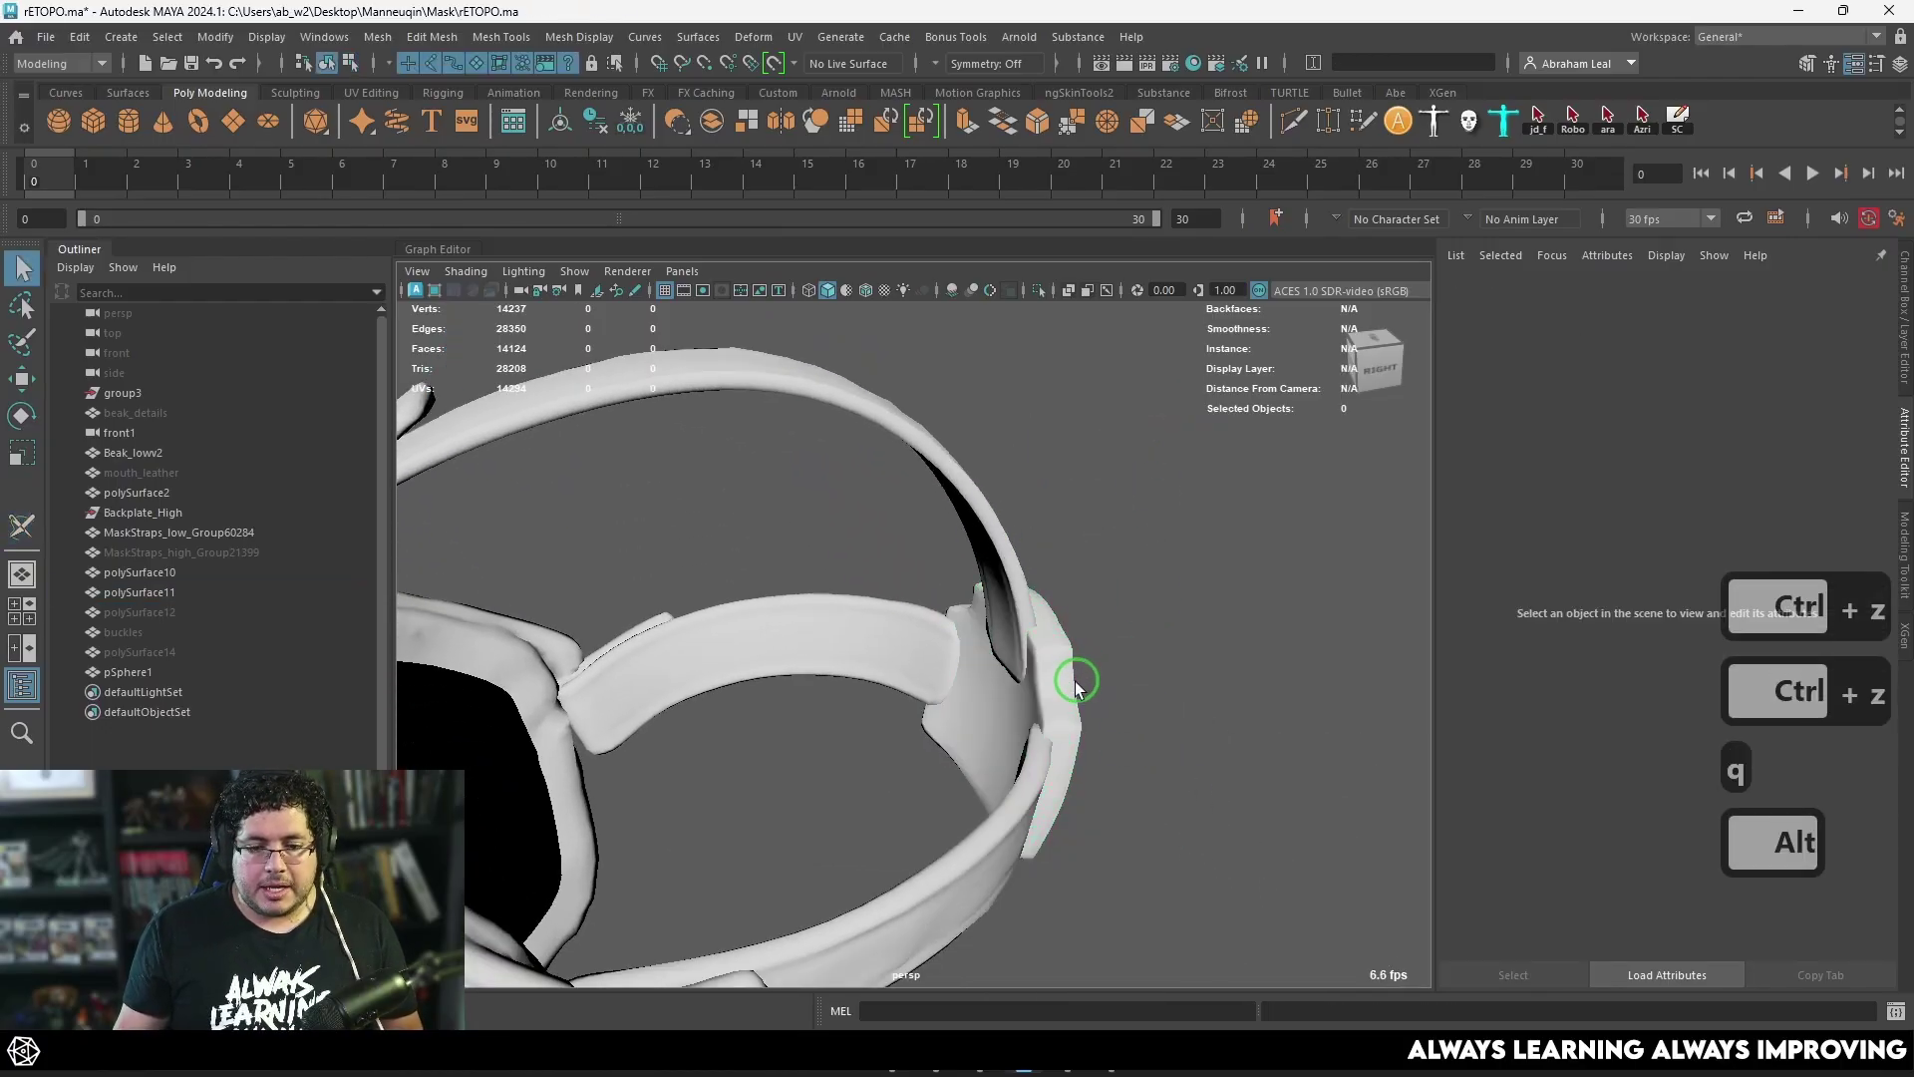
left_click(1076, 686)
left_click(1038, 289)
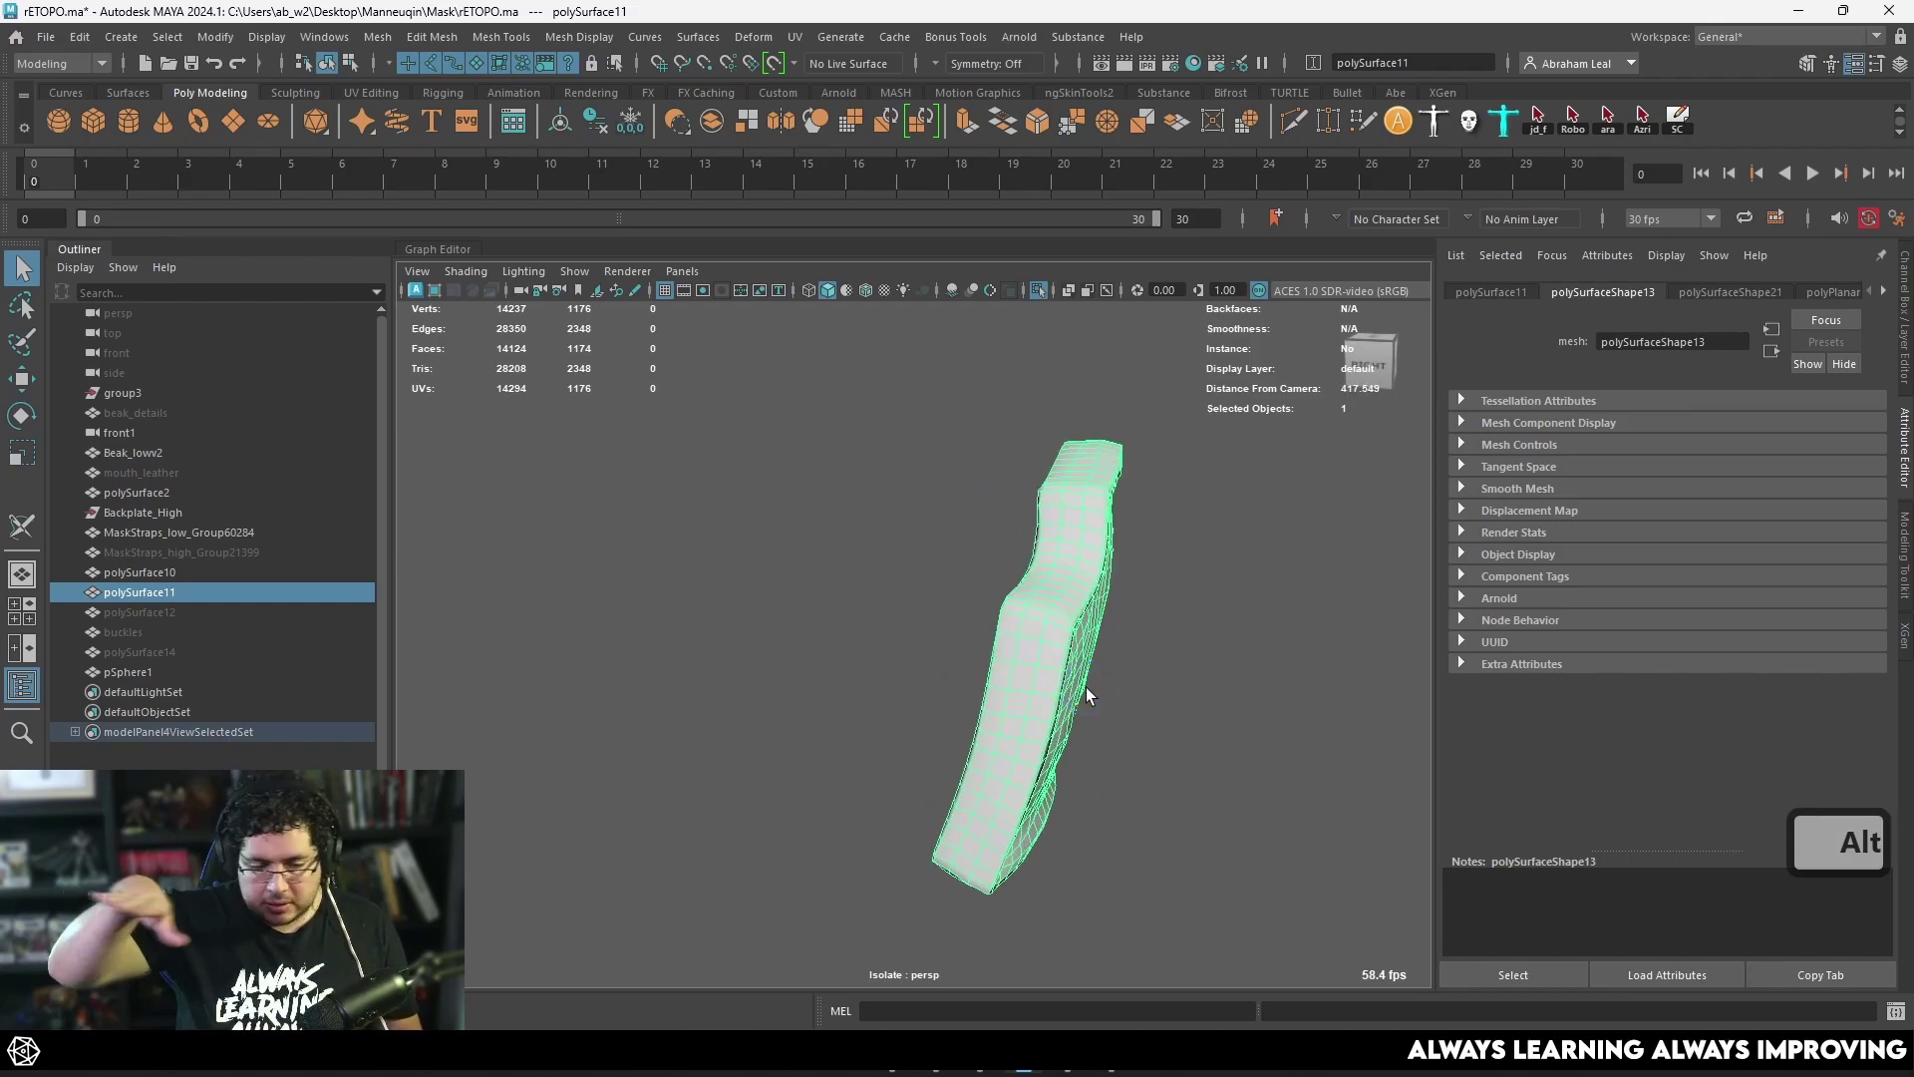
Step: Start a UV seam along the edge loop of the back plate's rim with the 3D Cut and Sew UV Tool
left_click_drag(1086, 694, 1019, 726, "alt")
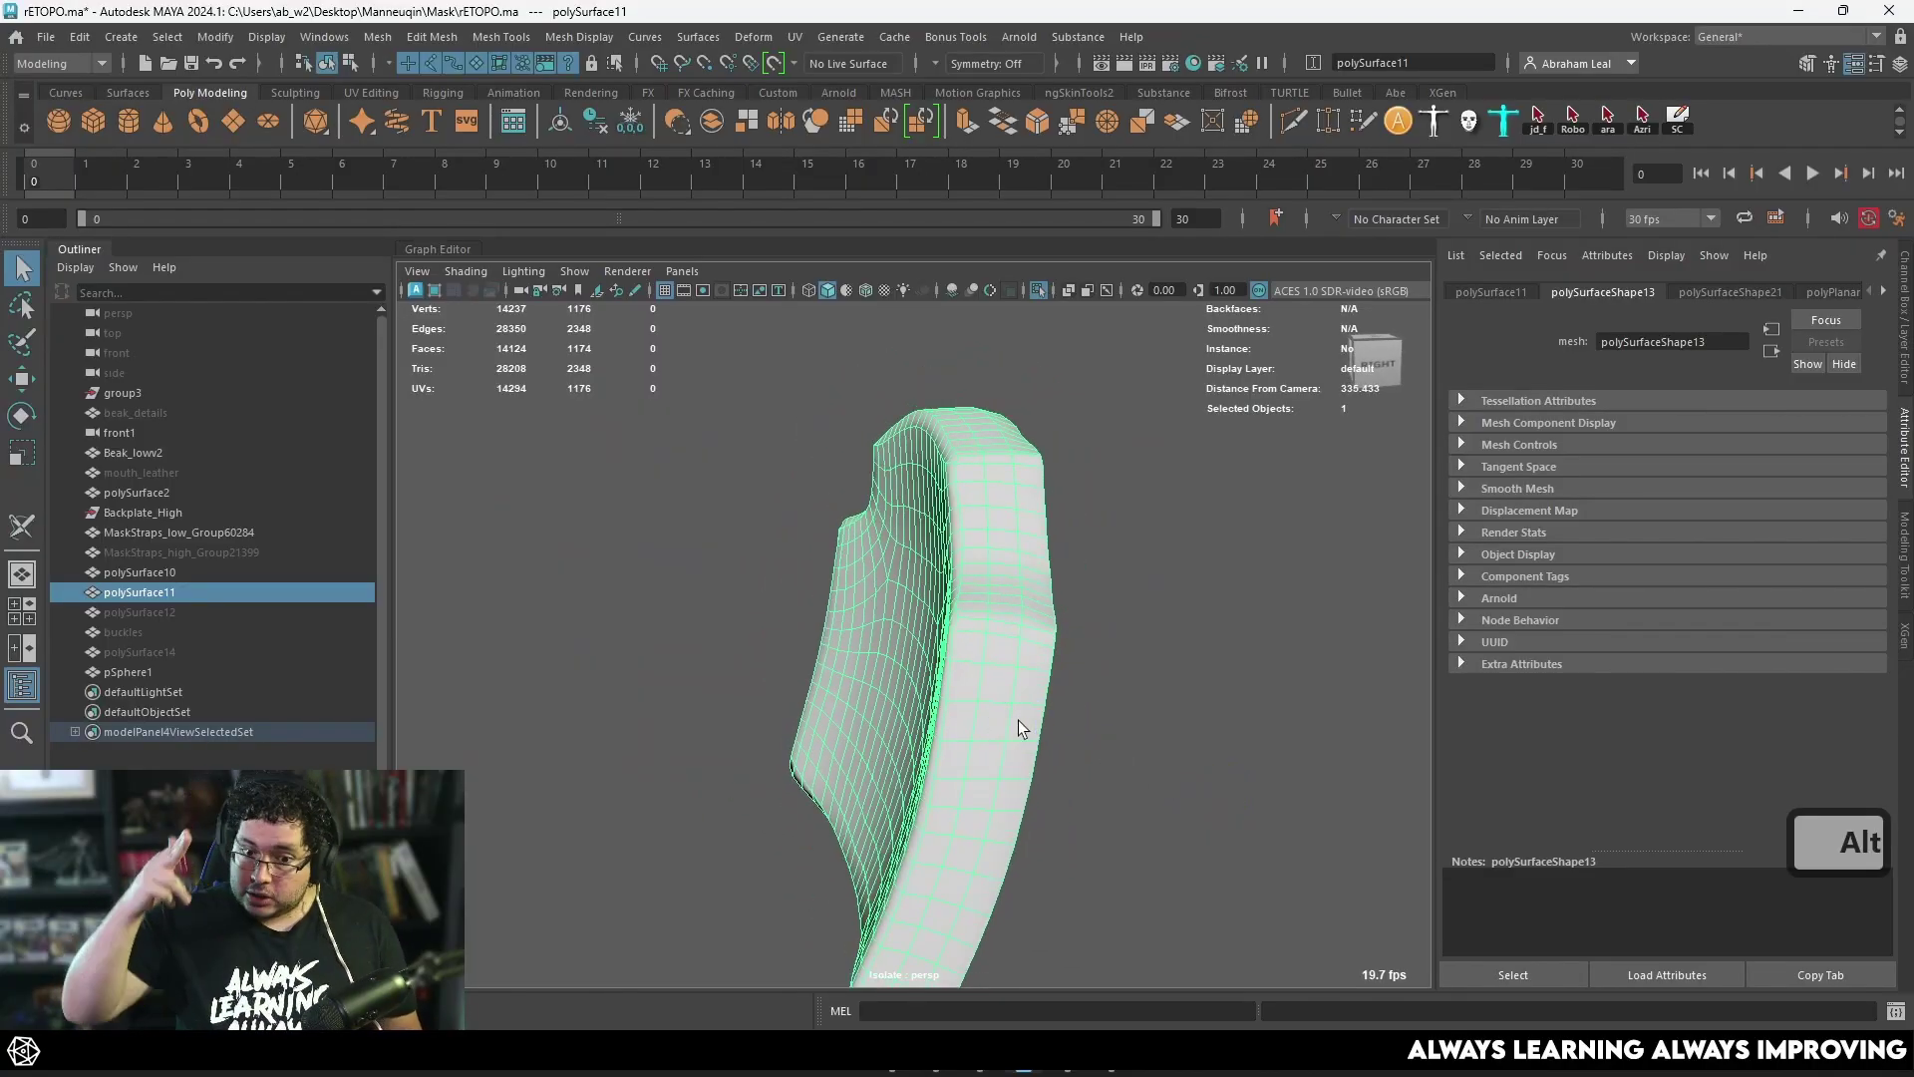
left_click_drag(1038, 641, 1067, 439, "alt")
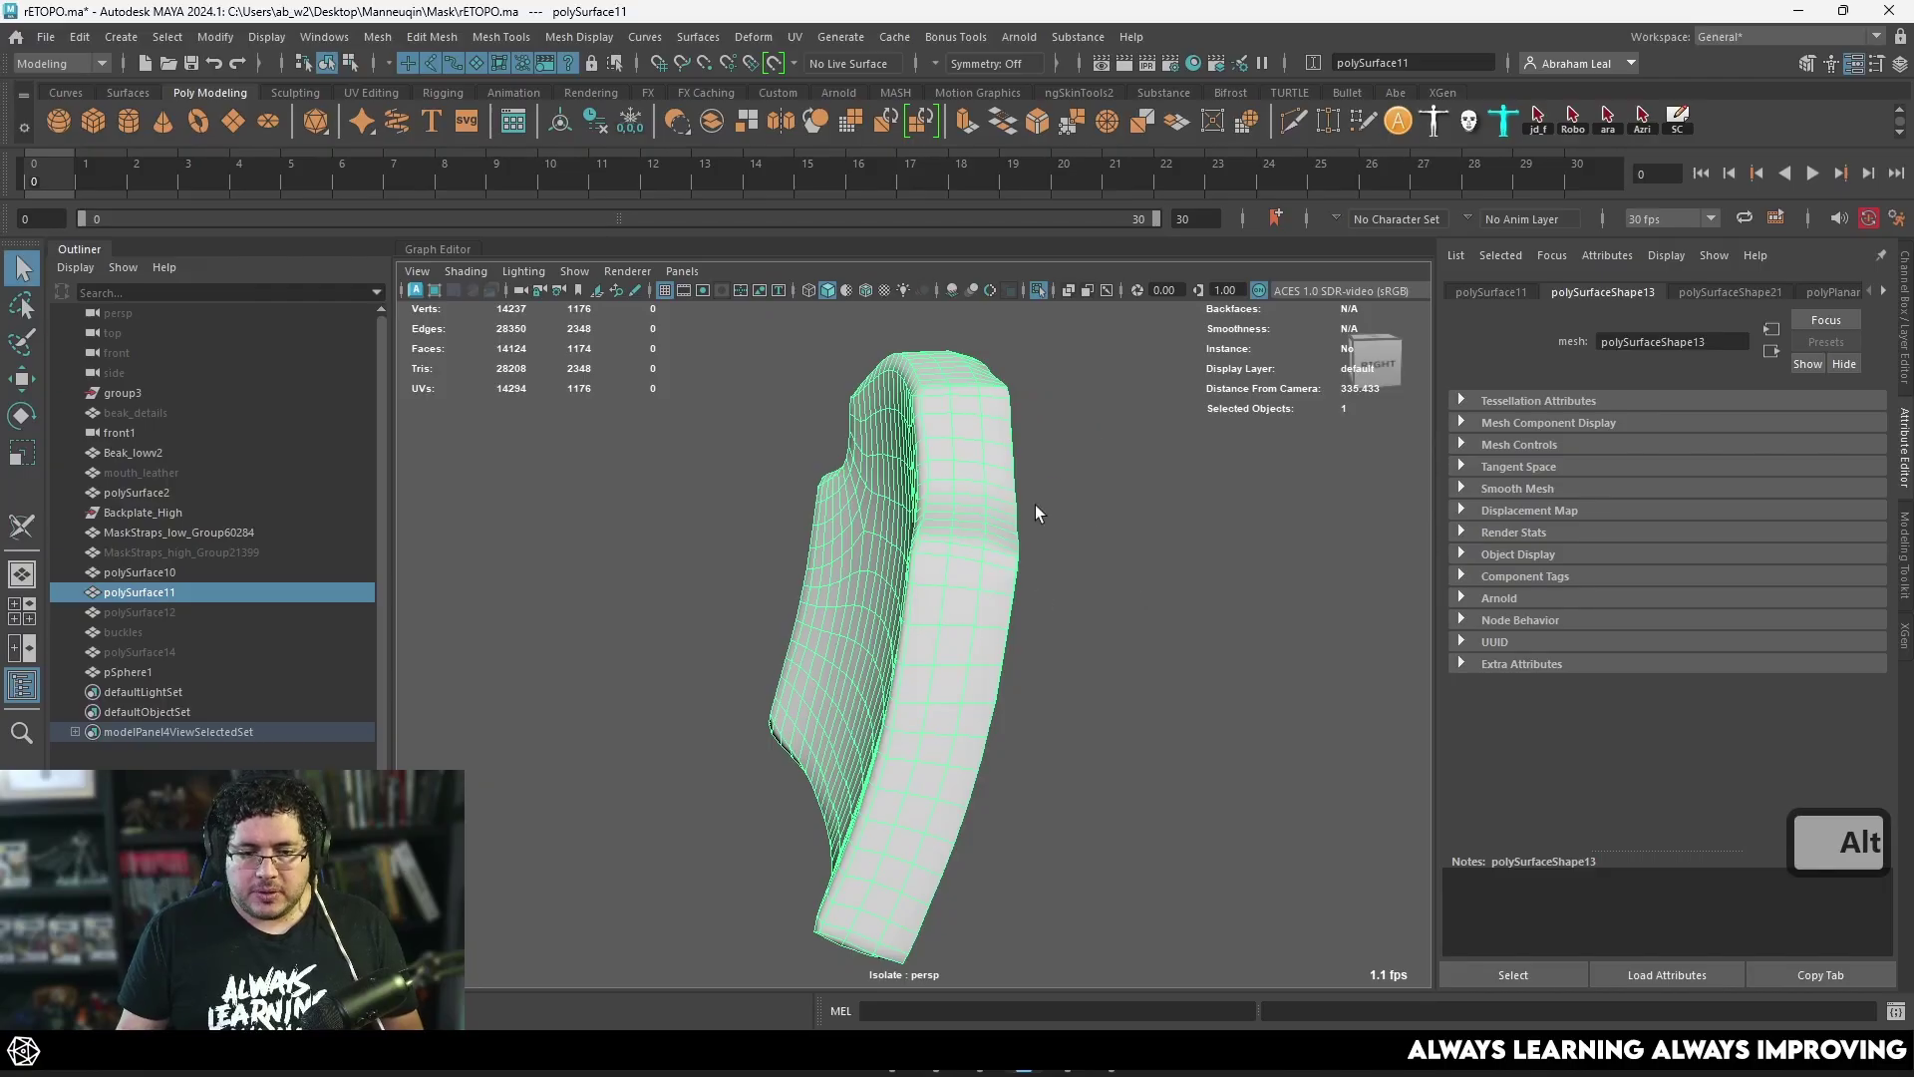
left_click_drag(1034, 506, 1073, 616, "alt")
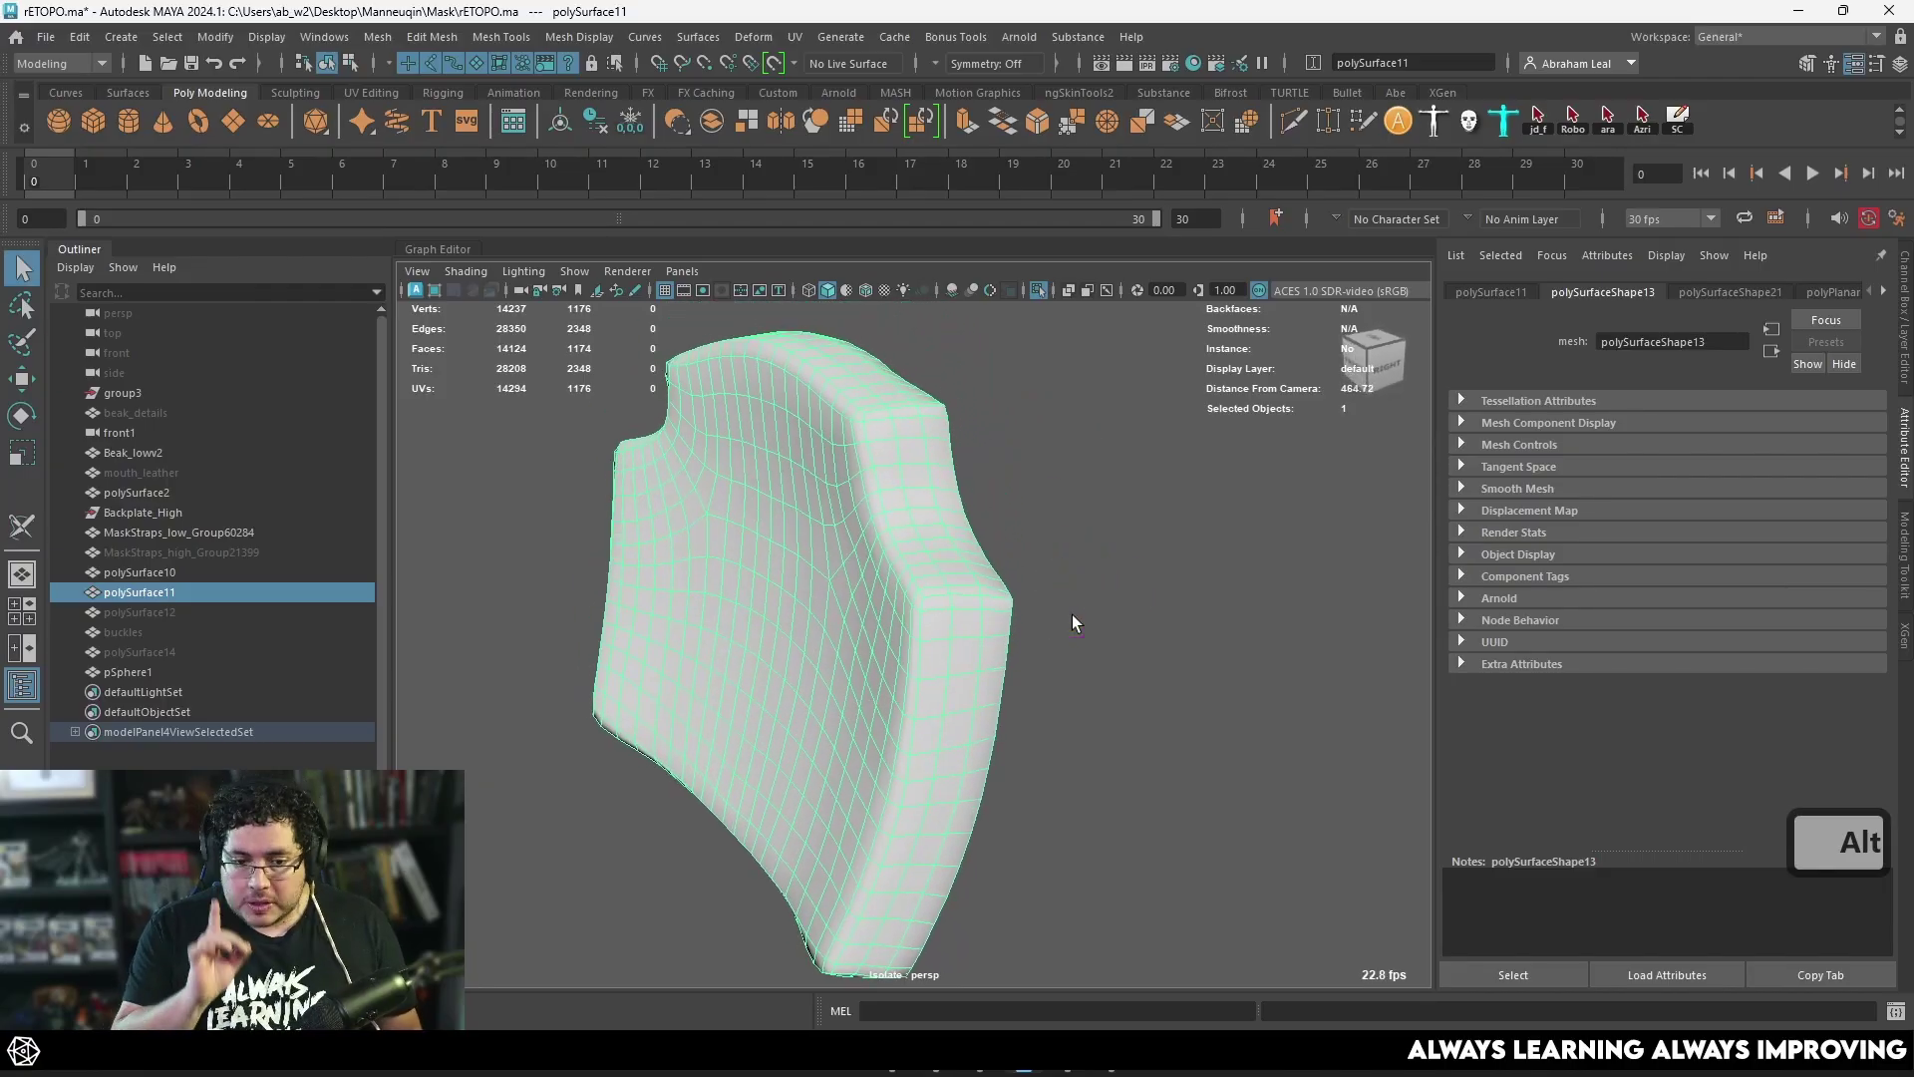
left_click(794, 37)
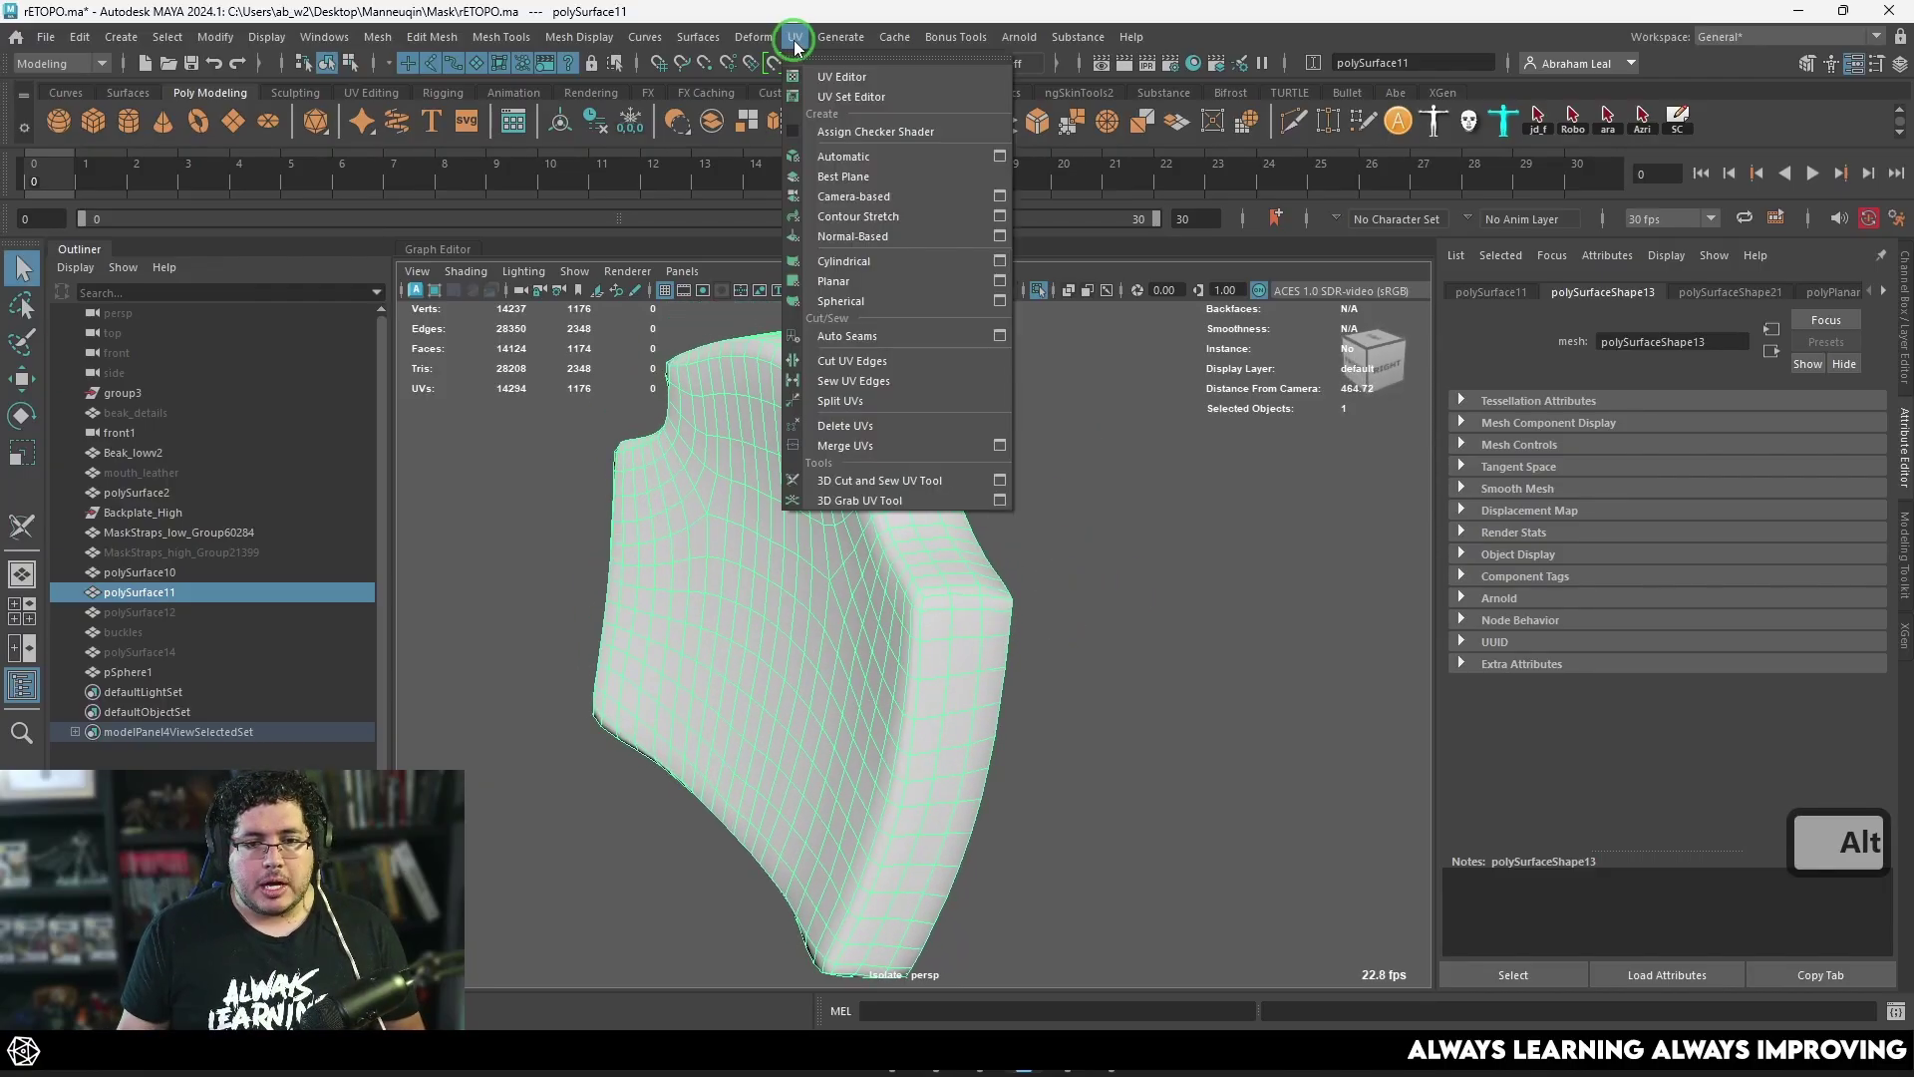
left_click(882, 479)
left_click_drag(900, 531, 925, 678, "alt")
double_click(915, 618)
middle_click_drag(925, 678, 931, 579, "alt")
right_click_drag(931, 578, 985, 653, "alt")
middle_click_drag(985, 653, 1012, 578, "alt")
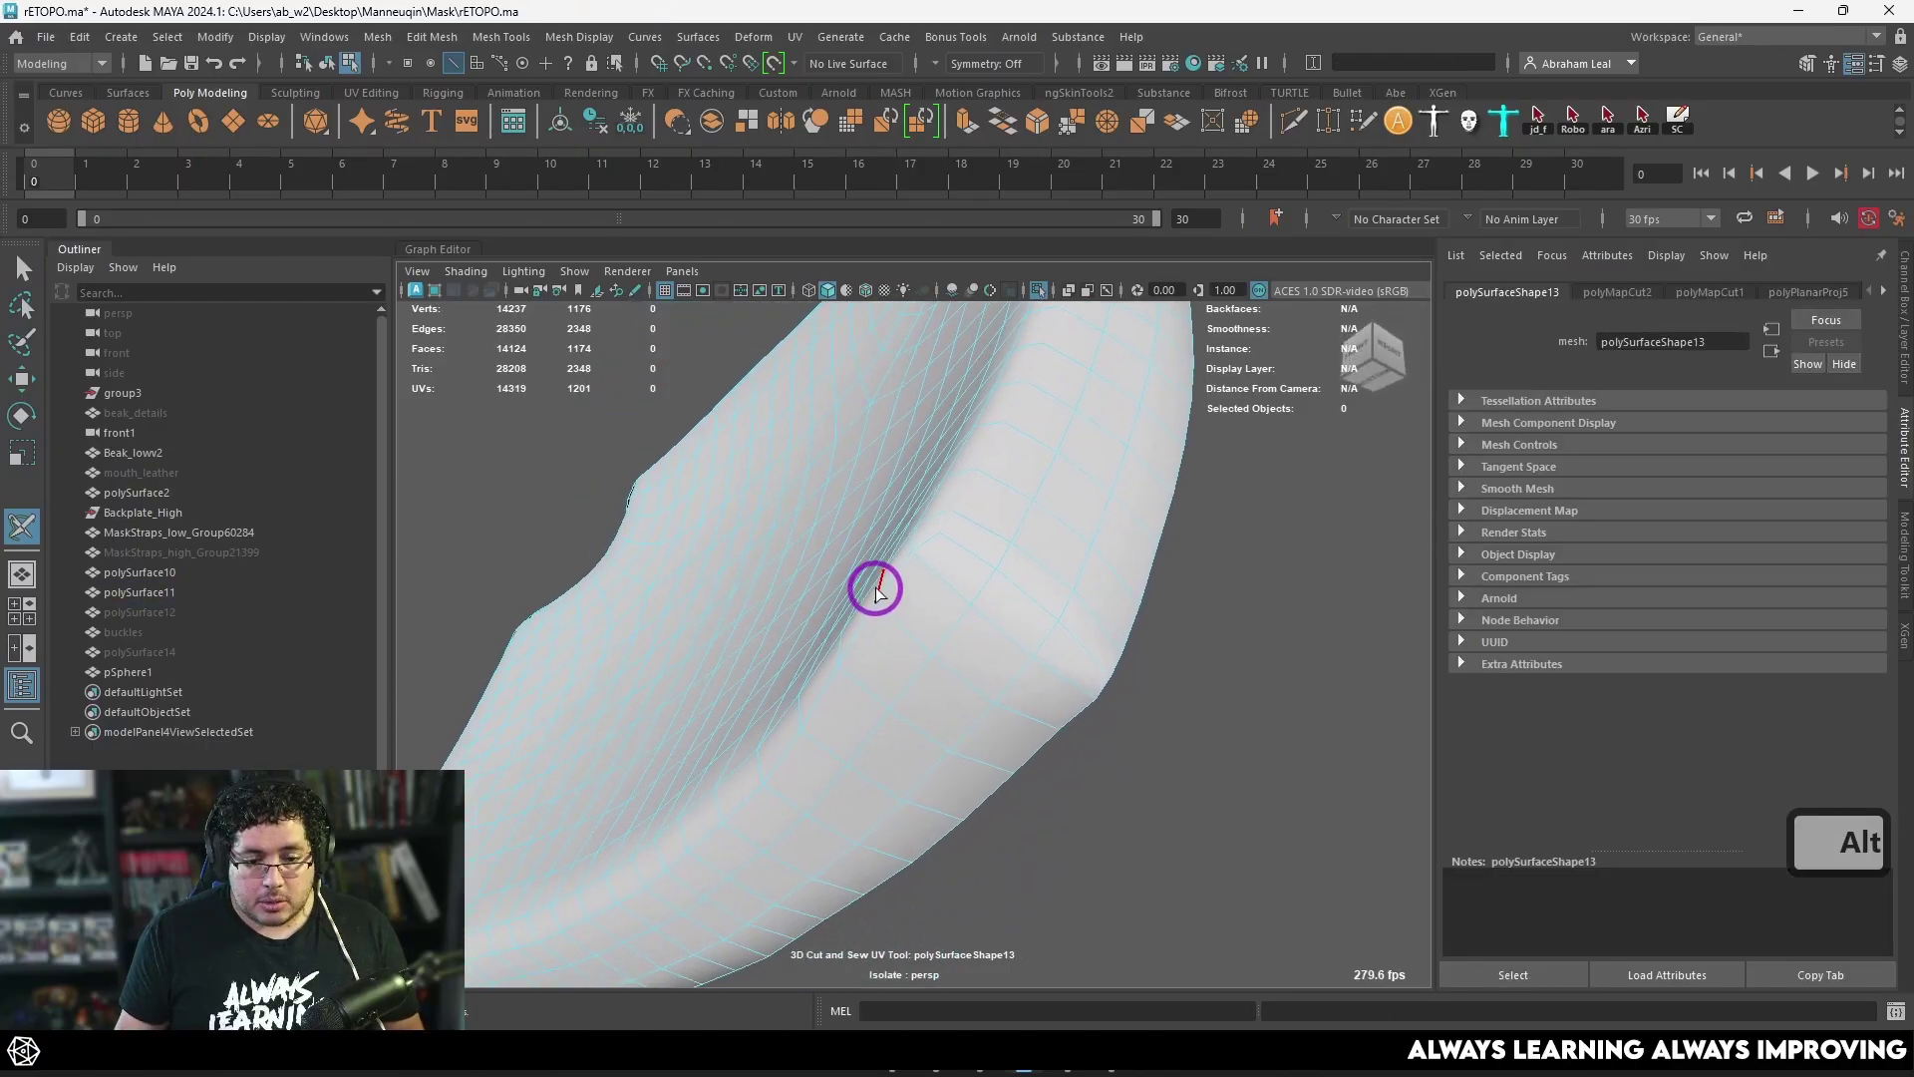
Step: Continue the UV seam along further edge loops around the back plate's rim
double_click(887, 583)
right_click_drag(1107, 648, 943, 655, "alt")
left_click_drag(945, 655, 838, 649, "alt")
right_click_drag(837, 649, 967, 712, "alt")
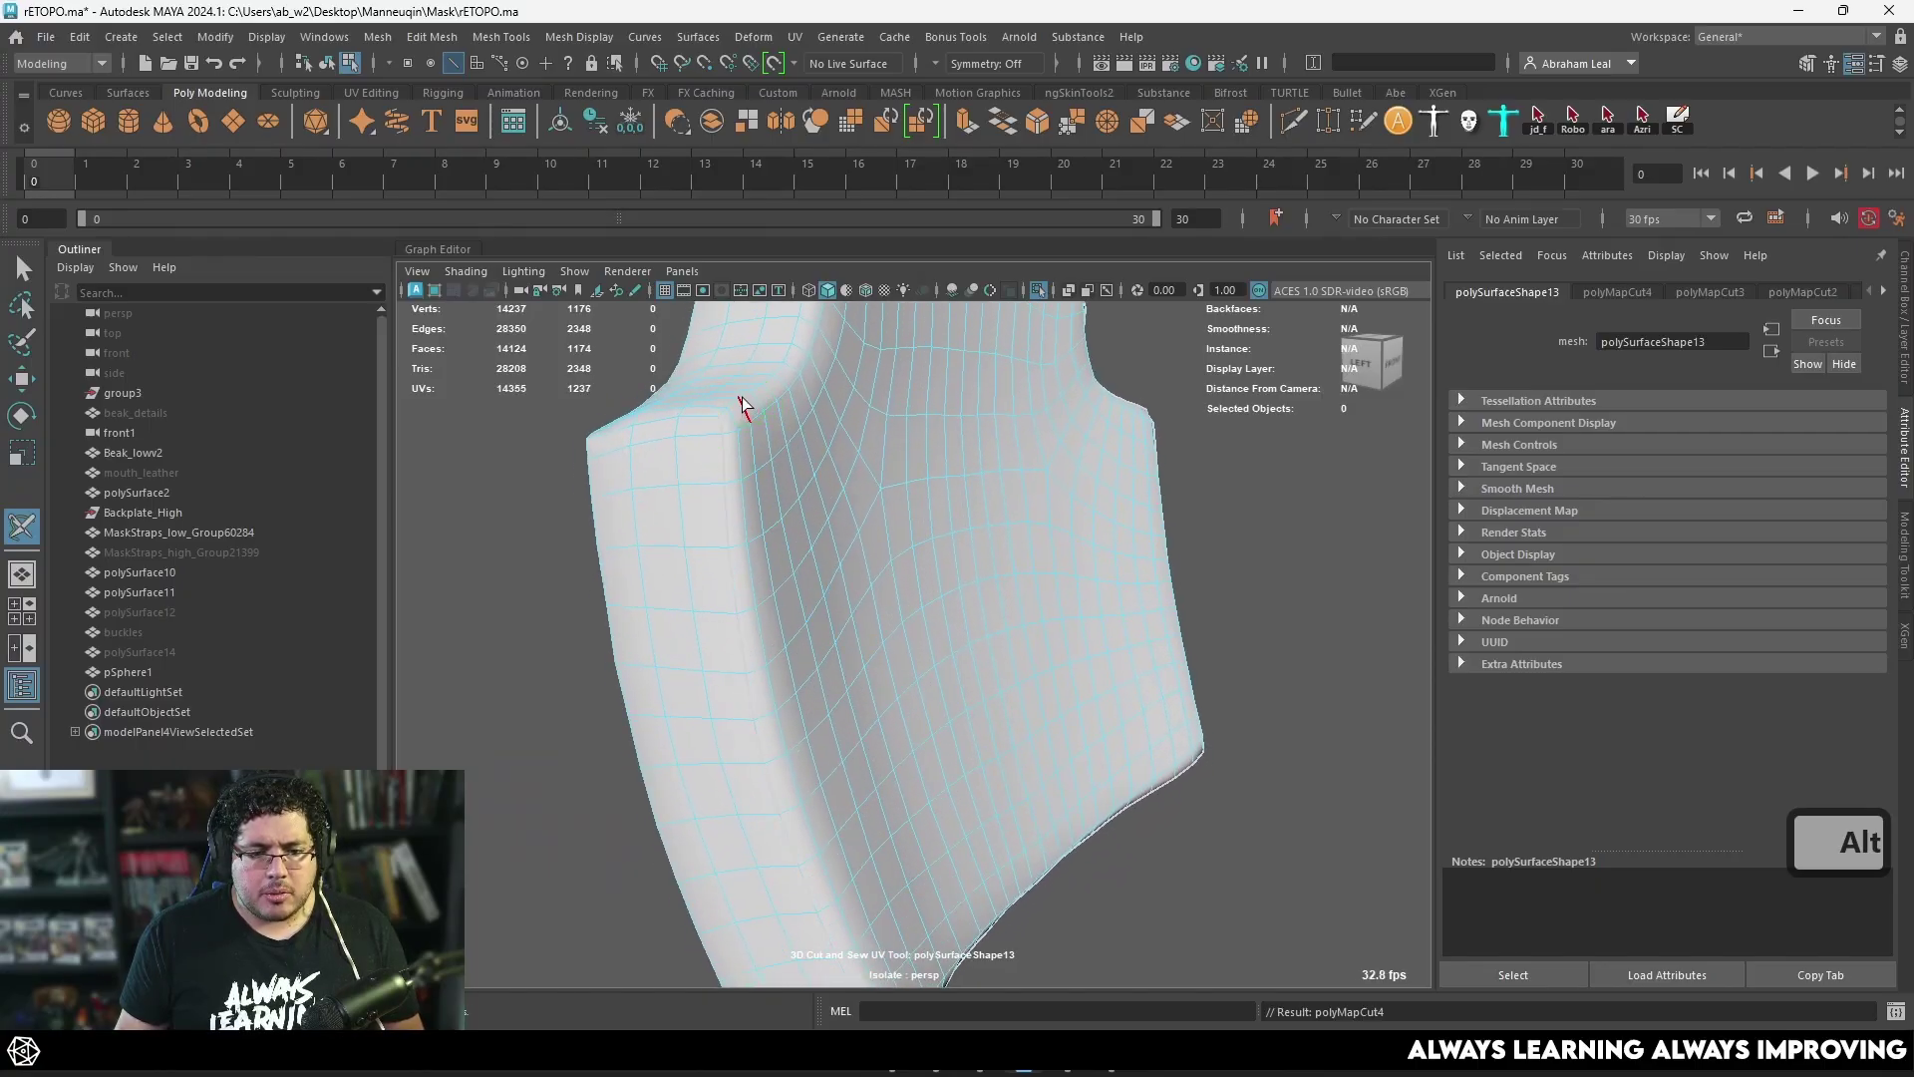
right_click_drag(743, 399, 698, 419, "alt")
left_click_drag(698, 419, 839, 507, "alt")
Step: Return the back plate to object mode, select it and show its UVs in the UV Editor beside the model
key("q")
right_click_drag(928, 460, 1018, 431)
left_click(930, 567)
scroll(930, 566, "up", 2)
left_click(795, 37)
left_click(818, 76)
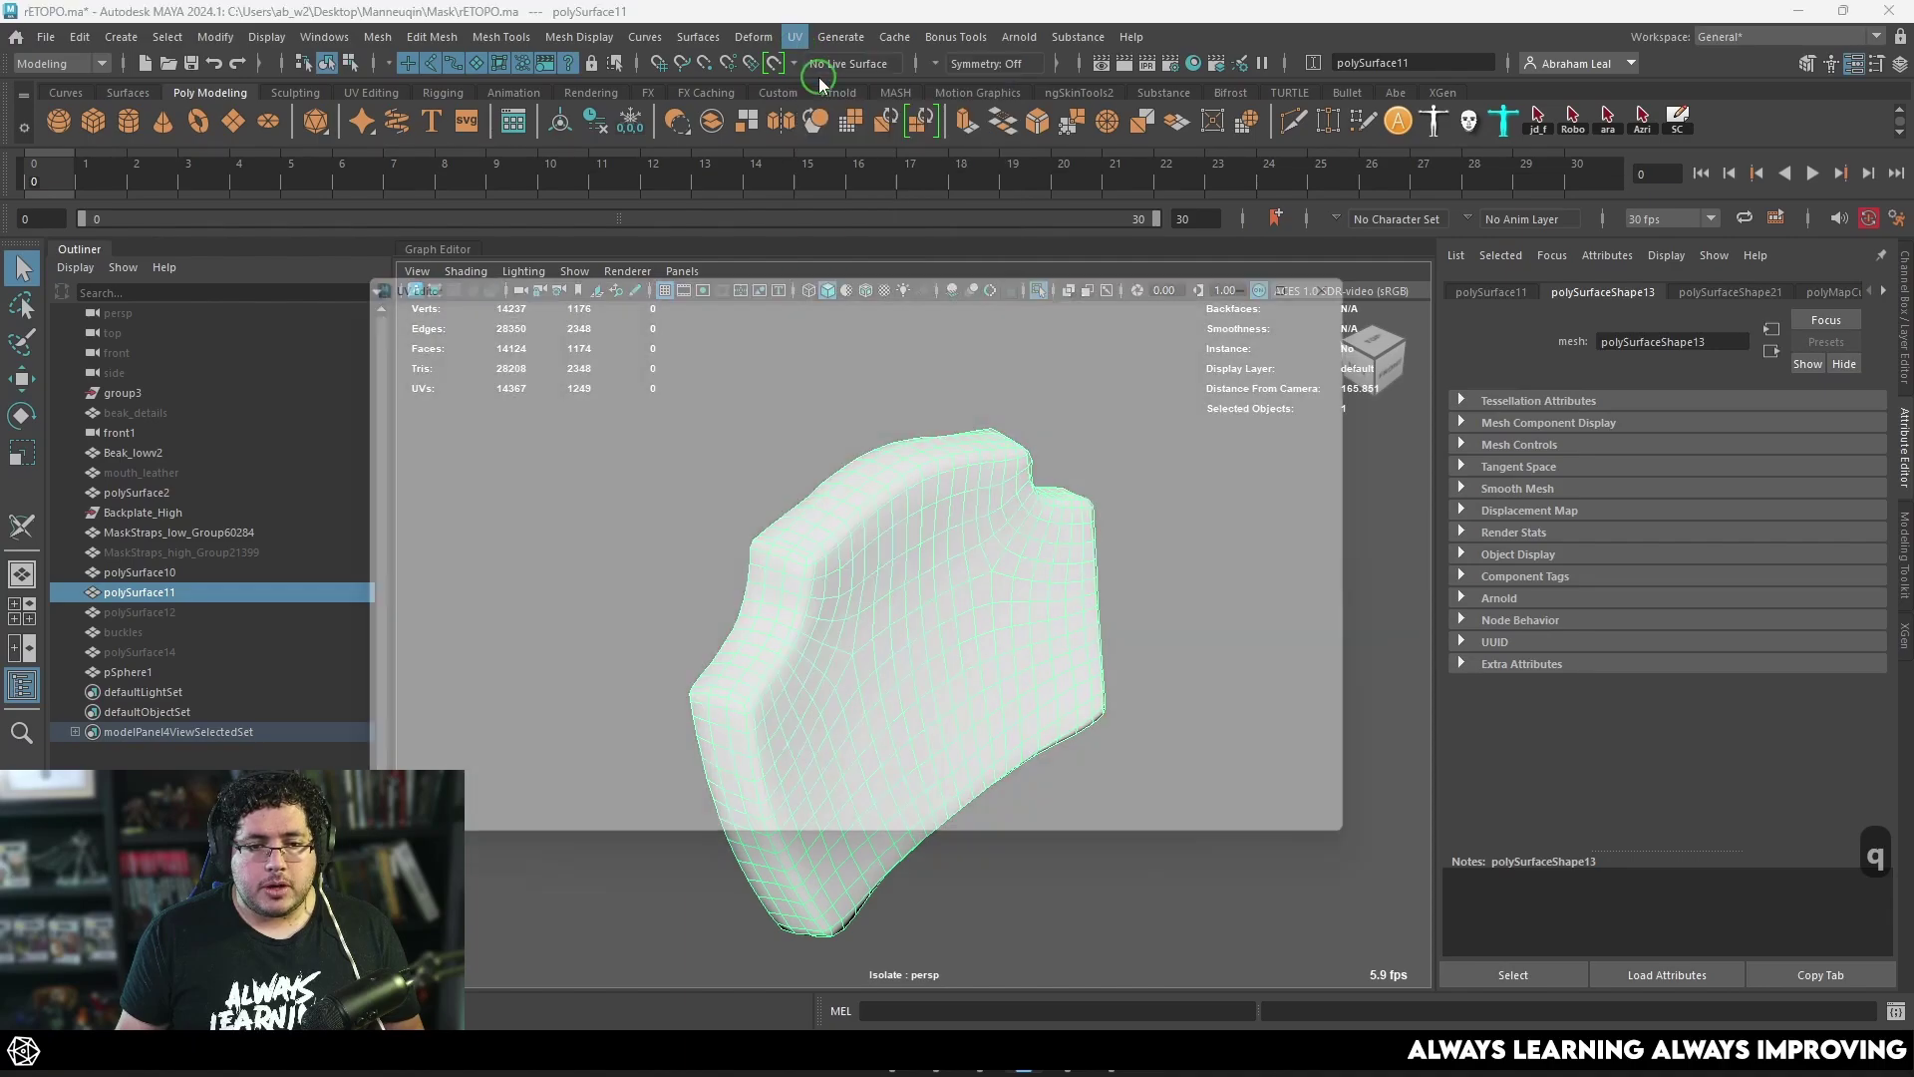
left_click(872, 504)
left_click_drag(770, 273, 1490, 324)
Step: Cut the missing stretch of the rim seam with the 3D Cut and Sew UV Tool to split the back plate into two UV shells
left_click(809, 46)
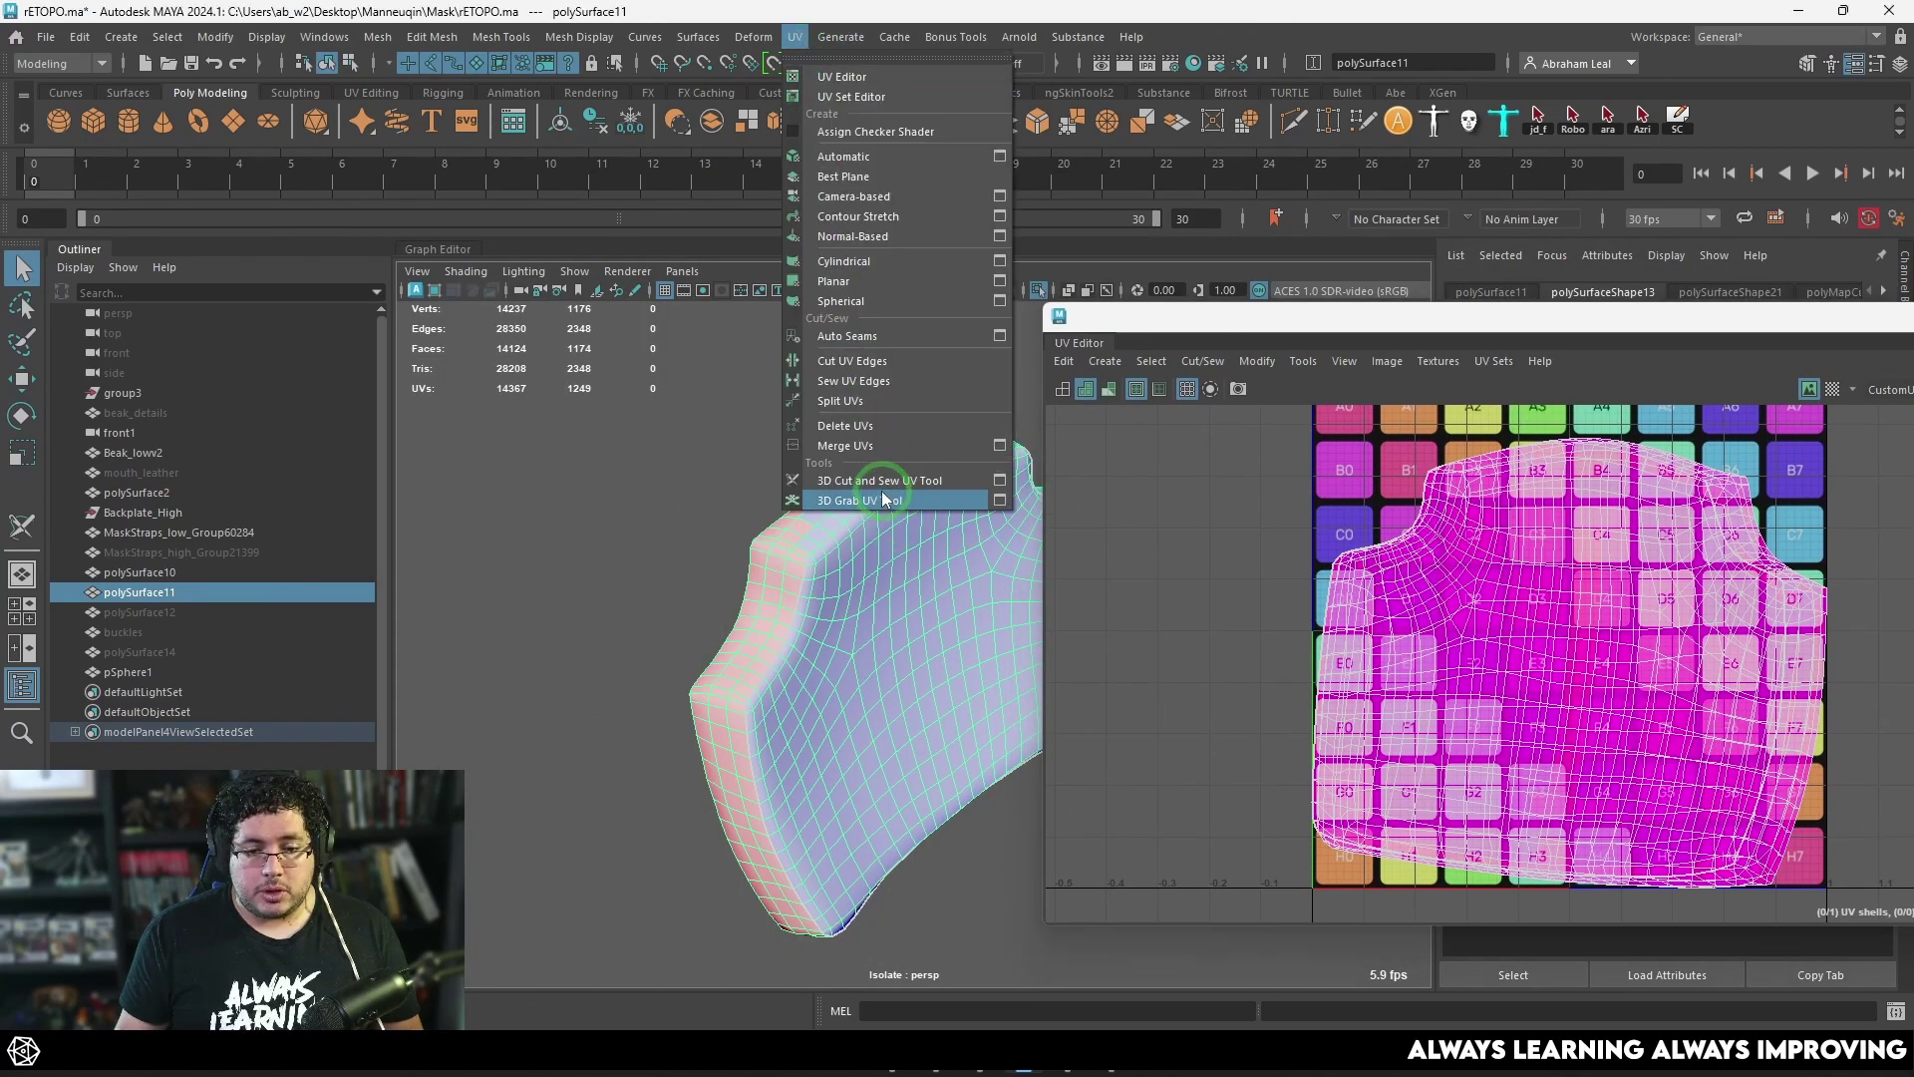
left_click(883, 493)
right_click_drag(883, 493, 890, 648, "alt")
left_click_drag(892, 651, 755, 534, "alt")
right_click_drag(755, 534, 688, 513, "alt")
double_click(692, 522)
left_click_drag(688, 513, 851, 594, "alt")
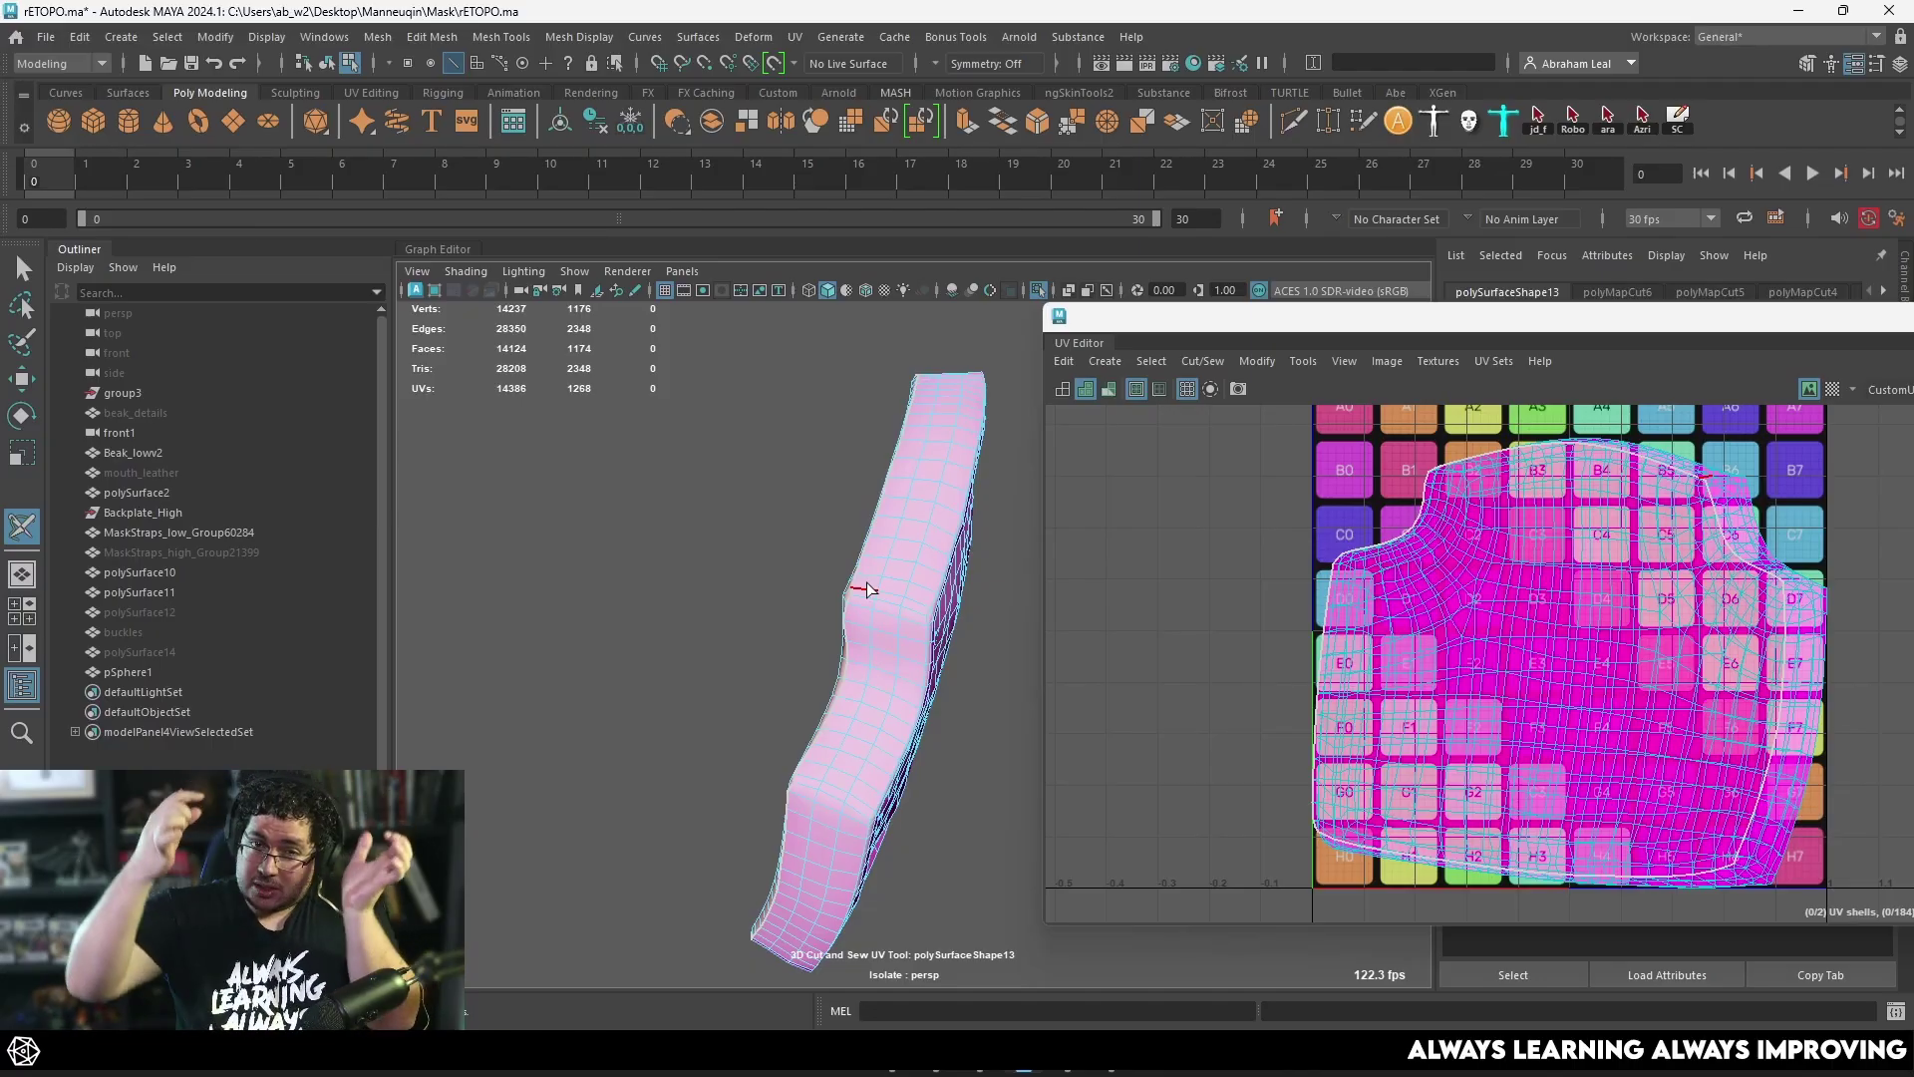
Step: Cut short UV seams across the thickness of the back plate's rim at its corners
scroll(882, 592, "up", 3)
left_click_drag(832, 570, 867, 662, "alt")
left_click(768, 523)
left_click_drag(767, 528, 747, 641, "alt")
left_click(733, 605)
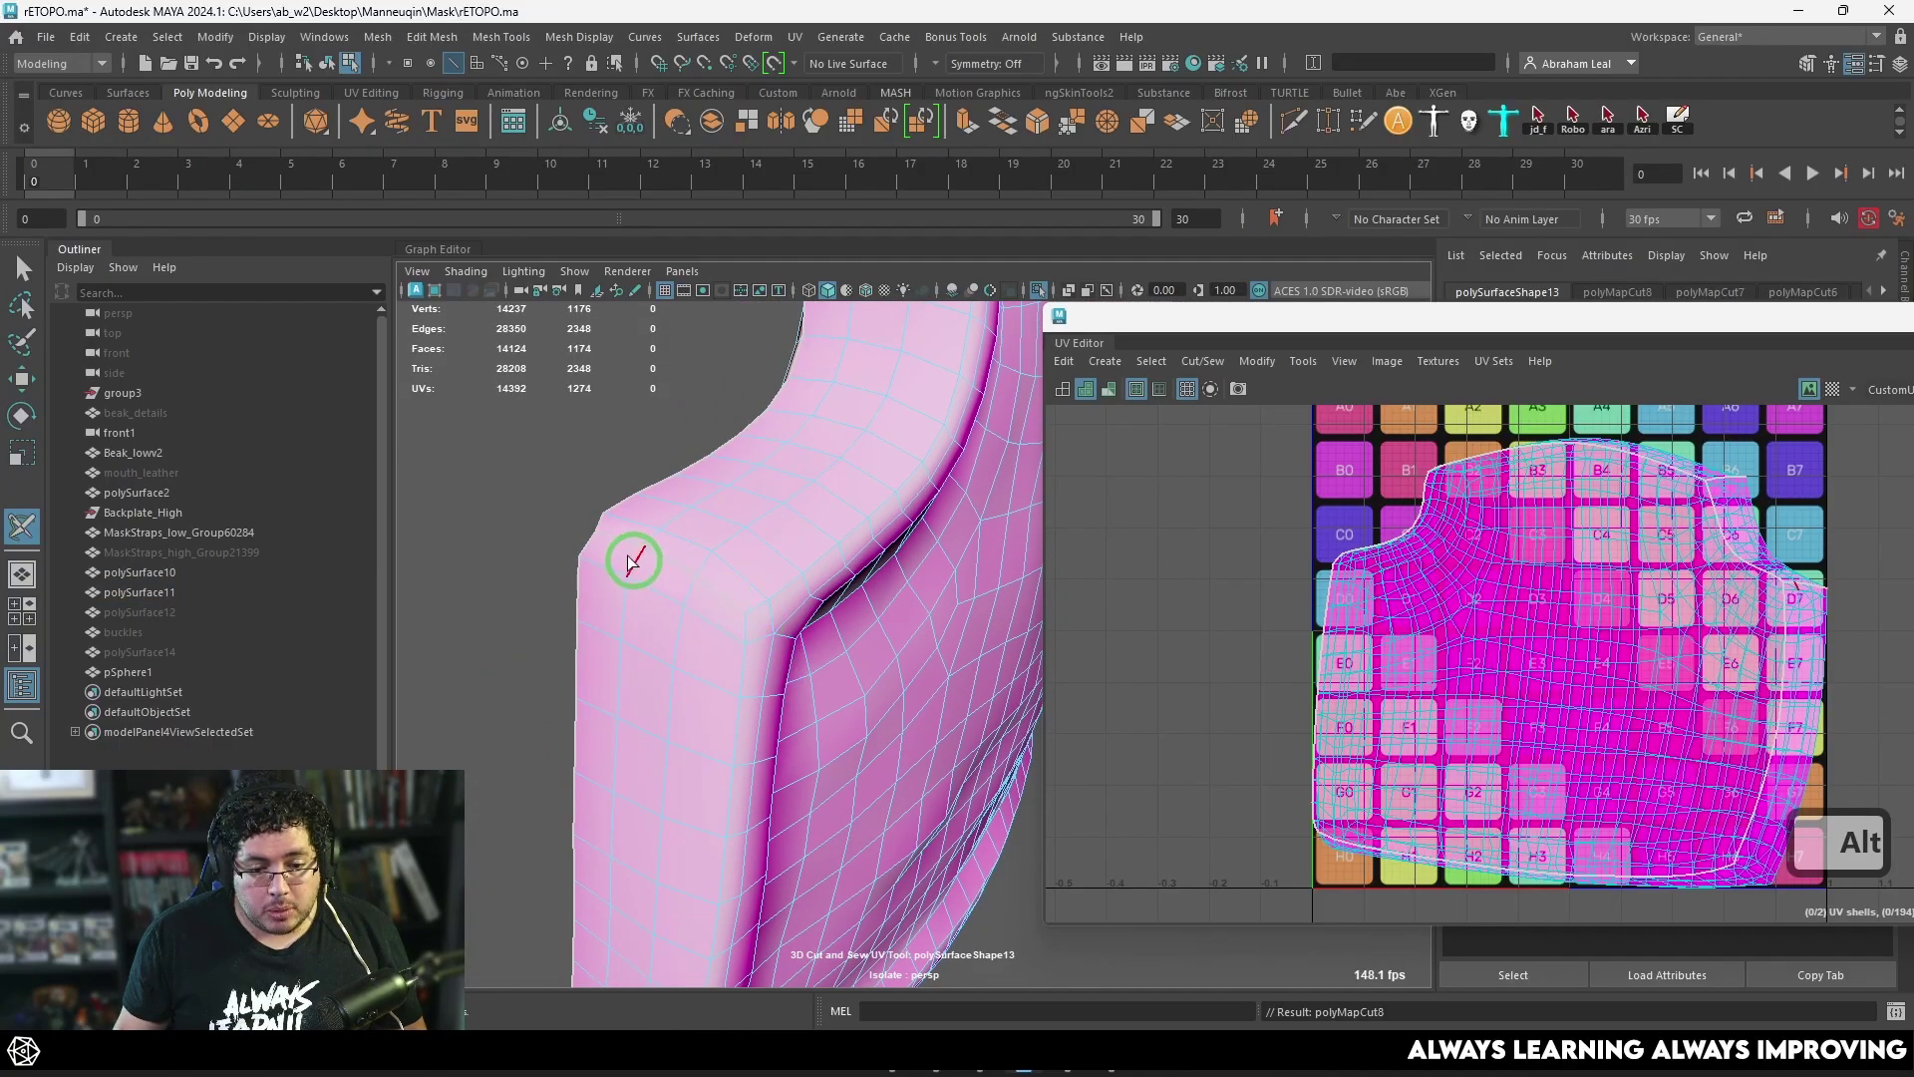
left_click_drag(738, 611, 899, 504, "alt")
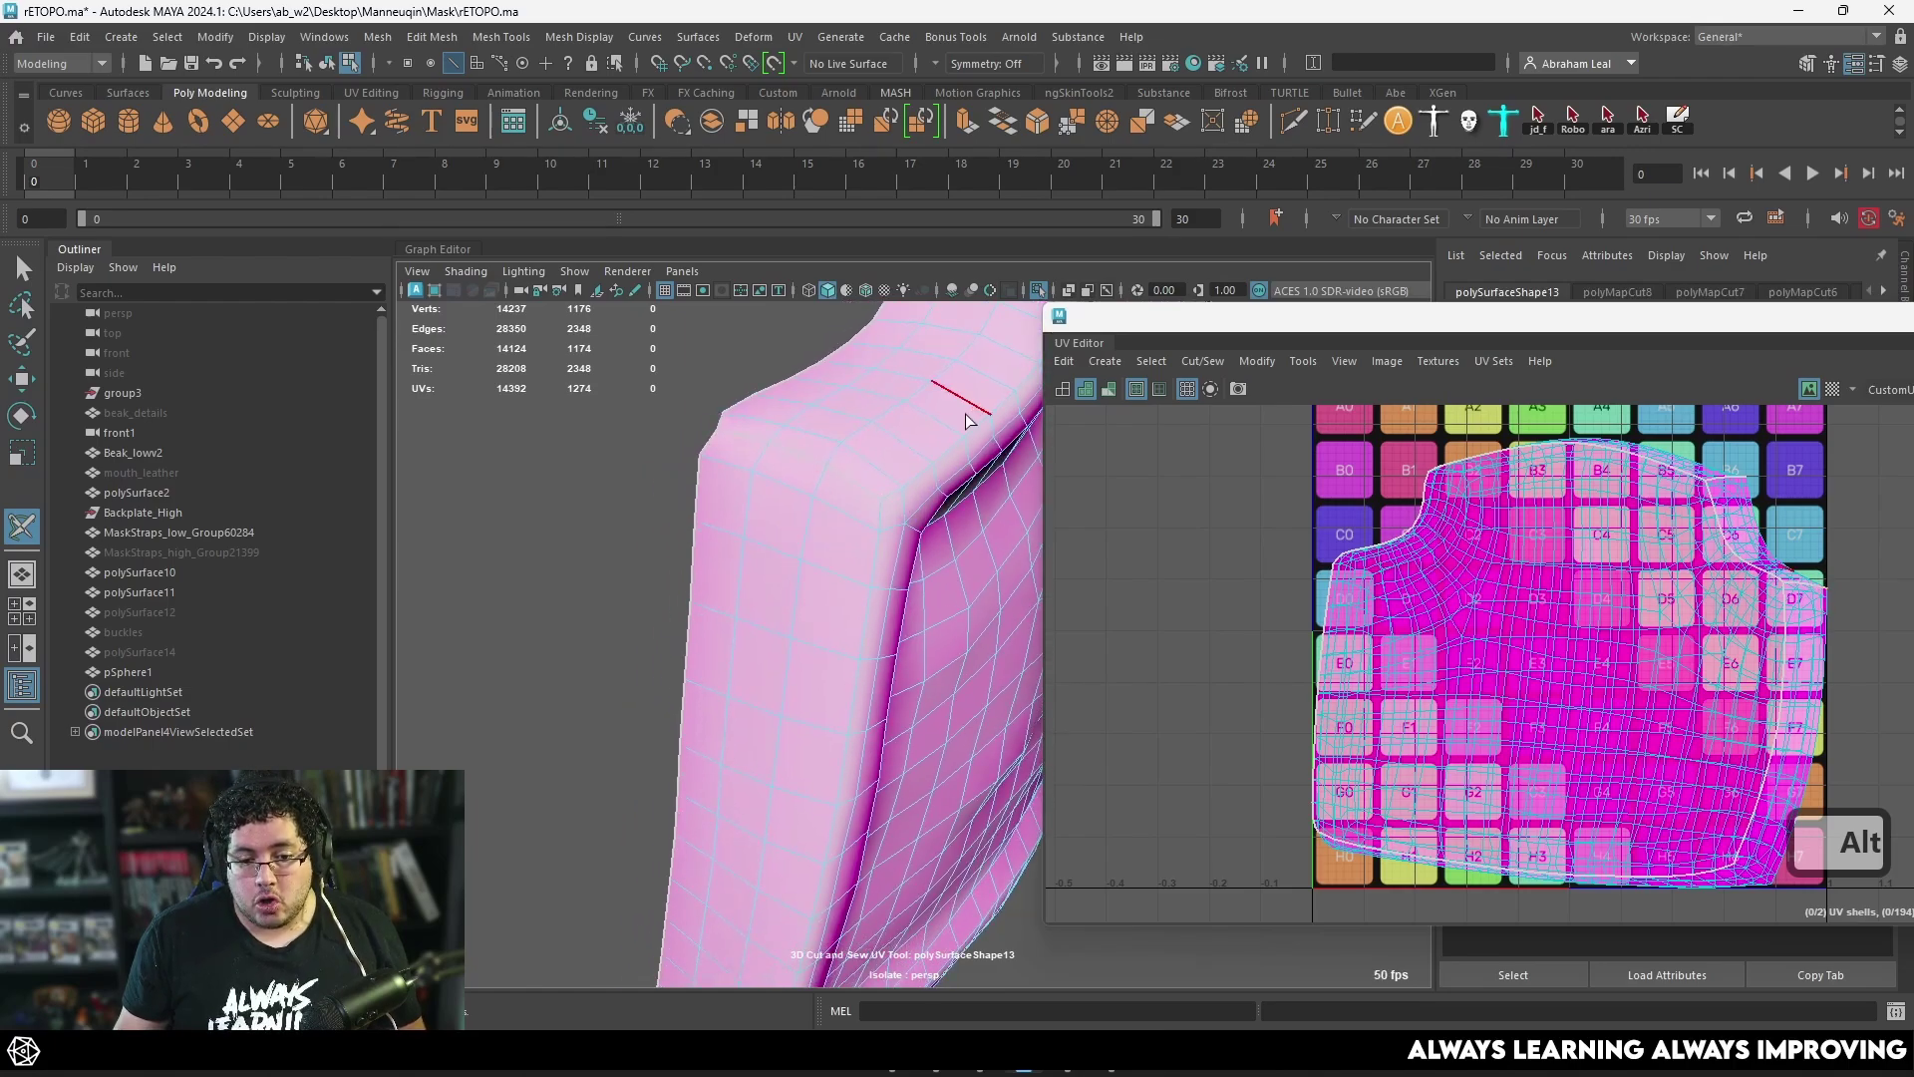
left_click_drag(972, 408, 803, 671, "alt")
left_click(815, 495)
left_click(796, 671)
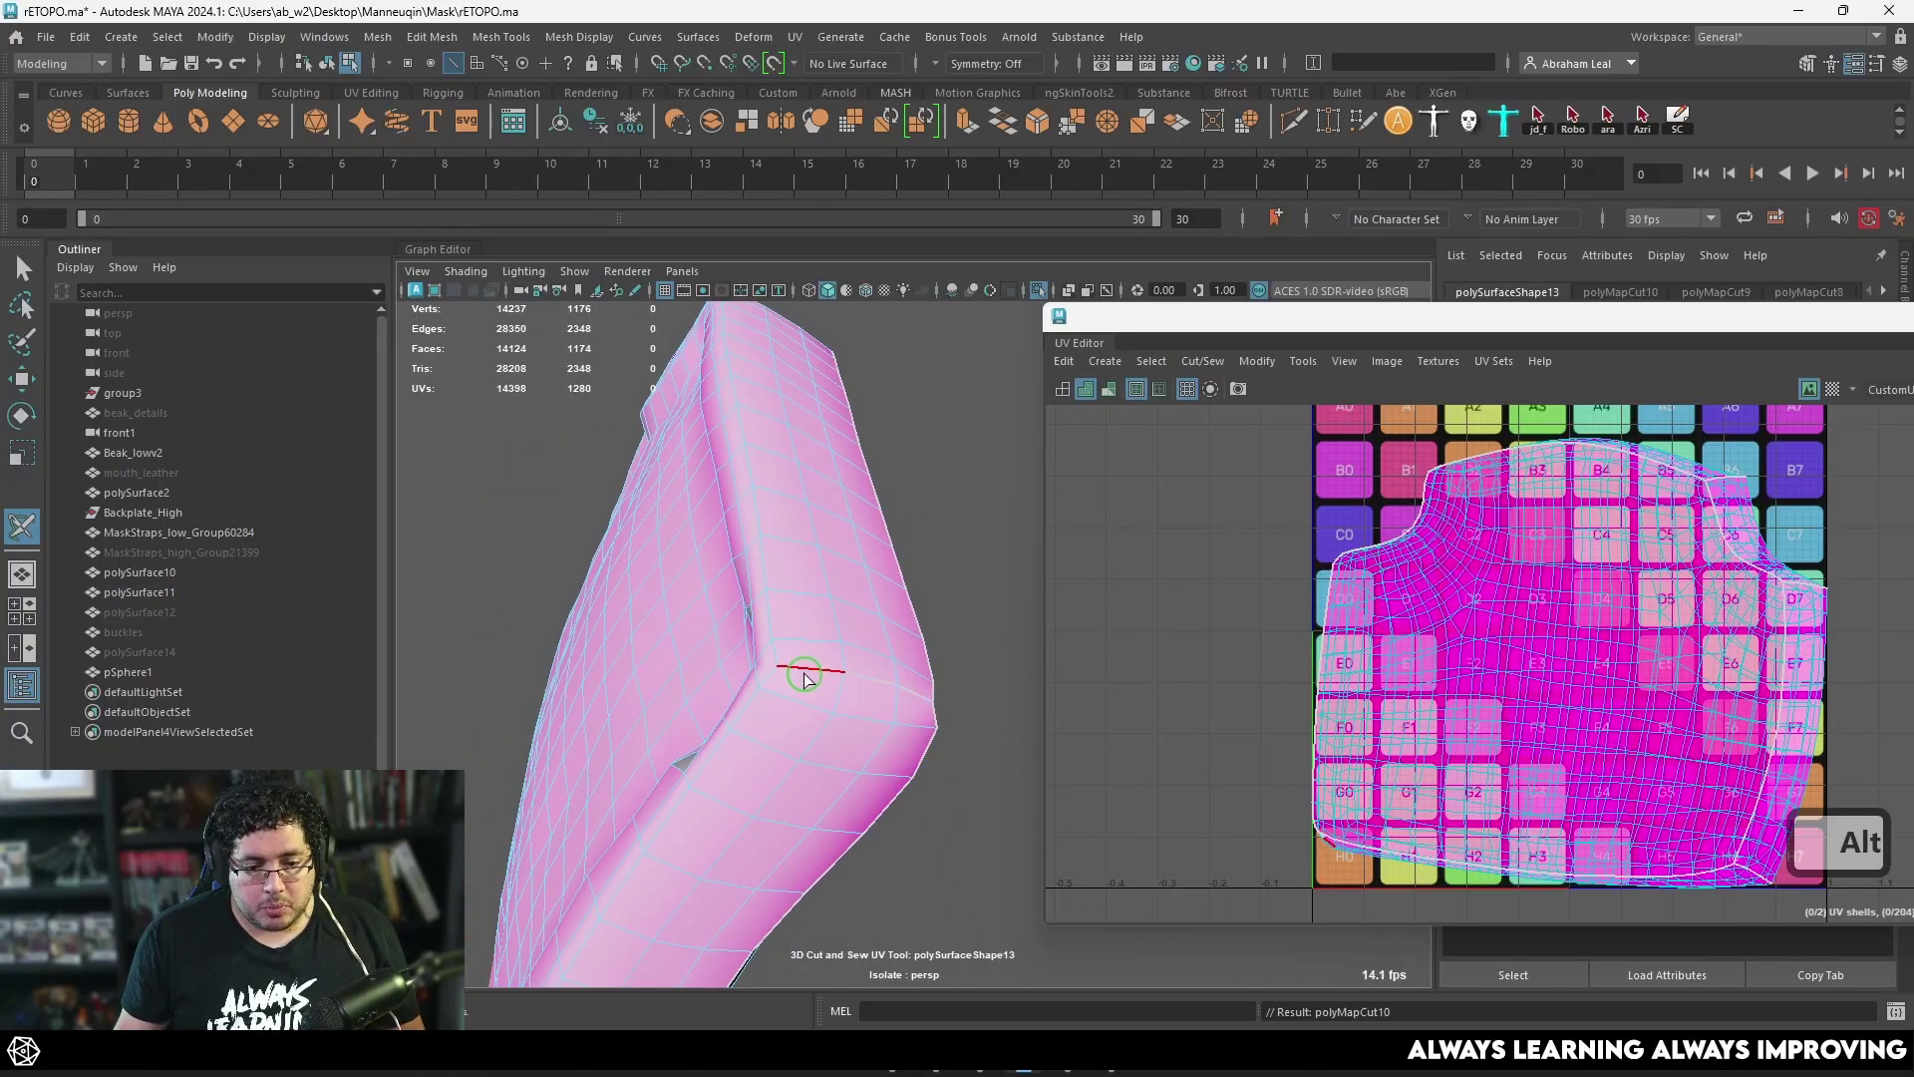
scroll(822, 545, "up", 3)
left_click_drag(819, 545, 807, 592, "alt")
left_click(731, 623)
scroll(807, 591, "down", 3)
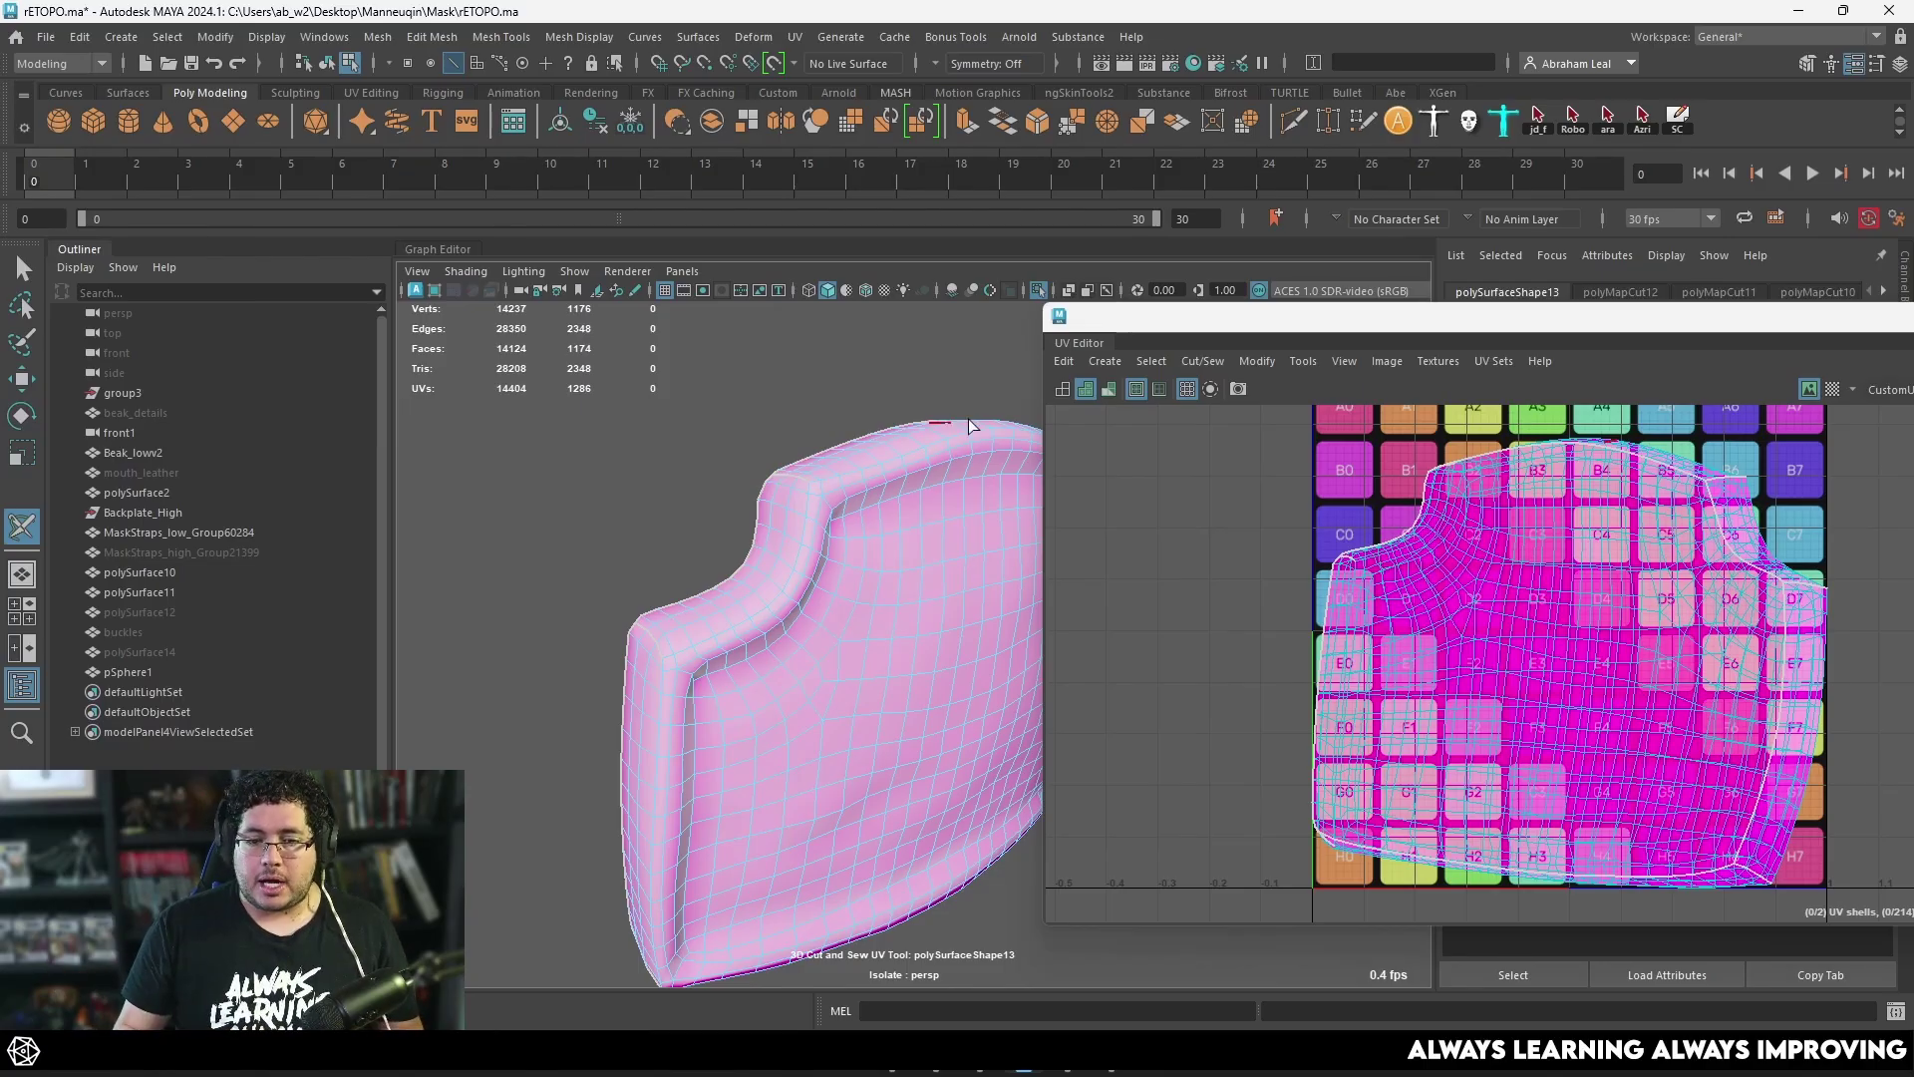
Step: Switch the UV Editor to UV shell selection, select both back plate shells and unfold them
left_click_drag(1761, 330, 1288, 250)
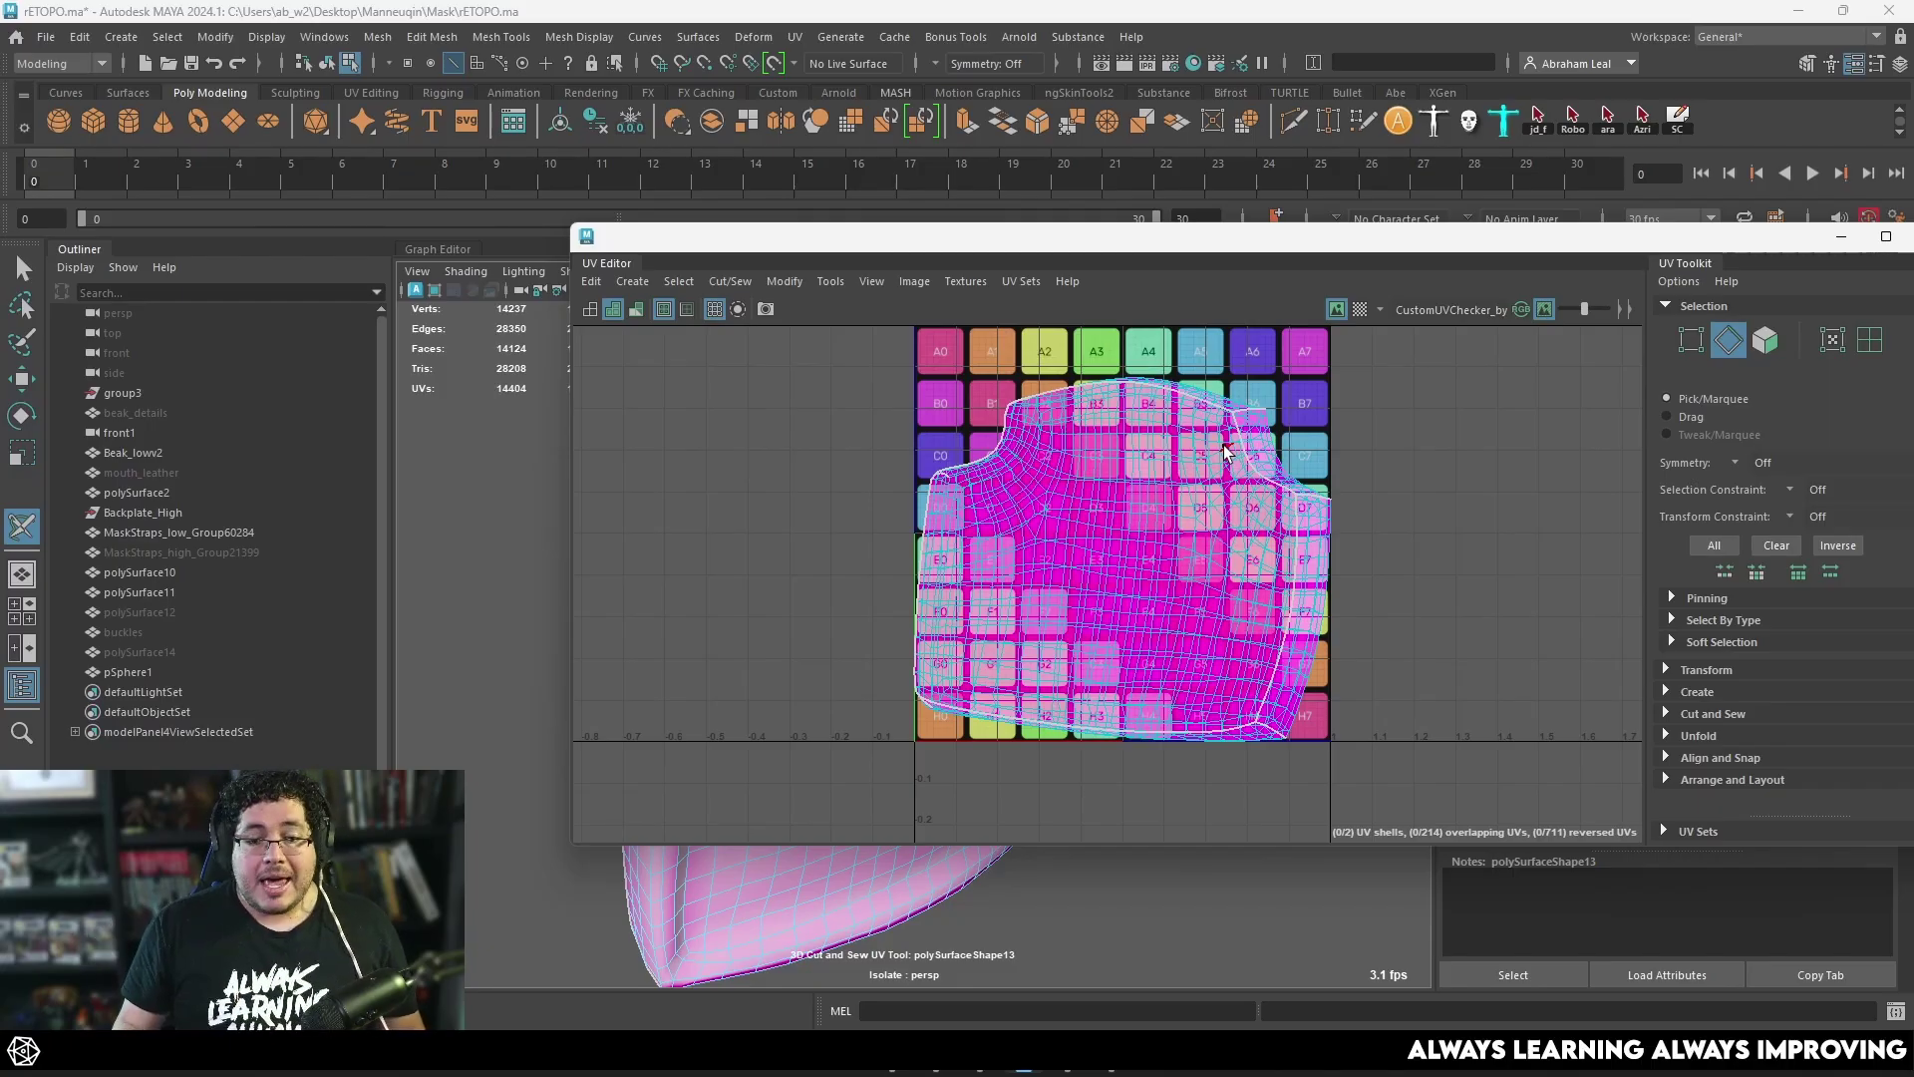
right_click_drag(1220, 464, 1216, 363, "alt")
middle_click_drag(1216, 363, 1154, 427, "alt")
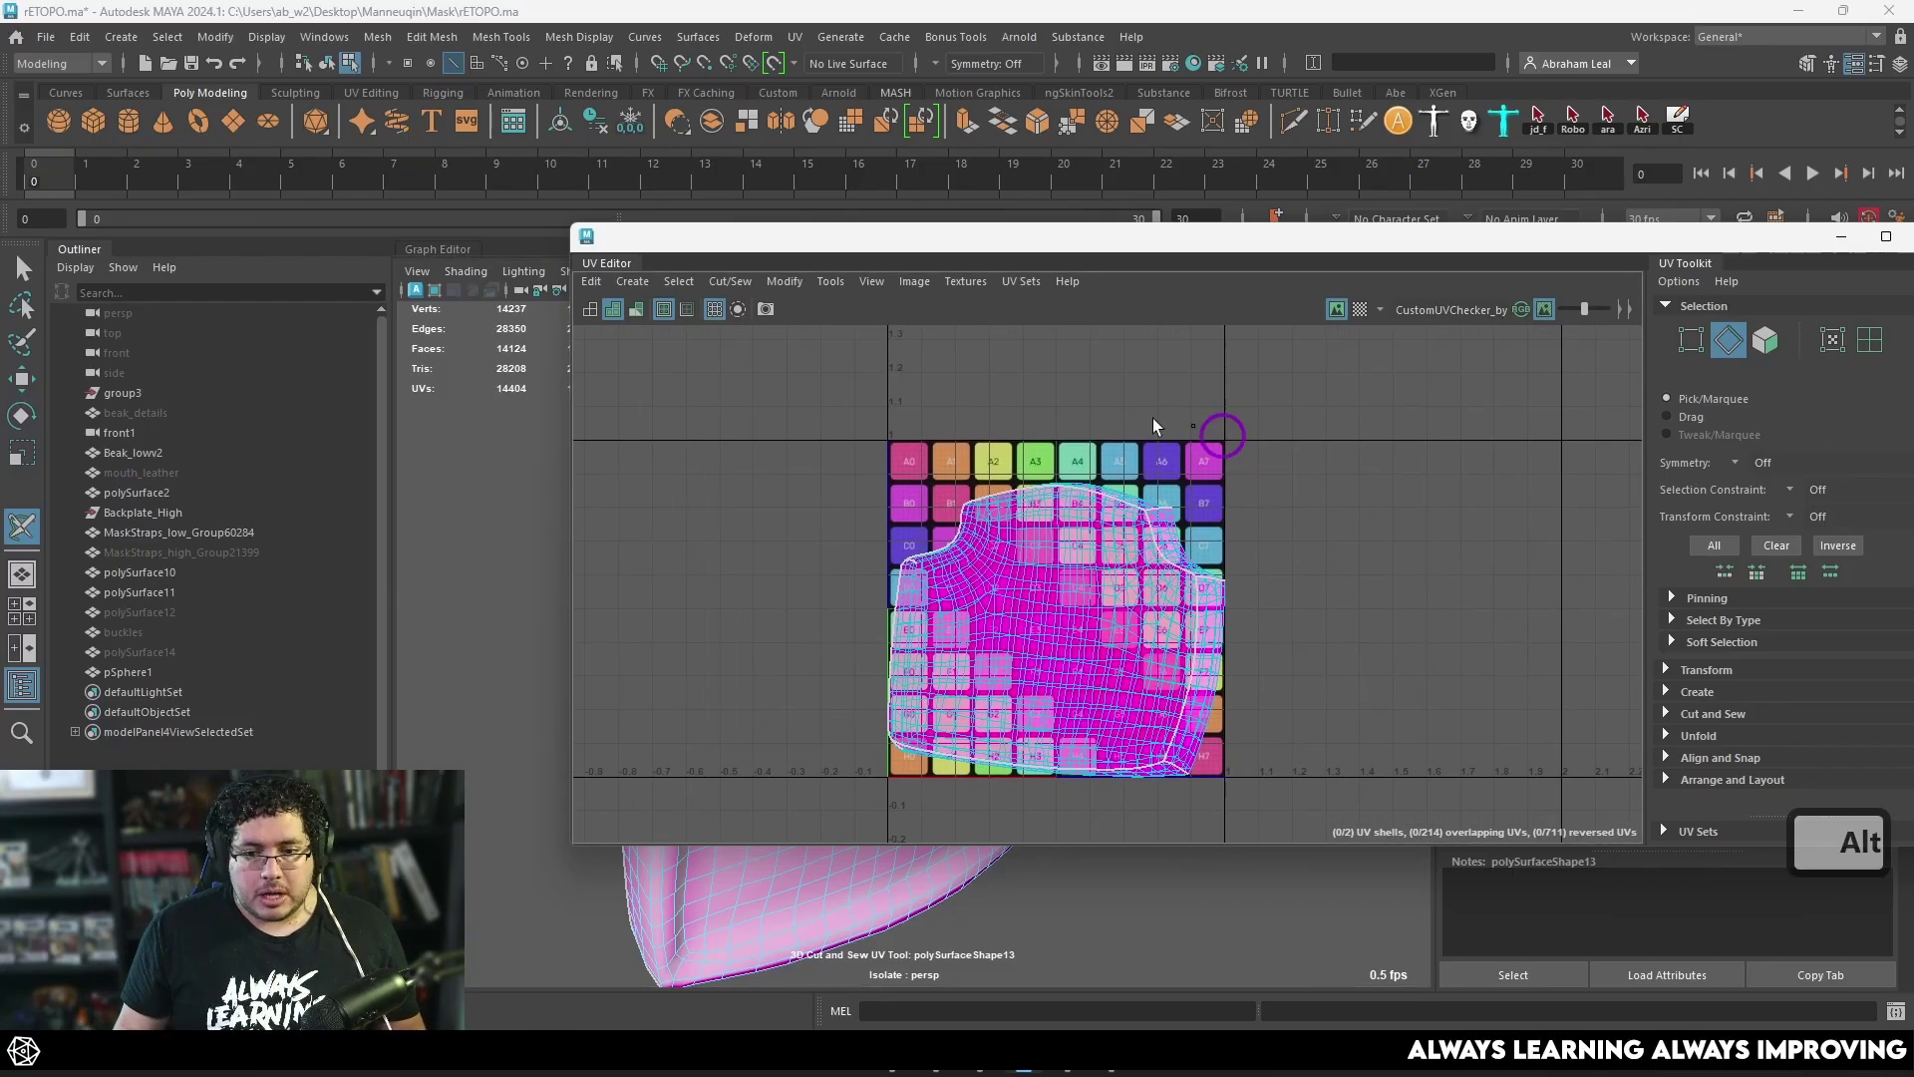
left_click(1899, 245)
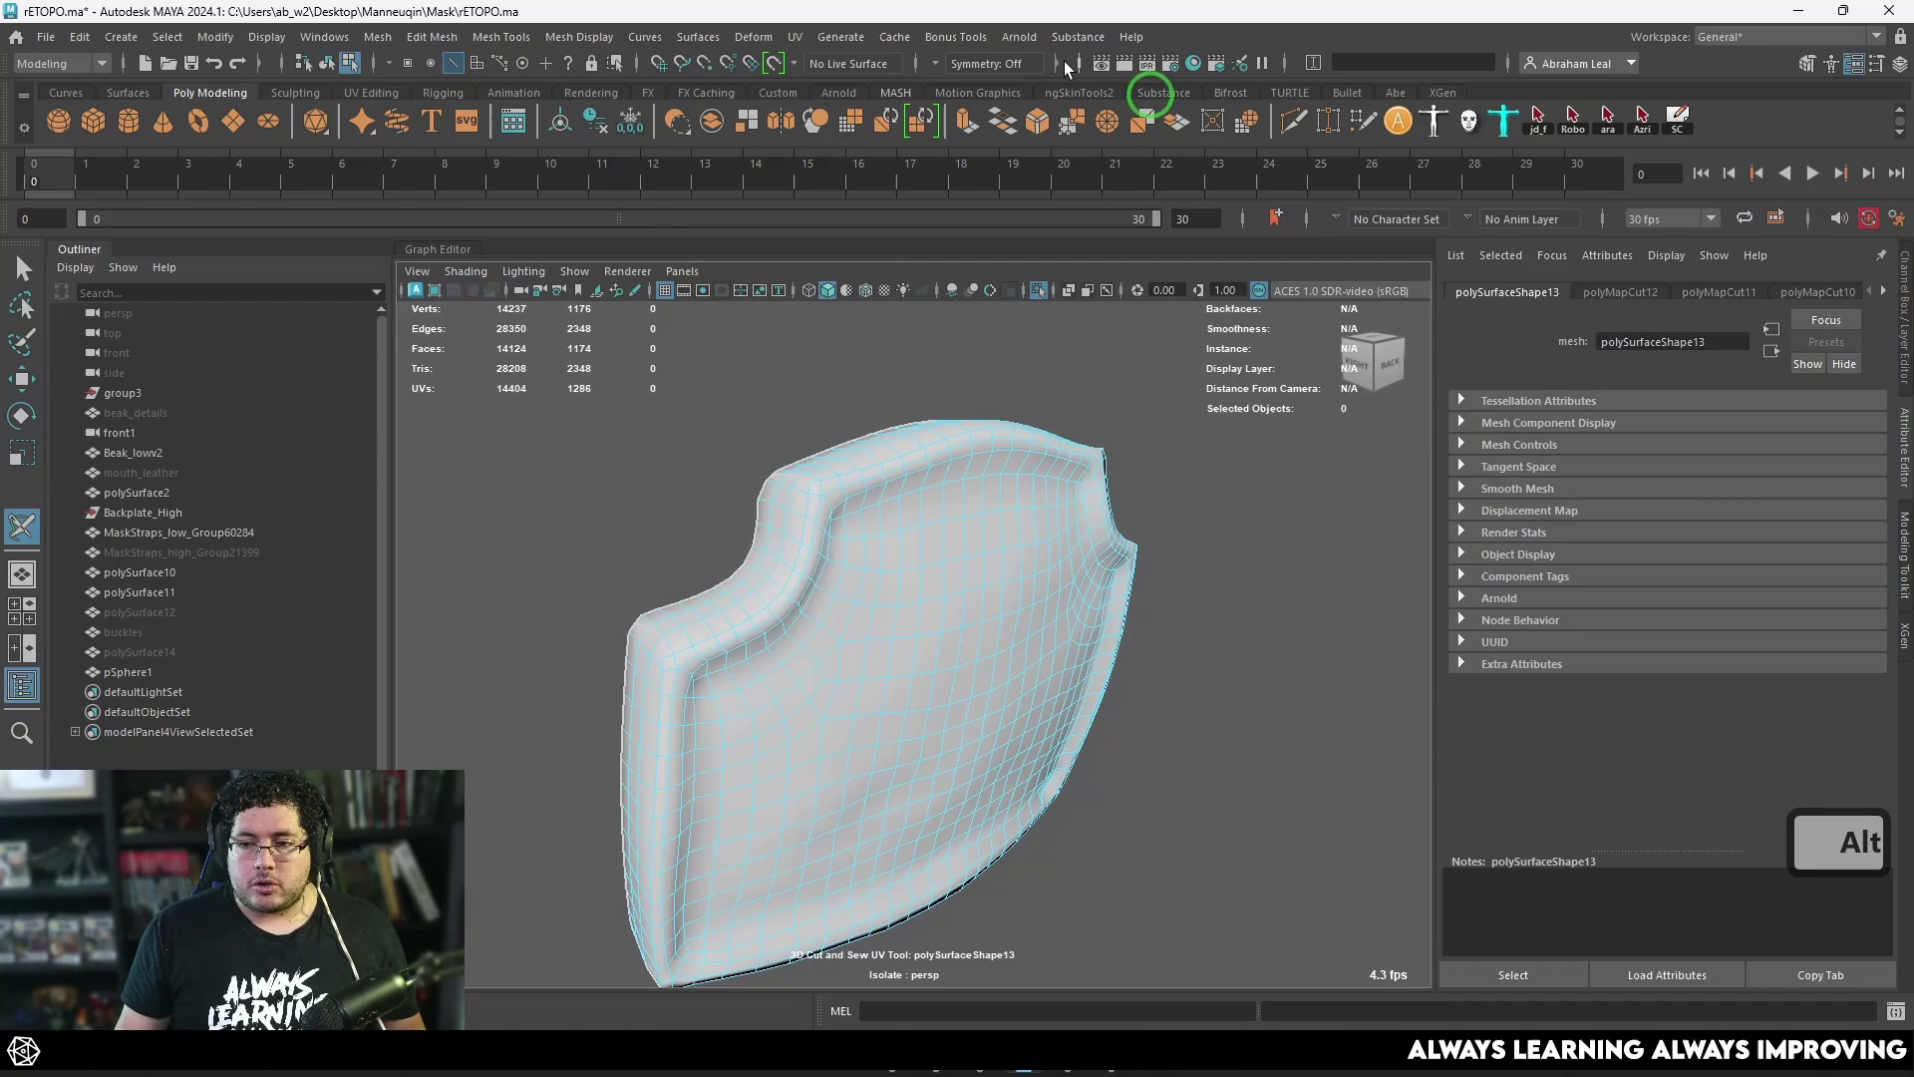
left_click(795, 37)
left_click(828, 139)
right_click(1033, 535)
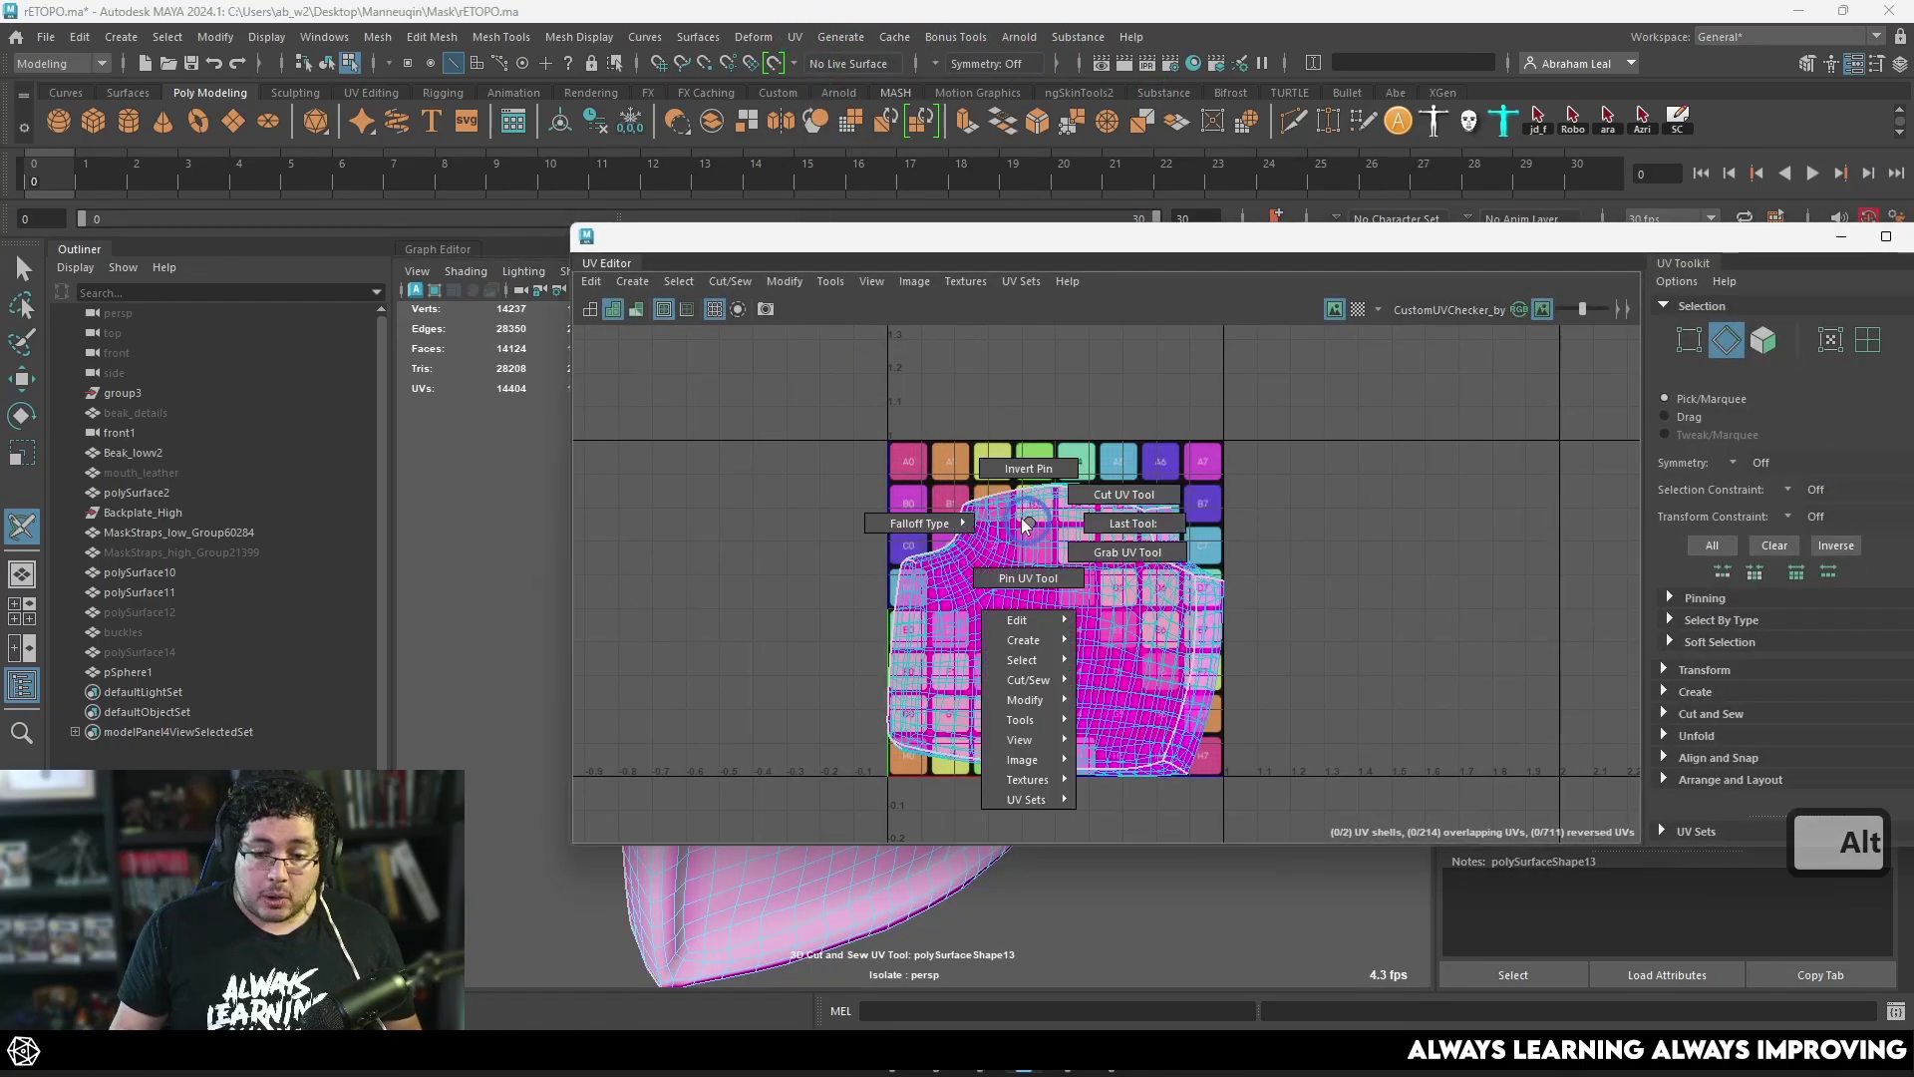
key("q")
right_click_drag(1032, 529, 945, 497)
left_click_drag(761, 387, 1288, 815)
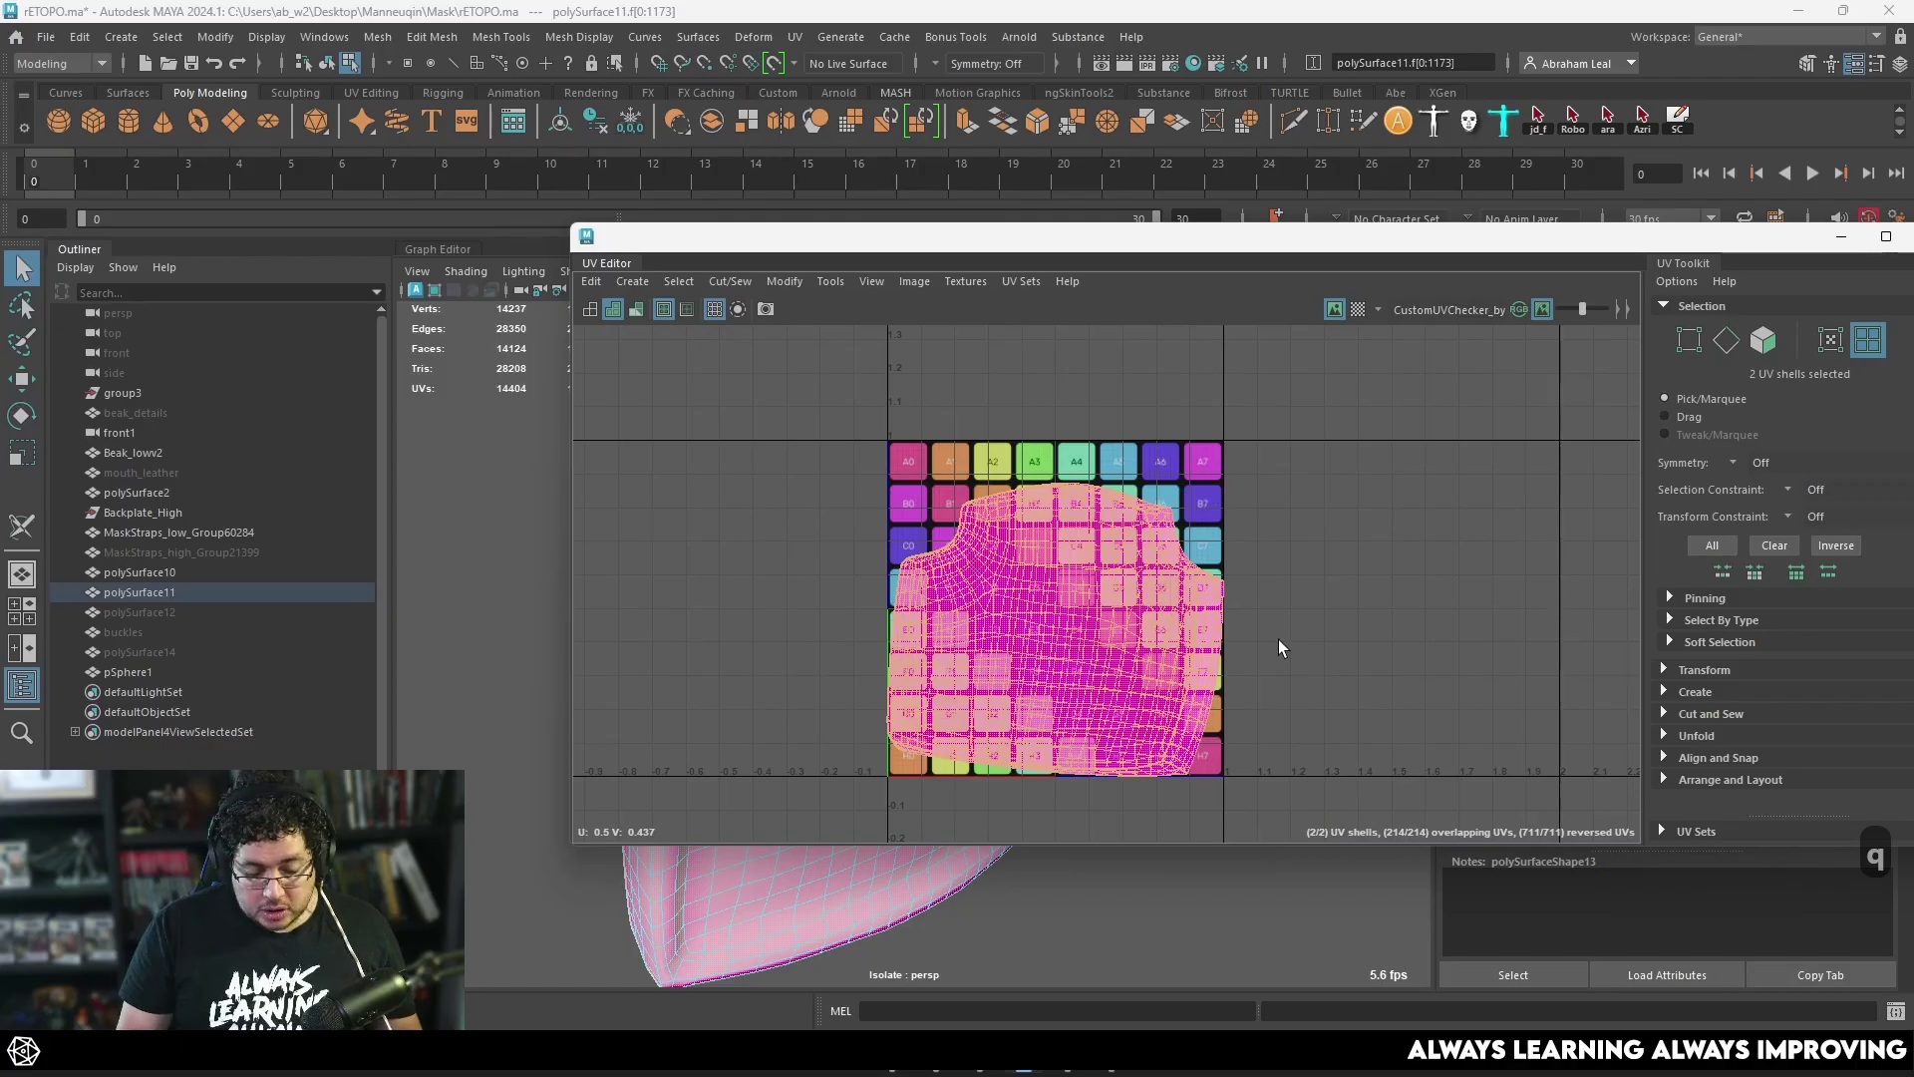
key("ctrl+u")
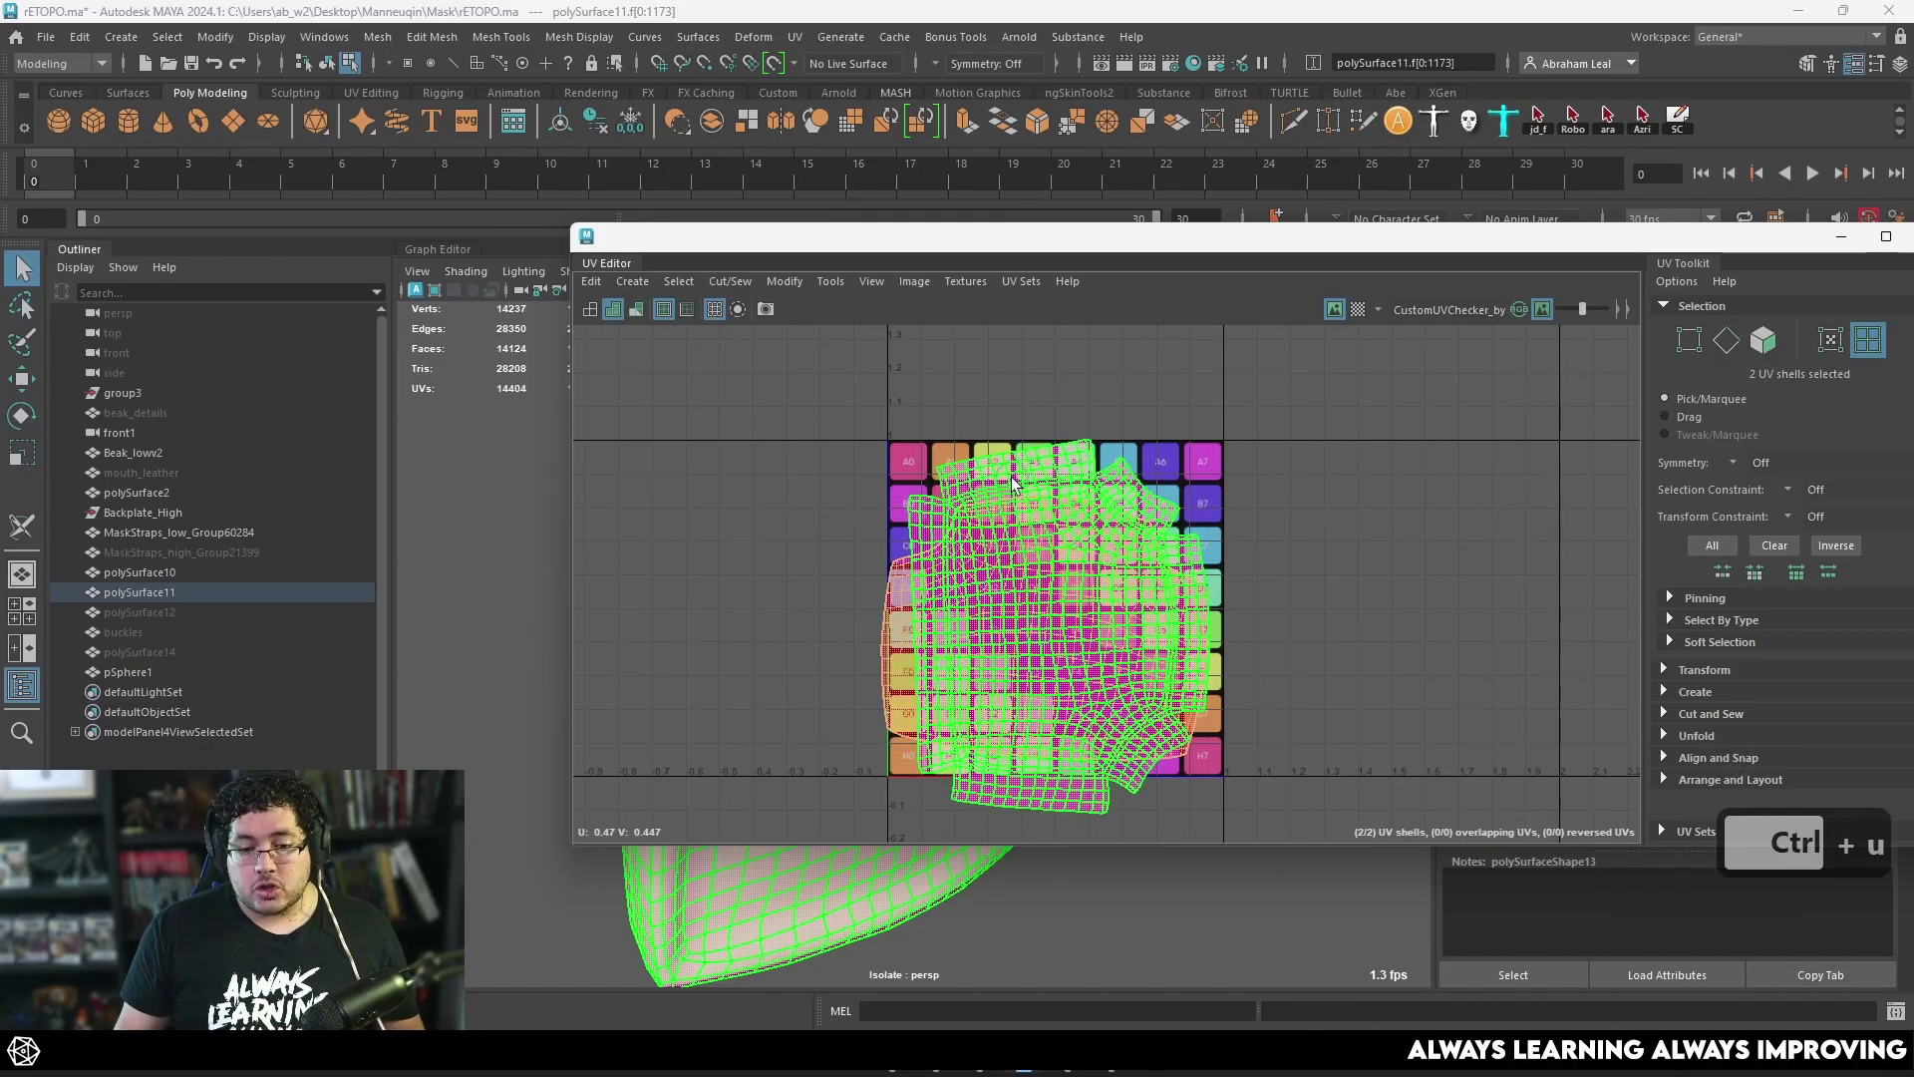
Step: Move the unfolded shell with the rim flaps out of the 0–1 UV tile toward negative U
left_click(1059, 619)
key("w")
left_click_drag(1060, 619, 685, 592)
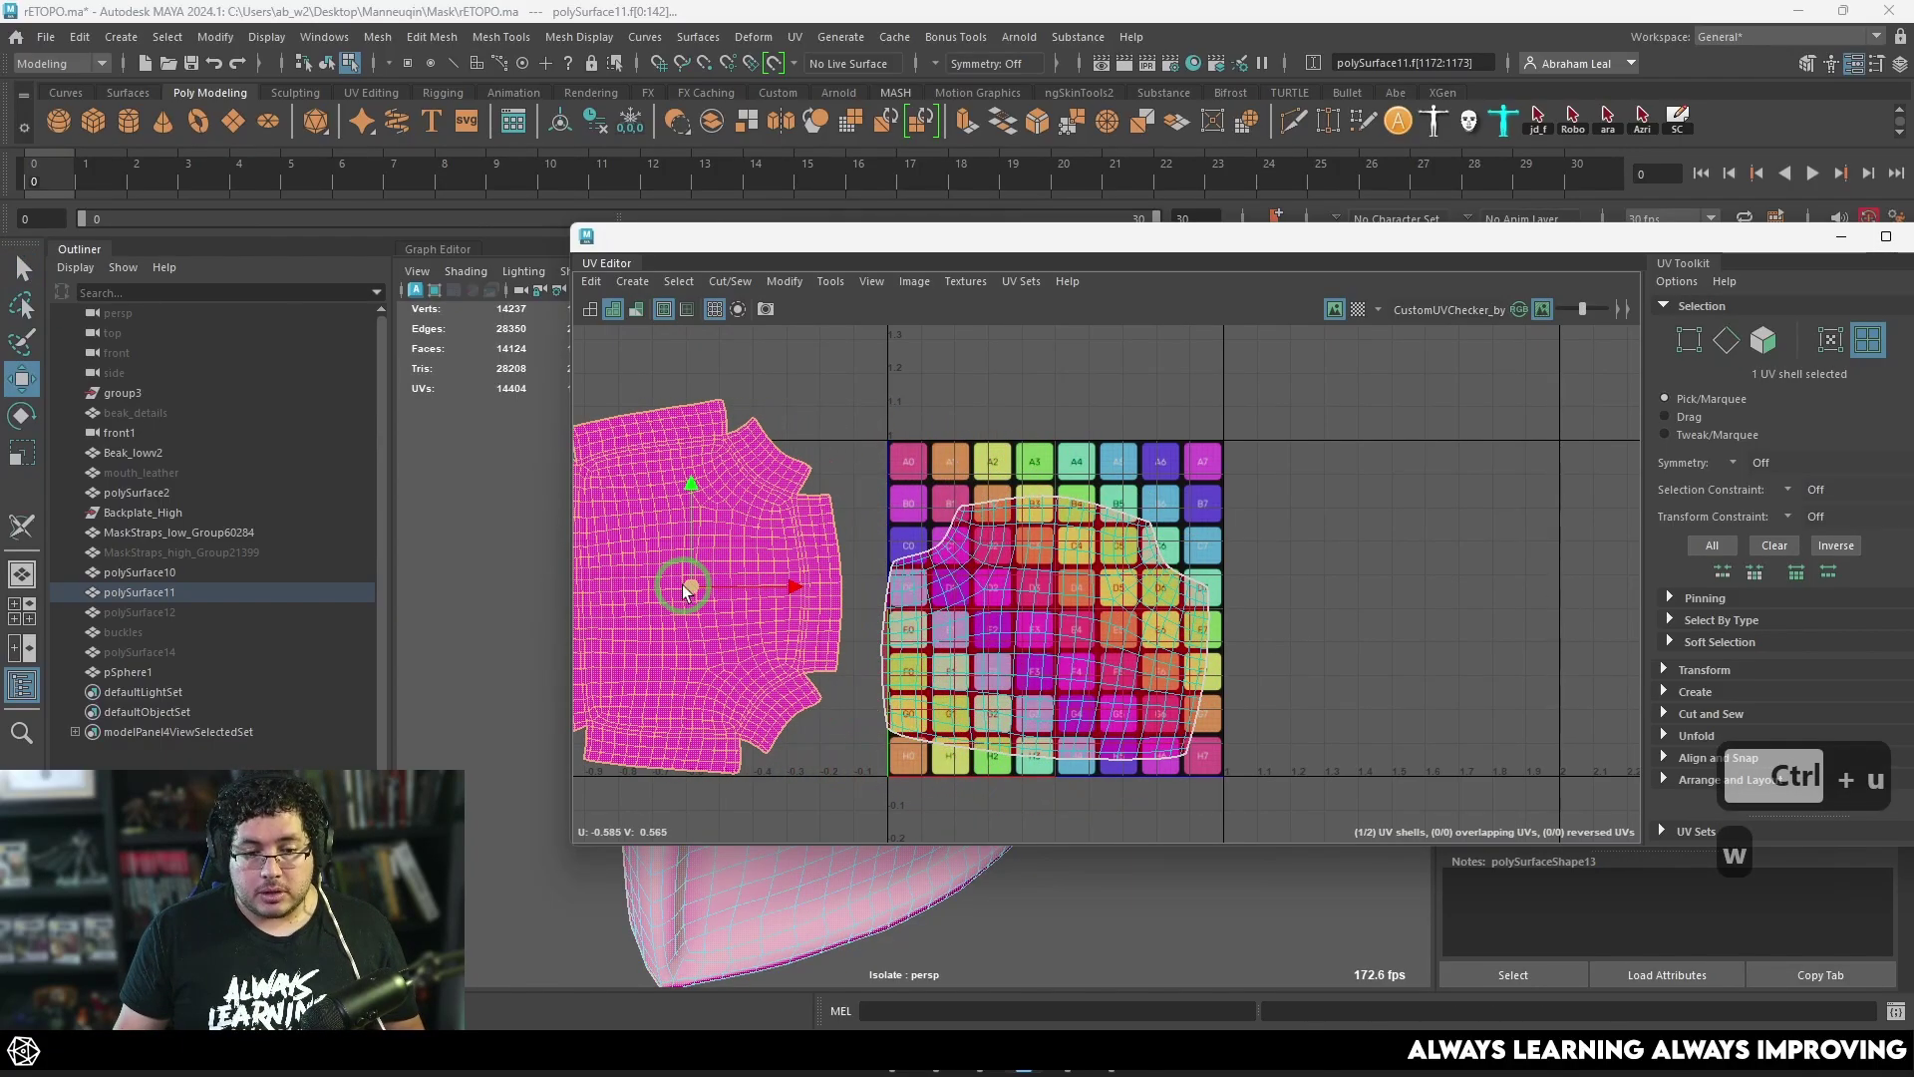
Step: Rotate the unfolded back plate shell with the rim flaps so it stands upright in the UV Editor
middle_click_drag(684, 592, 857, 593, "alt")
key("e")
left_click_drag(948, 538, 834, 536)
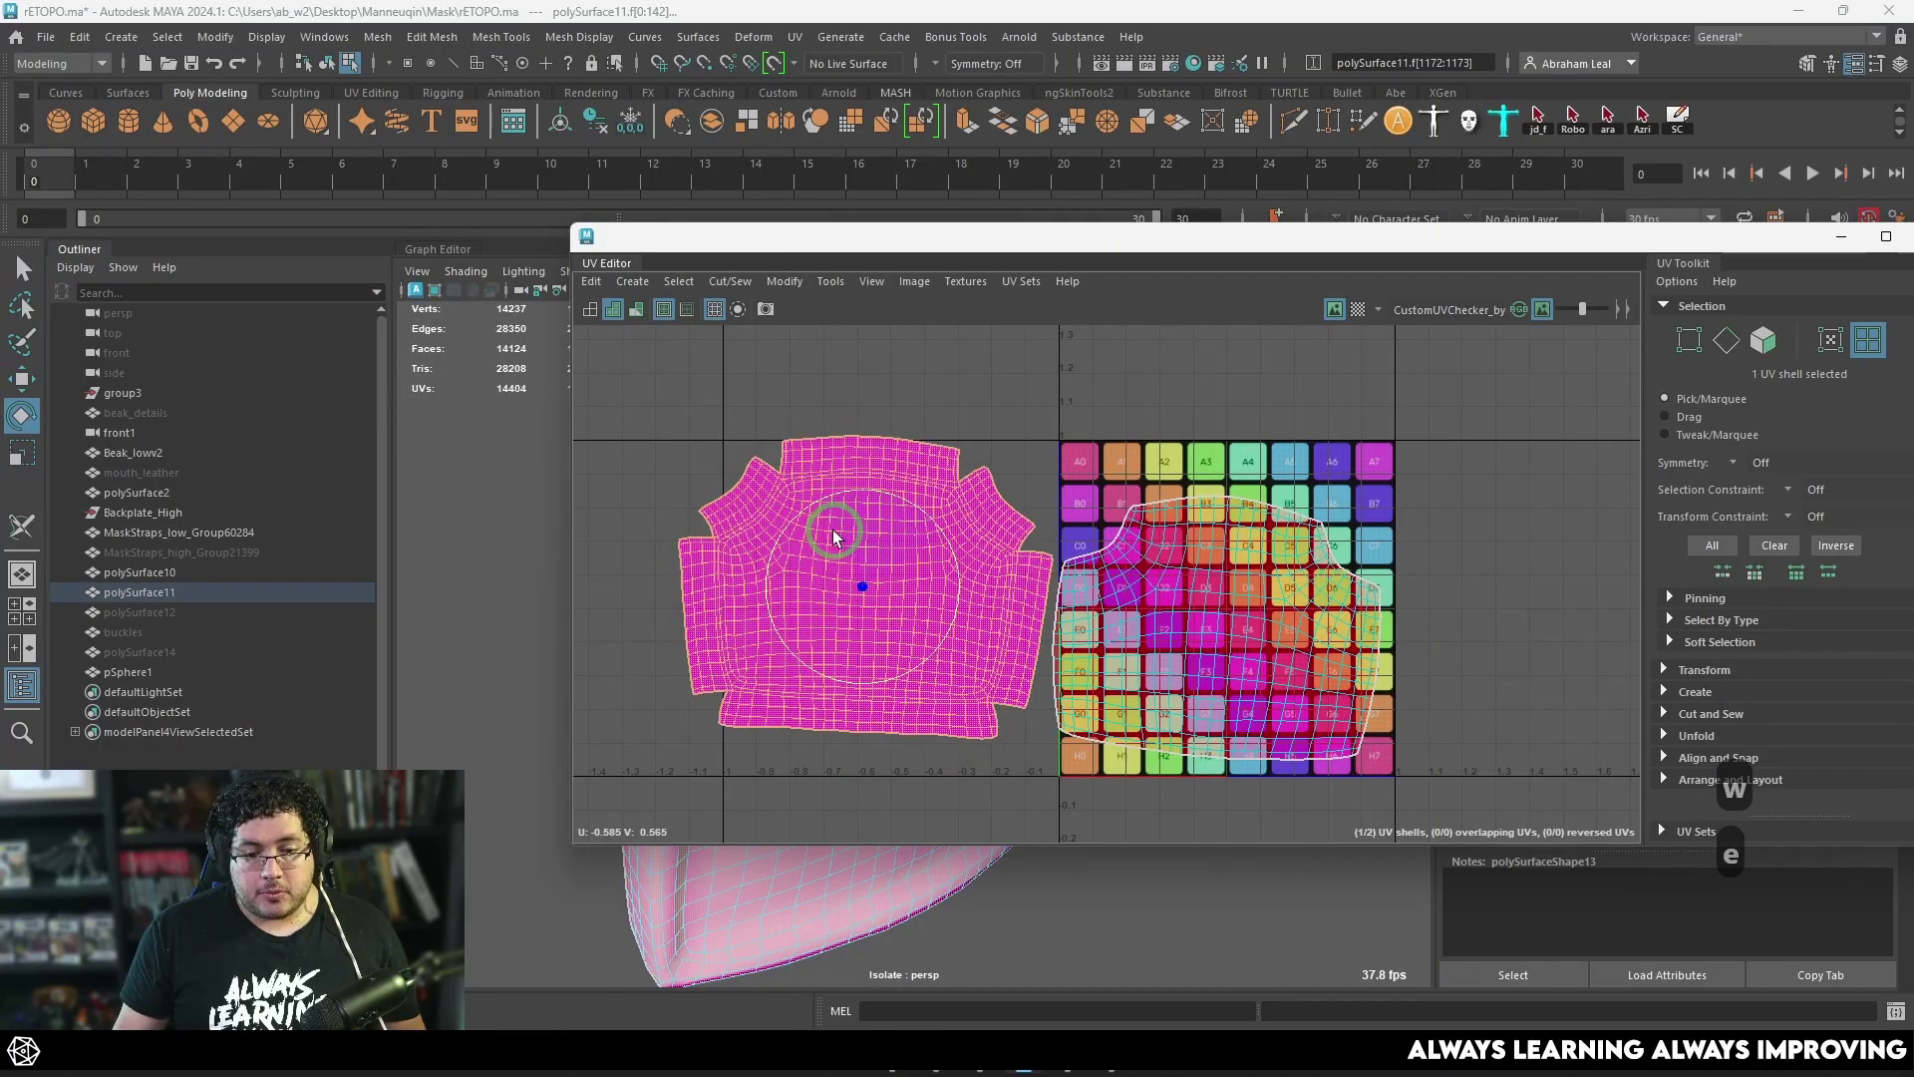
left_click(940, 376)
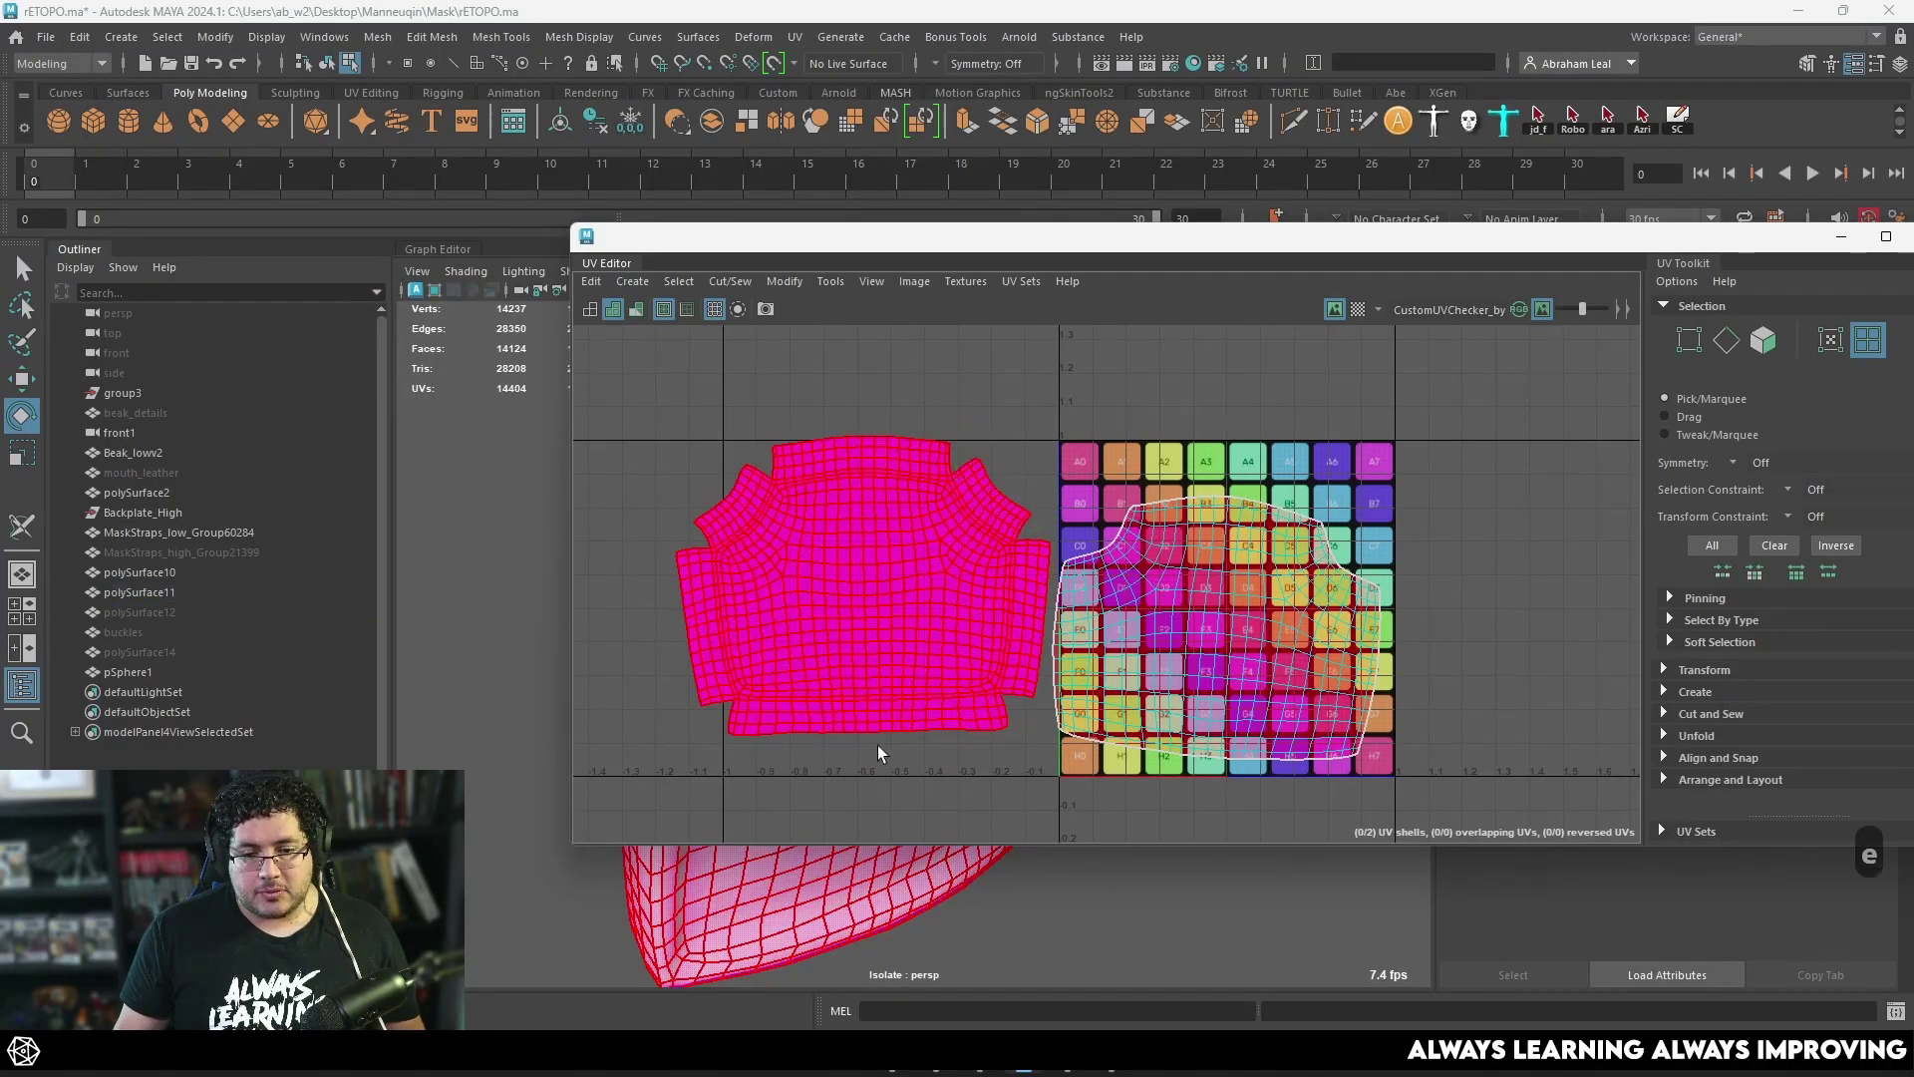
Step: Move the other back plate shell out of the UV tile toward positive U and rotate it slightly to straighten it
left_click(1269, 696)
key("w")
left_click_drag(1236, 638, 1525, 603)
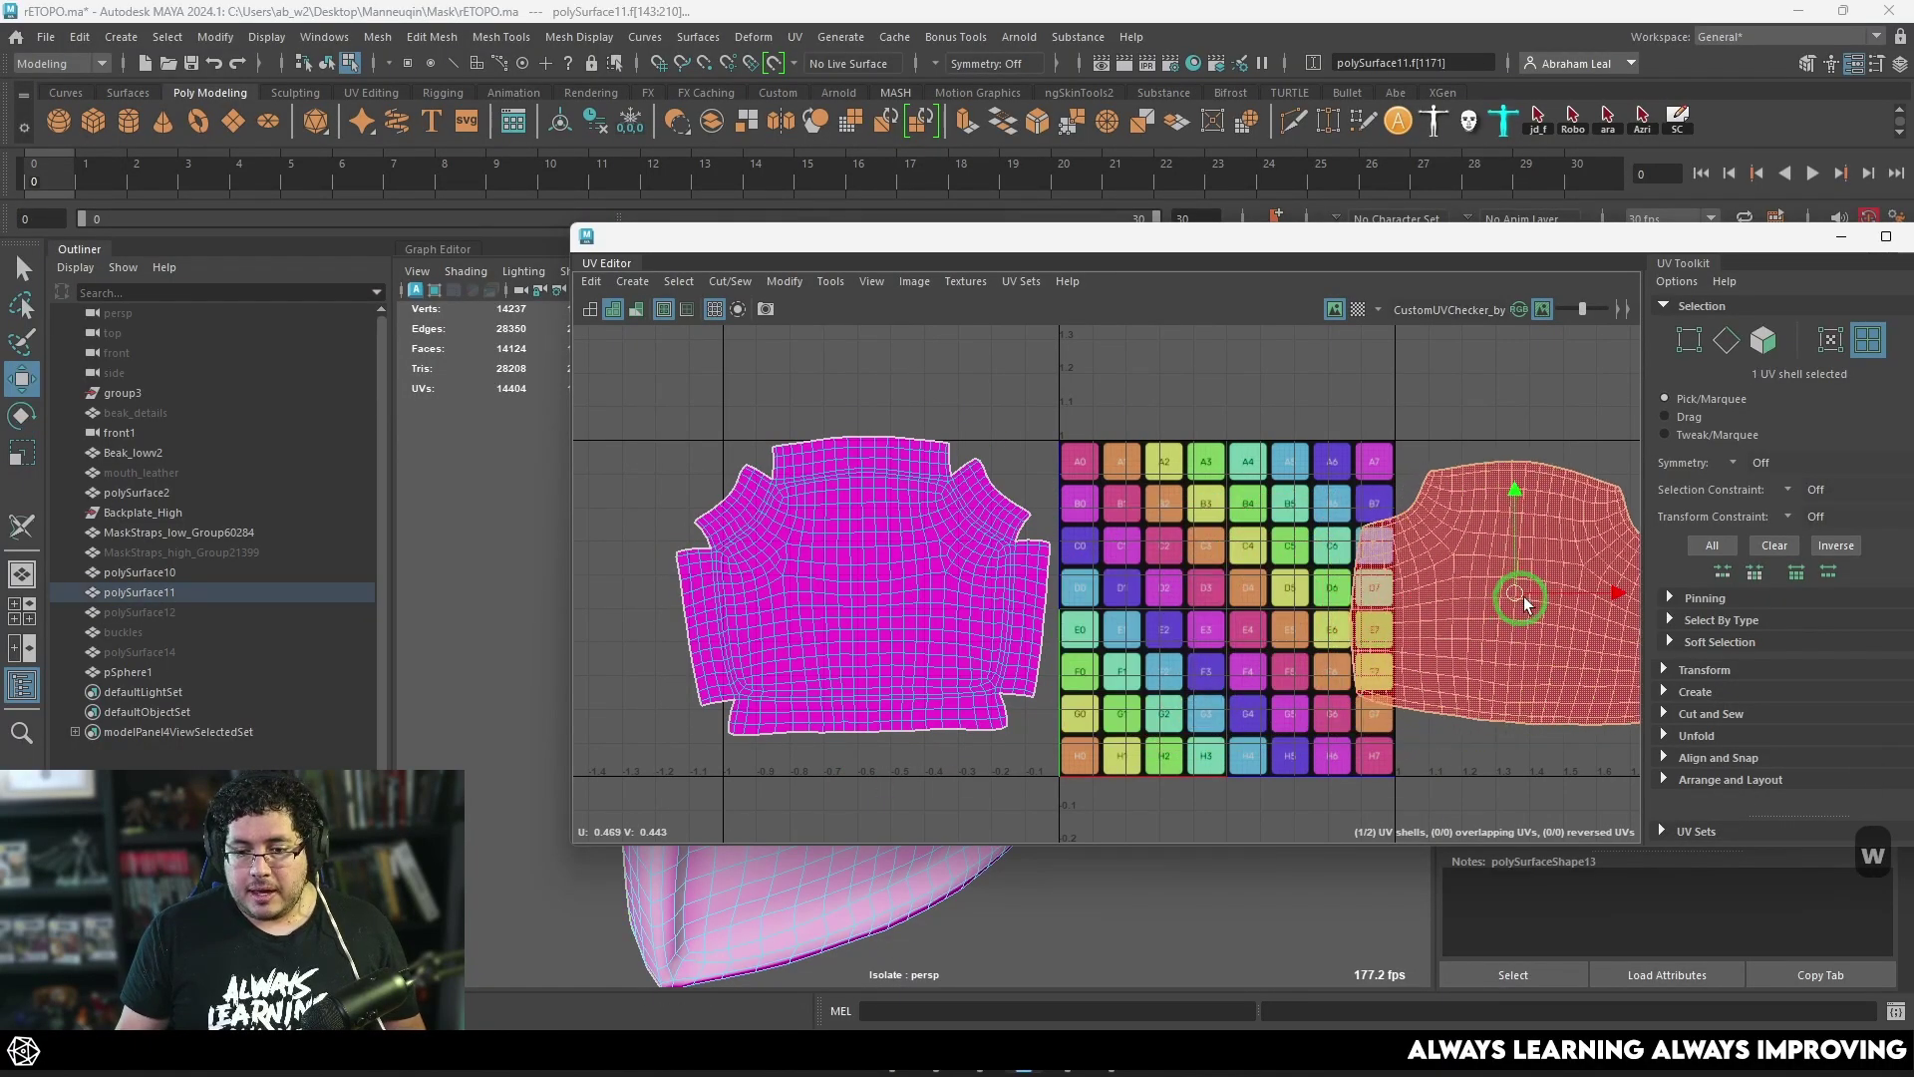
middle_click_drag(1525, 603, 1384, 601, "alt")
left_click_drag(1384, 601, 1434, 559)
key("e")
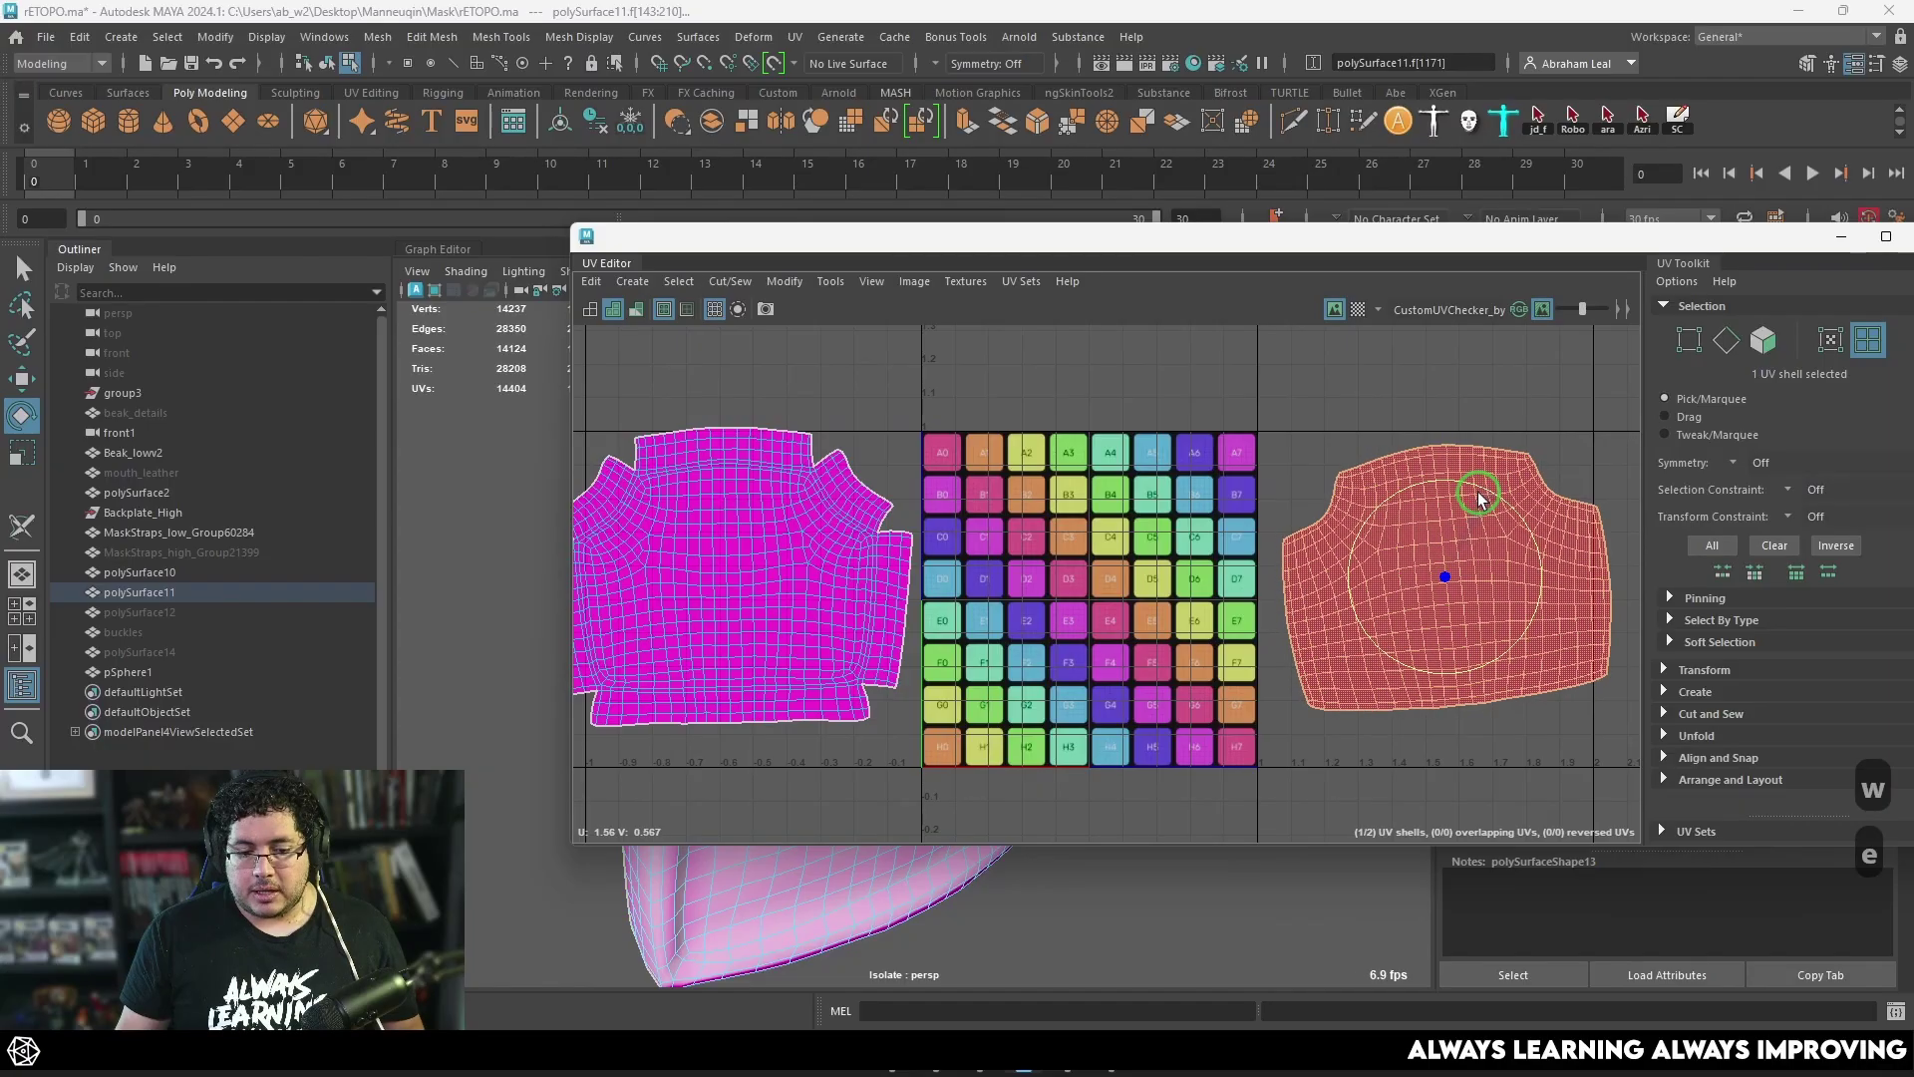
left_click_drag(1479, 499, 1486, 500)
Step: Close the UV Editor, display the checker texture on the back plate and return to object mode
left_click_drag(1725, 244, 1701, 235)
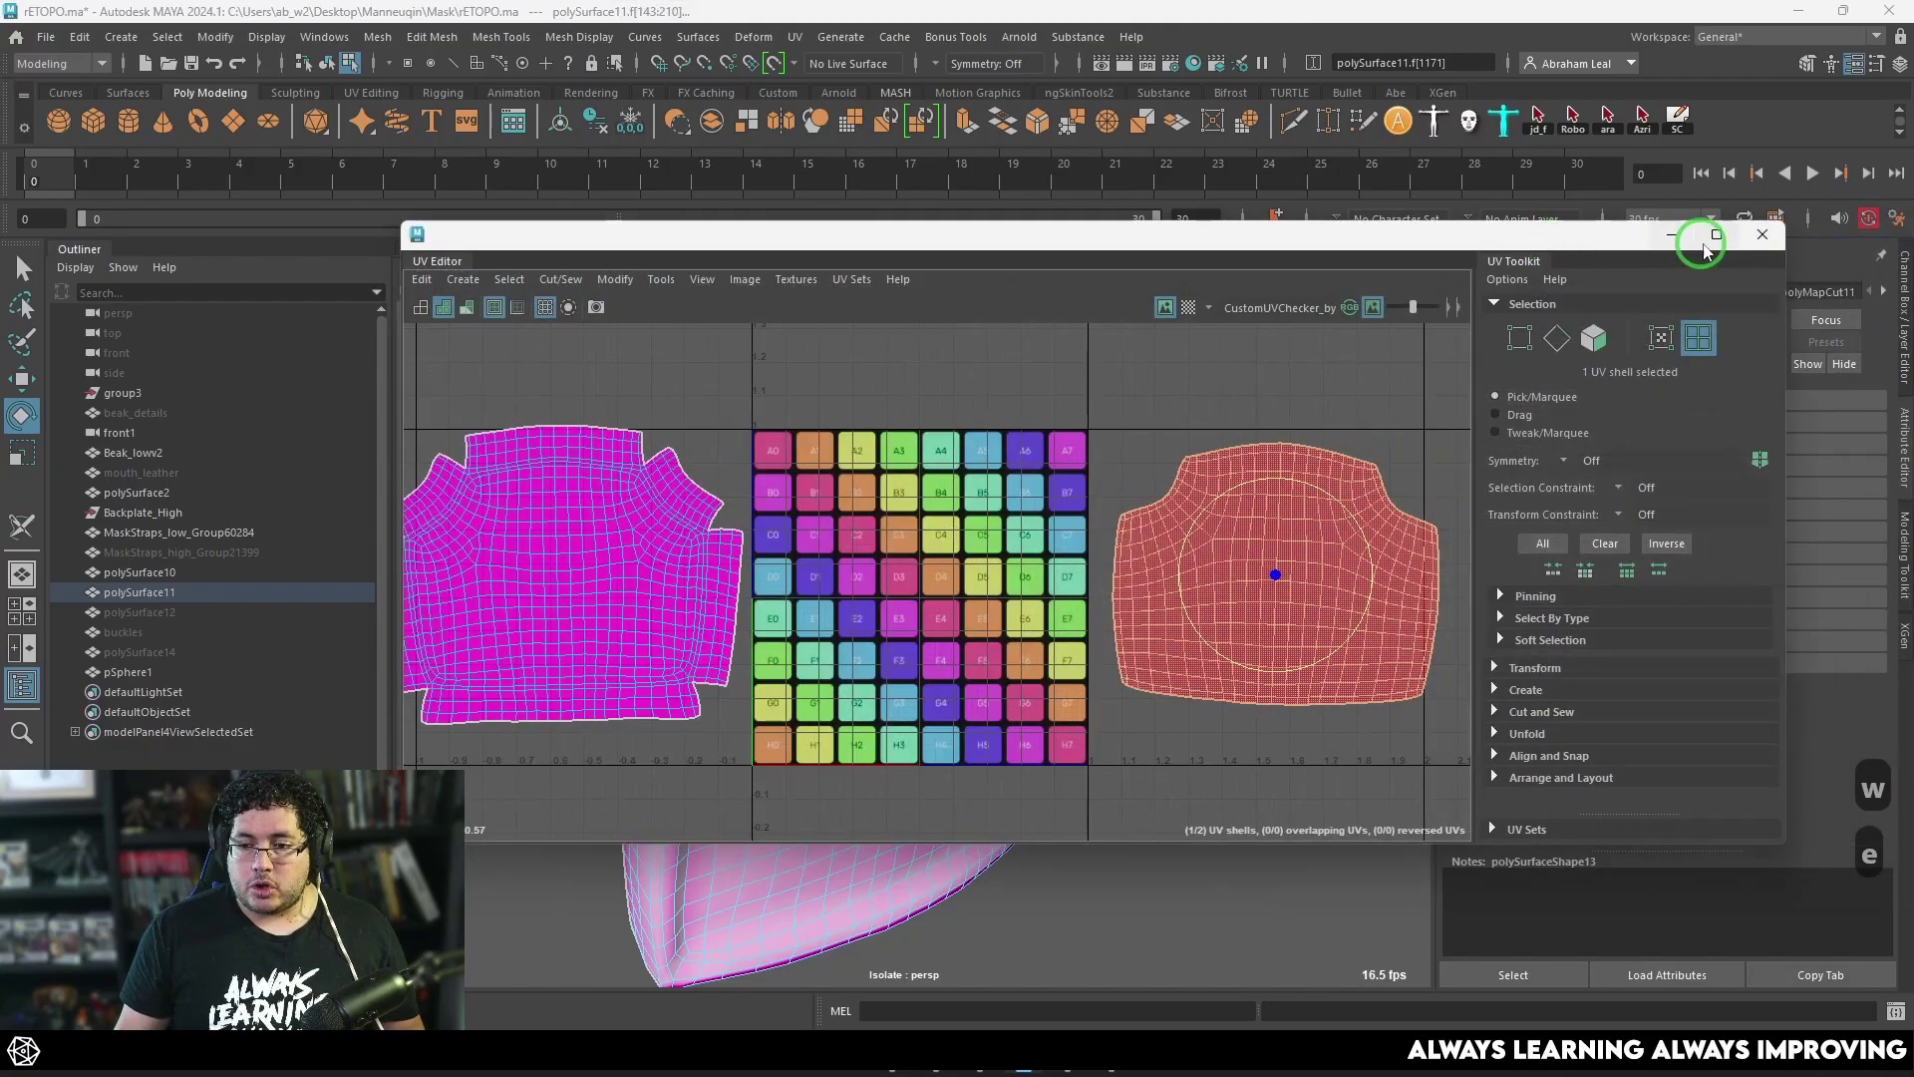
left_click(1756, 237)
left_click(1179, 445)
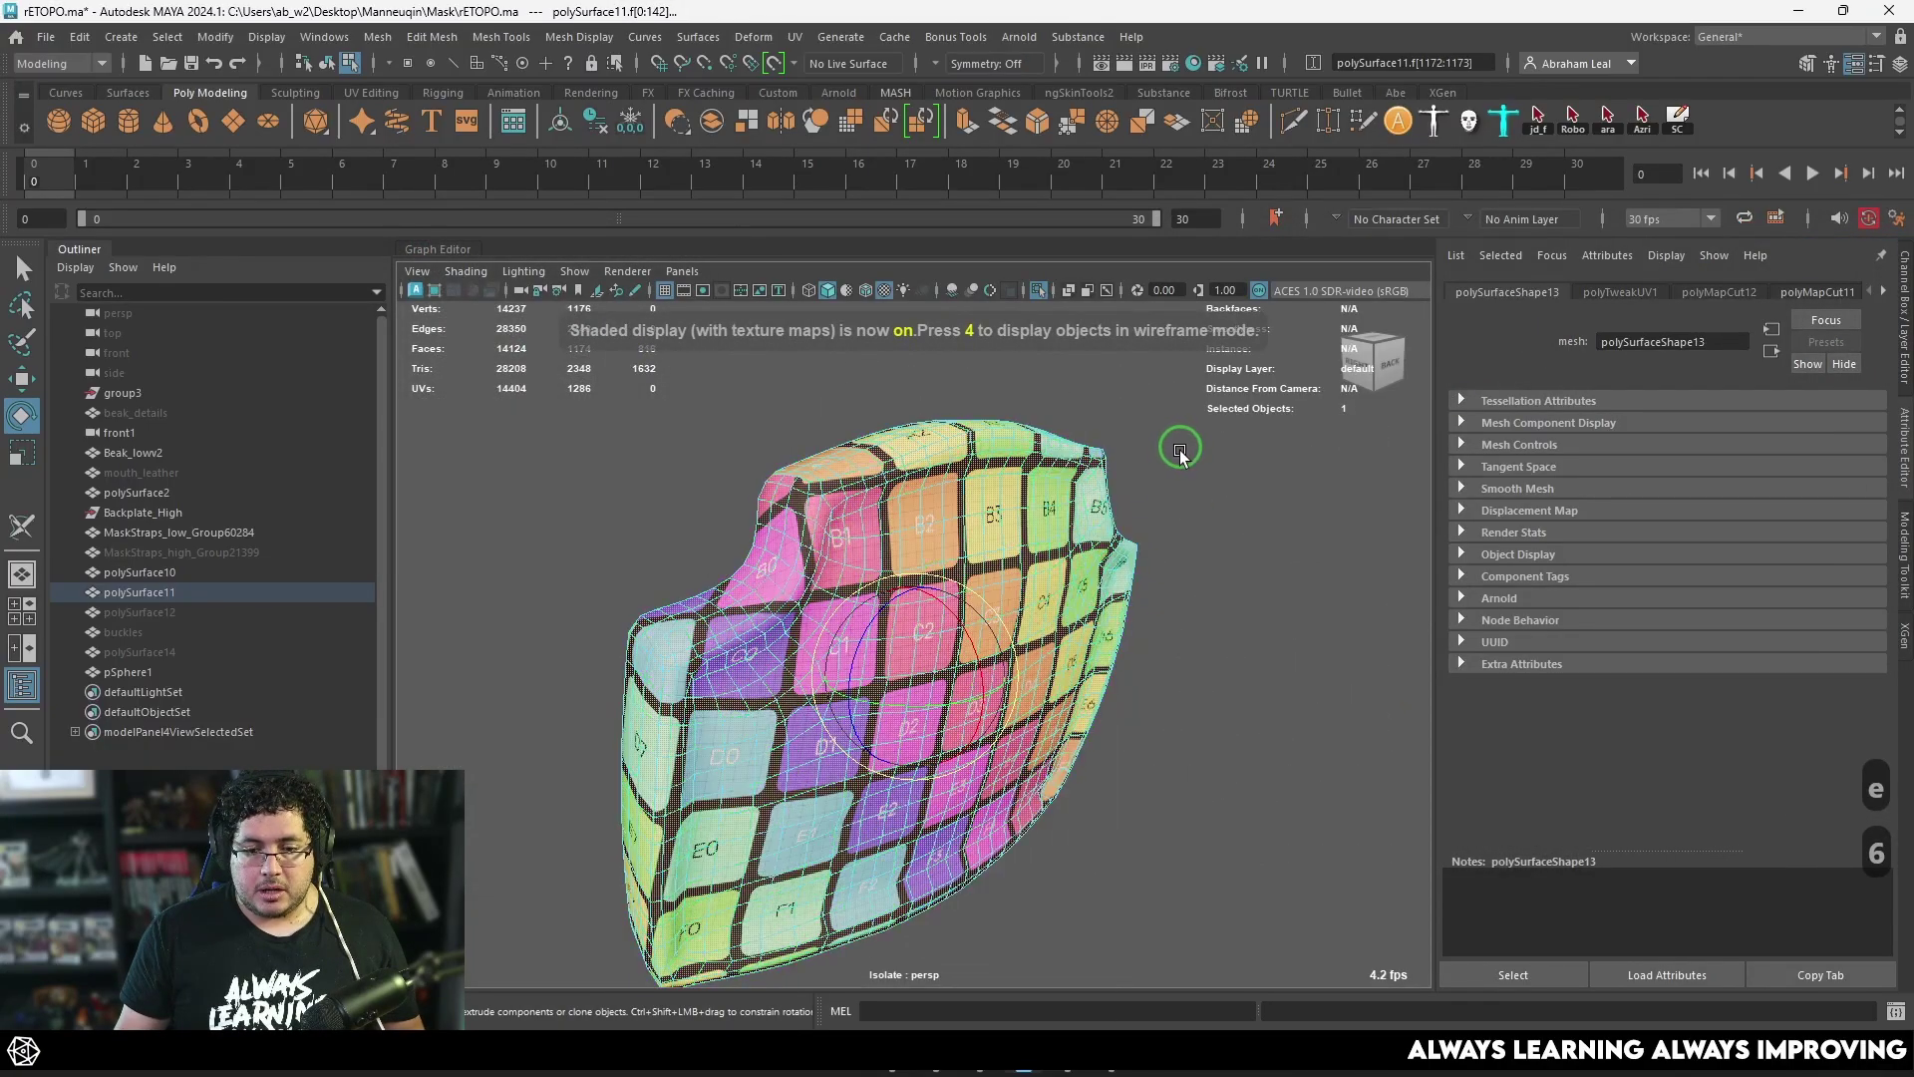
mouse_move(1286, 531)
left_mouse_down("alt")
mouse_move(1290, 504)
mouse_move(1251, 551)
mouse_move(1265, 512)
left_mouse_up("alt")
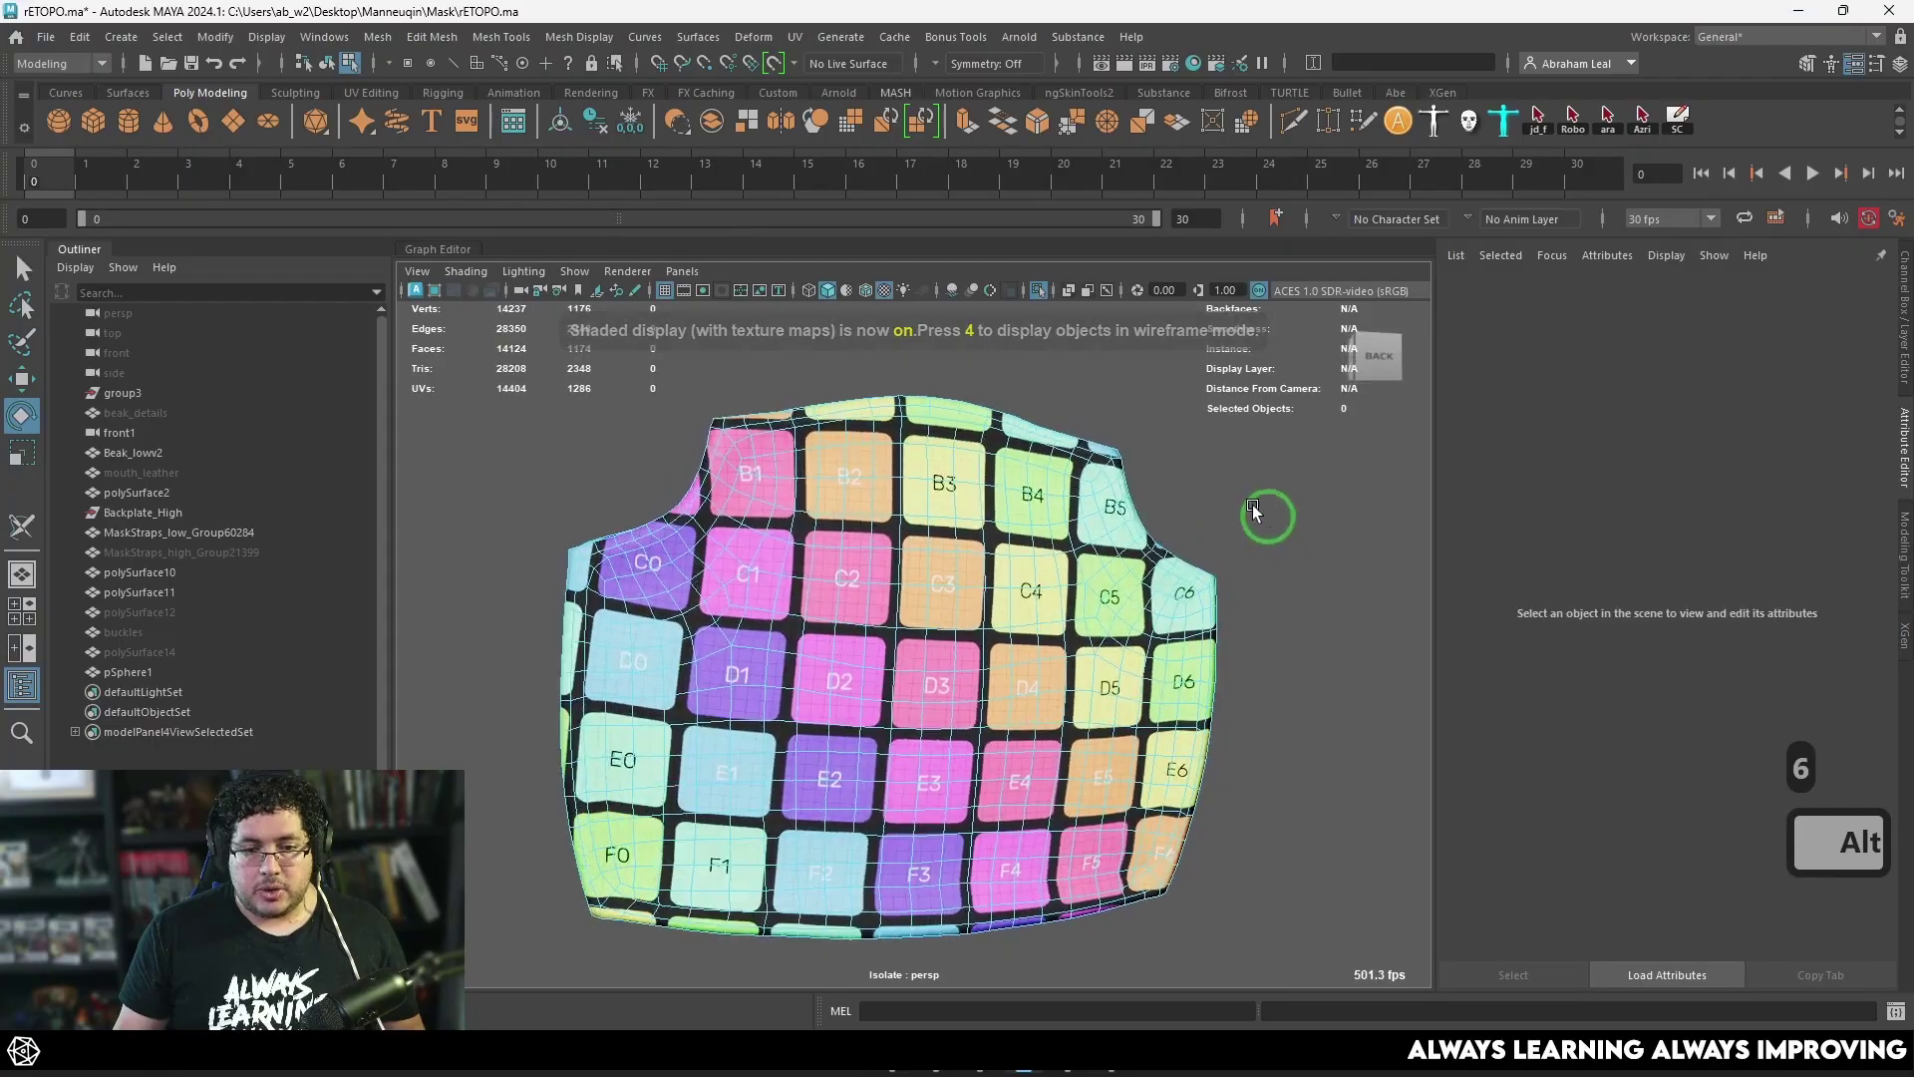
right_click_drag(982, 463, 1097, 415)
Step: Examine the checker pattern for stretching and visible seams across the back plate's faces and rim
left_click_drag(1163, 415, 1128, 529, "alt")
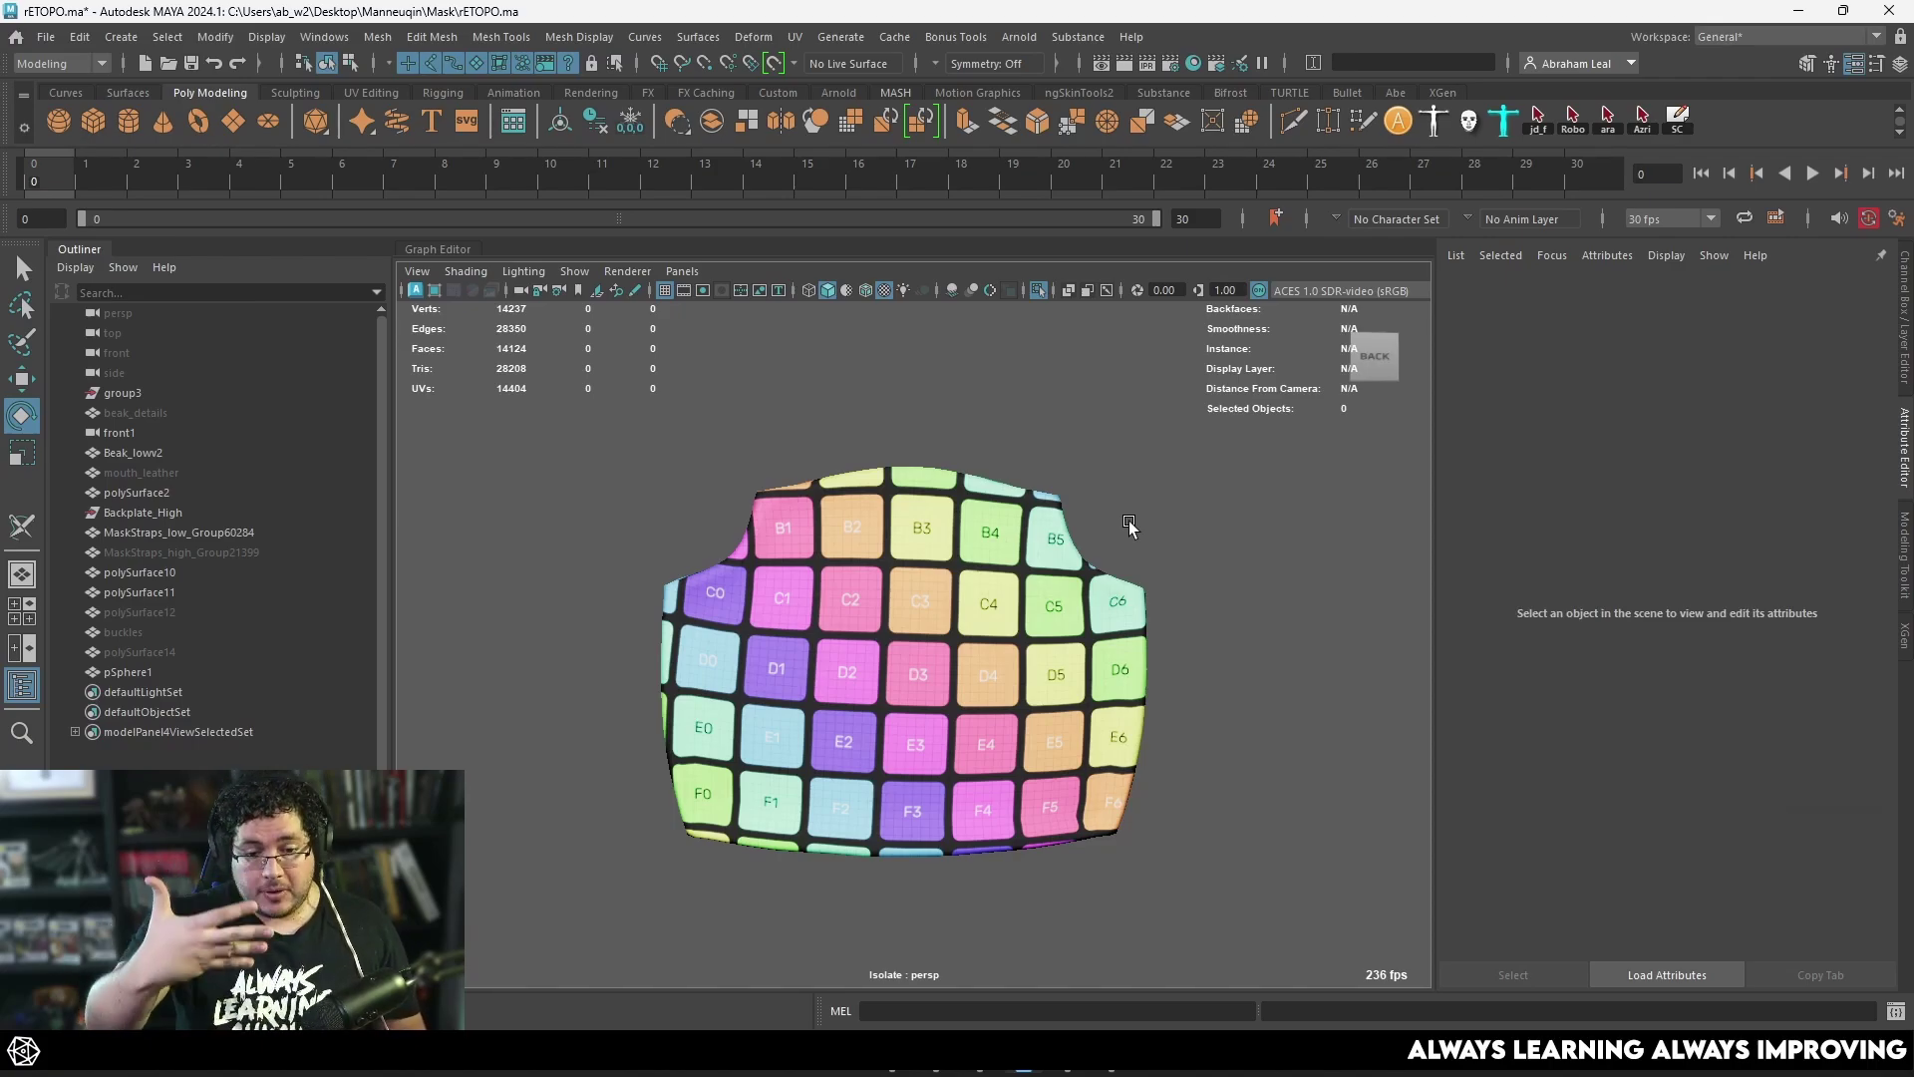
left_click_drag(1131, 524, 997, 518, "alt")
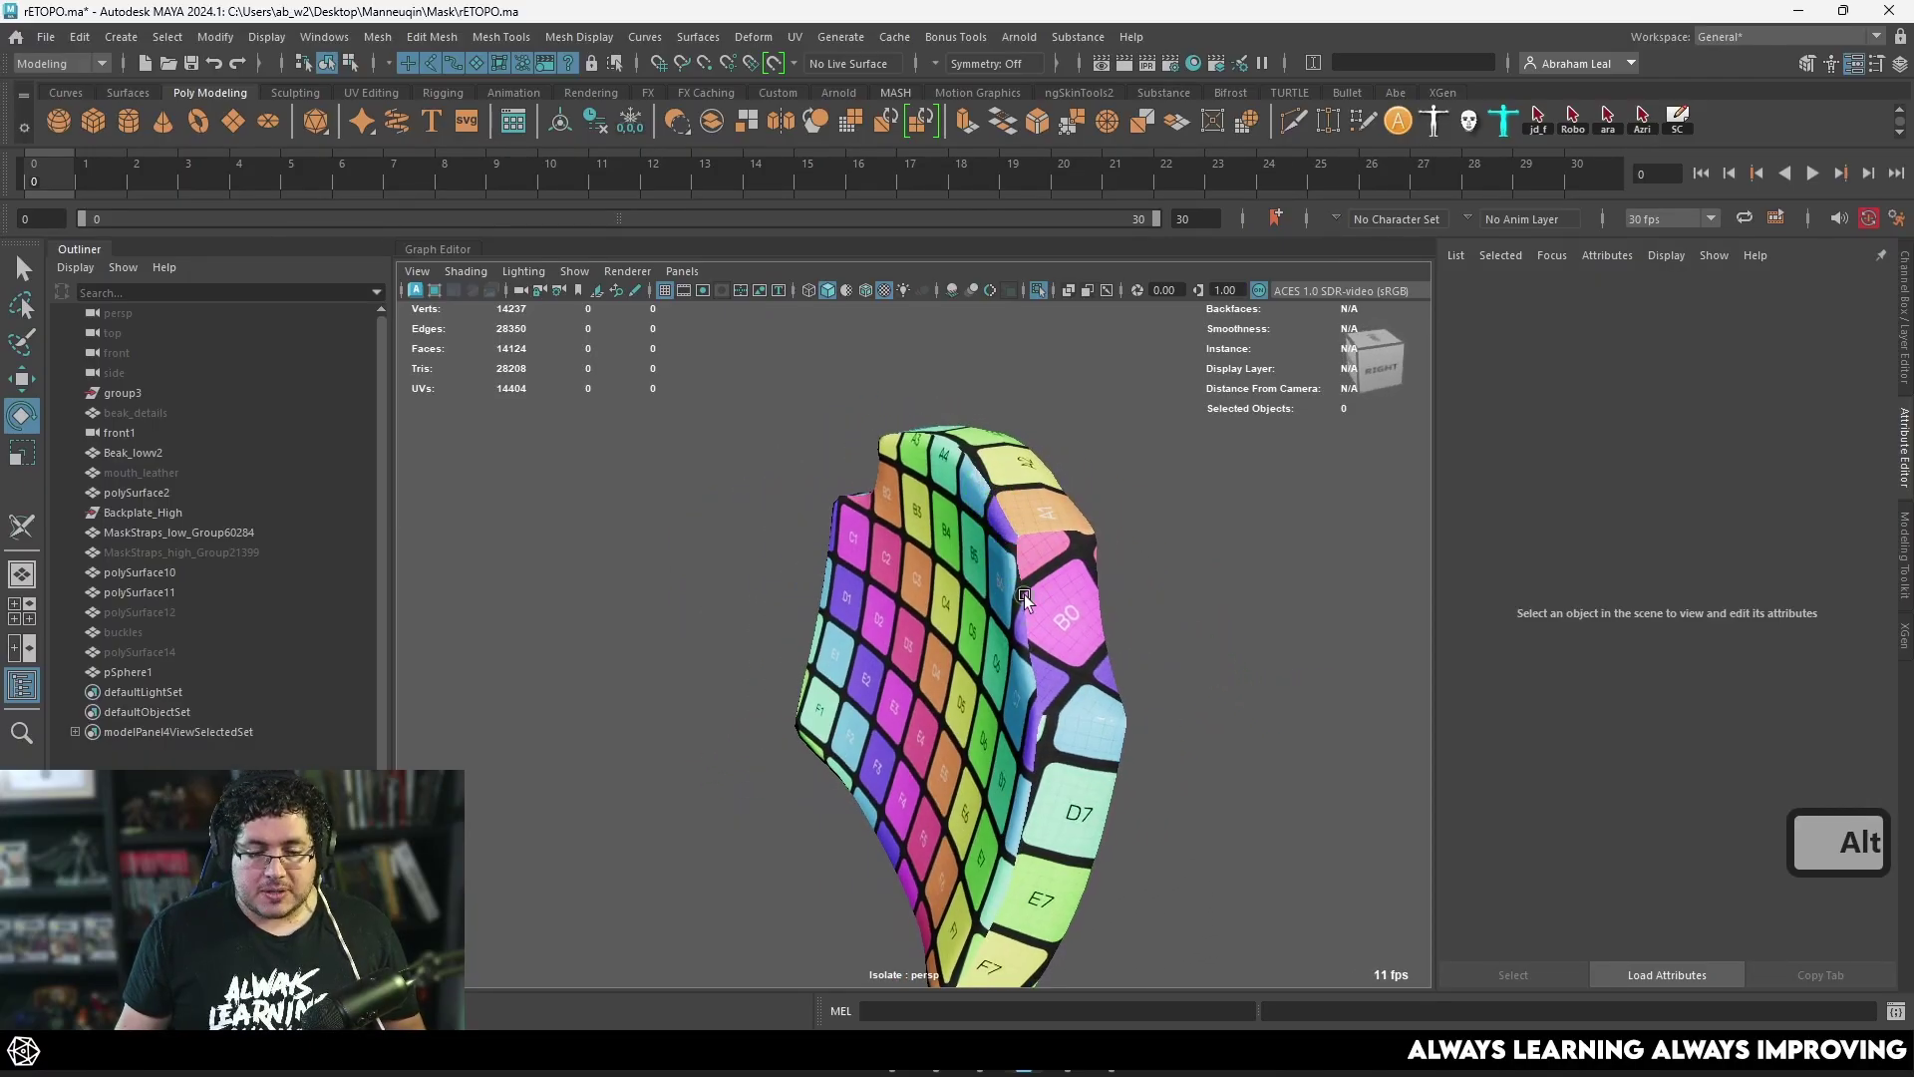
left_click_drag(1025, 596, 997, 504, "alt")
left_click_drag(1029, 618, 804, 547, "alt")
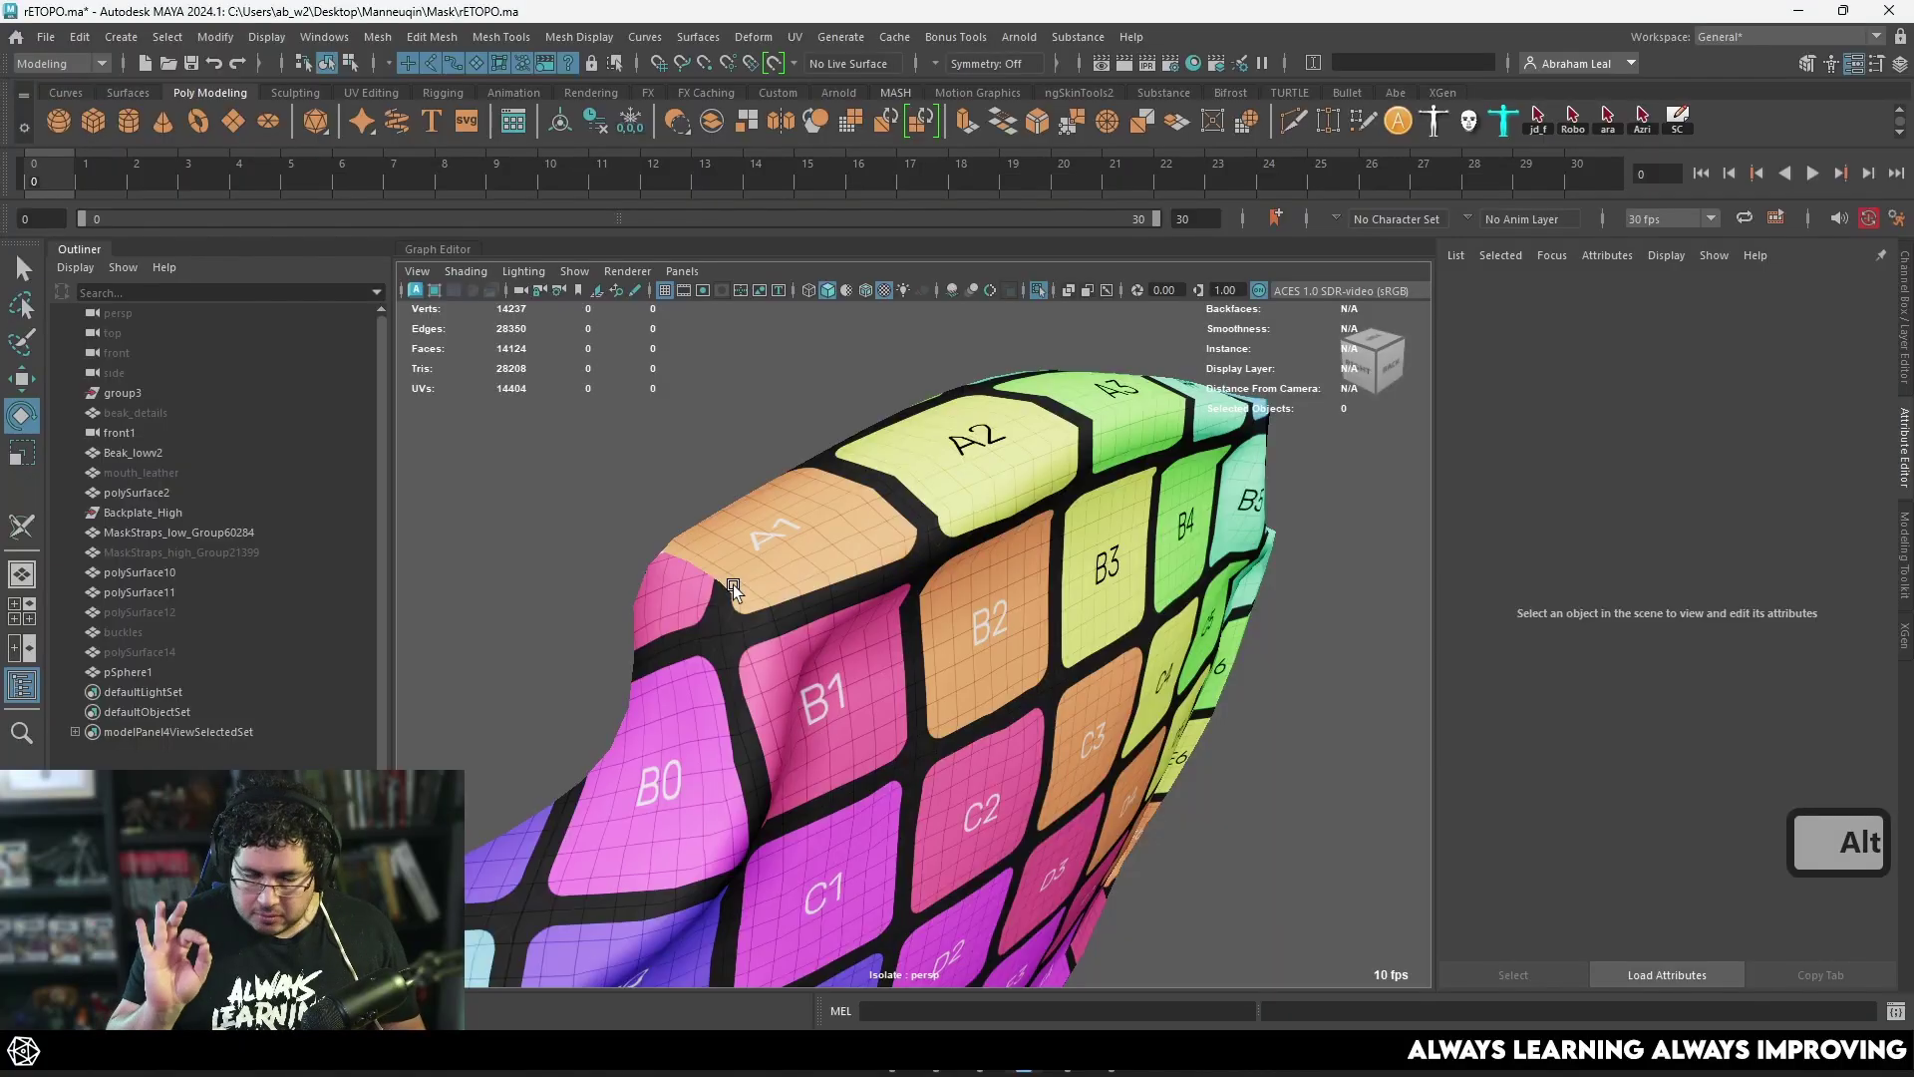
scroll(772, 548, "down", 6)
left_click_drag(959, 646, 1080, 698, "alt")
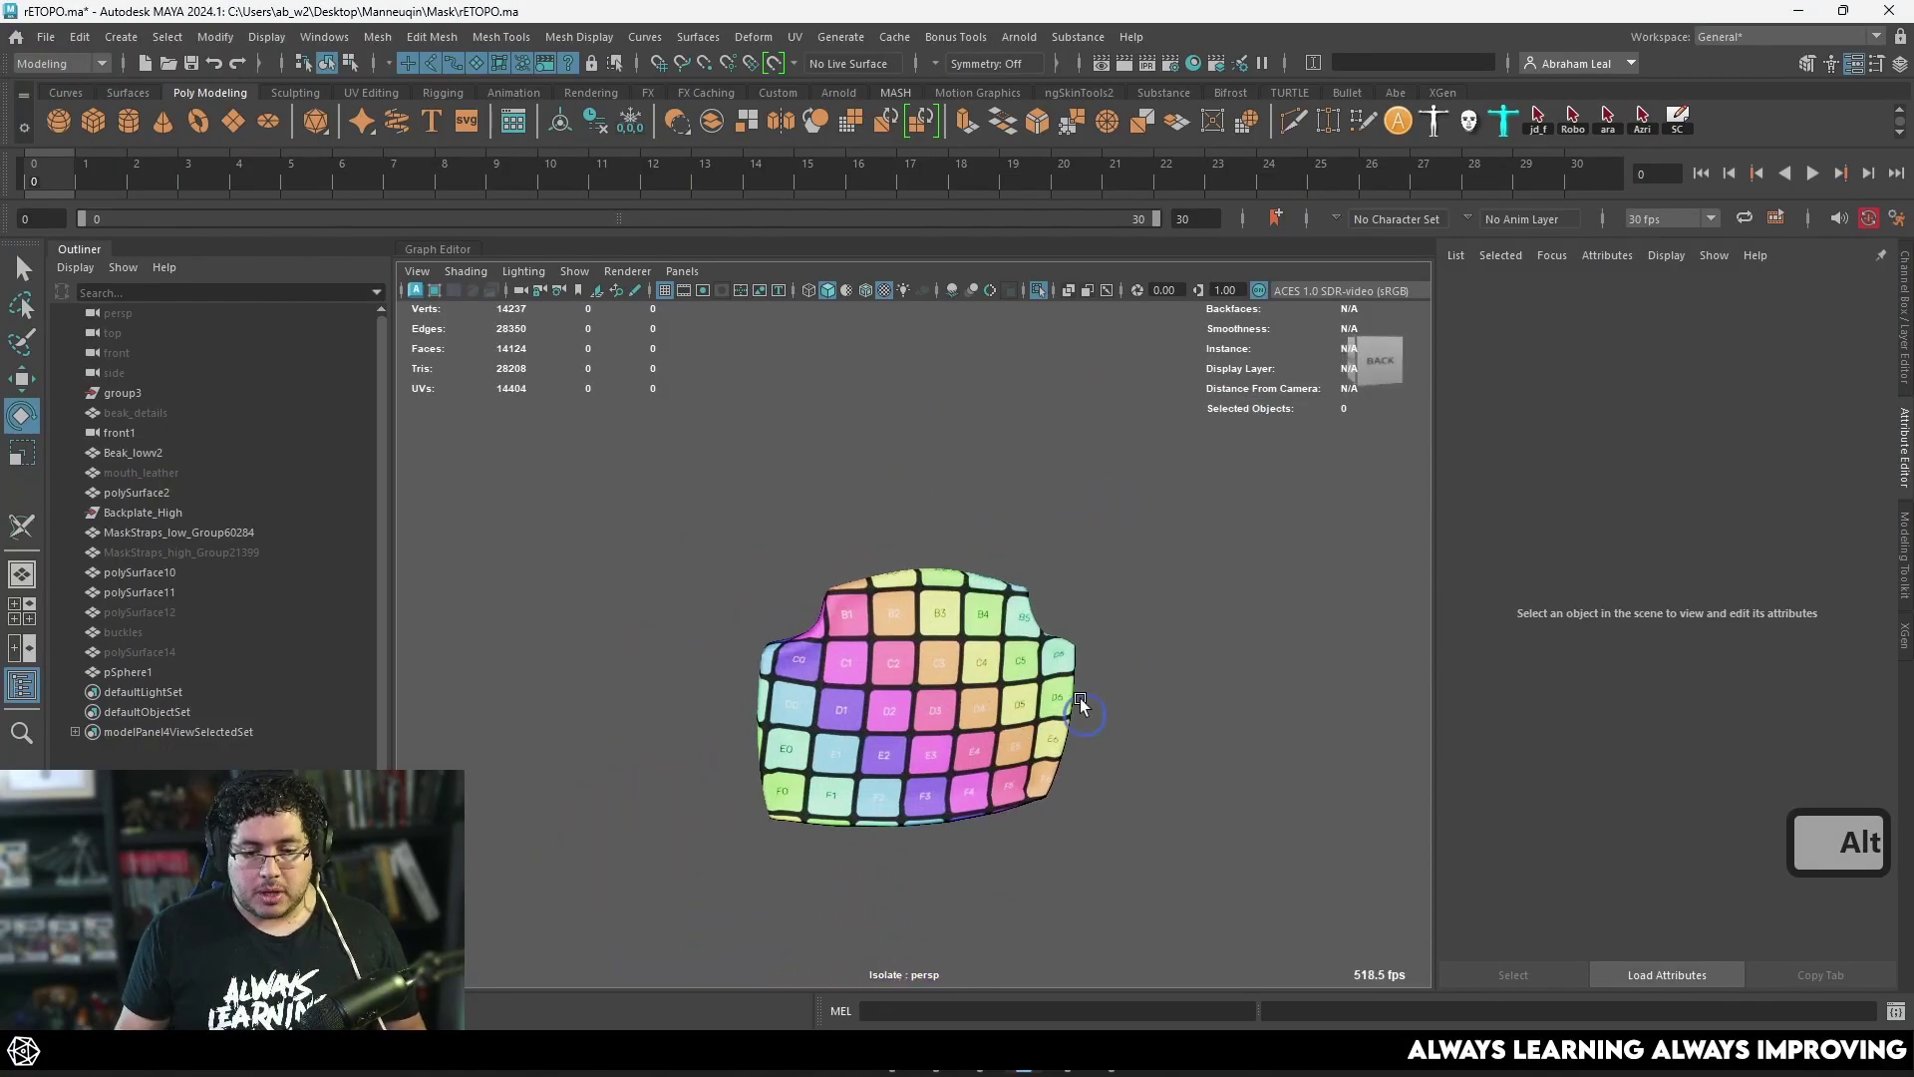
Step: Bring back the full mask, select the MaskStraps_low_Group60284 straps and isolate them
left_click_drag(937, 638, 955, 650, "alt")
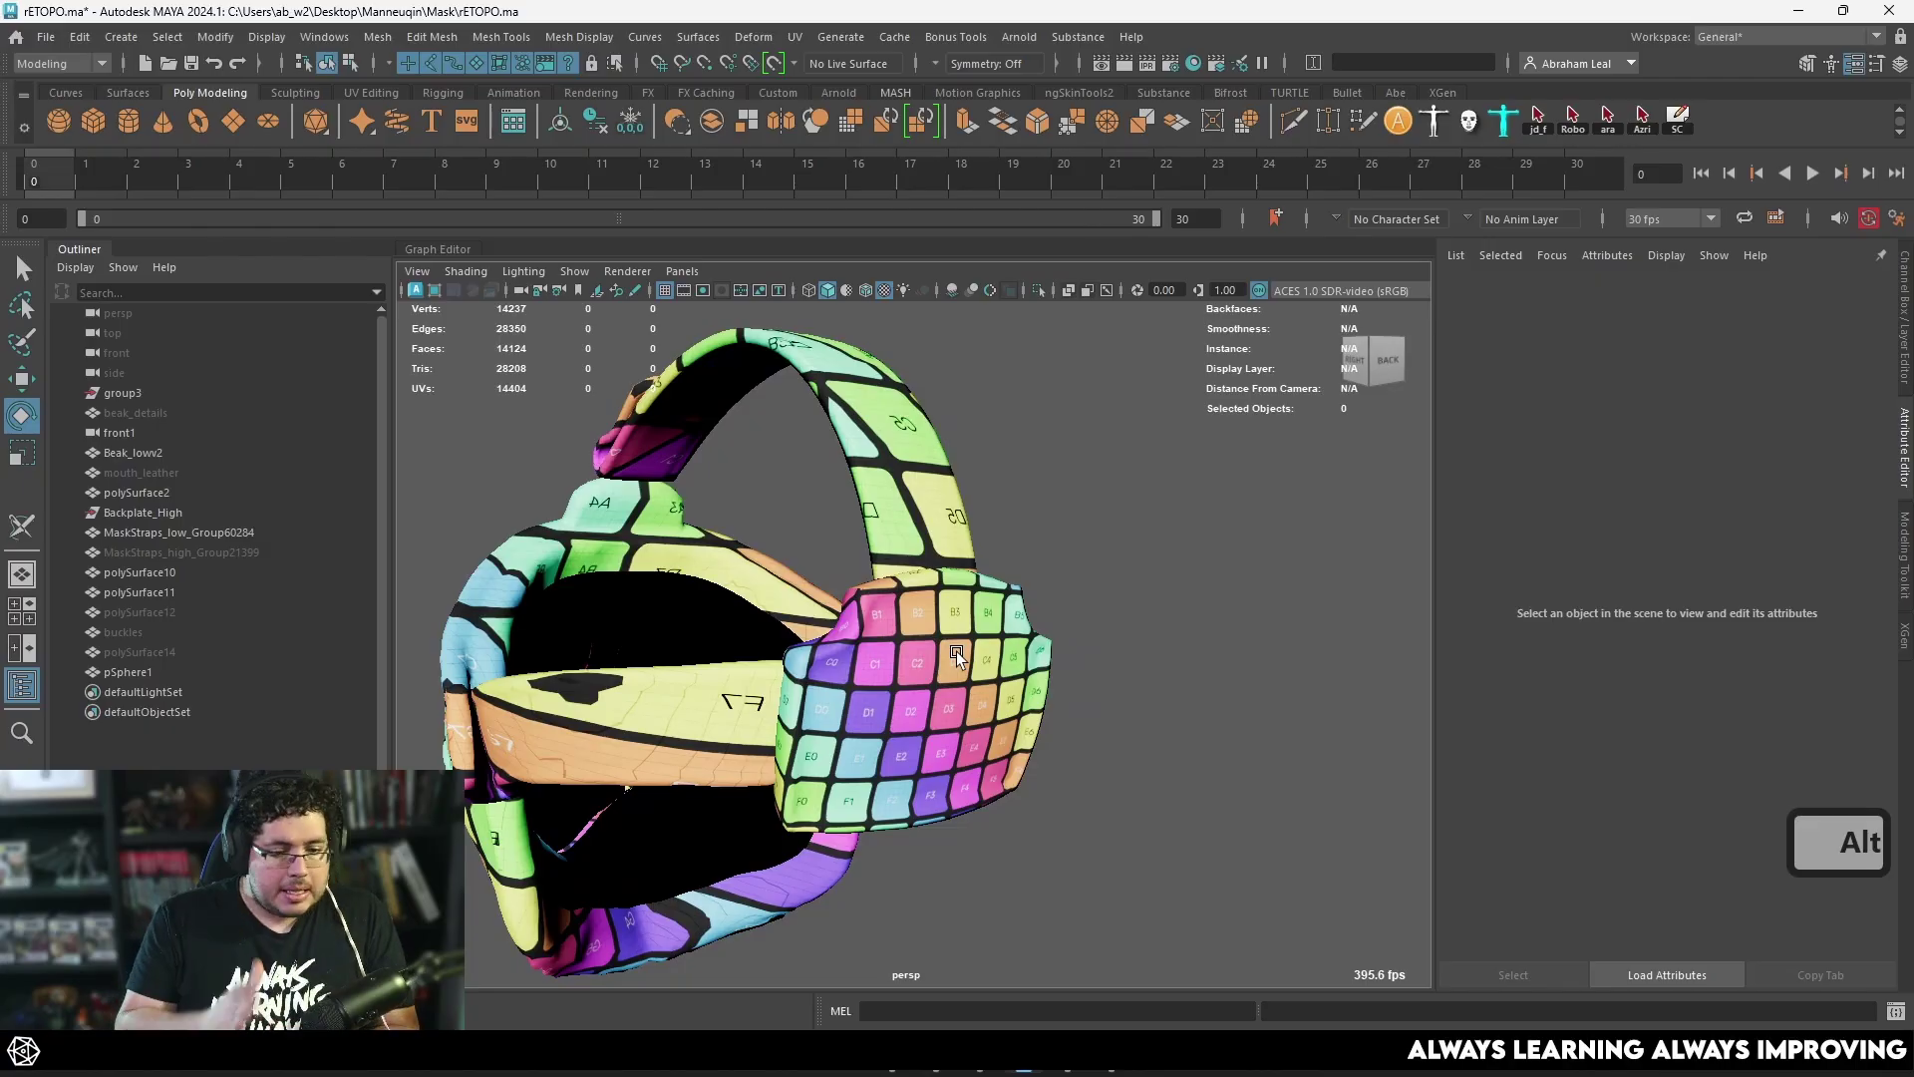
left_click(882, 518)
left_click_drag(882, 519, 894, 289, "alt")
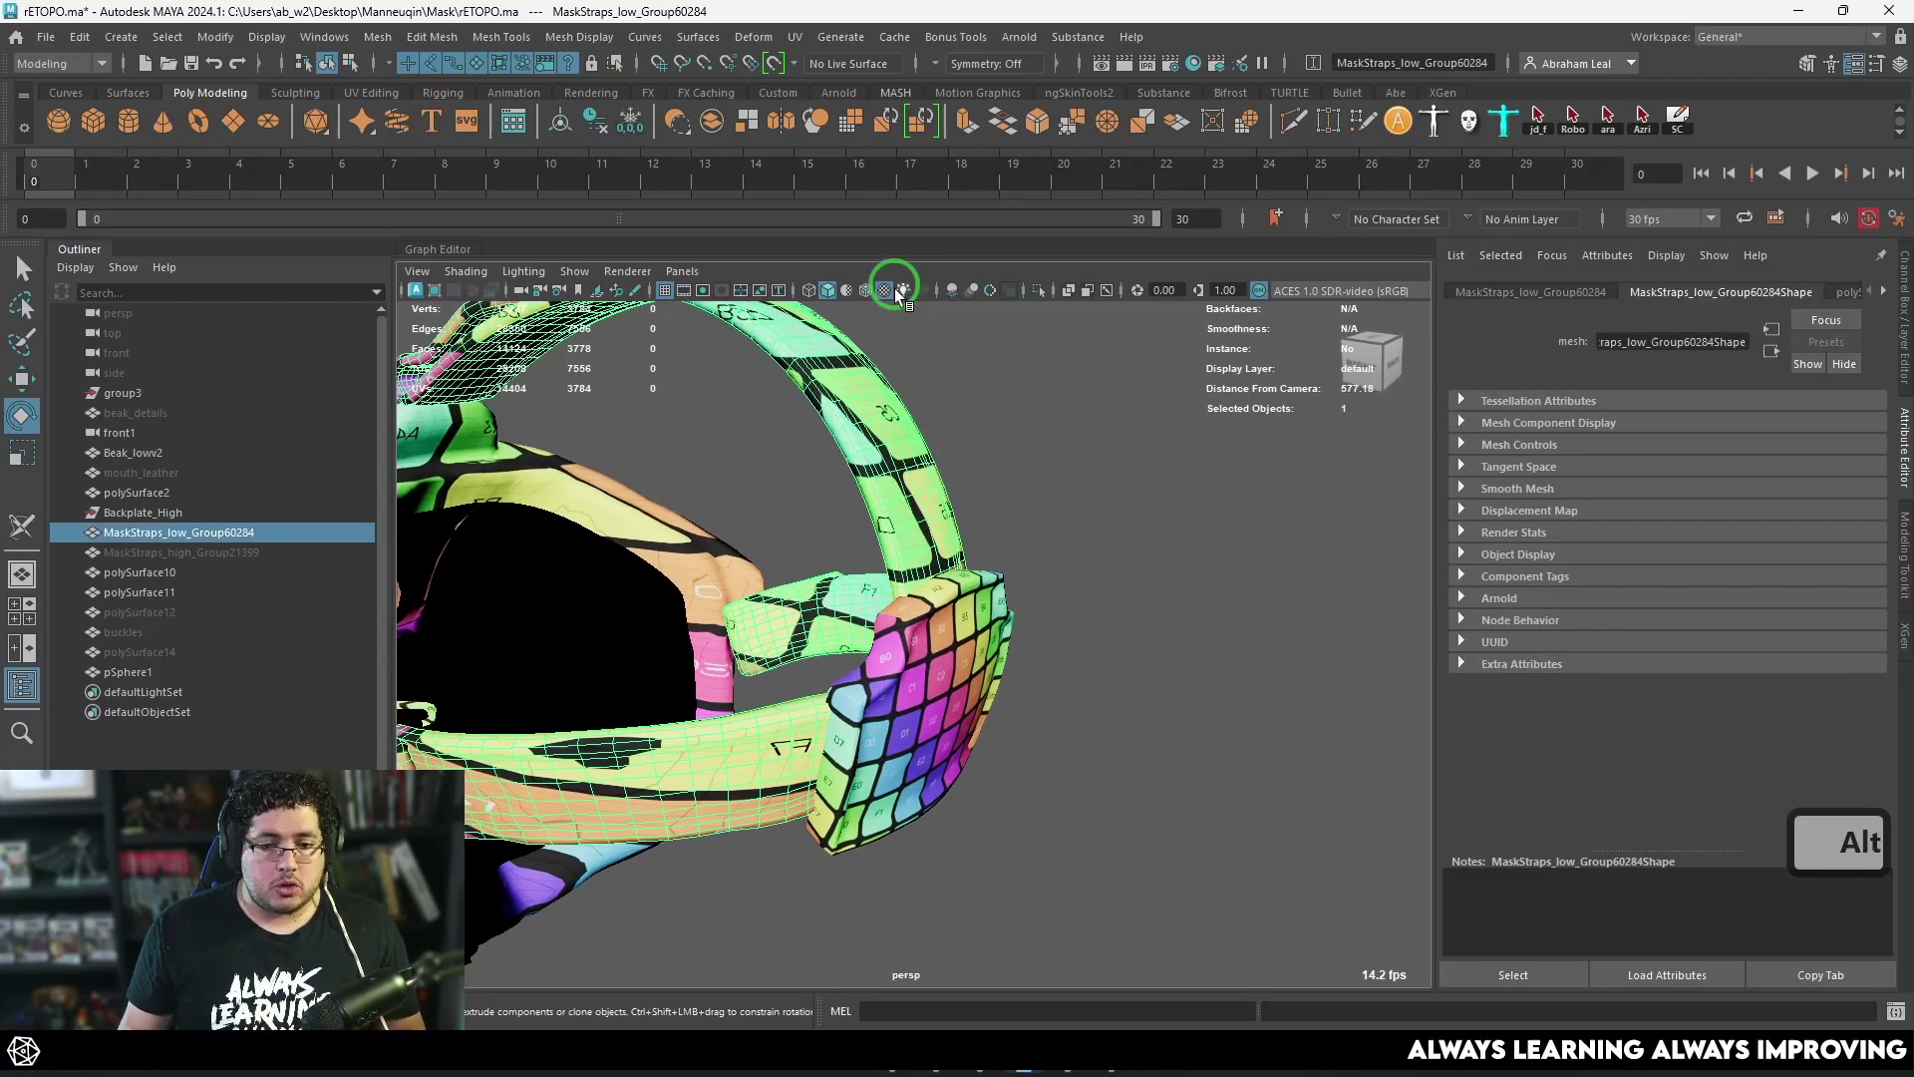
left_click(1037, 291)
left_click_drag(855, 525, 1125, 580, "alt")
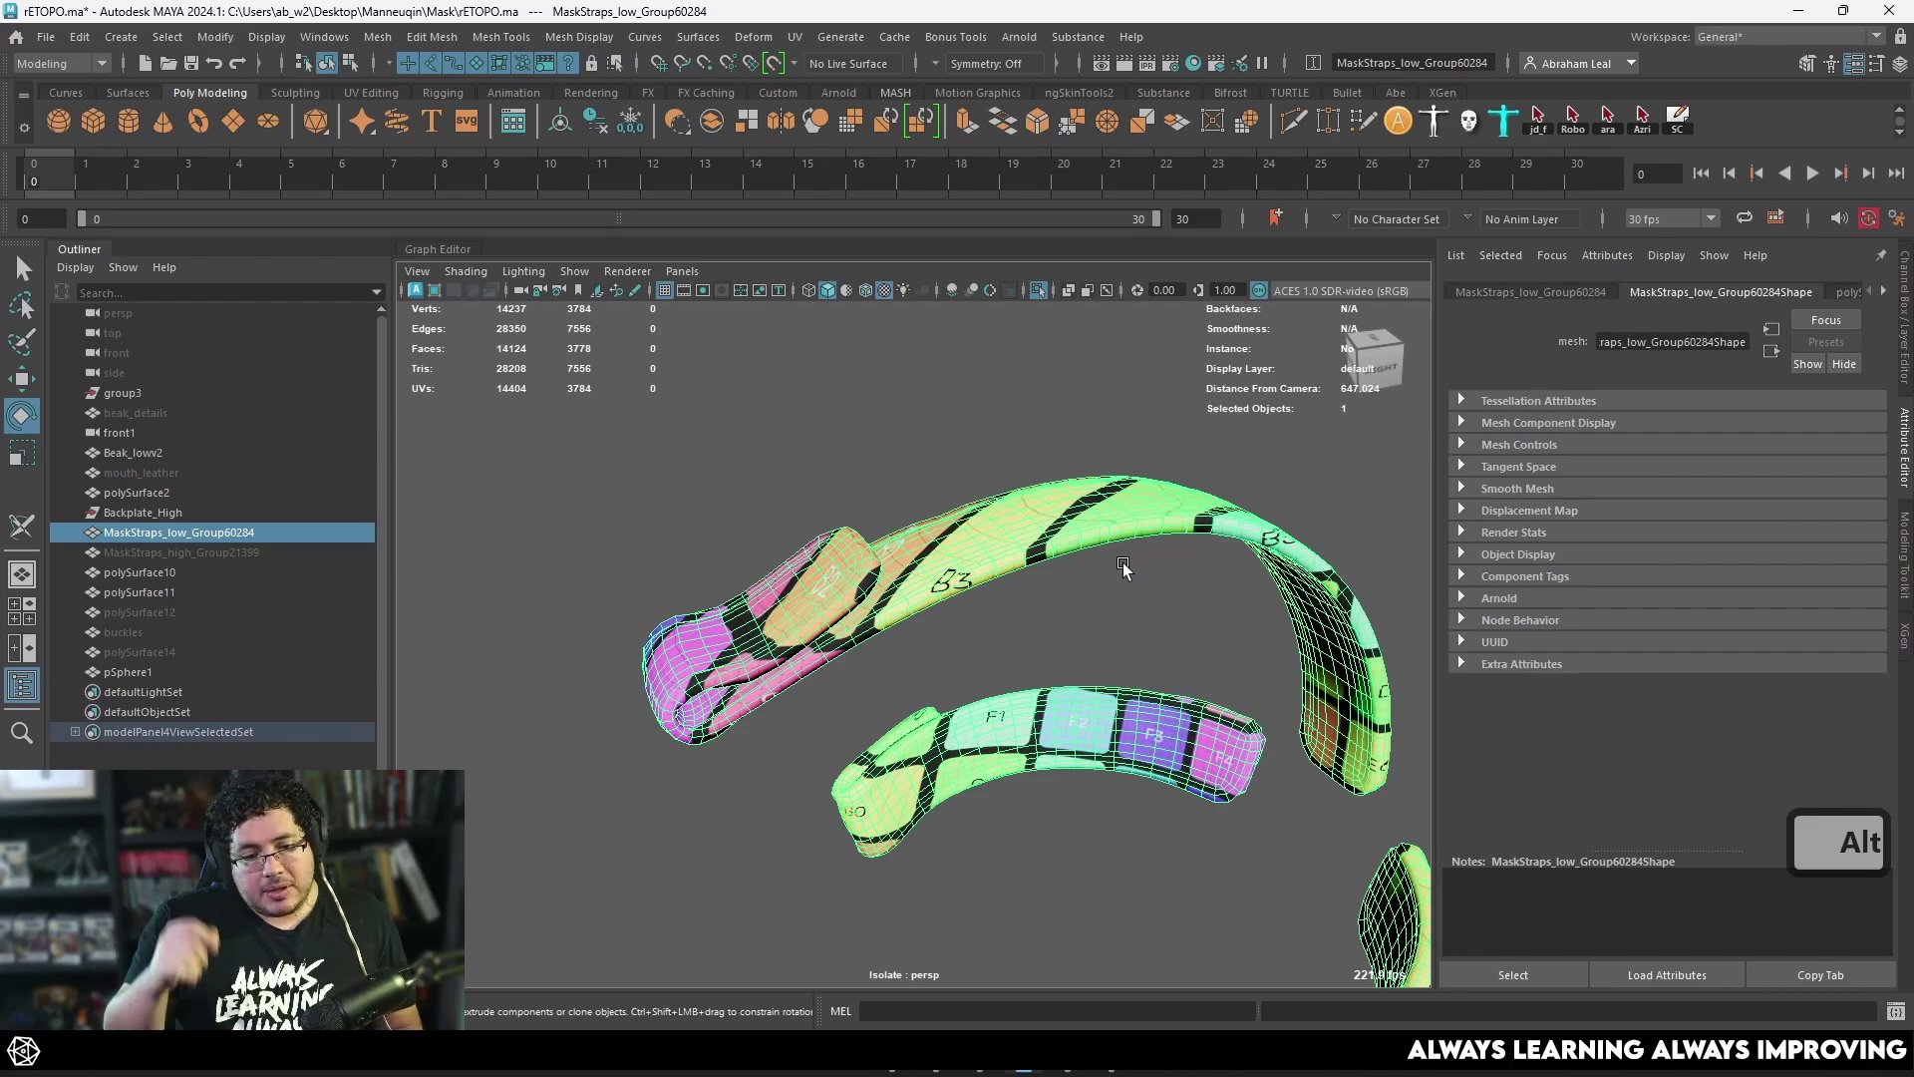
left_click_drag(1124, 567, 811, 390, "alt")
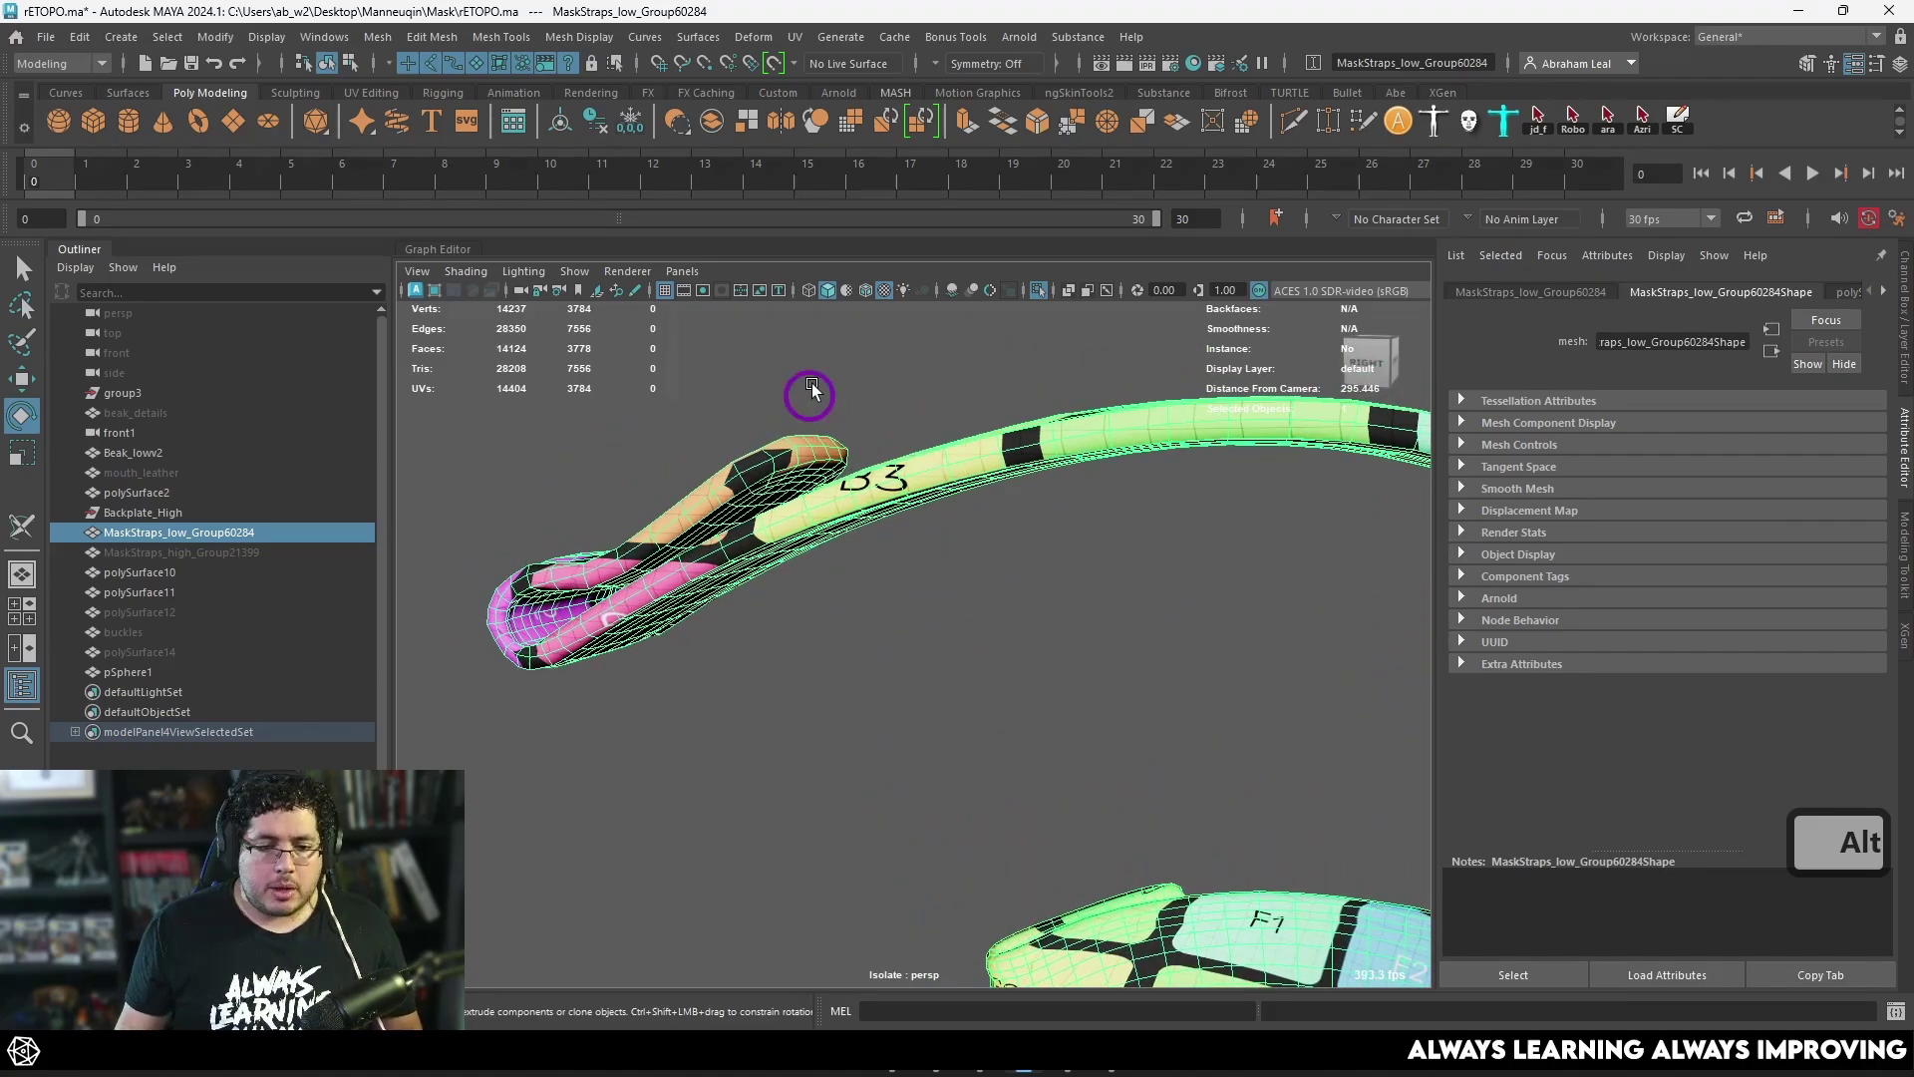
Step: Cut a UV seam along an edge loop of the top strap at its folded end with the 3D Cut and Sew UV Tool
left_click(793, 40)
left_click(862, 494)
middle_click_drag(757, 638, 842, 638, "alt")
right_click_drag(797, 638, 865, 690, "alt")
left_click_drag(576, 556, 678, 673, "alt")
double_click(802, 513)
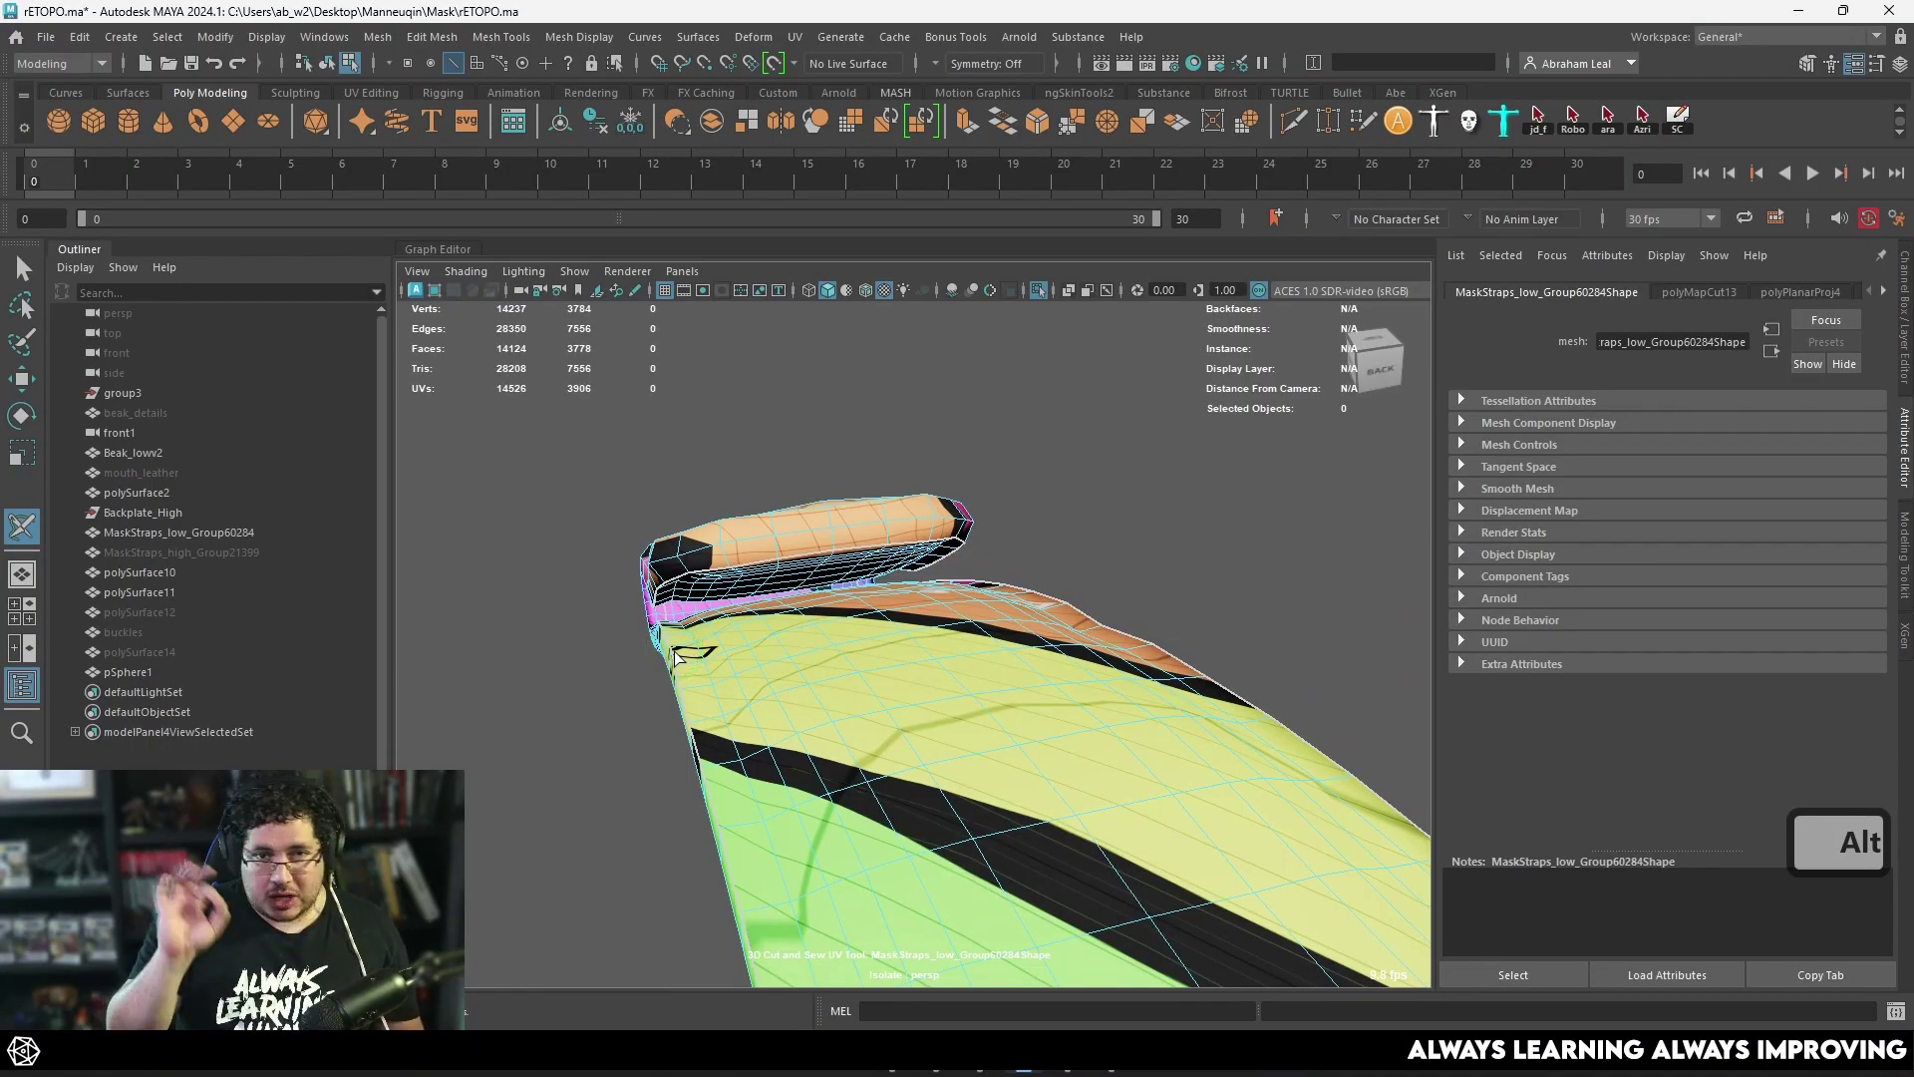
Step: Try to cut UV seams along the edges of the lower side straps
left_click_drag(675, 658, 947, 653, "alt")
right_click_drag(947, 653, 1055, 815, "alt")
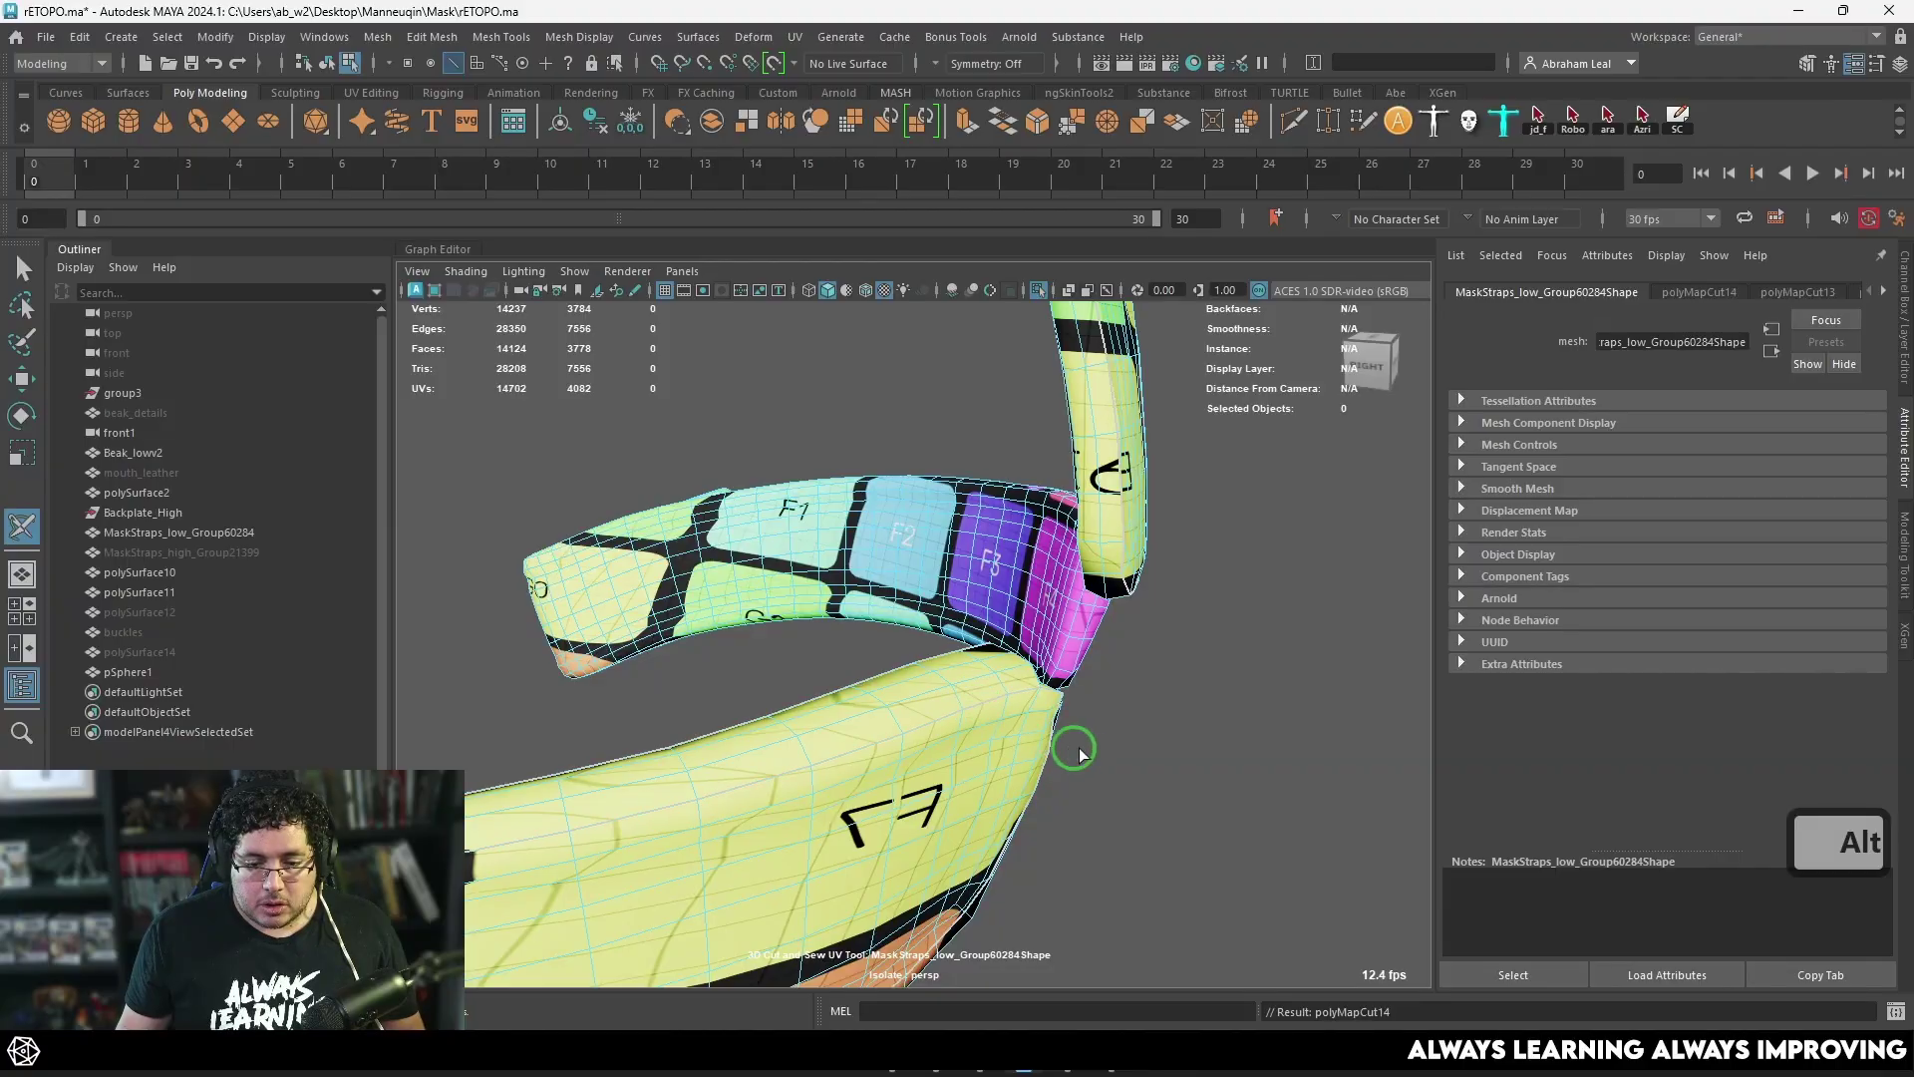
left_click_drag(1080, 755, 1007, 751, "alt")
middle_click_drag(1008, 752, 872, 602, "alt")
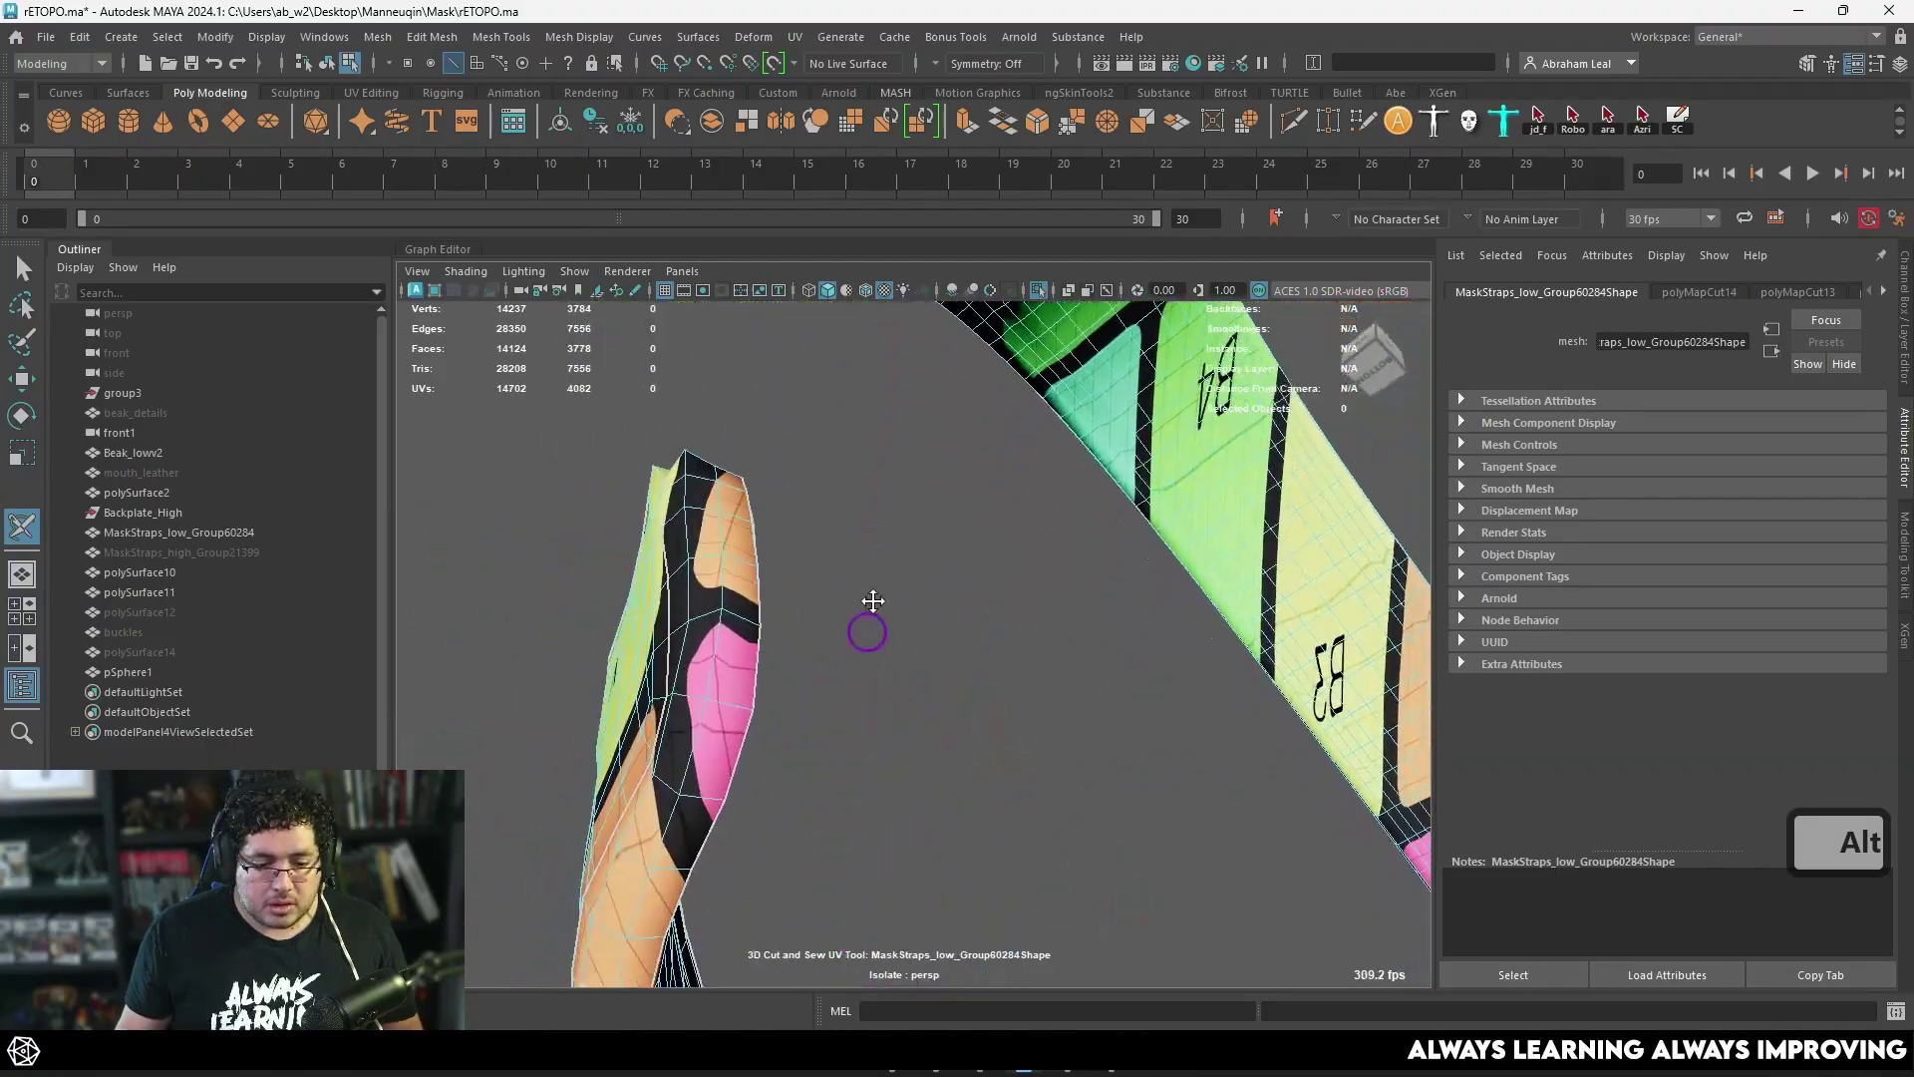
left_click_drag(873, 601, 835, 620, "alt")
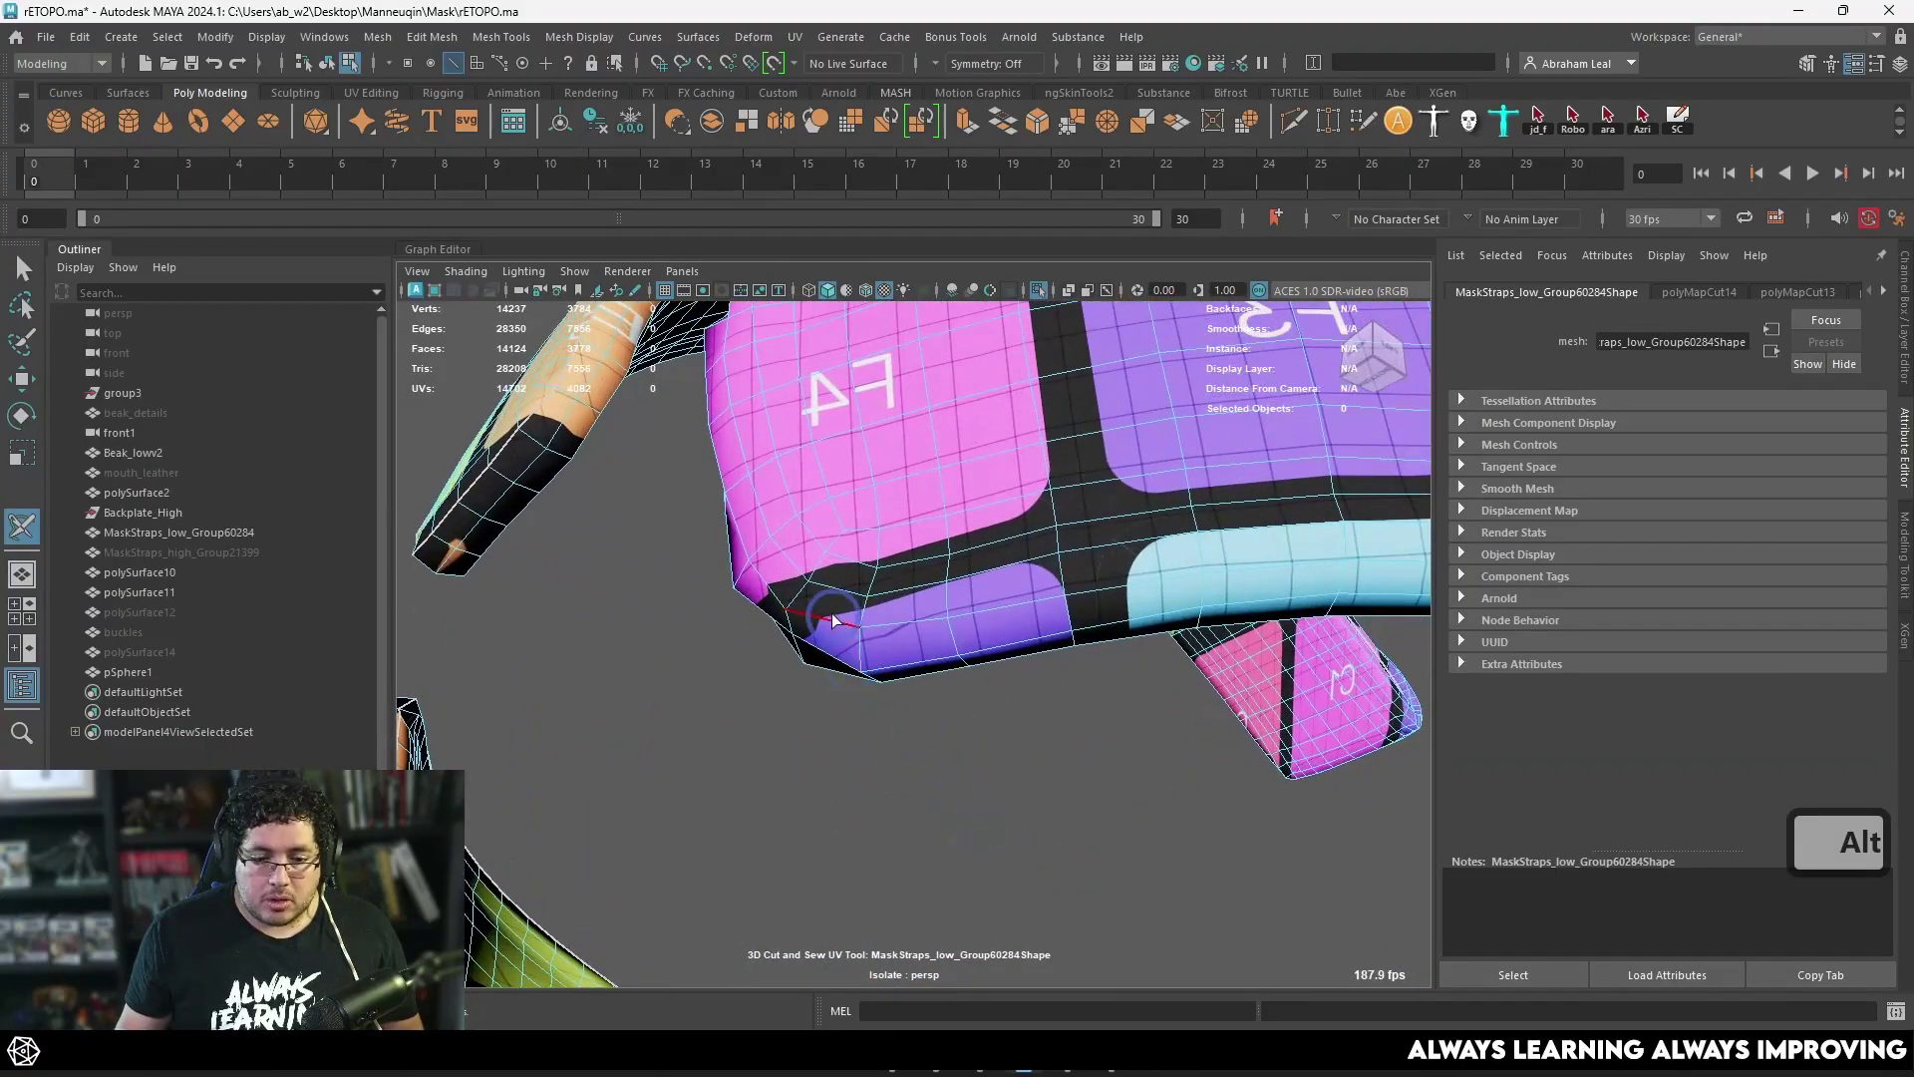
right_click_drag(831, 618, 899, 720, "alt")
Step: Undo the latest seam cuts on the side straps
key("ctrl+z")
mouse_move(910, 747)
left_mouse_down("alt")
mouse_move(959, 743)
mouse_move(1248, 824)
mouse_move(1010, 714)
mouse_move(1056, 638)
mouse_move(1252, 611)
mouse_move(1184, 566)
mouse_move(1008, 821)
mouse_move(798, 581)
mouse_move(936, 628)
mouse_move(746, 658)
mouse_move(824, 684)
mouse_move(910, 761)
mouse_move(888, 769)
mouse_move(1289, 502)
mouse_move(1077, 602)
mouse_move(878, 750)
left_mouse_up("alt")
left_click(893, 681)
key("ctrl+z")
key("ctrl+z")
key("ctrl+z")
key("ctrl+z")
key("ctrl+z")
key("ctrl+z")
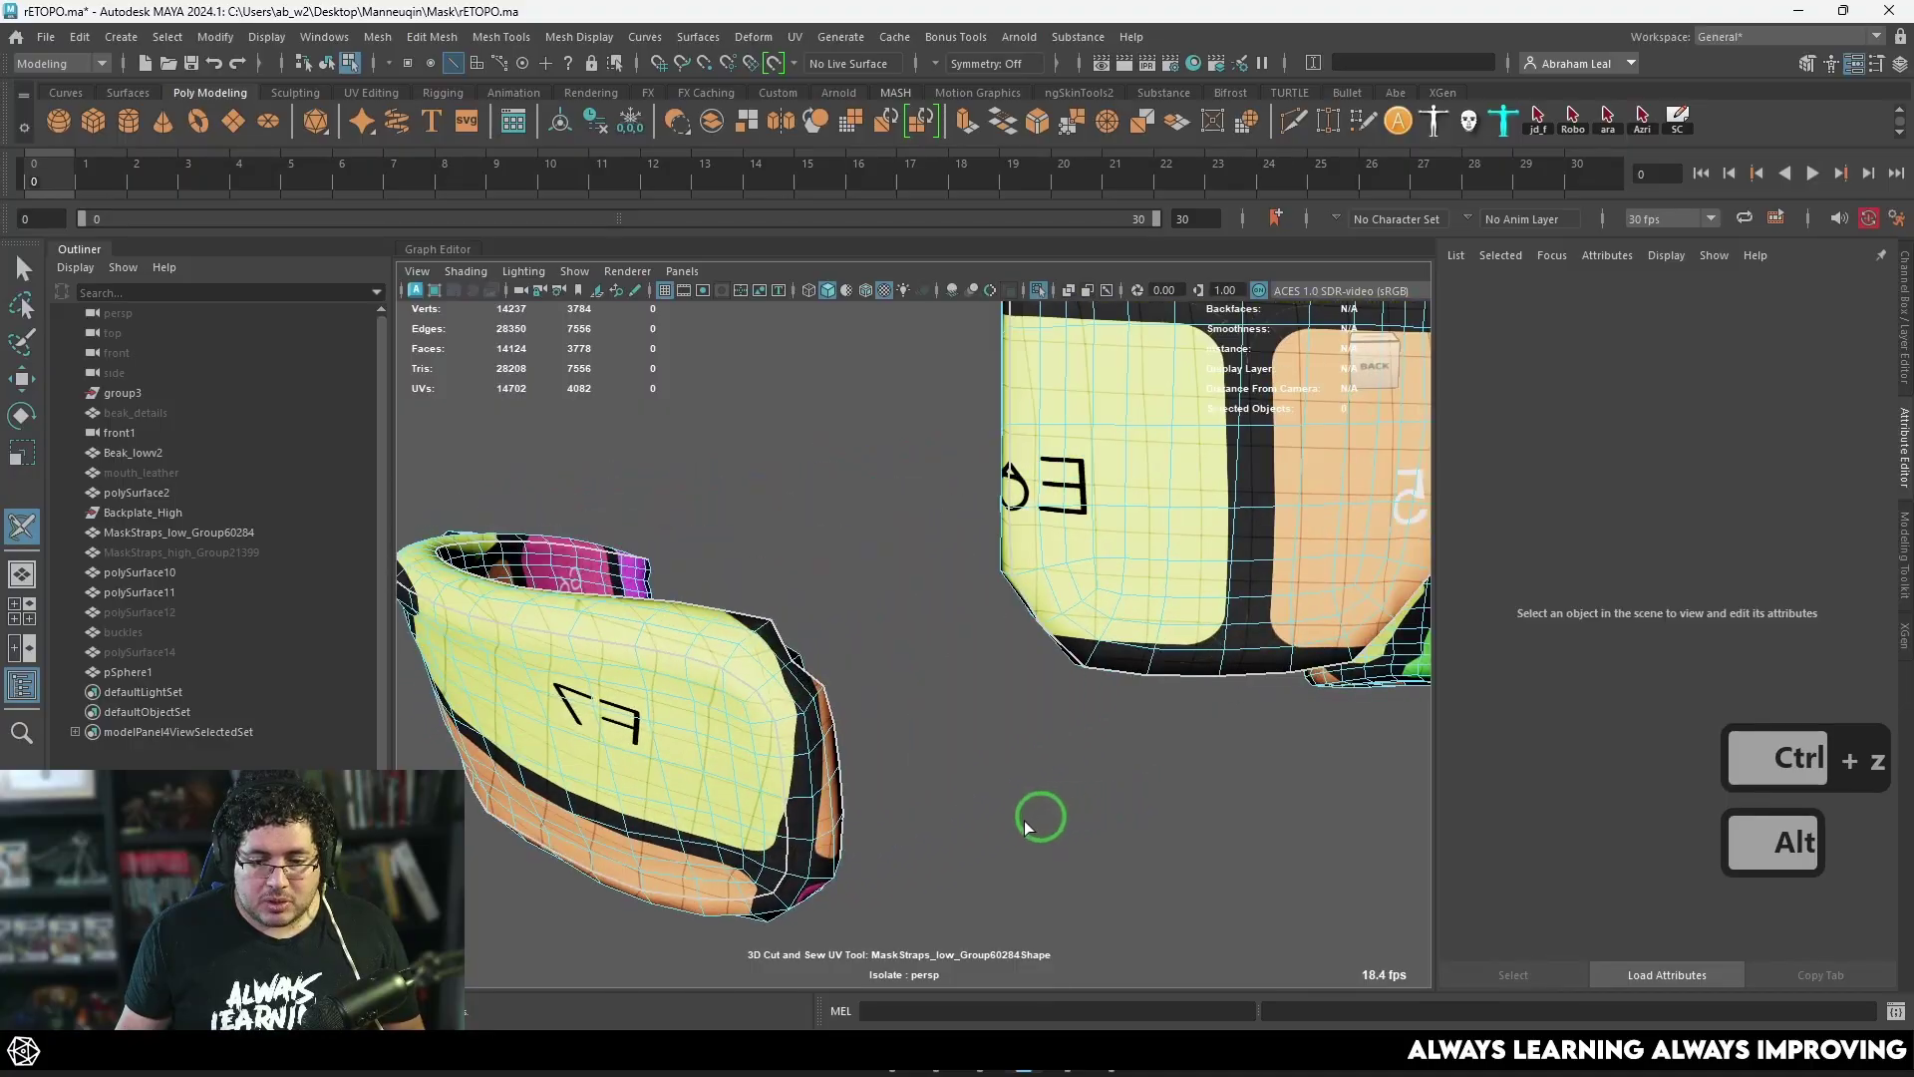
key("ctrl+z")
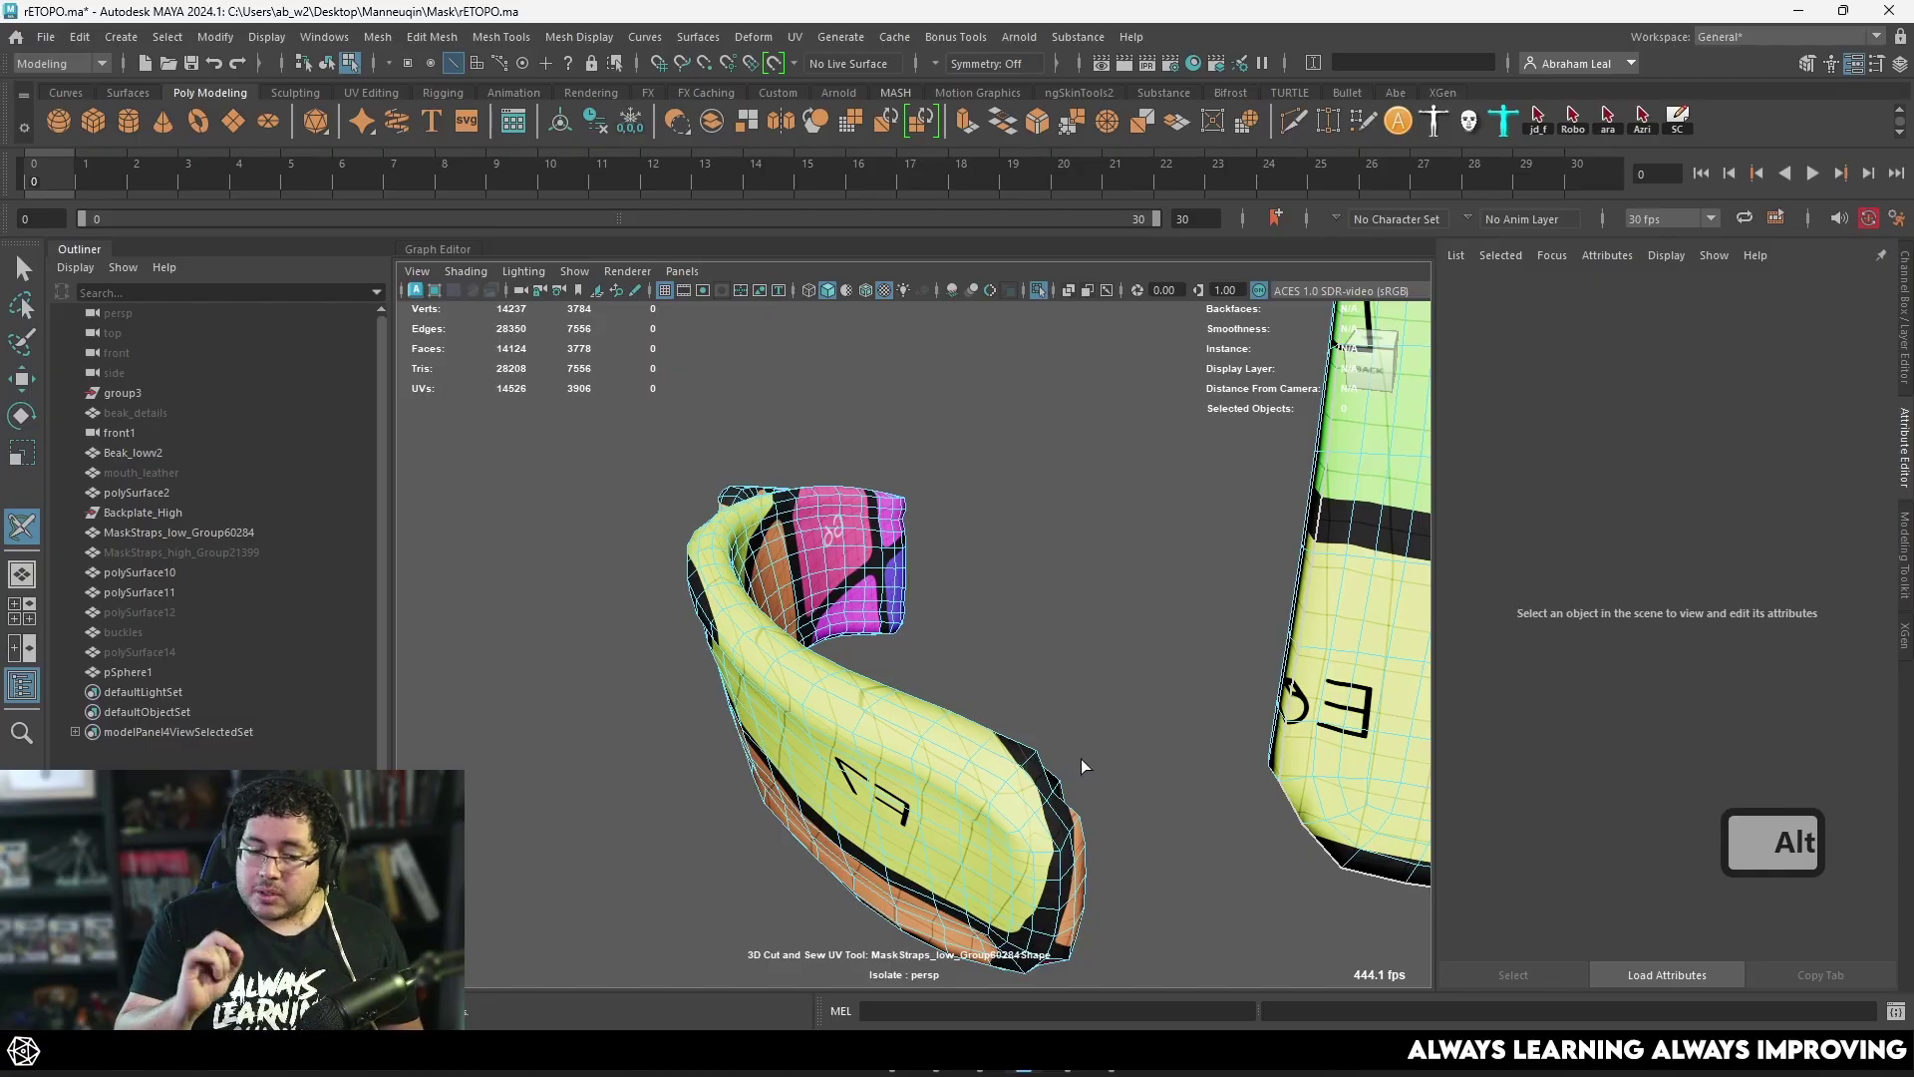
Step: Display the straps shaded without textures and try cutting a UV seam along a side strap's edge loop
key("5")
left_click_drag(1099, 750, 1042, 710, "alt")
double_click(981, 668)
mouse_move(1205, 757)
left_mouse_down("alt")
mouse_move(1252, 739)
mouse_move(1172, 745)
left_mouse_up("alt")
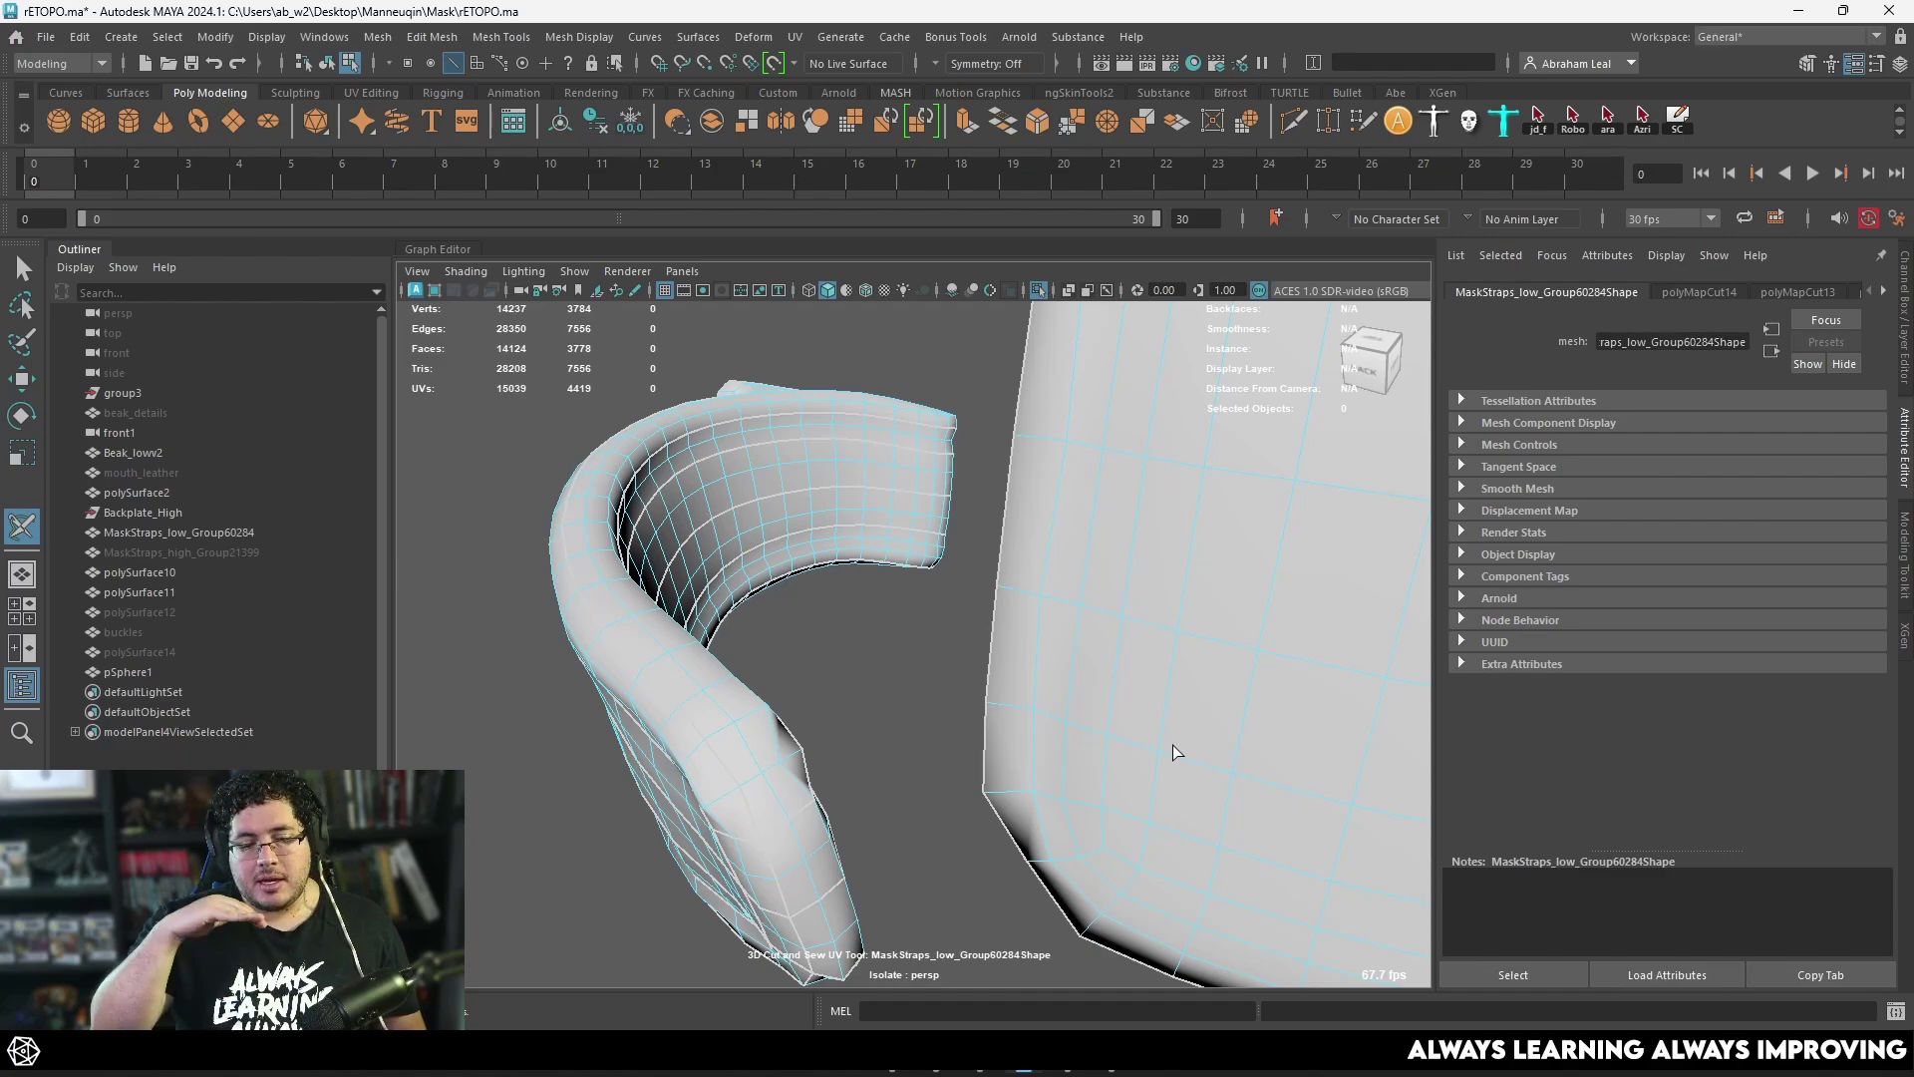
Step: Undo the last strap cut and try recutting the seams along the side straps' narrow edges
left_click_drag(732, 732, 1004, 590, "alt")
key("ctrl+z")
left_click(987, 678)
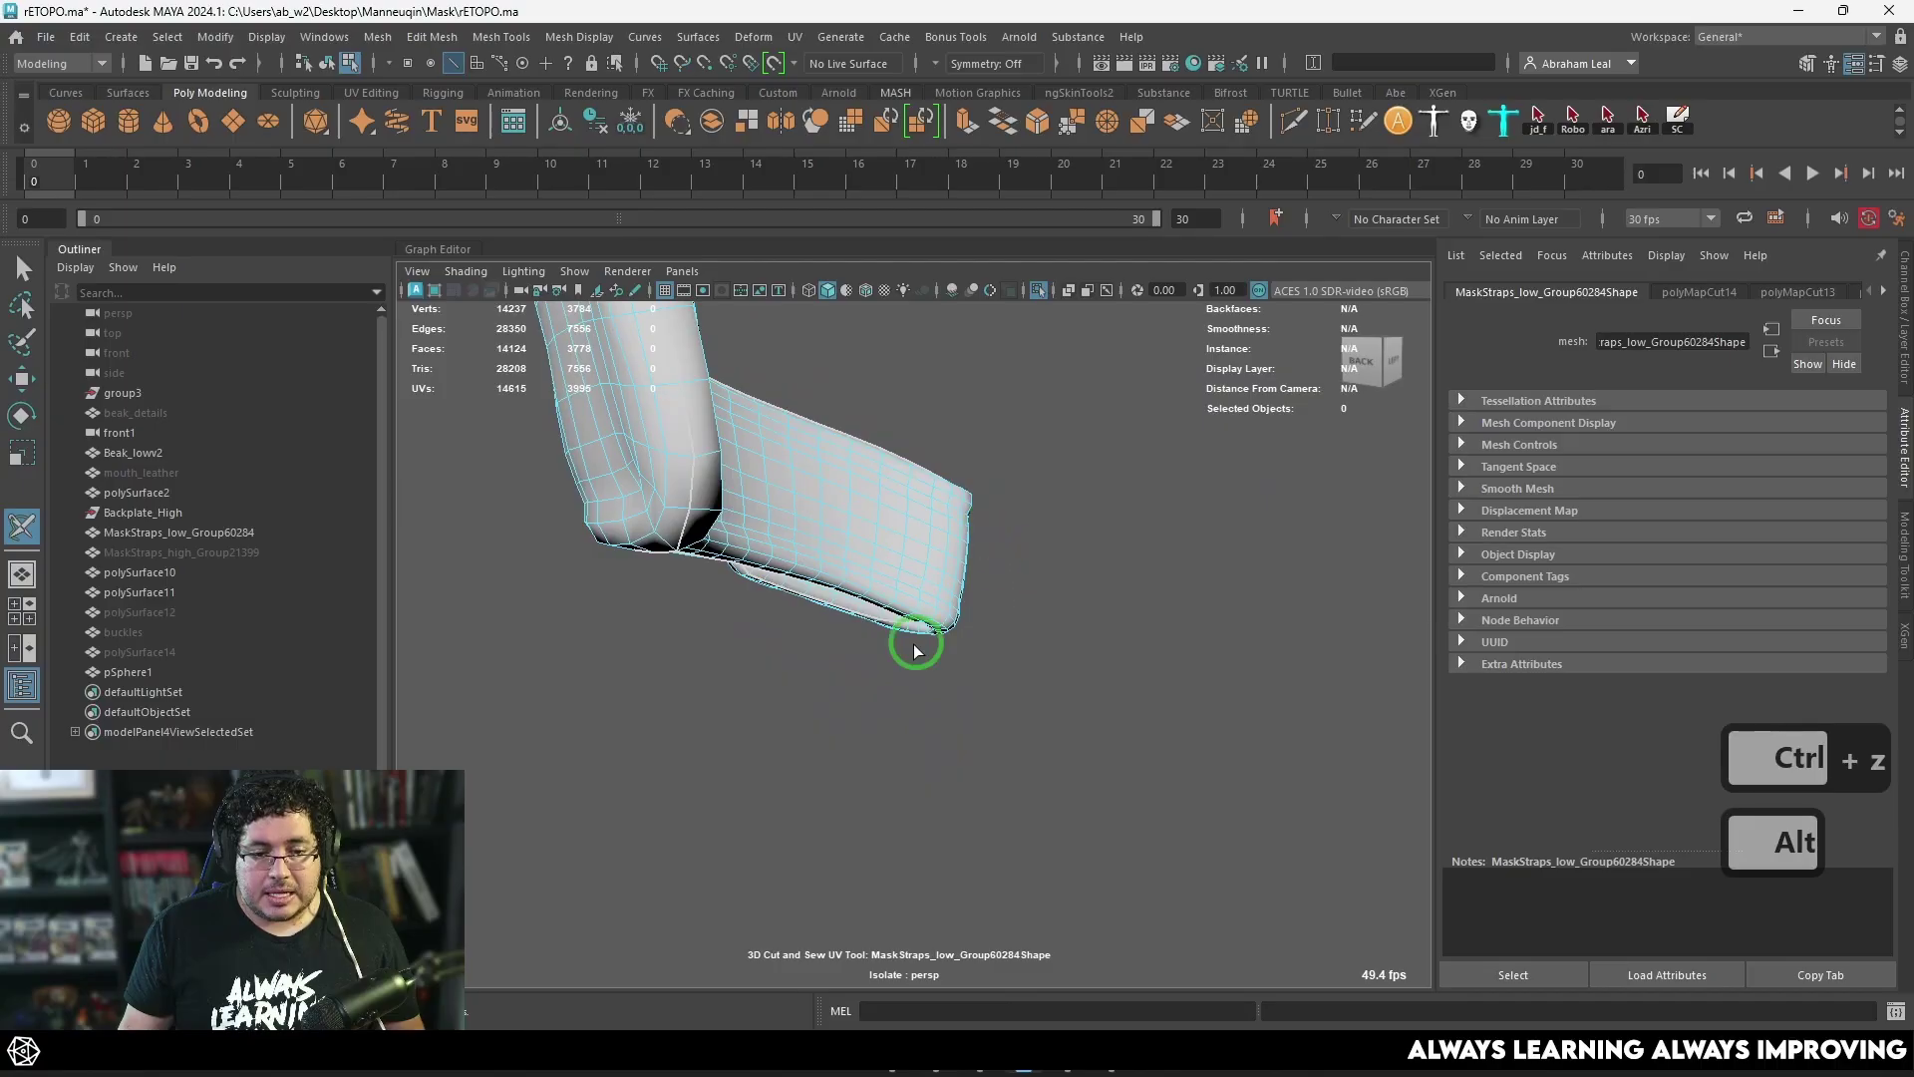
left_click_drag(915, 650, 997, 728, "alt")
right_click_drag(997, 728, 834, 628, "alt")
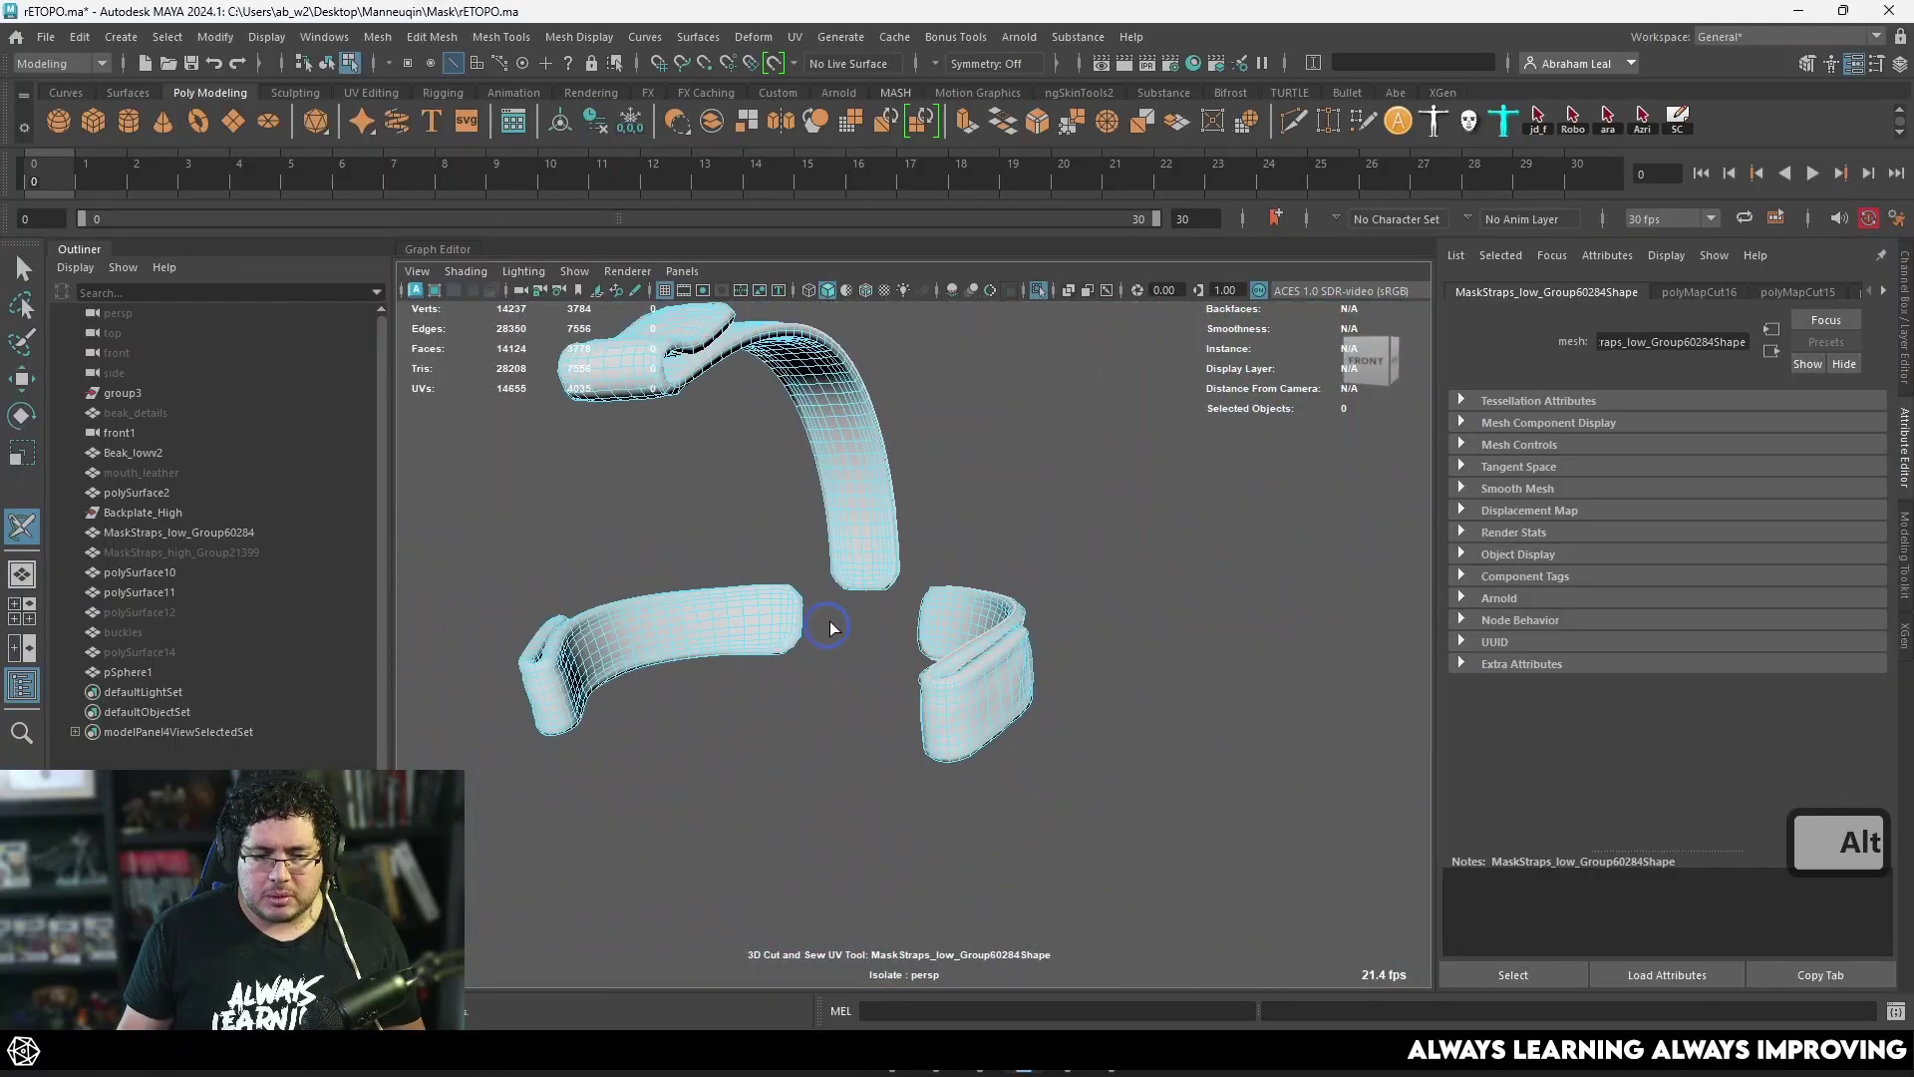
Step: Leave the cutting tool, select the mask straps in object mode and view the lambert2 material's attributes
key("q")
right_click_drag(839, 458, 937, 431)
scroll(972, 508, "down", 3)
left_click(972, 509)
left_click(879, 514)
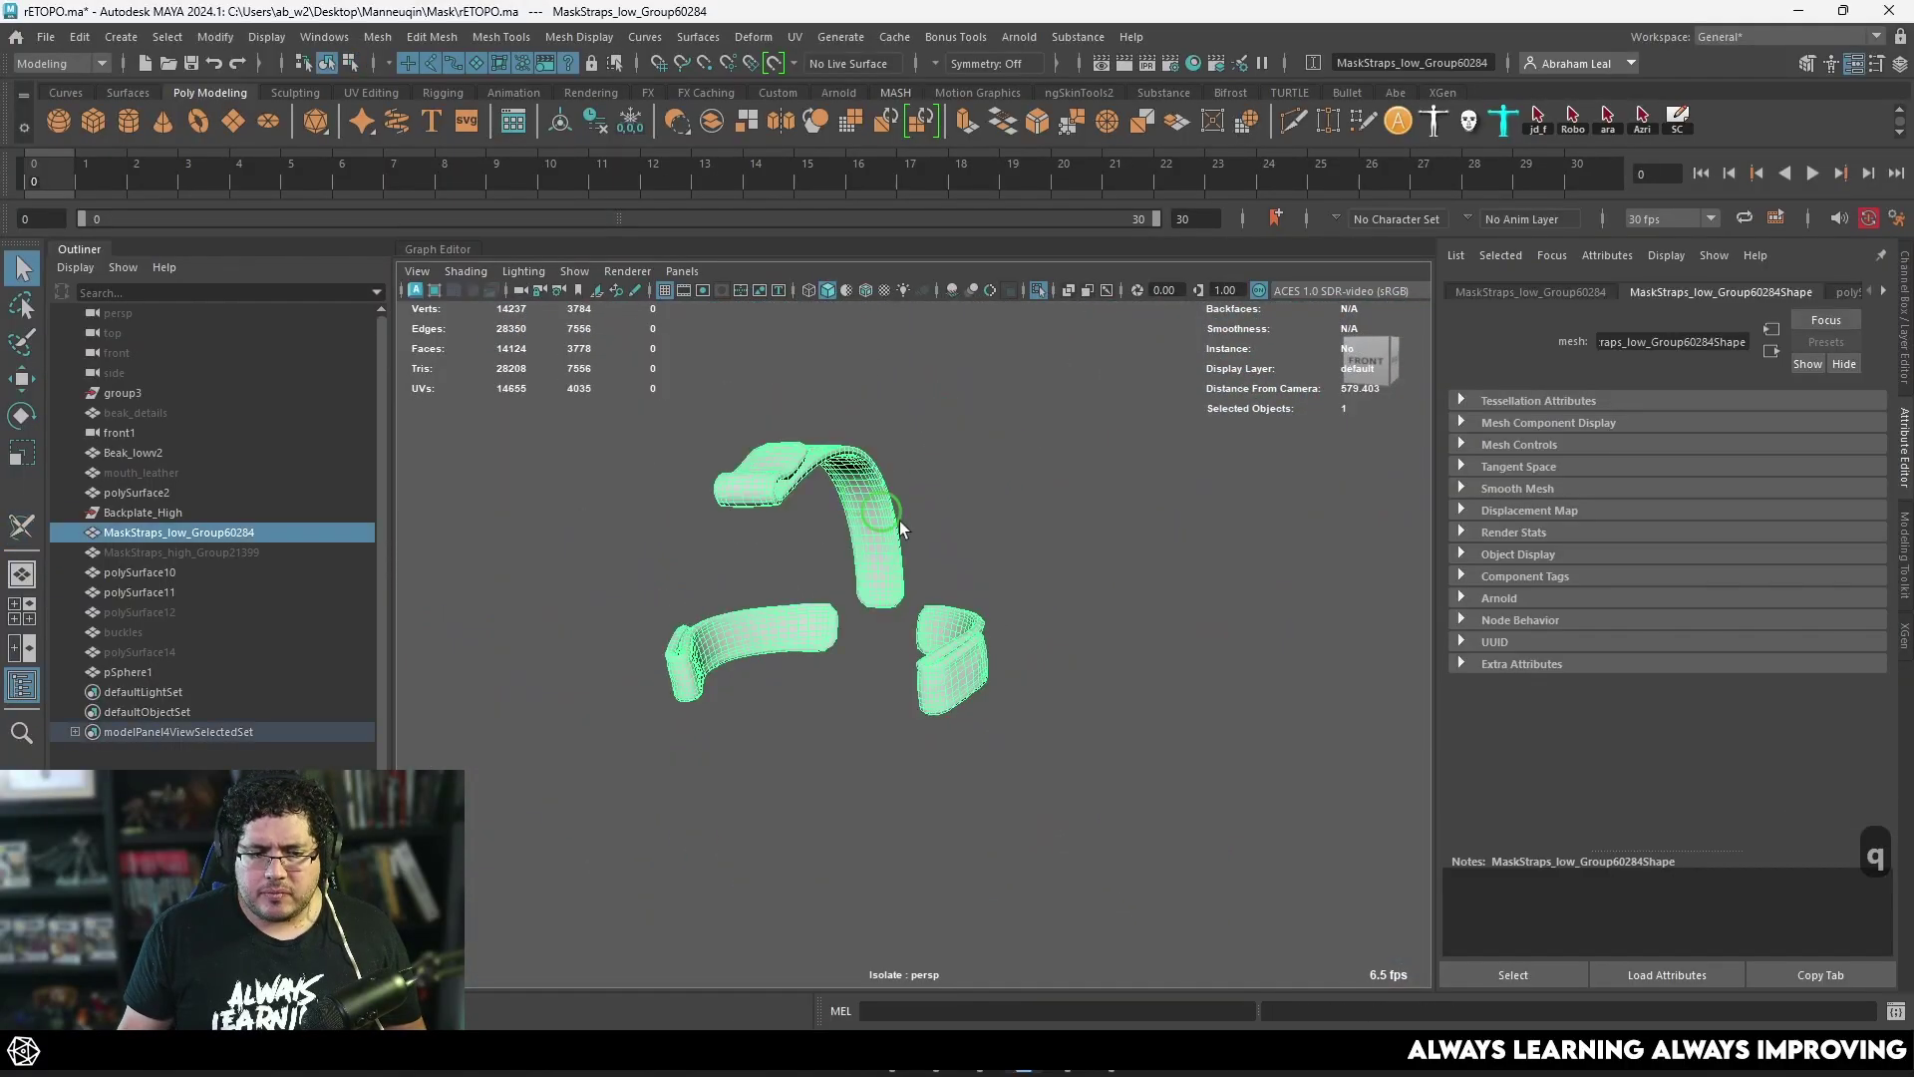
left_click(579, 37)
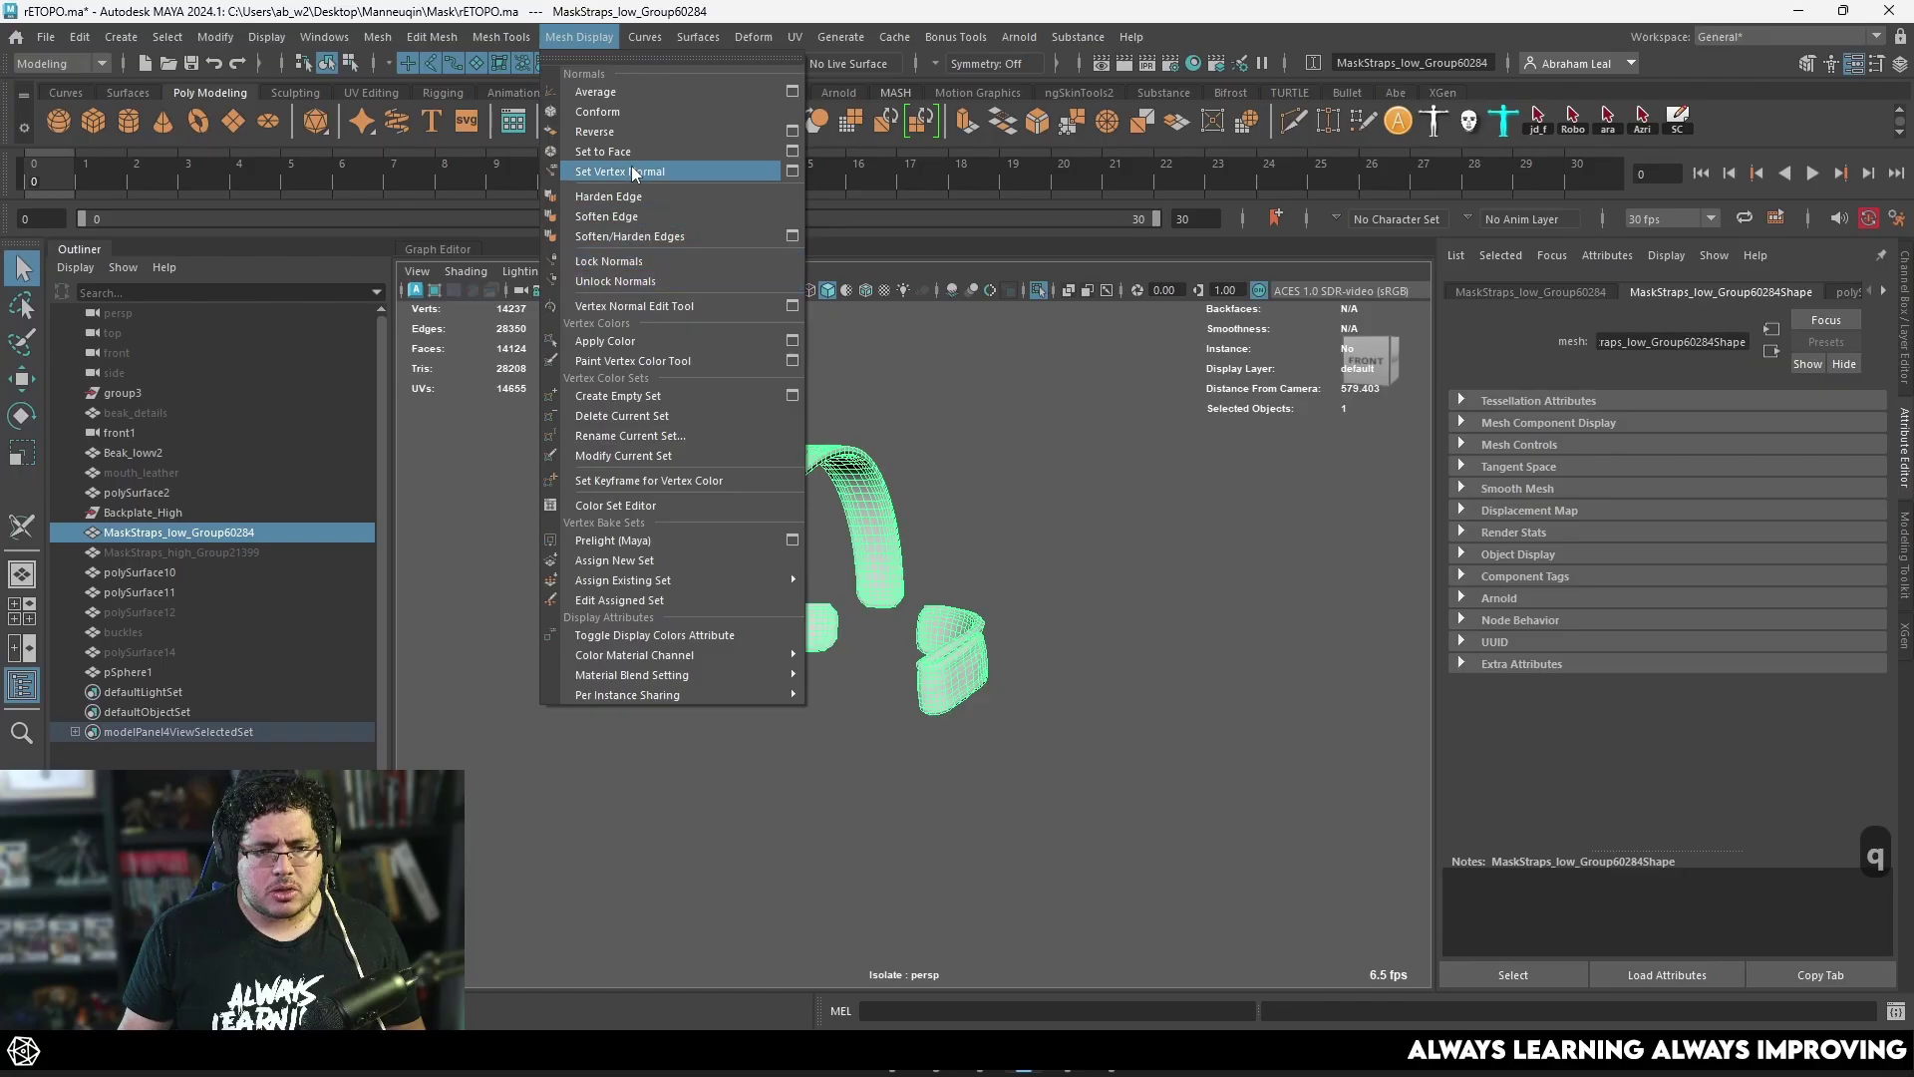
left_click(1881, 293)
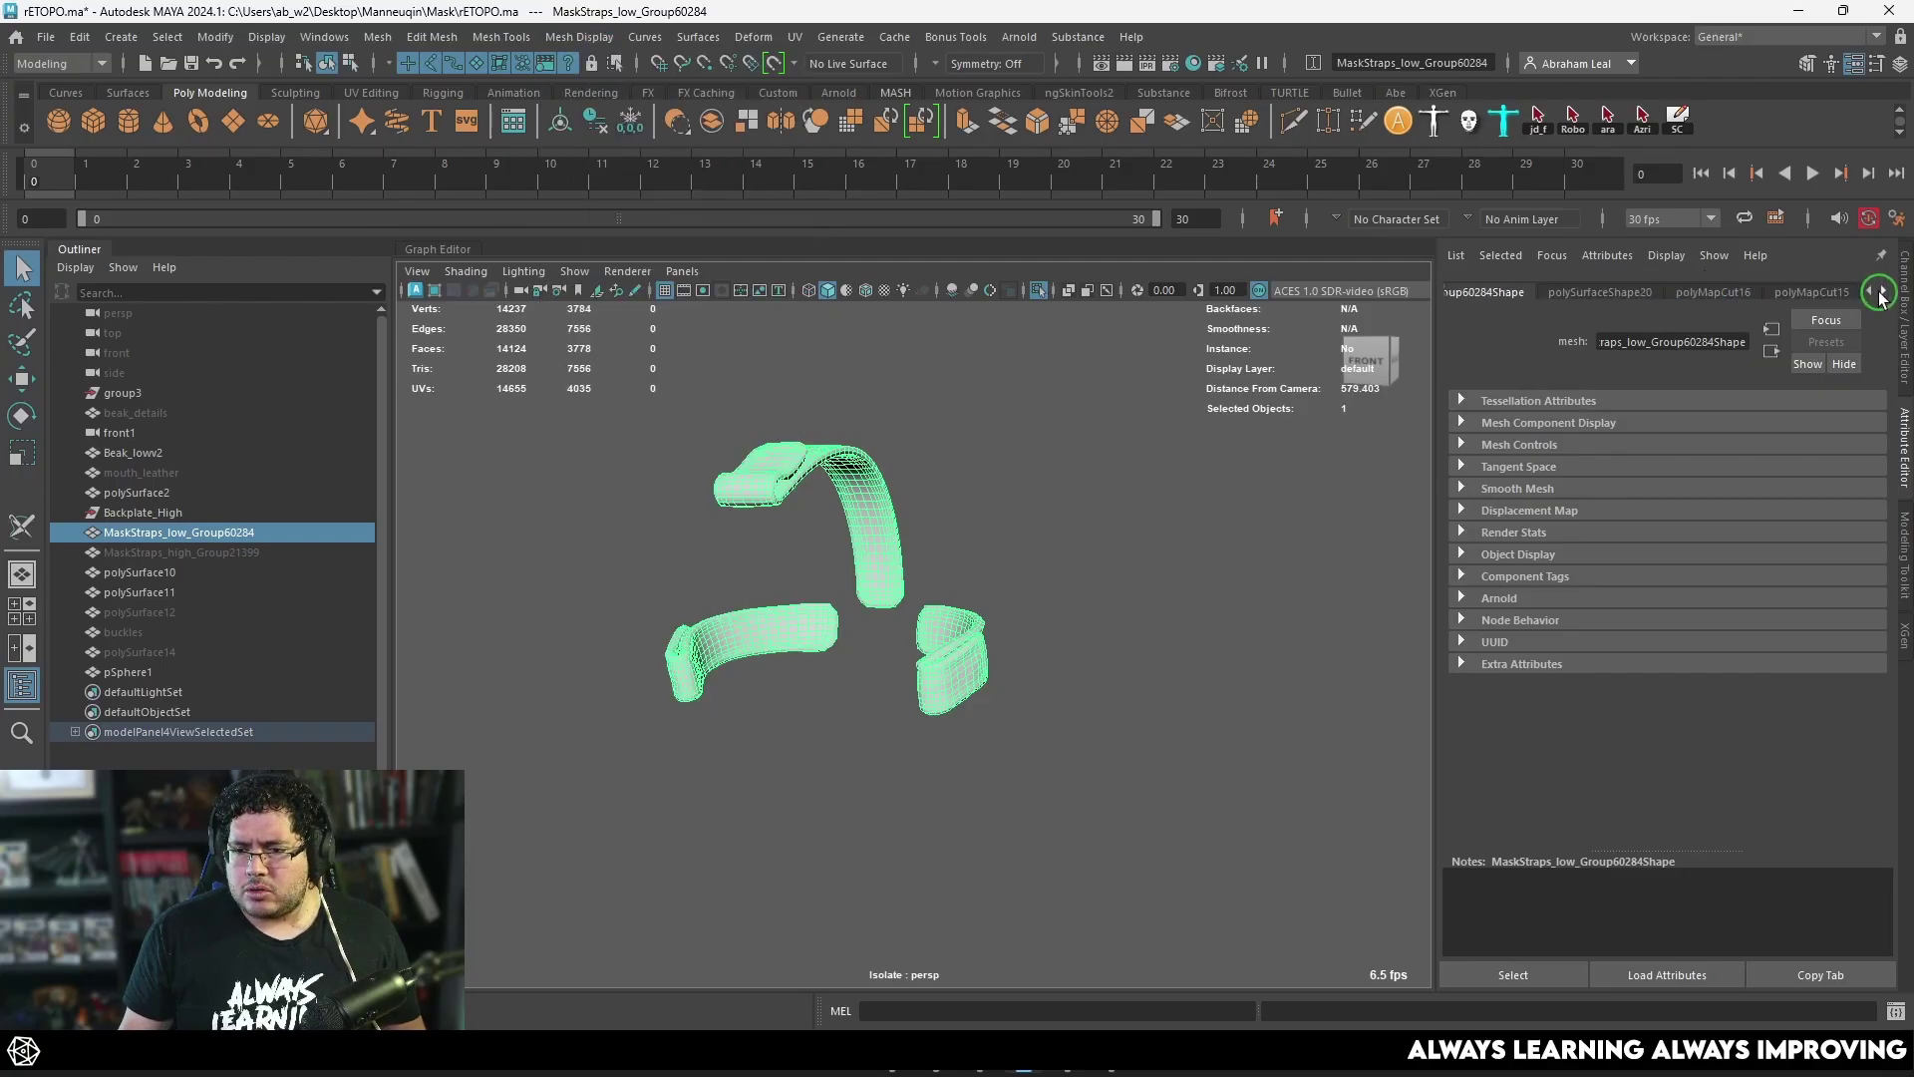
left_click(1830, 291)
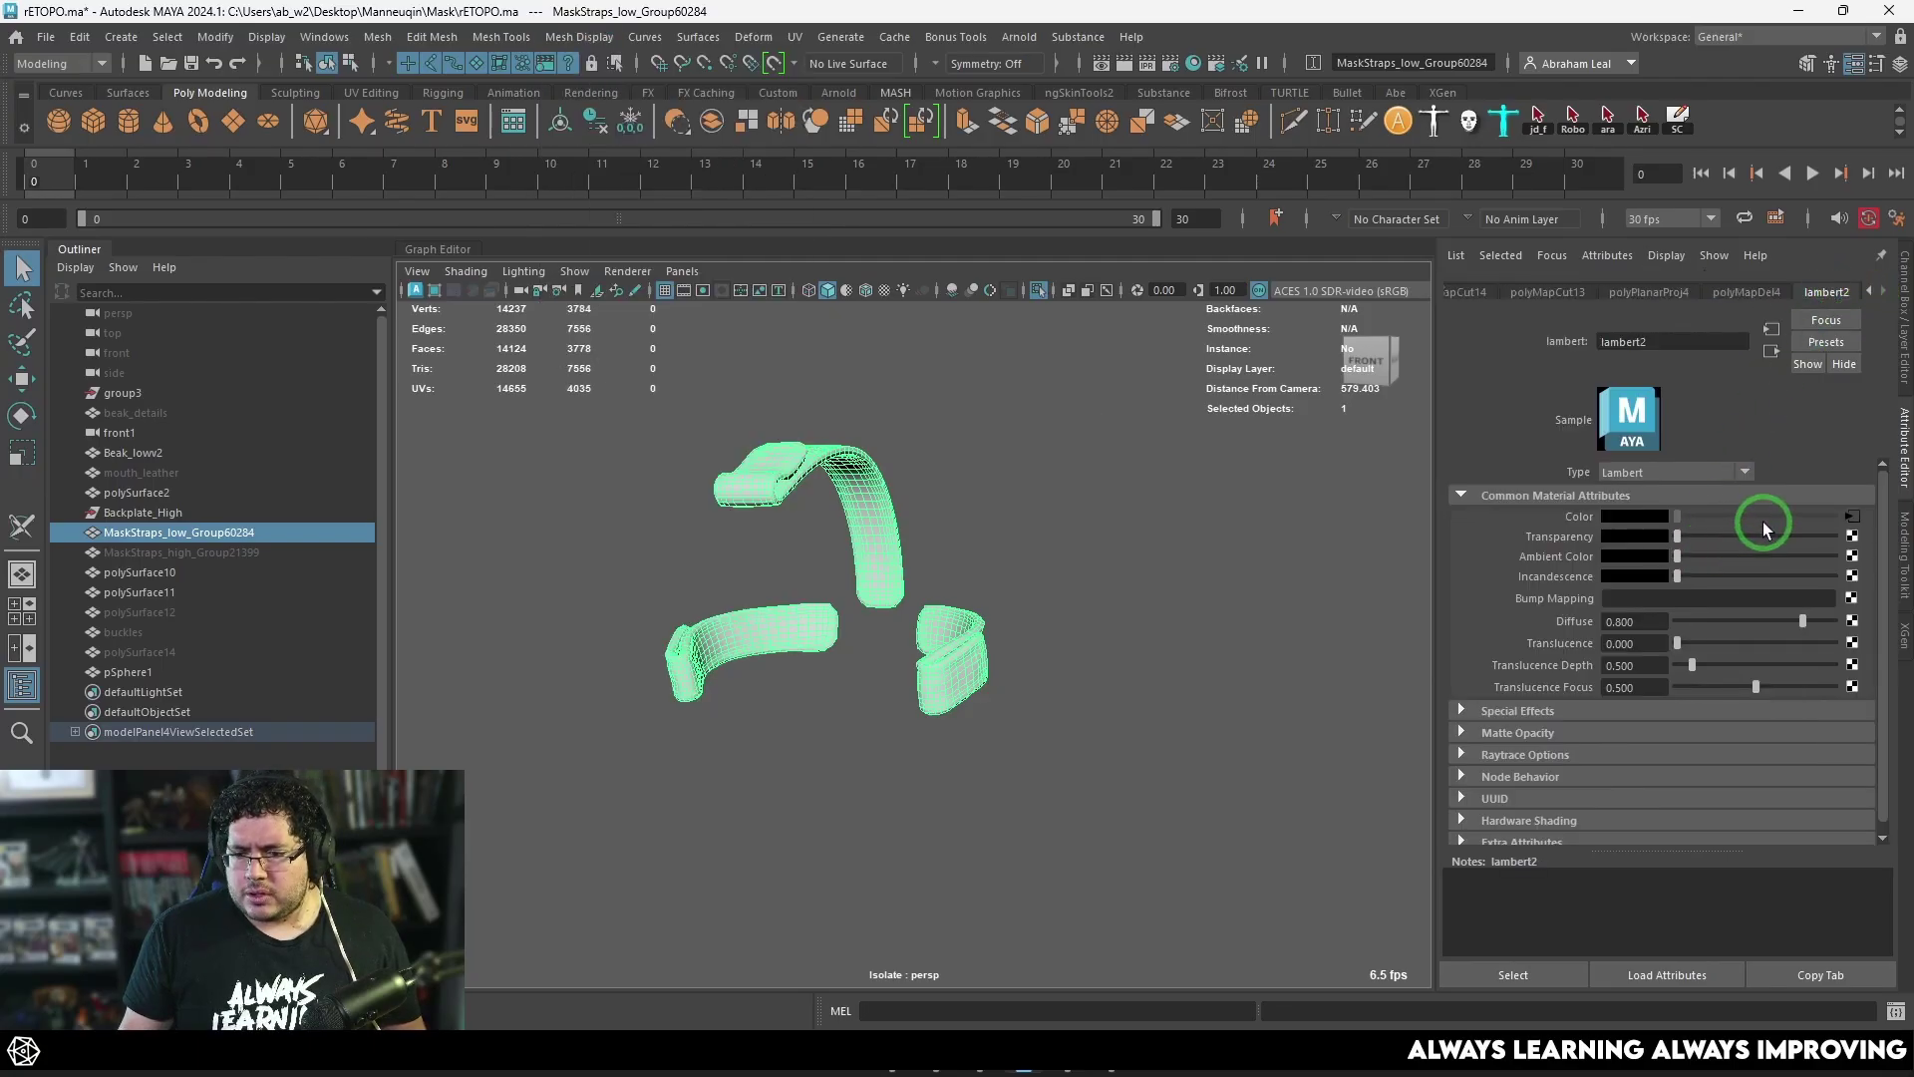
Step: Reactivate the 3D Cut and Sew UV Tool on the straps at the side strap's folded end
scroll(977, 557, "up", 5)
mouse_move(981, 538)
middle_mouse_down("alt")
mouse_move(987, 574)
mouse_move(1082, 638)
middle_mouse_up("alt")
key("5")
mouse_move(1082, 638)
left_mouse_down("alt")
mouse_move(888, 525)
mouse_move(787, 542)
left_mouse_up("alt")
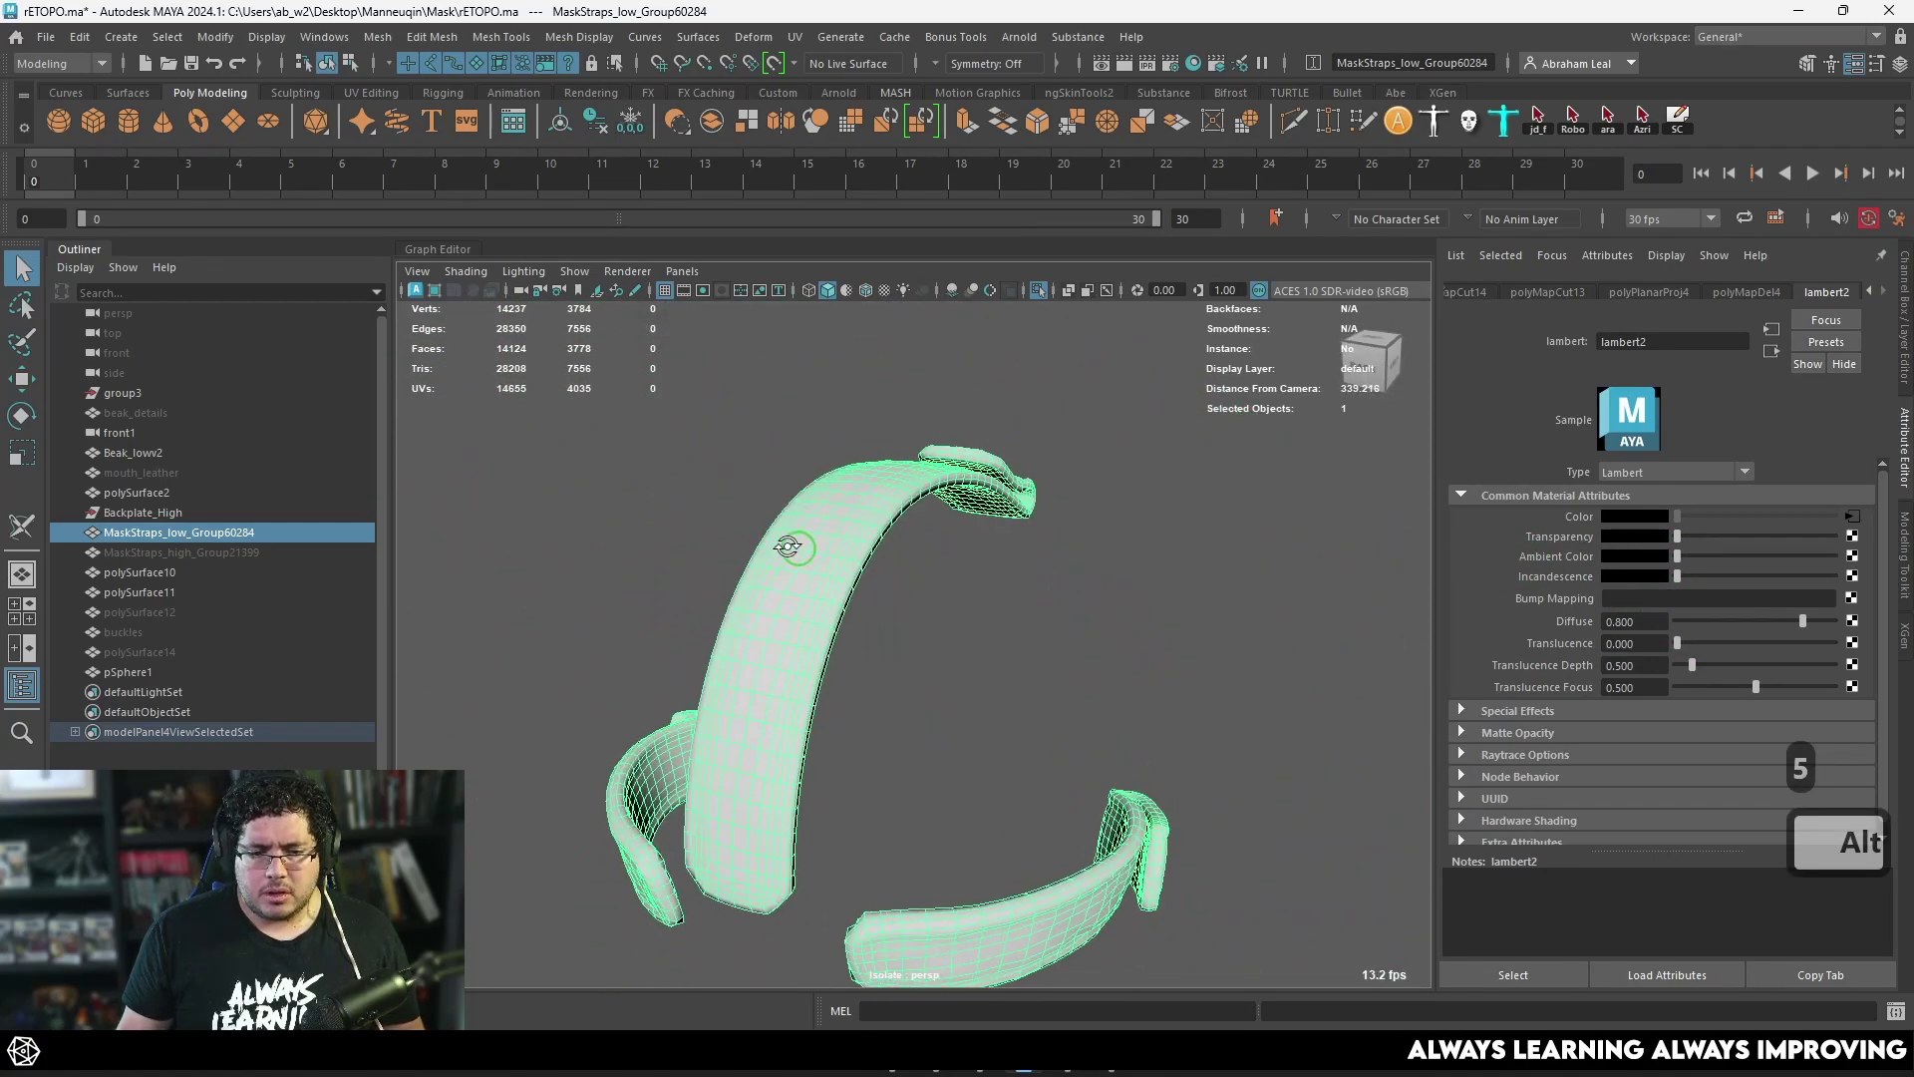
right_click_drag(786, 542, 1272, 877, "alt")
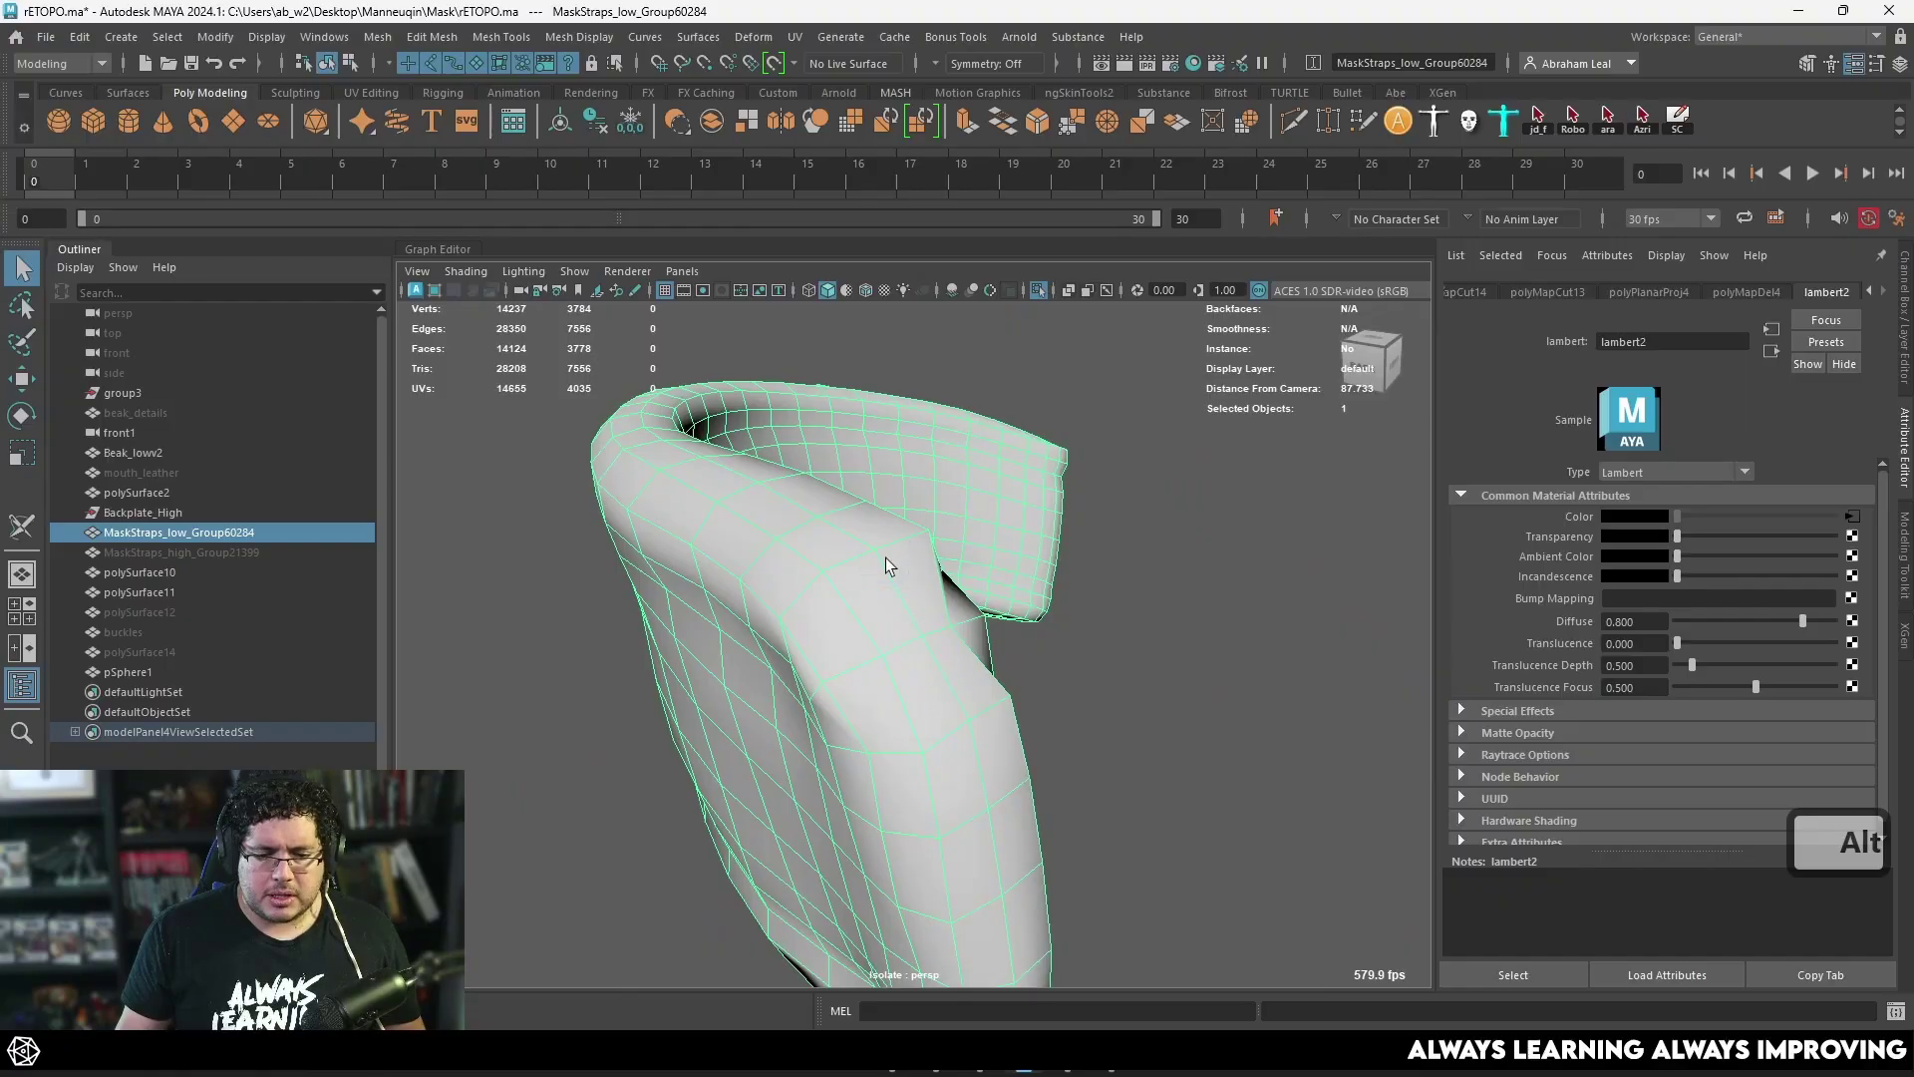
left_click(795, 36)
left_click(908, 483)
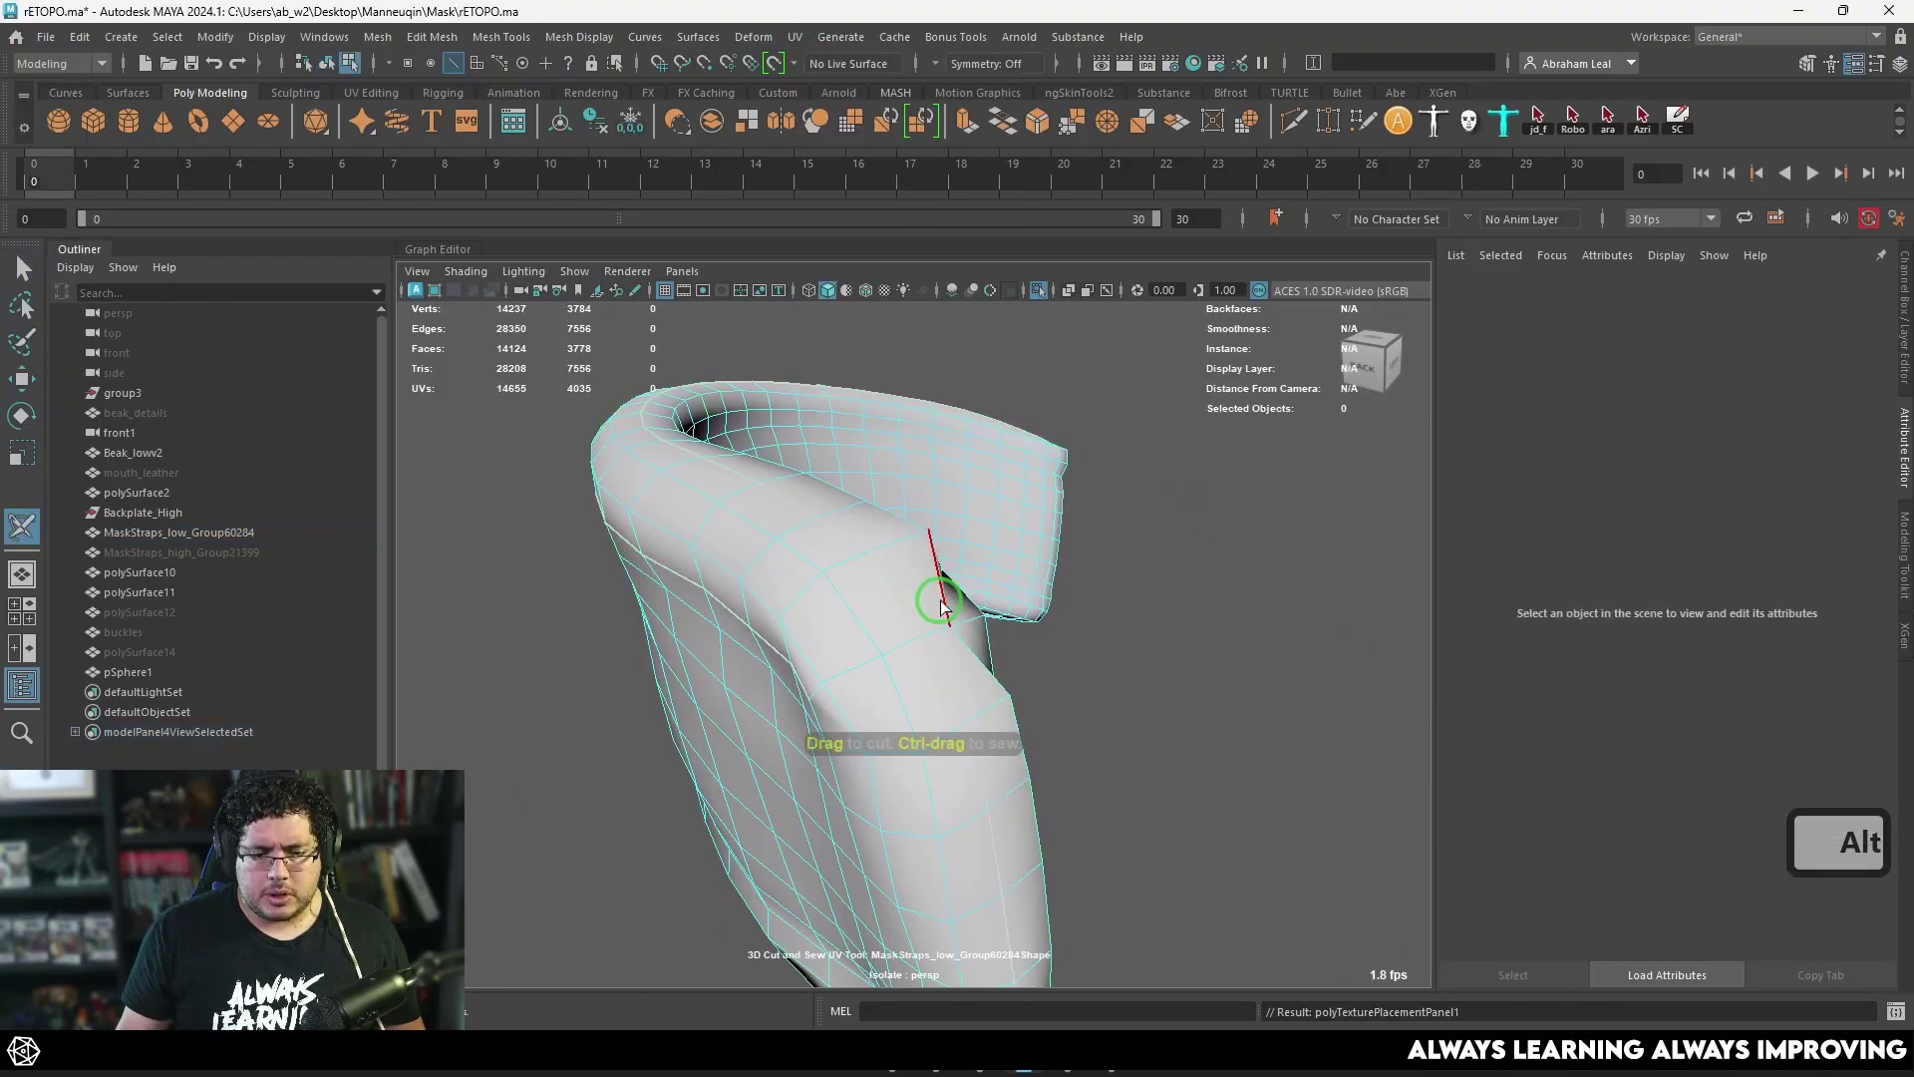
Step: Undo the recent actions and seam cuts on the side straps
left_click_drag(940, 598, 851, 628, "alt")
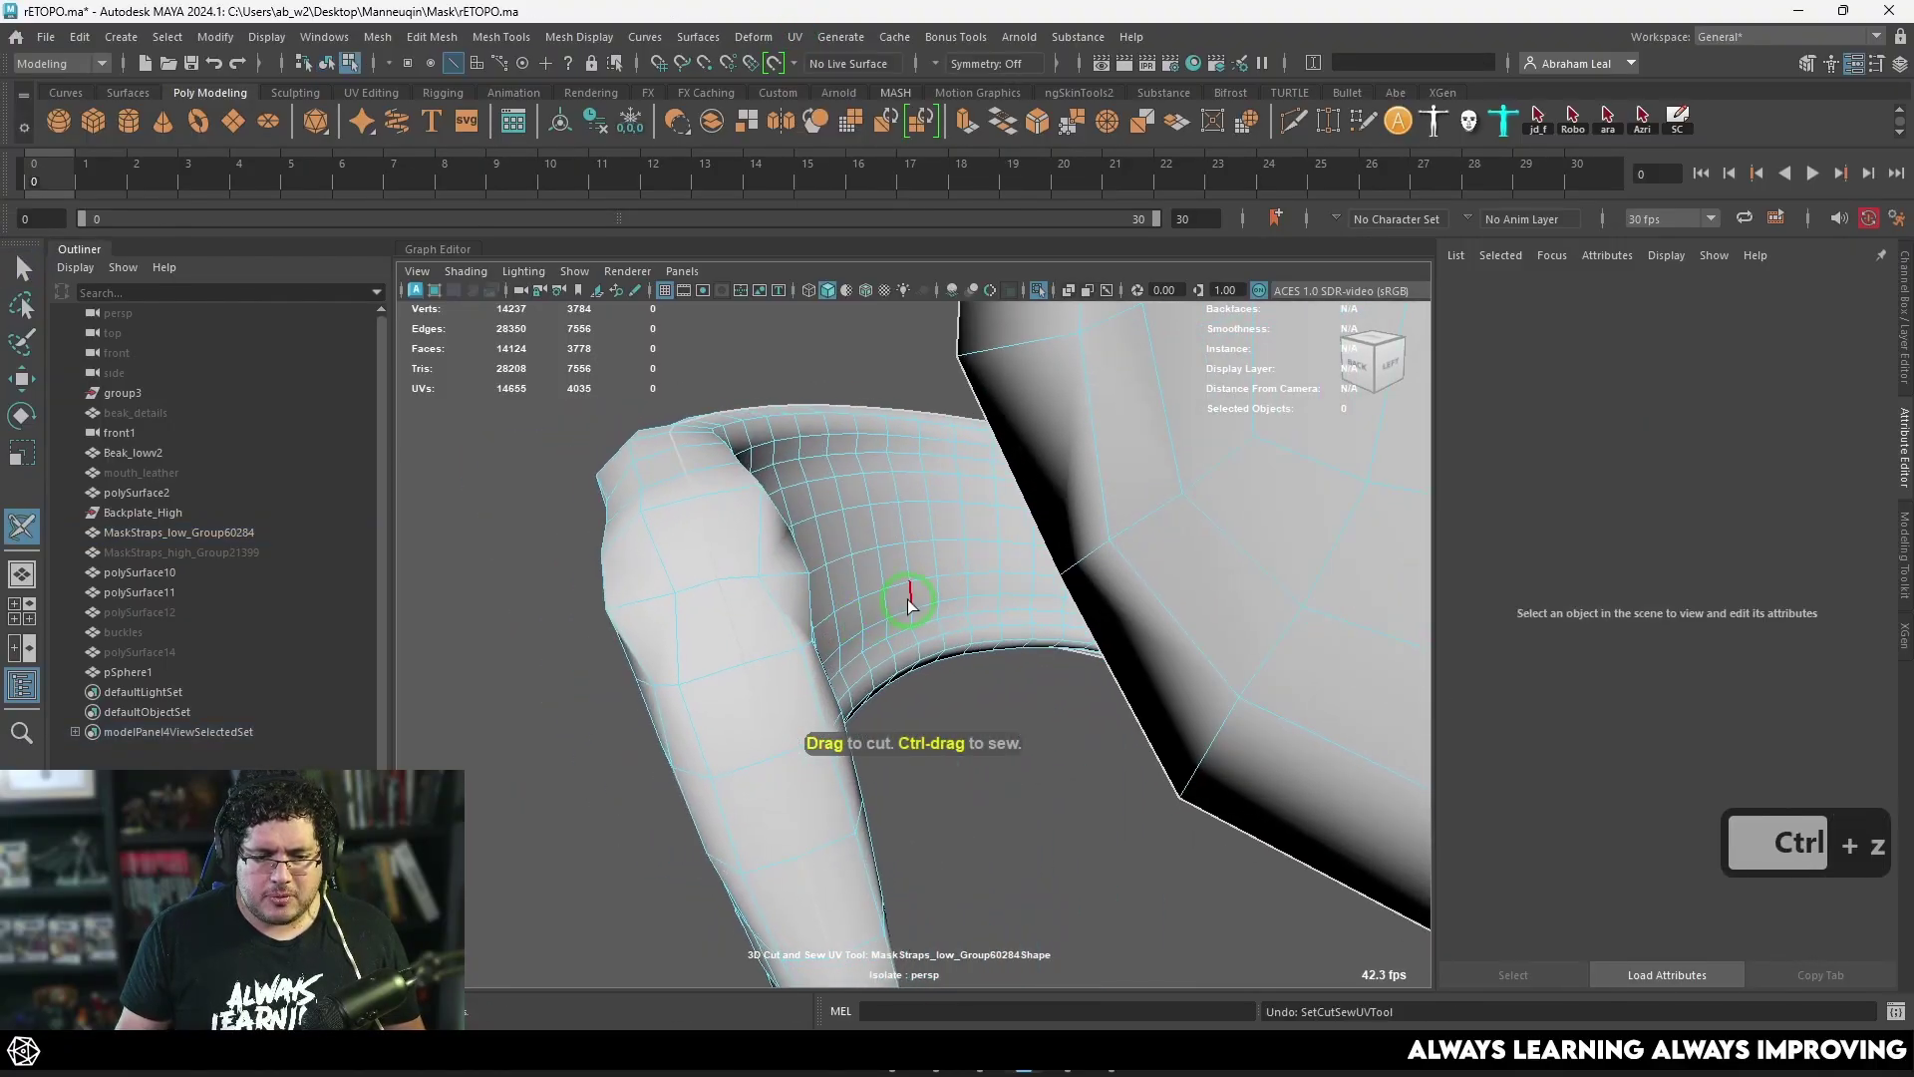
key("ctrl+z")
key("ctrl+z")
key("ctrl+z")
left_click_drag(927, 684, 1004, 767, "alt")
key("ctrl+z")
Step: Try another seam cut on the straps and undo it
left_click_drag(1000, 688, 736, 678, "alt")
scroll(761, 615, "up", 5)
middle_click_drag(736, 678, 735, 716, "alt")
left_click_drag(734, 717, 1037, 363, "alt")
left_click(670, 620)
right_click_drag(1036, 364, 1059, 487, "alt")
middle_click_drag(1060, 487, 967, 451, "alt")
right_click_drag(1021, 546, 1106, 568, "alt")
left_click_drag(1106, 568, 983, 654, "alt")
key("ctrl+z")
right_click_drag(983, 654, 1042, 748, "alt")
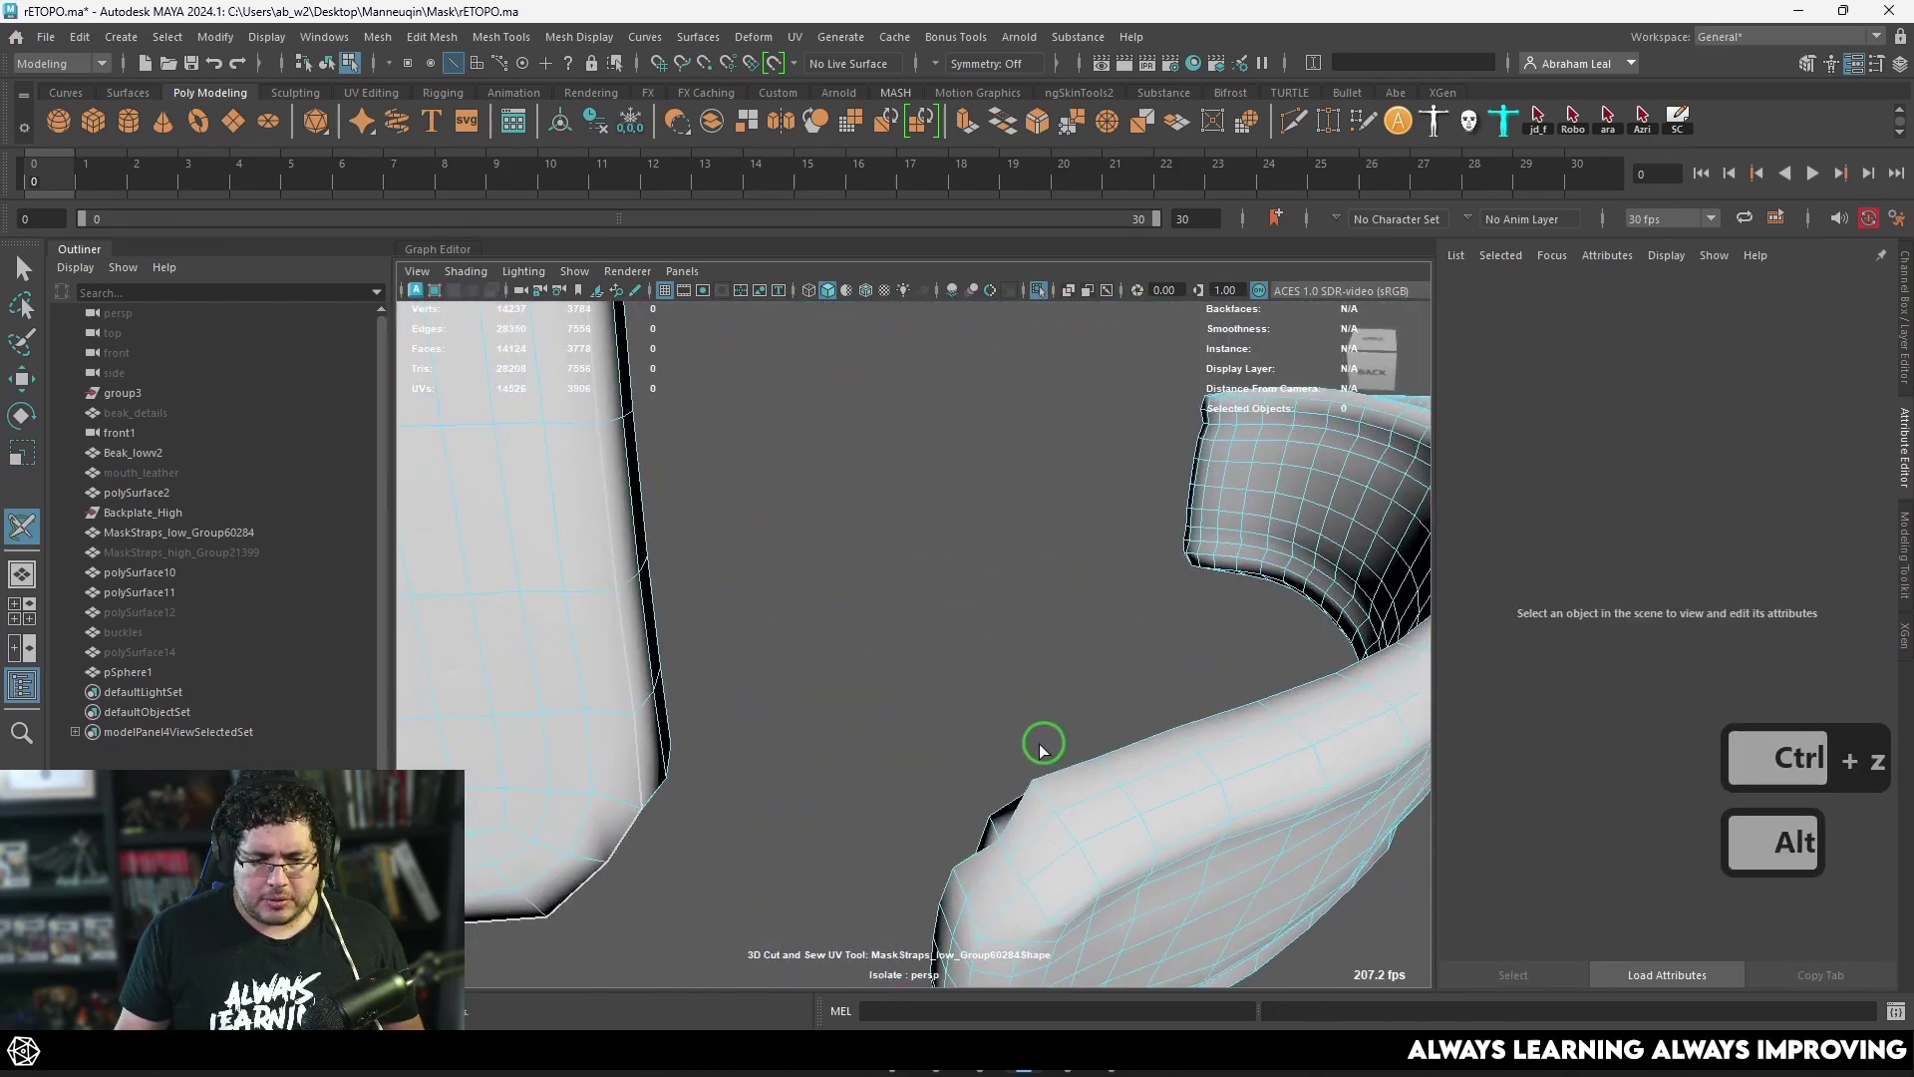
Step: Try to cut a UV seam along an edge loop near the side strap's end, and undo it
double_click(1095, 802)
right_click_drag(1276, 858, 1197, 791, "alt")
left_click_drag(1196, 790, 907, 768, "alt")
right_click_drag(907, 768, 1117, 803, "alt")
left_click_drag(1117, 803, 877, 742, "alt")
middle_click_drag(877, 743, 1056, 730, "alt")
left_click_drag(1057, 731, 797, 638, "alt")
key("ctrl+z")
Step: Cut a UV seam along the edge loop running down the narrow edge of the folded side strap
right_click_drag(798, 638, 897, 662, "alt")
left_click_drag(898, 662, 718, 578, "alt")
right_click_drag(717, 578, 667, 546, "alt")
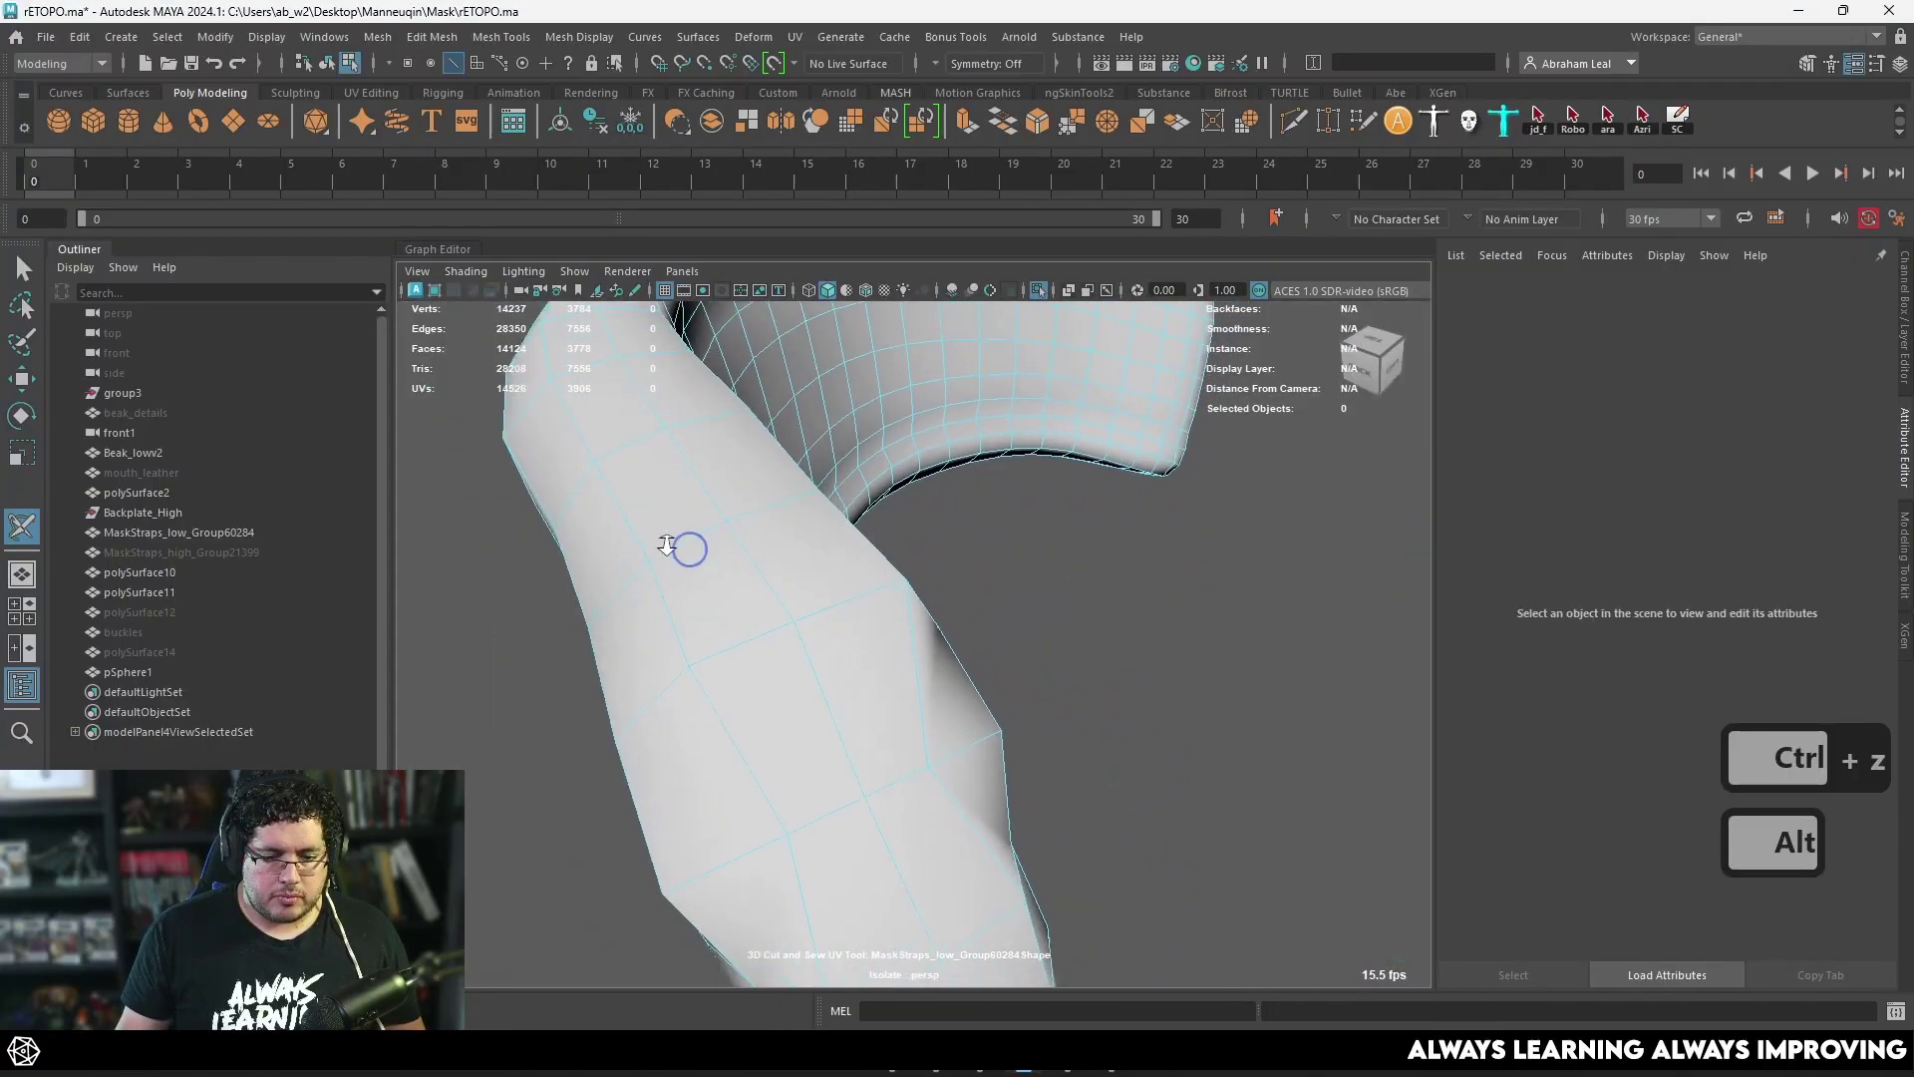
double_click(799, 594)
left_click_drag(798, 594, 766, 568, "alt")
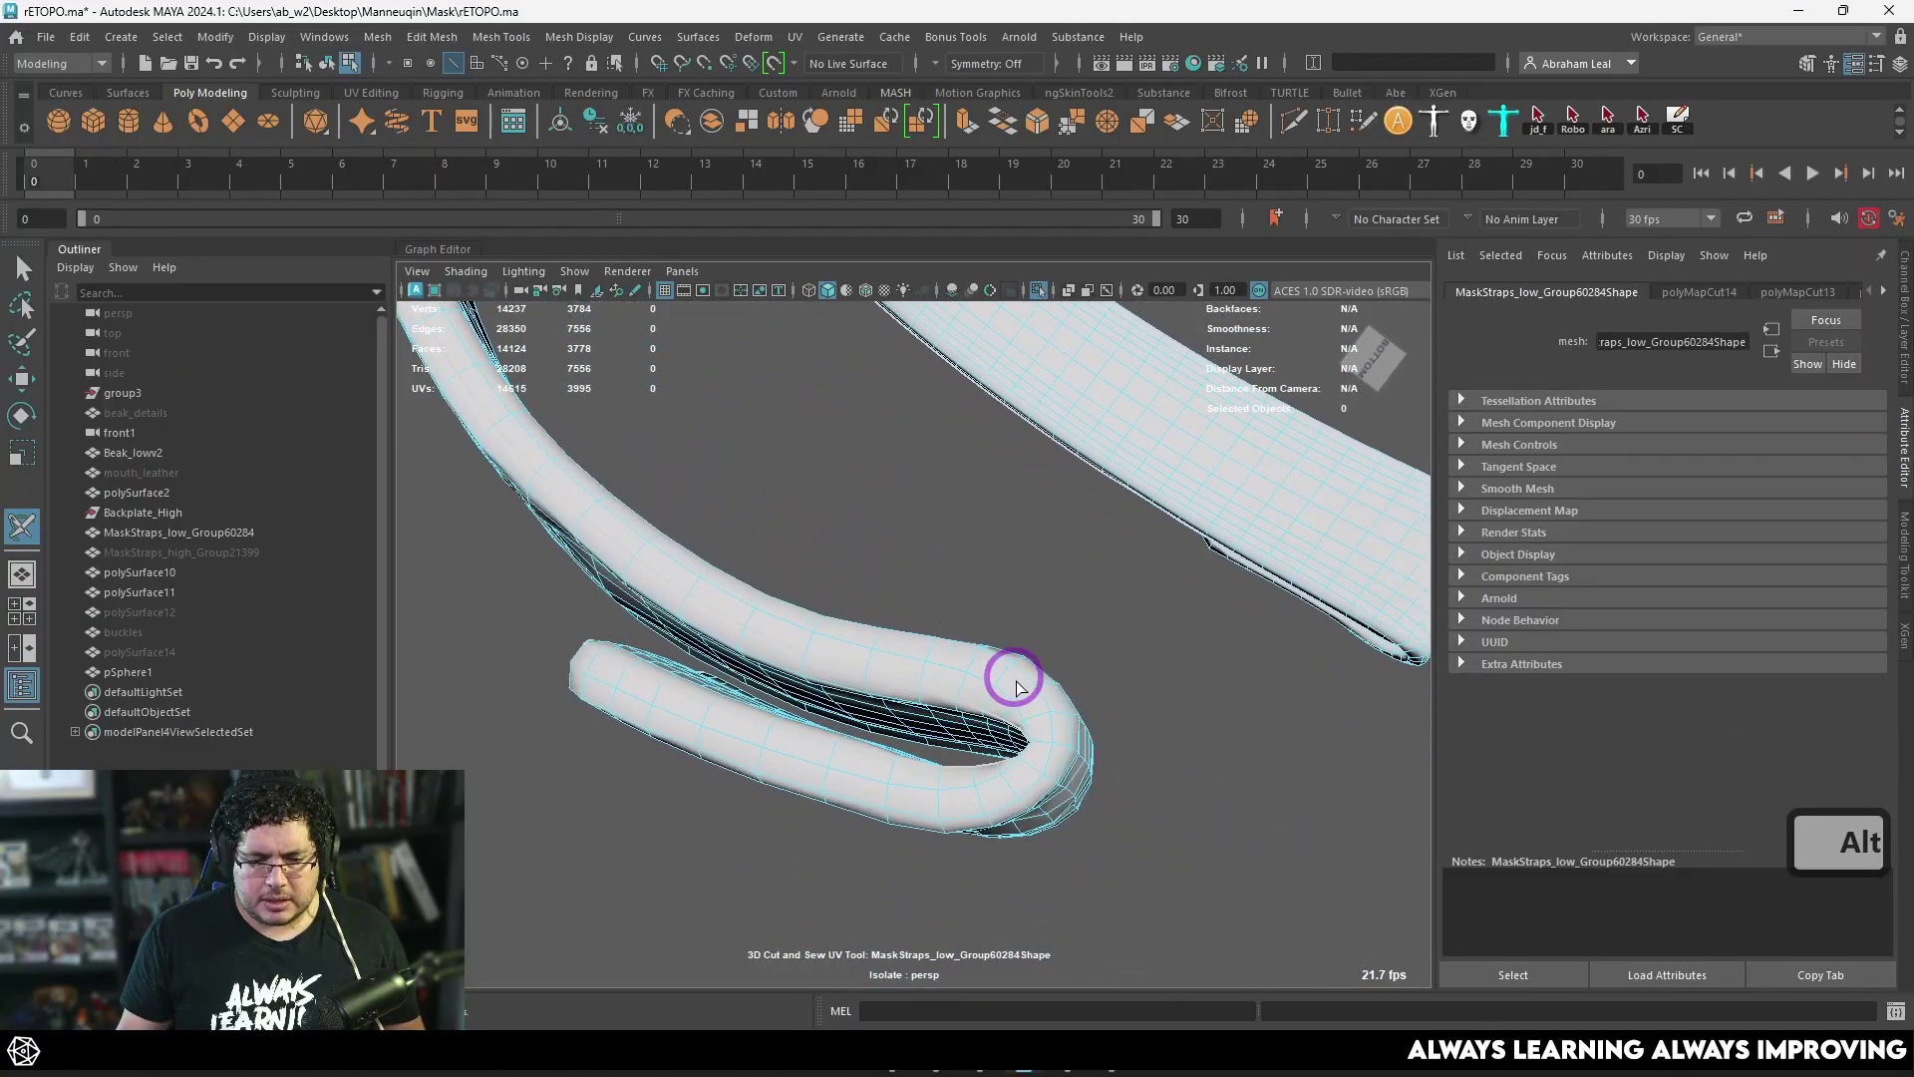
Step: Cut a UV seam across the edges of the folded side strap's rounded end
left_click_drag(1017, 687, 1064, 739, "alt")
right_click_drag(1063, 739, 1141, 791, "alt")
middle_click_drag(848, 738, 1124, 773, "alt")
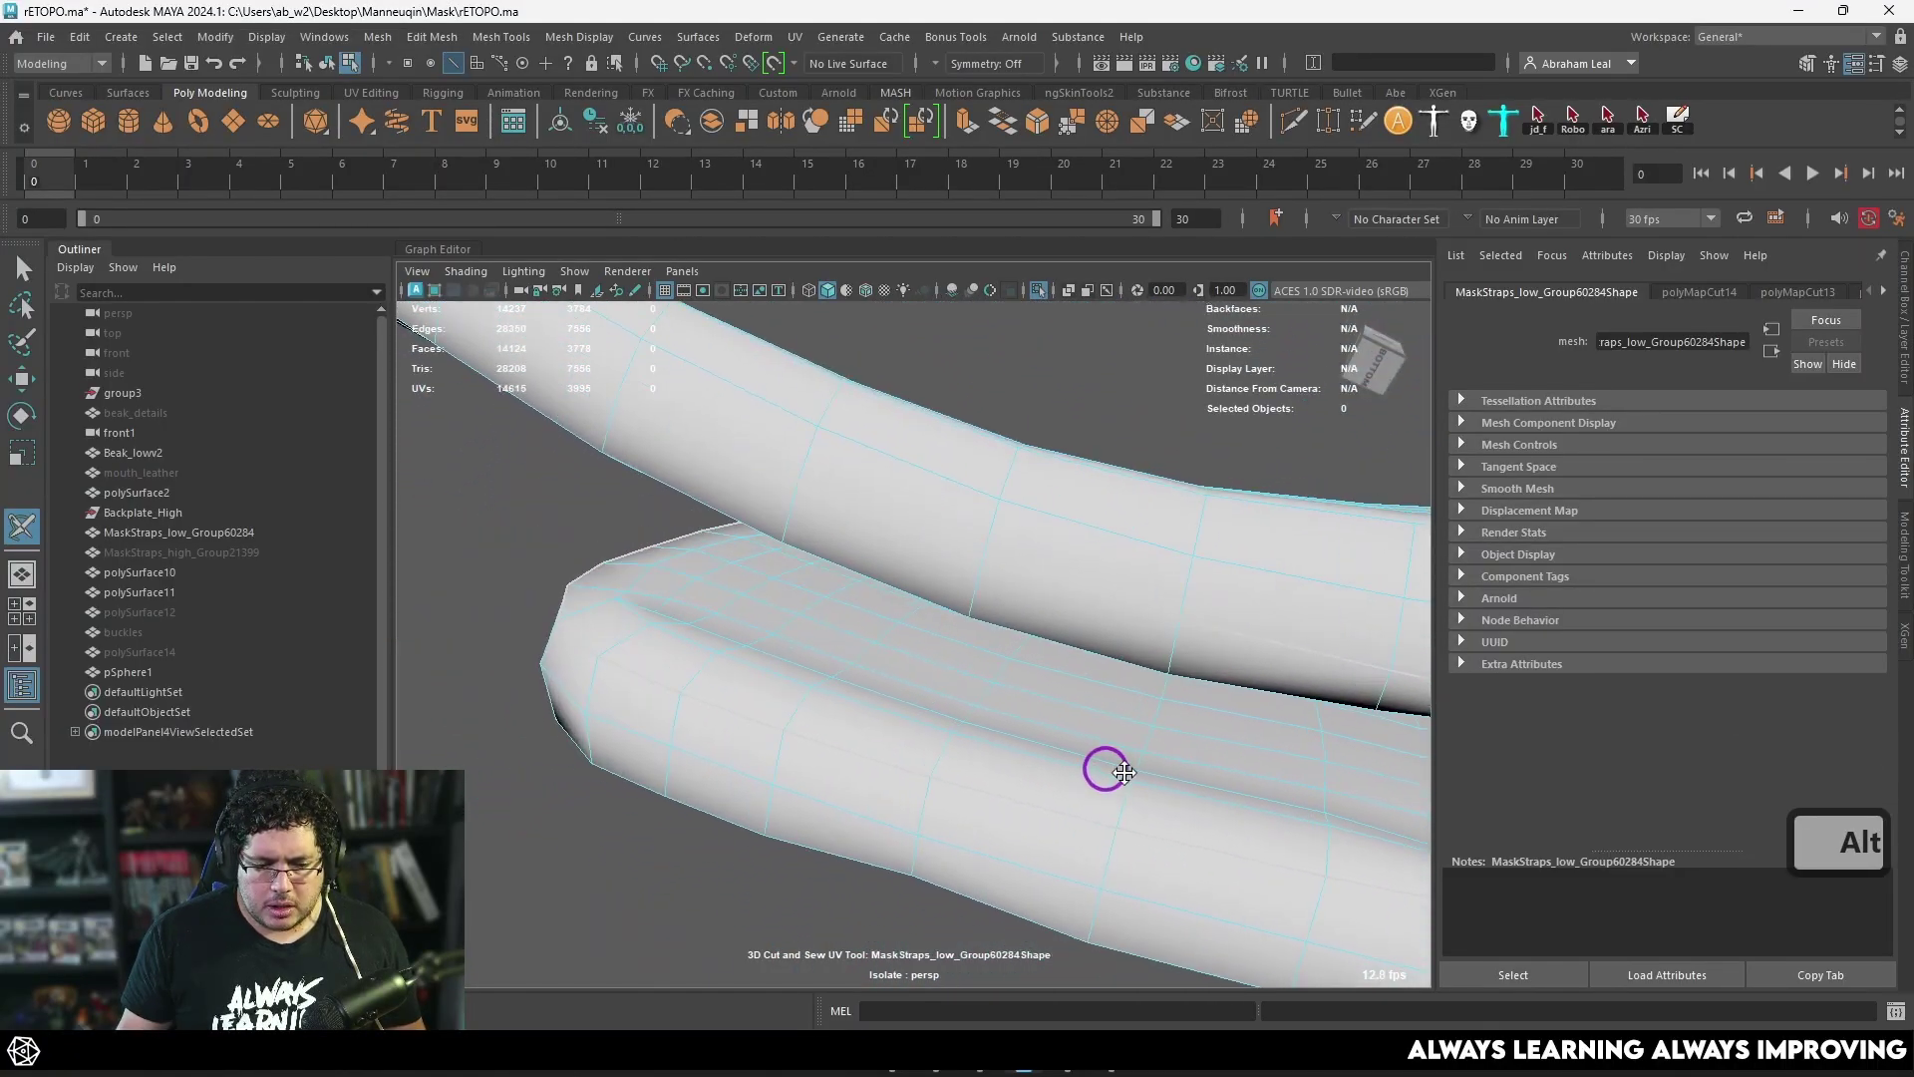
left_click_drag(1124, 772, 1007, 698, "alt")
right_click_drag(1007, 698, 983, 727, "alt")
left_click_drag(983, 727, 940, 735, "alt")
right_click_drag(940, 735, 890, 664, "alt")
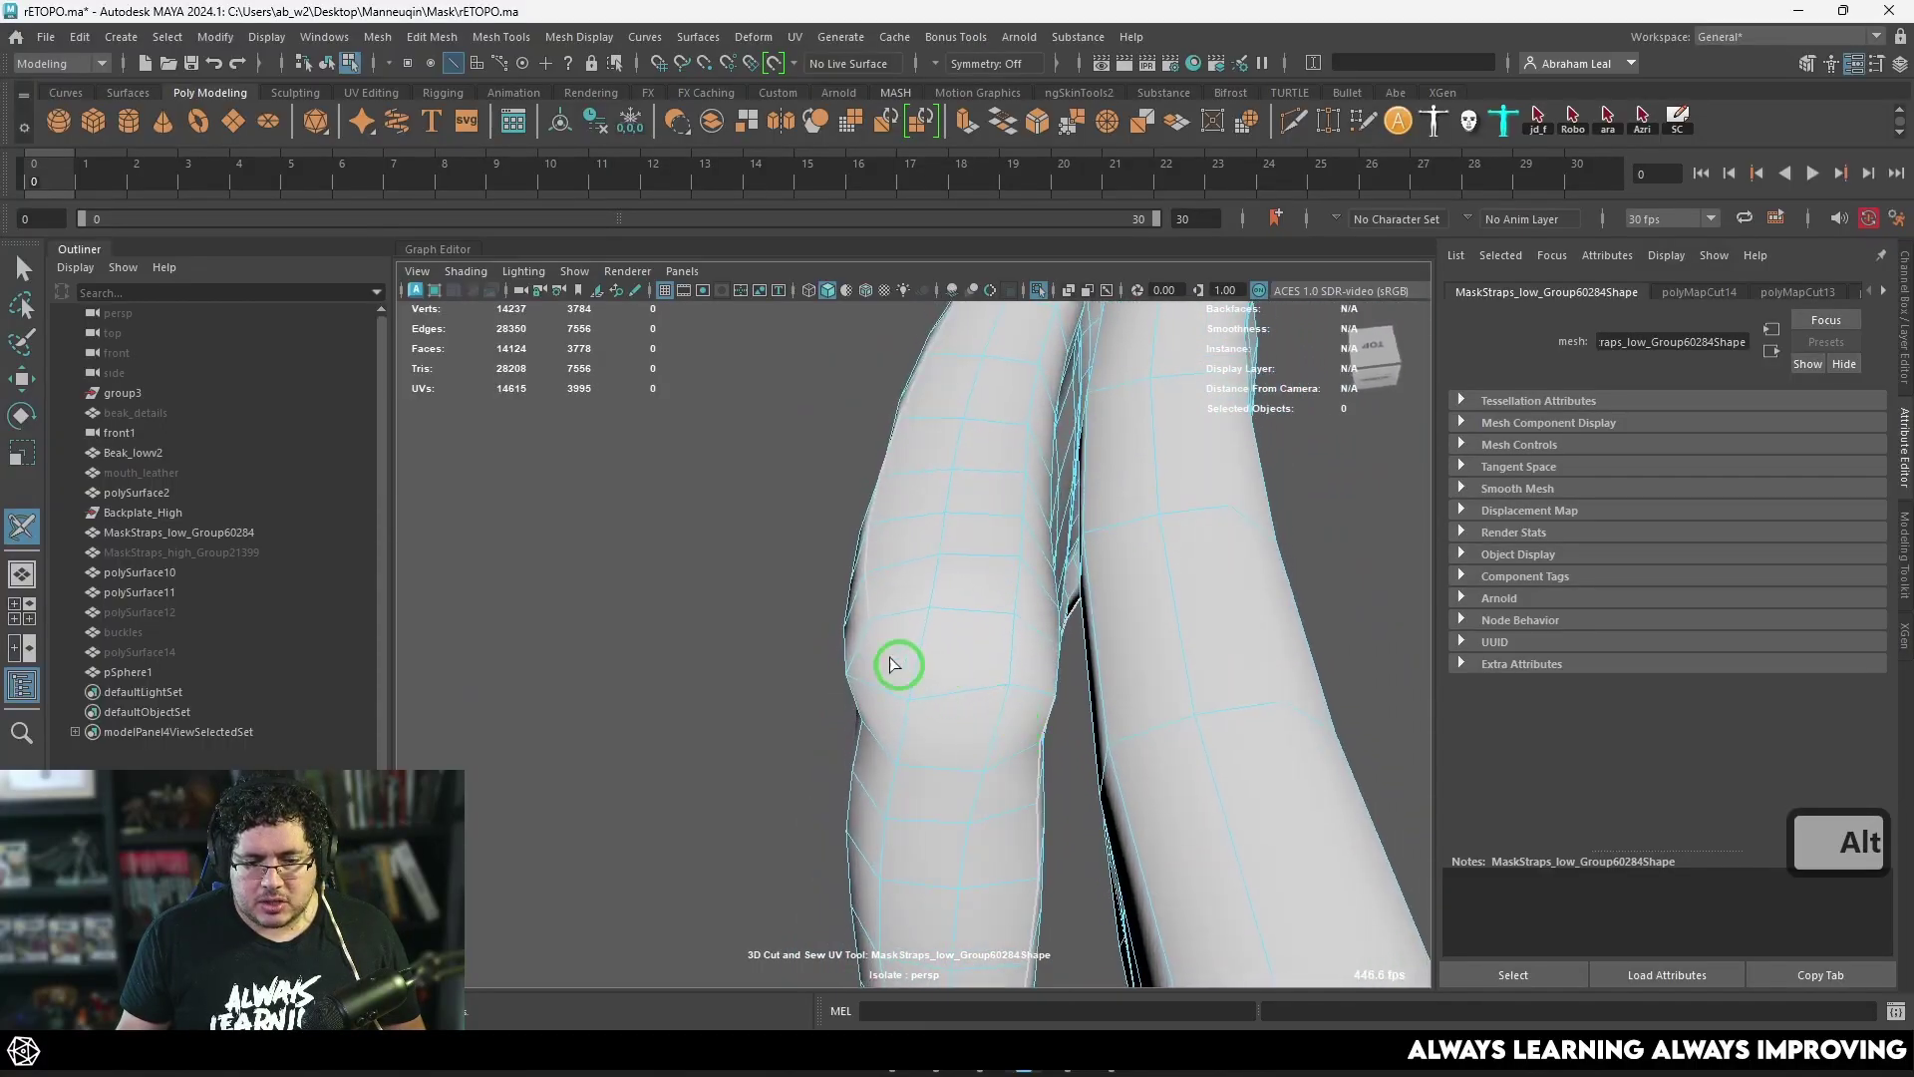
left_click_drag(881, 610, 939, 615, "alt")
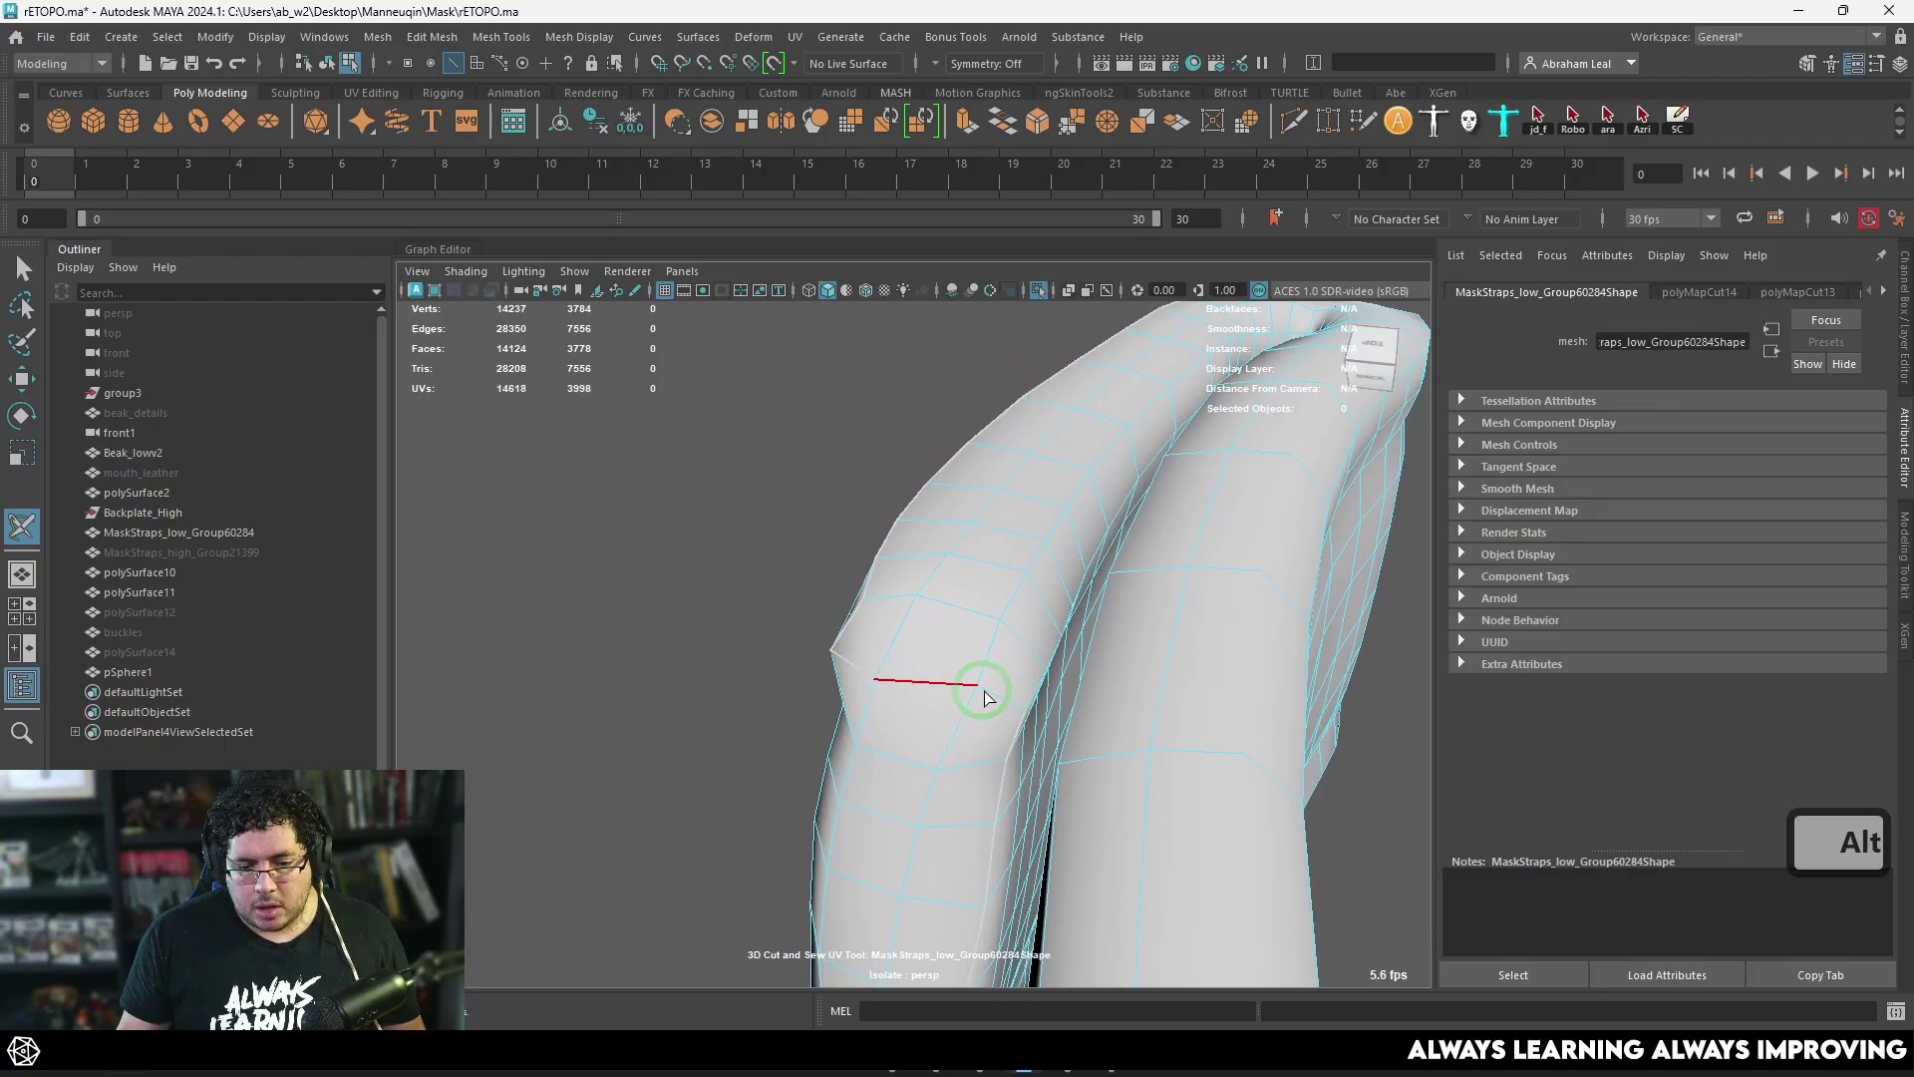
mouse_move(985, 698)
left_mouse_down()
mouse_move(906, 714)
mouse_move(887, 561)
mouse_move(933, 686)
left_mouse_up()
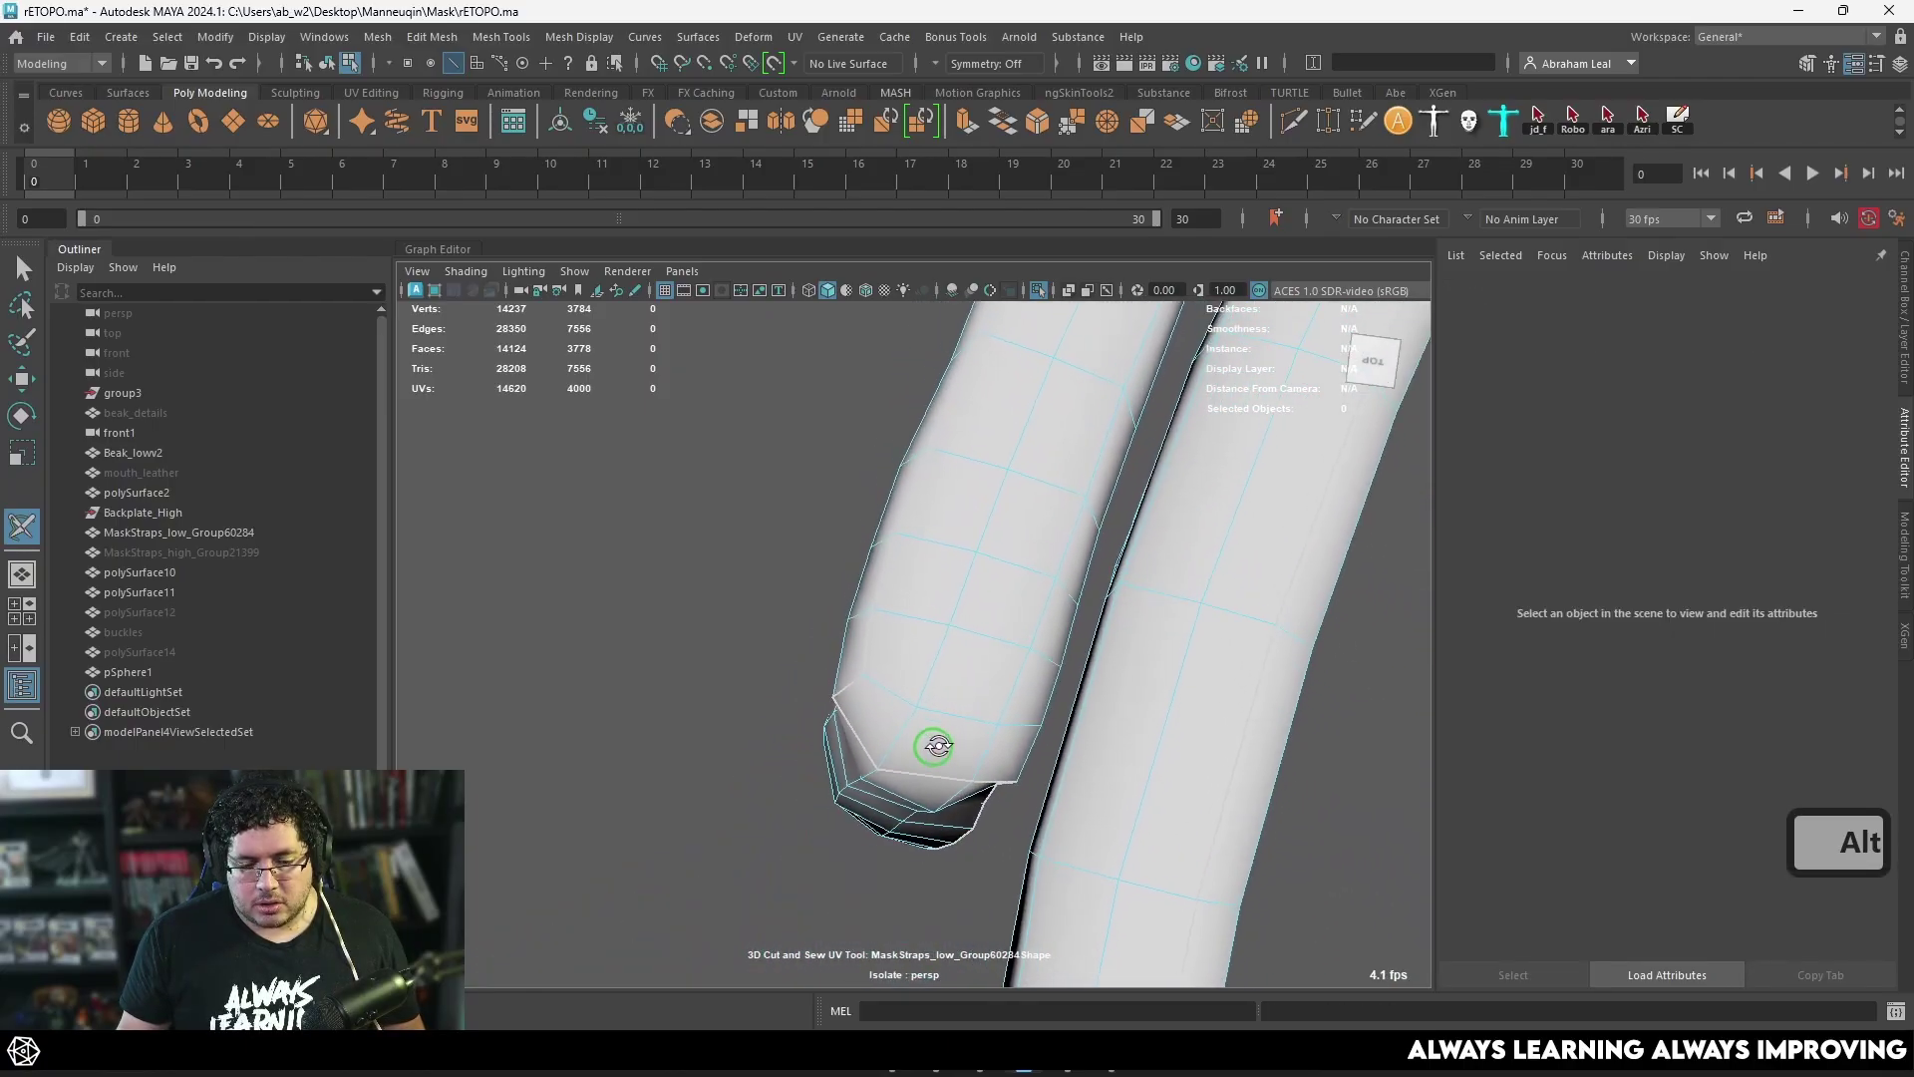
Step: Cut UV seams along the narrow edge loop and across the rounded end of the next folded strap
left_click_drag(965, 669, 1090, 794, "alt")
right_click_drag(1089, 794, 1167, 789, "alt")
mouse_move(1077, 678)
left_mouse_down("alt")
mouse_move(1111, 684)
mouse_move(911, 654)
mouse_move(1051, 726)
mouse_move(1104, 658)
left_mouse_up("alt")
right_click_drag(1105, 658, 1060, 675, "alt")
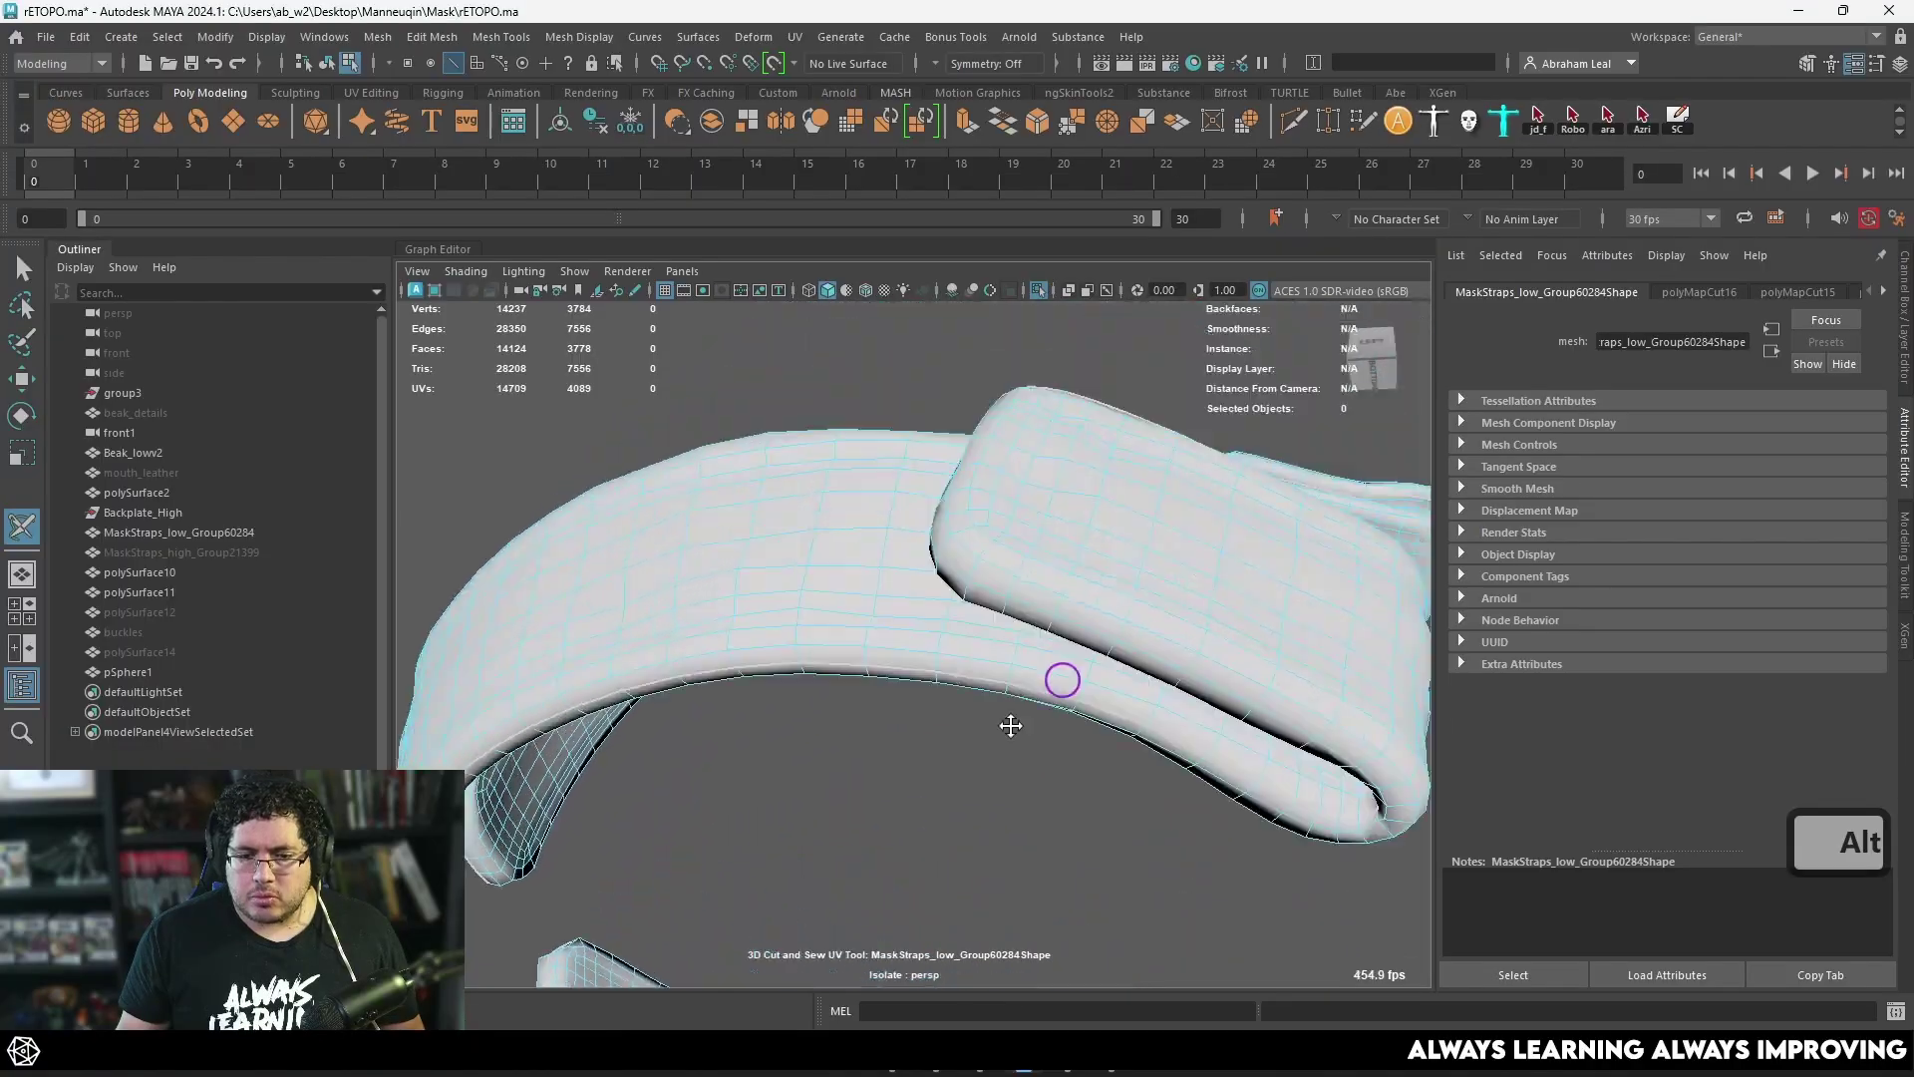
left_click_drag(1060, 675, 1038, 735, "alt")
right_click_drag(1038, 734, 773, 681, "alt")
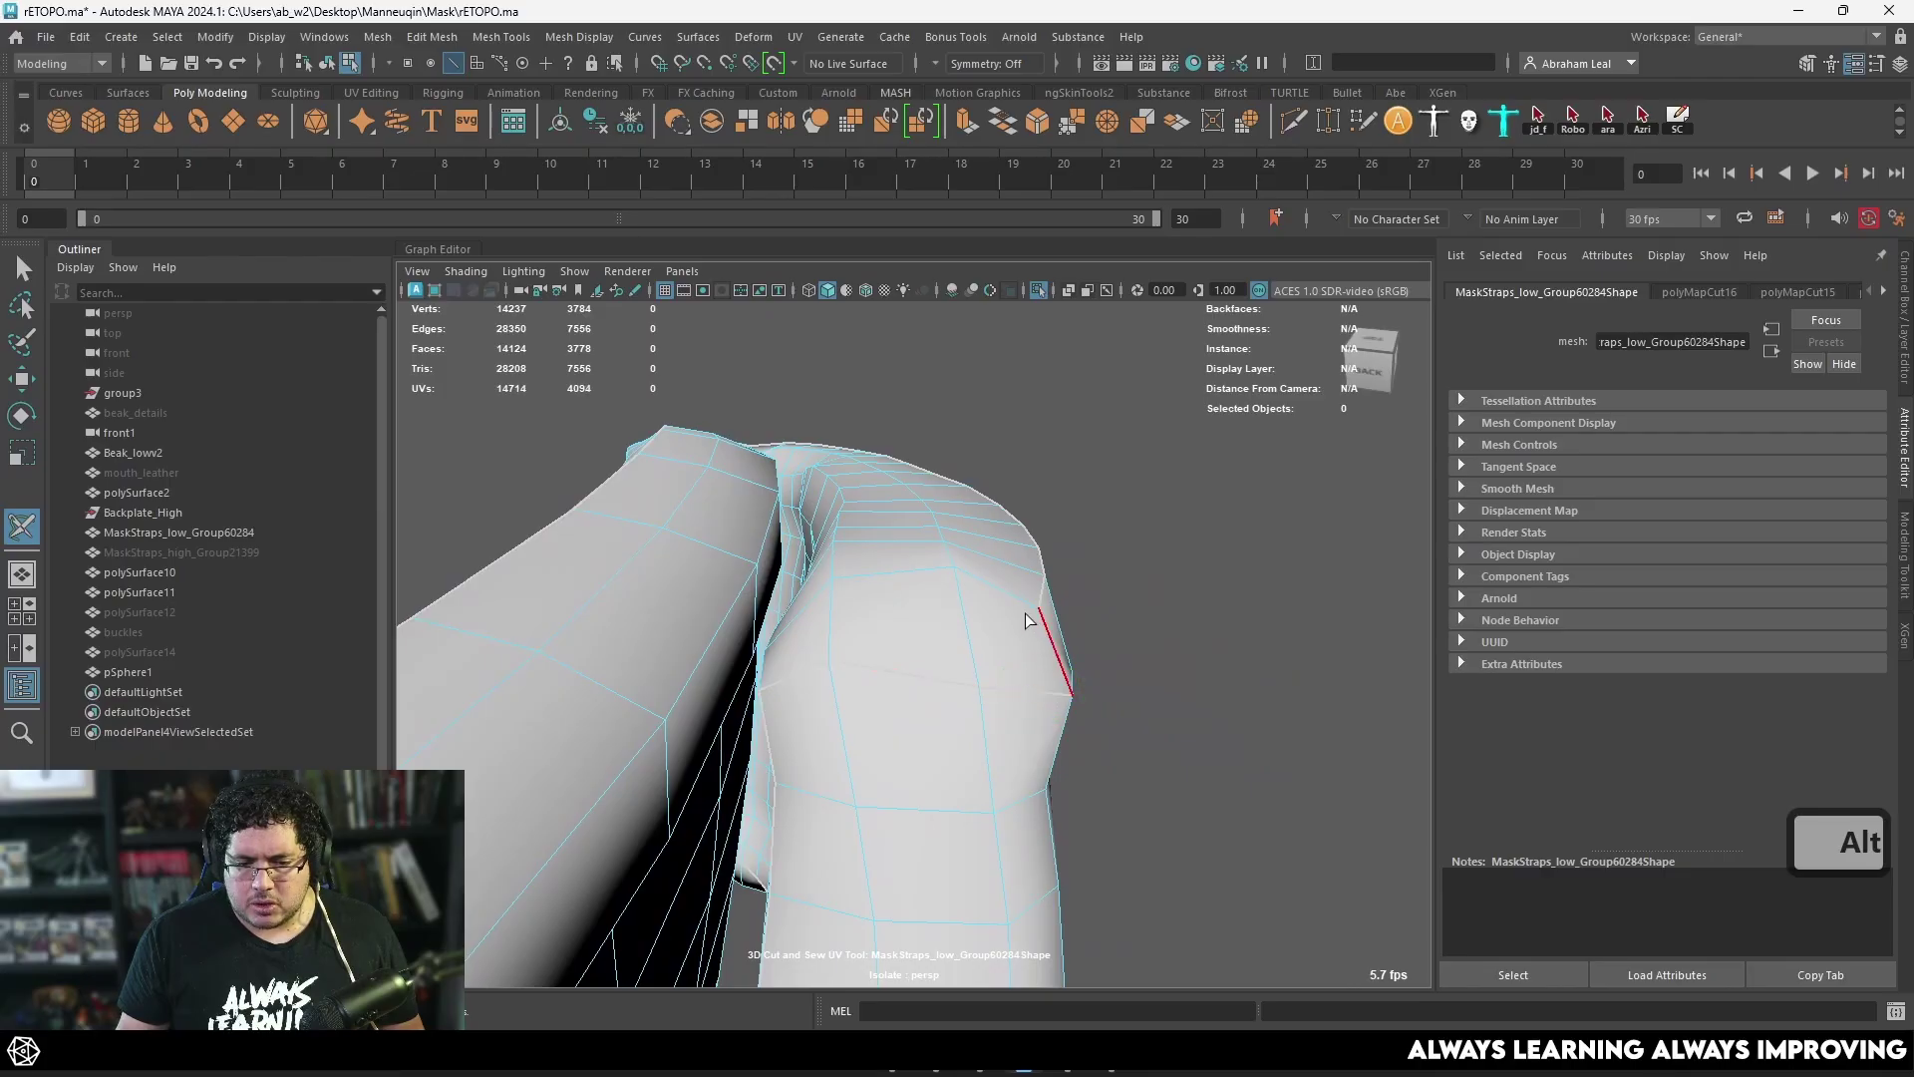
left_click_drag(1028, 620, 820, 697, "alt")
right_click_drag(821, 697, 897, 648, "alt")
left_click_drag(898, 648, 758, 628, "alt")
Step: Show the straps mesh in the UV Editor, select all its UV shells and unfold them
left_click(657, 423)
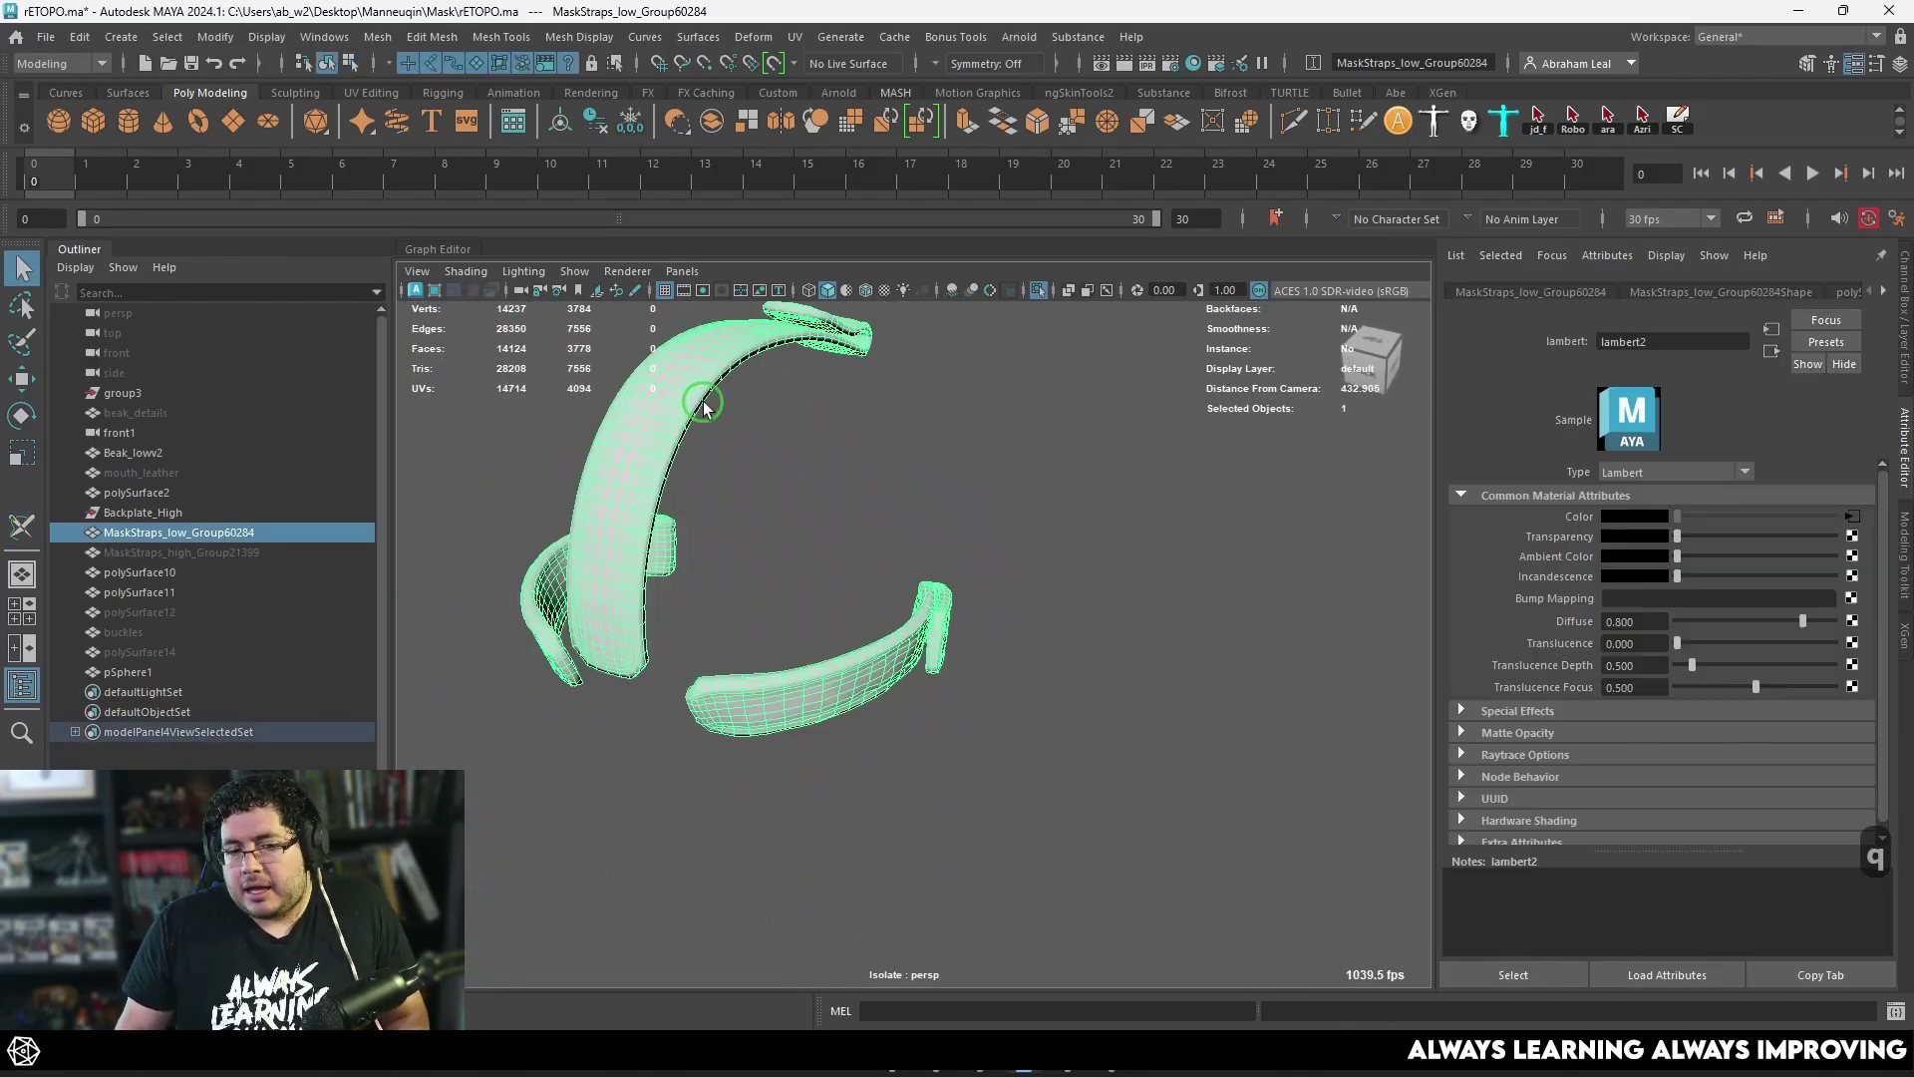
left_click(797, 44)
left_click(848, 53)
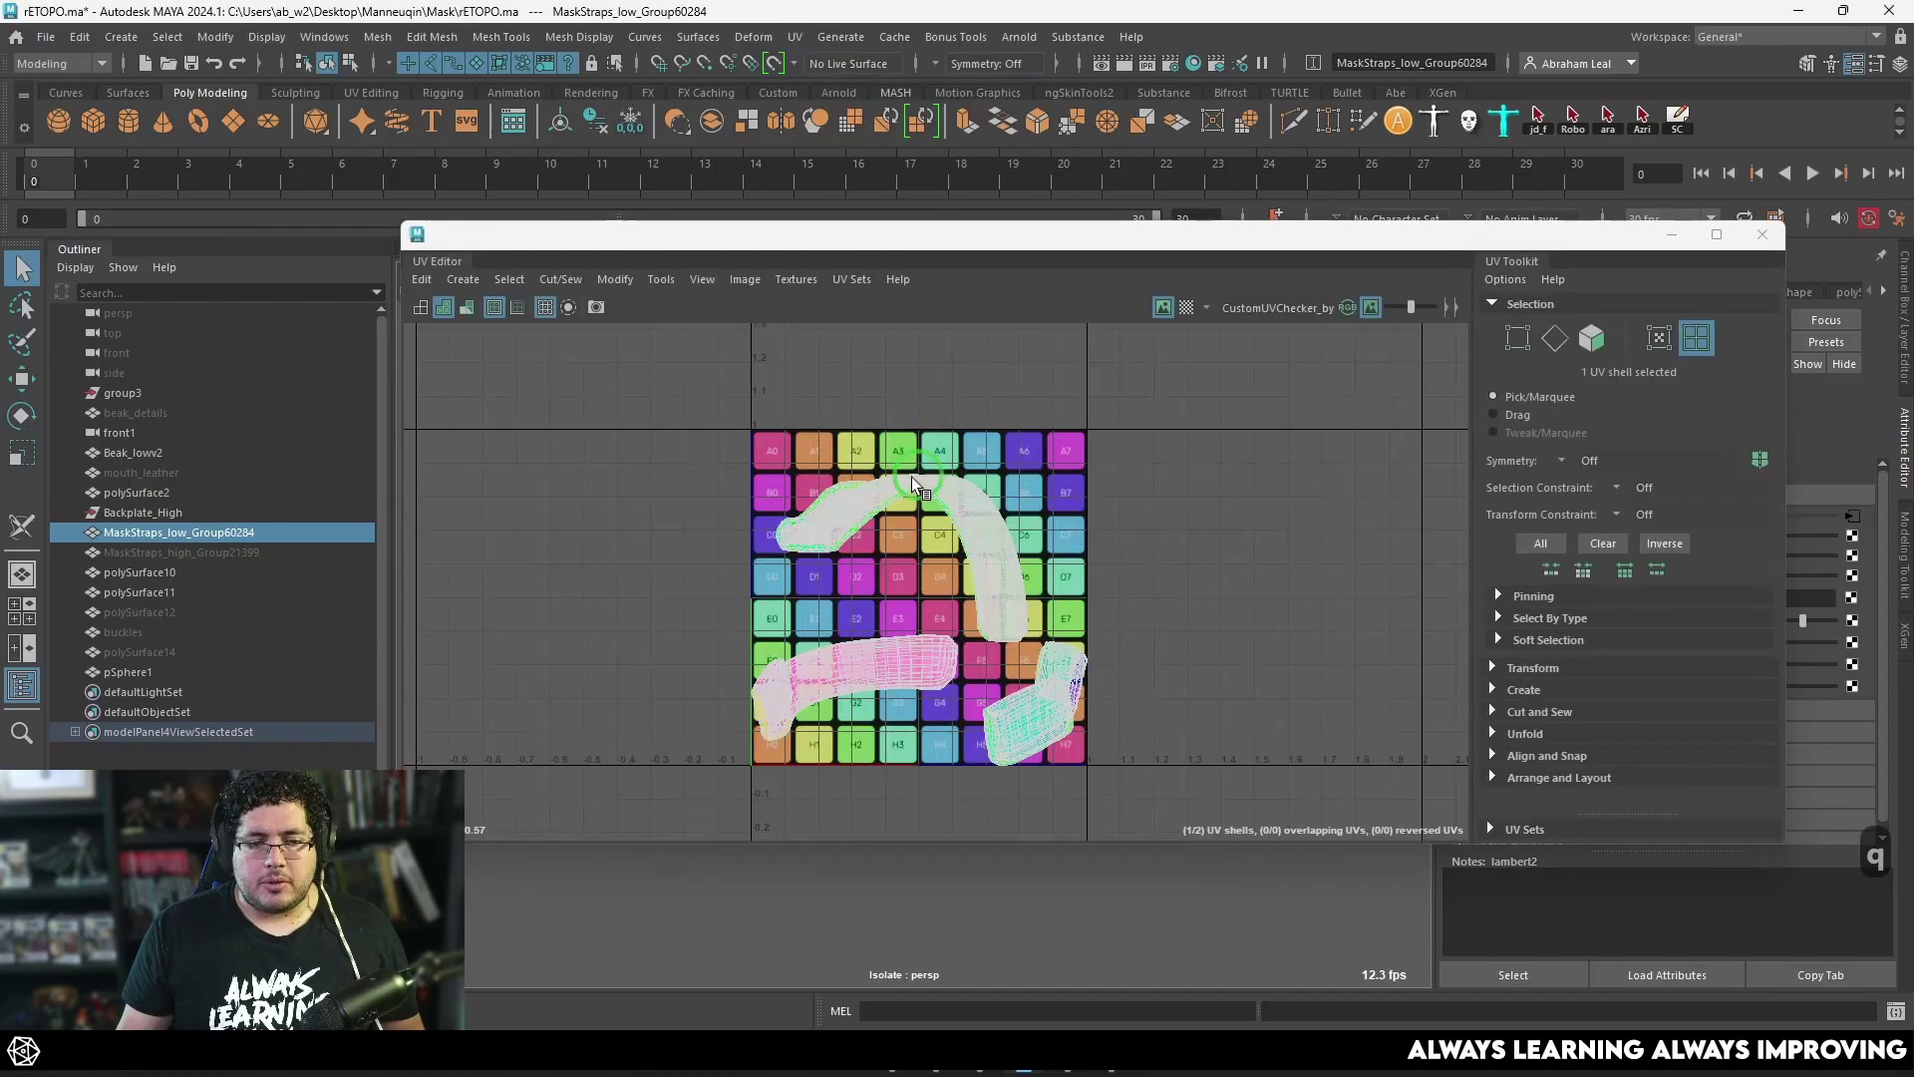
right_click_drag(744, 419, 744, 419)
left_click_drag(688, 393, 1156, 817)
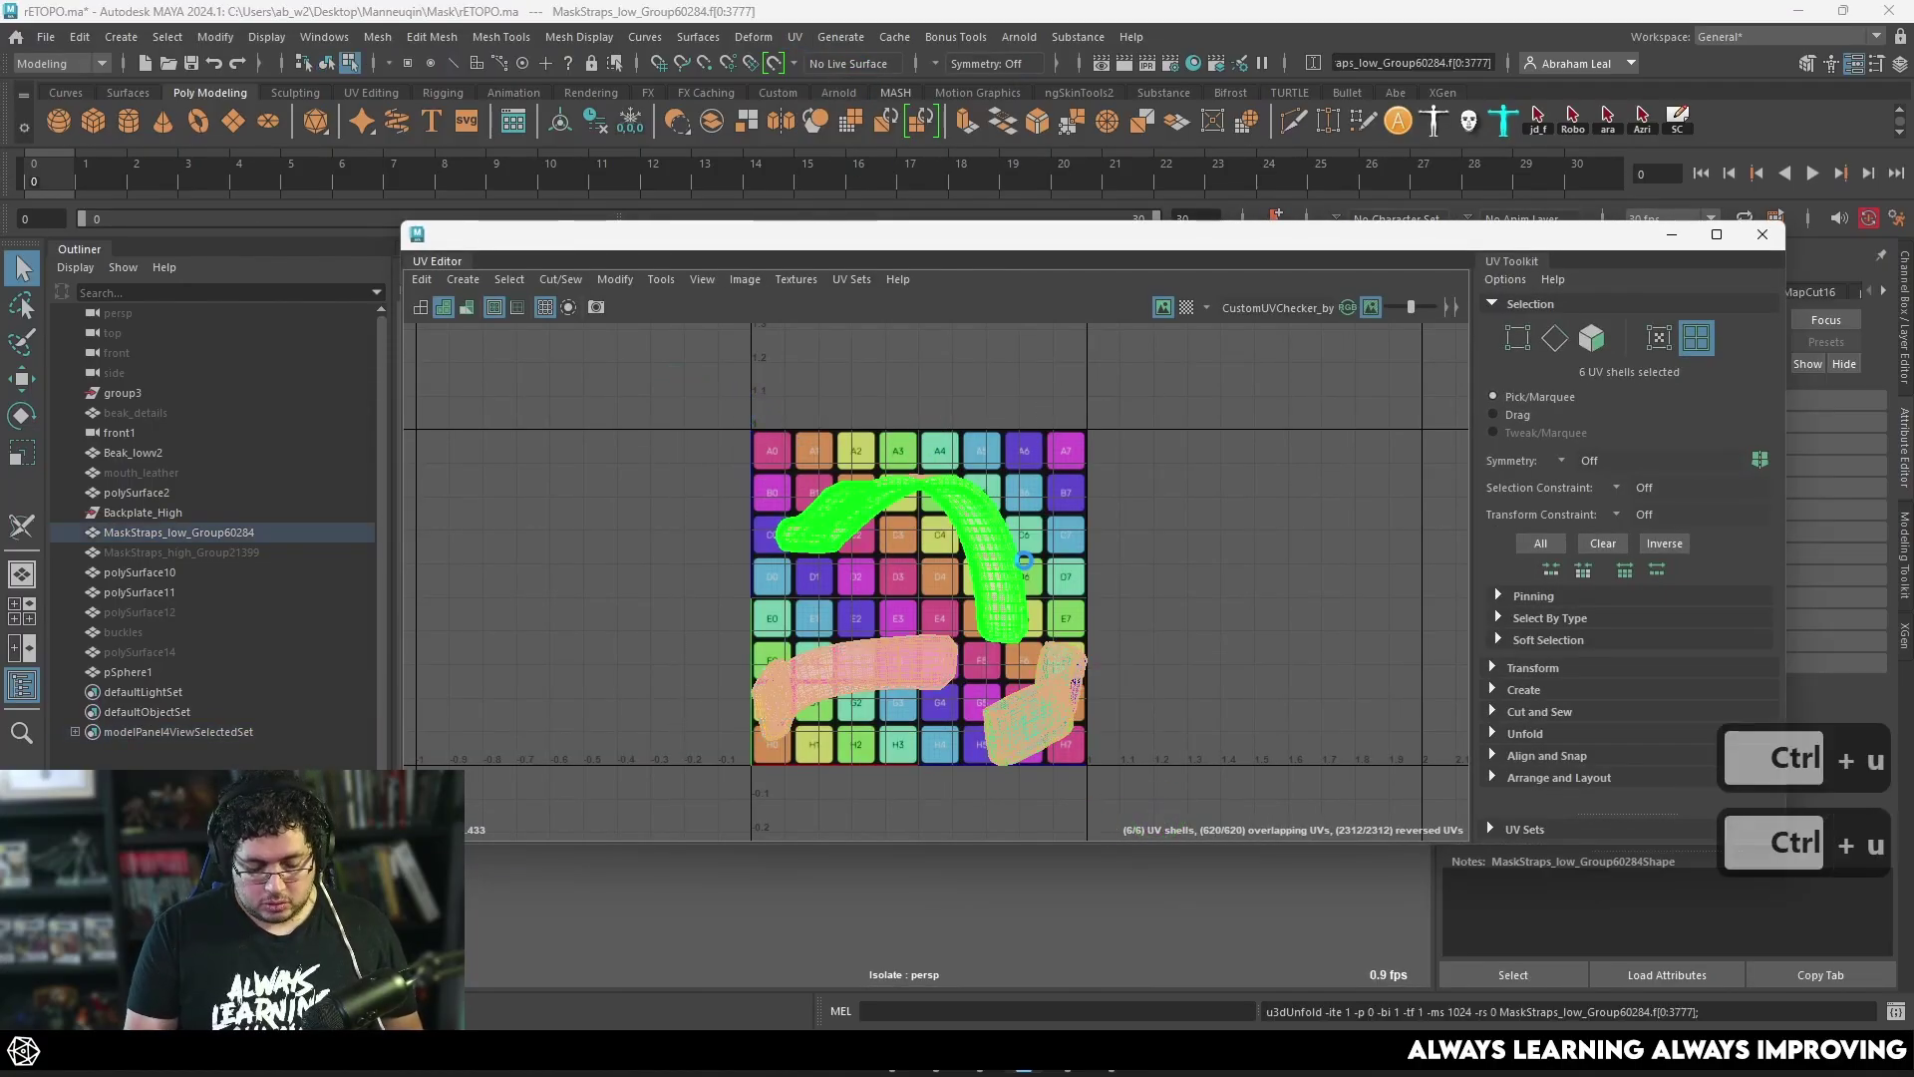
Step: Move the unfolded strap shells apart to both sides of the 0–1 UV tile
left_click(914, 571)
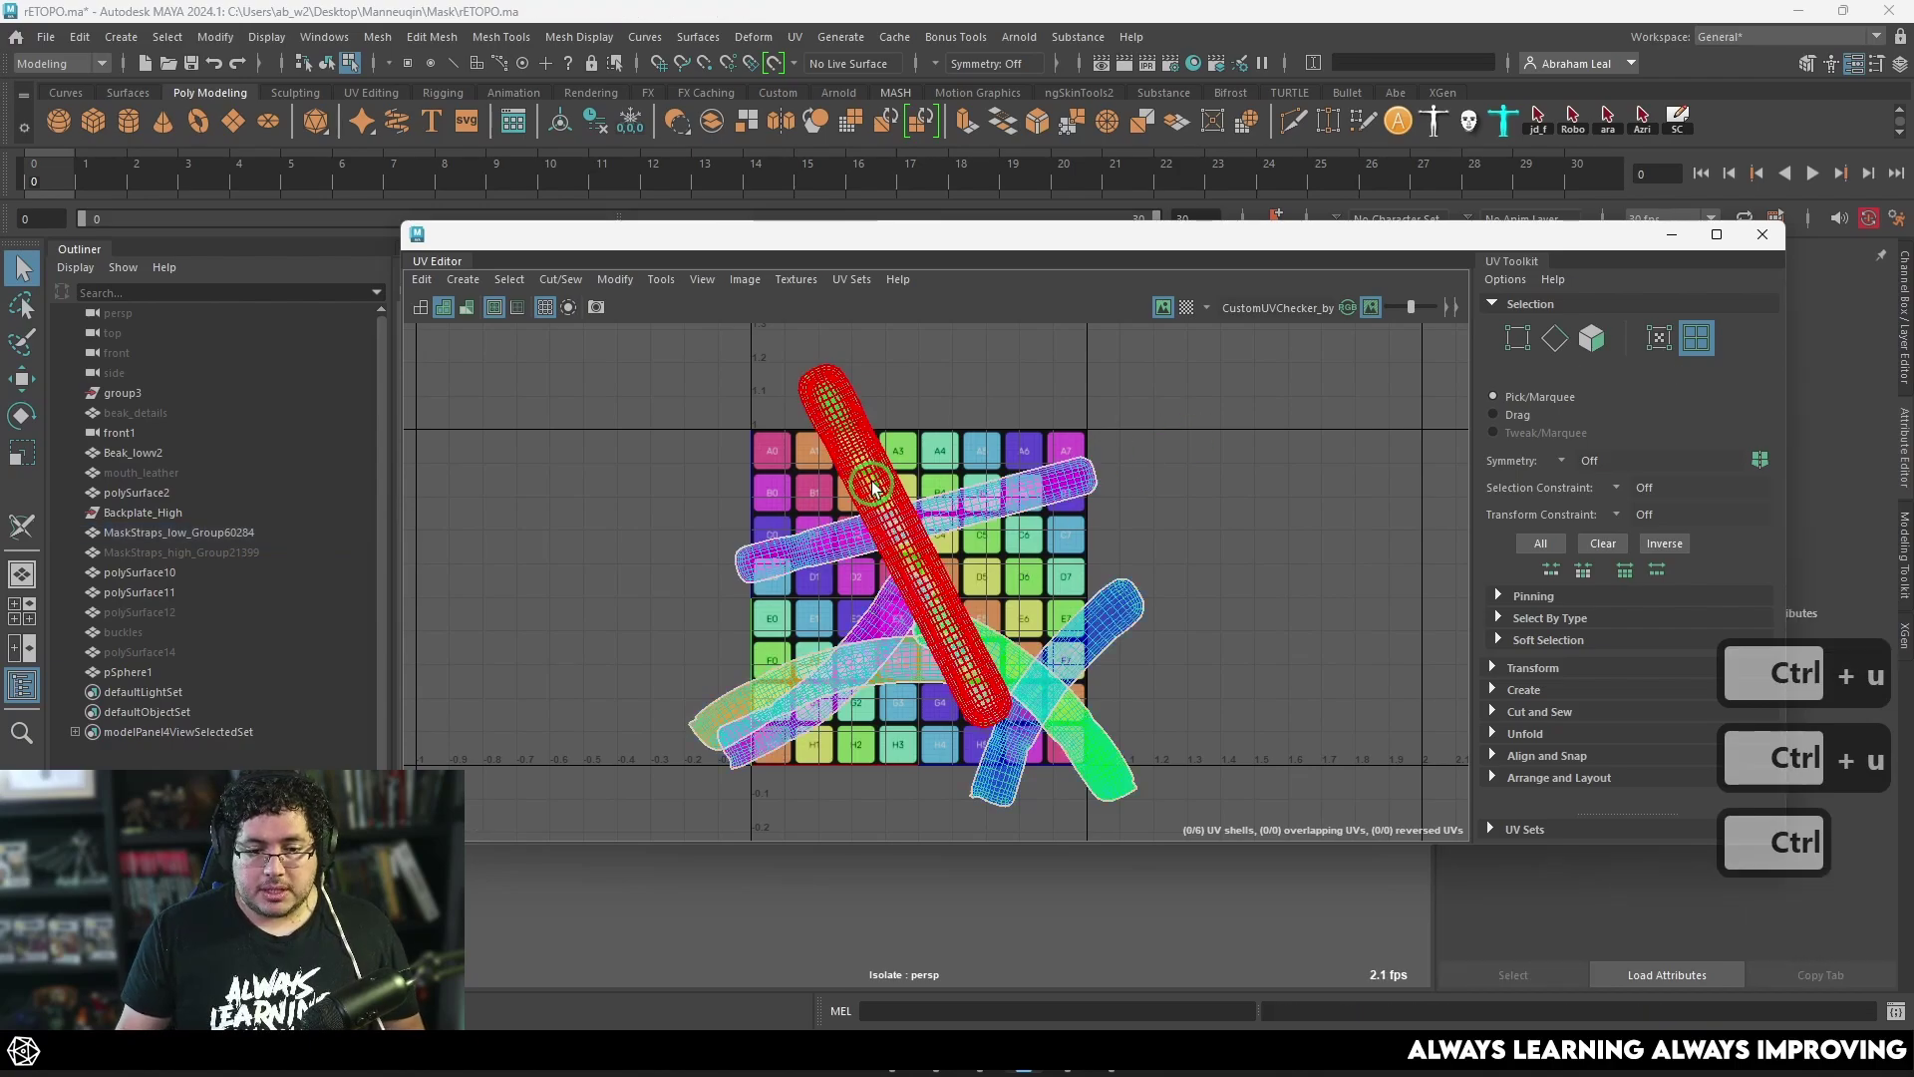
key("w")
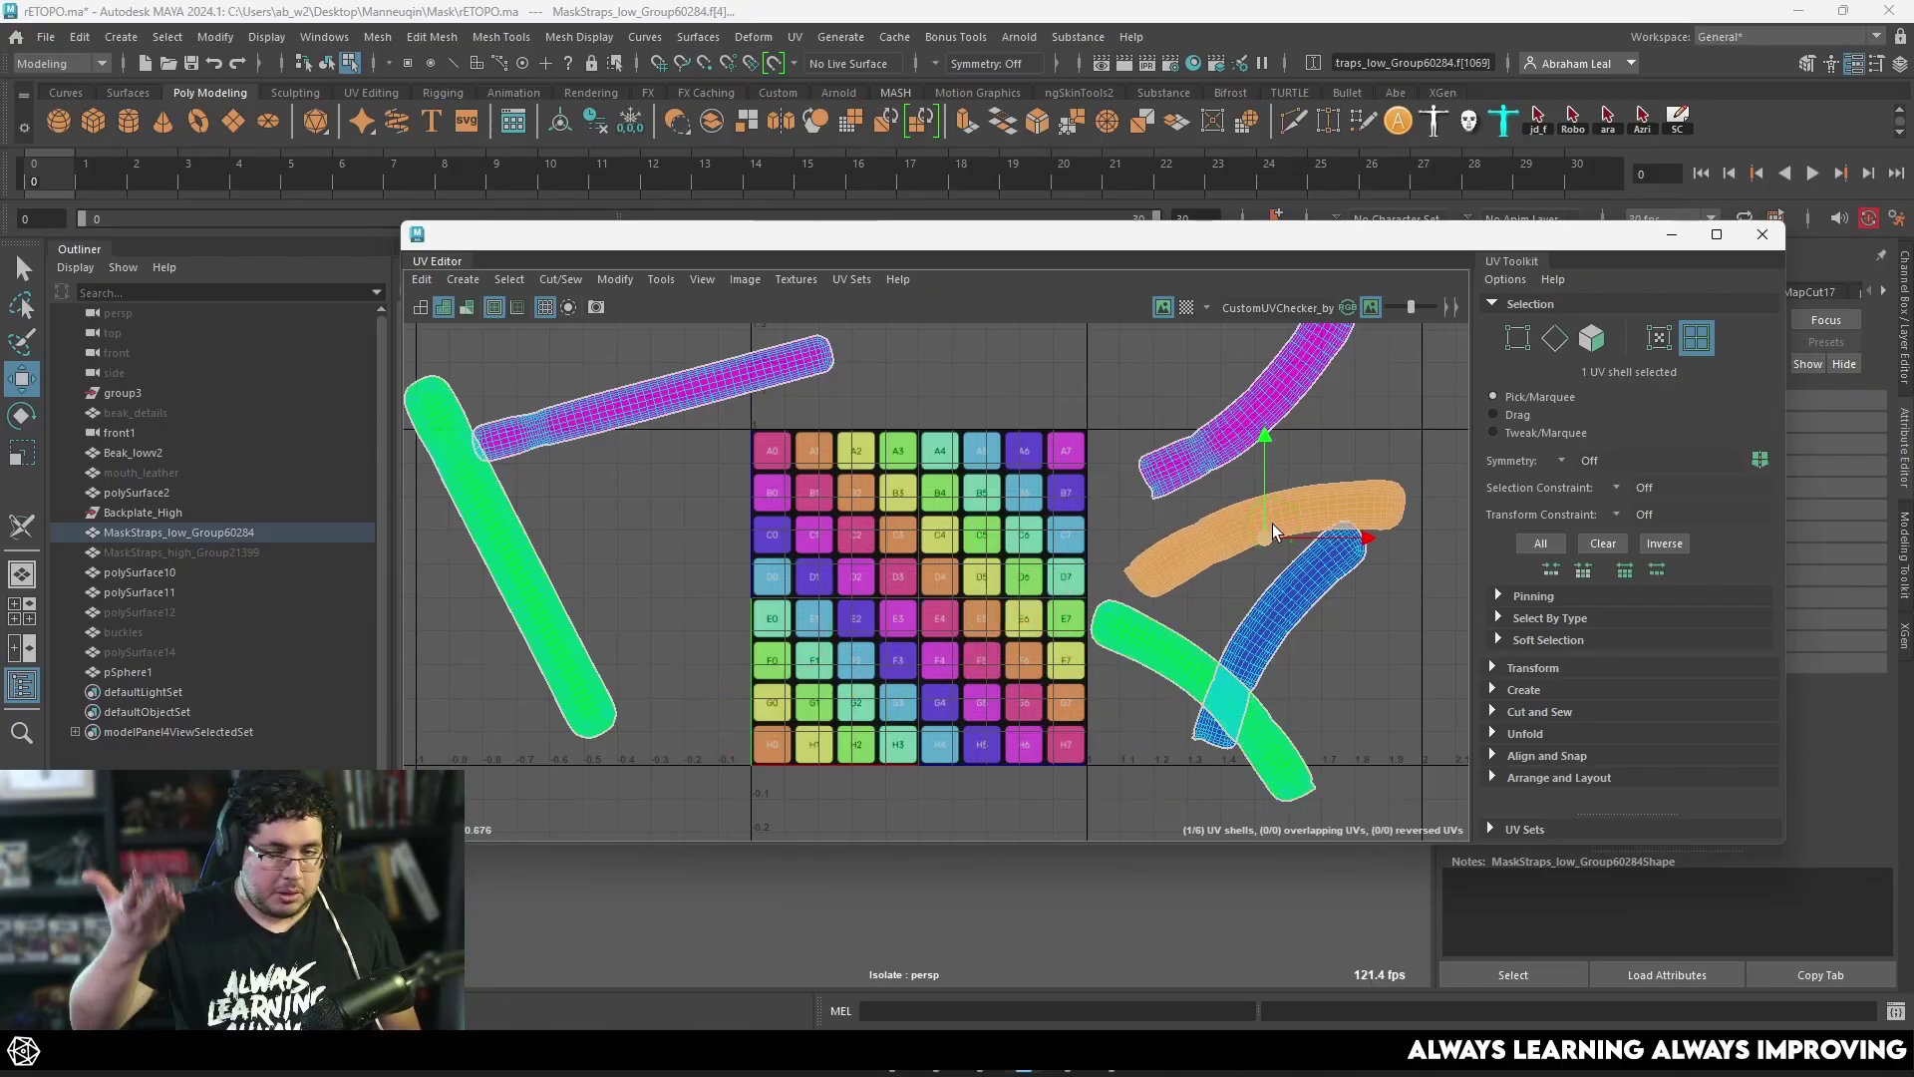
left_click(1532, 369)
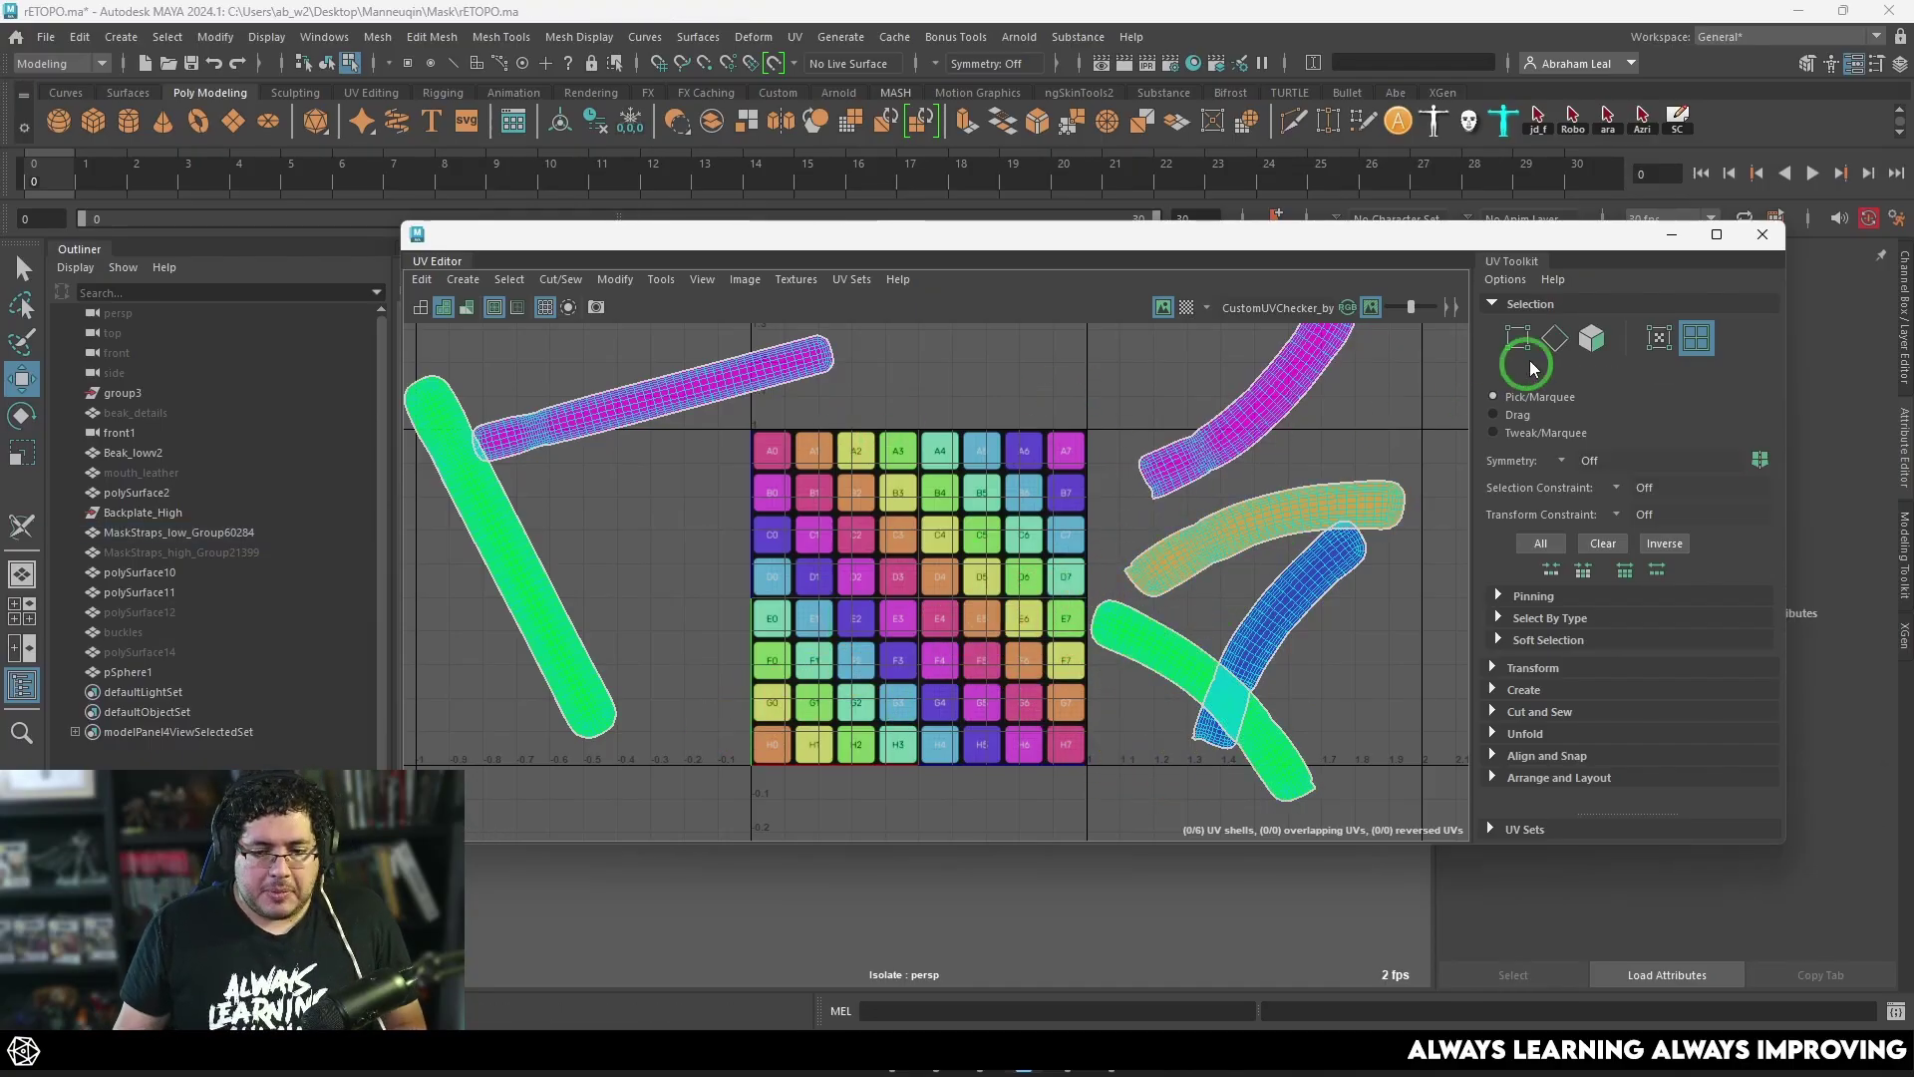
Step: Return the straps to object mode, turn off isolation and view the whole mask from the side
left_click_drag(750, 508, 818, 414, "alt")
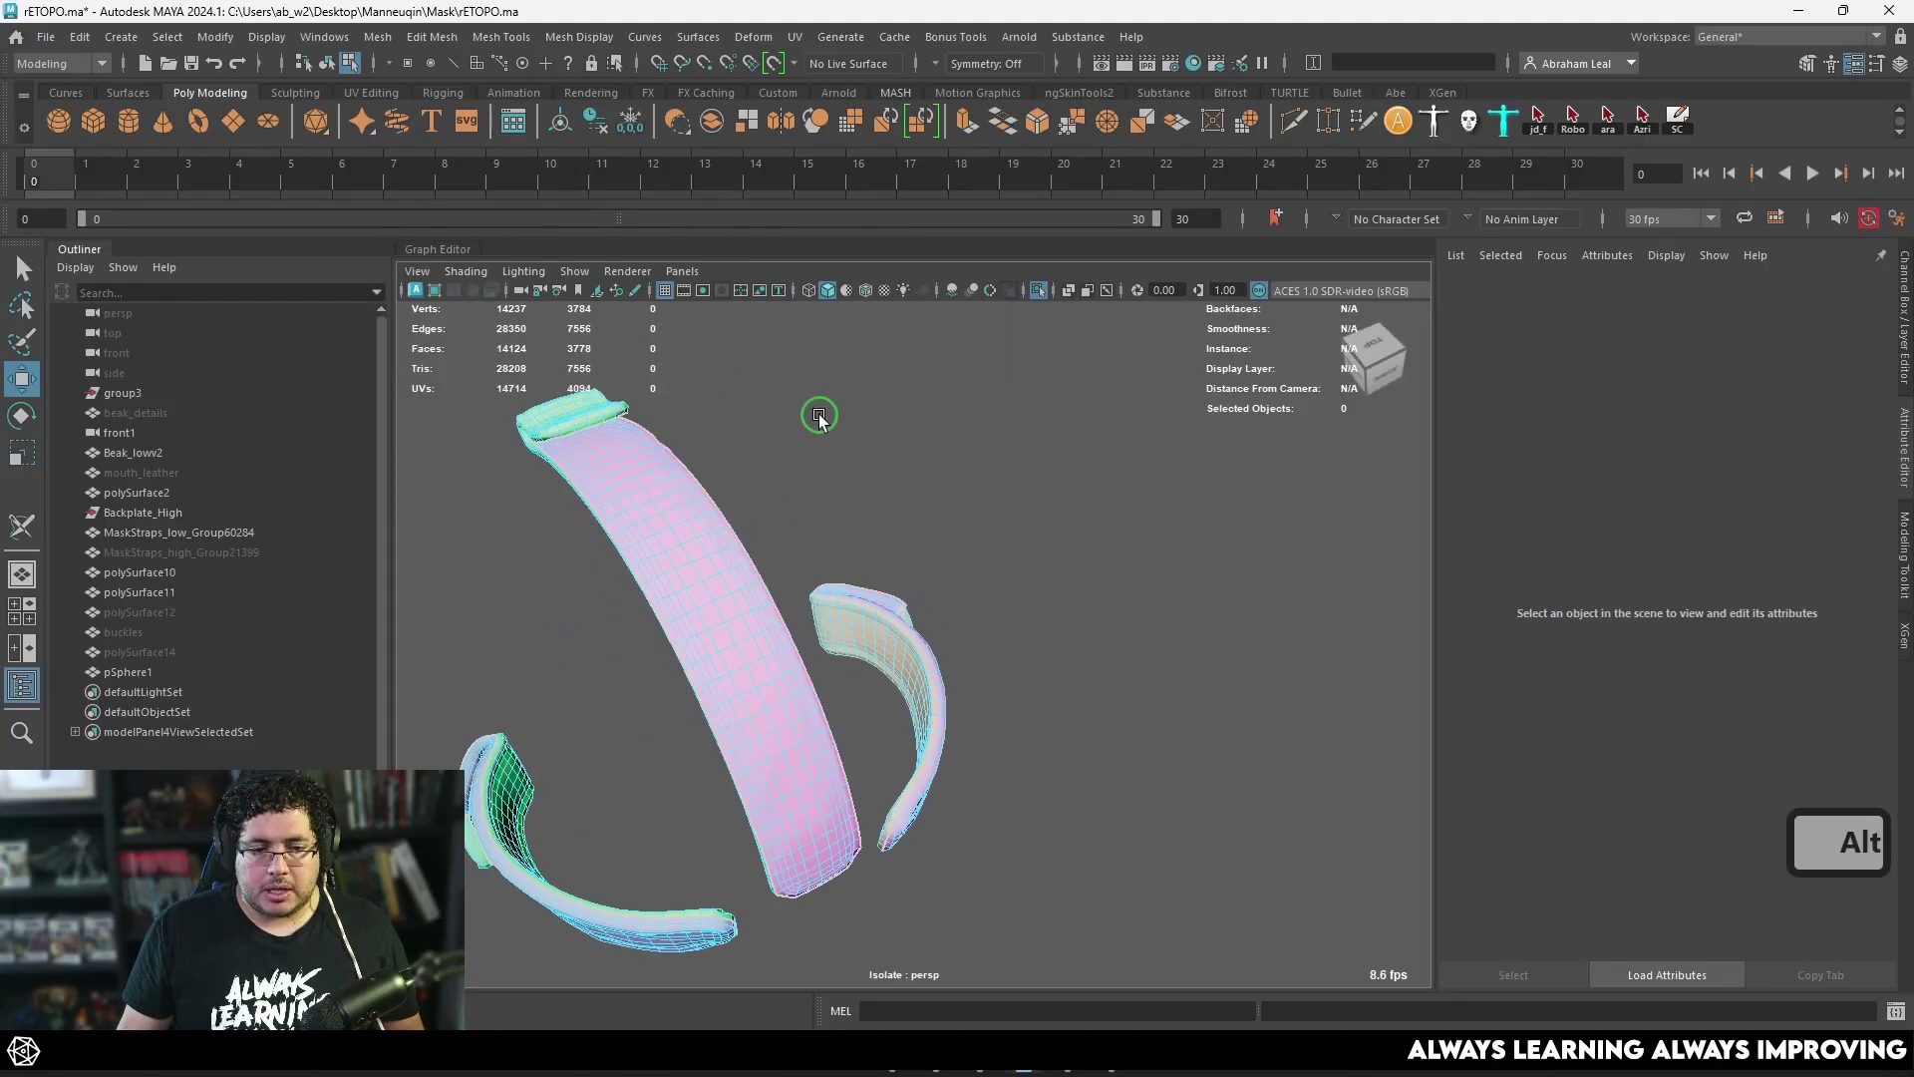
right_click_drag(870, 337, 908, 304)
left_click(917, 399)
left_click_drag(937, 559, 1016, 604, "alt")
left_click(1039, 291)
right_click_drag(1062, 543, 1021, 580, "alt")
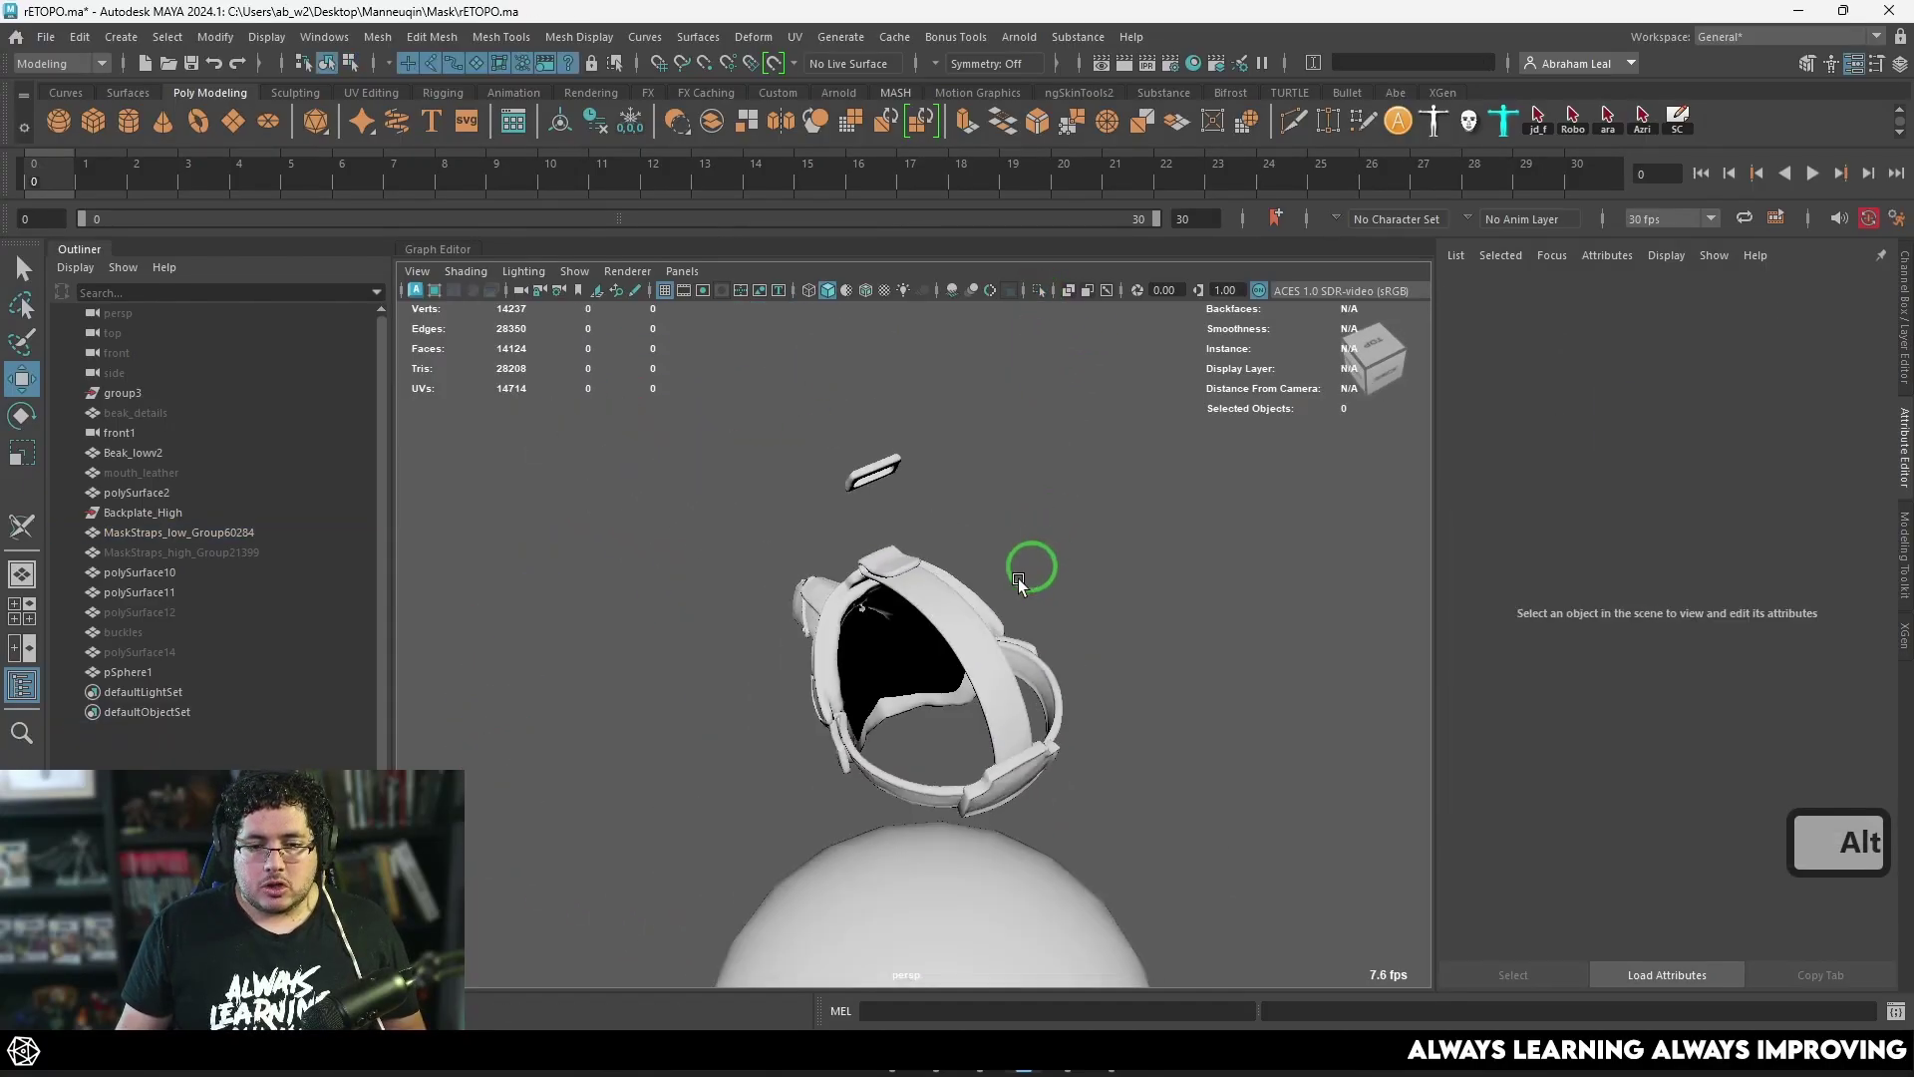
left_click_drag(937, 648, 1015, 720, "alt")
right_click_drag(1015, 718, 1045, 720, "alt")
left_click_drag(1026, 688, 1089, 636, "alt")
middle_click_drag(1090, 636, 1101, 709, "alt")
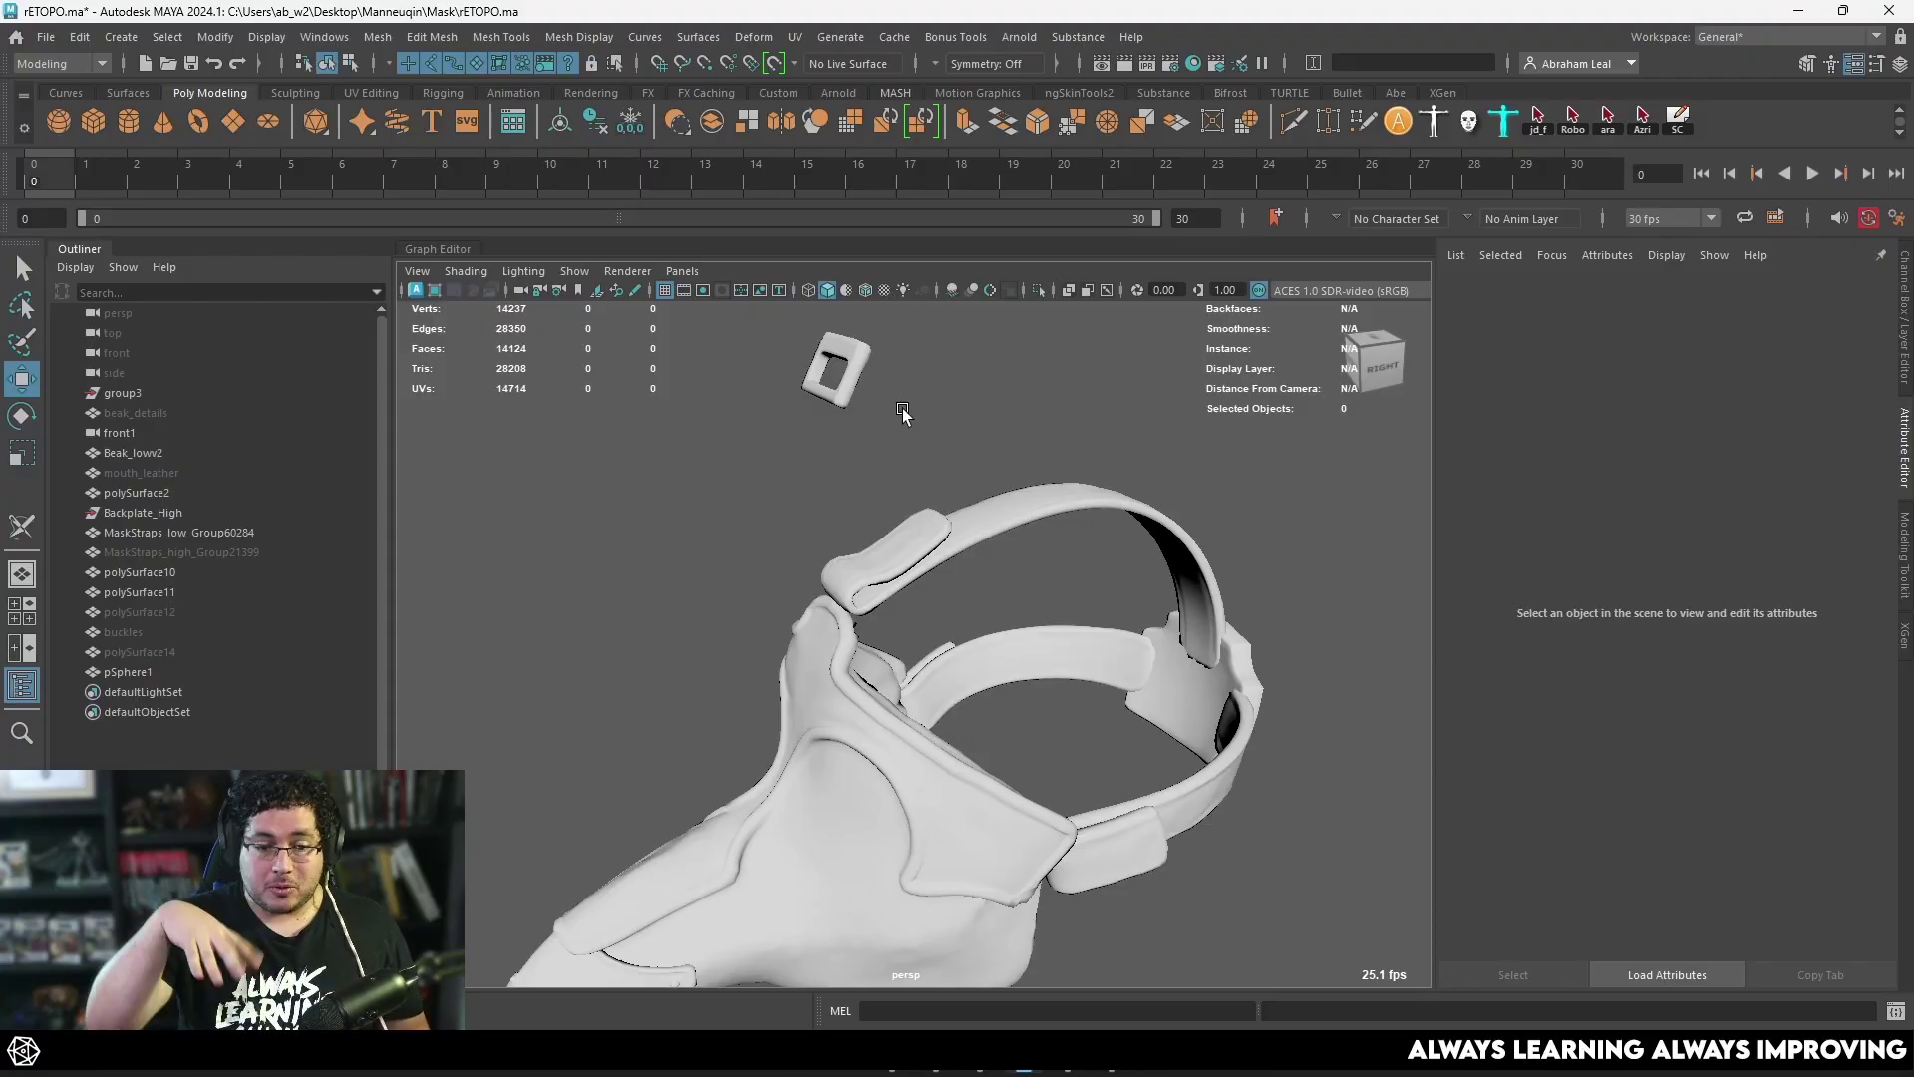
Step: Select the floating rectangular buckle and cut a UV seam along one edge loop with the 3D Cut and Sew UV Tool
left_click(853, 351)
middle_click_drag(868, 398, 922, 543, "alt")
right_click_drag(922, 498, 1200, 641, "alt")
middle_click_drag(980, 433, 1018, 608, "alt")
mouse_move(1016, 609)
left_mouse_down("alt")
mouse_move(986, 570)
mouse_move(1014, 588)
left_mouse_up("alt")
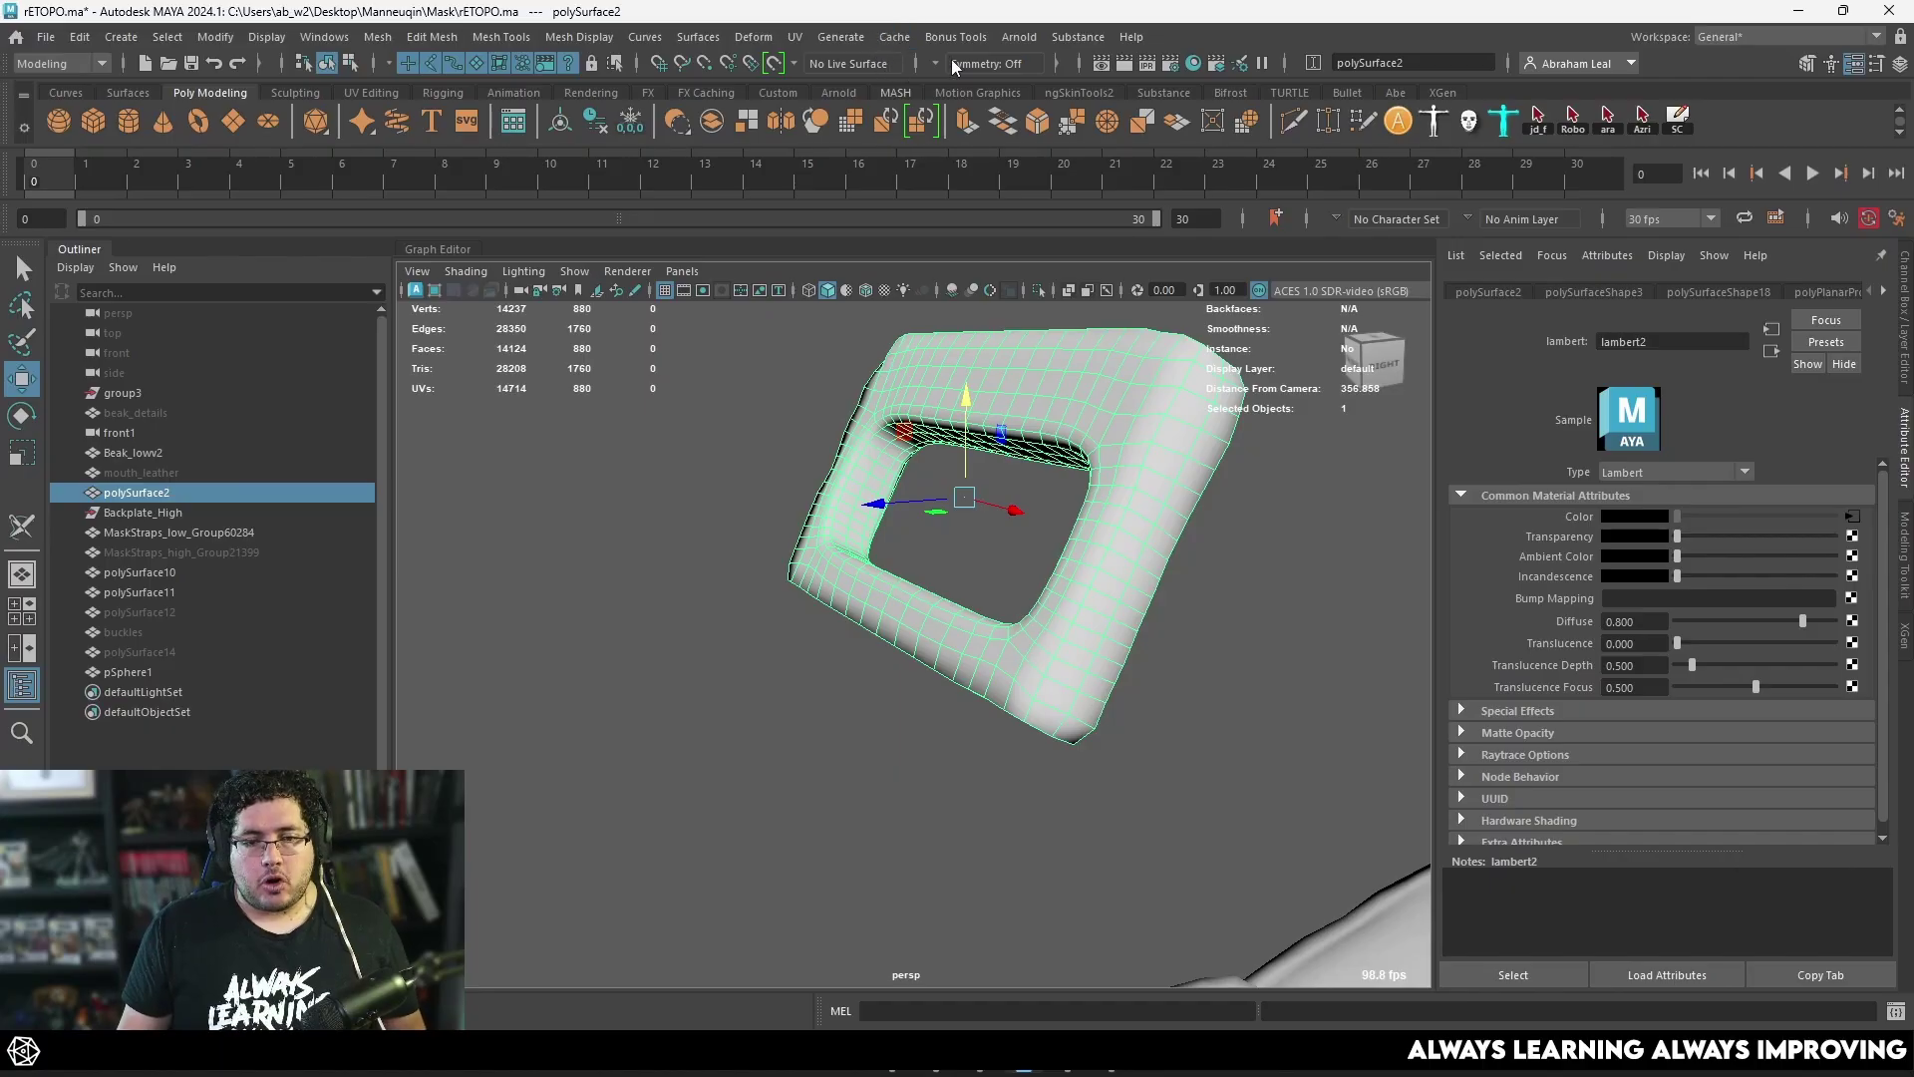
left_click(794, 37)
left_click(884, 453)
left_click_drag(884, 548, 811, 572, "alt")
double_click(809, 506)
Step: Cut a second UV seam along another edge loop around the buckle's frame
scroll(864, 547, "down", 8)
scroll(789, 515, "up", 2)
middle_click_drag(789, 514, 847, 578, "alt")
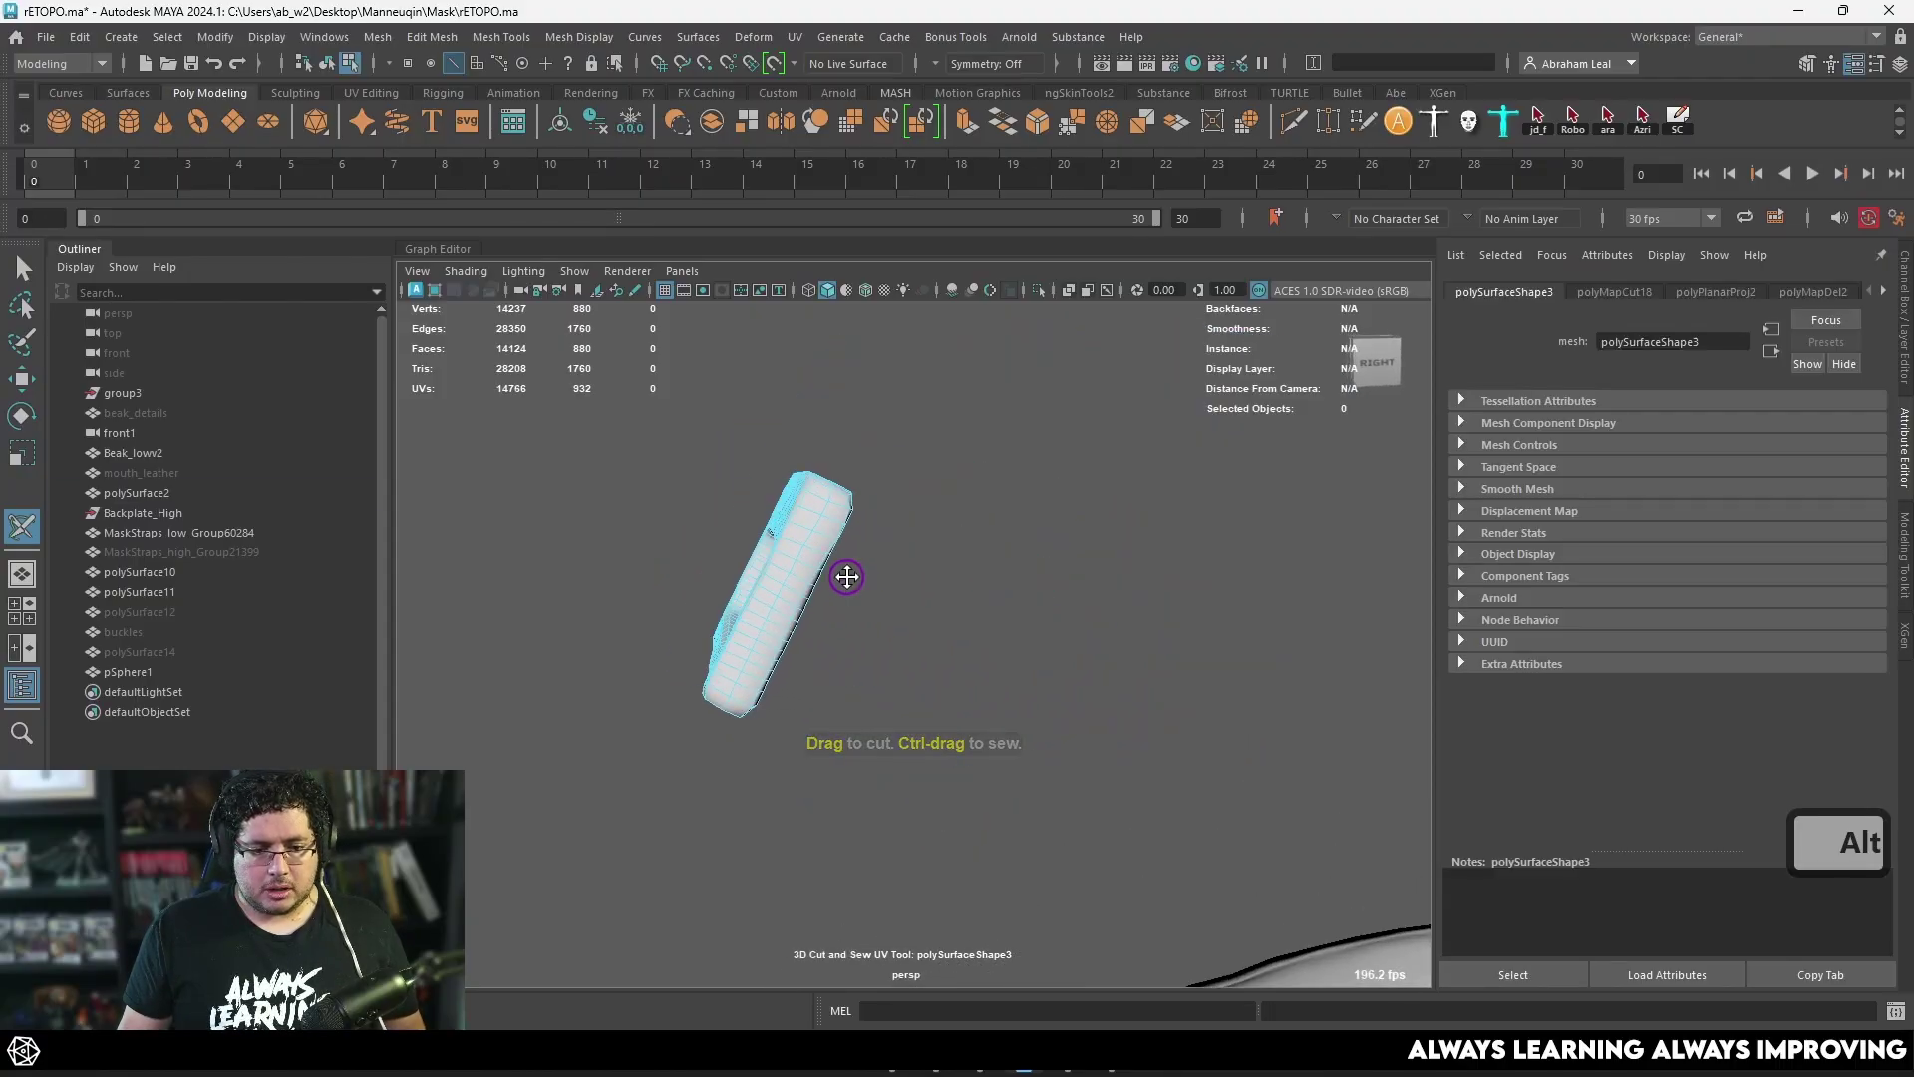
scroll(846, 578, "up", 2)
mouse_move(846, 577)
left_mouse_down("alt")
mouse_move(764, 505)
mouse_move(876, 594)
left_mouse_up("alt")
scroll(765, 504, "down", 4)
Step: Leave the cut tool, open the buckle in the UV Editor and unfold all its shells
key("q")
right_click_drag(918, 632, 933, 617)
left_click(925, 628)
left_click(917, 643)
left_click(798, 37)
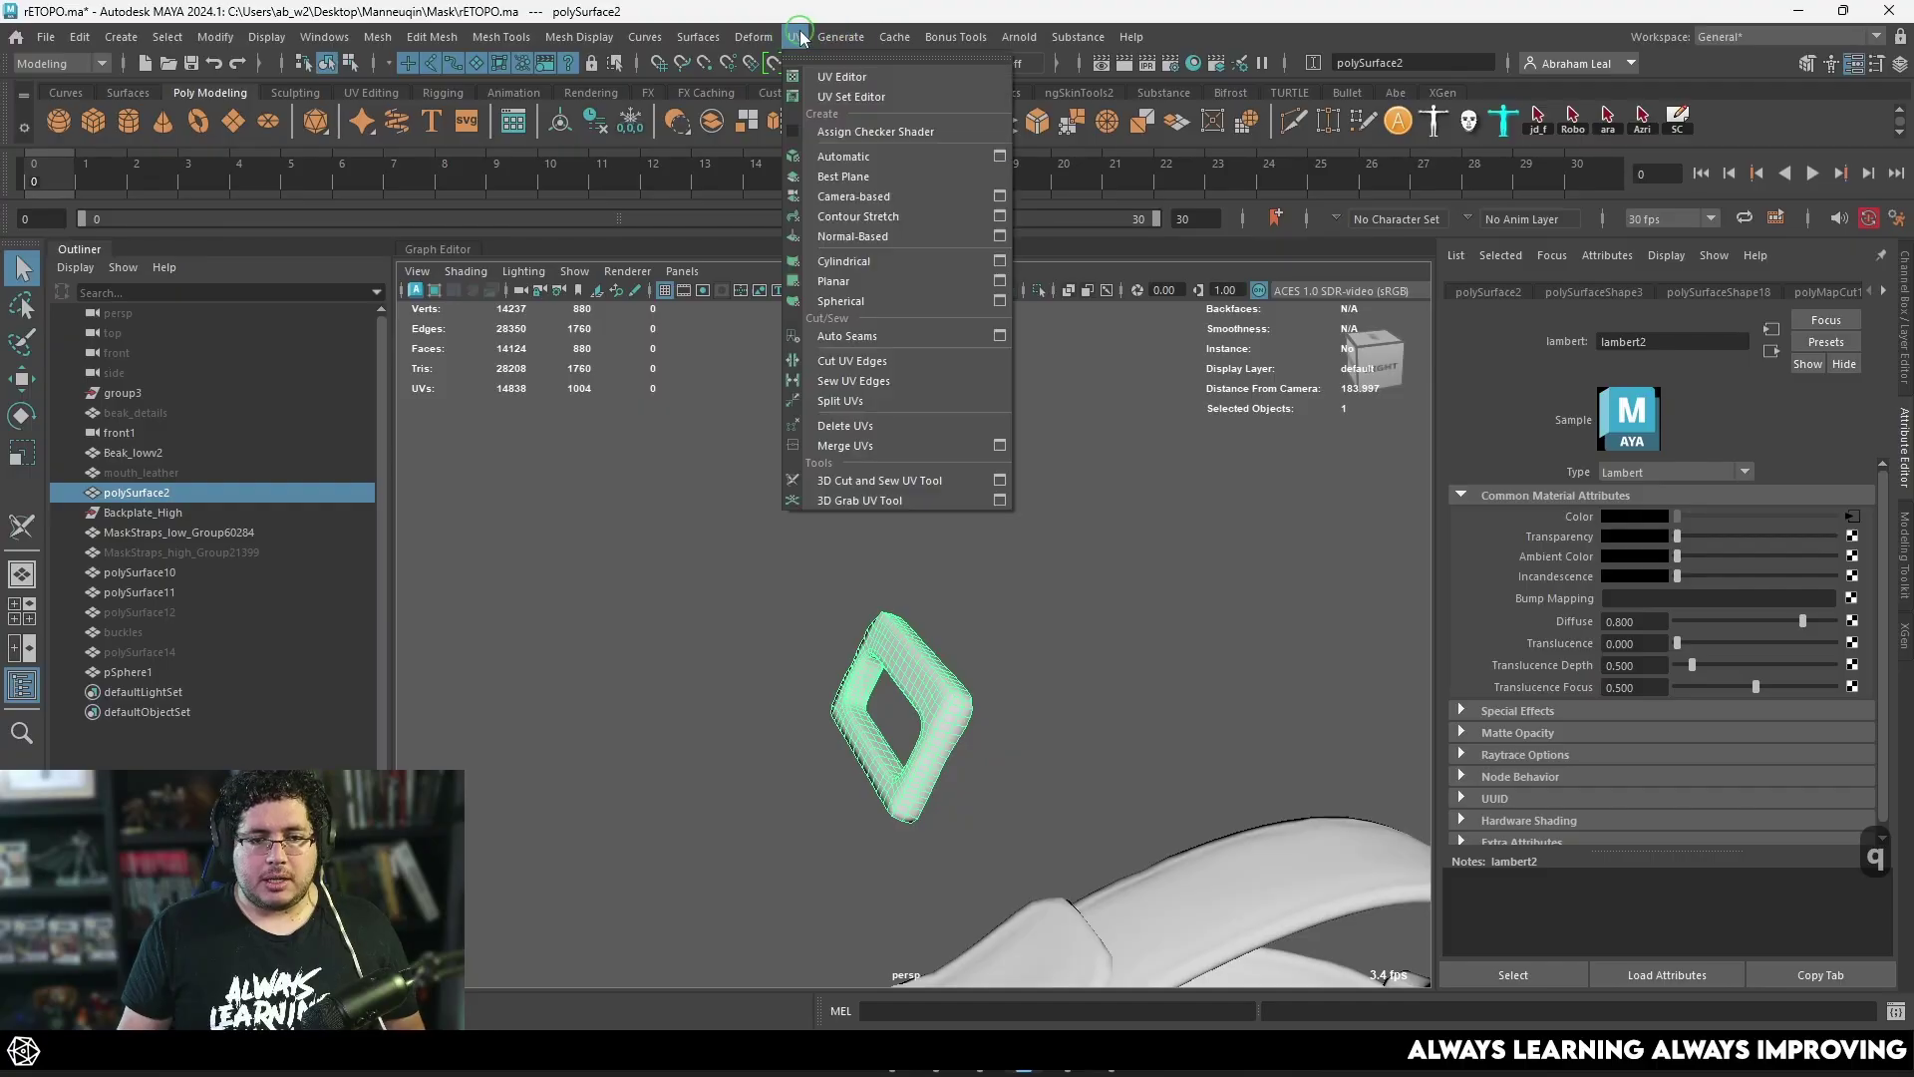
left_click(845, 79)
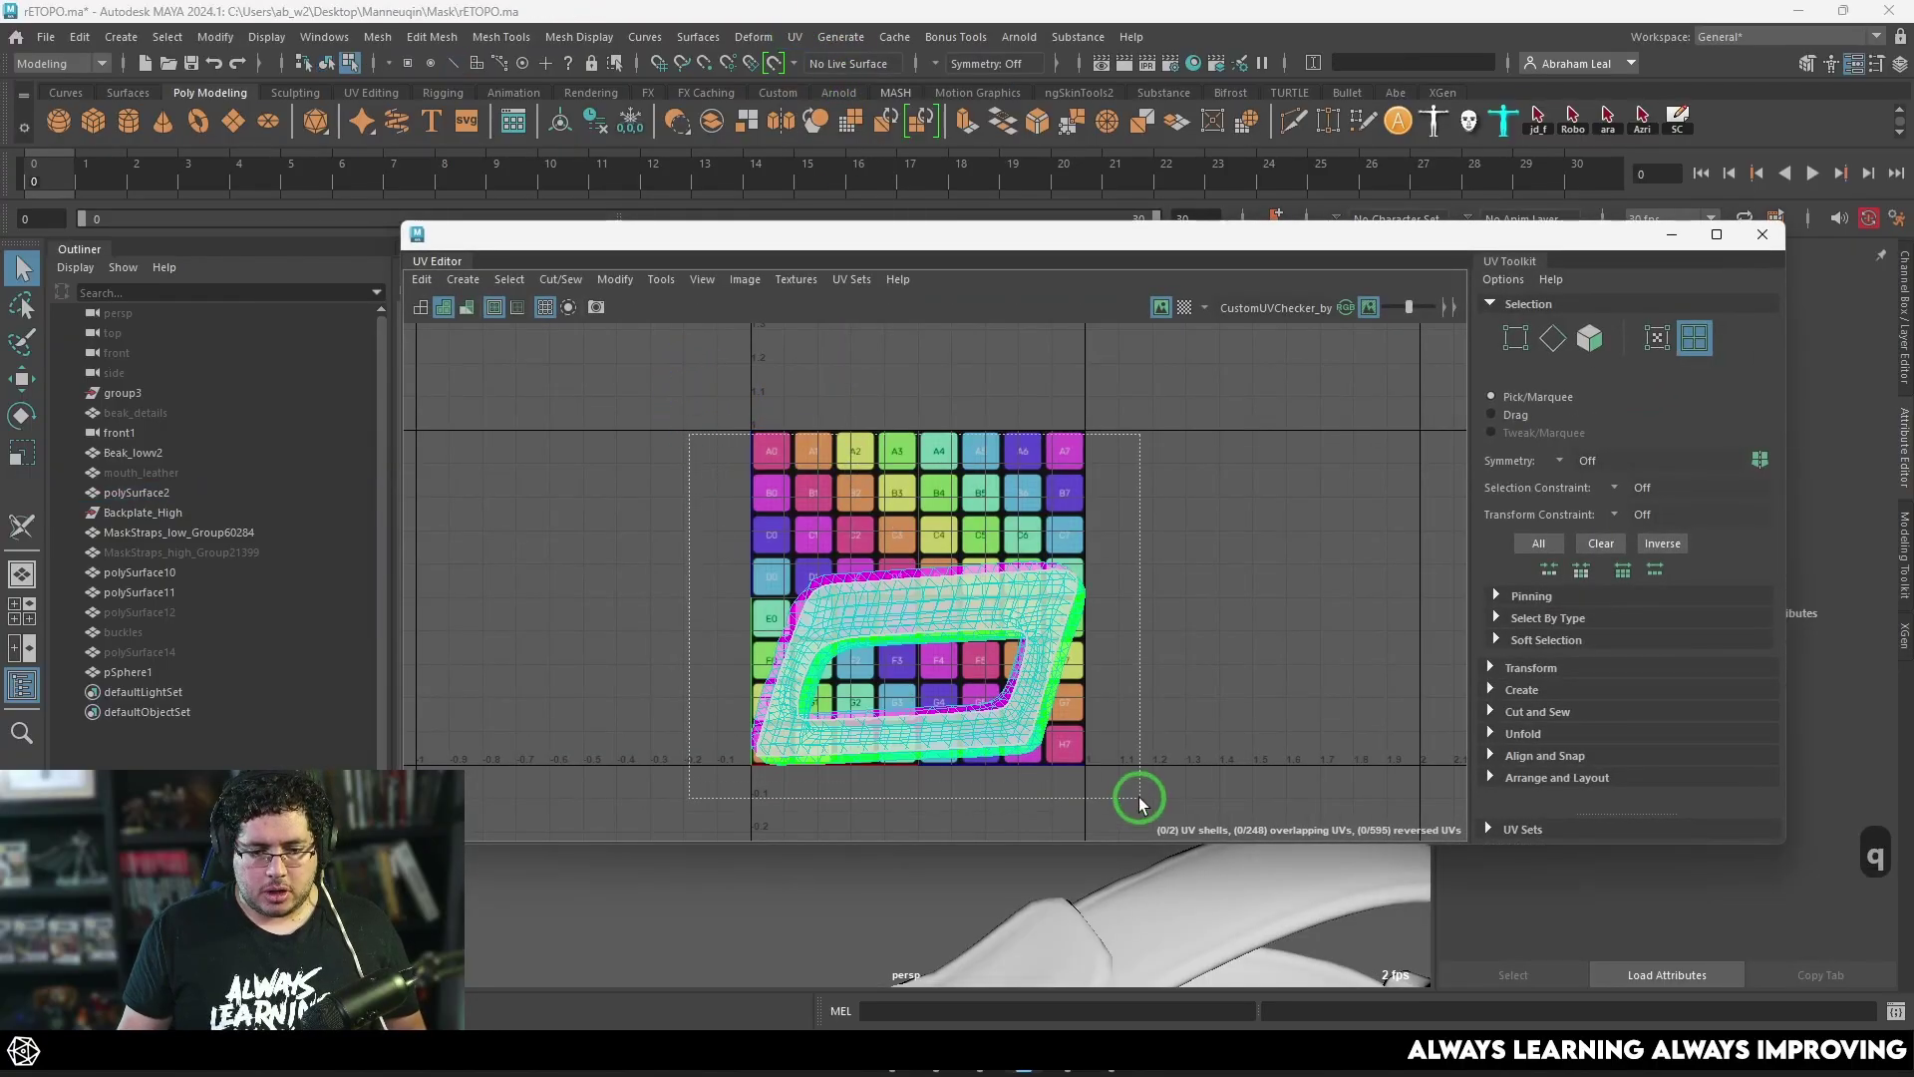
left_click_drag(1140, 803, 1134, 794)
key("ctrl+u")
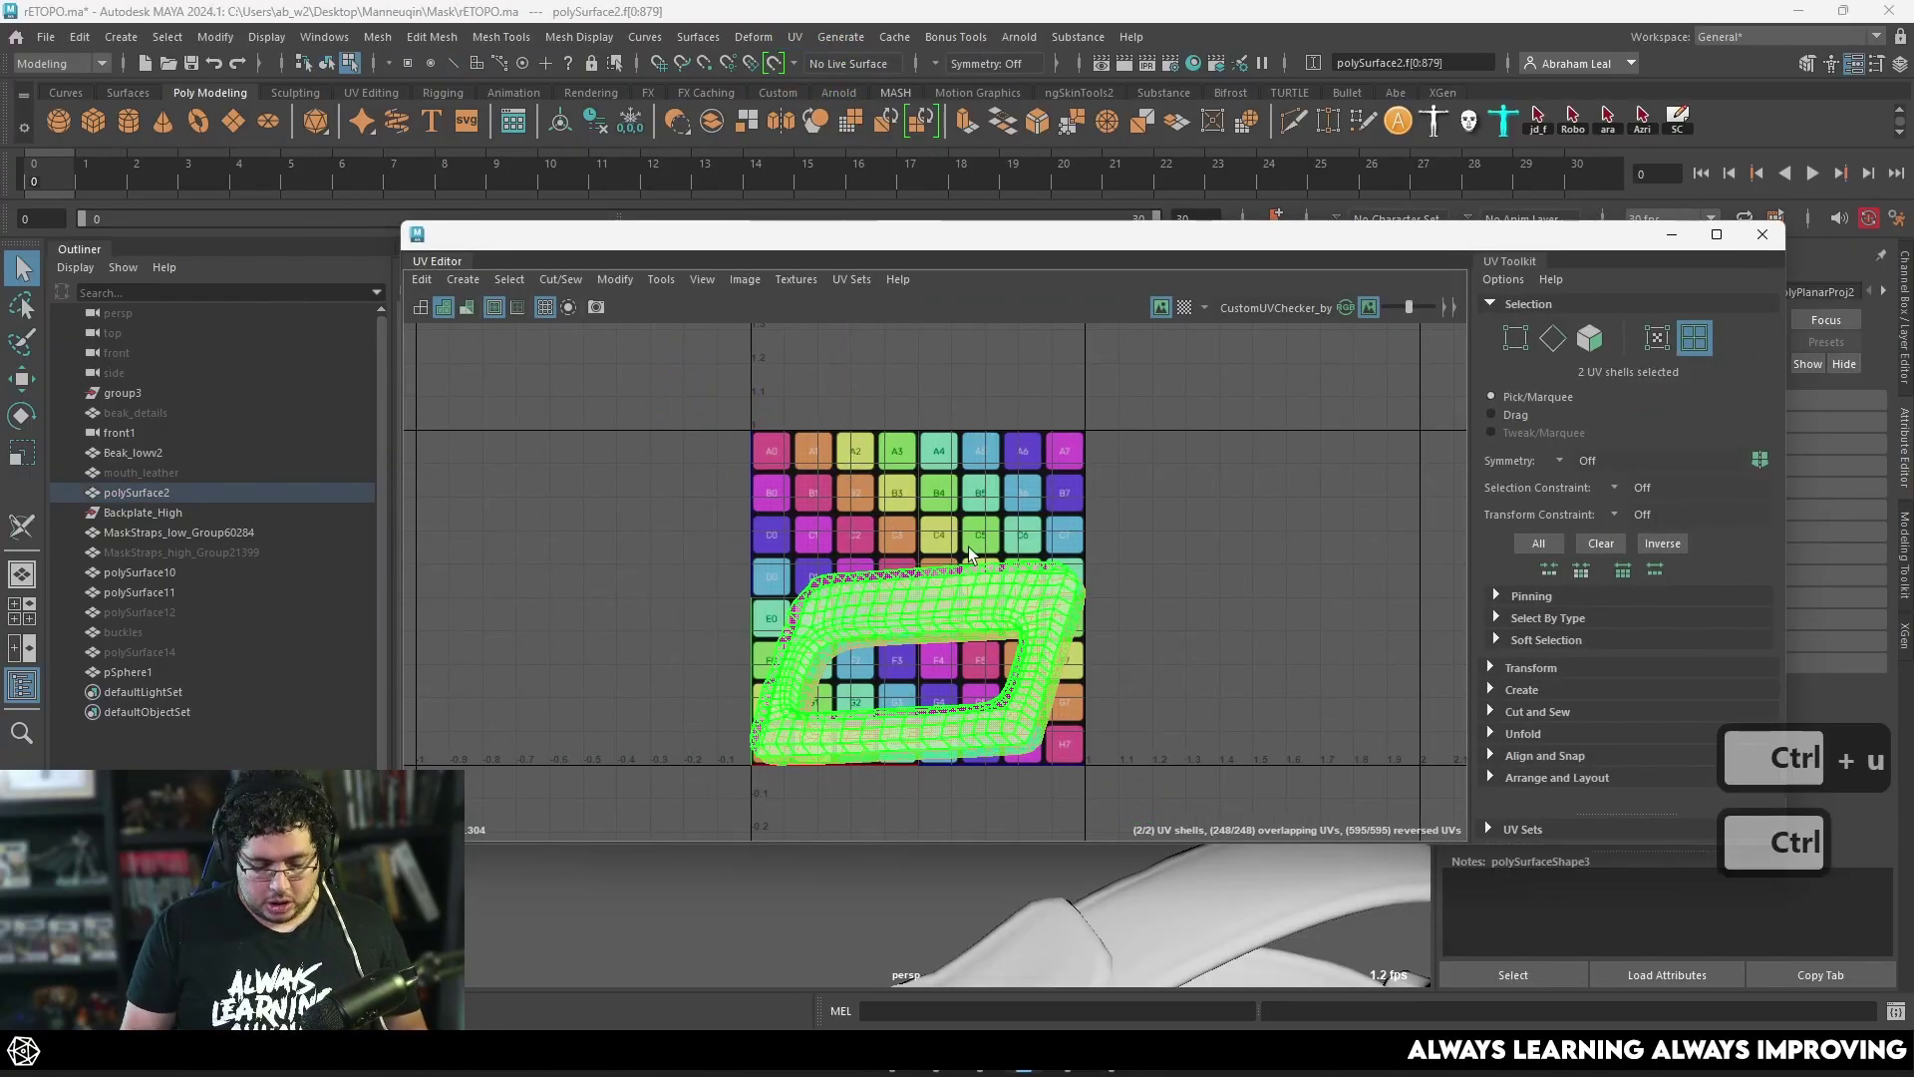
key("ctrl+u")
Step: Move the buckle's two unfolded shells apart, one on each side of the UV tile
key("w")
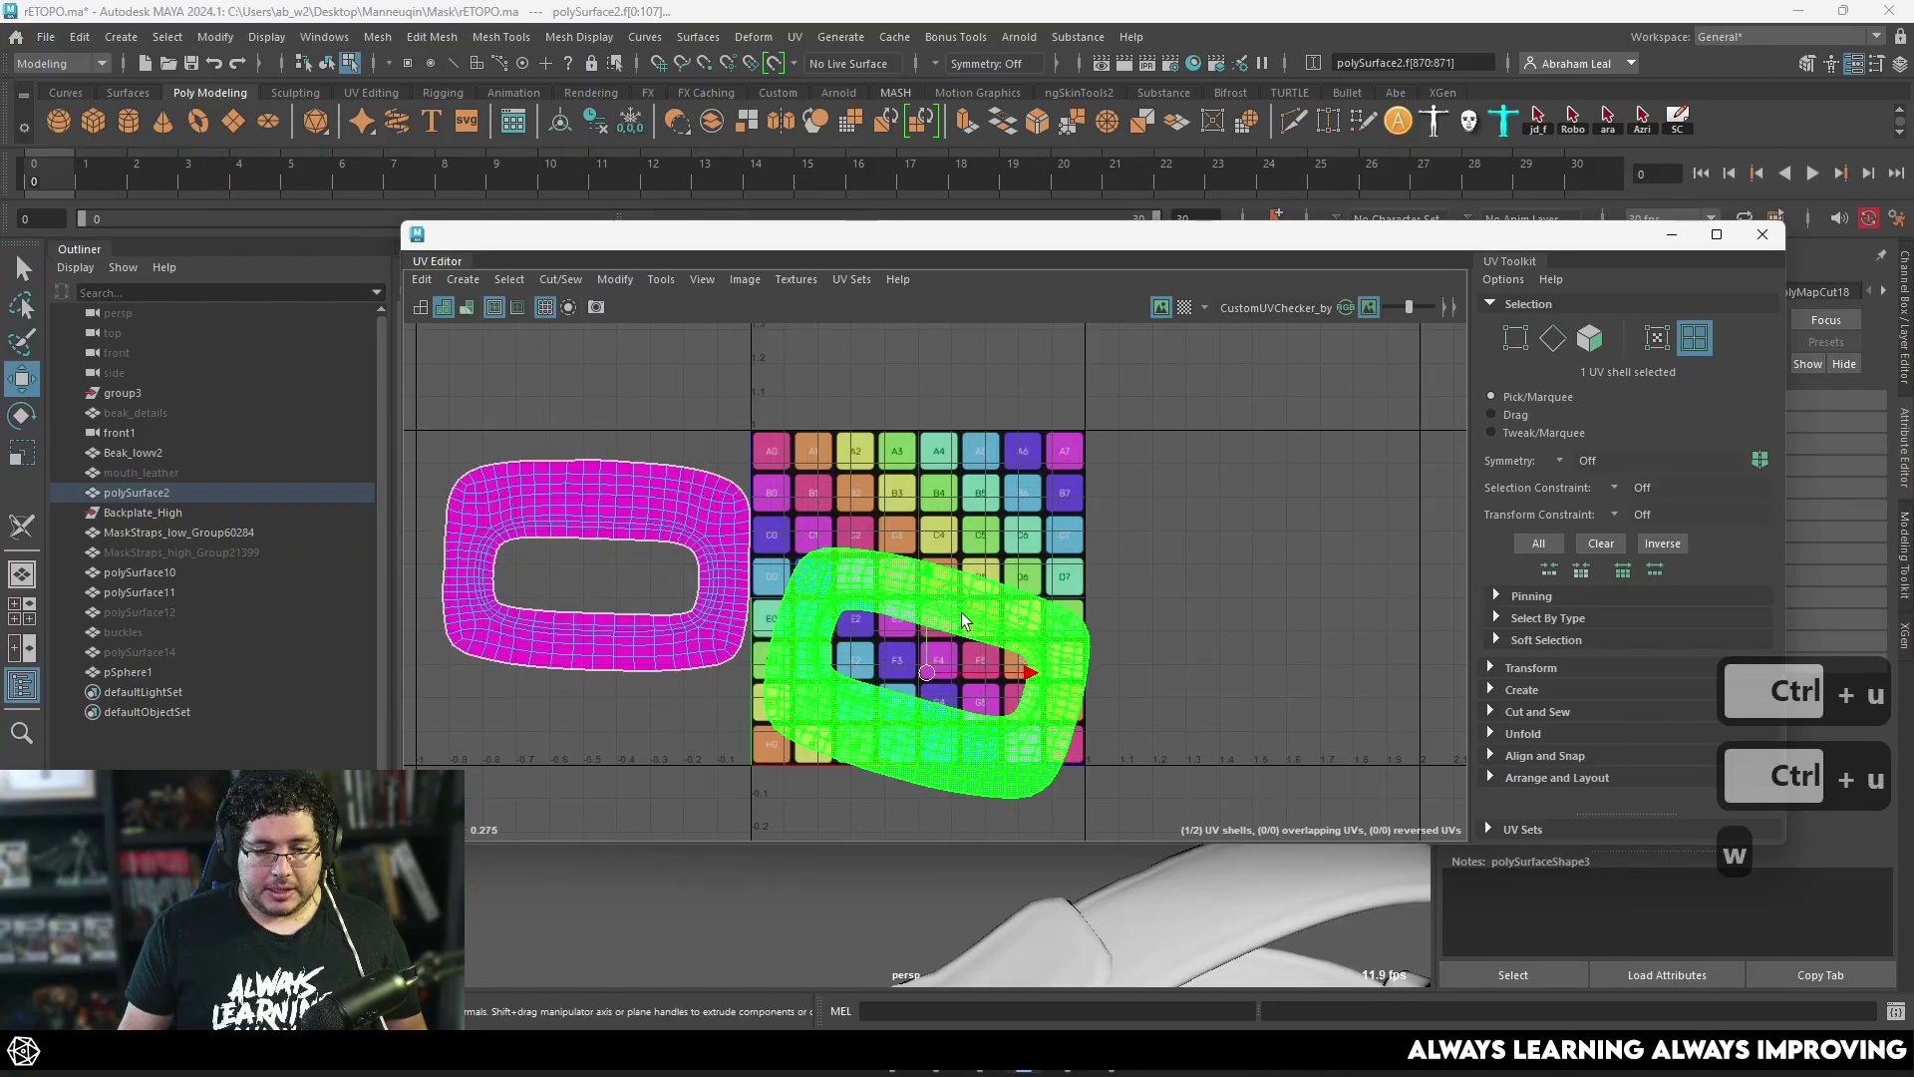
left_click_drag(963, 620, 1315, 535)
left_click(1329, 423)
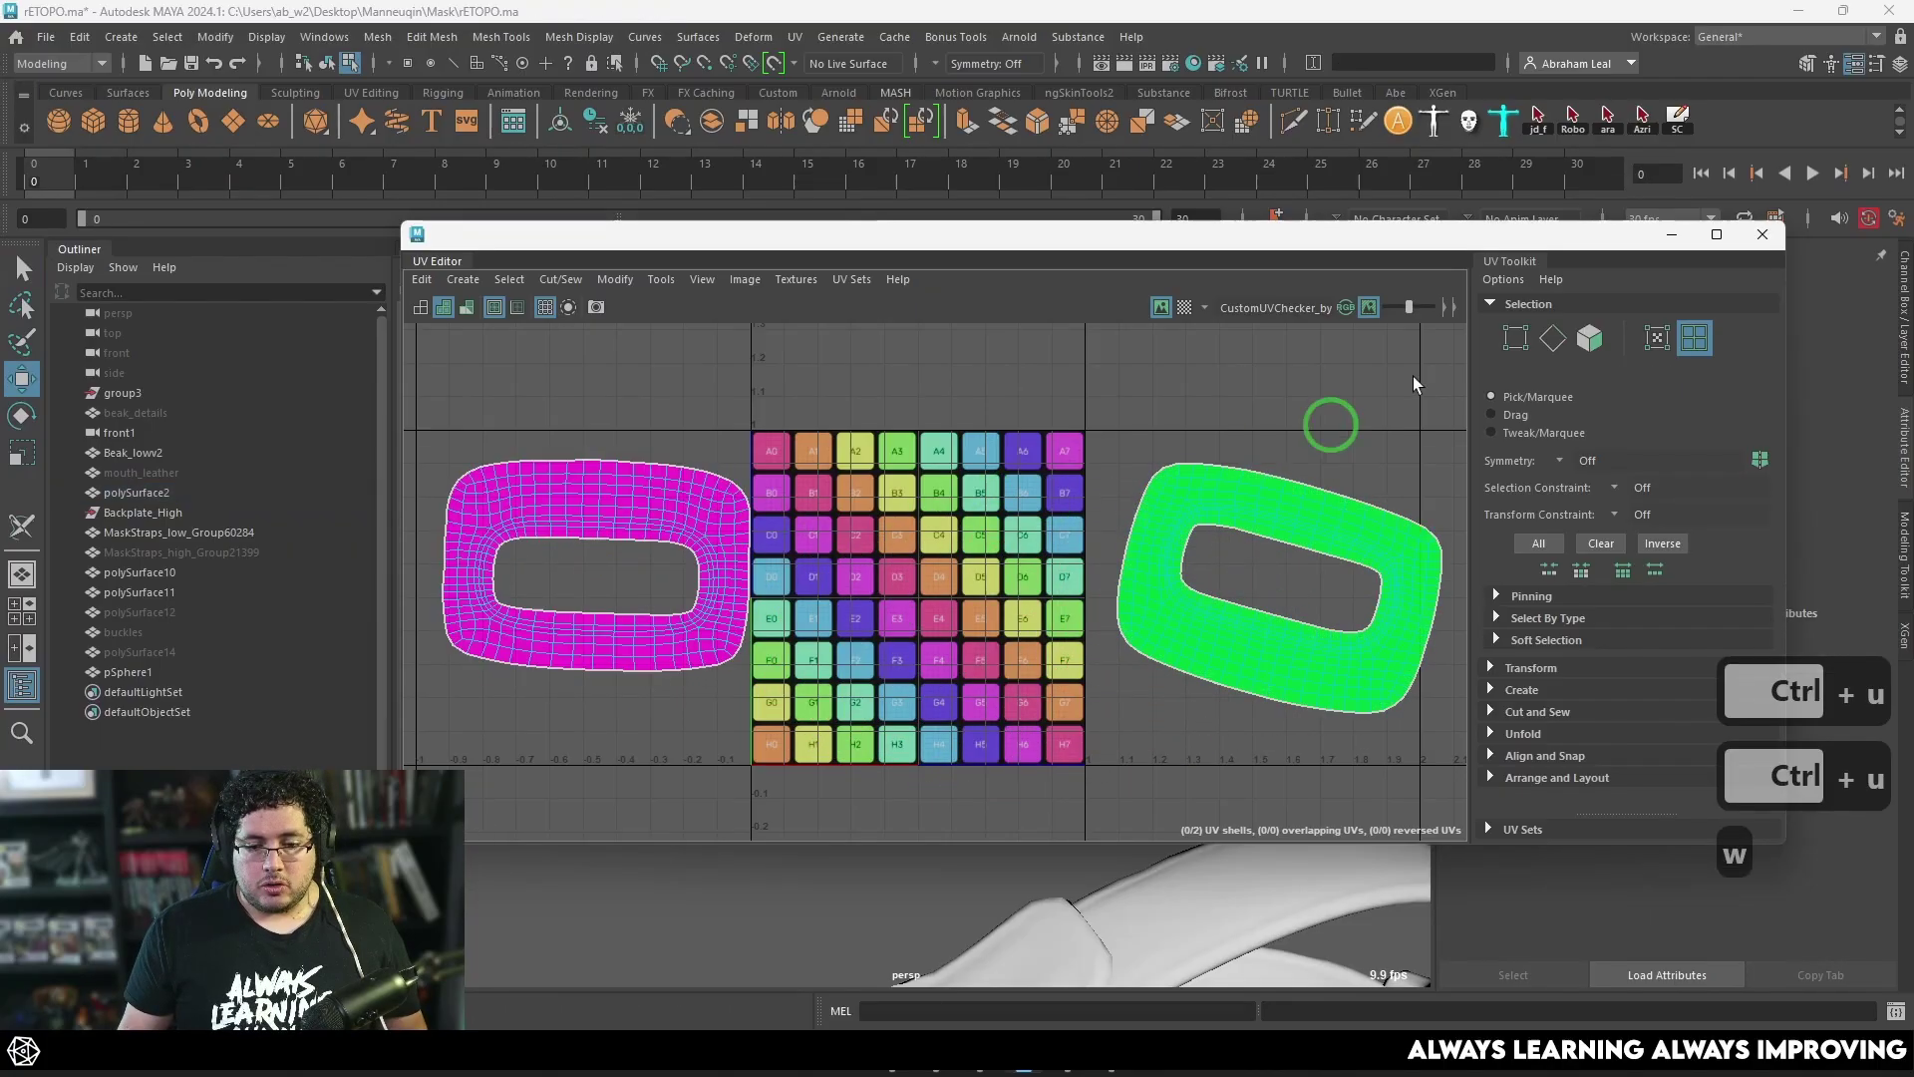
Step: Examine how the buckle's coloured UV shells divide its front, sides and inner opening
left_click(1672, 236)
left_click_drag(885, 652, 1101, 756, "alt")
right_click_drag(1102, 756, 1196, 769, "alt")
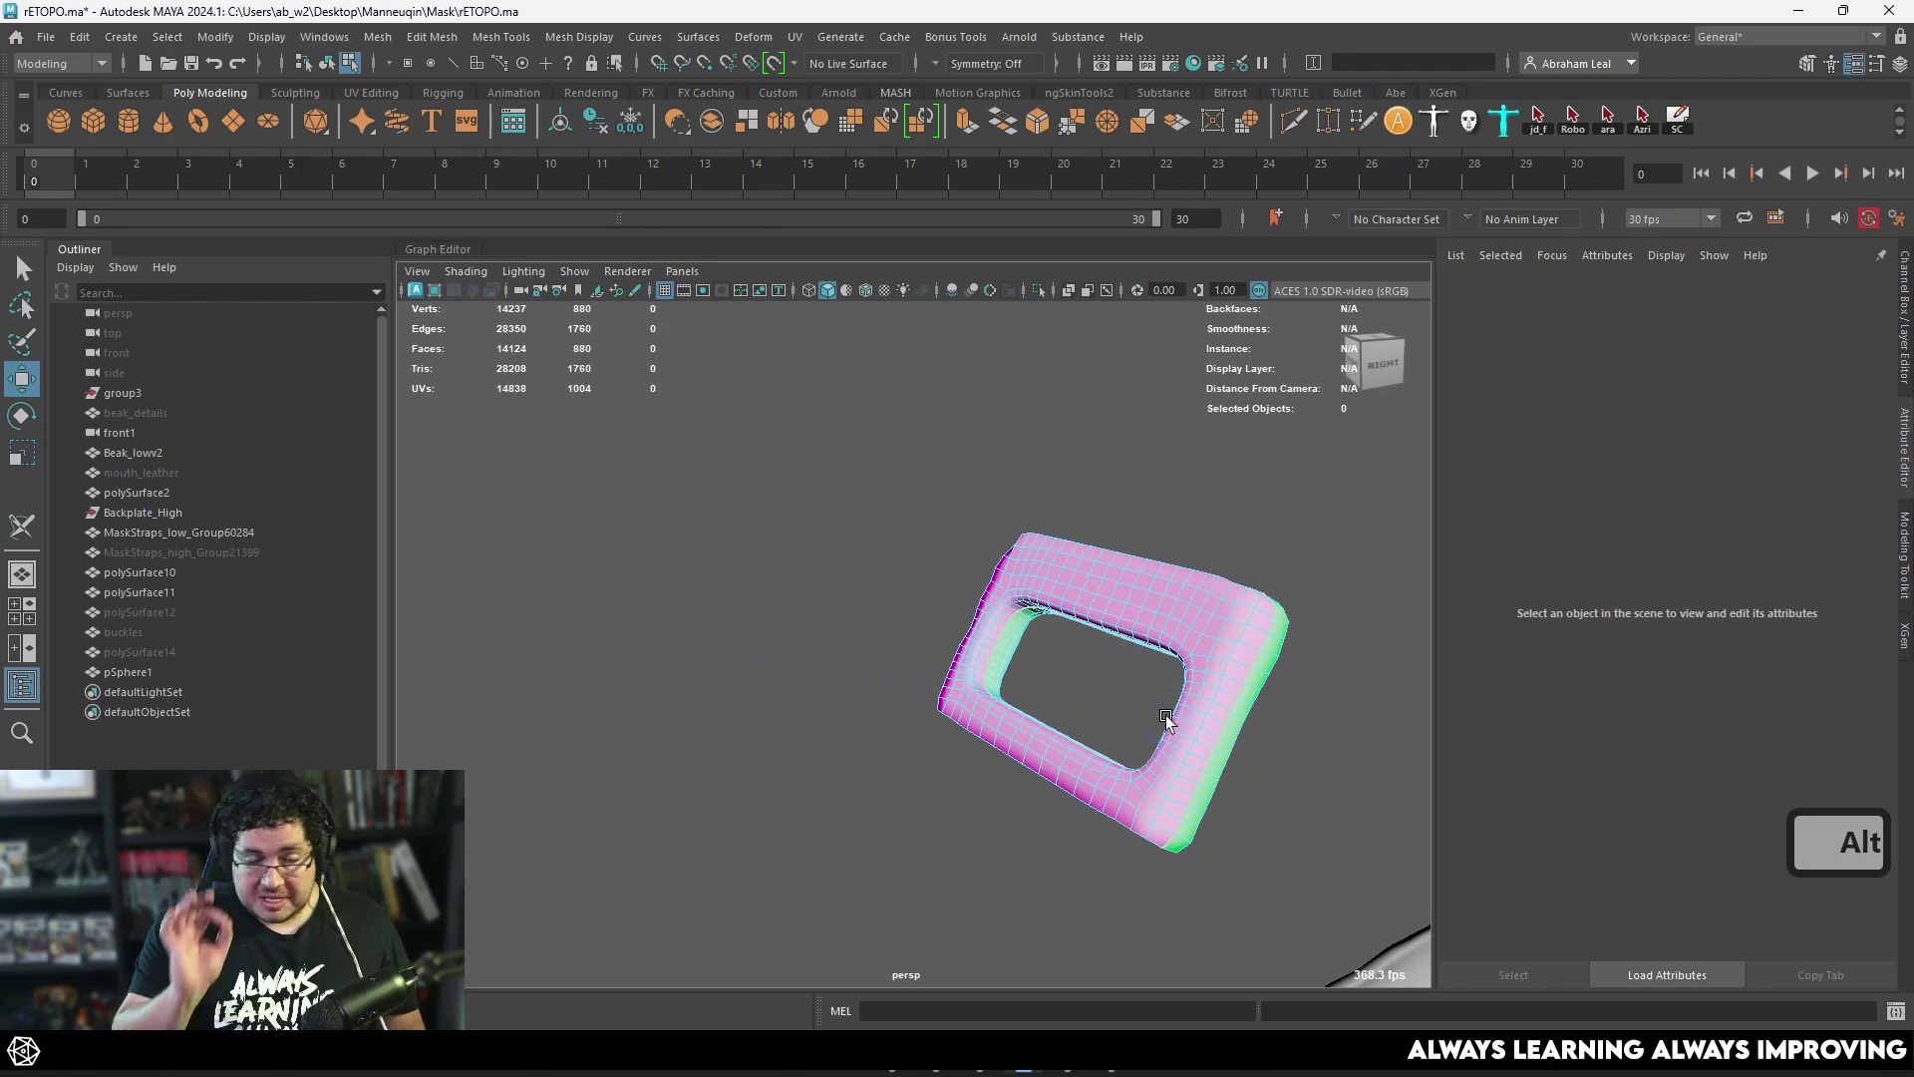
left_click_drag(1089, 750, 1102, 696, "alt")
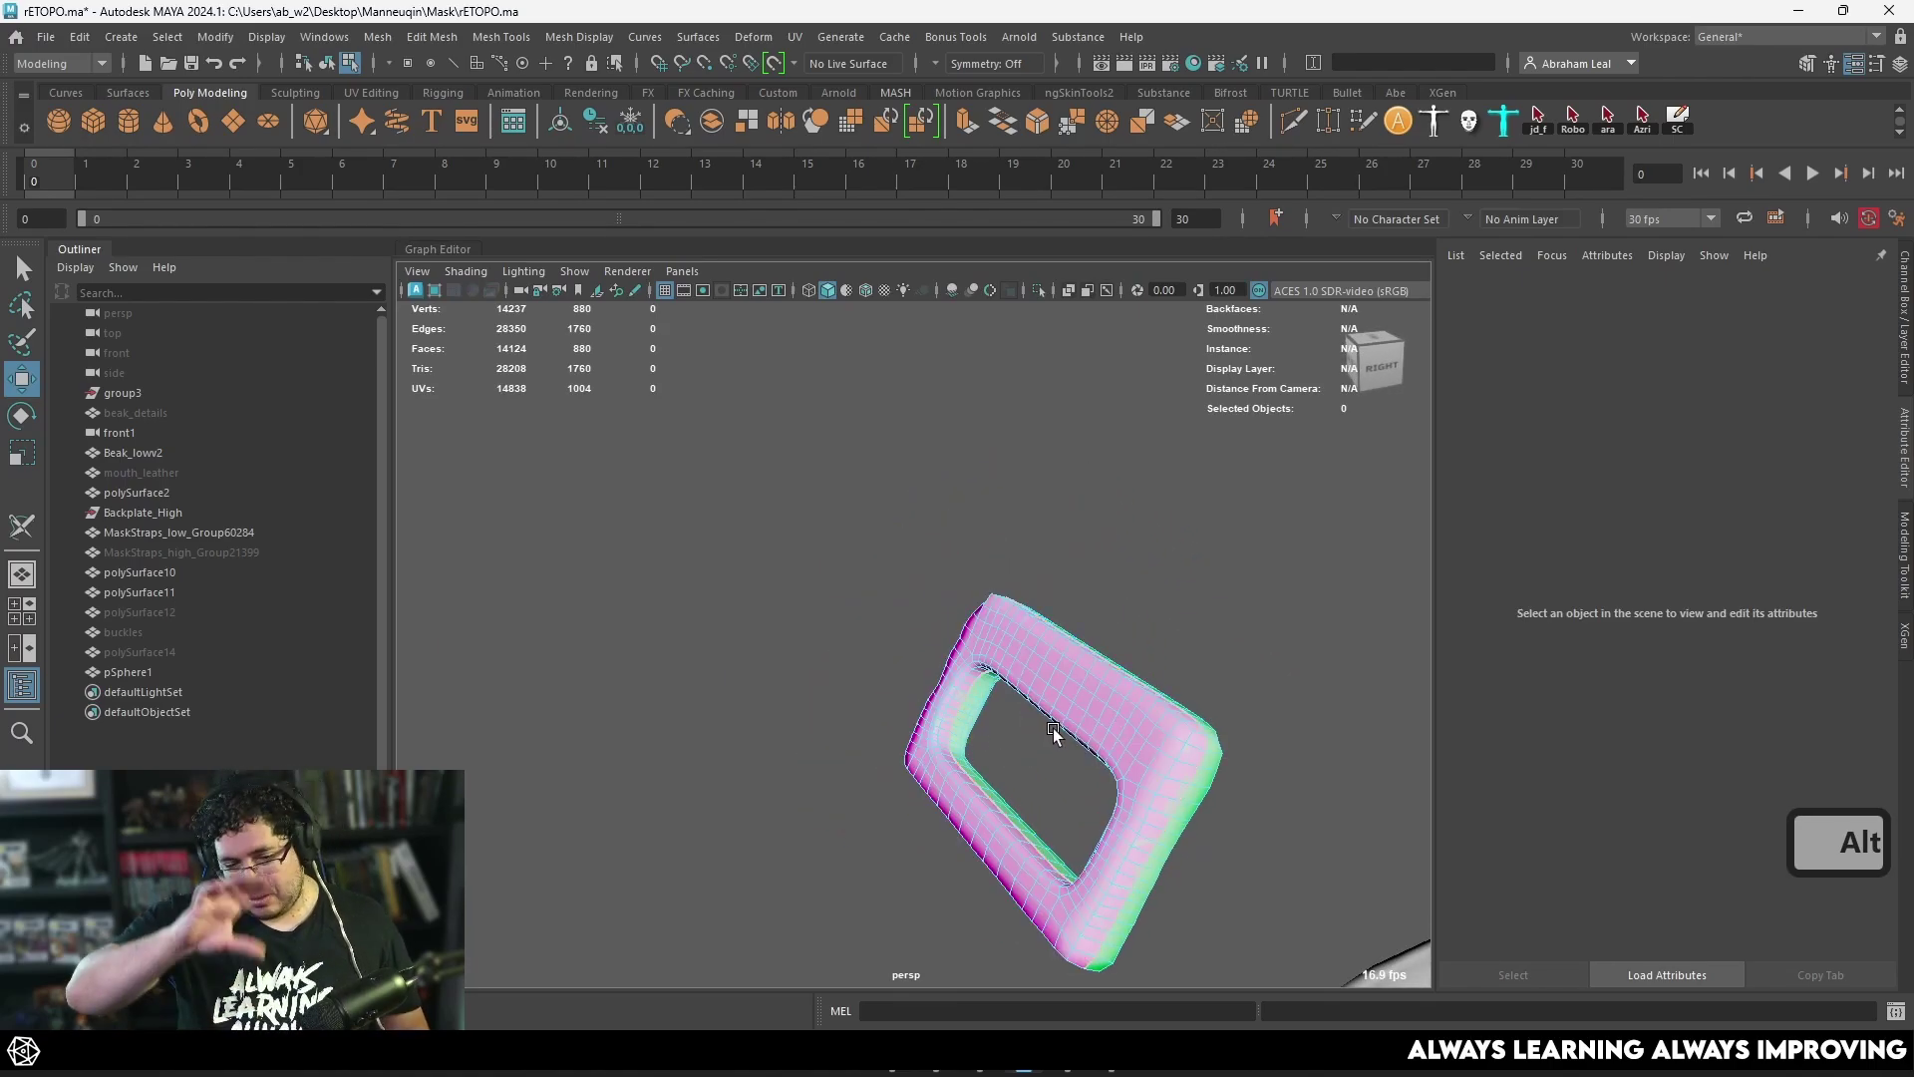
right_click_drag(1131, 693, 982, 726, "alt")
left_click_drag(1082, 726, 882, 623, "alt")
right_click_drag(882, 623, 899, 633, "alt")
middle_click_drag(1013, 706, 1026, 512, "alt")
right_click_drag(1026, 512, 959, 662, "alt")
middle_click_drag(959, 661, 947, 558, "alt")
right_click_drag(947, 558, 728, 680, "alt")
Step: Isolate the beak mesh, turn off its smooth preview and switch it to face selection near the inner side corner
right_click_drag(797, 478, 791, 675)
left_click(1036, 290)
left_click_drag(867, 598, 983, 671, "alt")
right_click_drag(983, 671, 1181, 743, "alt")
left_click_drag(1181, 742, 804, 728, "alt")
right_click(804, 728)
key("1")
right_click(684, 760)
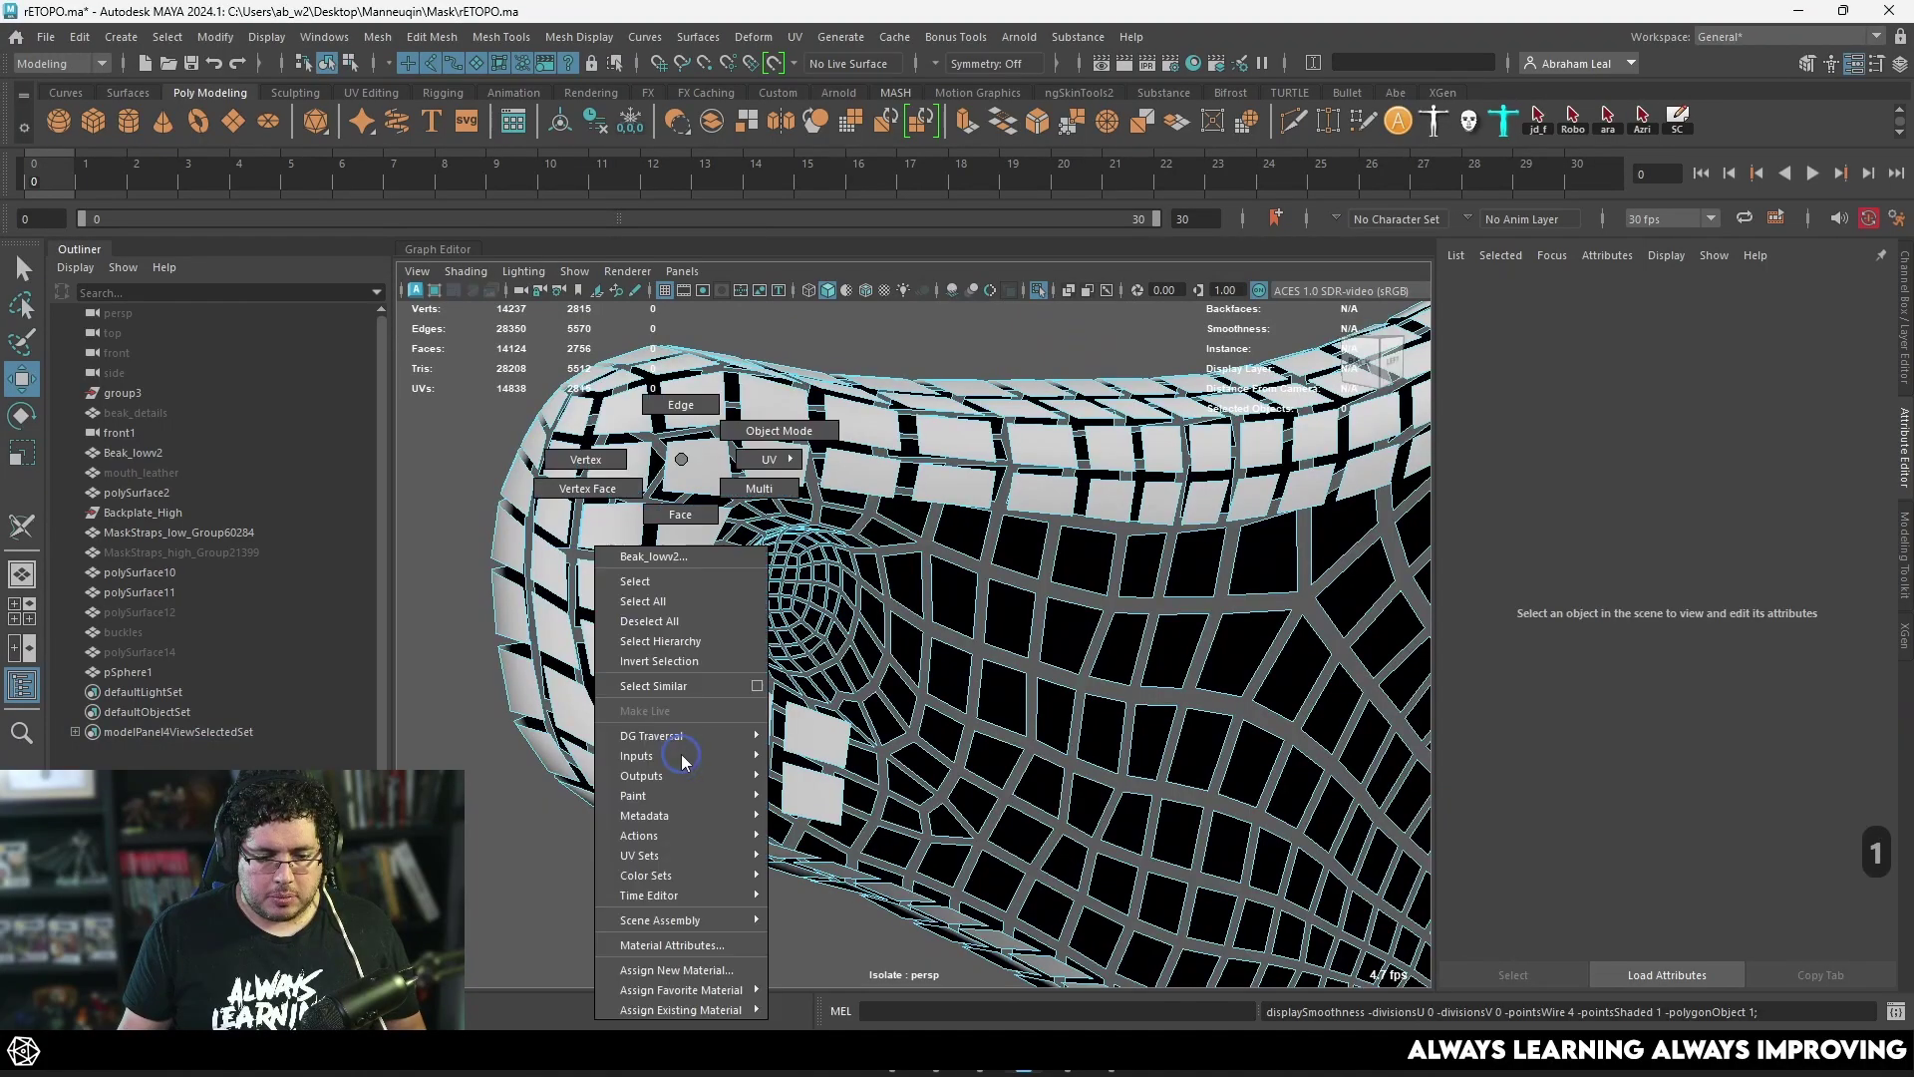
Step: Try to delete the overhanging inner faces at the beak's side corner, and undo the deletion
left_click(692, 748)
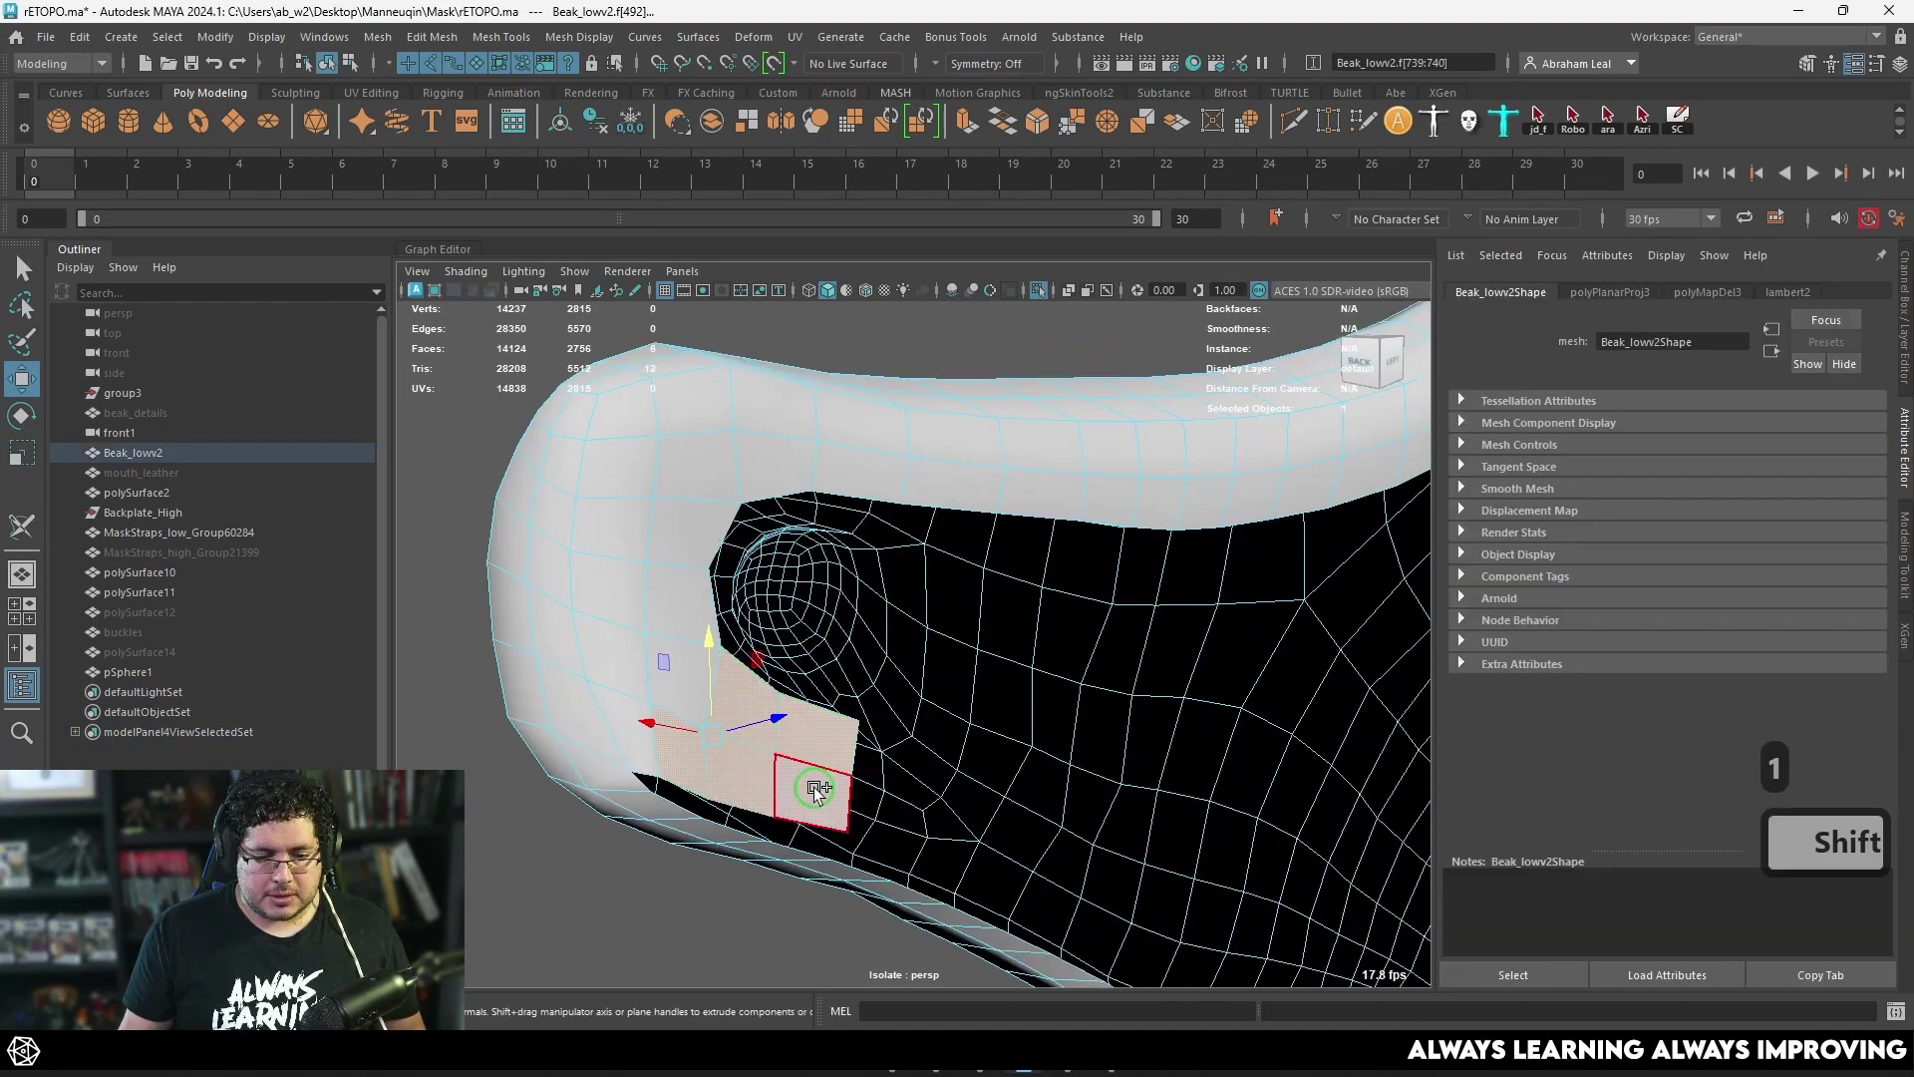
left_click(814, 787, "shift")
key("Delete")
left_click_drag(855, 790, 863, 740, "alt")
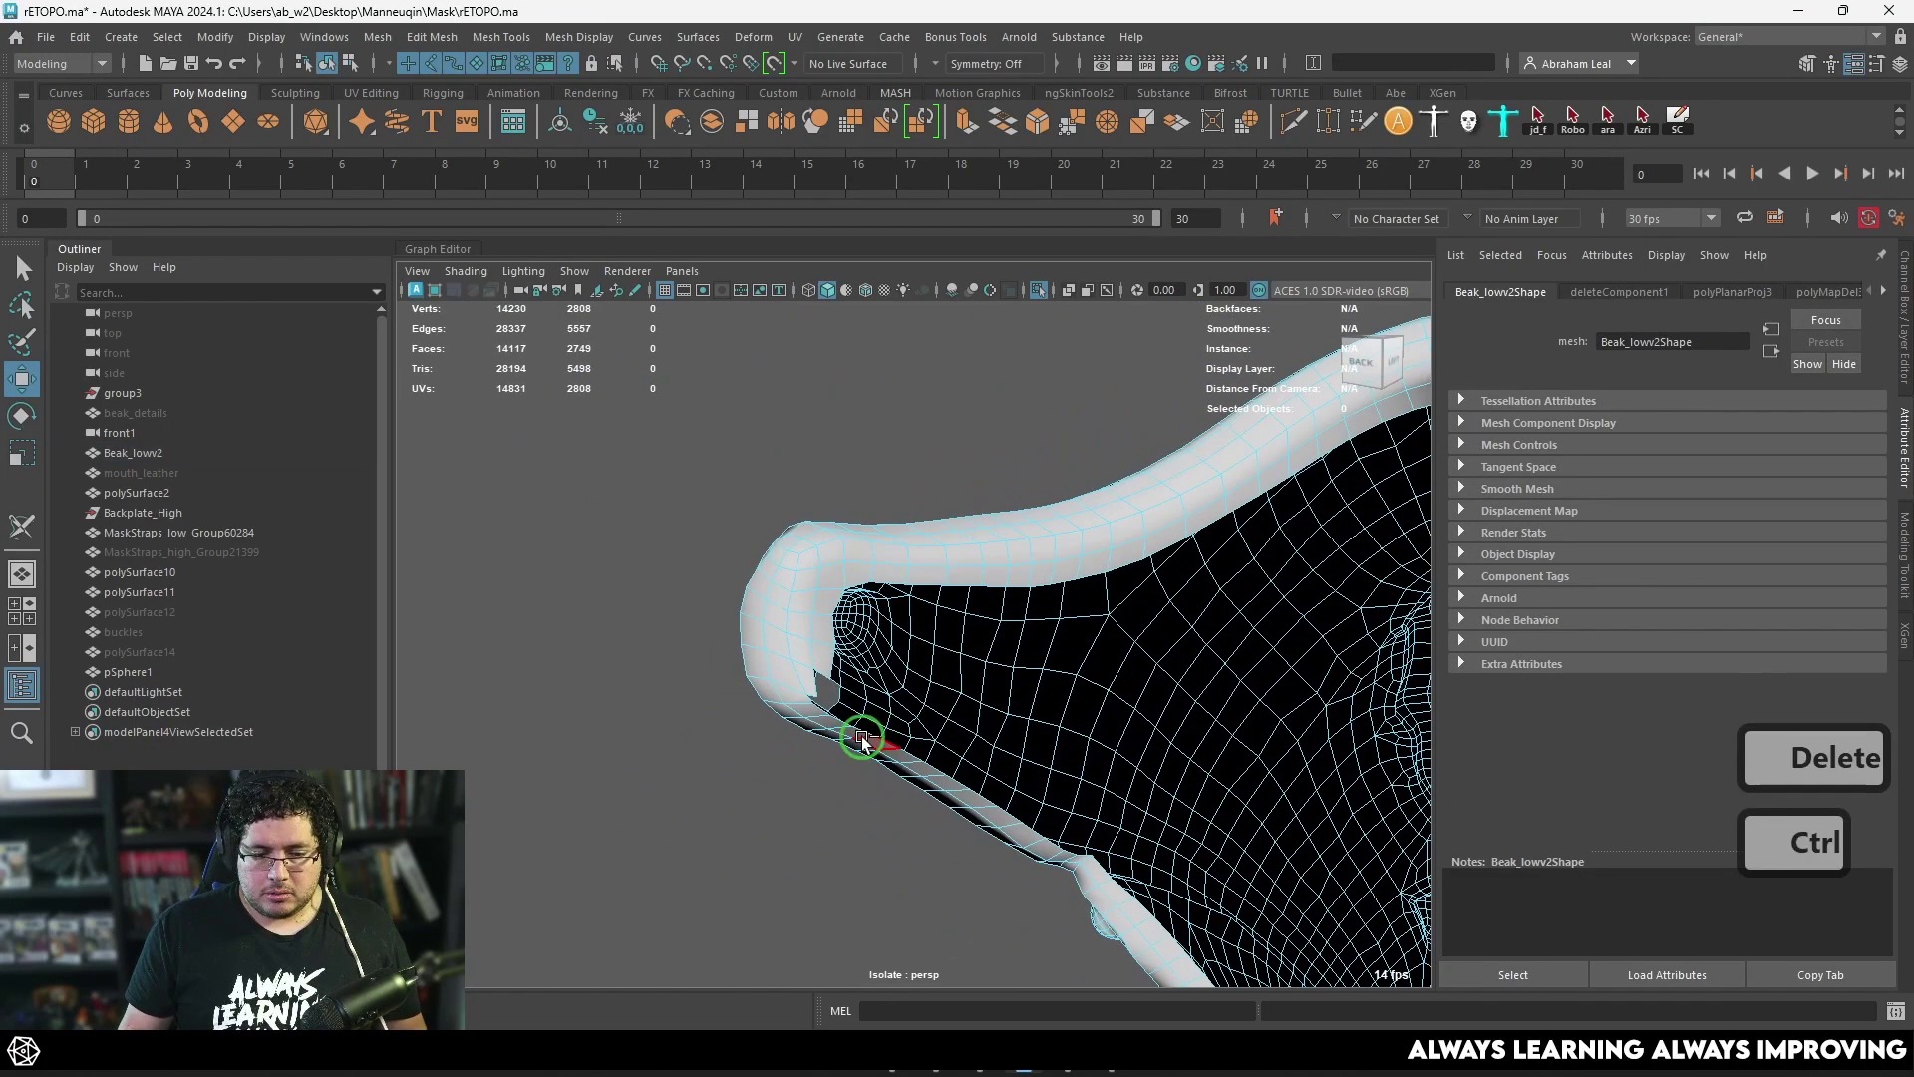
key("ctrl+z")
Step: Delete the flap of overhanging faces inside the beak's first side corner
scroll(838, 733, "up", 6)
left_click_drag(739, 713, 658, 748, "alt")
left_click(641, 781)
left_click(692, 737)
key("q")
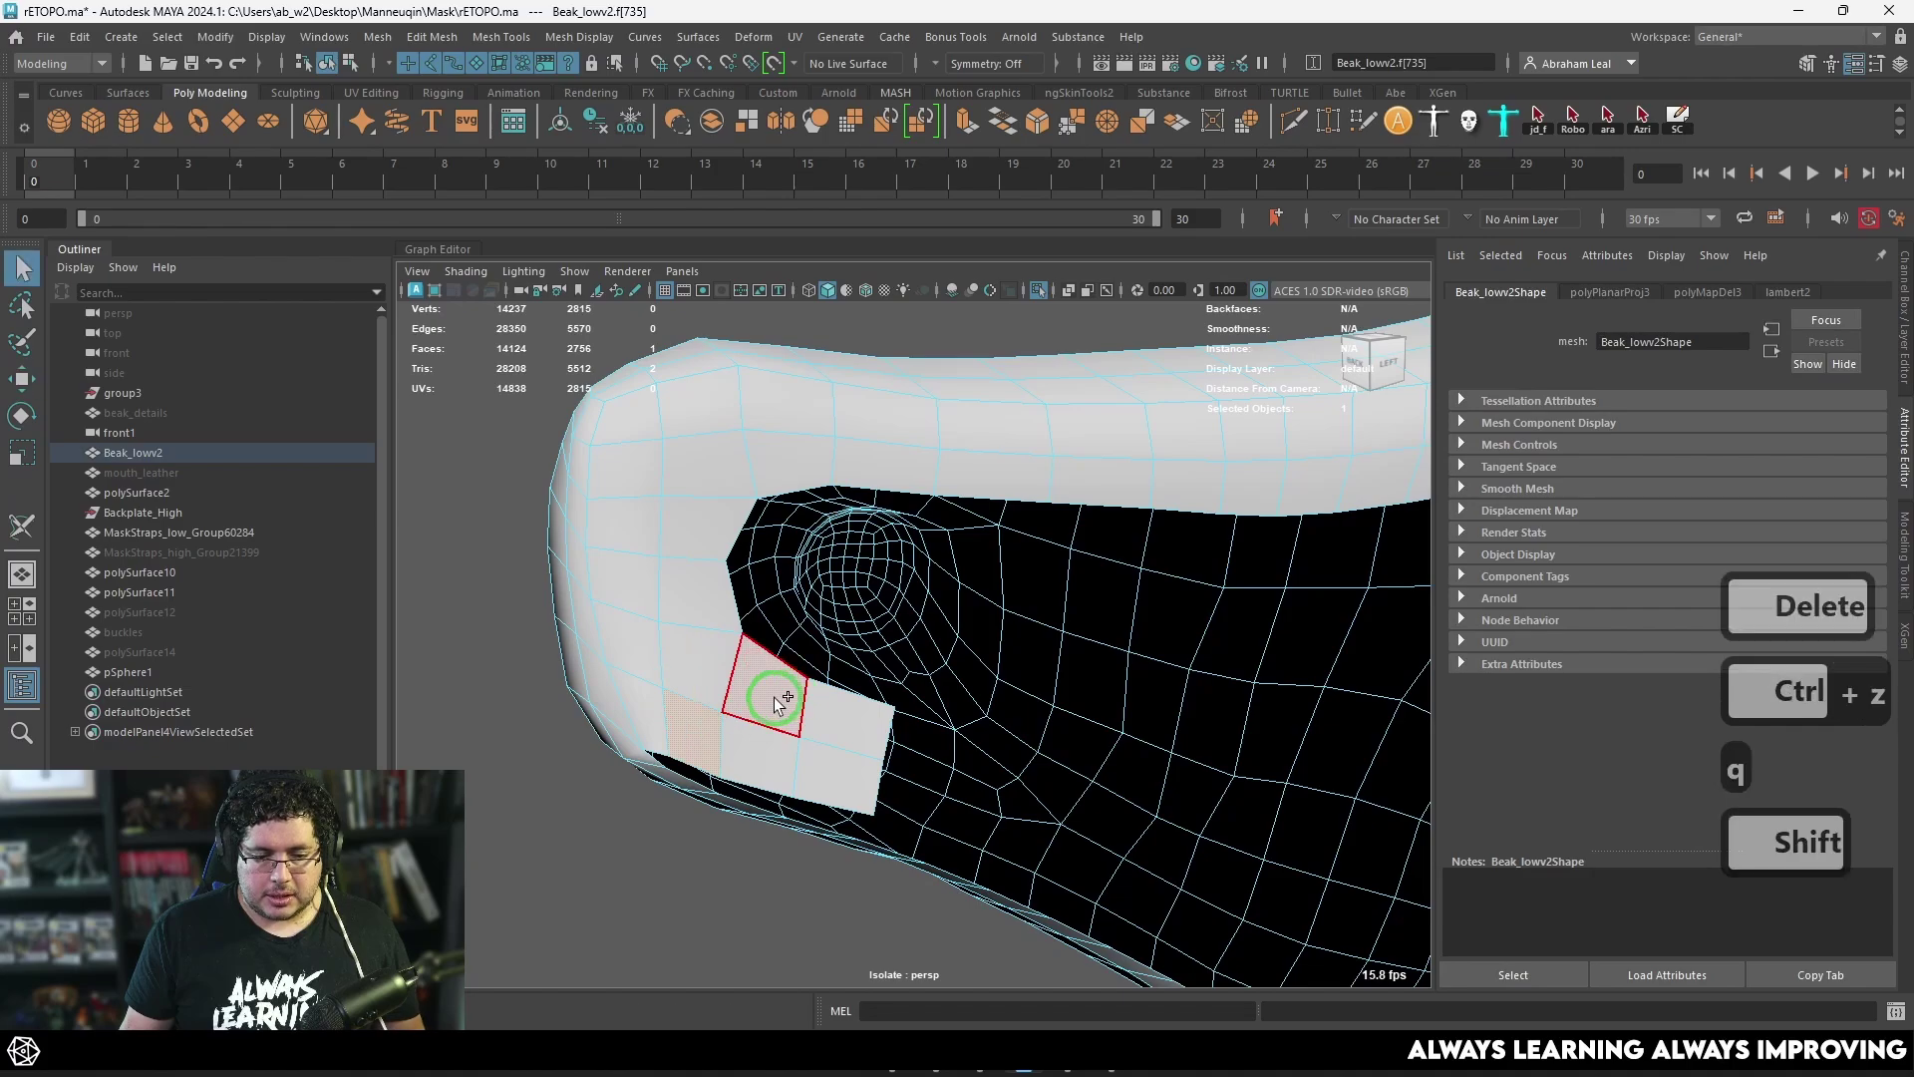
key("Delete")
Step: Delete the matching flap of overhanging faces inside the beak's opposite side corner
left_click_drag(750, 759, 876, 798, "alt")
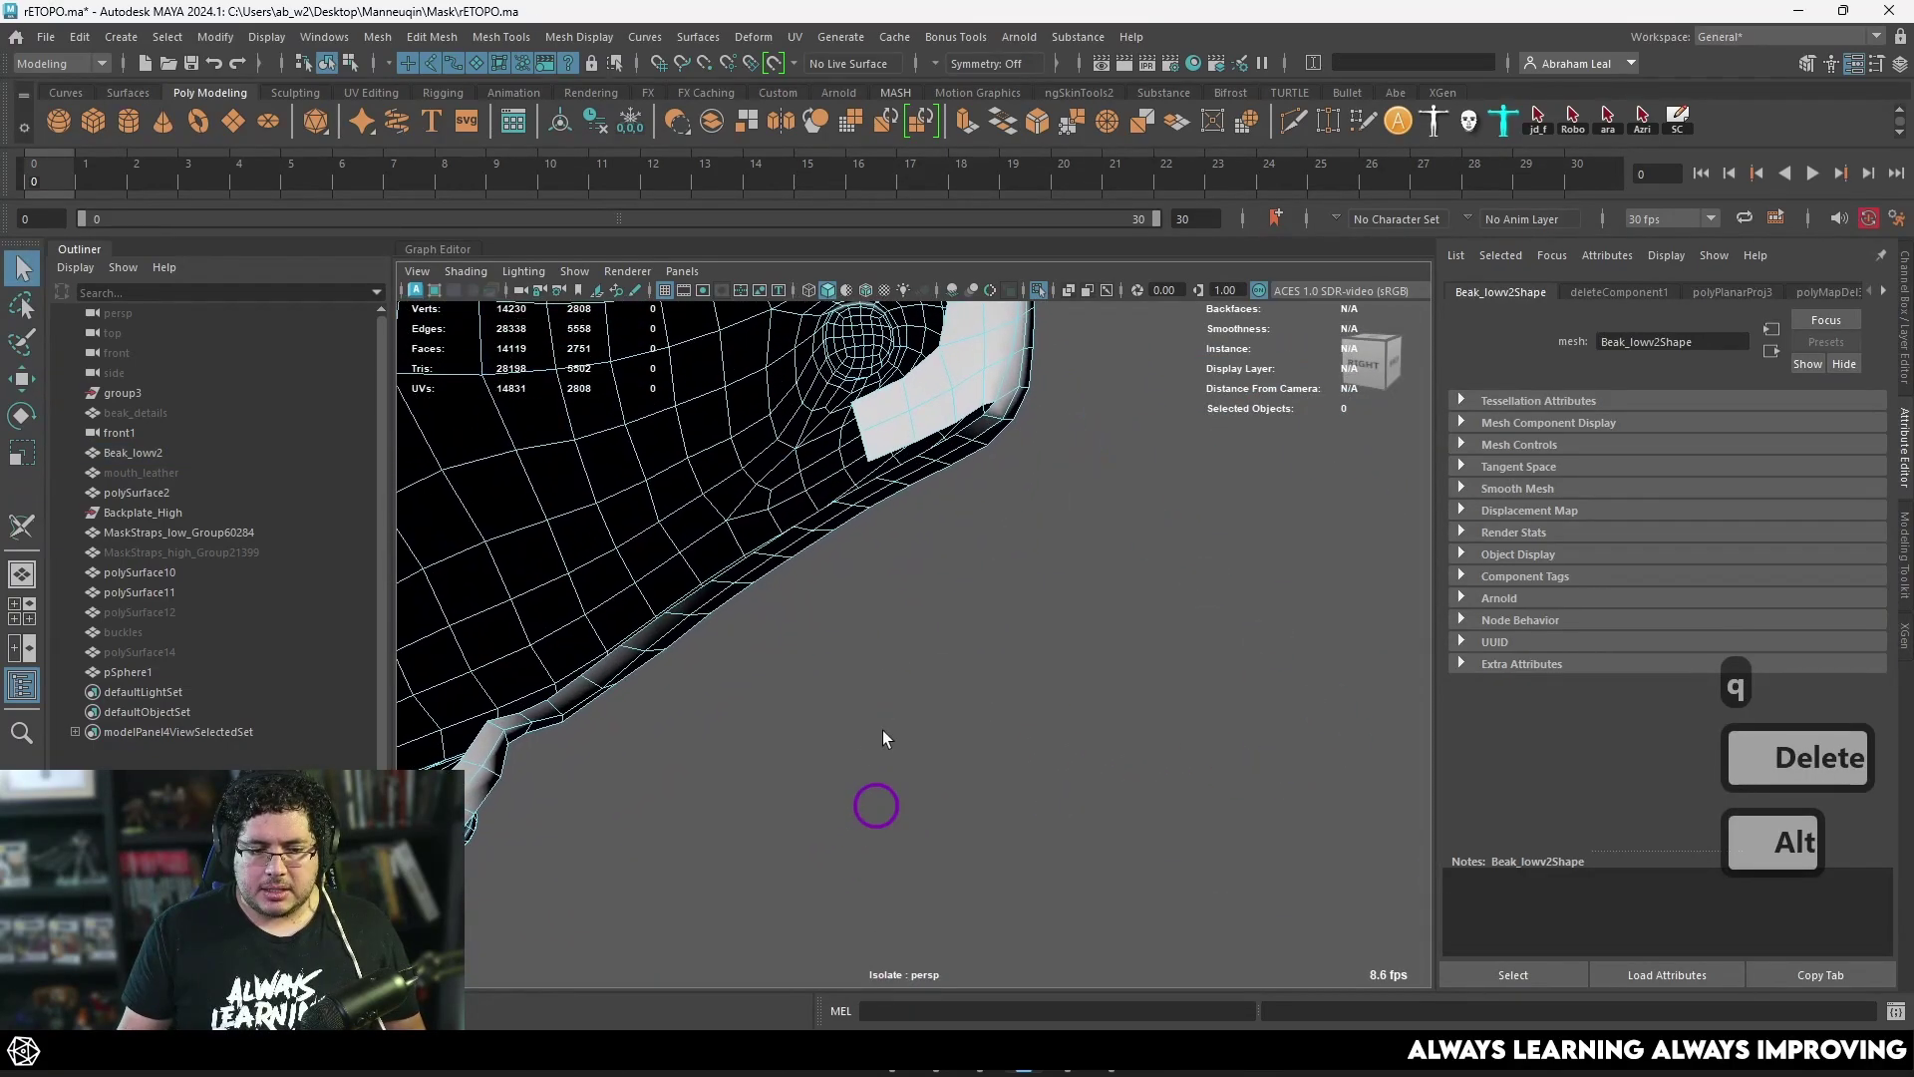
left_click(888, 410, "shift")
scroll(928, 379, "up", 2)
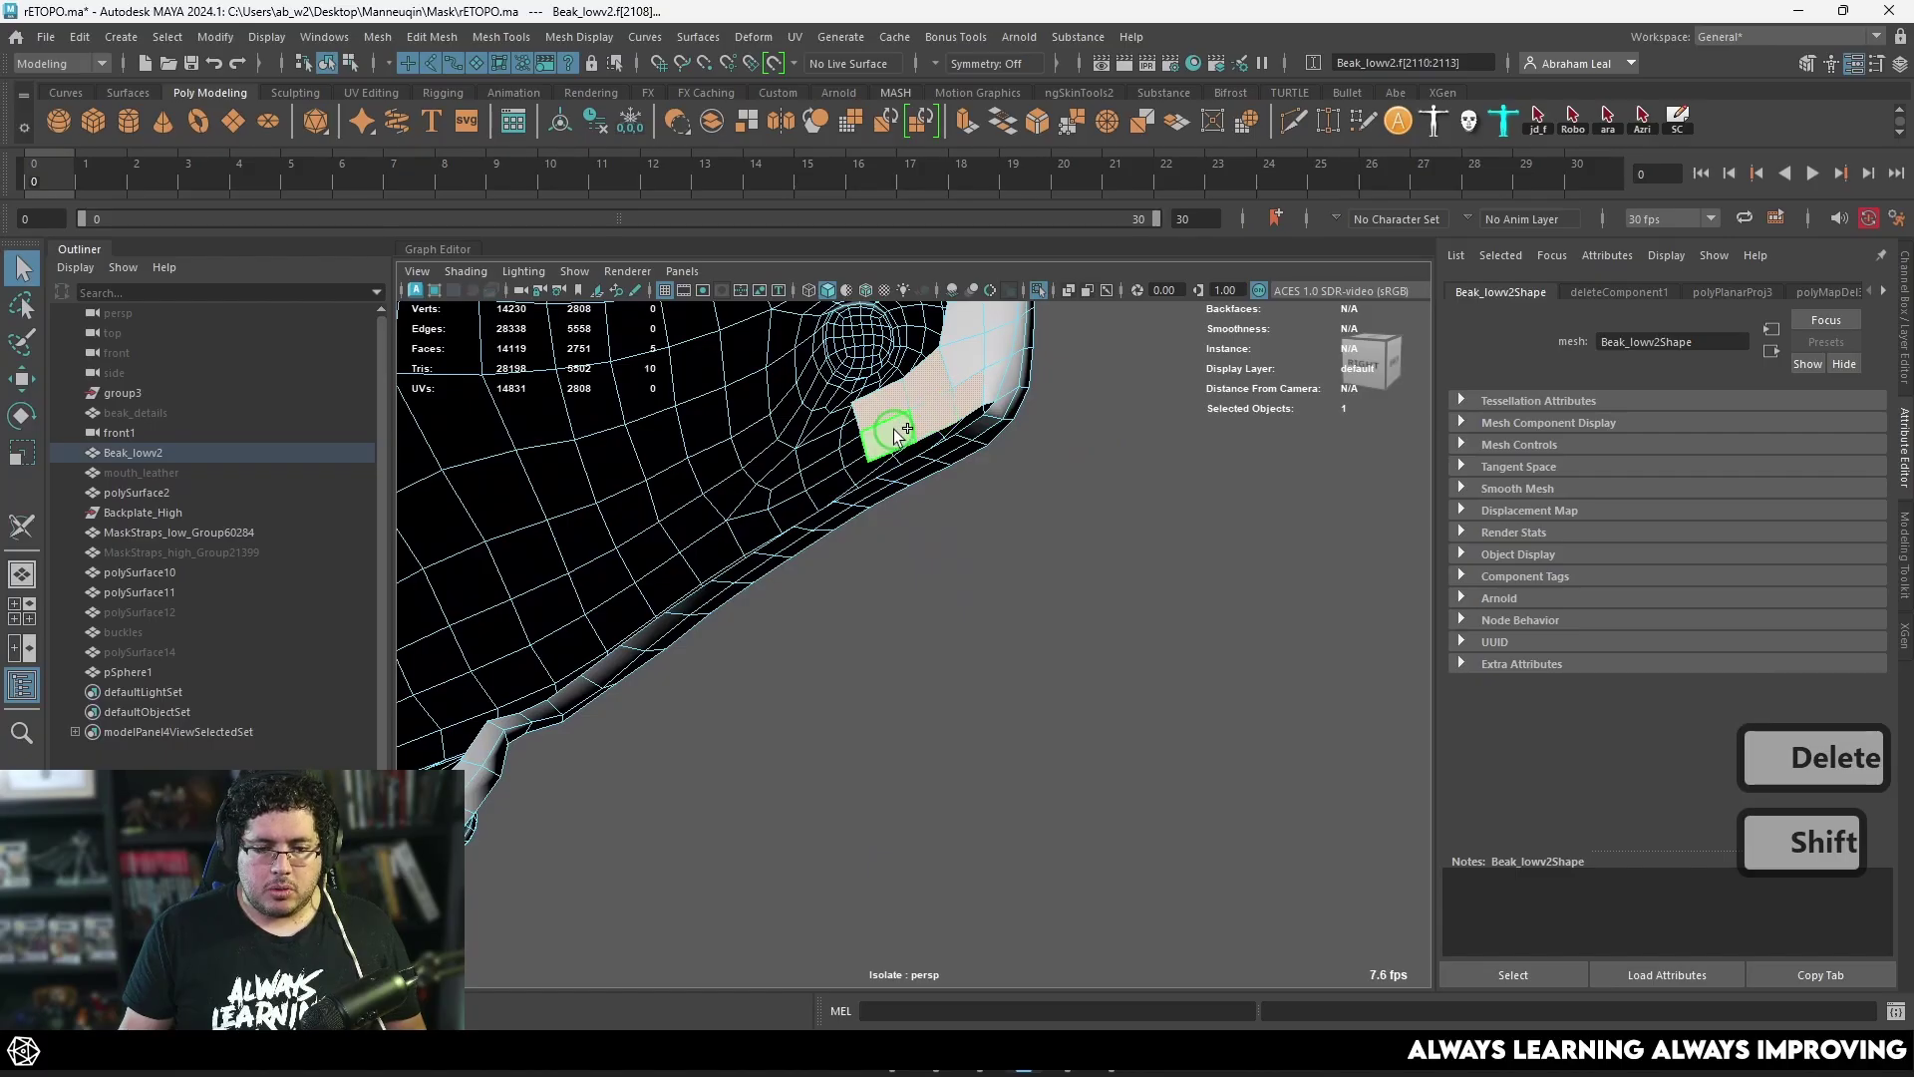
key("Delete")
Step: Select the whole beak mesh and examine its rim, sides and tip to plan the seams
scroll(894, 439, "down", 2)
left_click_drag(894, 438, 901, 492, "alt")
middle_click_drag(901, 491, 683, 456, "alt")
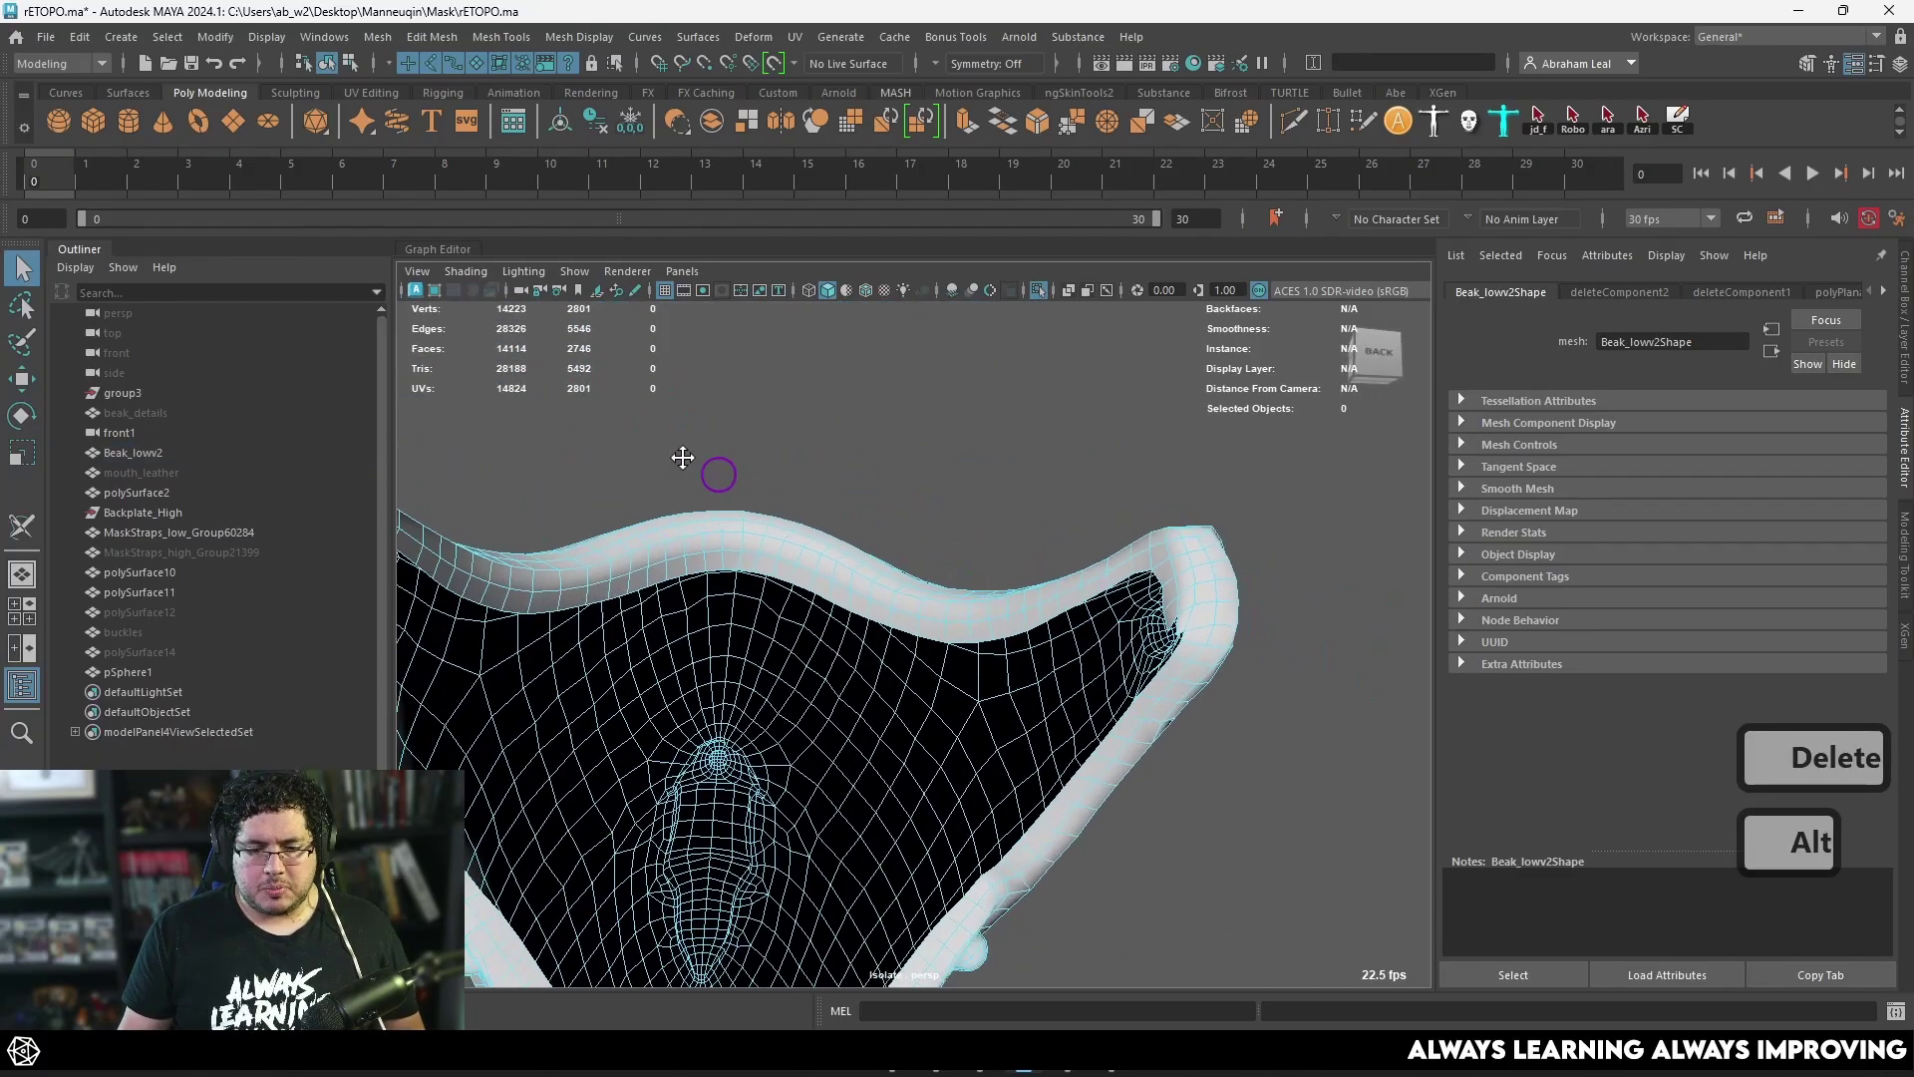
scroll(683, 456, "down", 2)
left_click_drag(683, 457, 918, 607, "alt")
left_click(769, 529)
right_click_drag(918, 607, 961, 607, "alt")
left_click_drag(961, 607, 821, 679, "alt")
right_click_drag(821, 679, 758, 743, "alt")
middle_click_drag(758, 743, 880, 491, "alt")
left_click_drag(873, 496, 987, 403, "alt")
left_click_drag(880, 437, 868, 605, "alt")
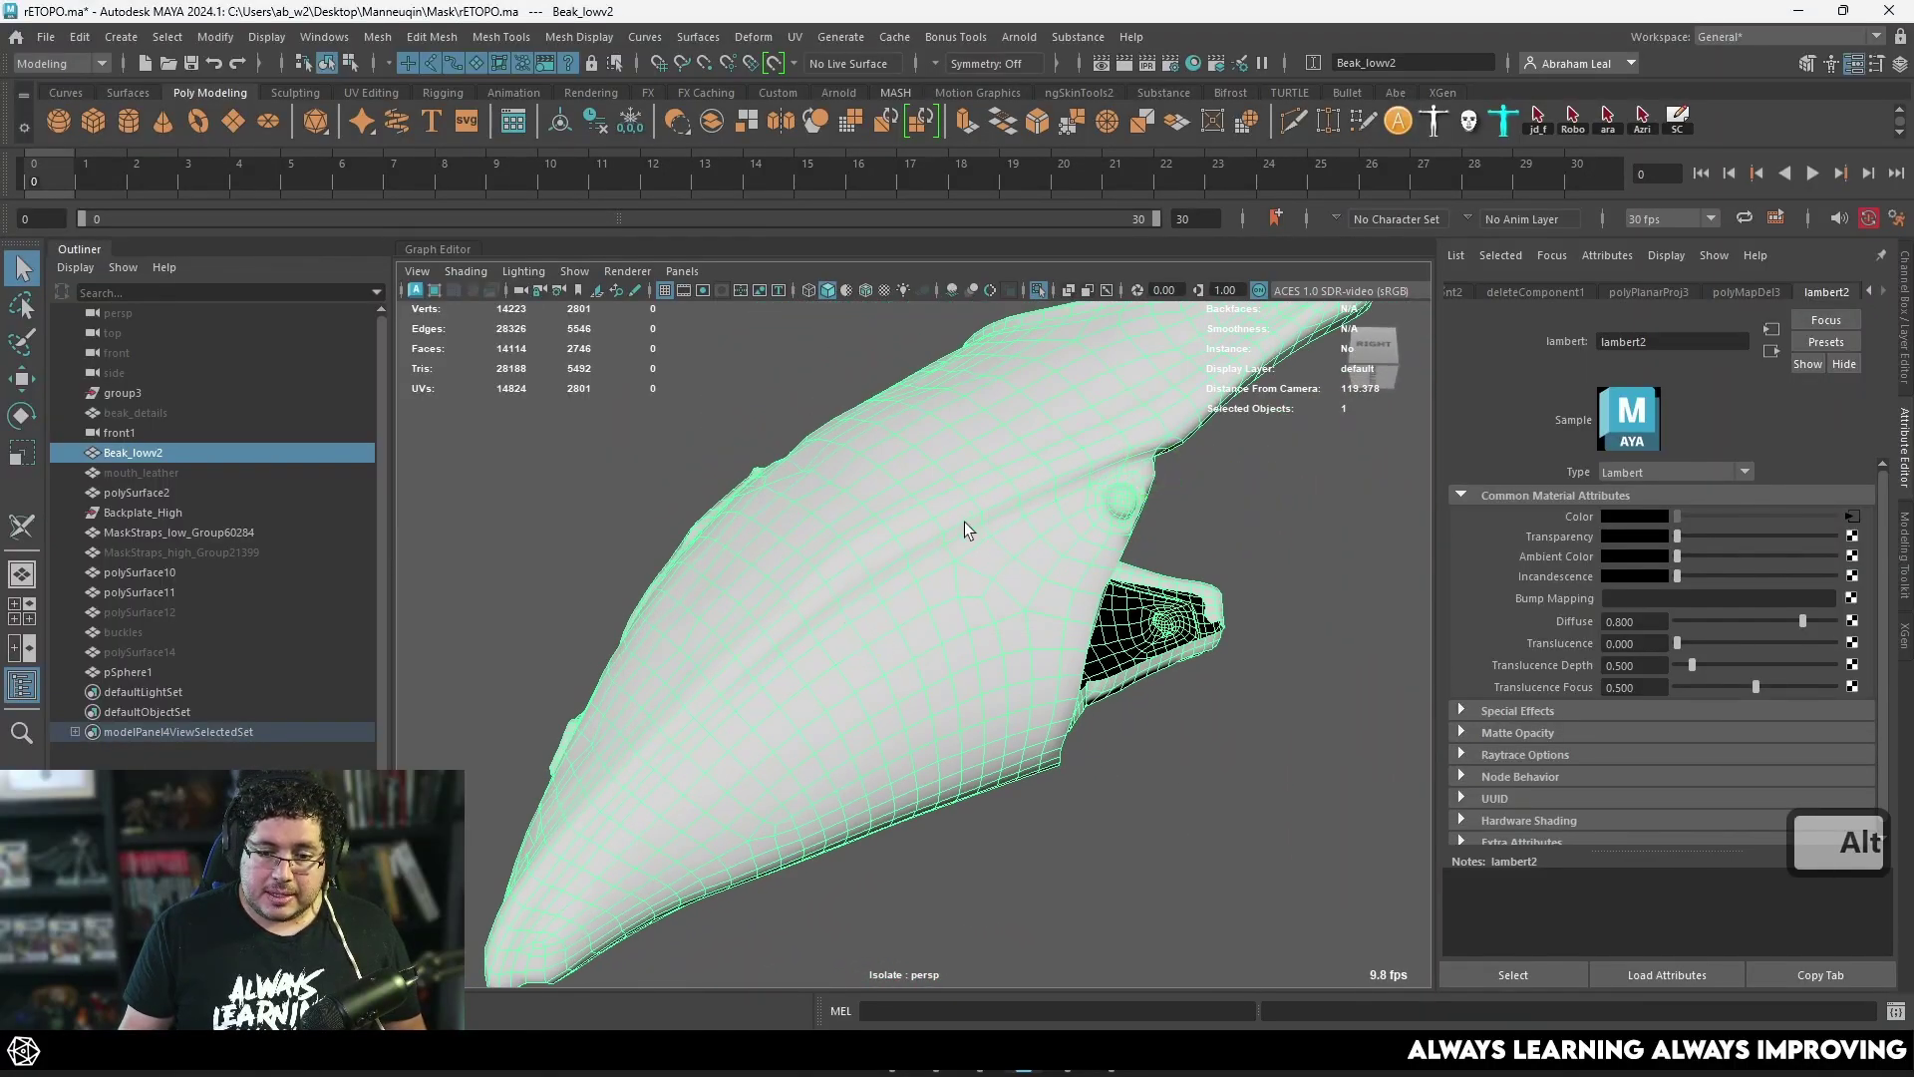
left_click_drag(965, 528, 1027, 632, "alt")
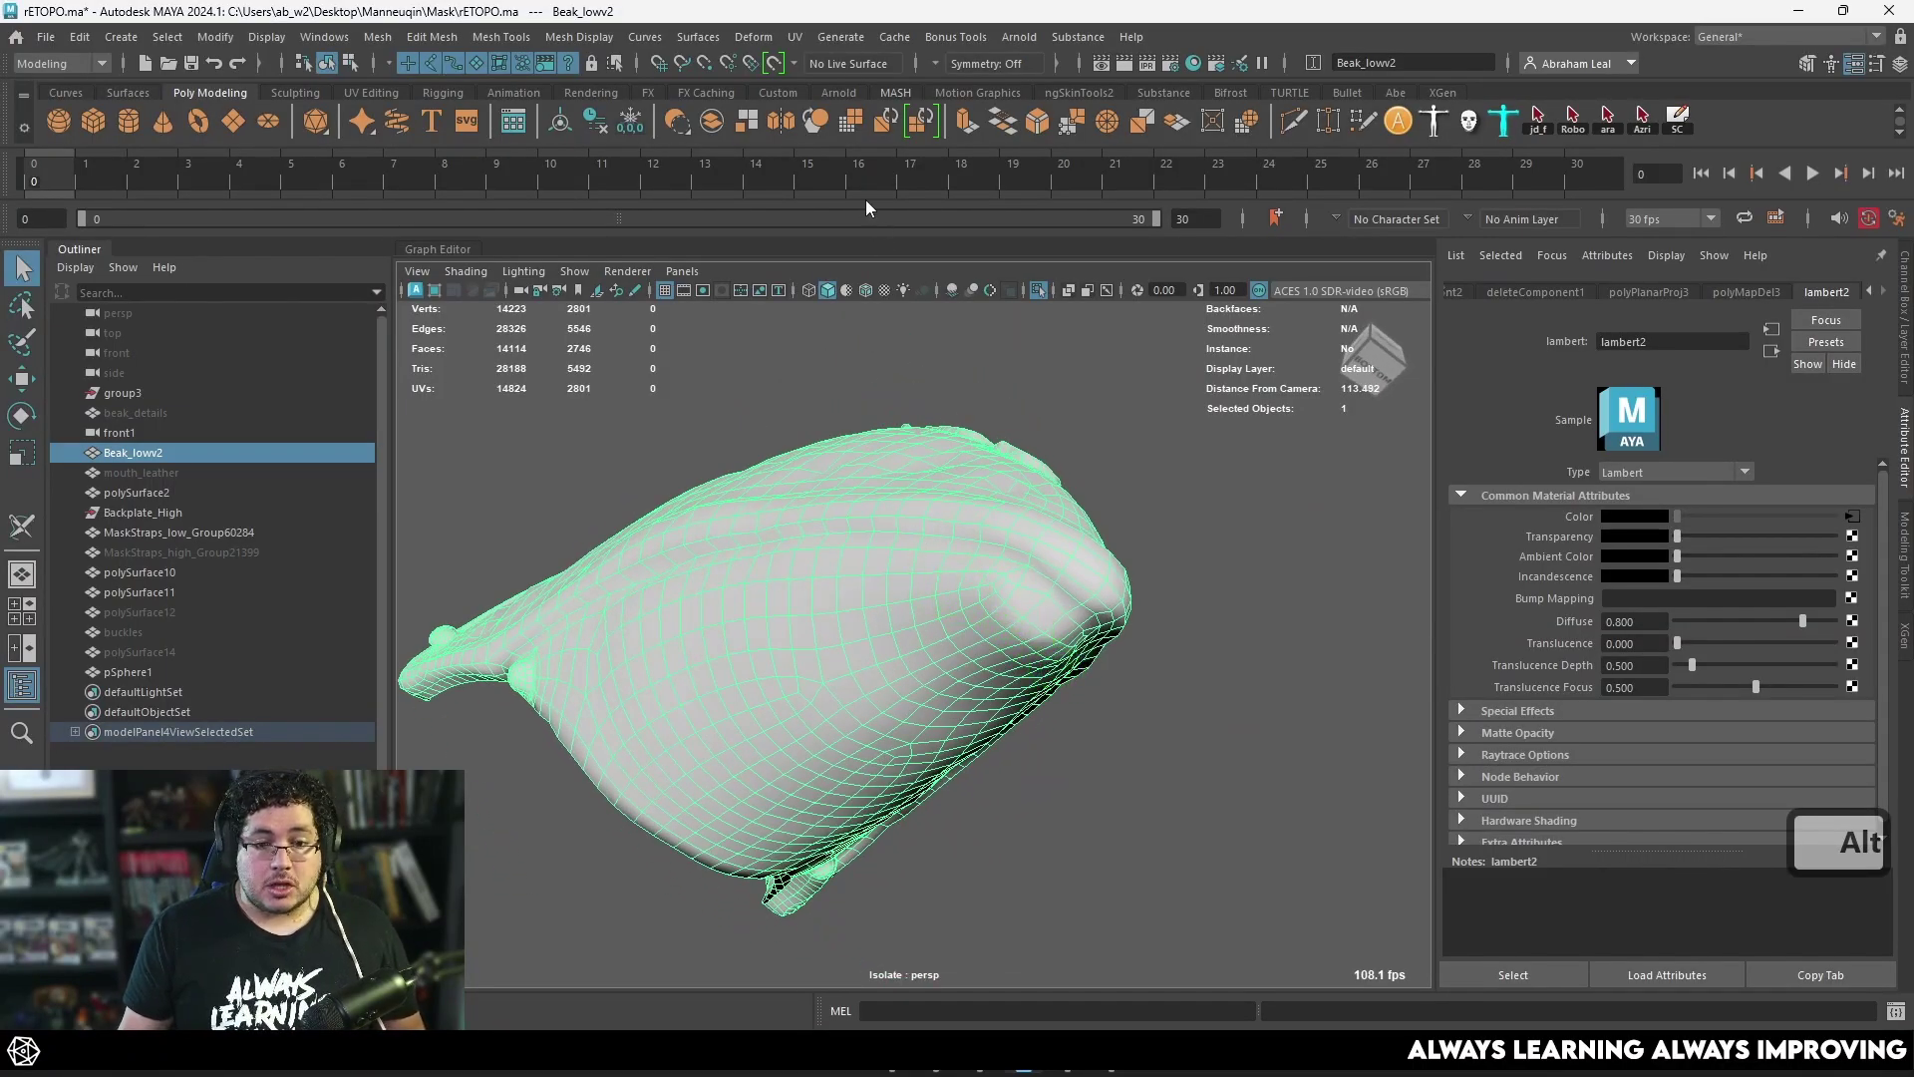
Step: Cut a UV seam along the beak's first lower side crease, from the tip to the corner at the rear opening, with 3D Cut and Sew
left_click(794, 37)
left_click(865, 481)
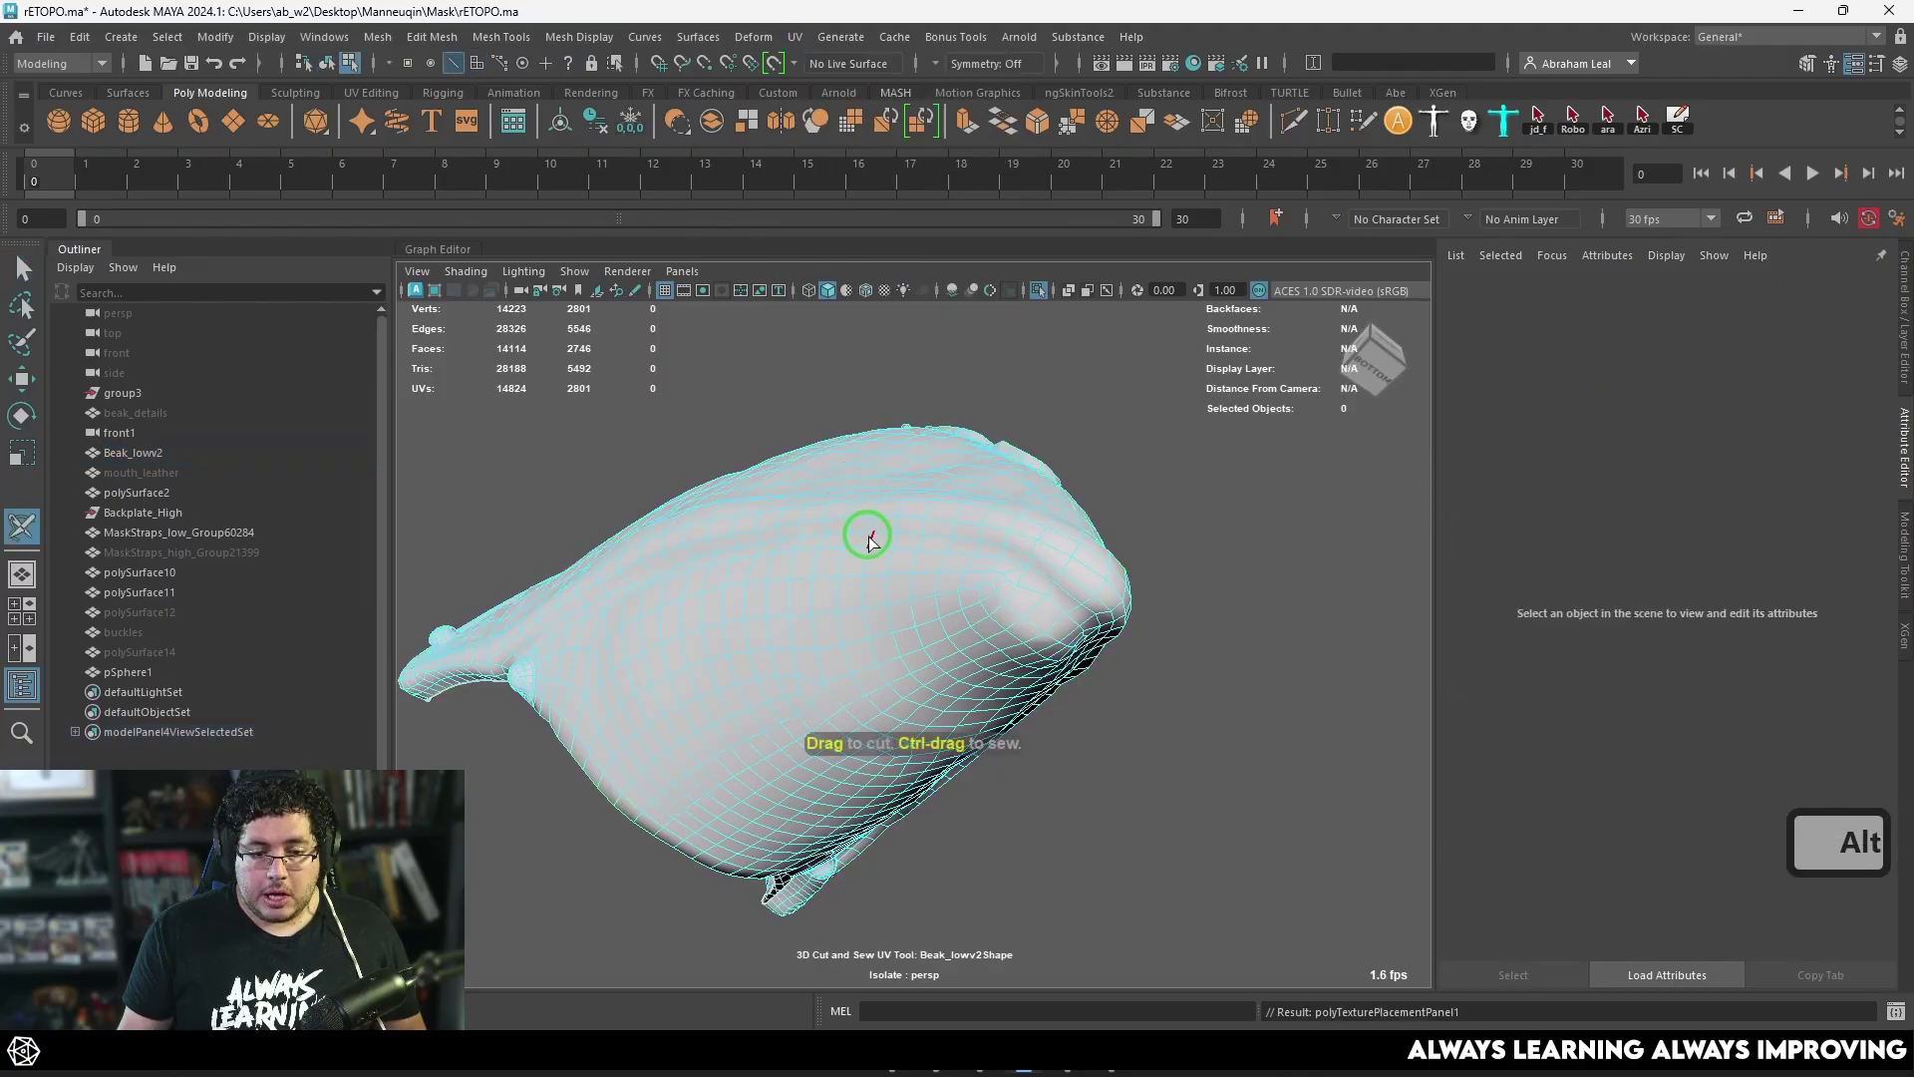
left_click_drag(1033, 575, 1064, 588)
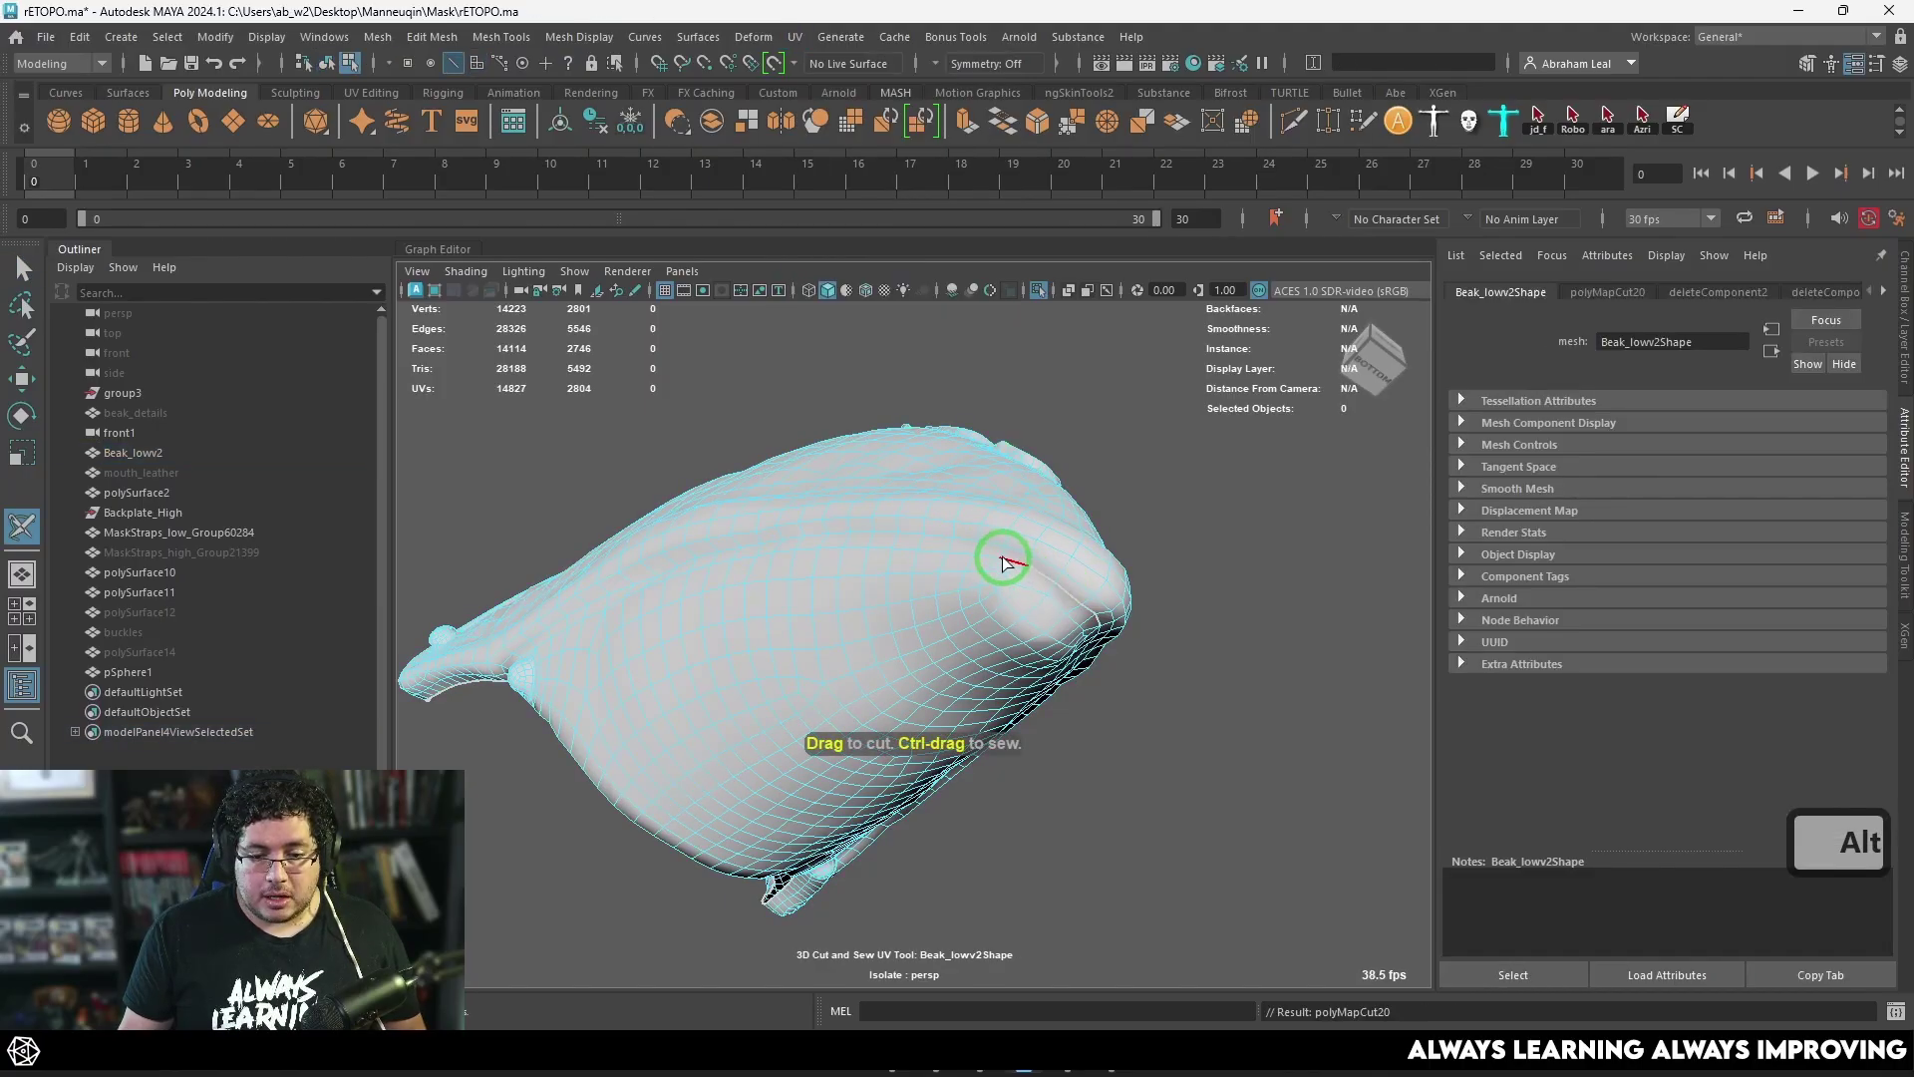
left_click_drag(761, 571, 820, 513, "alt")
middle_click_drag(820, 513, 843, 618, "alt")
right_click_drag(842, 618, 1050, 718, "alt")
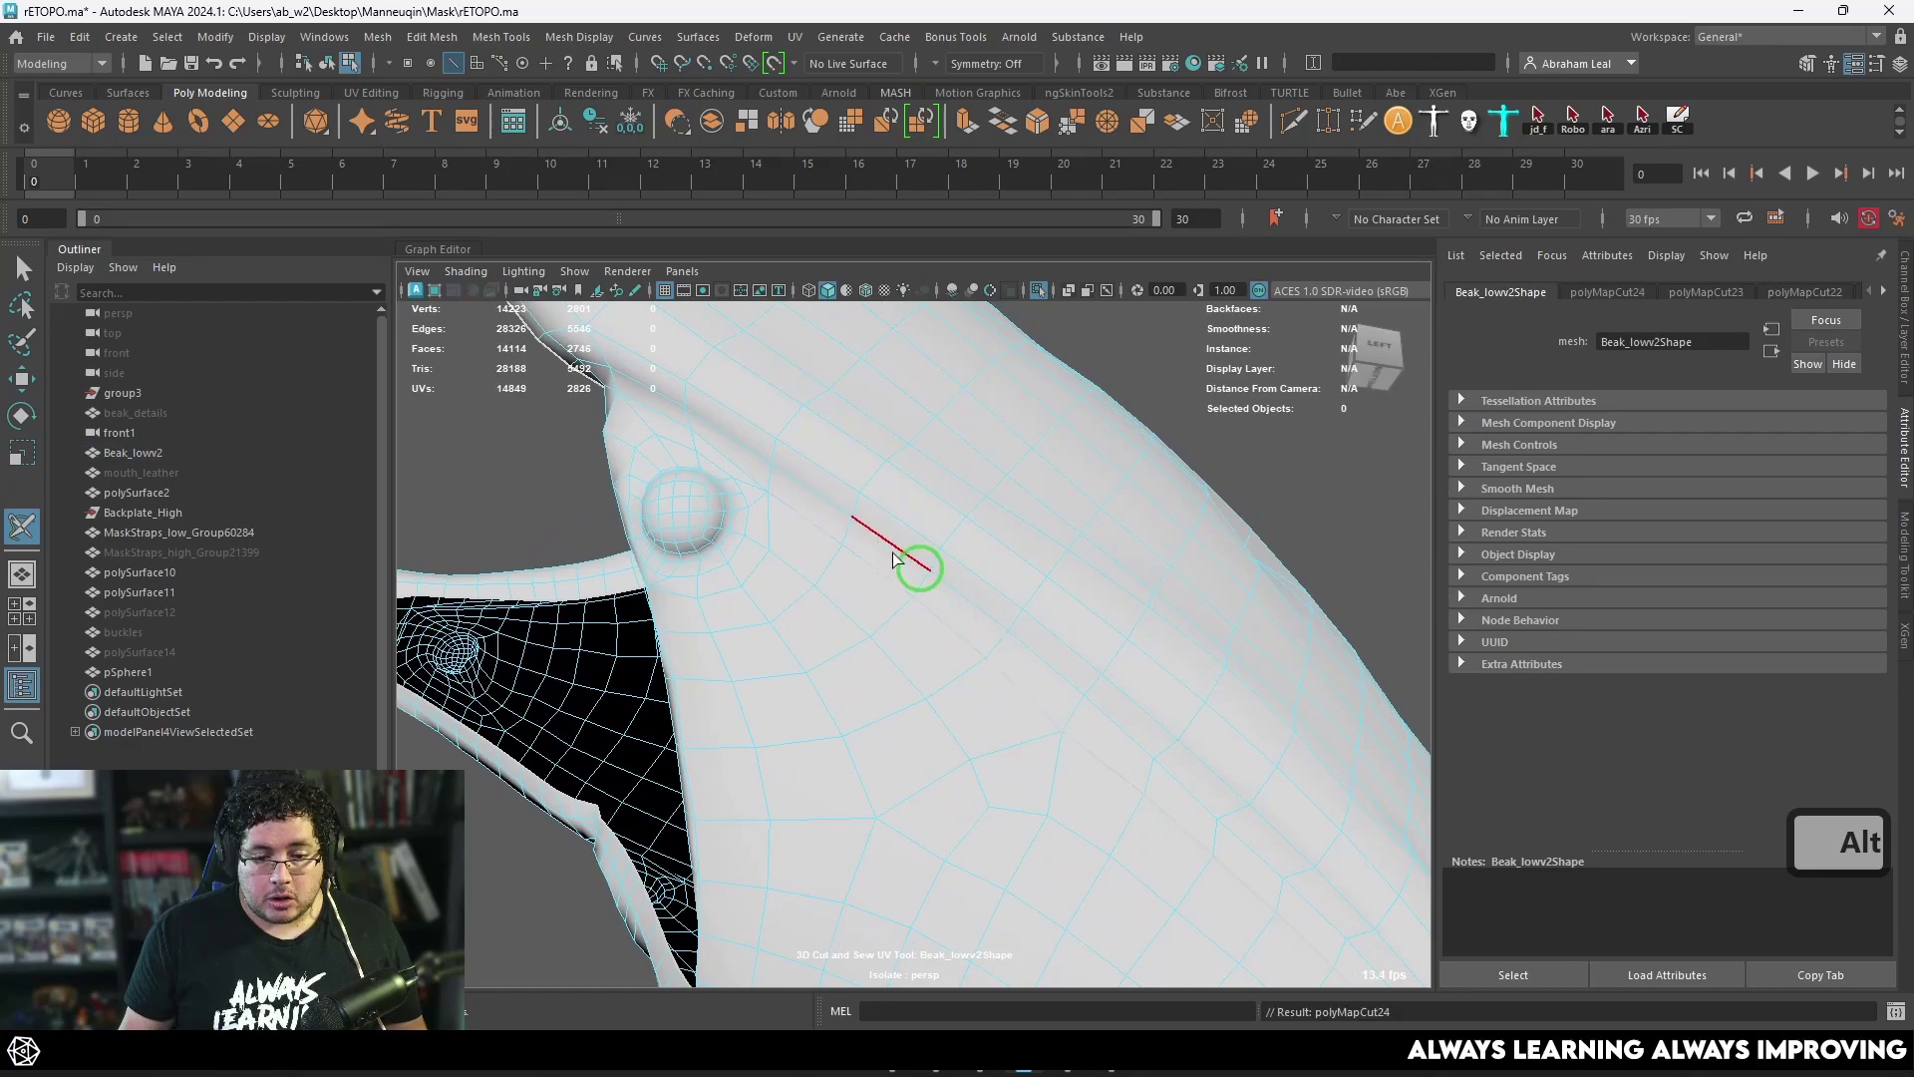
left_click_drag(726, 462, 937, 515, "alt")
right_click_drag(937, 515, 1001, 573, "alt")
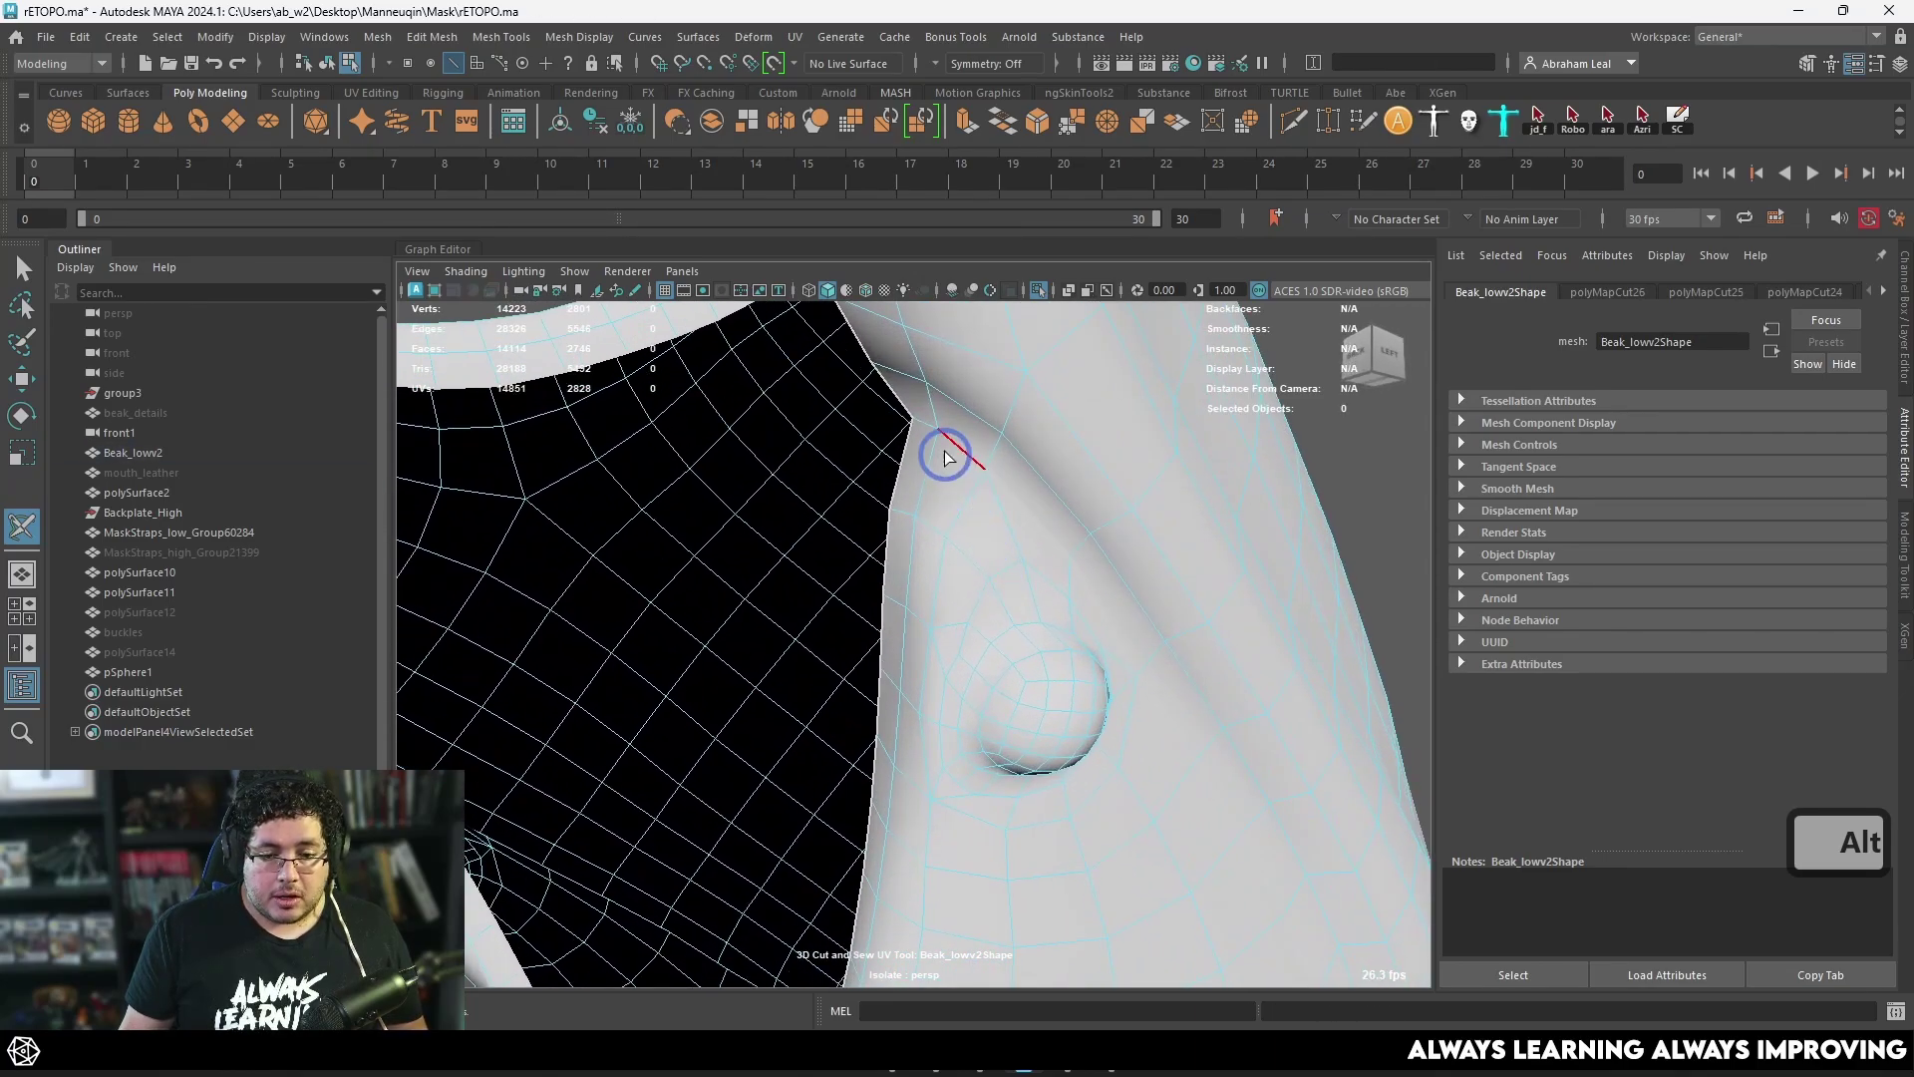
left_click_drag(945, 451, 965, 542, "alt")
left_click(963, 537)
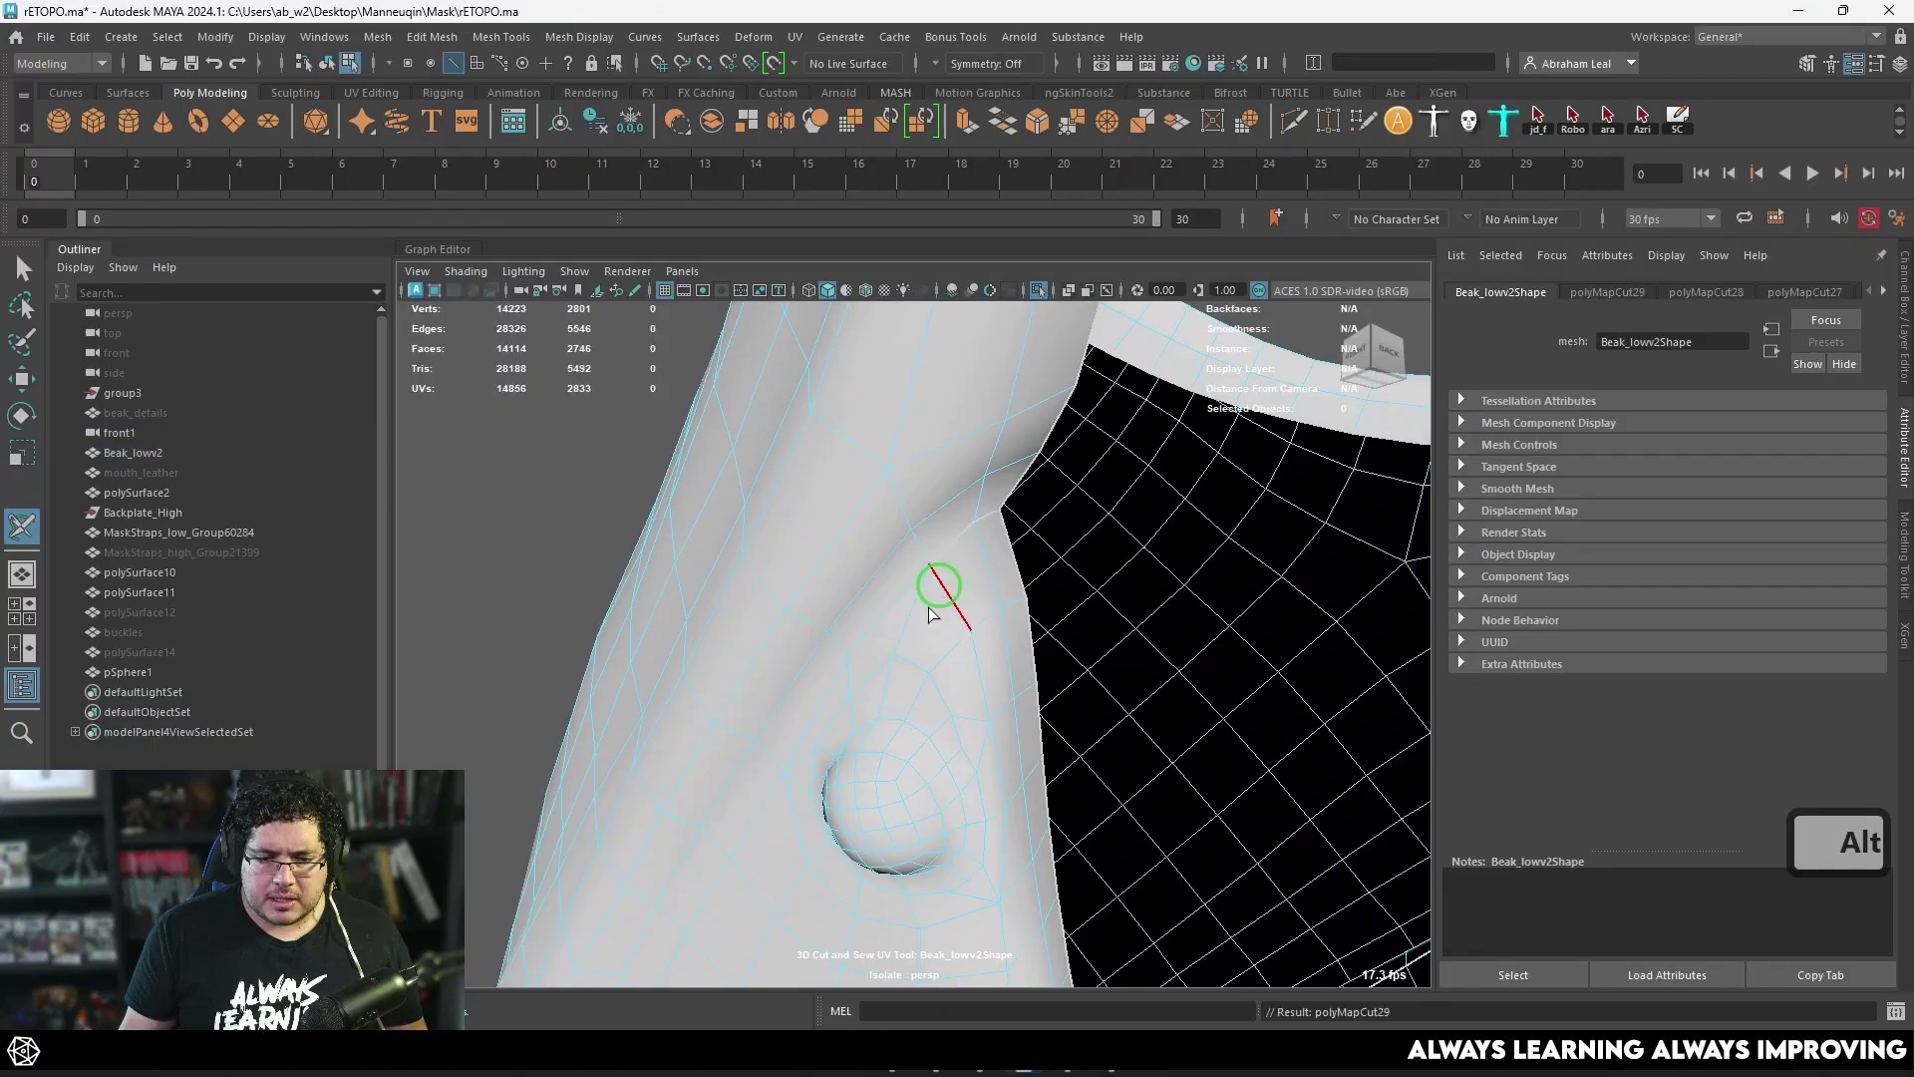
Step: Try to cut the matching seam edge by edge along the beak's opposite side crease toward the tip
left_click(873, 631)
left_click_drag(872, 631, 979, 420, "alt")
left_click(920, 540)
left_click(901, 543)
left_click_drag(901, 542, 1096, 566, "alt")
left_click_drag(755, 625, 863, 564, "alt")
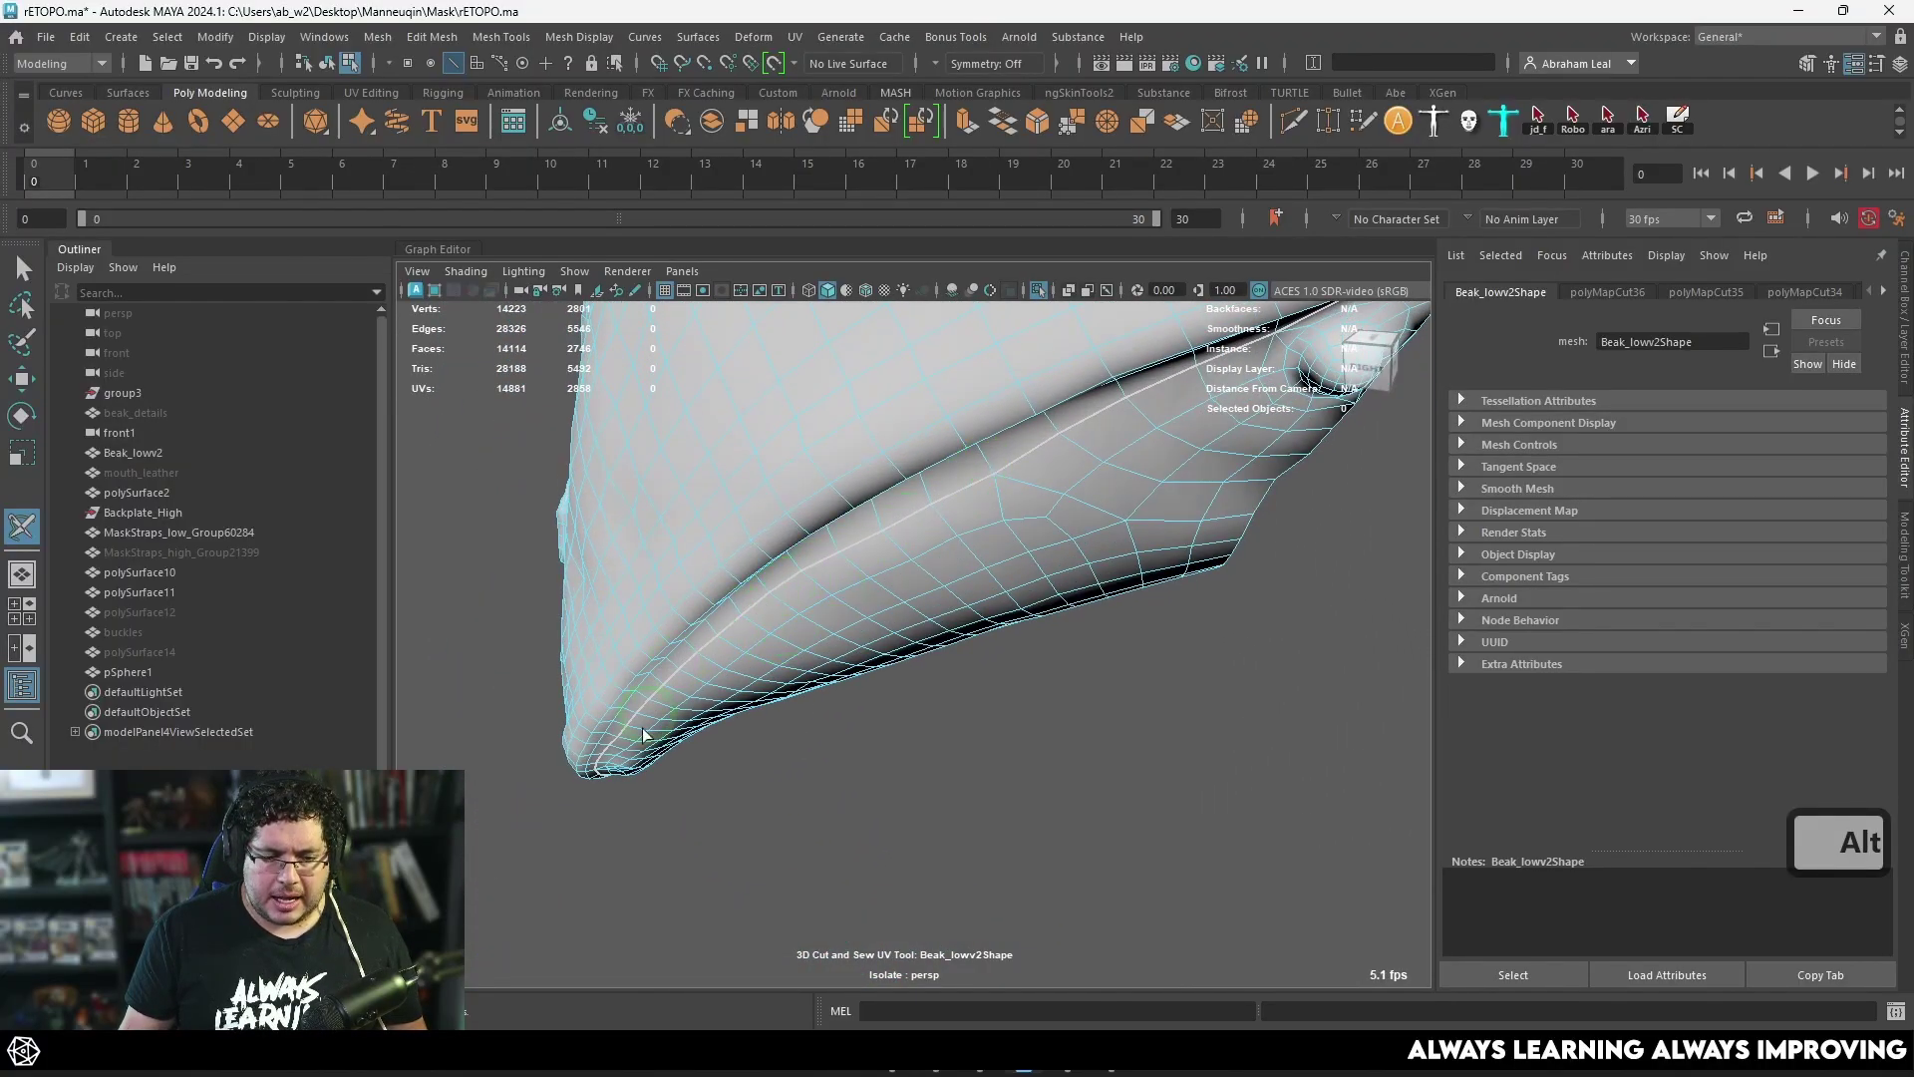
left_click_drag(643, 734, 850, 713, "alt")
Step: Undo the last seam cuts on the beak's opposite side crease
key("ctrl+z")
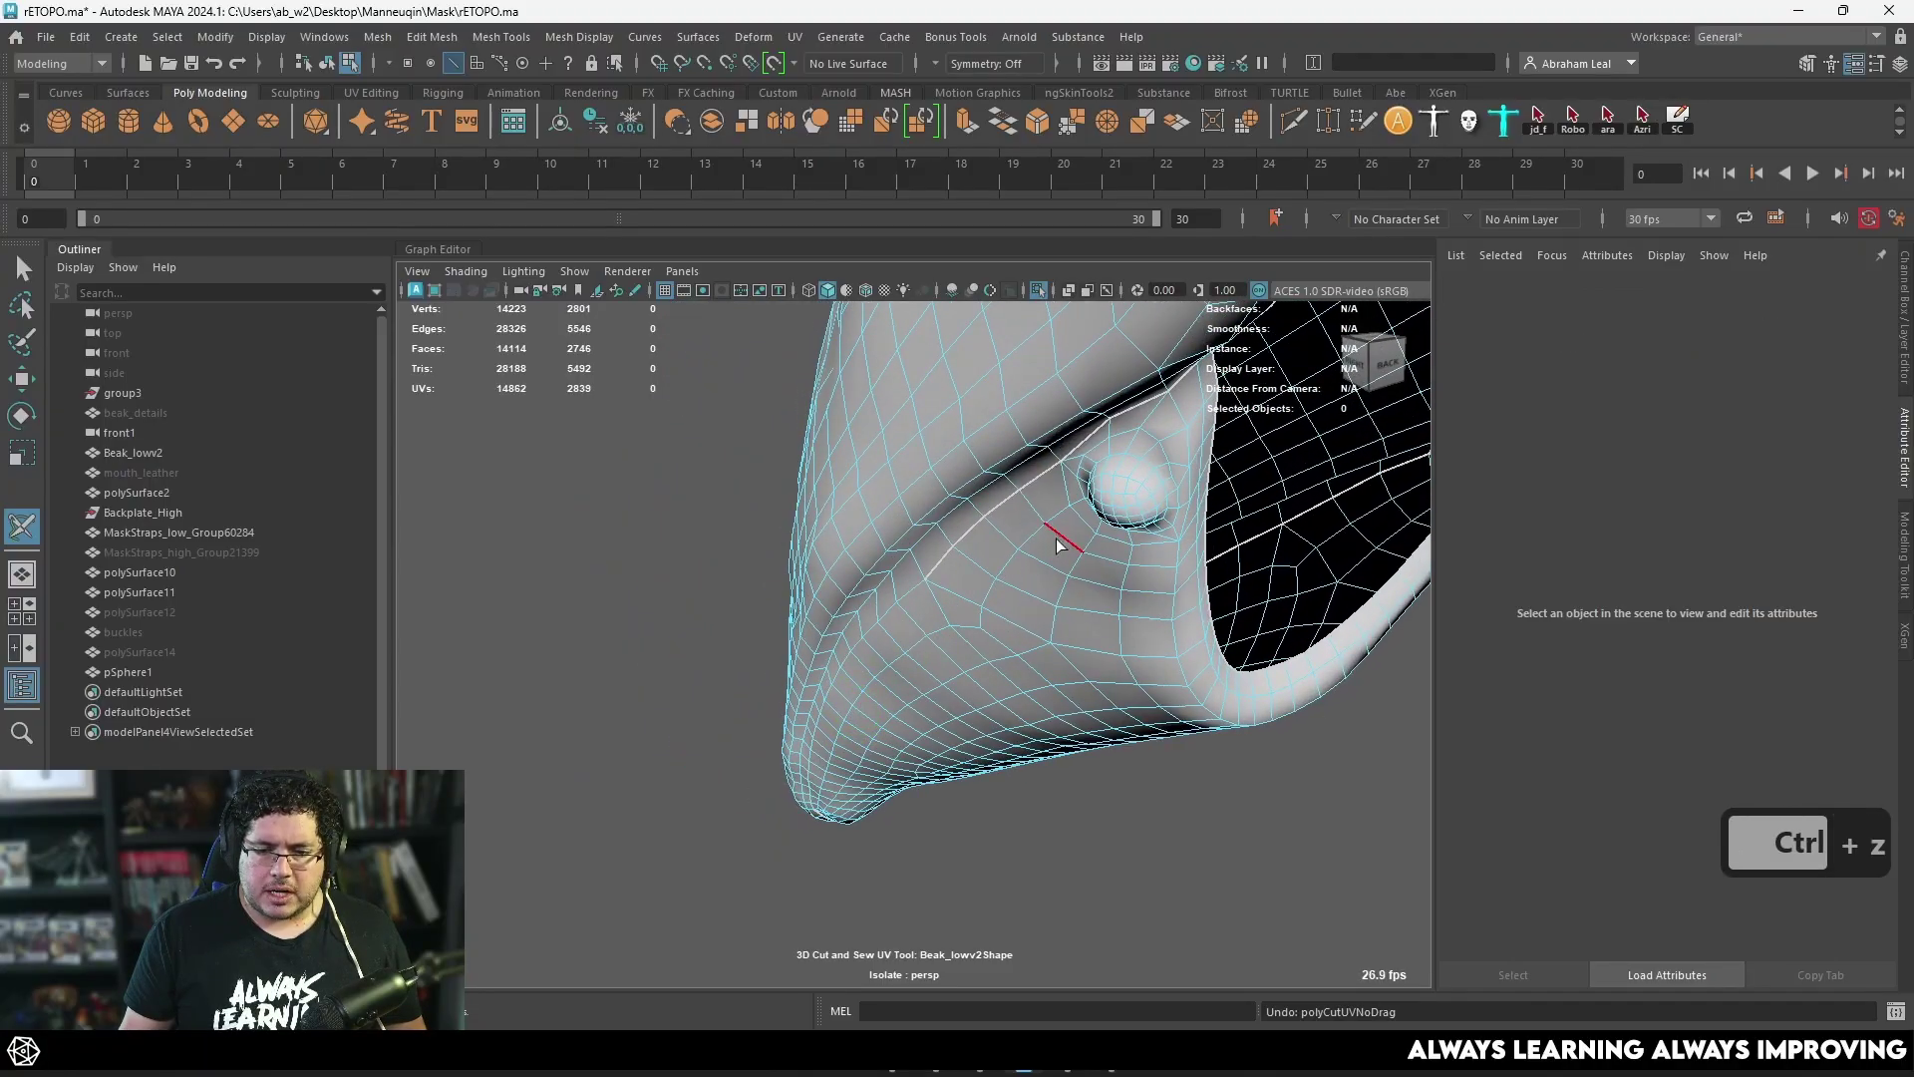
key("ctrl+z")
key("ctrl+z")
key("ctrl+z")
key("ctrl+z")
Step: Cut the edge loop along the beak's opposite side crease and sew the stray cut edges beside the seams
left_click(1059, 441)
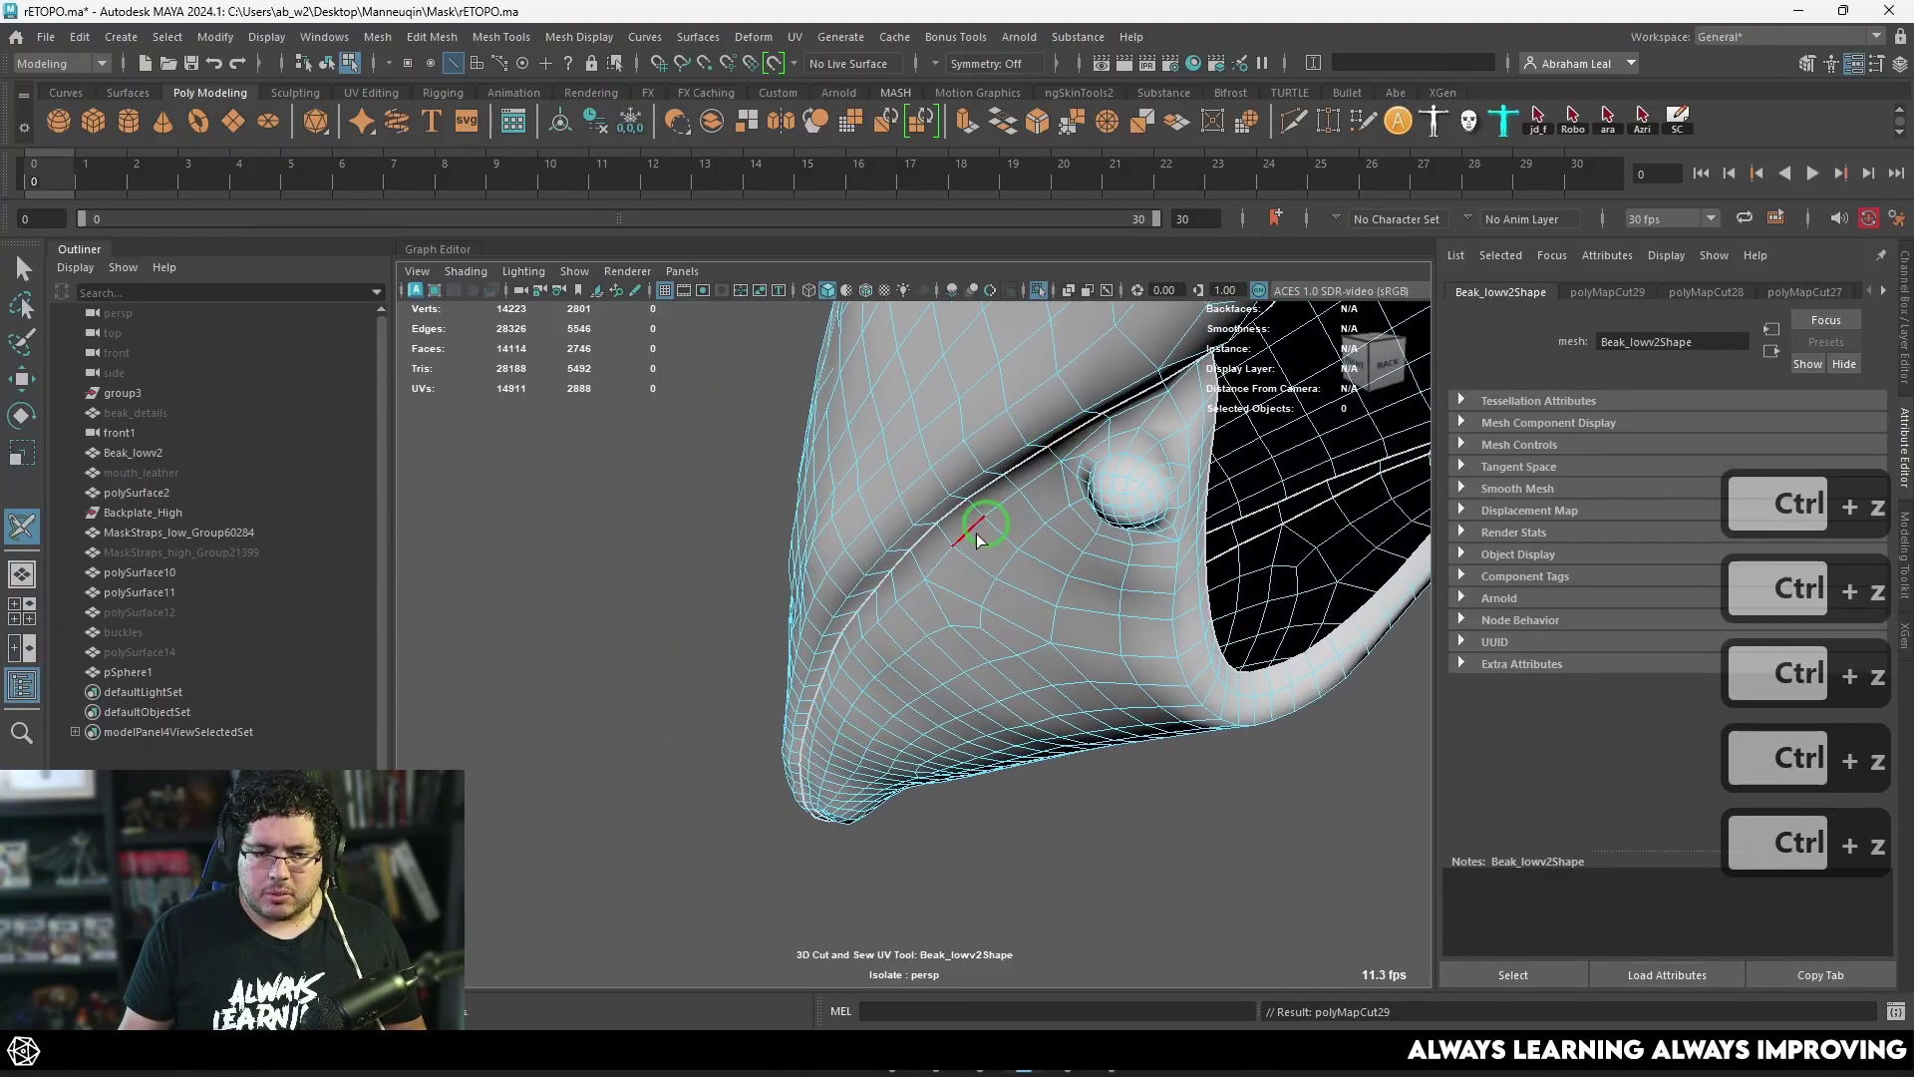
mouse_move(974, 522)
left_mouse_down("alt")
mouse_move(1056, 512)
mouse_move(1094, 607)
mouse_move(967, 583)
mouse_move(1073, 632)
mouse_move(1265, 658)
mouse_move(1029, 513)
mouse_move(955, 512)
left_mouse_up("alt")
left_click(1246, 595, "ctrl")
left_click(1015, 496, "ctrl")
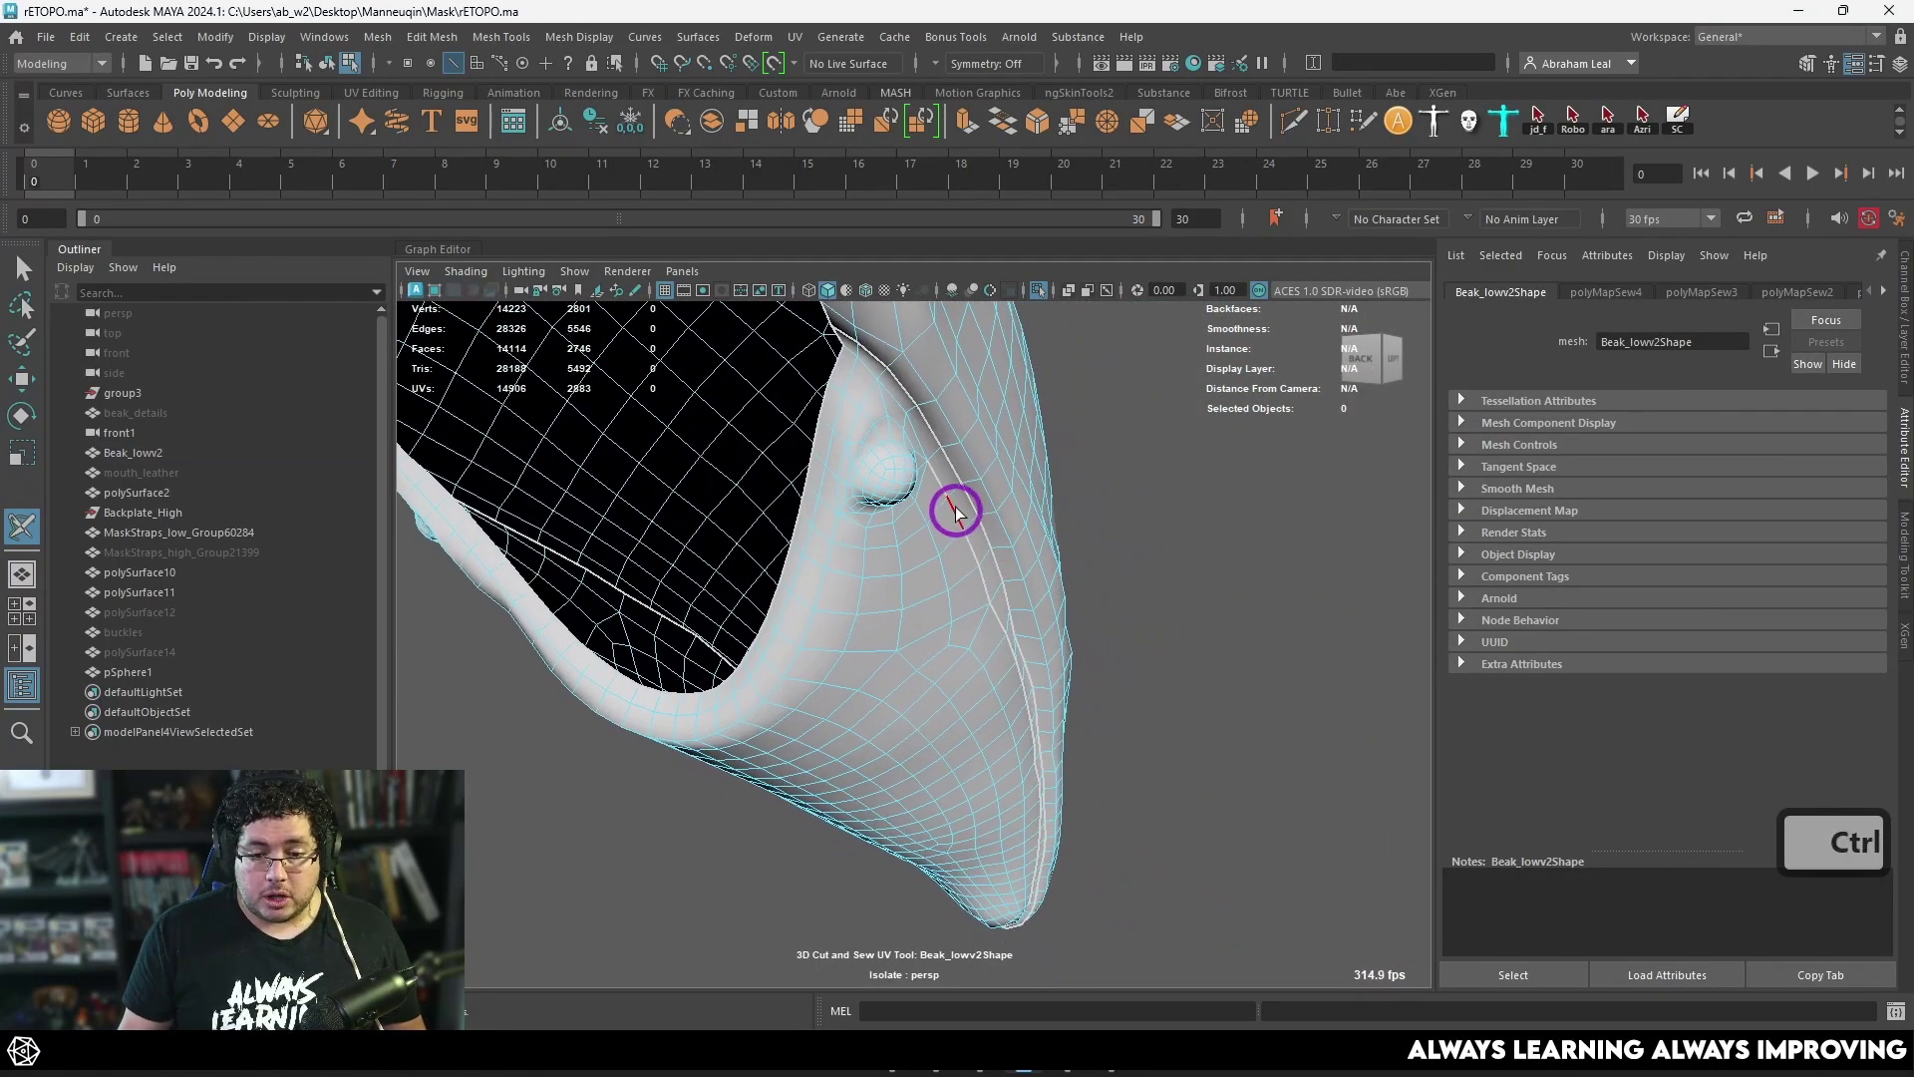
left_click(1002, 619, "ctrl")
left_click_drag(1002, 619, 1200, 662, "alt")
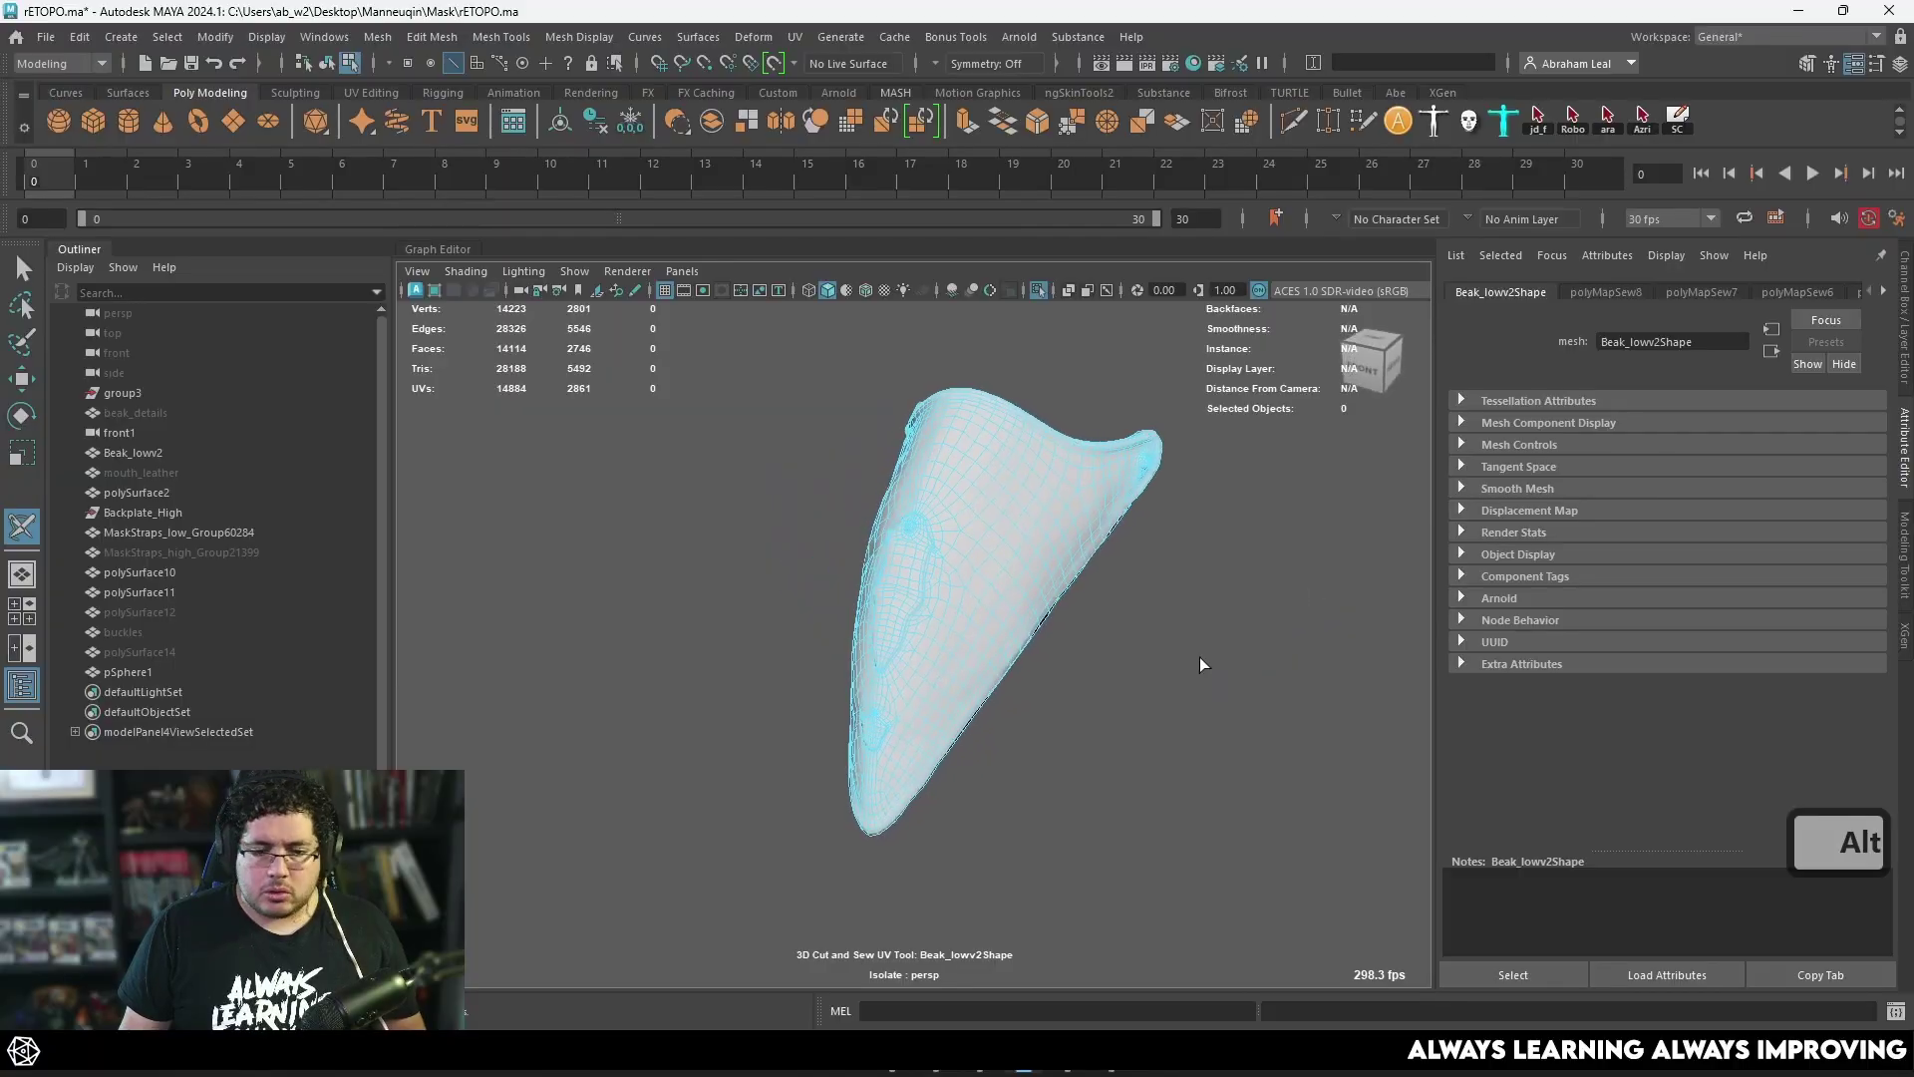
Step: Examine the beak's front, side and rim to check the seam layout
right_click_drag(1201, 662, 1246, 662, "alt")
left_click_drag(1246, 662, 1086, 598, "alt")
right_click_drag(1087, 598, 1174, 542, "alt")
middle_click_drag(1175, 542, 1117, 678, "alt")
left_click_drag(1032, 630, 992, 608, "alt")
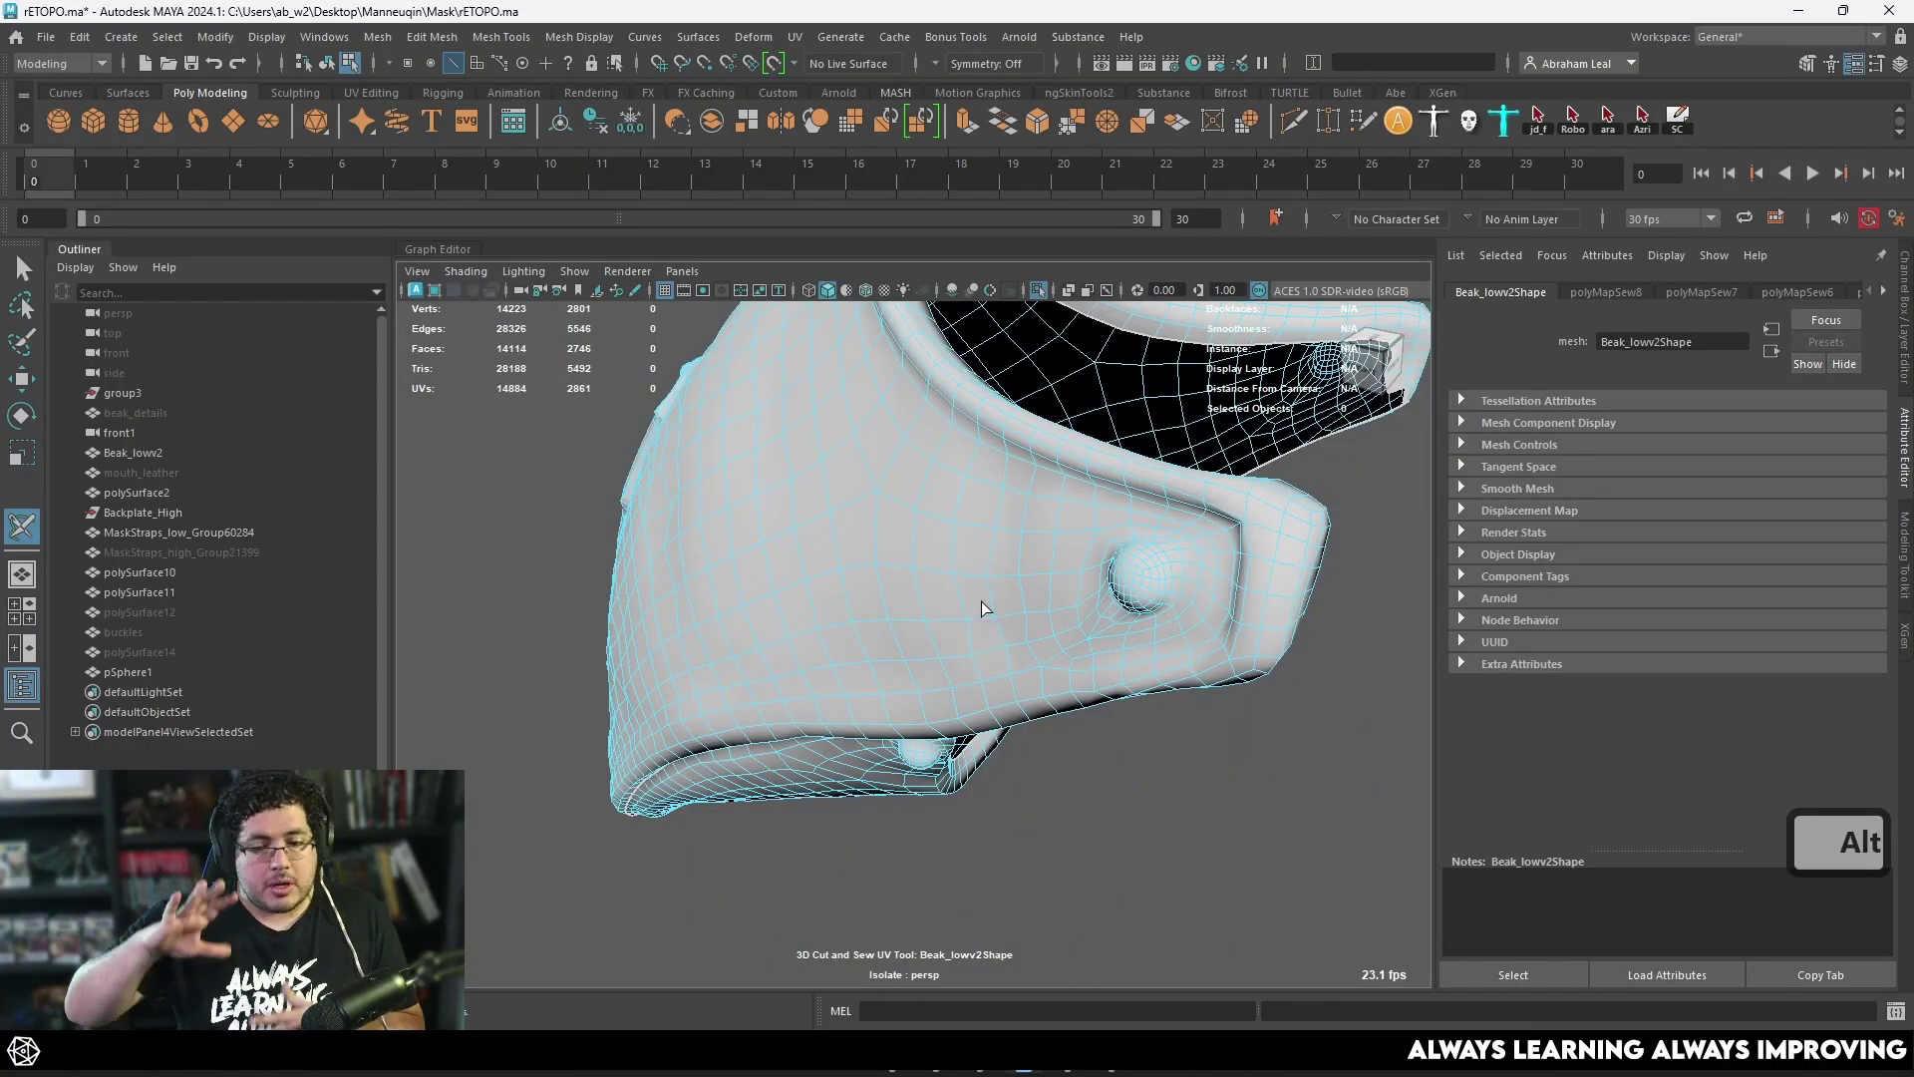
right_click_drag(981, 601, 1001, 619, "alt")
left_click_drag(1001, 619, 1098, 654, "alt")
Step: Open the beak's UVs in the UV Editor, select both shells and unfold them
key("q")
right_click_drag(986, 459, 943, 538)
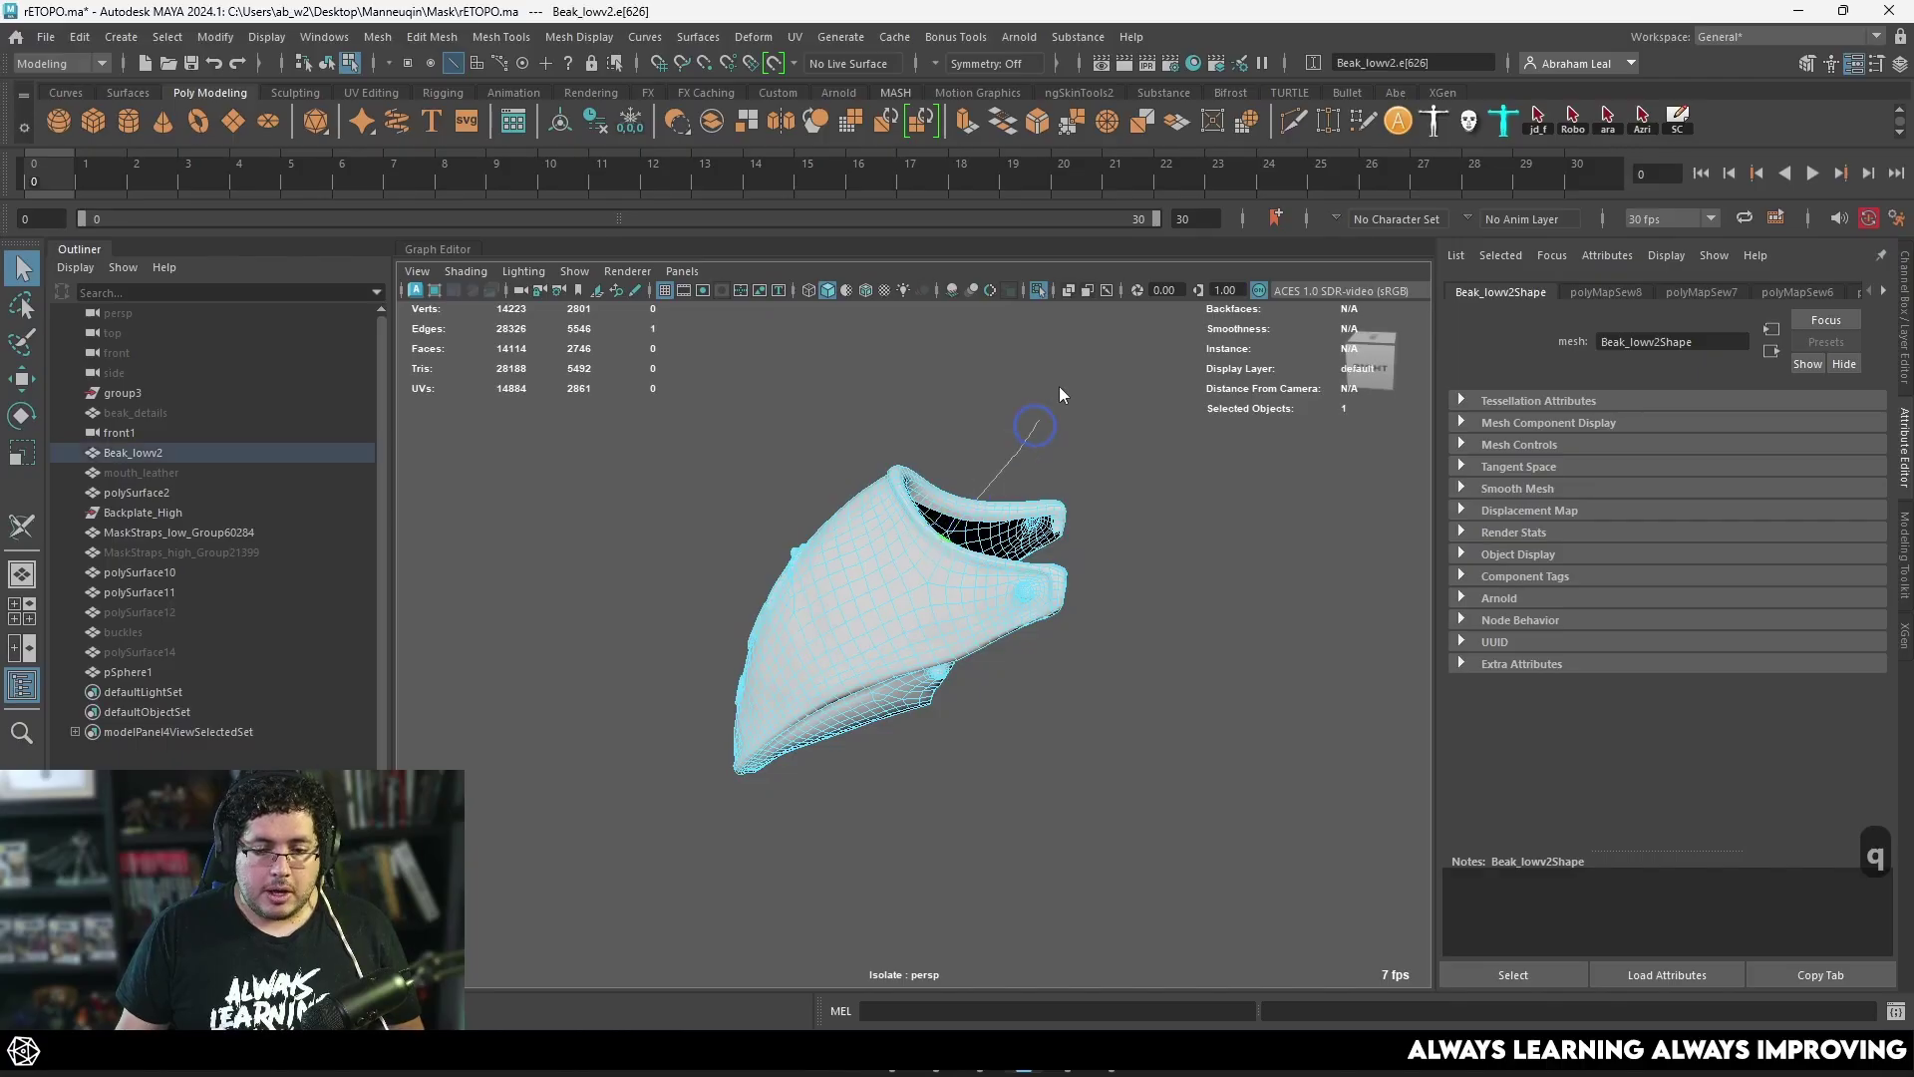
right_click_drag(1059, 394, 1046, 407)
left_click(794, 45)
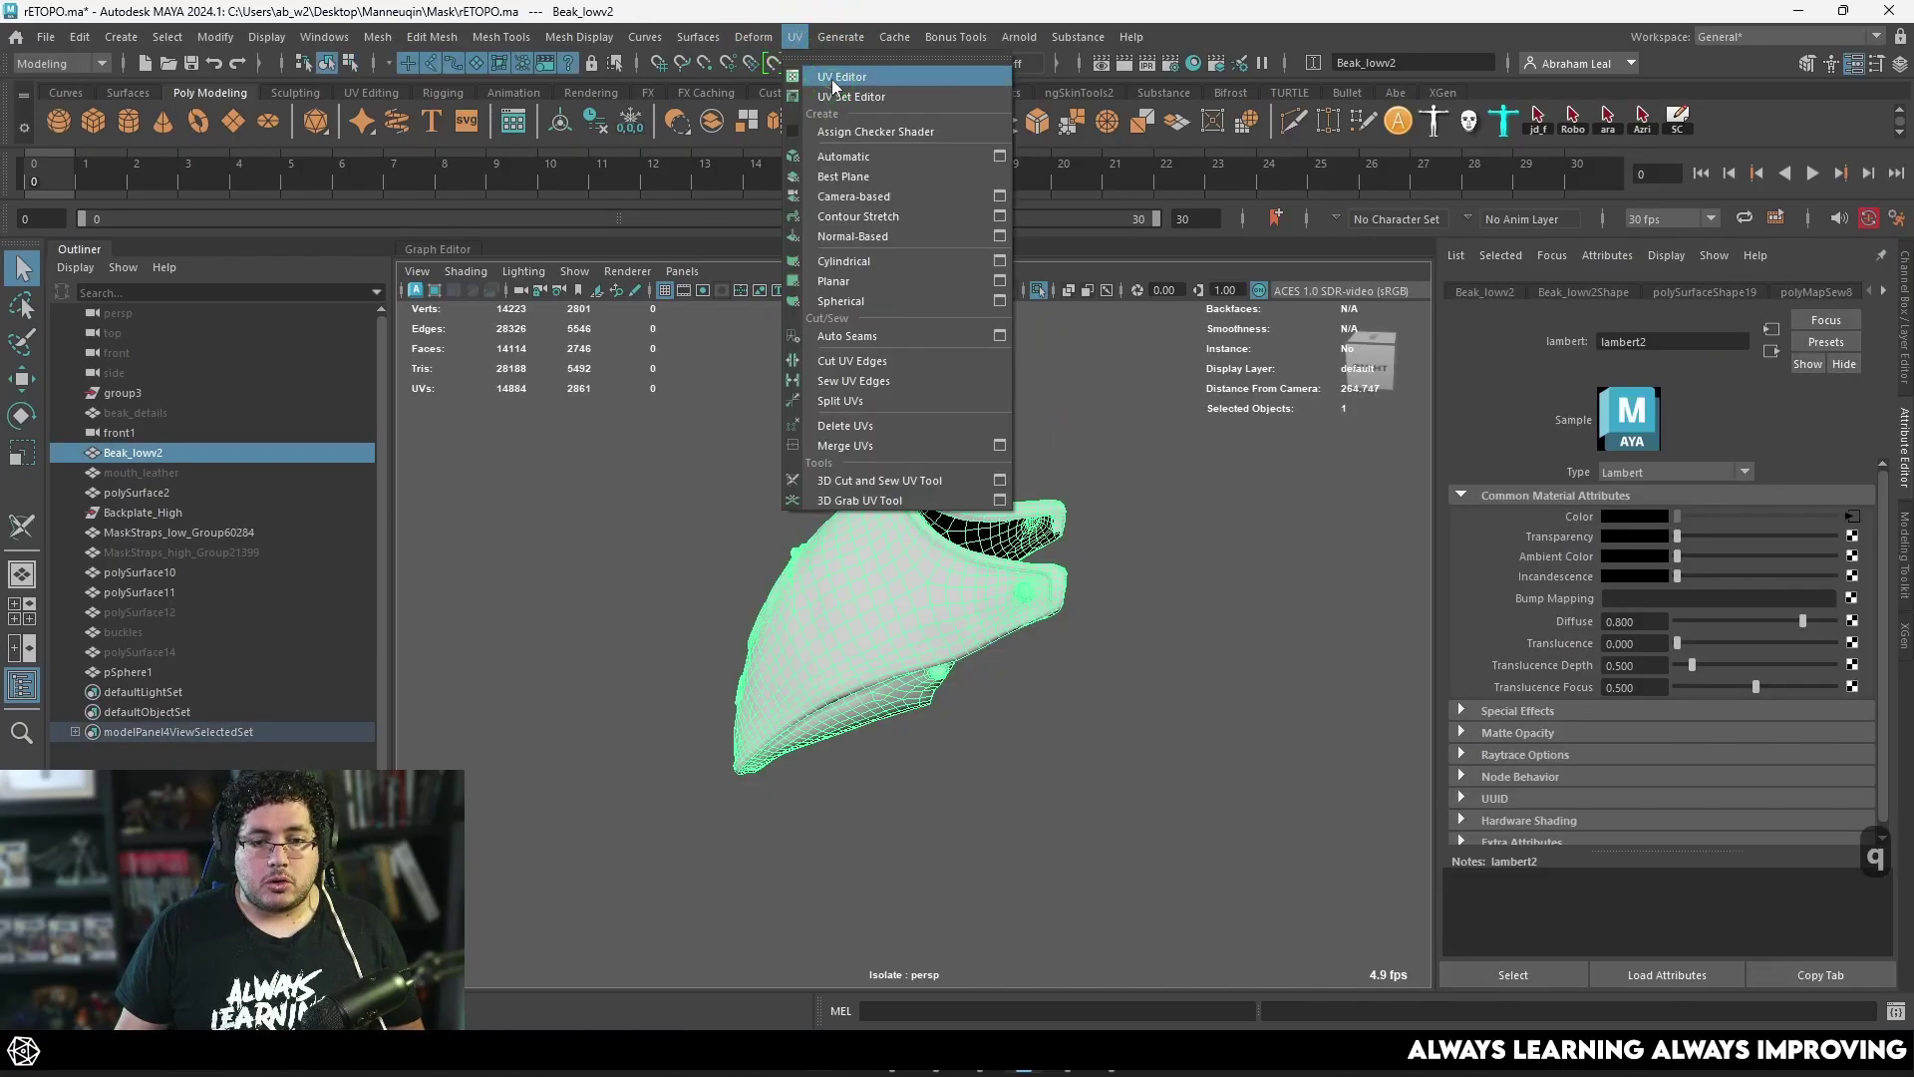
left_click(837, 75)
right_click_drag(787, 439, 695, 442)
left_click_drag(695, 443, 1118, 777)
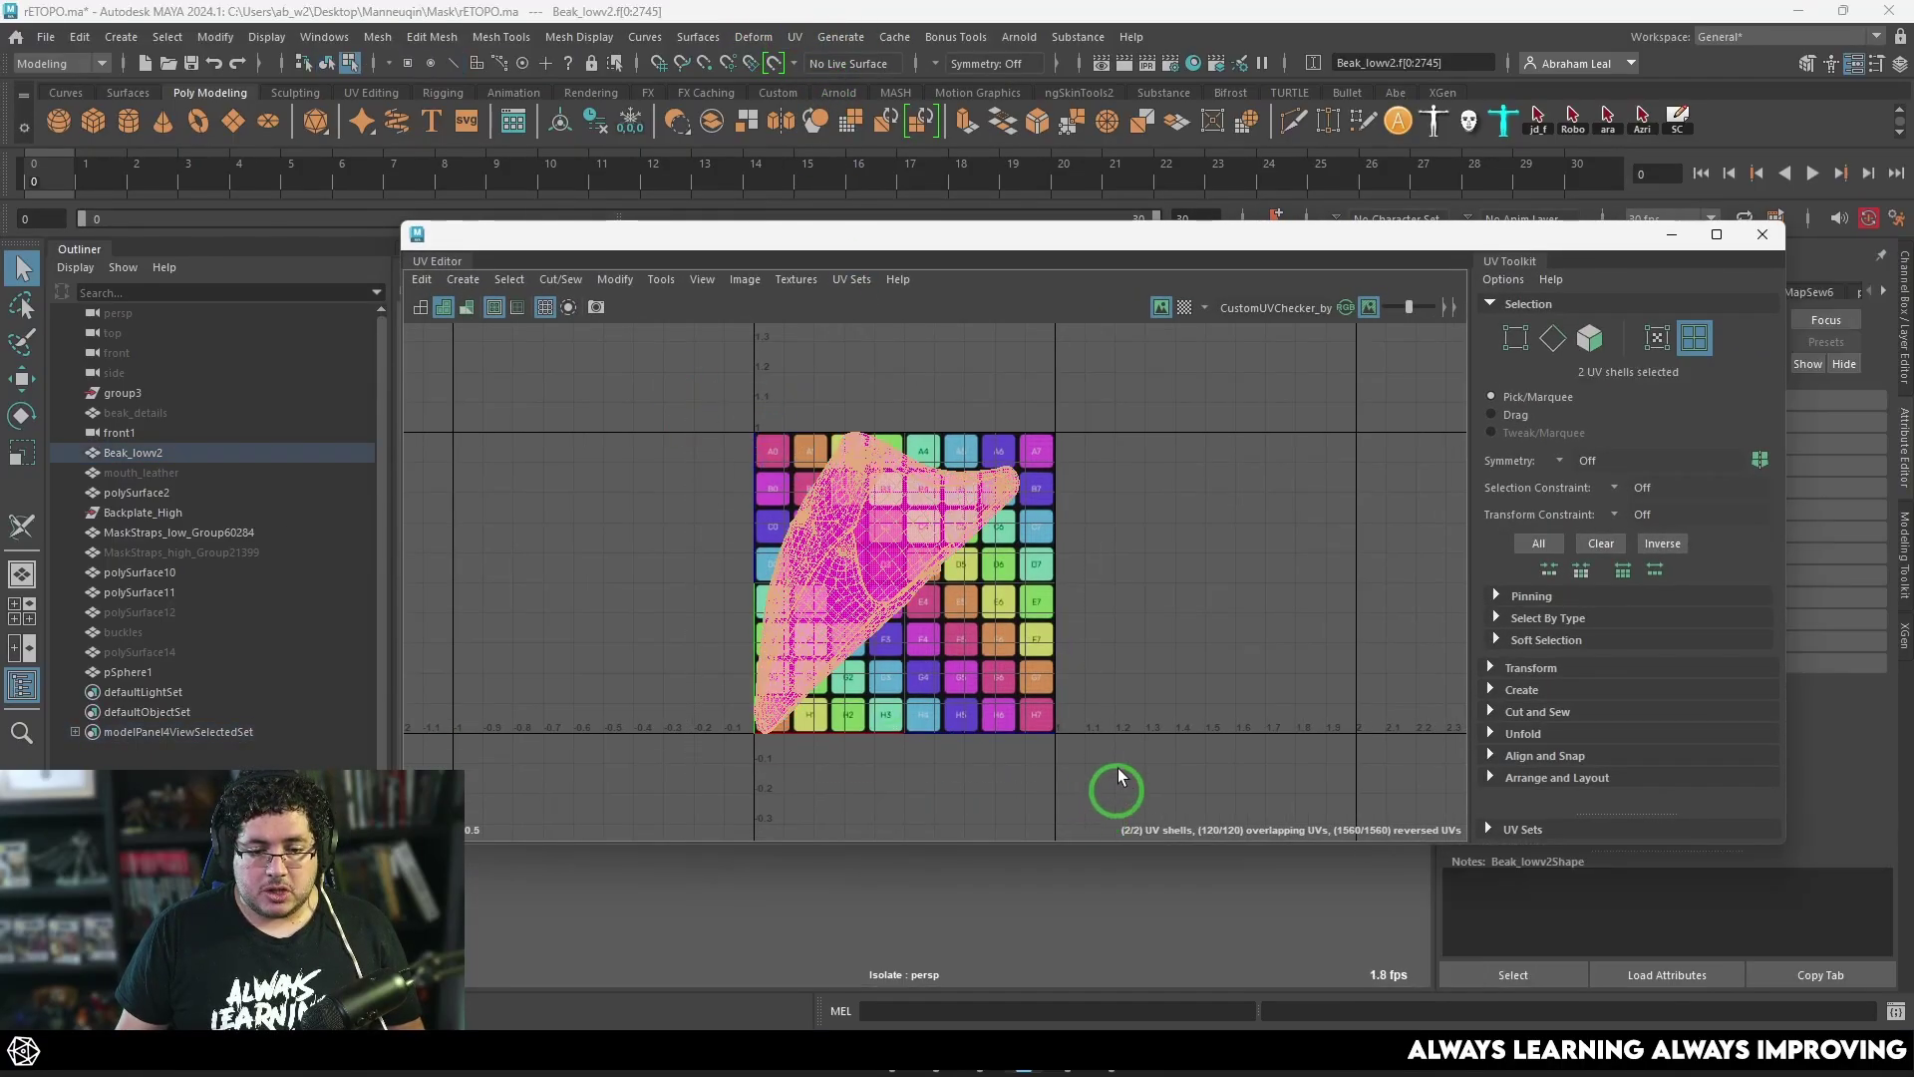
key("ctrl+u")
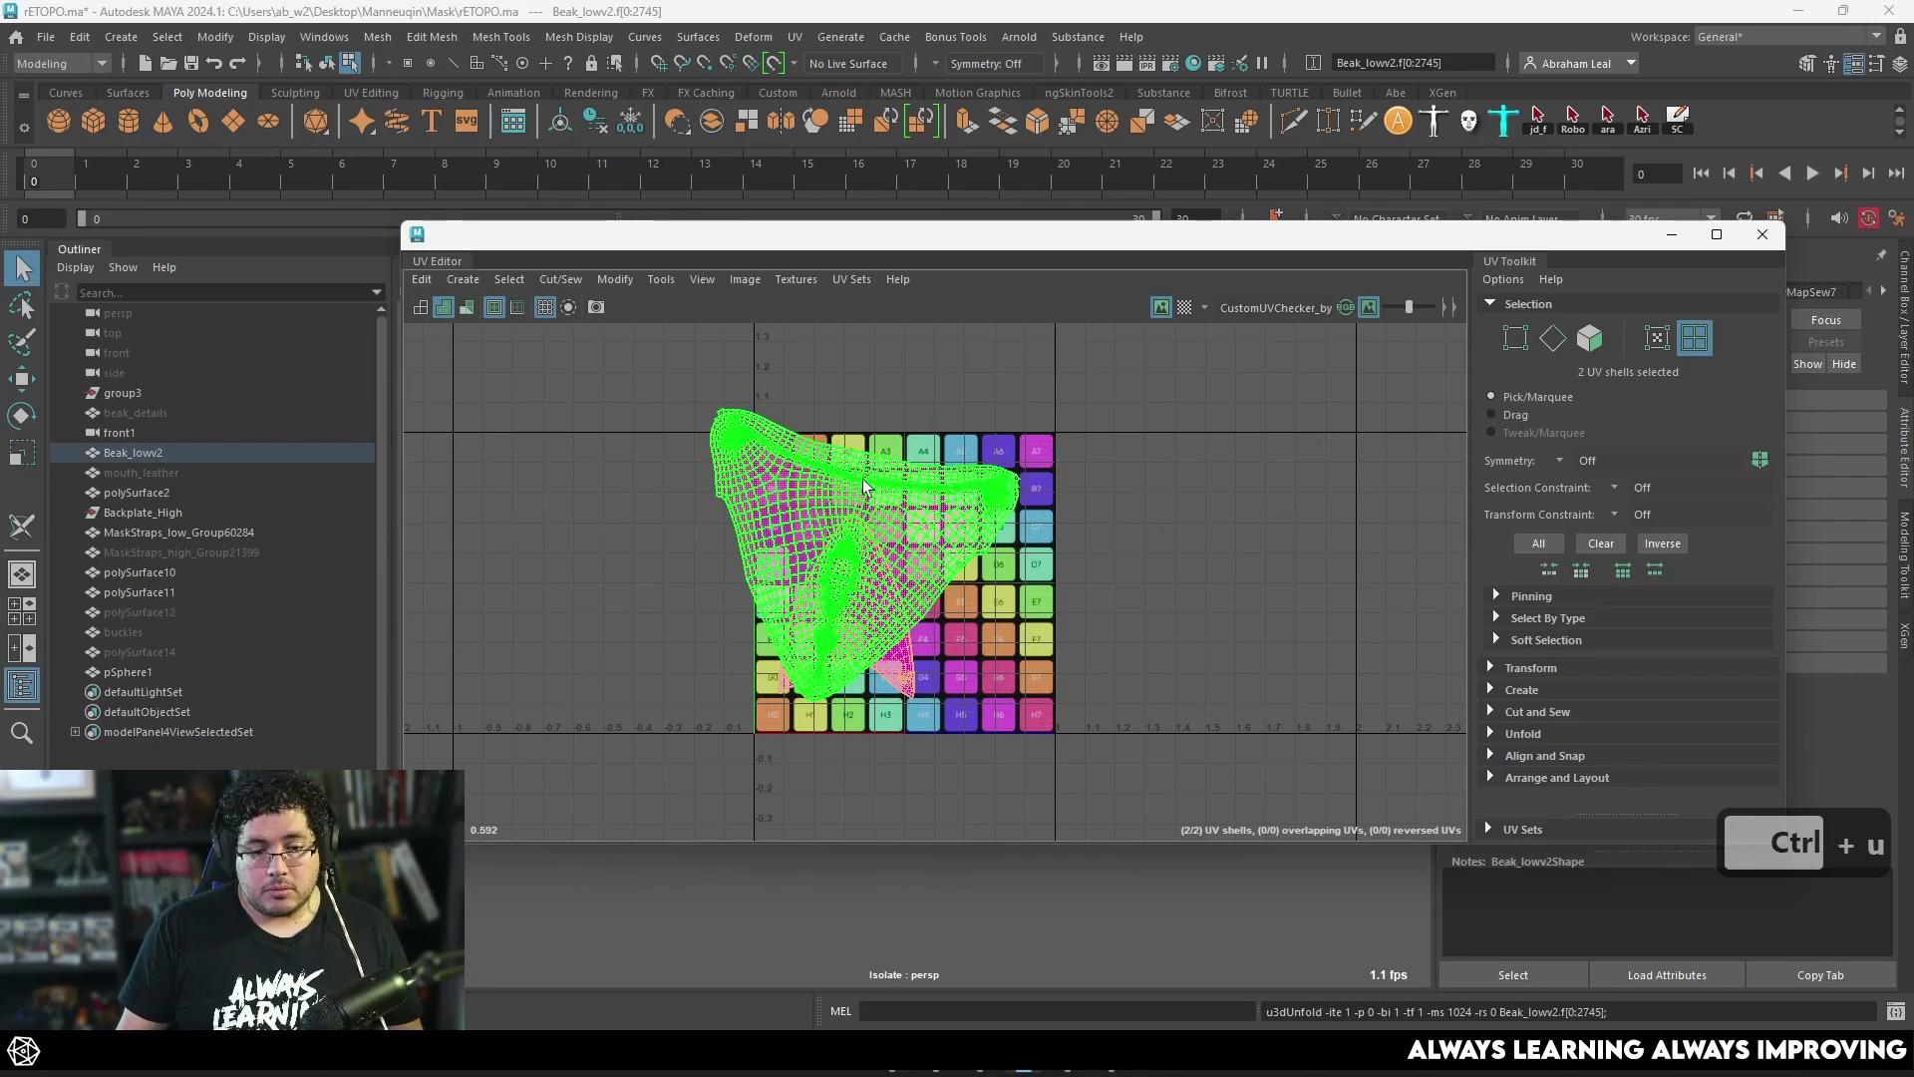
Step: Move the two beak shells apart, one to each side of the UV tile
left_click(863, 595)
key("w")
left_click_drag(865, 555, 1304, 583)
left_click(875, 600)
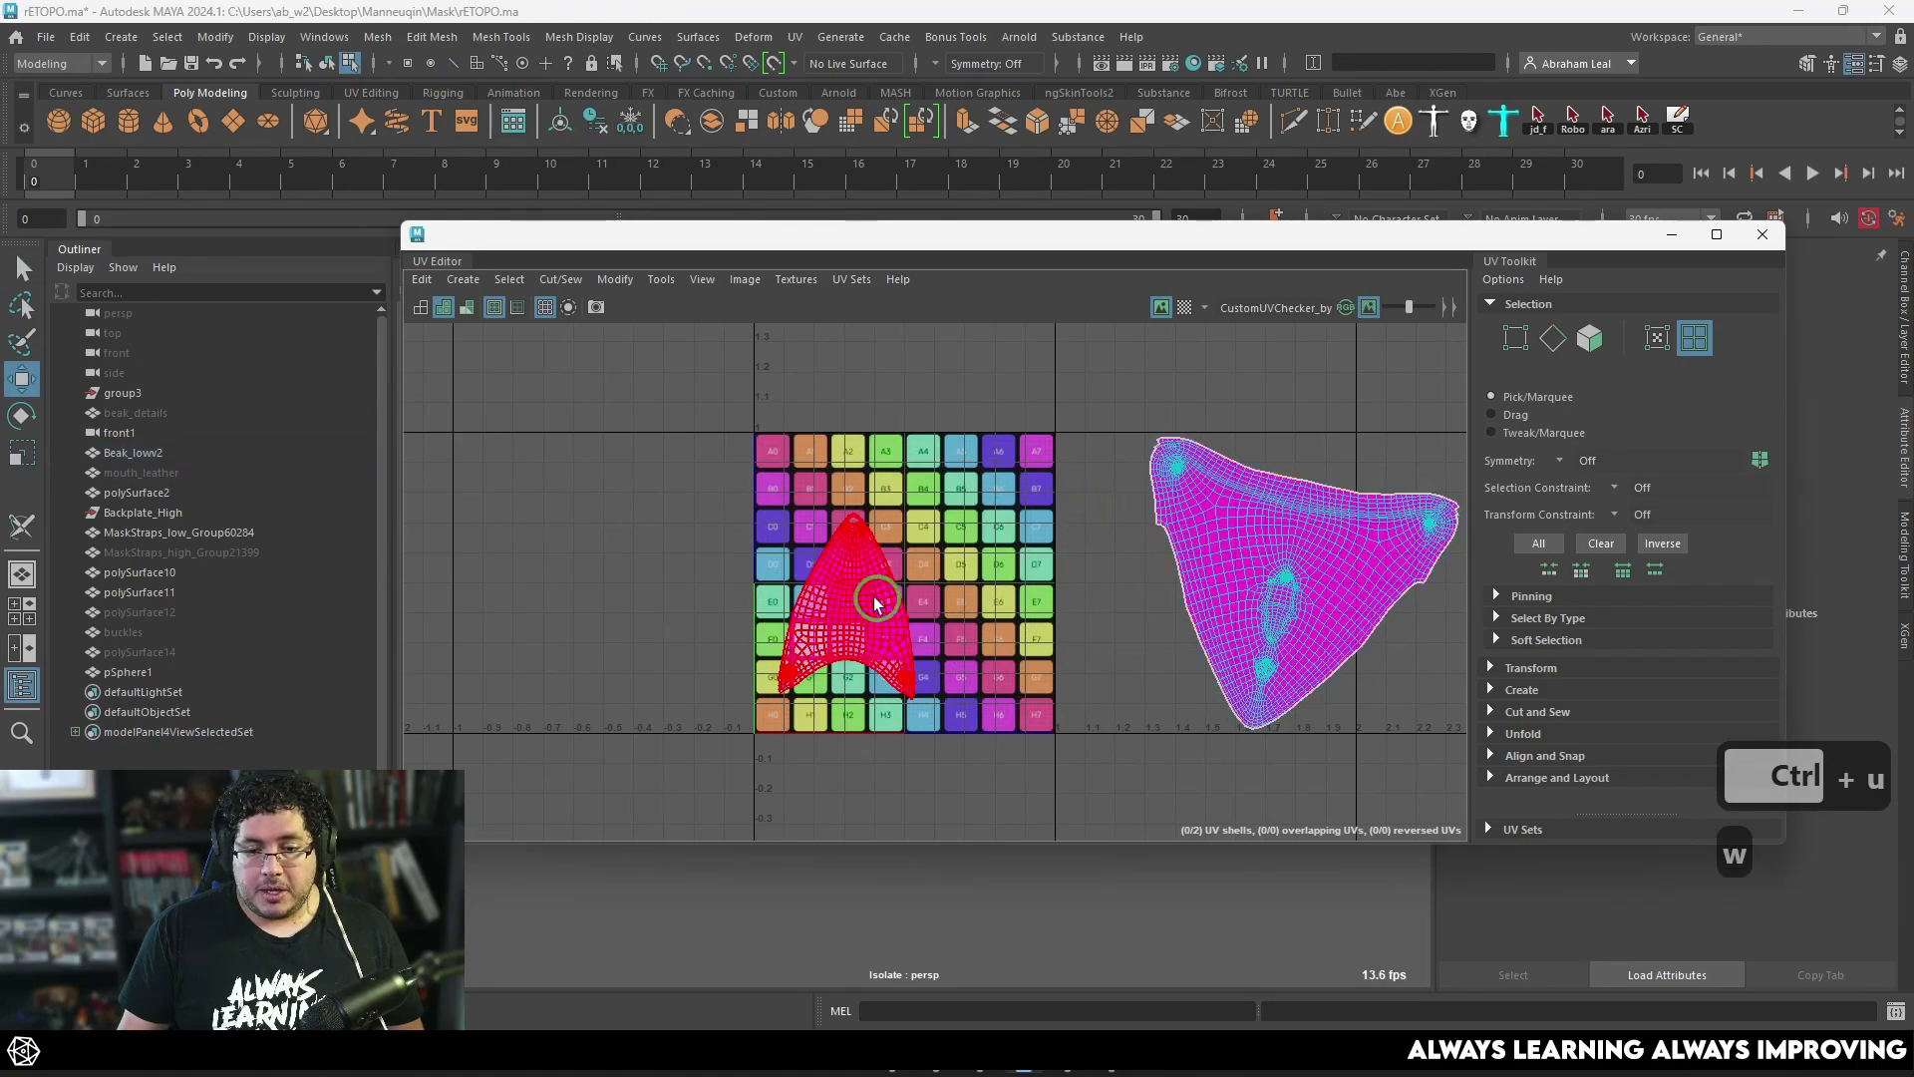
left_click_drag(855, 618, 650, 605)
left_click(955, 760)
Step: Stitch together the split edges around the gap at the tip of the small triangular beak shell
scroll(628, 517, "up", 5)
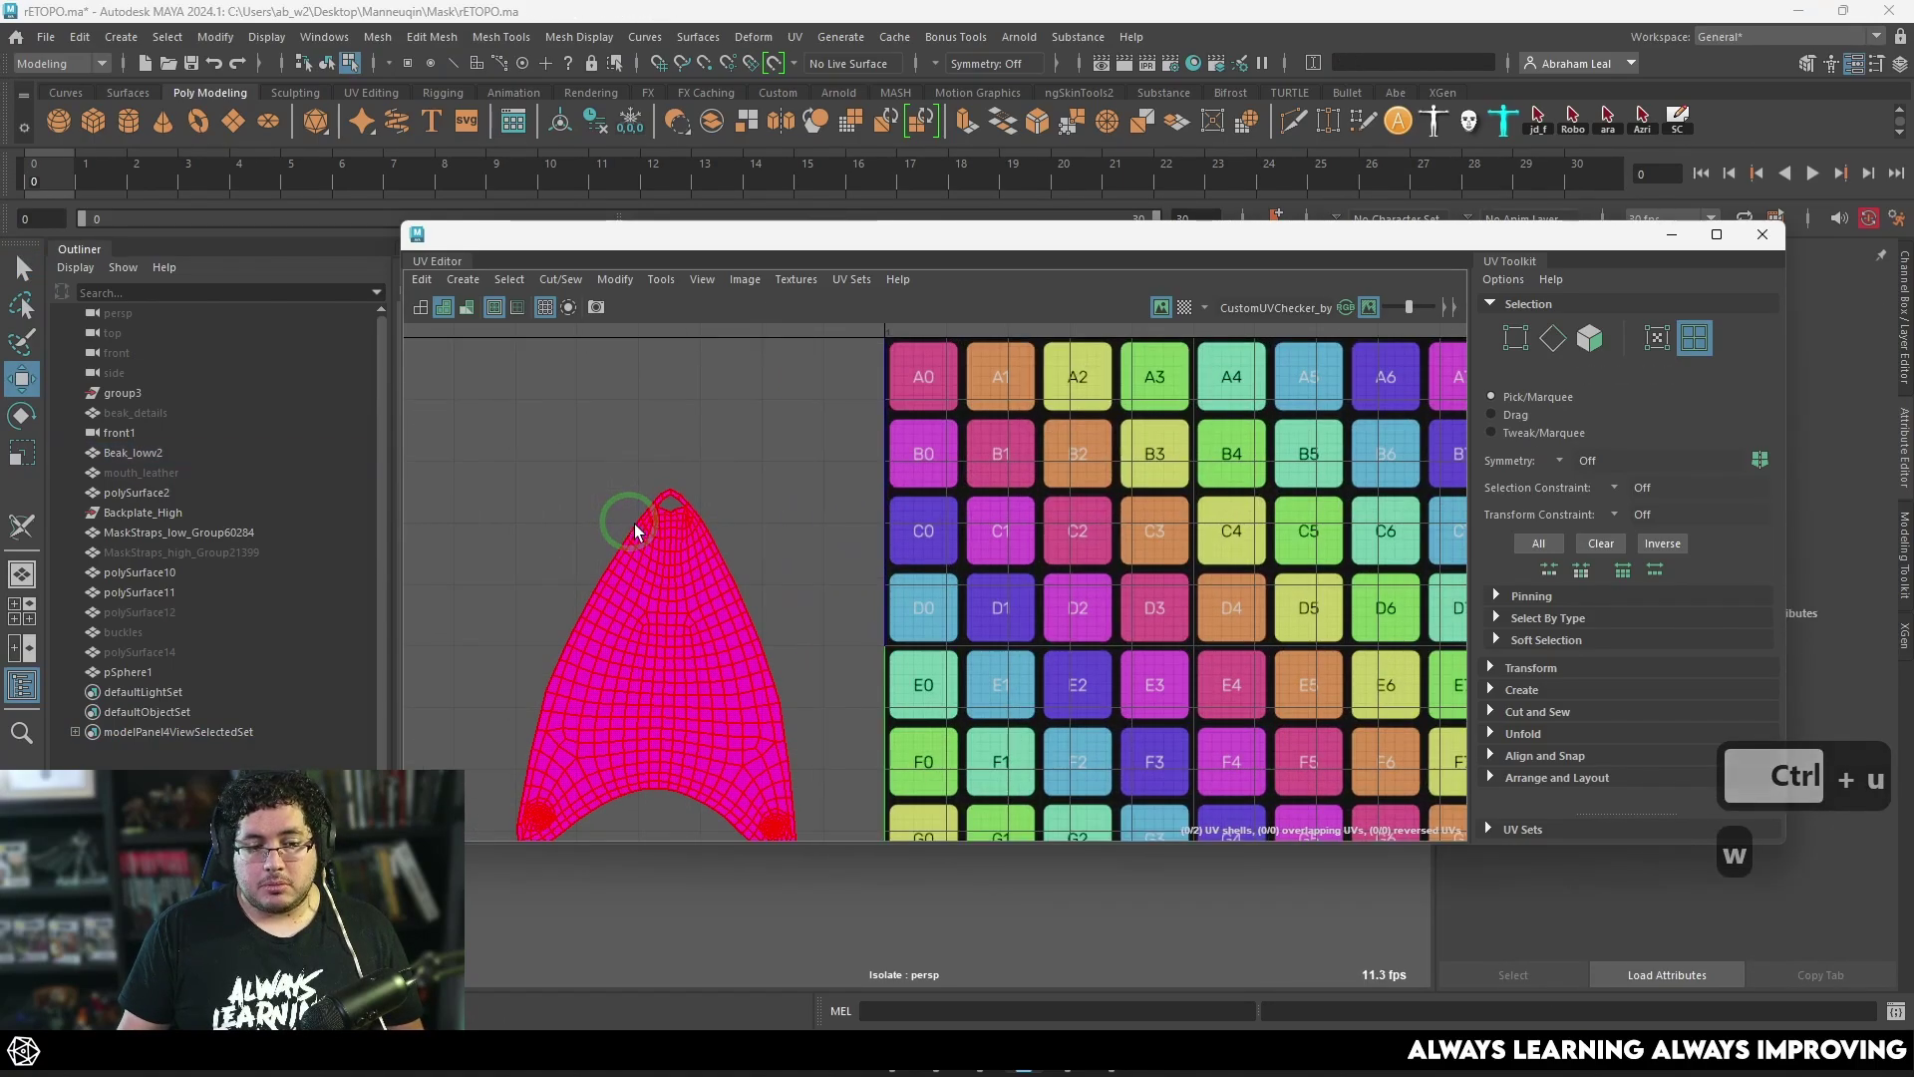
right_click_drag(672, 445, 698, 516, "alt")
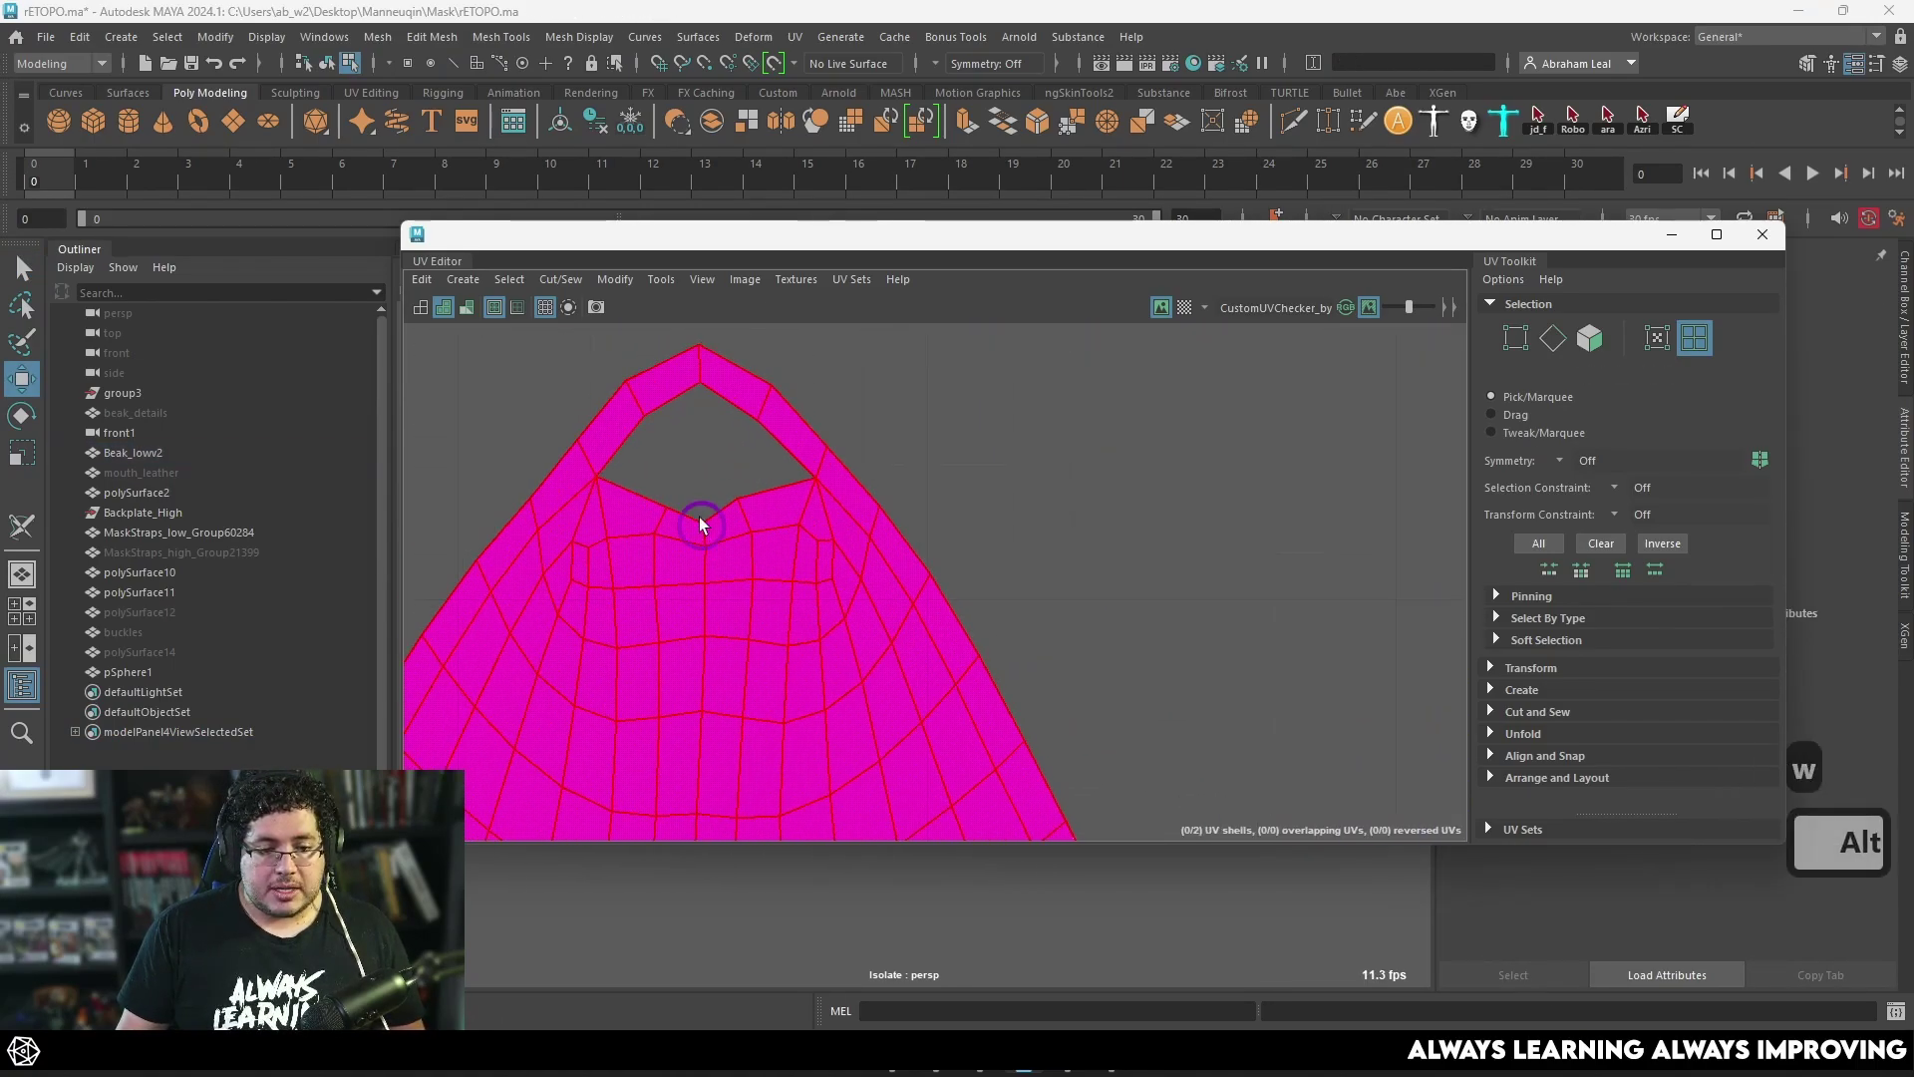
right_click_drag(638, 498, 658, 431)
left_click(641, 491)
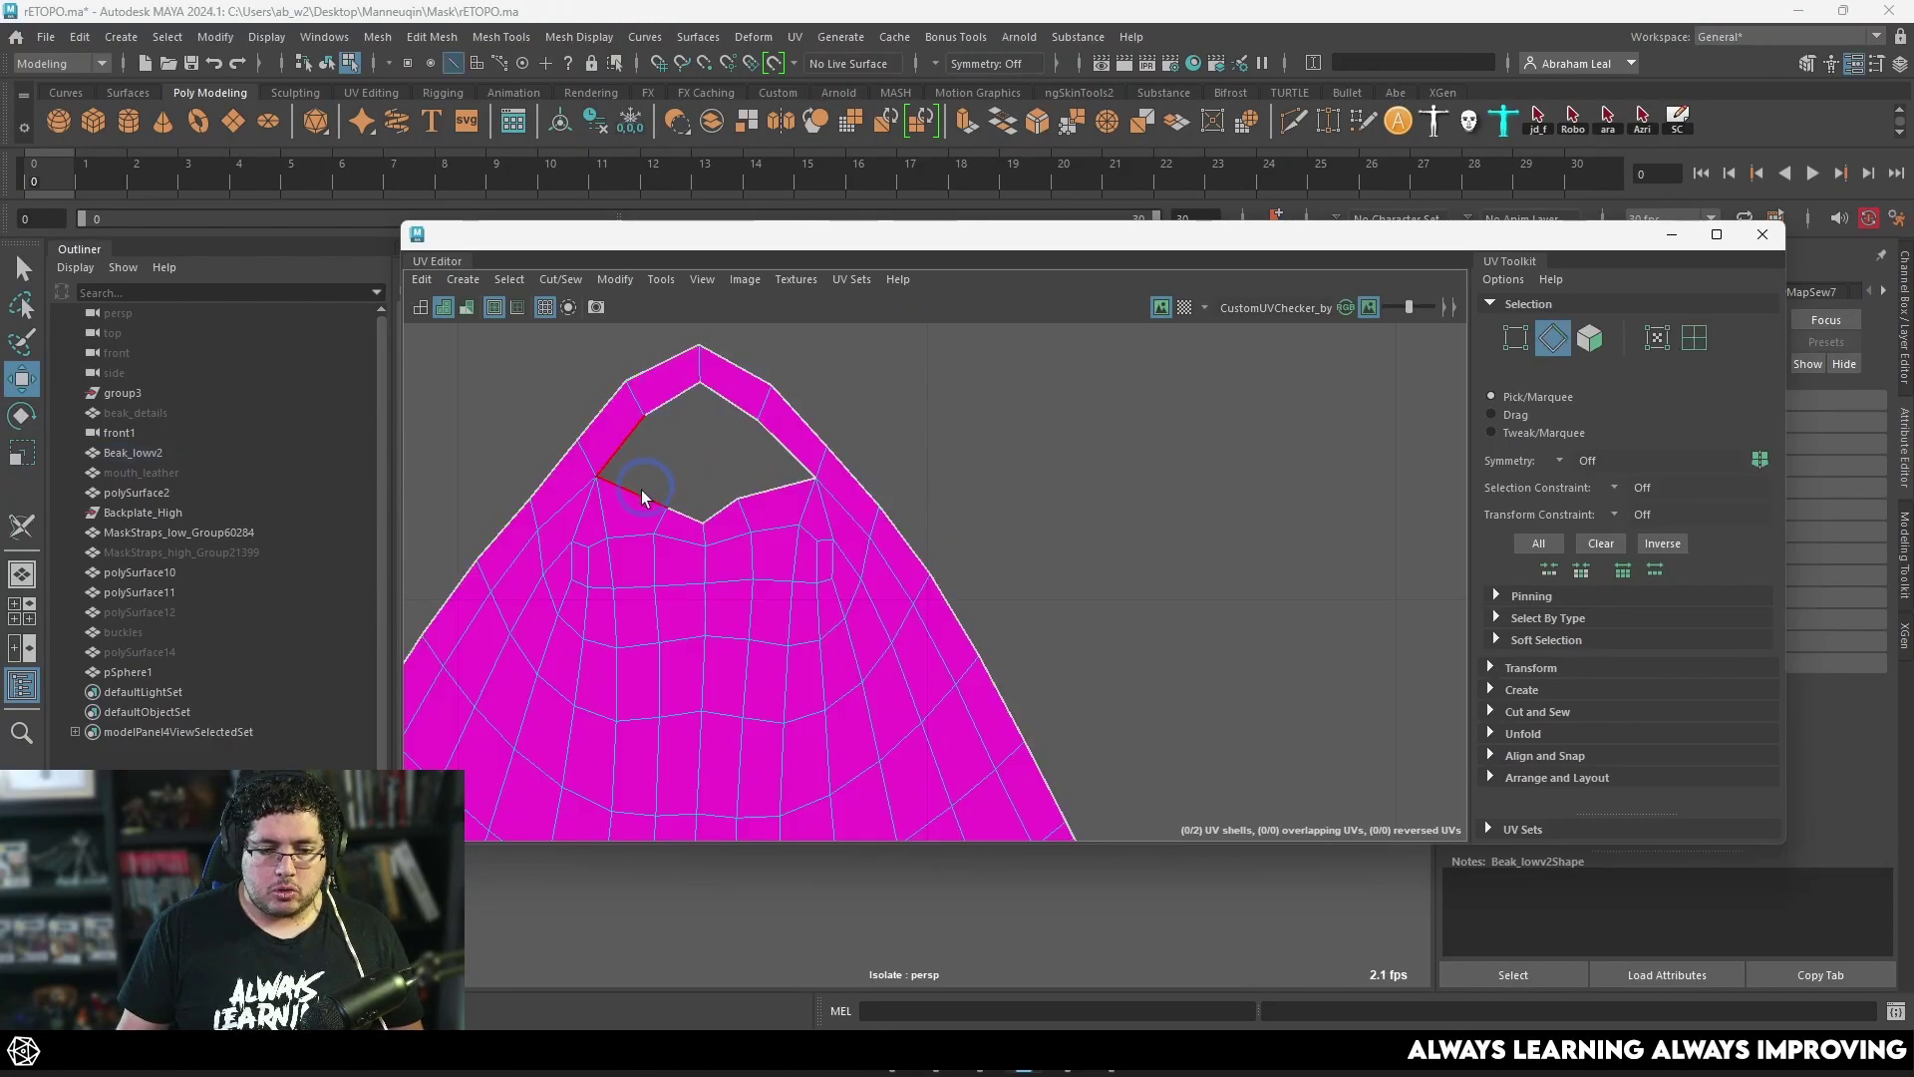
left_click(1491, 711)
scroll(1575, 789, "down", 3)
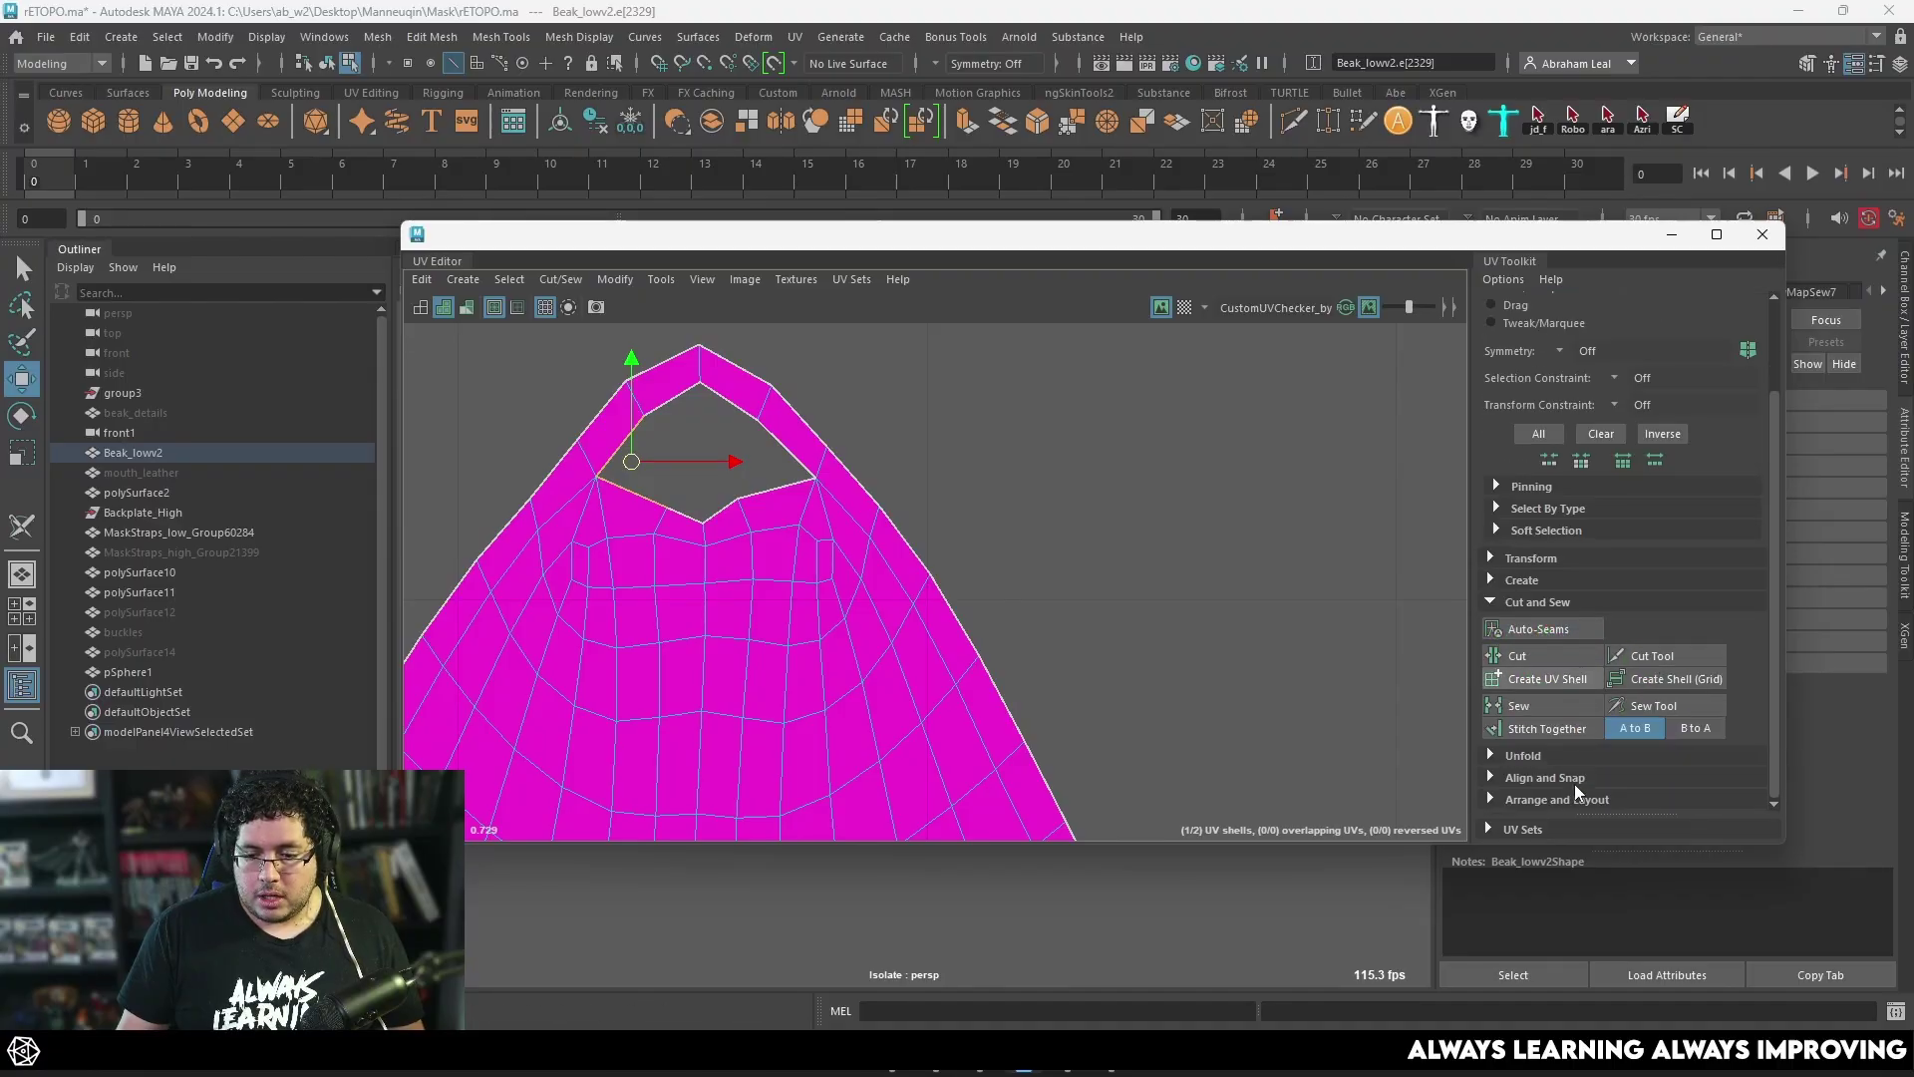
left_click(1520, 706)
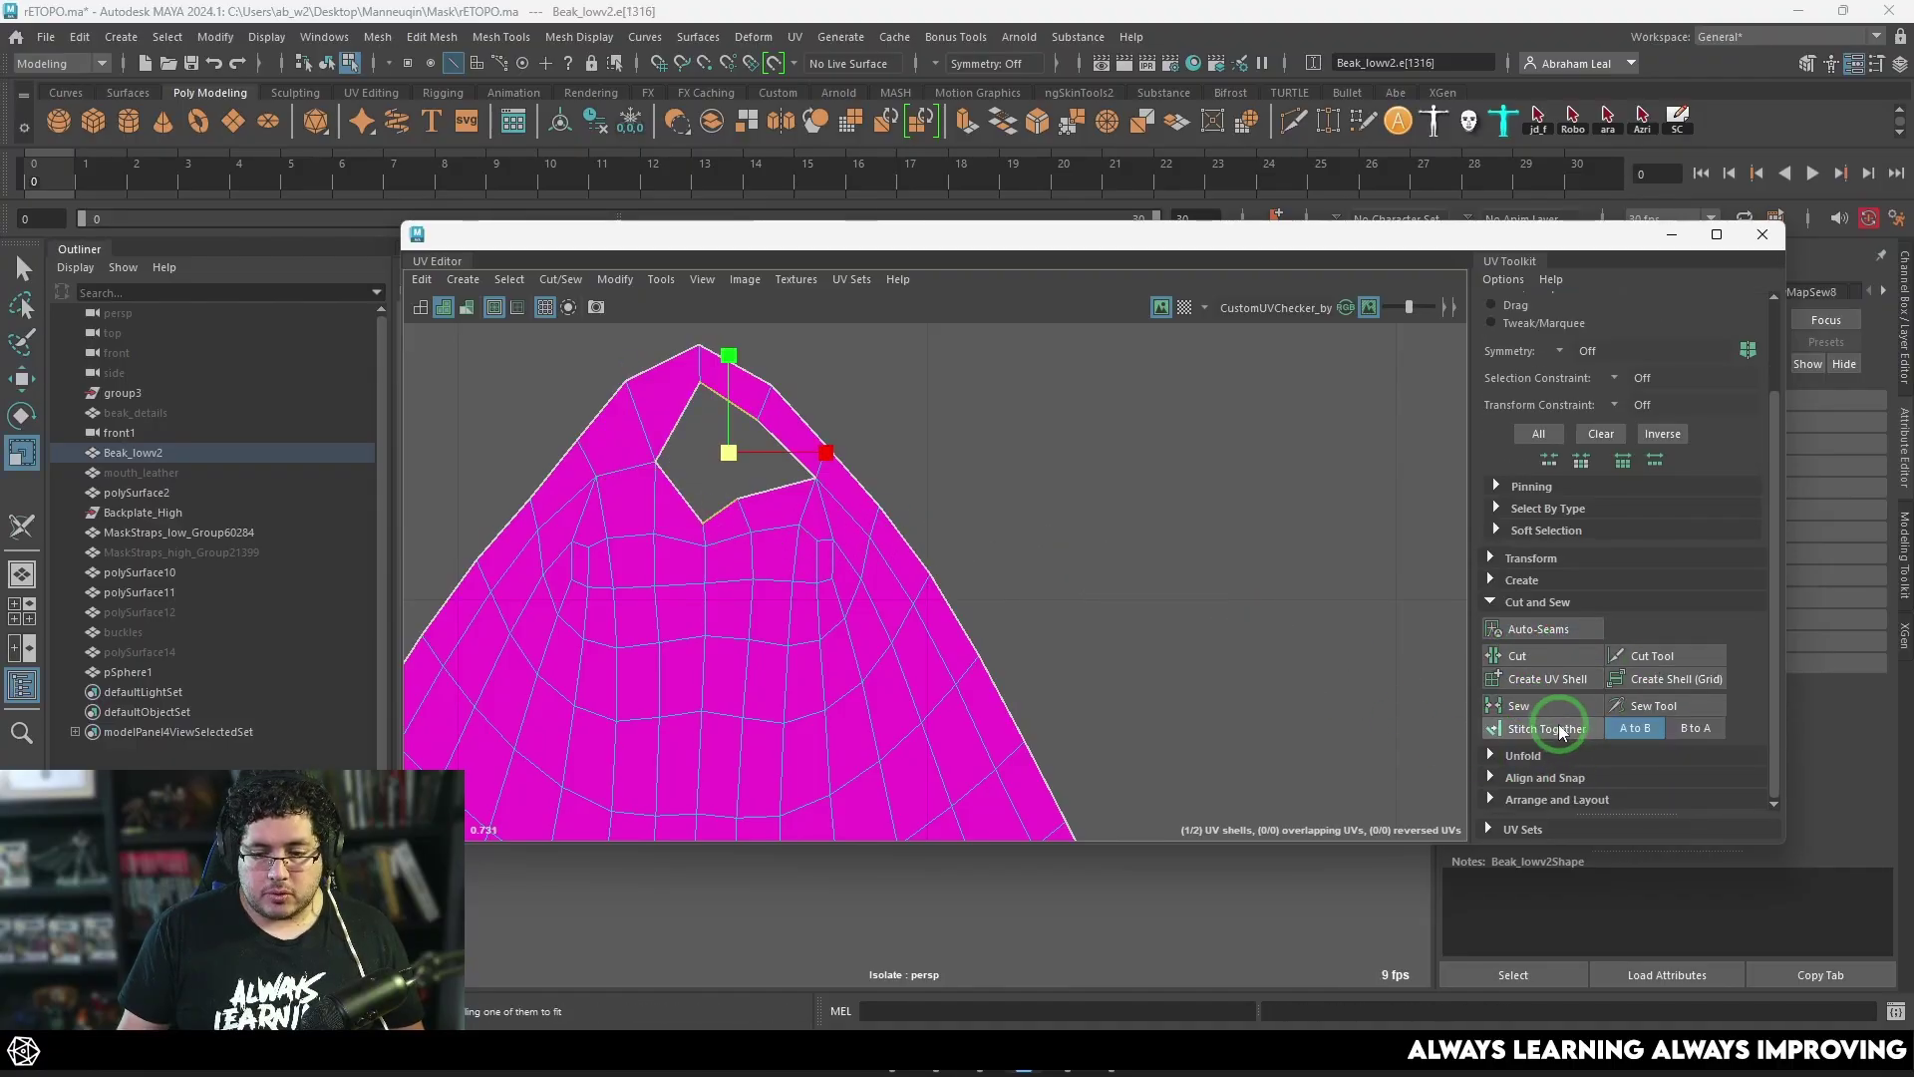
left_click(954, 452)
Step: Select the stitched triangular shell and unfold it again
scroll(932, 539, "down", 5)
middle_click_drag(911, 619, 876, 437, "alt")
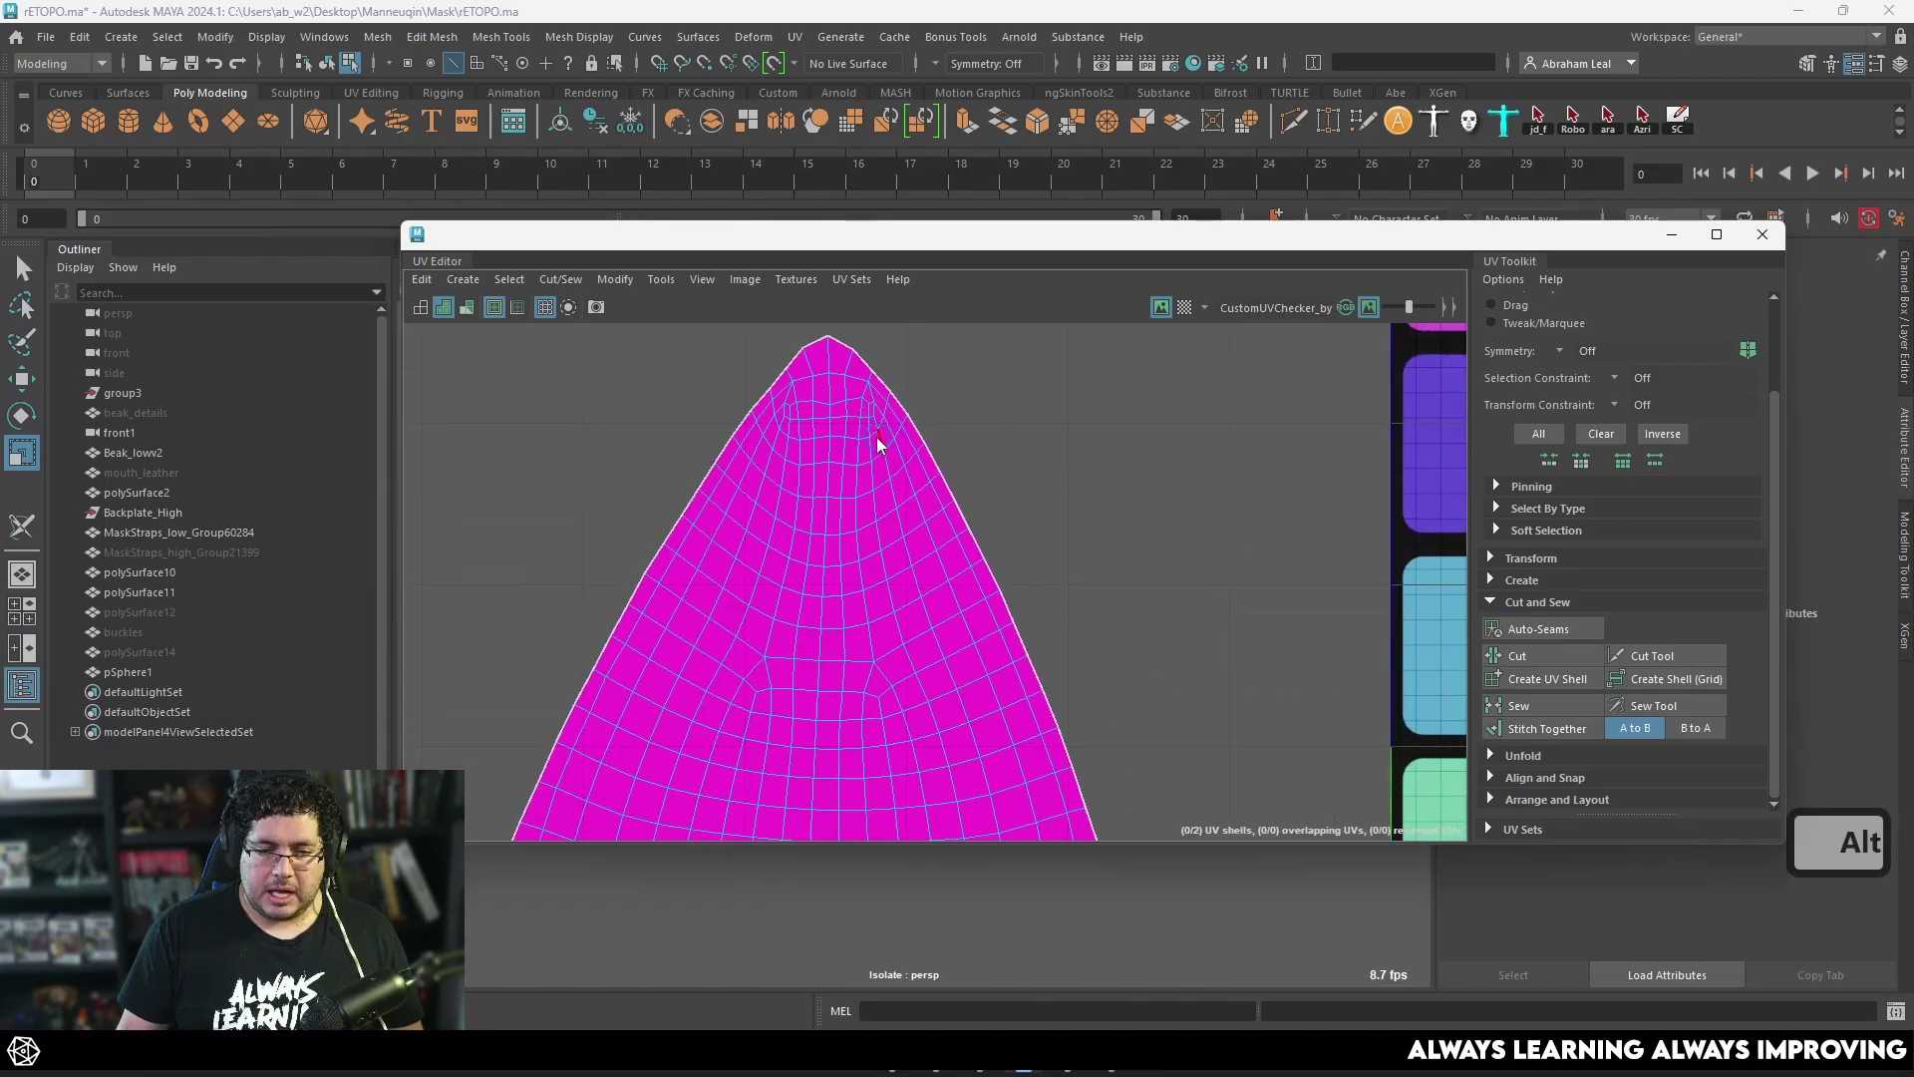
right_click_drag(877, 437, 789, 395)
left_click(854, 491)
scroll(857, 498, "down", 2)
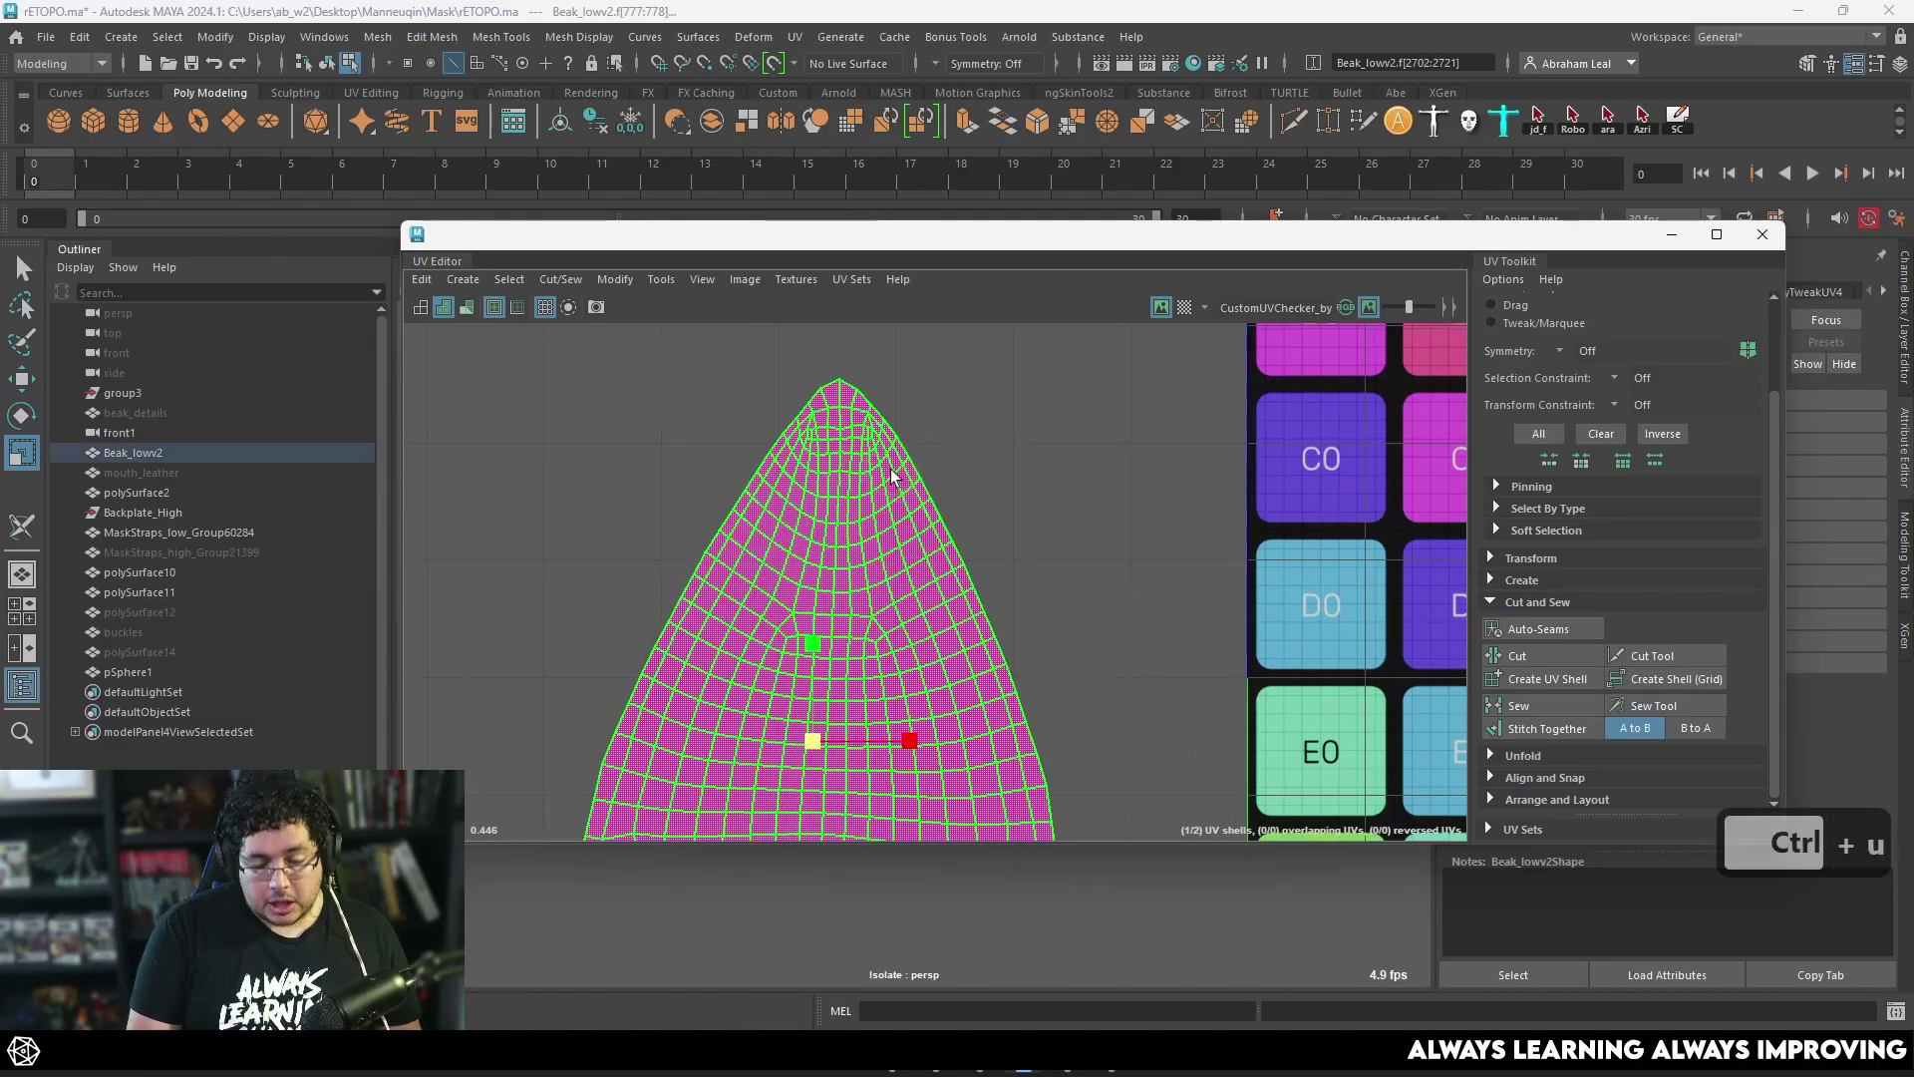
right_click_drag(893, 477, 897, 499, "alt")
left_click(894, 494)
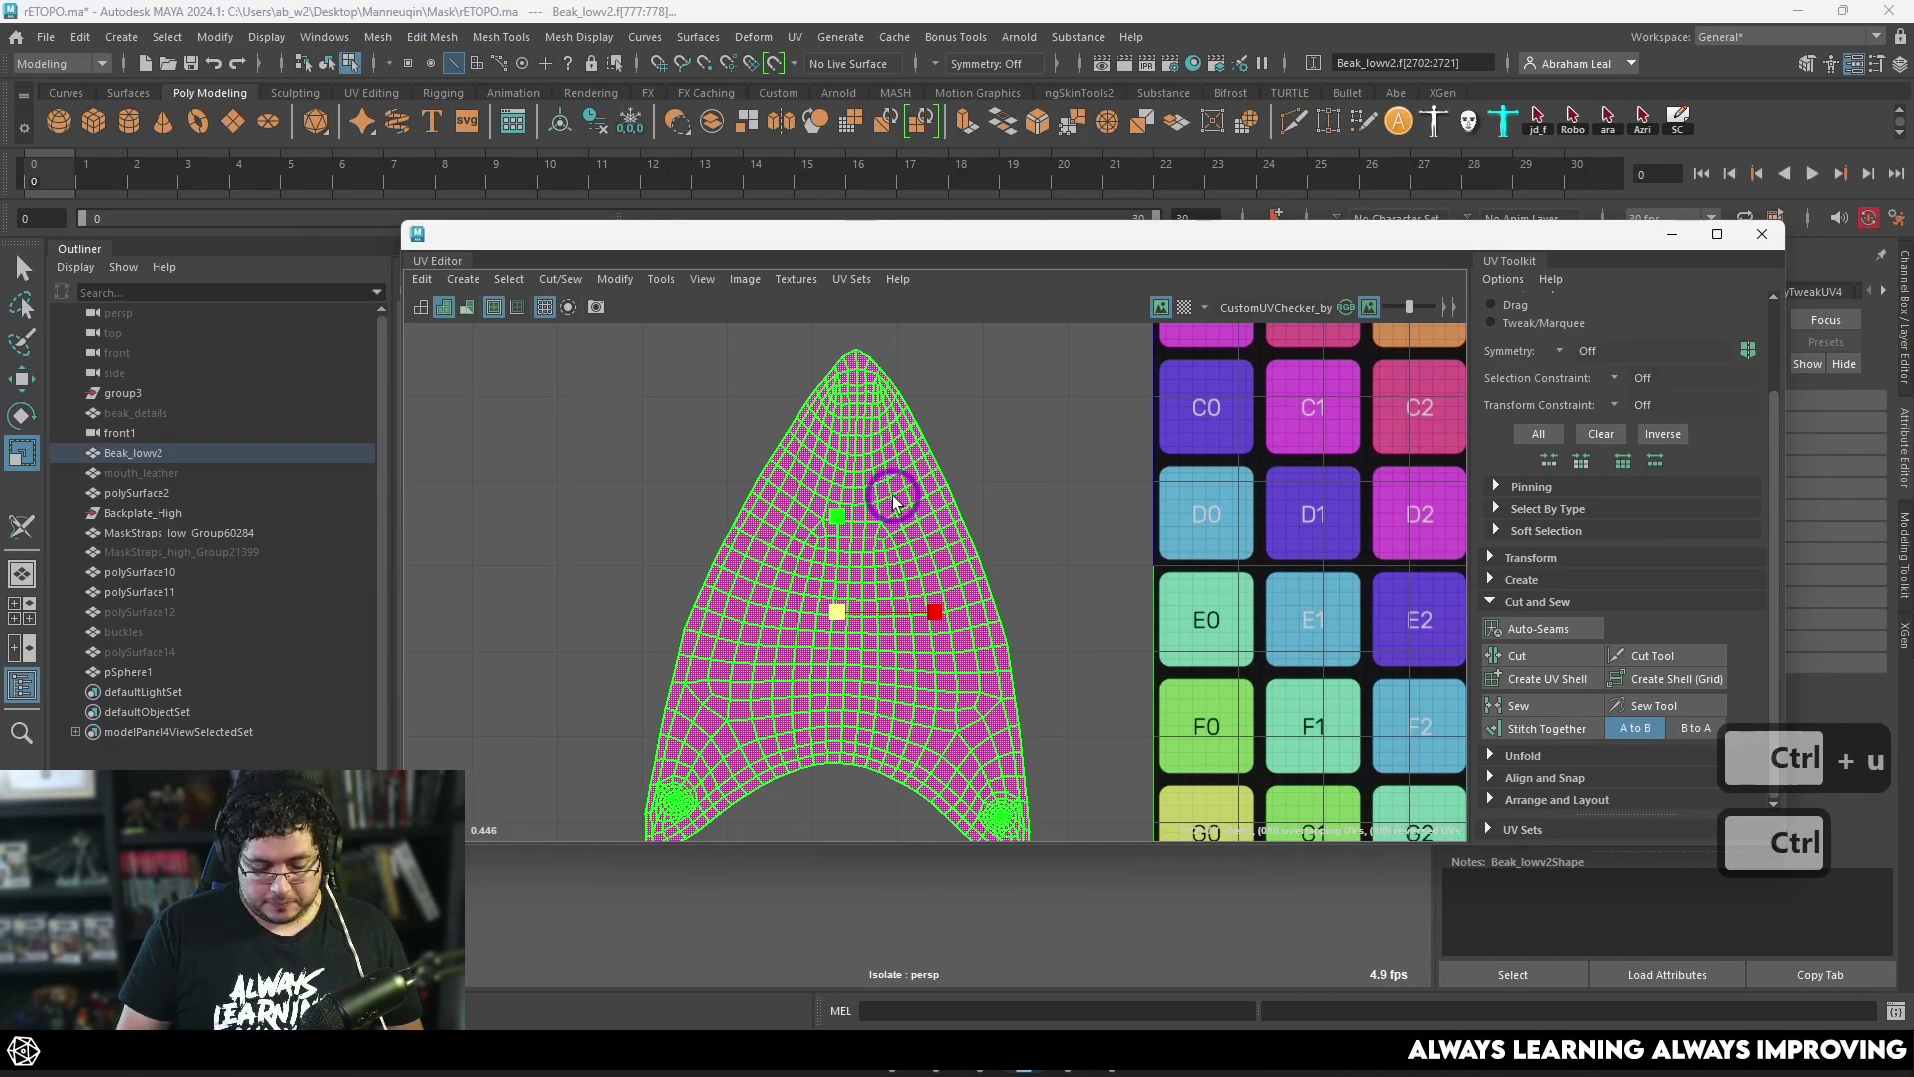
key("ctrl+u")
left_click(996, 442)
Step: Examine both unfolded beak shells for distortion, including the tip, corners and outer borders
scroll(854, 470, "down", 2)
scroll(918, 429, "up", 6)
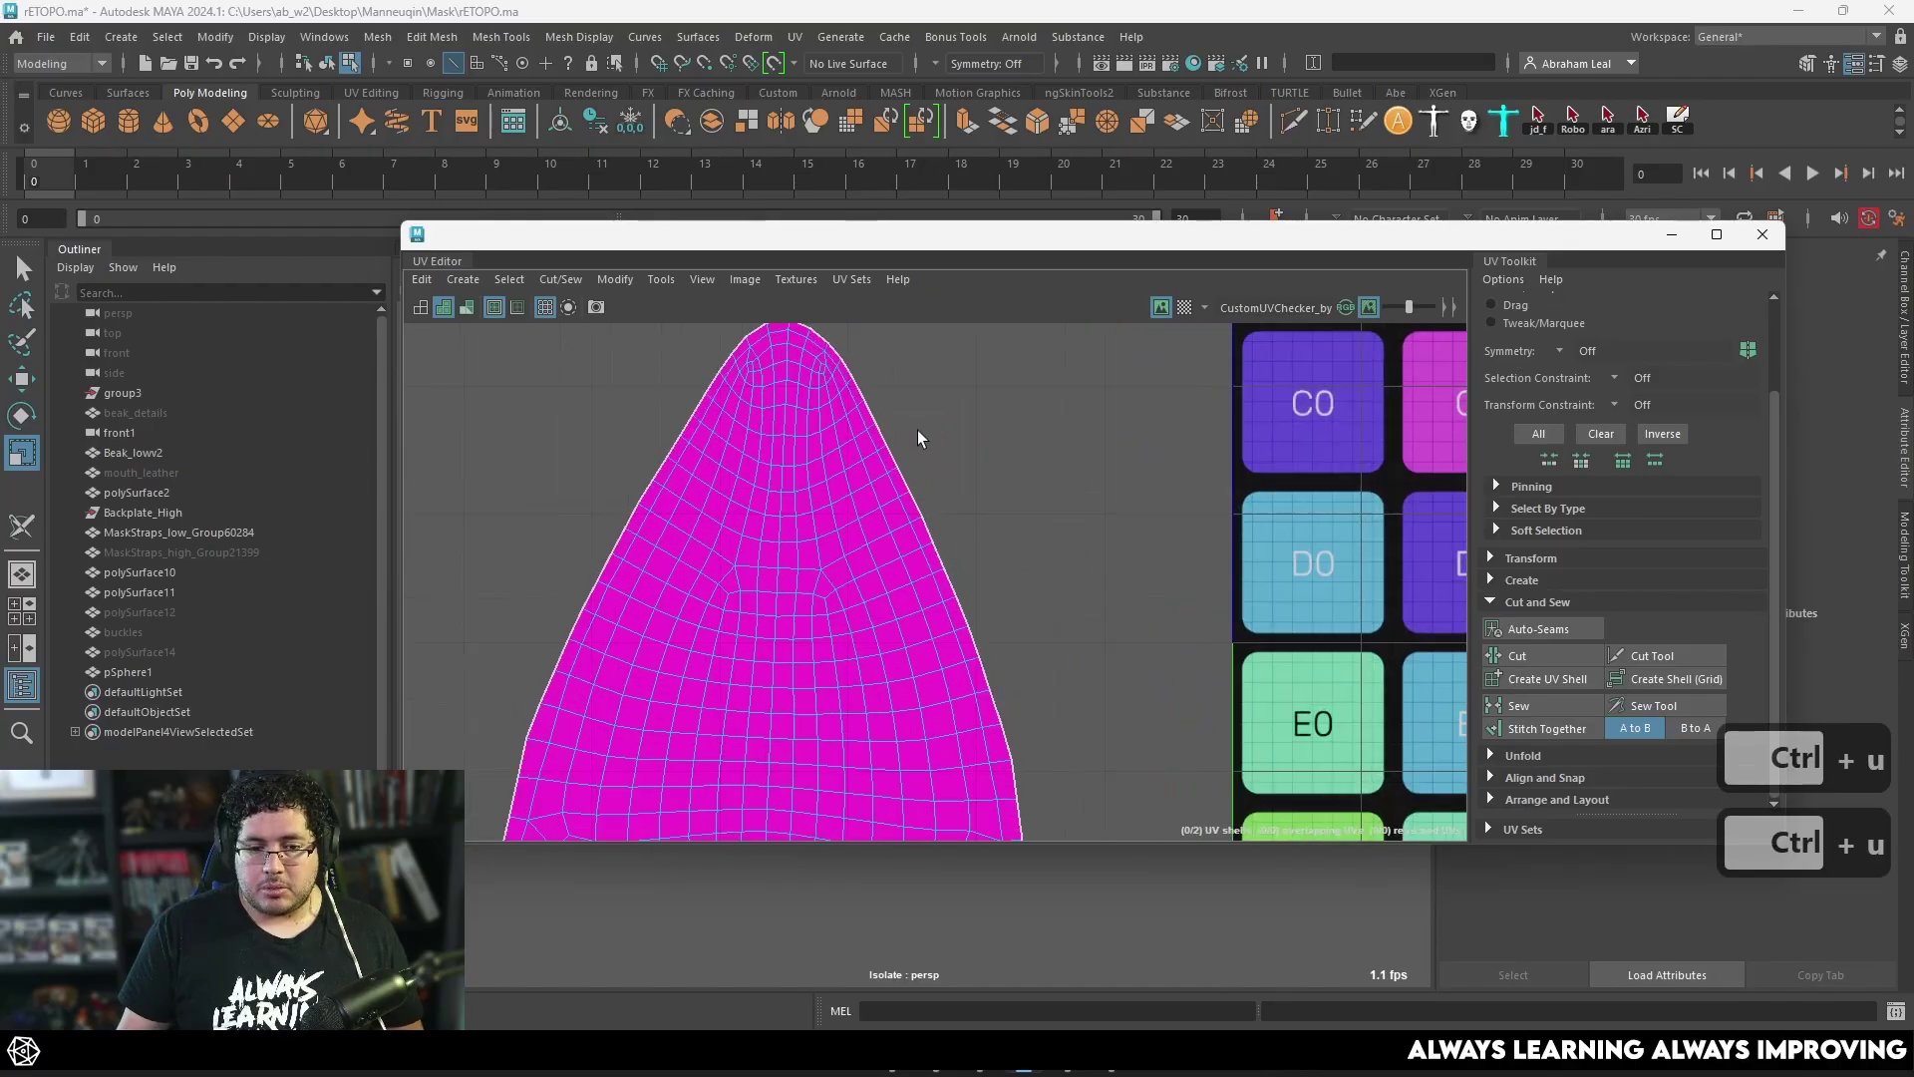
scroll(842, 537, "down", 2)
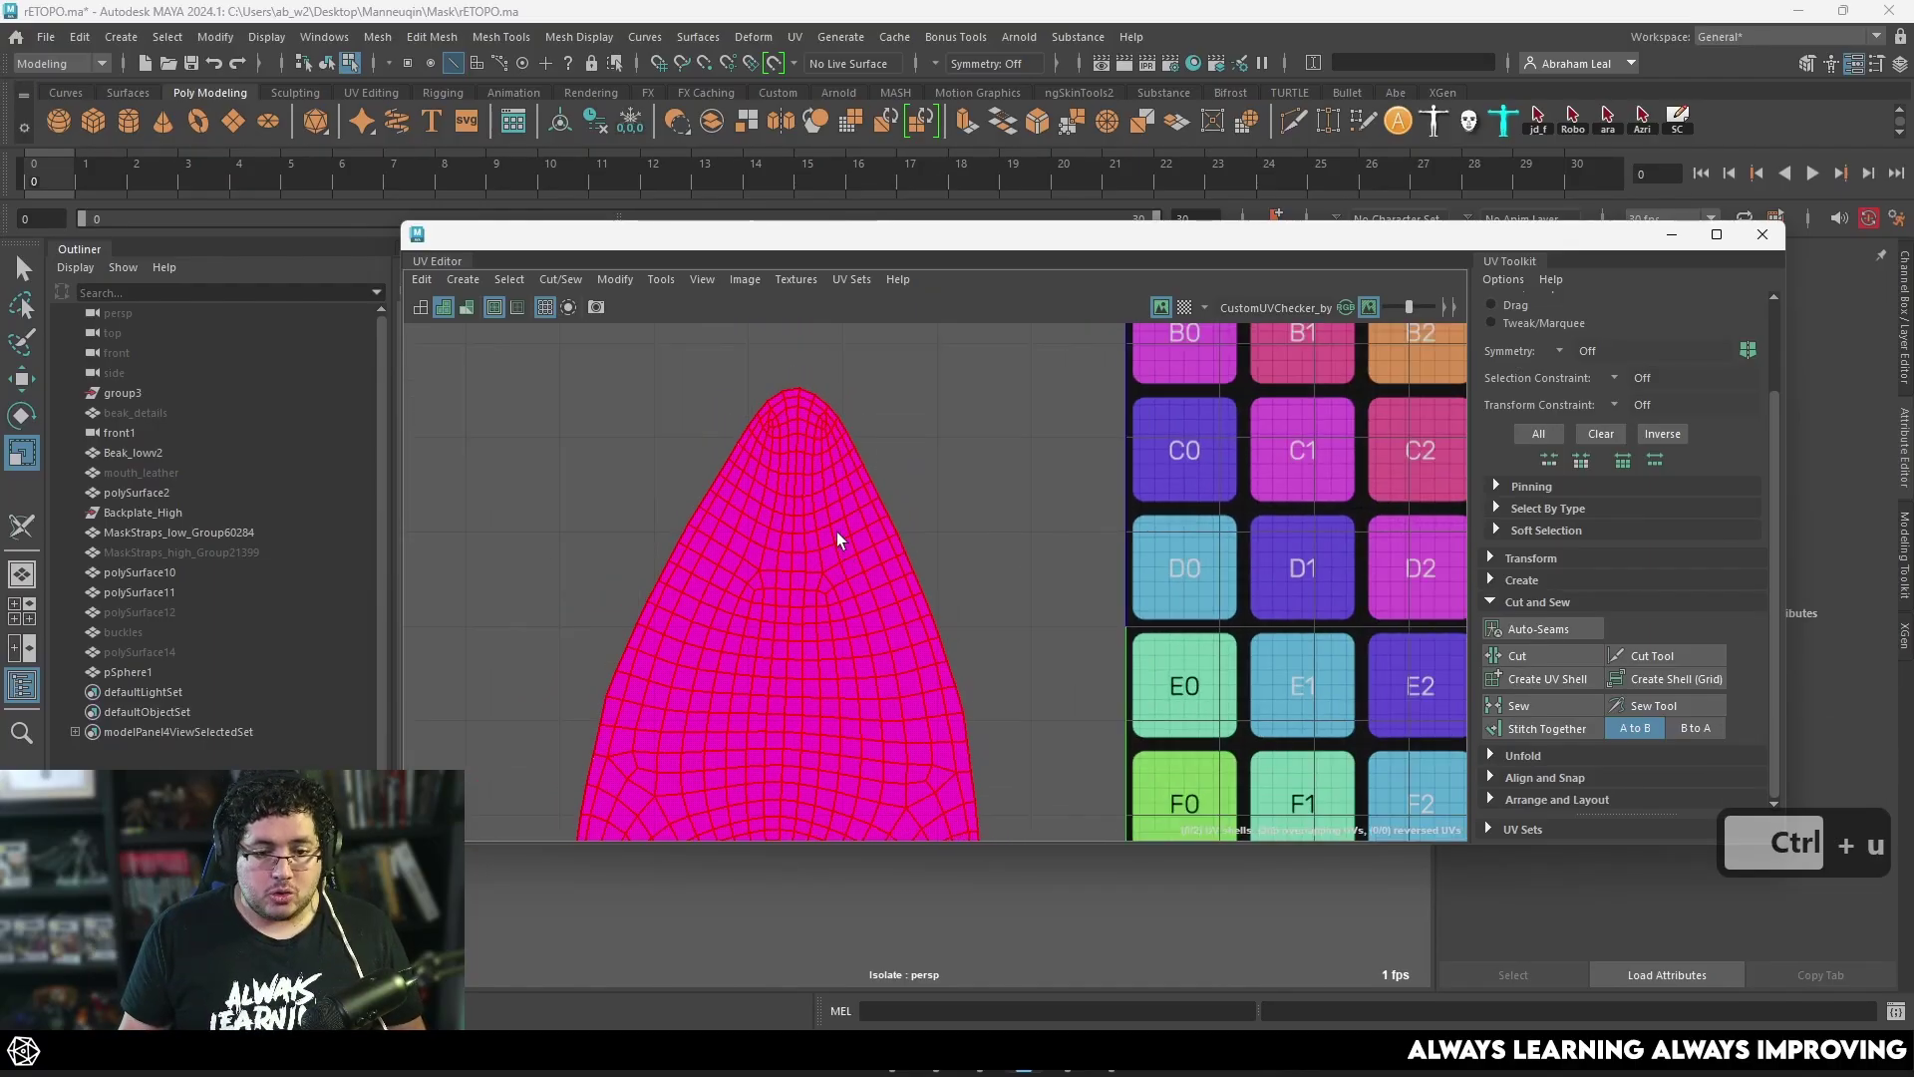
scroll(837, 534, "down", 3)
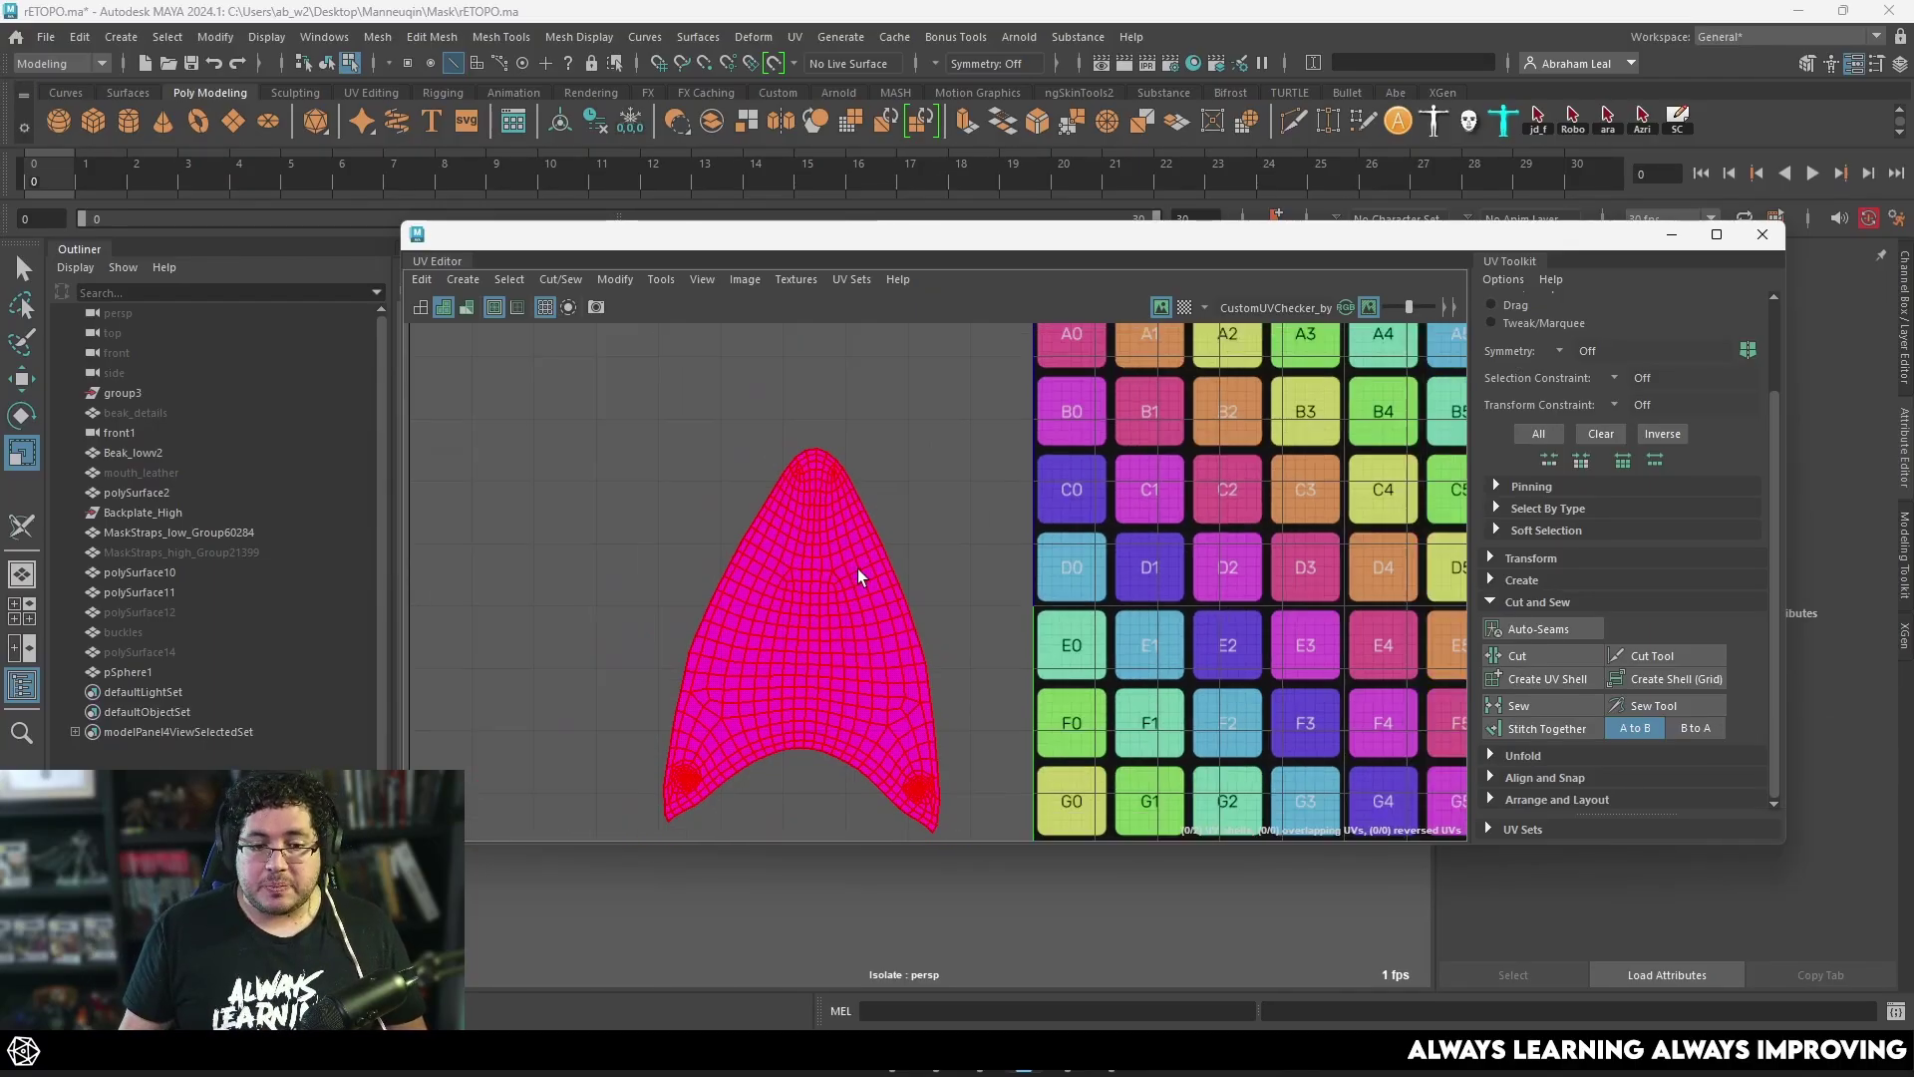
middle_click_drag(1177, 558, 714, 543, "alt")
middle_click_drag(1316, 479, 1146, 488, "alt")
scroll(1258, 542, "up", 2)
middle_click_drag(1258, 543, 1141, 603, "alt")
middle_click_drag(1260, 643, 1007, 749, "alt")
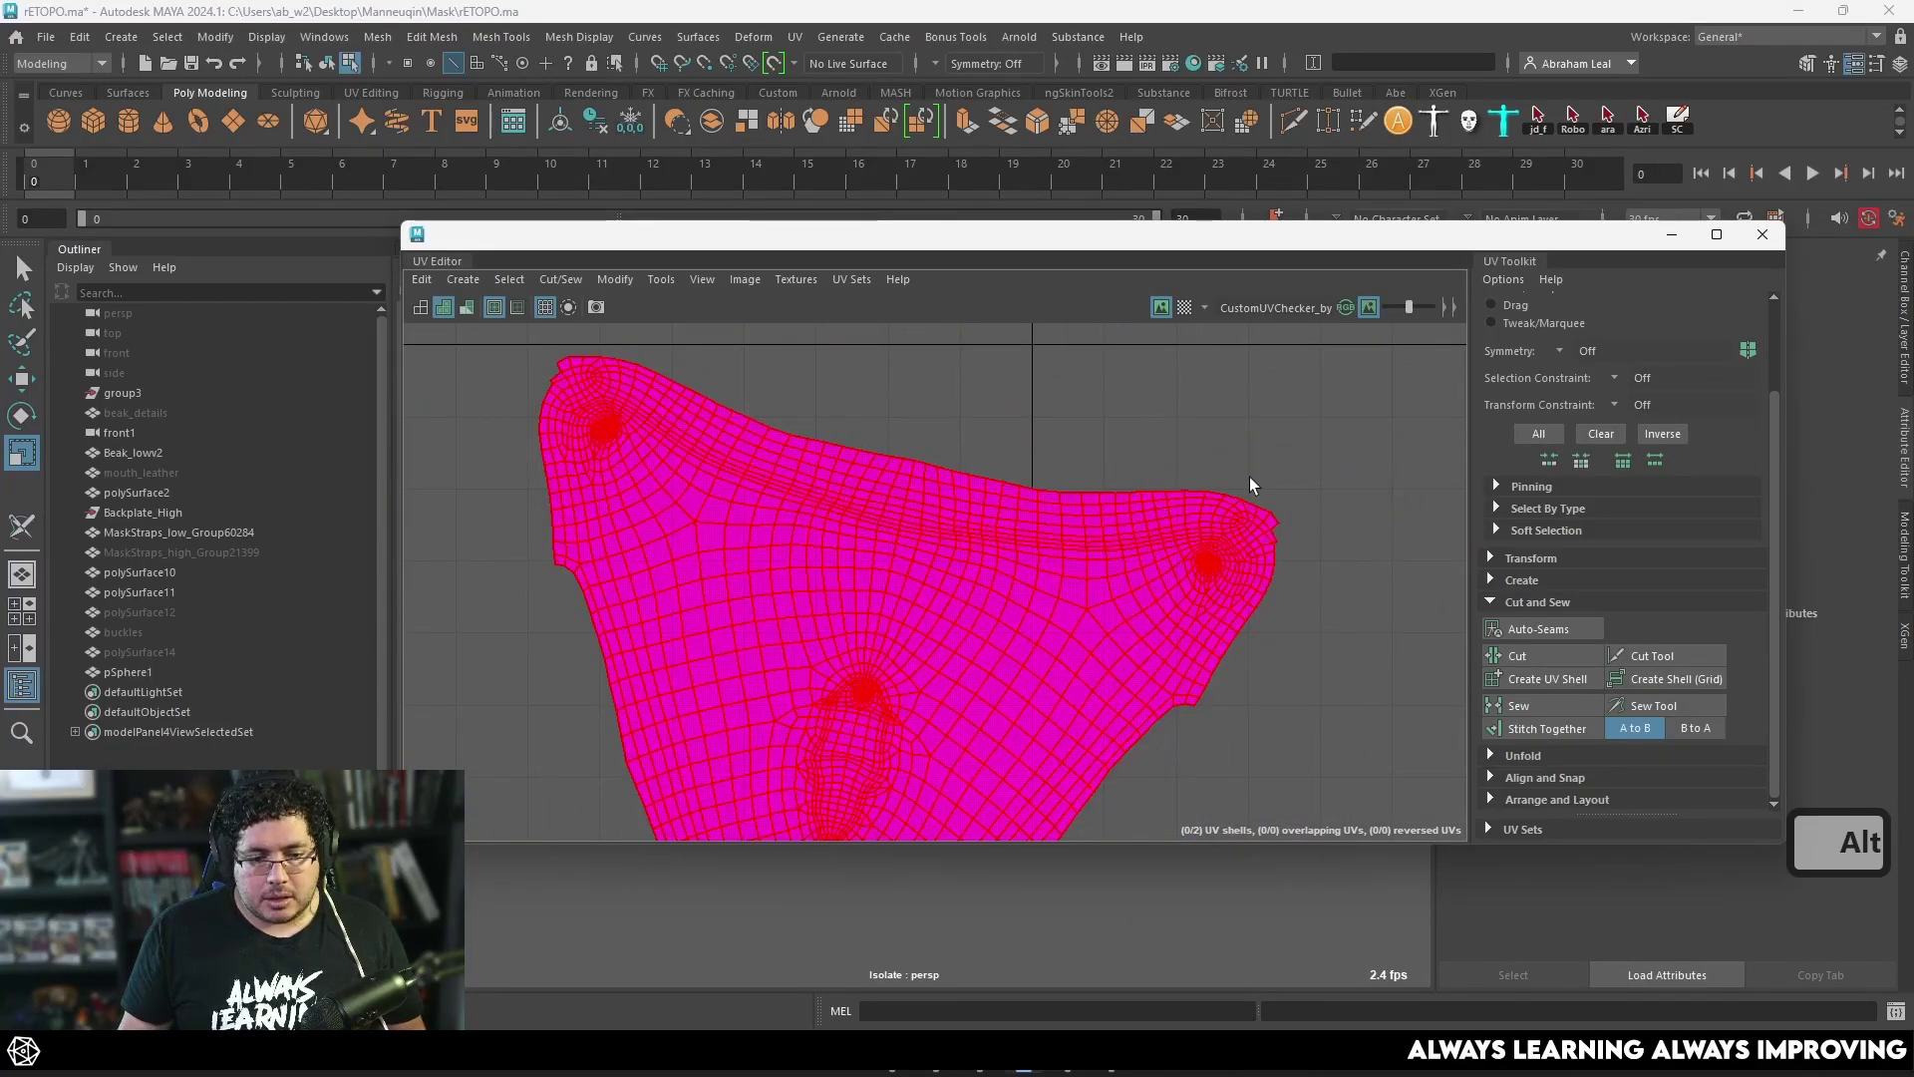
left_click(1350, 674)
middle_click_drag(1324, 626, 1392, 464, "alt")
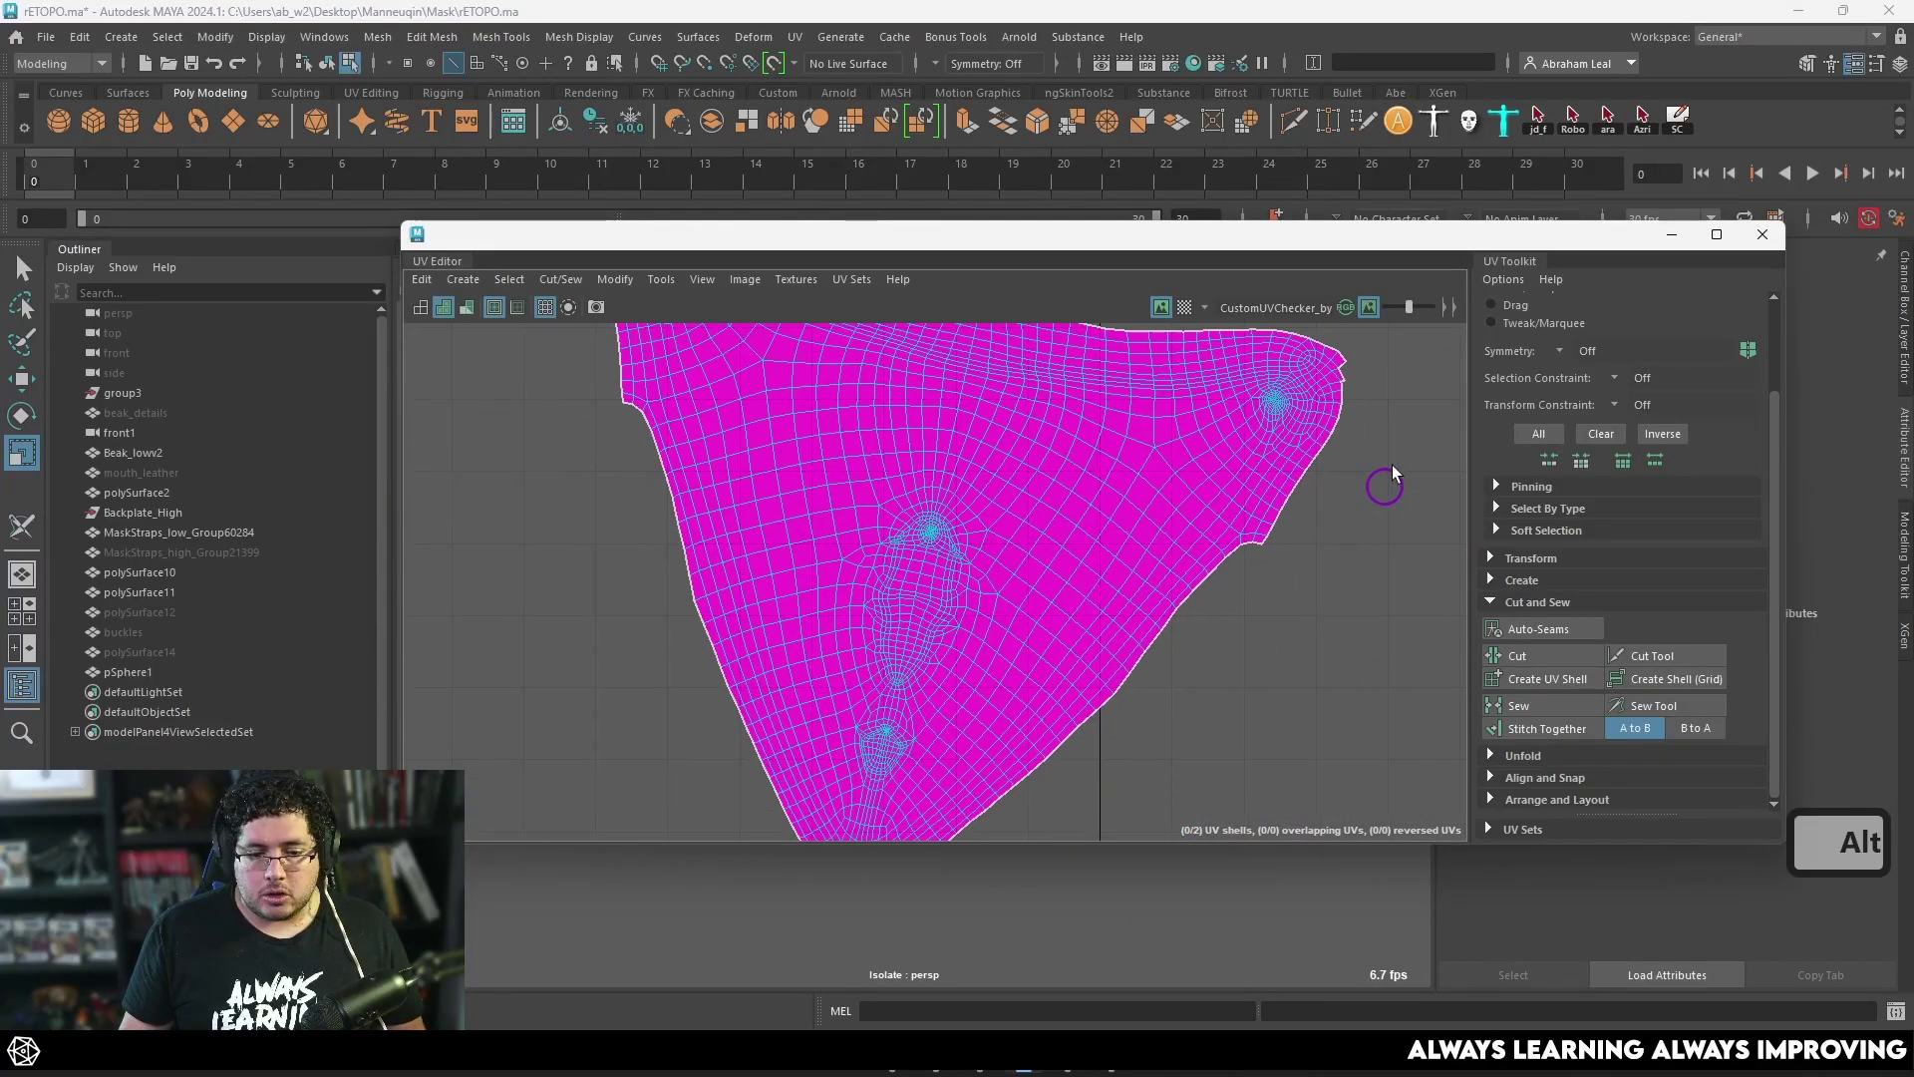
Step: Put the UV Editor away, show the full mask again and isolate the main mask body
left_click(1667, 237)
right_click_drag(927, 488, 1009, 432)
left_click(1039, 290)
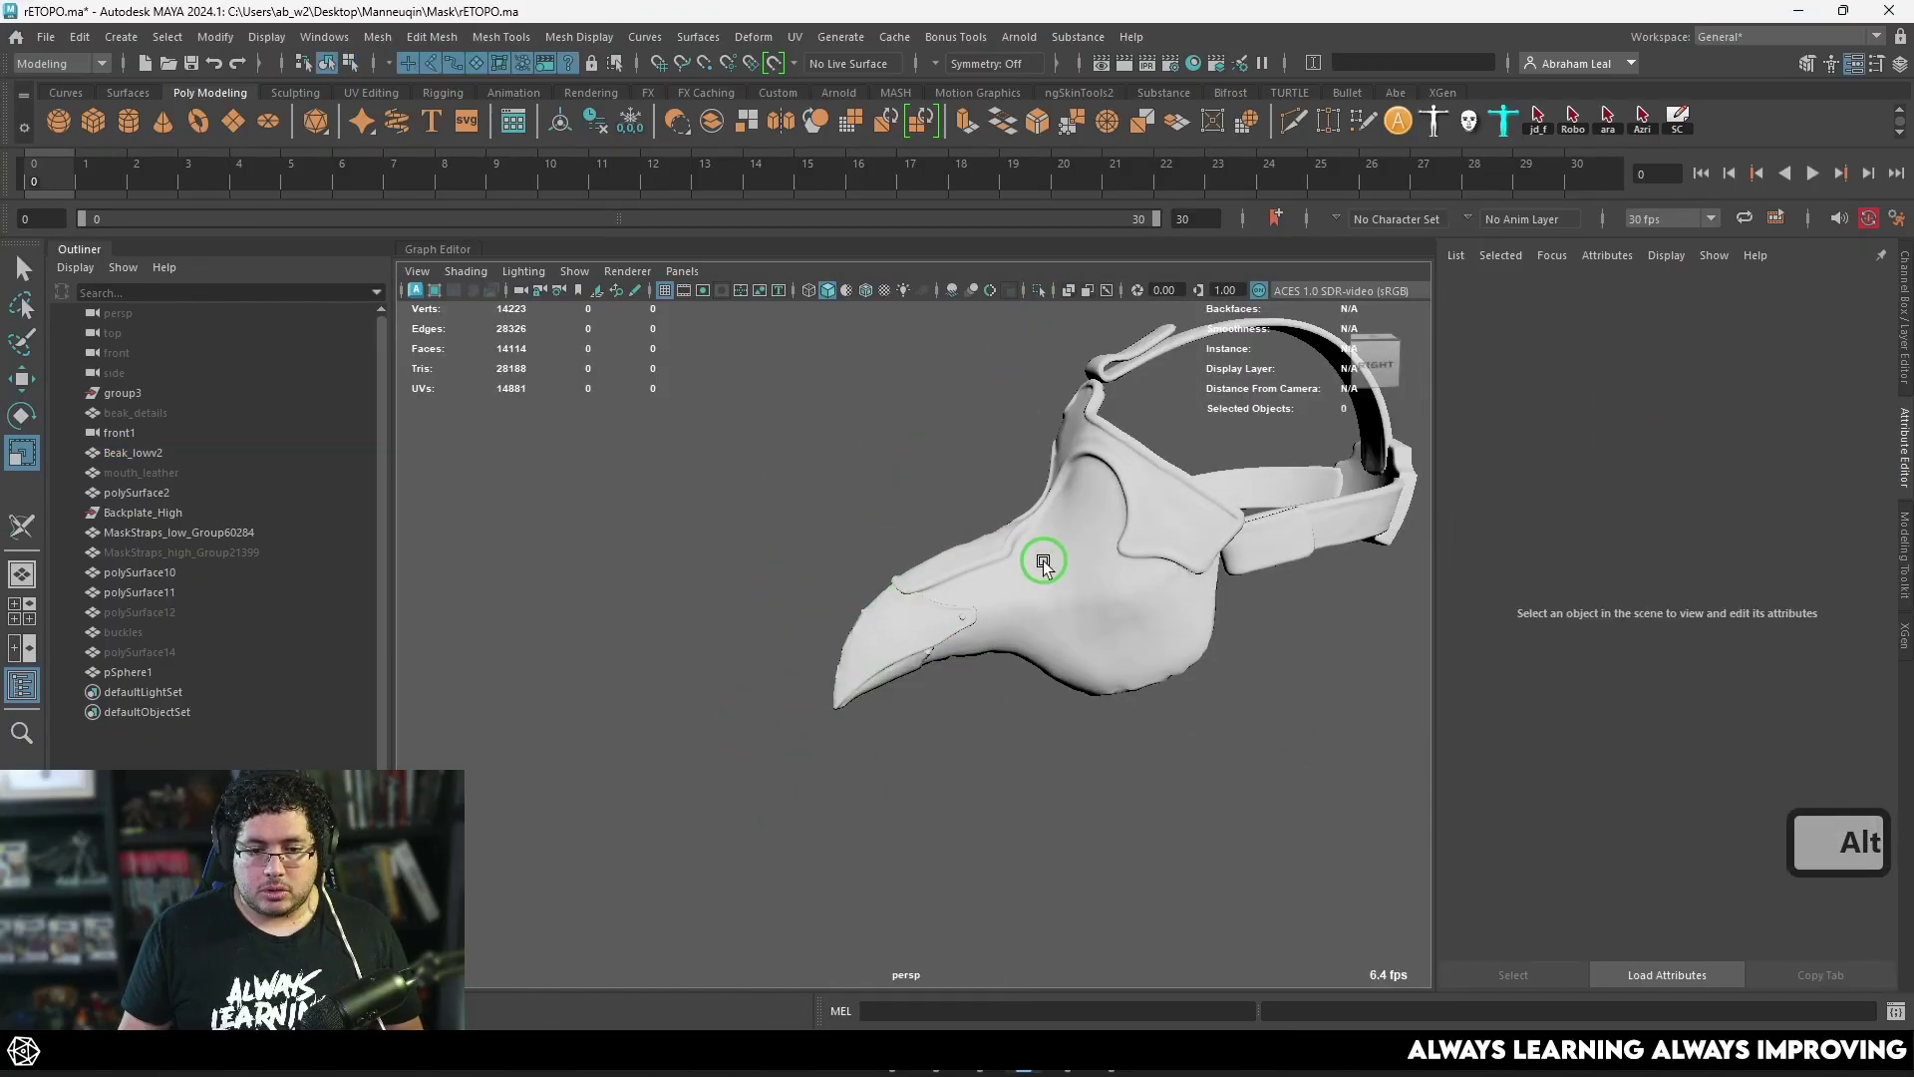
left_click(1043, 563)
left_click(1037, 291)
right_click_drag(1098, 611, 1131, 623, "alt")
Step: Examine the mask body's front, sides and raised snout panel to plan its seams
middle_click_drag(1042, 622, 944, 701, "alt")
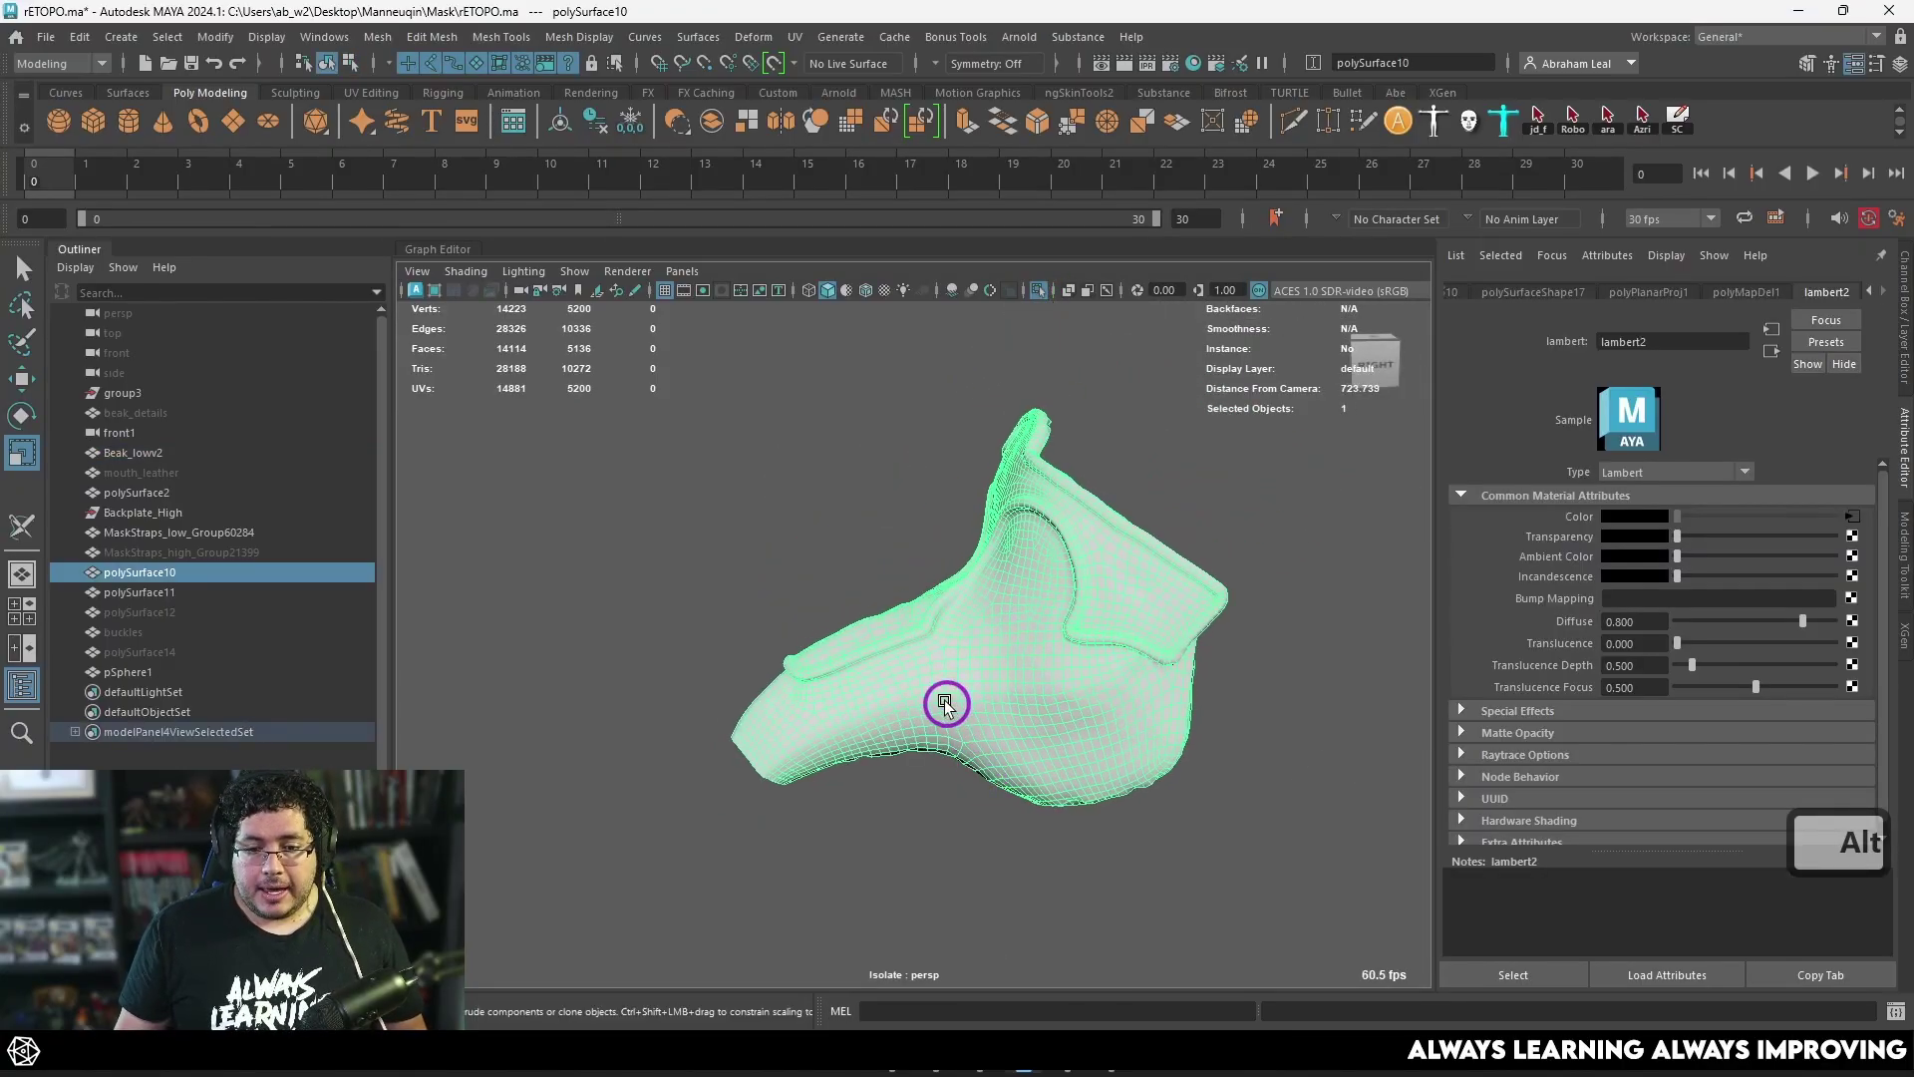
right_click_drag(944, 701, 1117, 630, "alt")
left_click_drag(1117, 630, 1217, 709, "alt")
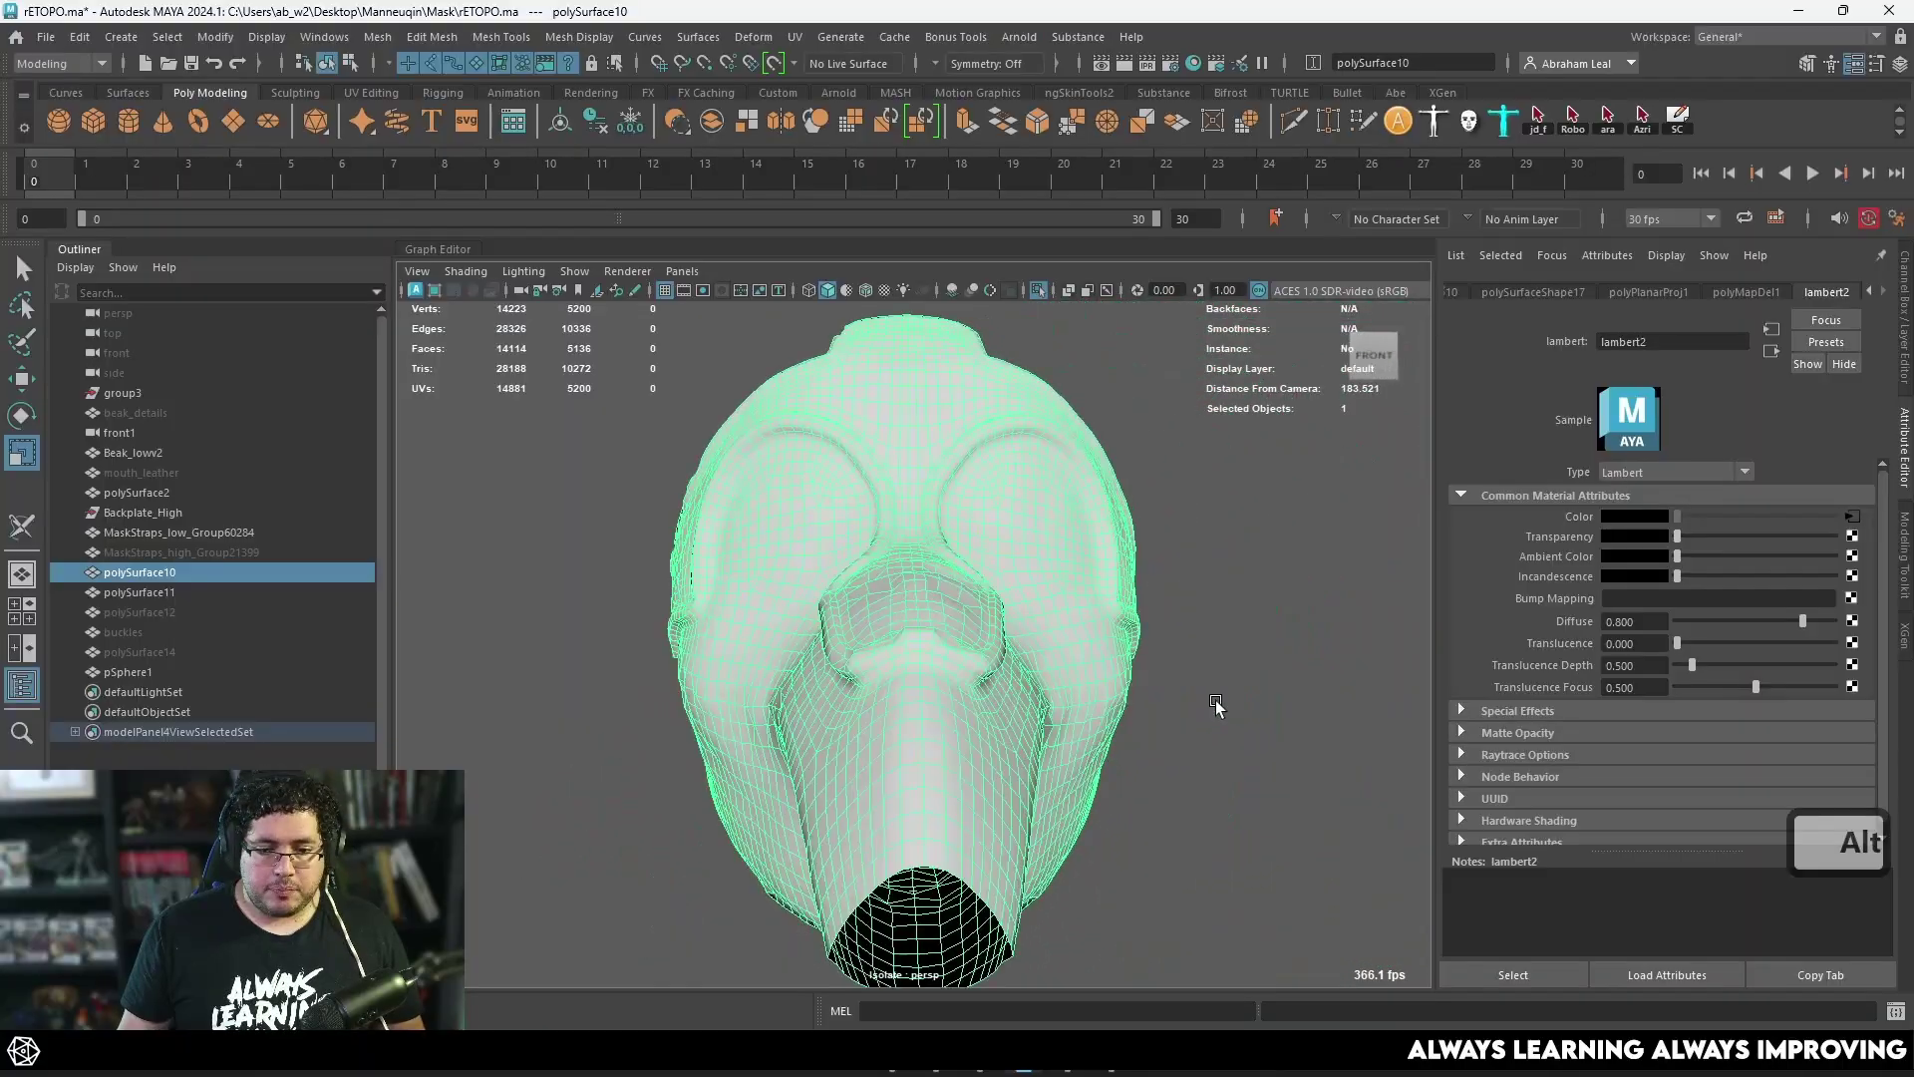
right_click_drag(815, 672, 863, 679, "alt")
left_click_drag(864, 679, 1027, 695, "alt")
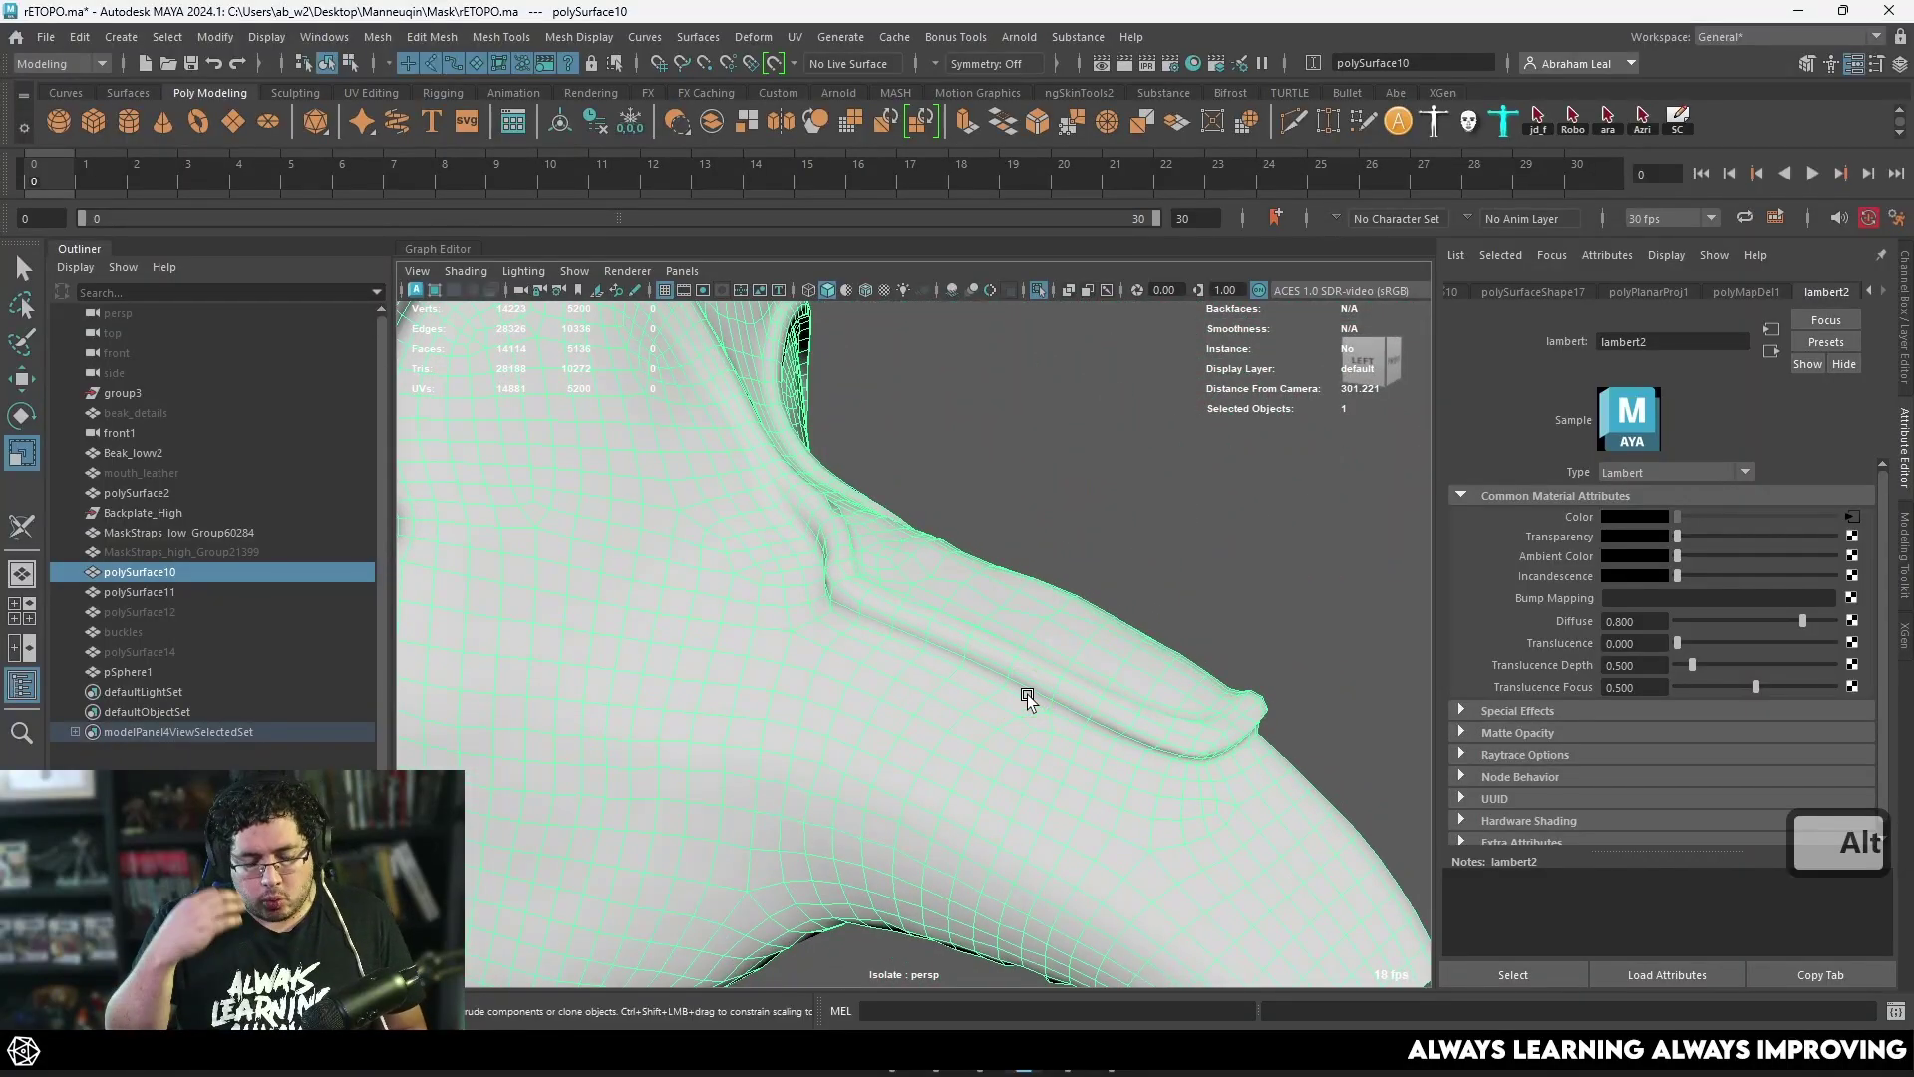
right_click_drag(1027, 695, 974, 704, "alt")
left_click_drag(974, 705, 865, 746, "alt")
right_click_drag(865, 746, 999, 770, "alt")
Step: Cut a UV seam with the 3D Cut and Sew UV tool along the crease beneath the raised snout panel near the eye
left_click(794, 37)
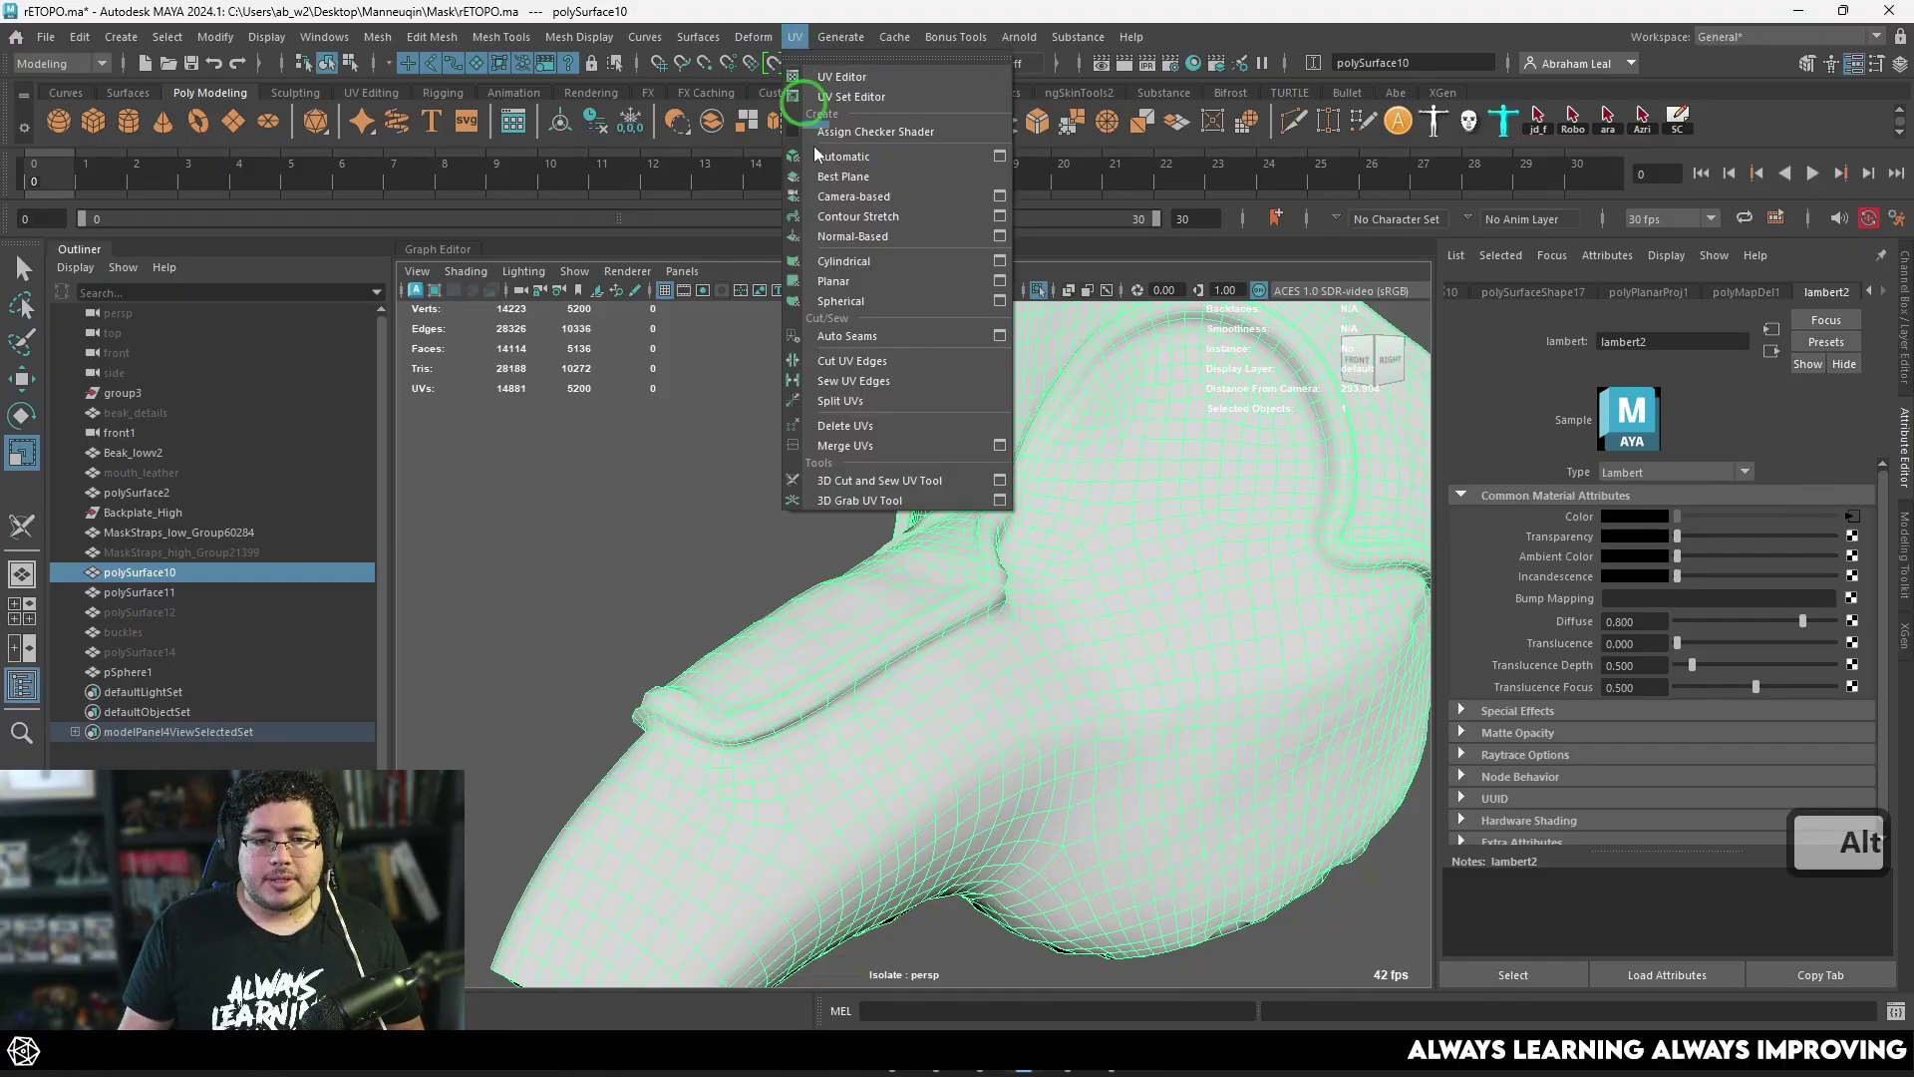
left_click(877, 479)
right_click_drag(931, 554, 1077, 666, "alt")
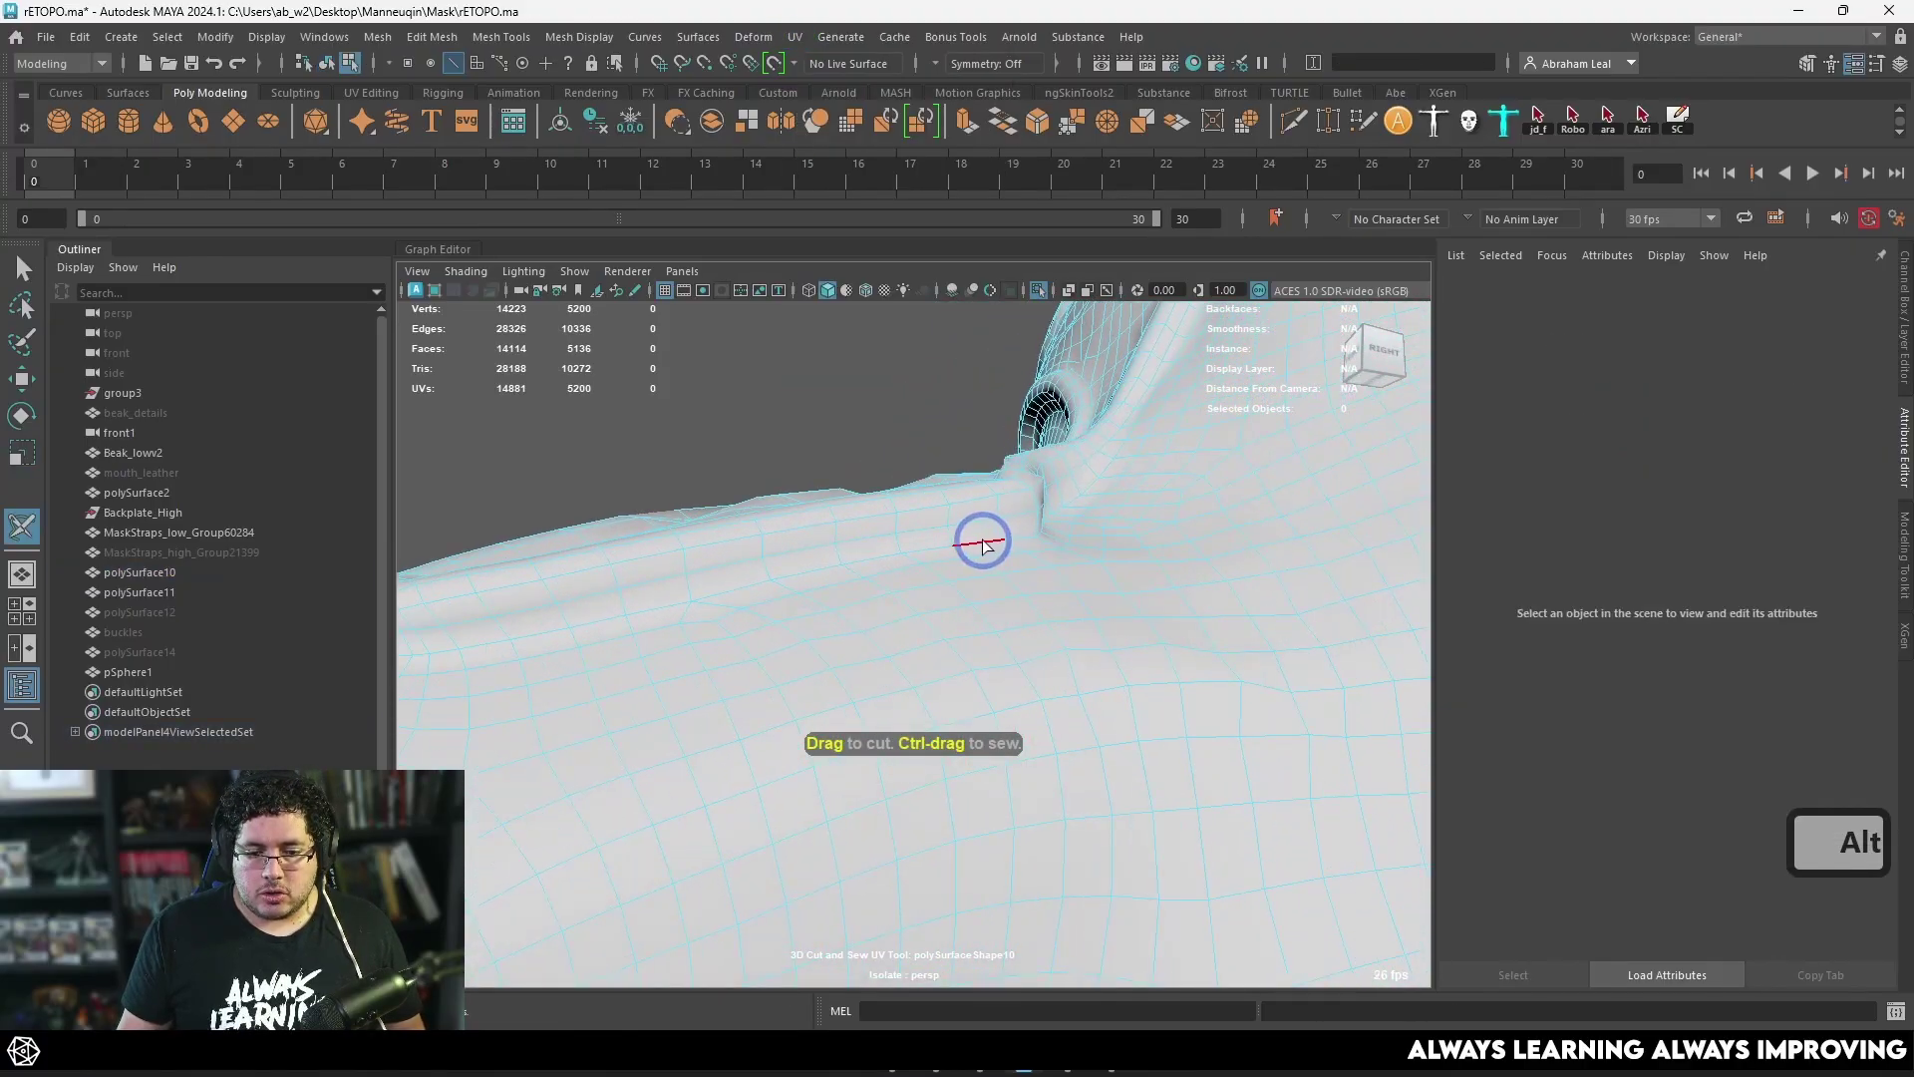
left_click_drag(982, 545, 943, 618, "alt")
double_click(1039, 524)
right_click_drag(1043, 522, 987, 509, "alt")
left_click_drag(997, 519, 1267, 556, "alt")
right_click_drag(982, 608, 1081, 682, "alt")
left_click_drag(1081, 697, 918, 696, "alt")
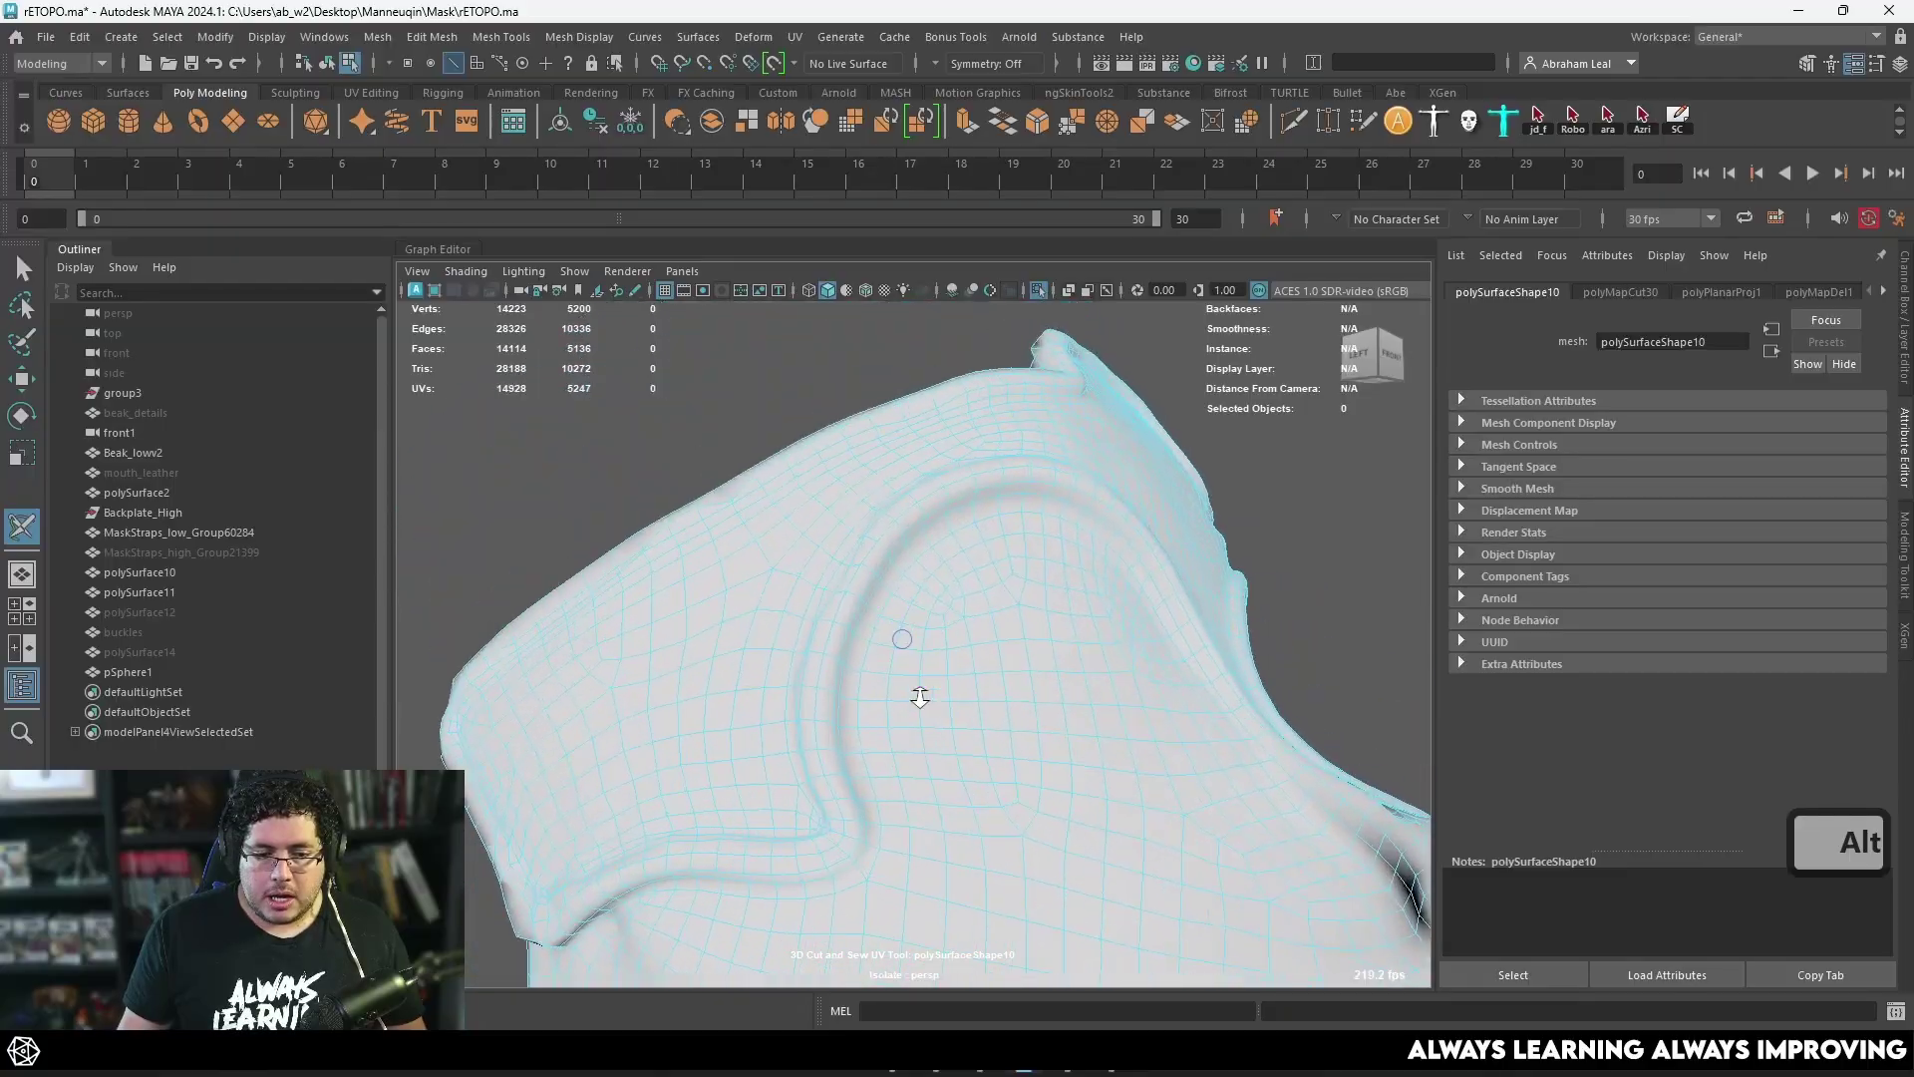
Step: Extend the seam around the raised snout panel's opposite side and across its front edge
right_click_drag(918, 696, 1243, 662, "alt")
middle_click_drag(1243, 662, 852, 531, "alt")
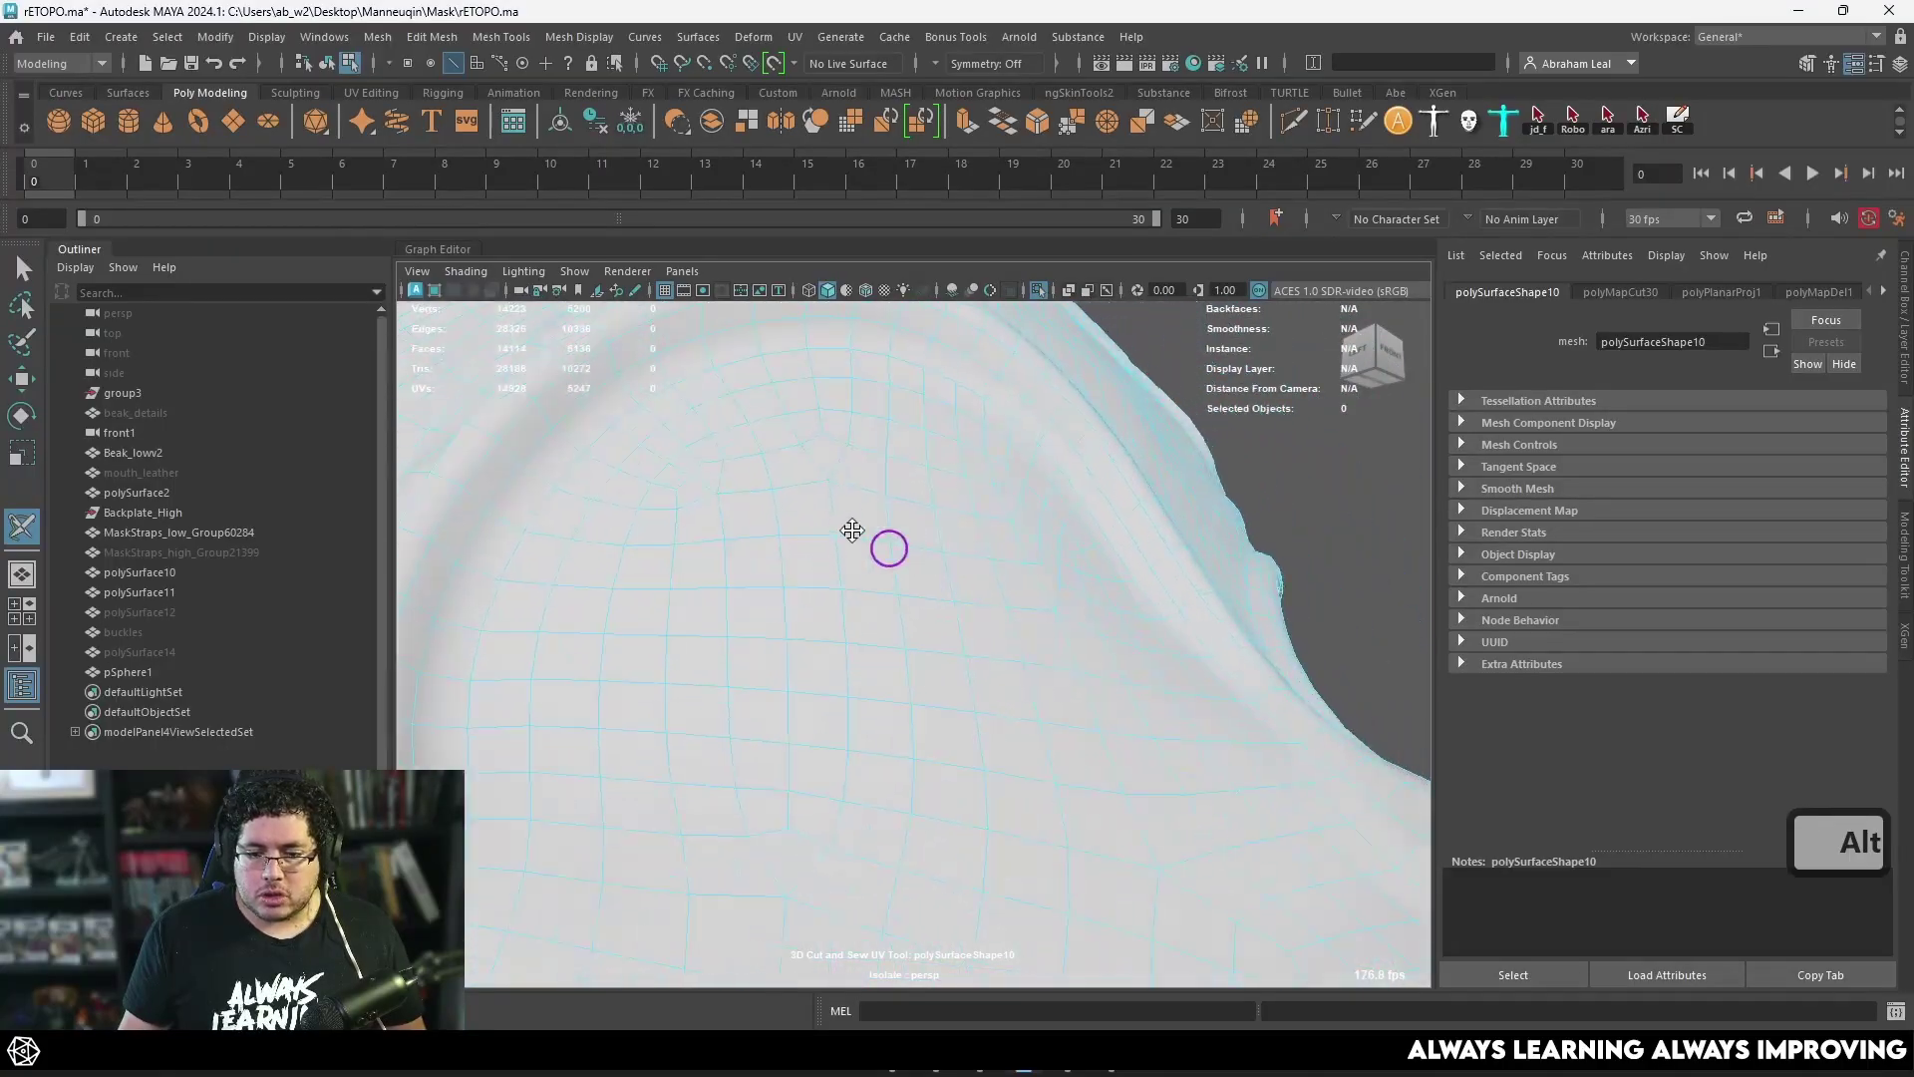
left_click_drag(852, 530, 927, 648, "alt")
middle_click_drag(927, 648, 1013, 654, "alt")
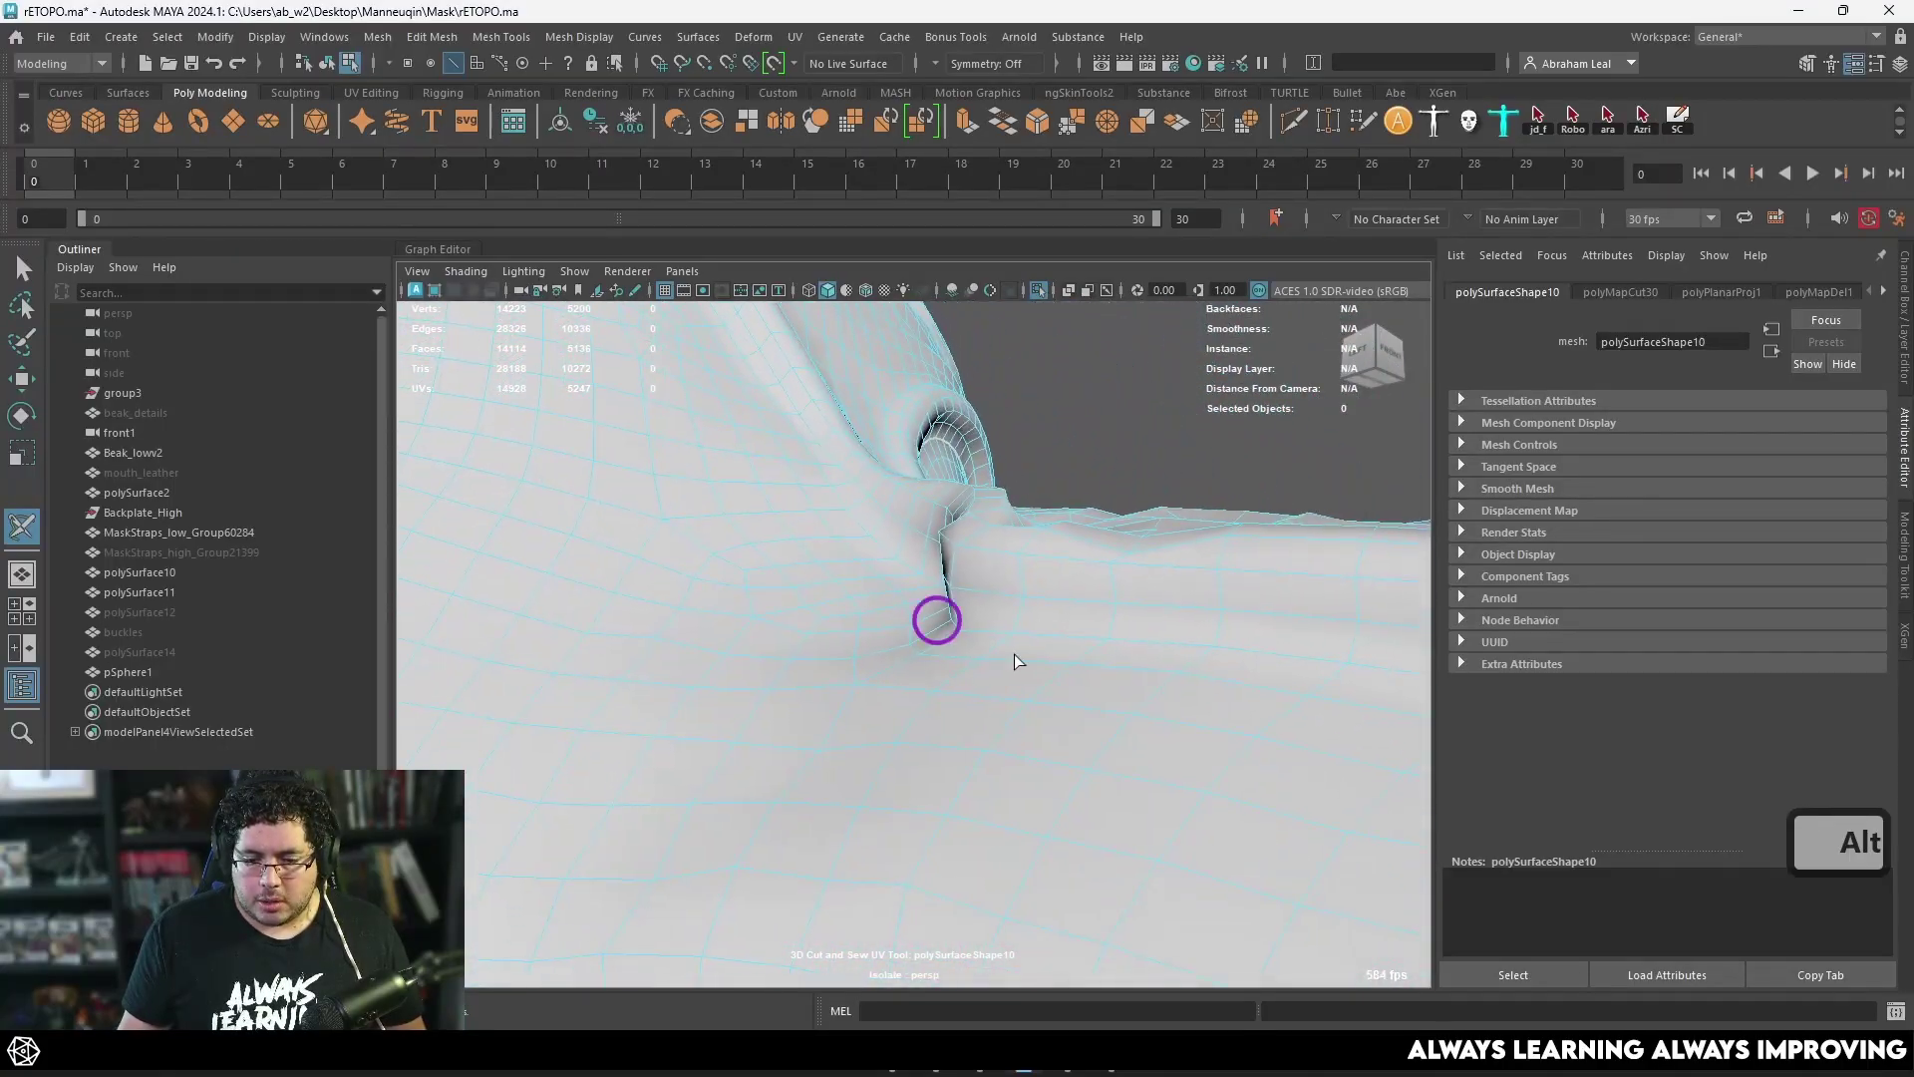
right_click_drag(1014, 654, 1056, 734, "alt")
left_click_drag(1056, 733, 786, 605, "alt")
right_click_drag(786, 605, 641, 624, "alt")
left_click_drag(641, 624, 997, 753, "alt")
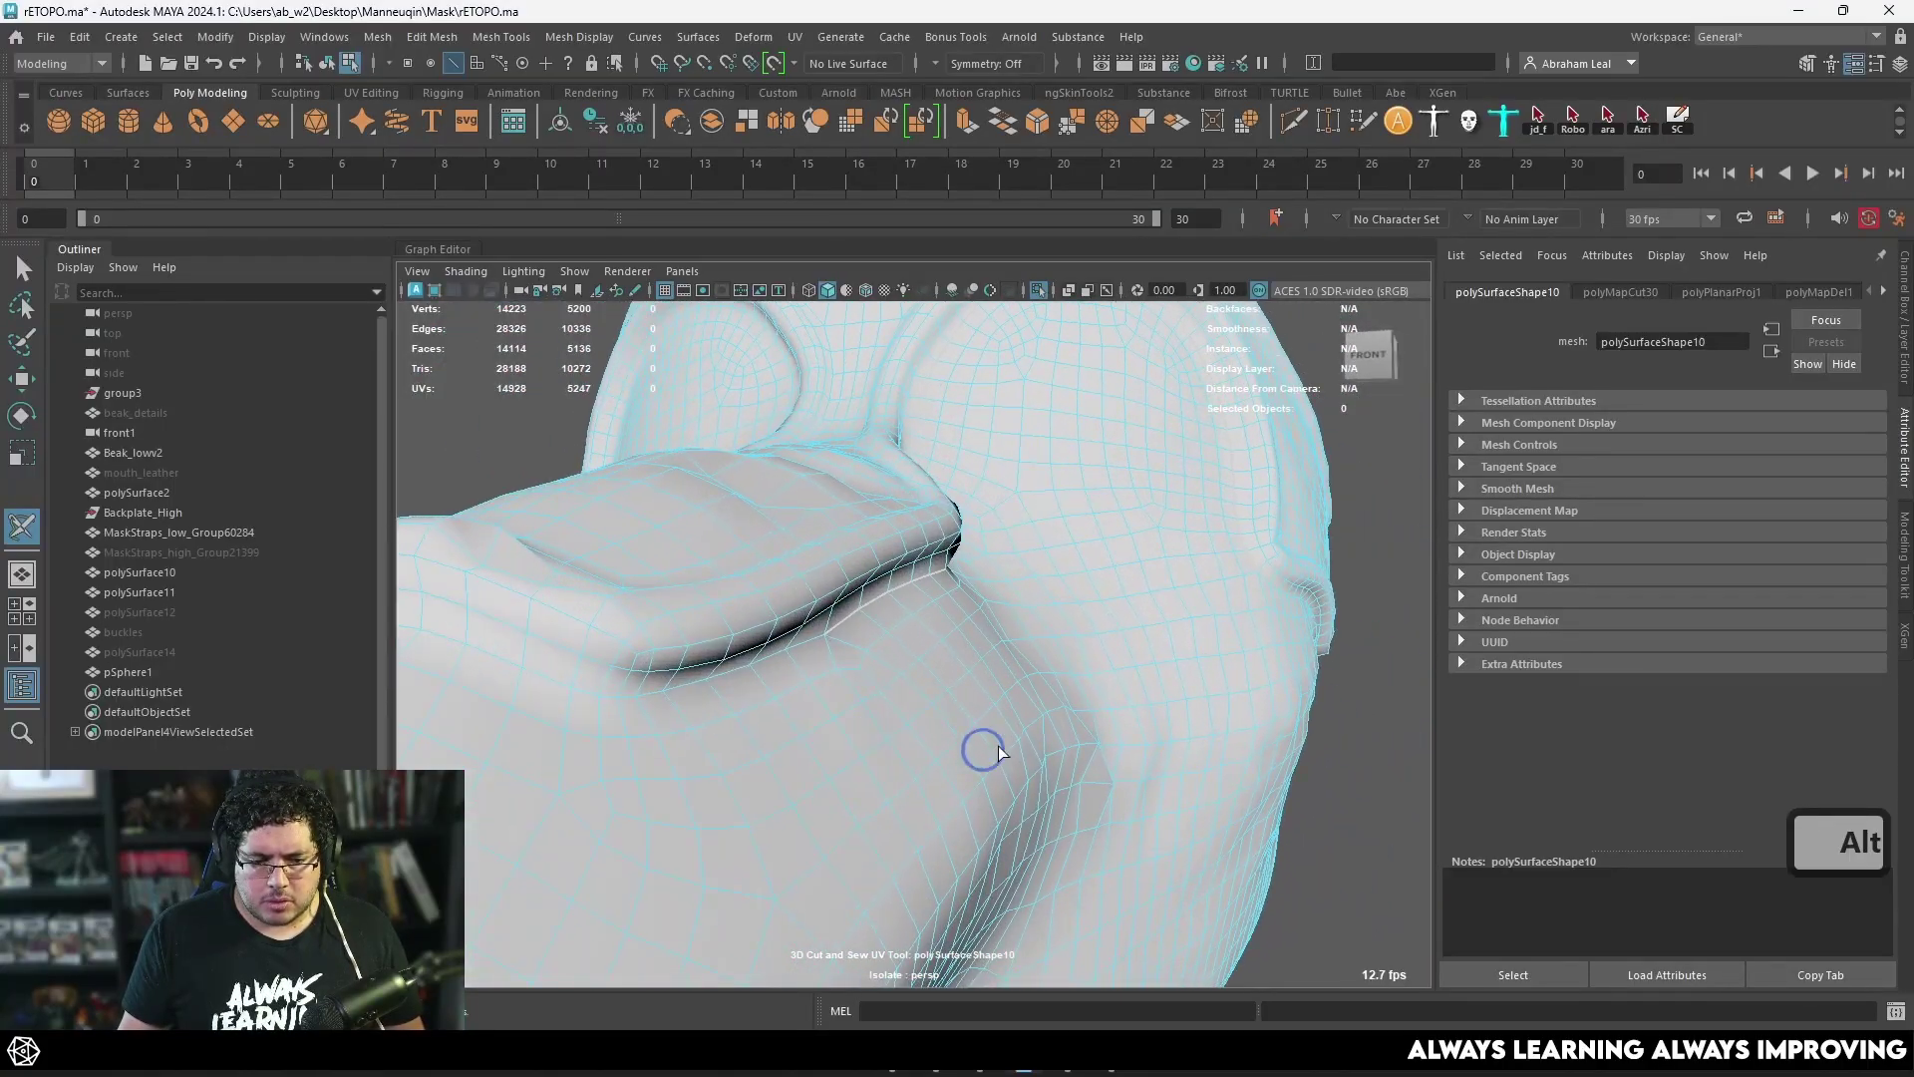
left_click_drag(824, 650, 892, 691, "alt")
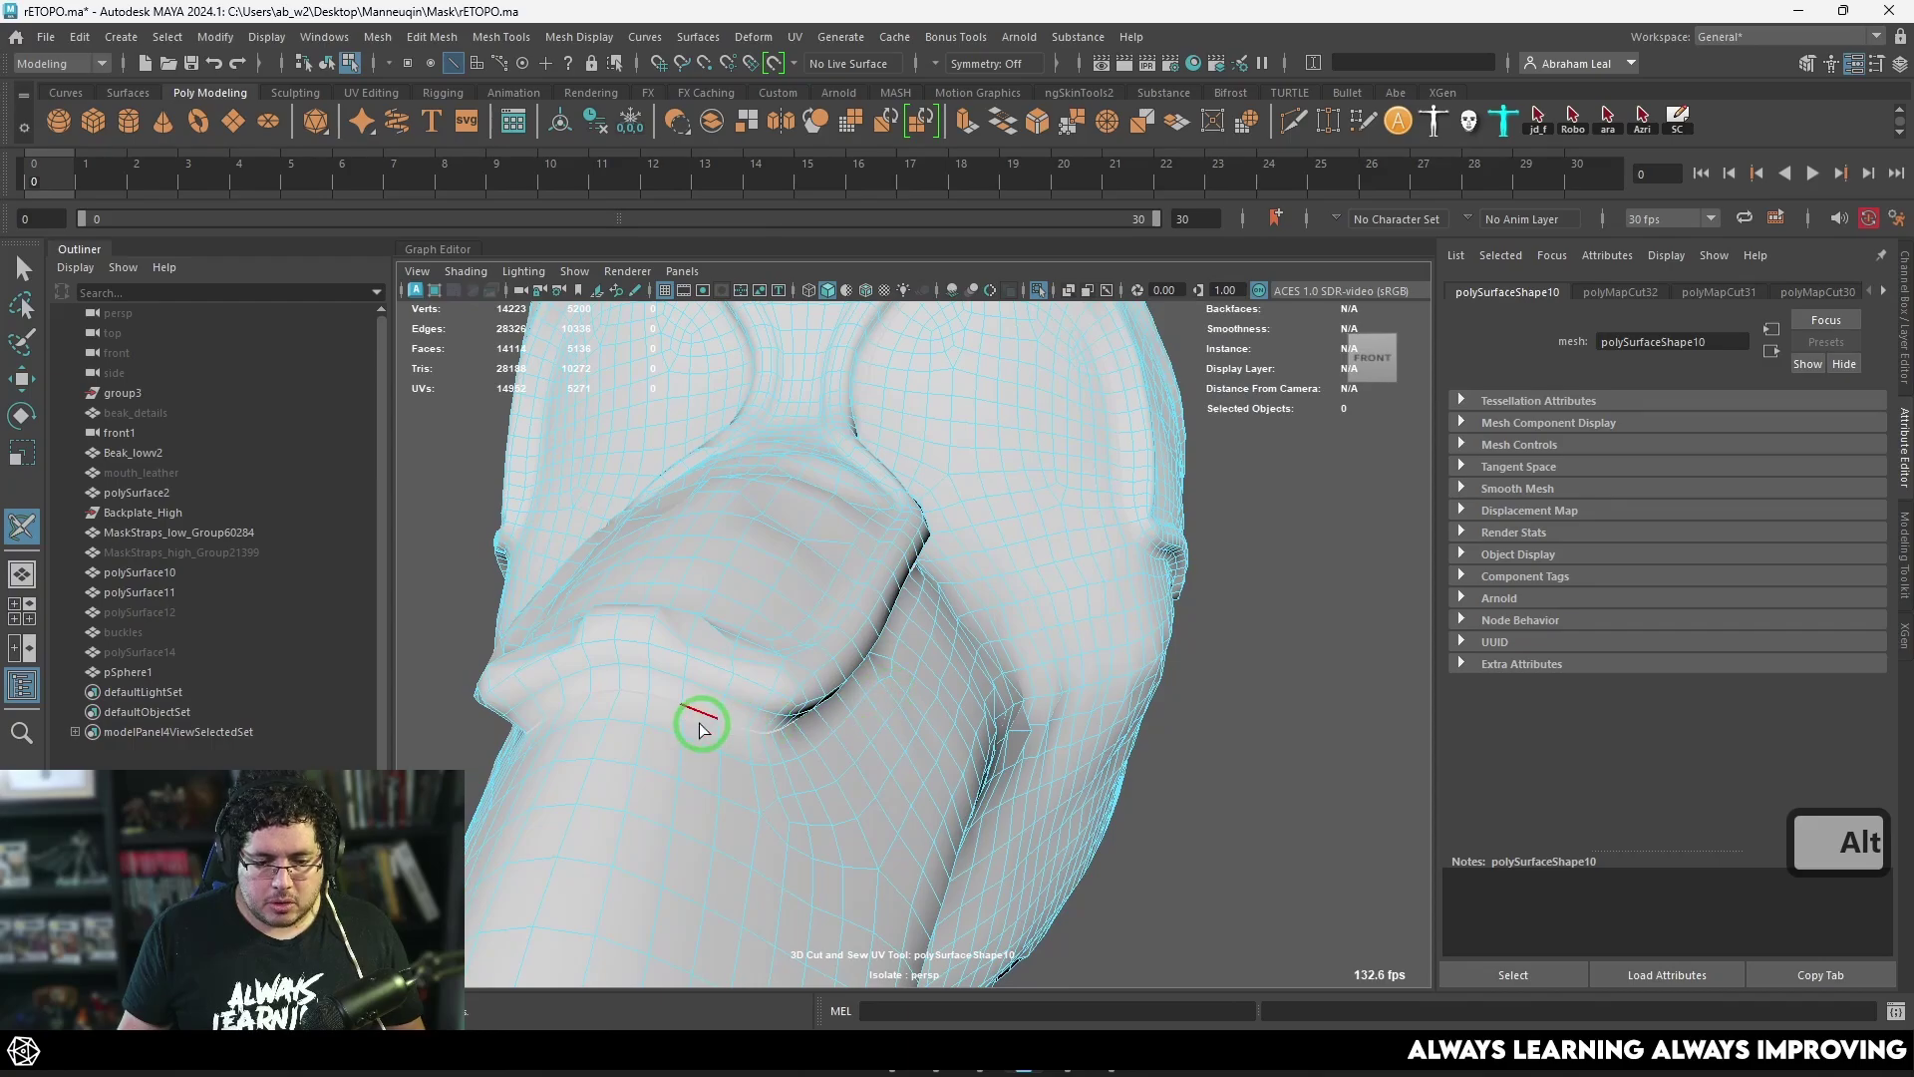
mouse_move(702, 727)
left_mouse_down("alt")
mouse_move(950, 718)
mouse_move(791, 831)
mouse_move(1013, 662)
mouse_move(927, 628)
mouse_move(902, 671)
mouse_move(1021, 674)
left_mouse_up("alt")
left_click(903, 668)
key("5")
Step: Continue cutting the raised panel's seam along the mask's side and toward the rear fold of the side flap
middle_click_drag(877, 611, 967, 746, "alt")
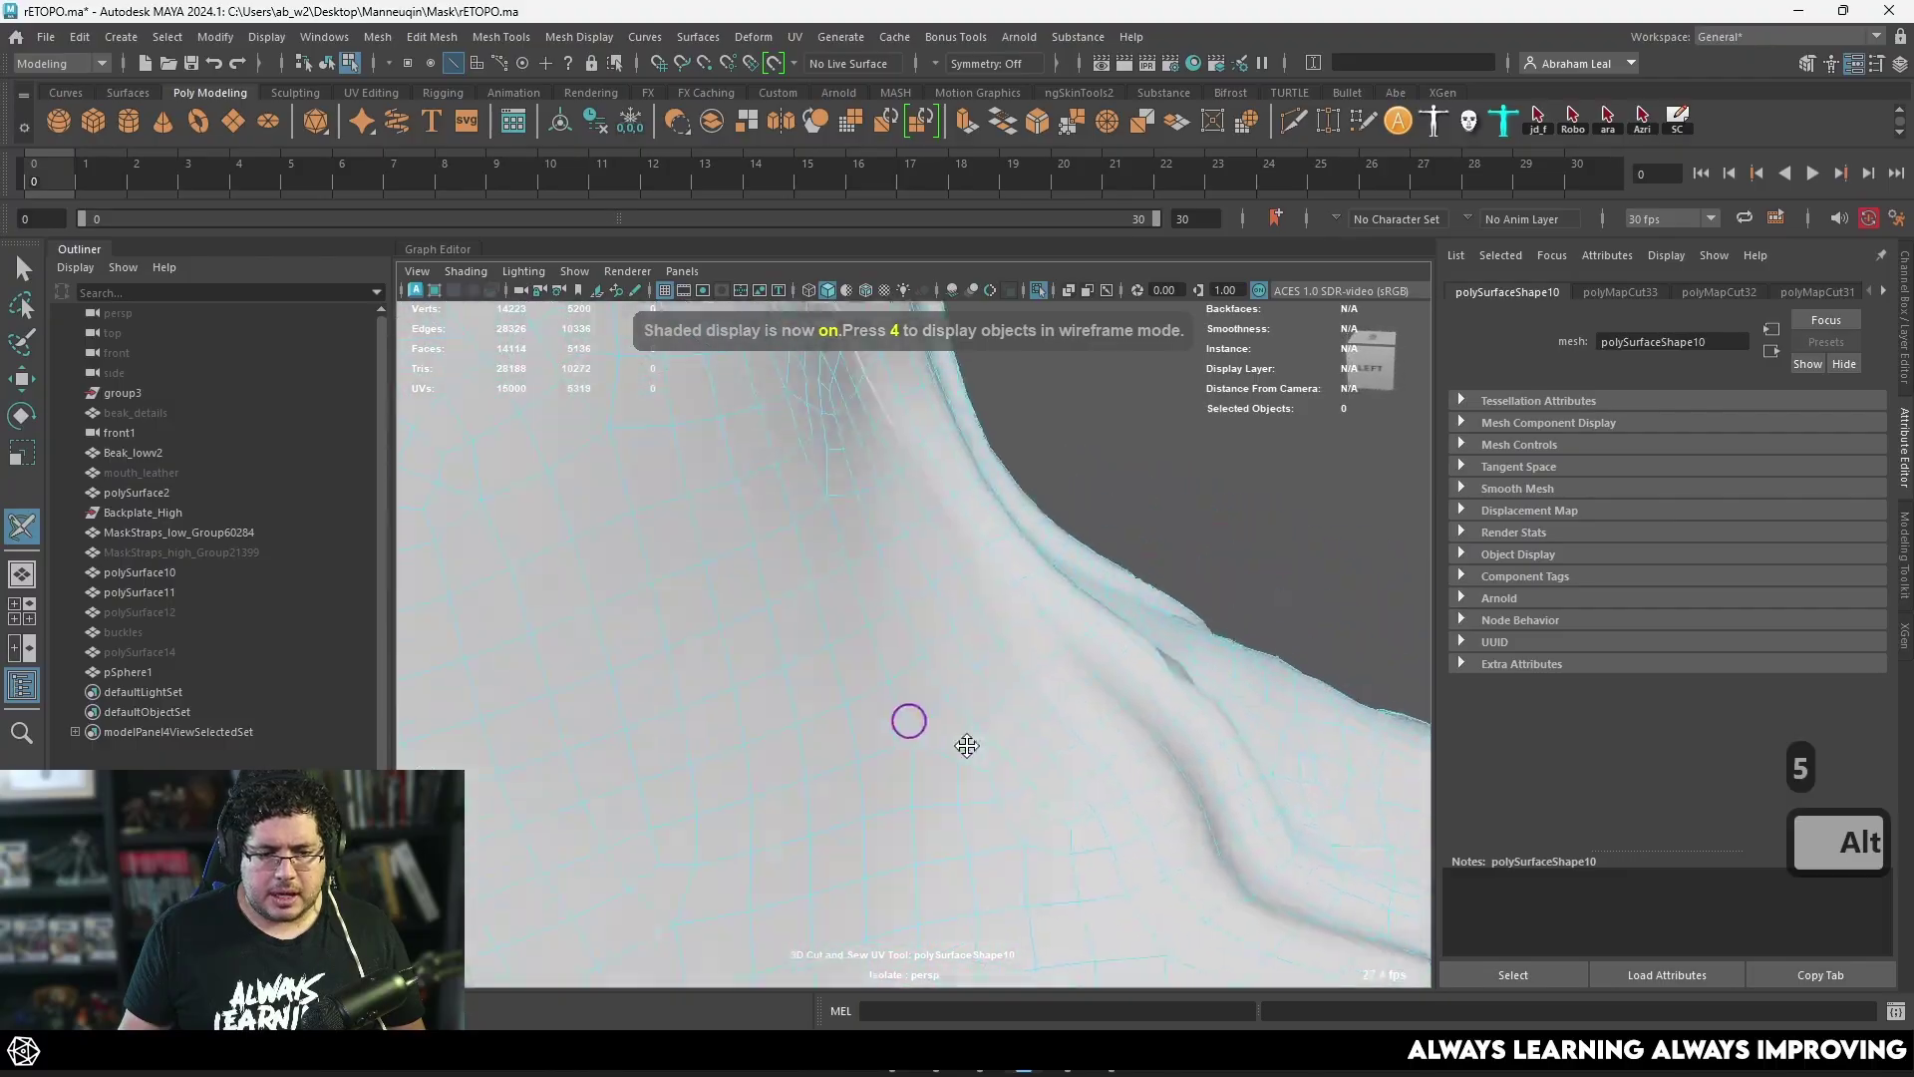
left_click_drag(967, 746, 1197, 775, "alt")
left_click_drag(1027, 745, 1171, 723, "alt")
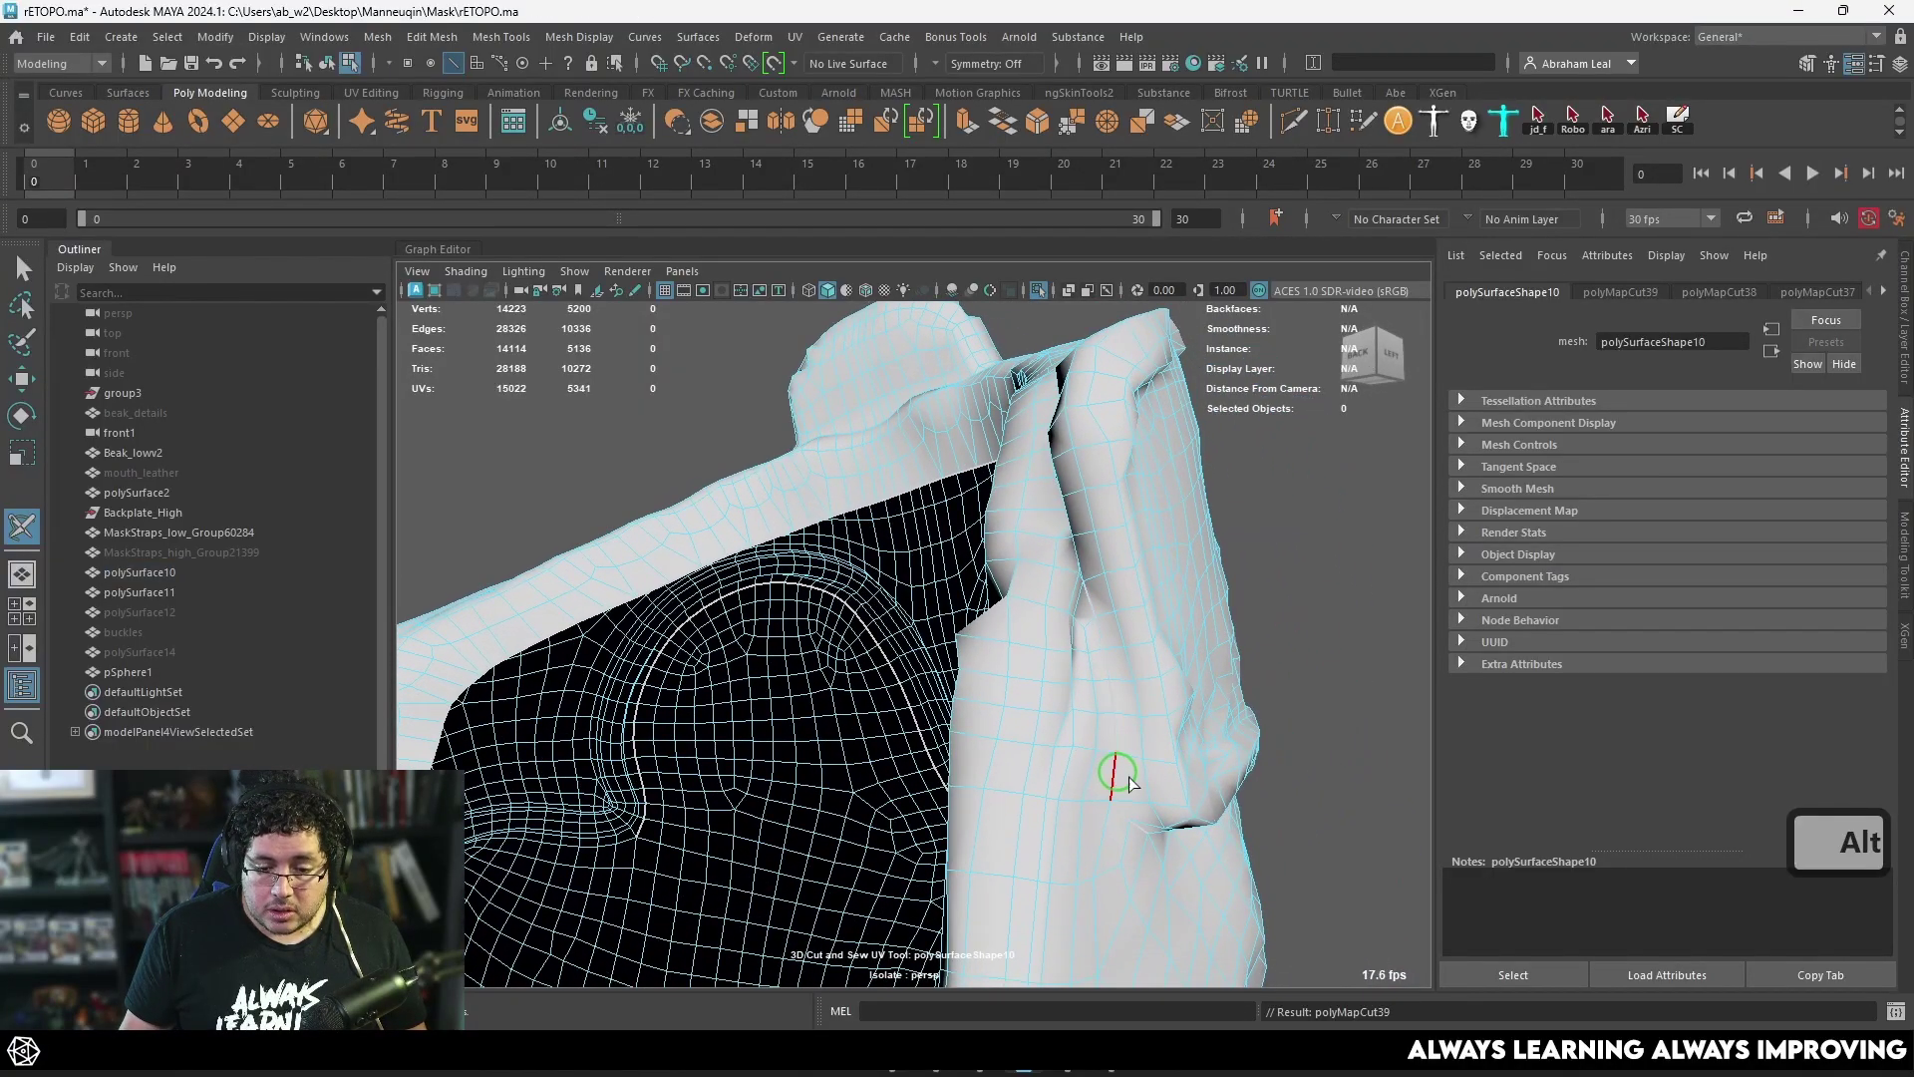
right_click_drag(1130, 782, 1194, 854, "alt")
left_click_drag(1077, 451, 1184, 671, "alt")
right_click_drag(1112, 674, 1032, 670, "alt")
left_click_drag(1166, 739, 1024, 693, "alt")
right_click_drag(1024, 693, 1082, 698, "alt")
Step: Cut the seam along the crease below the eye rim and under the side flap's corner
left_click_drag(858, 558, 987, 499, "alt")
right_click_drag(1007, 678, 1128, 812, "alt")
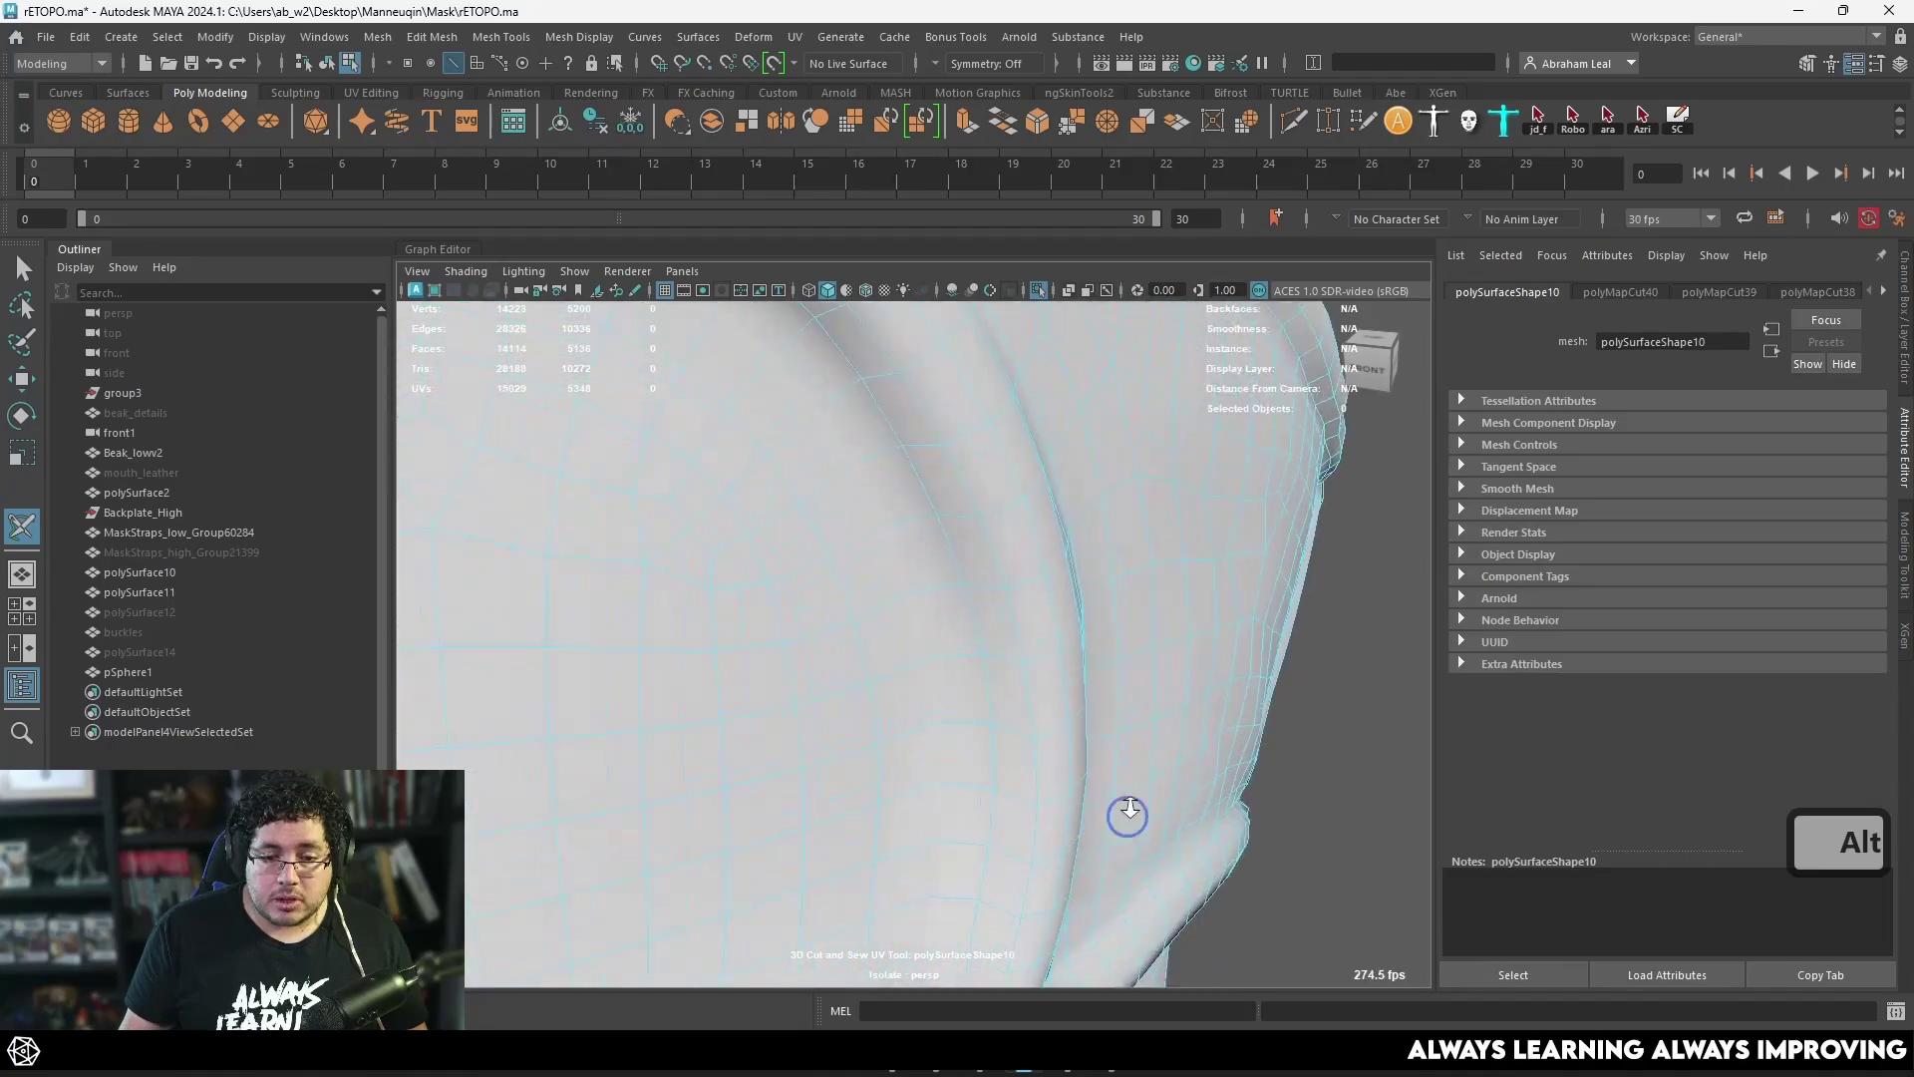
middle_click_drag(1007, 668, 935, 429, "alt")
left_click_drag(935, 498, 894, 596, "alt")
left_click(877, 578)
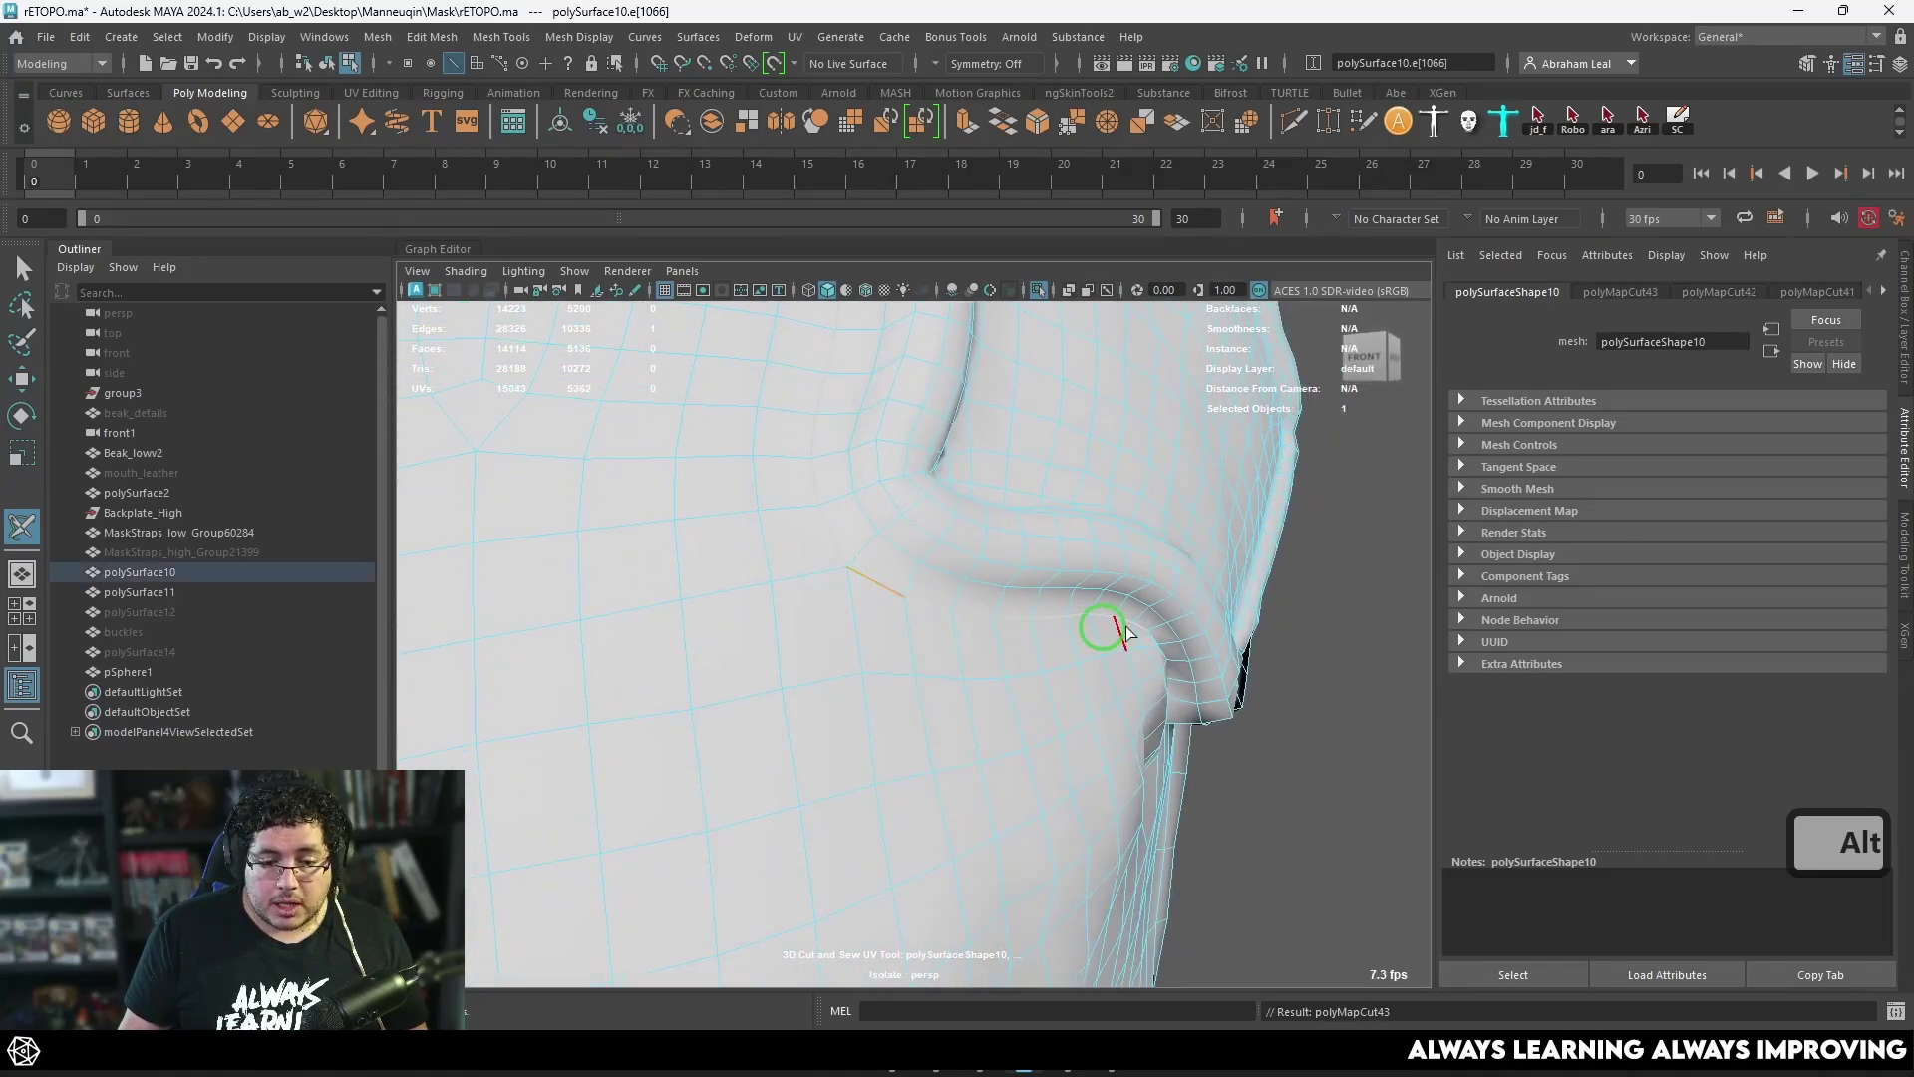
left_click_drag(1119, 632, 594, 717, "alt")
Step: Examine the cut seams from the inside, front and side, and the back rim still joining the mask's parts
scroll(949, 638, "down", 6)
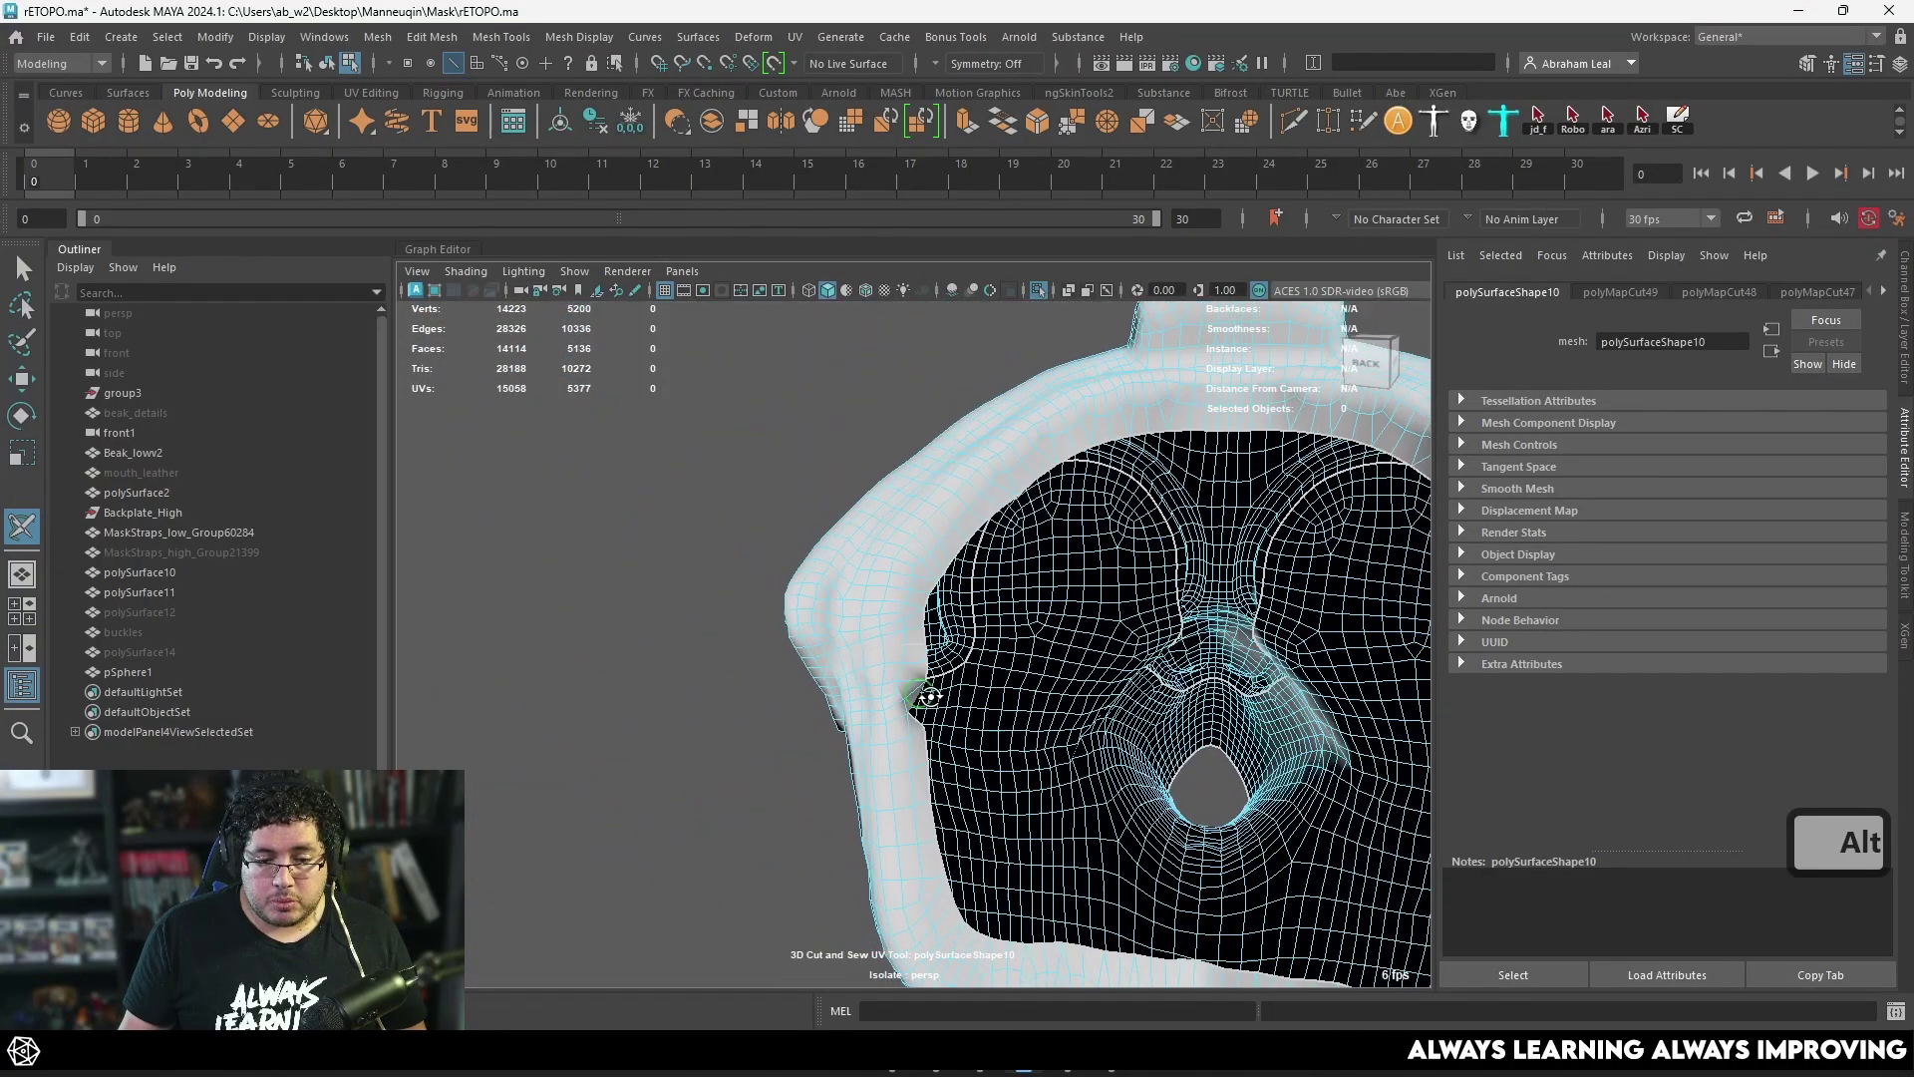
left_click_drag(918, 686, 1308, 700, "alt")
scroll(1098, 701, "down", 3)
scroll(1223, 671, "up", 5)
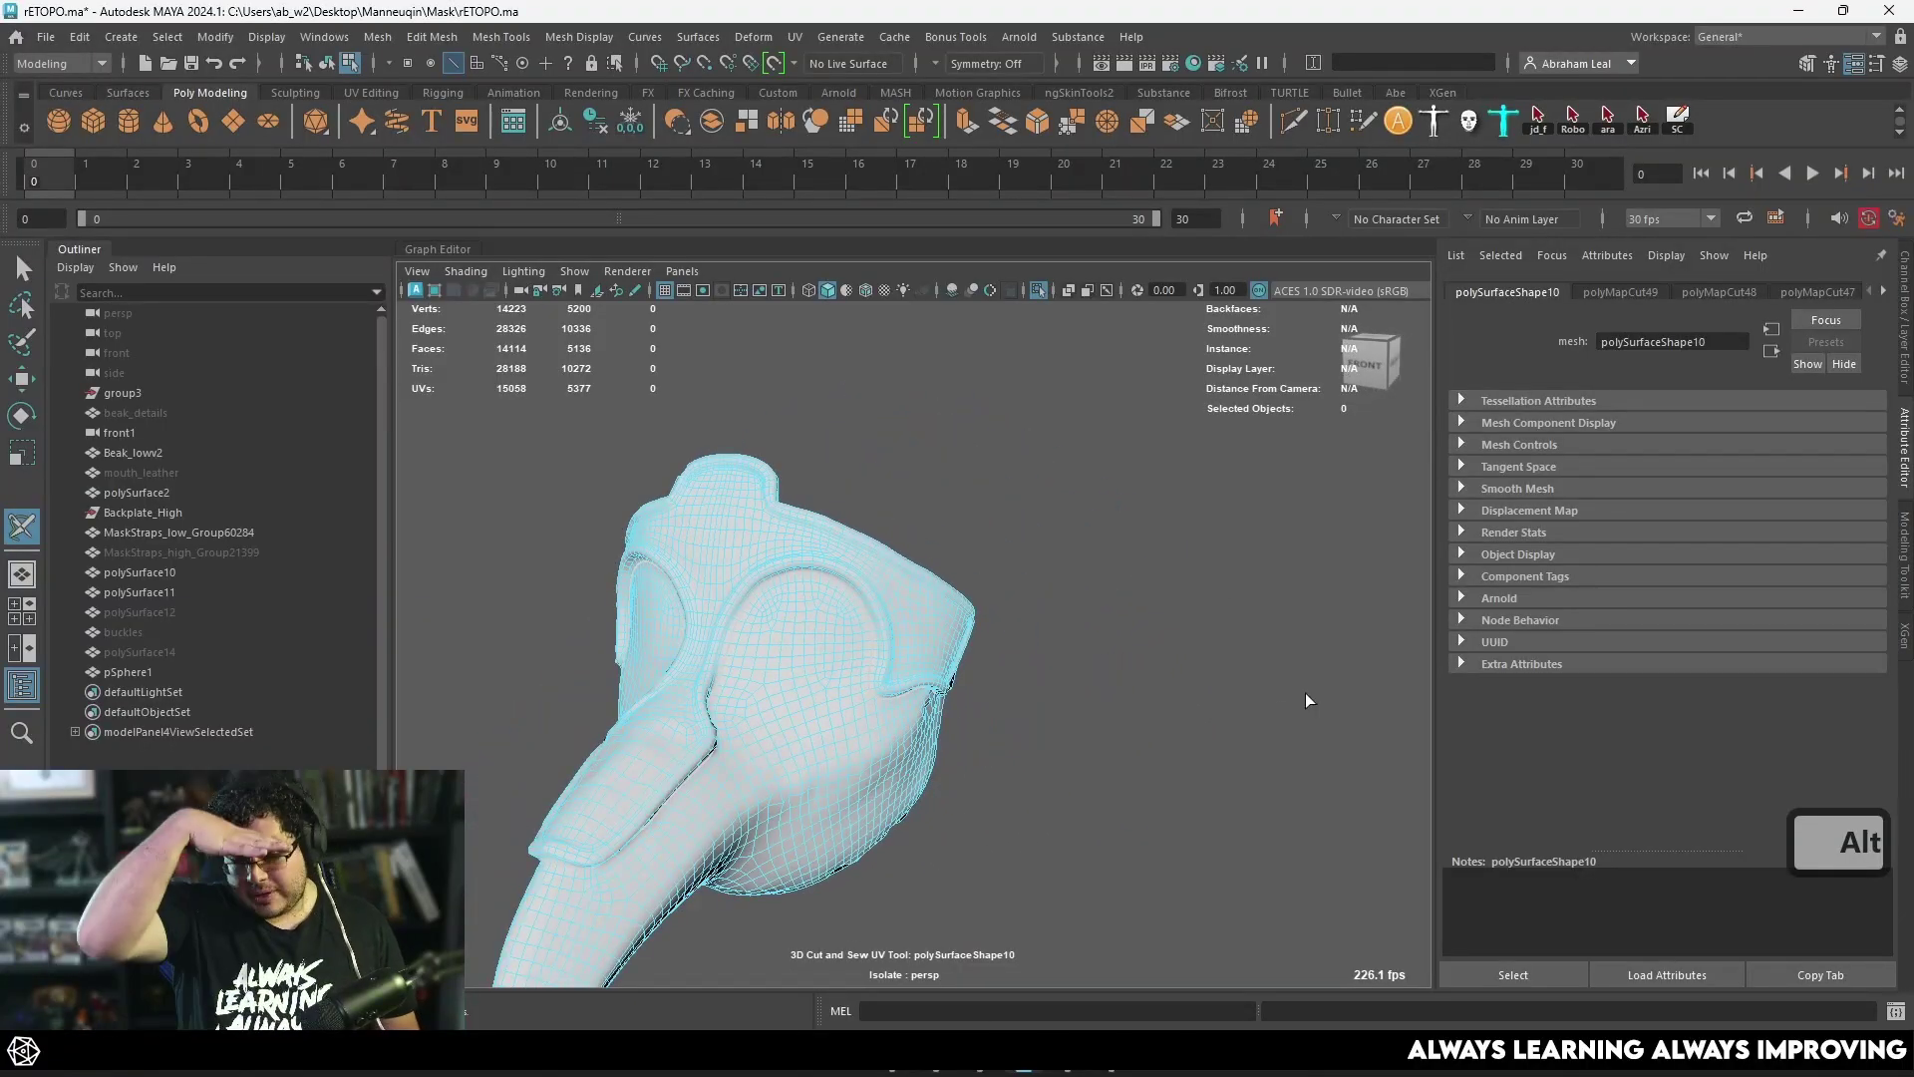
scroll(660, 725, "down", 5)
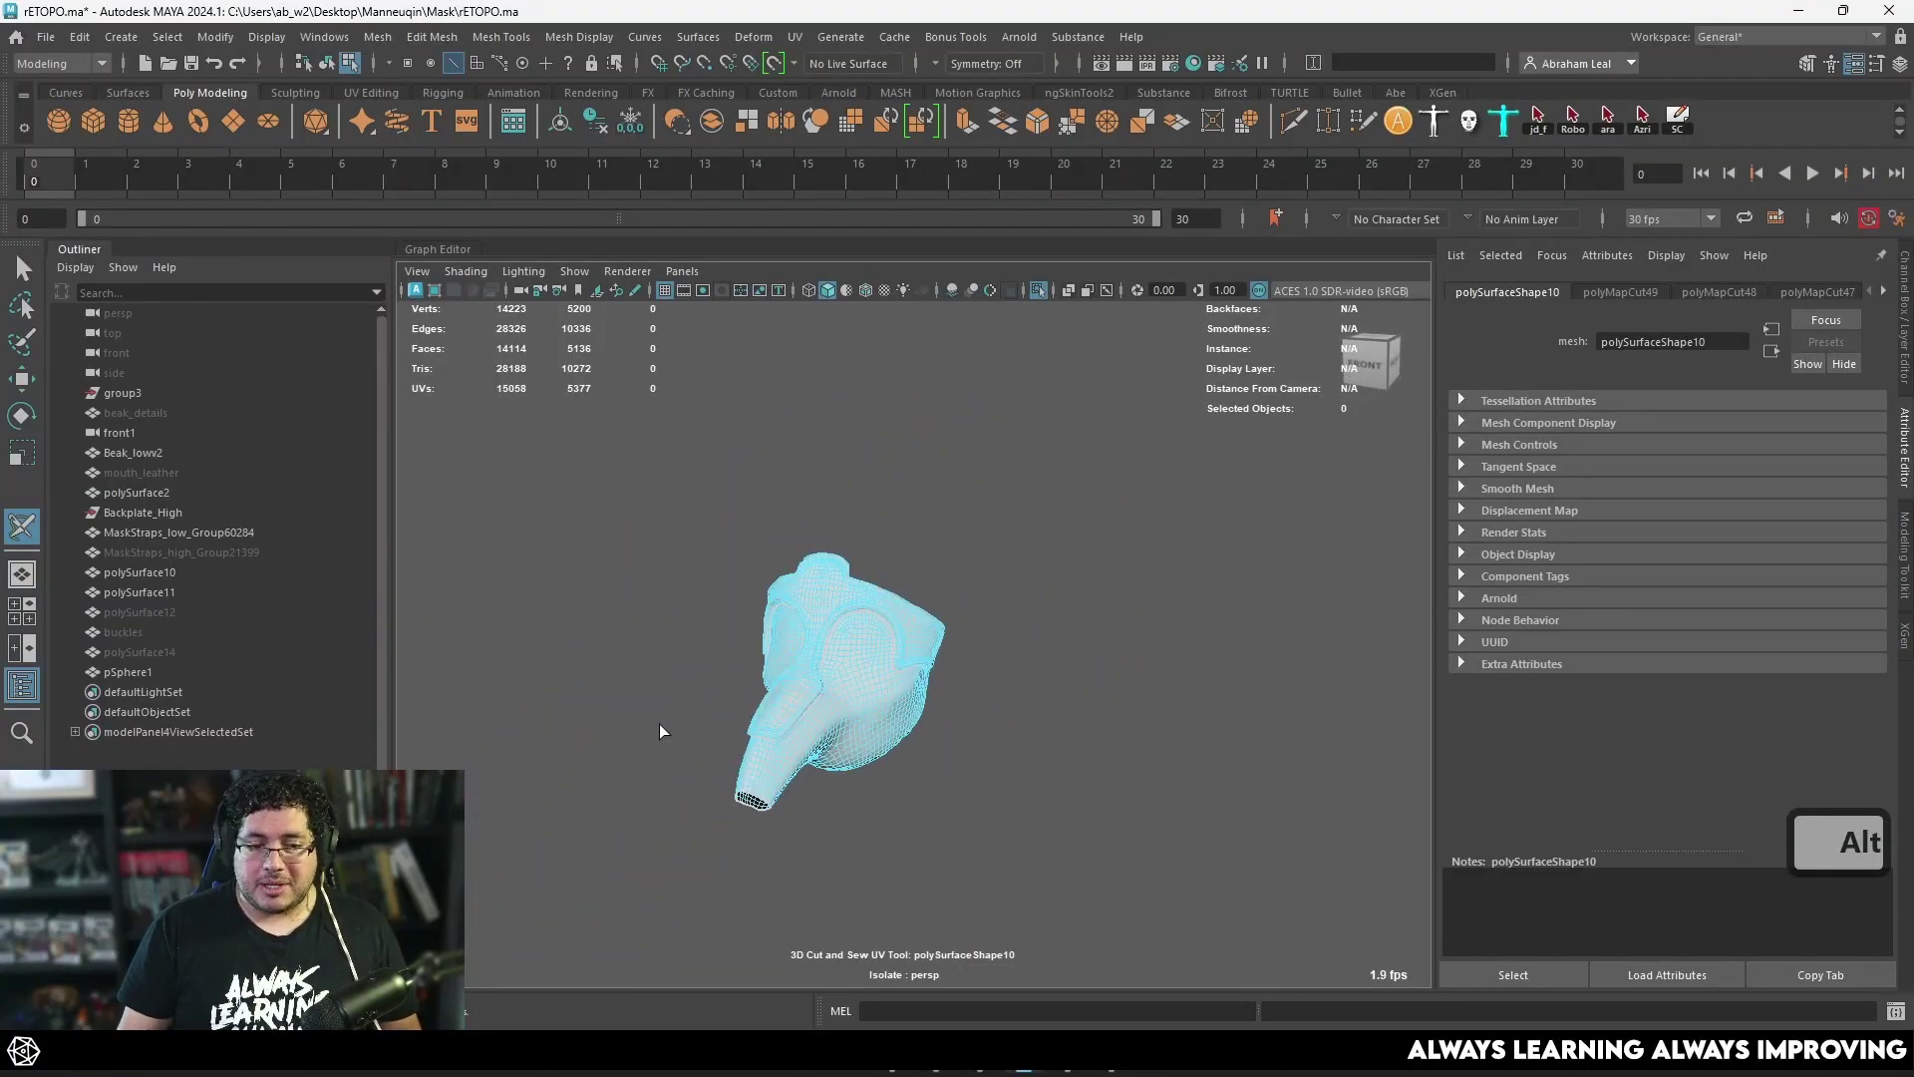
left_click_drag(660, 726, 918, 724, "alt")
scroll(927, 758, "up", 7)
scroll(843, 717, "up", 3)
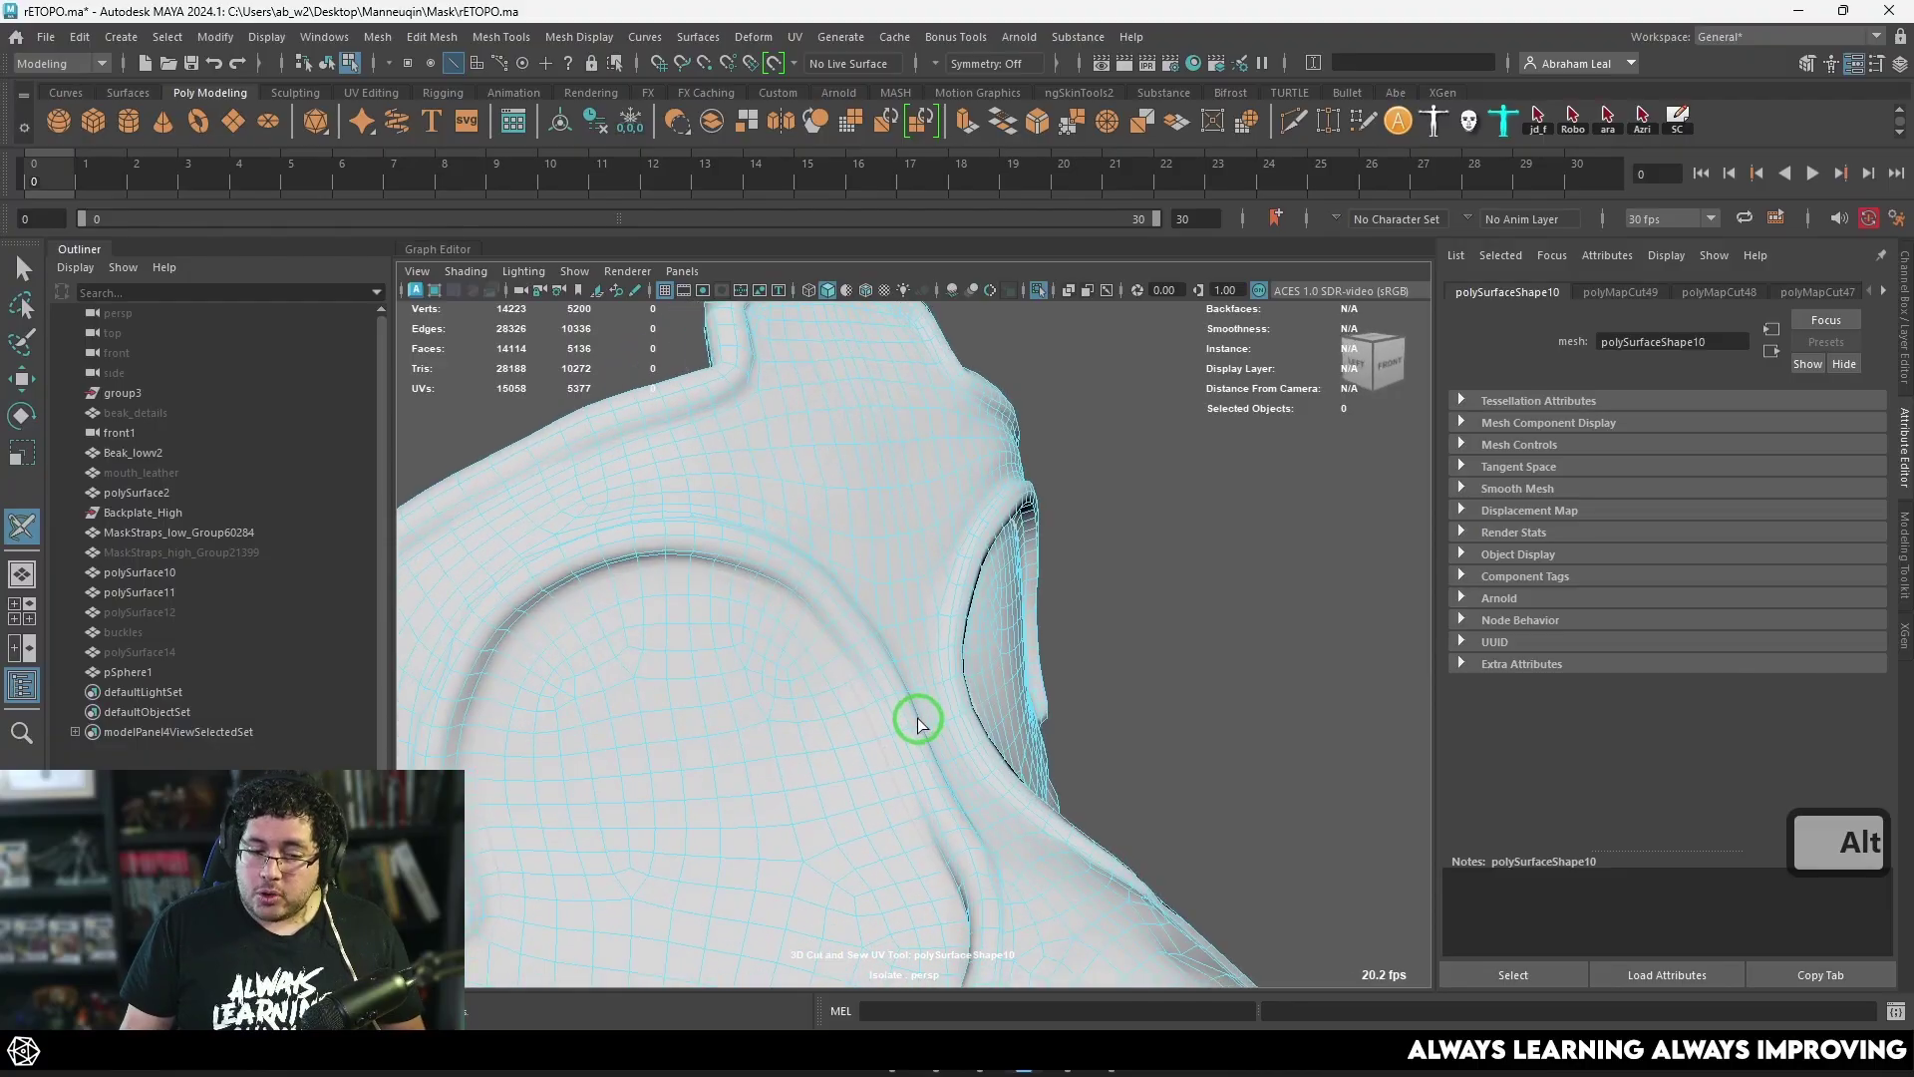
left_click_drag(906, 632, 947, 688, "alt")
middle_click_drag(947, 688, 868, 773, "alt")
left_click_drag(867, 774, 957, 749, "alt")
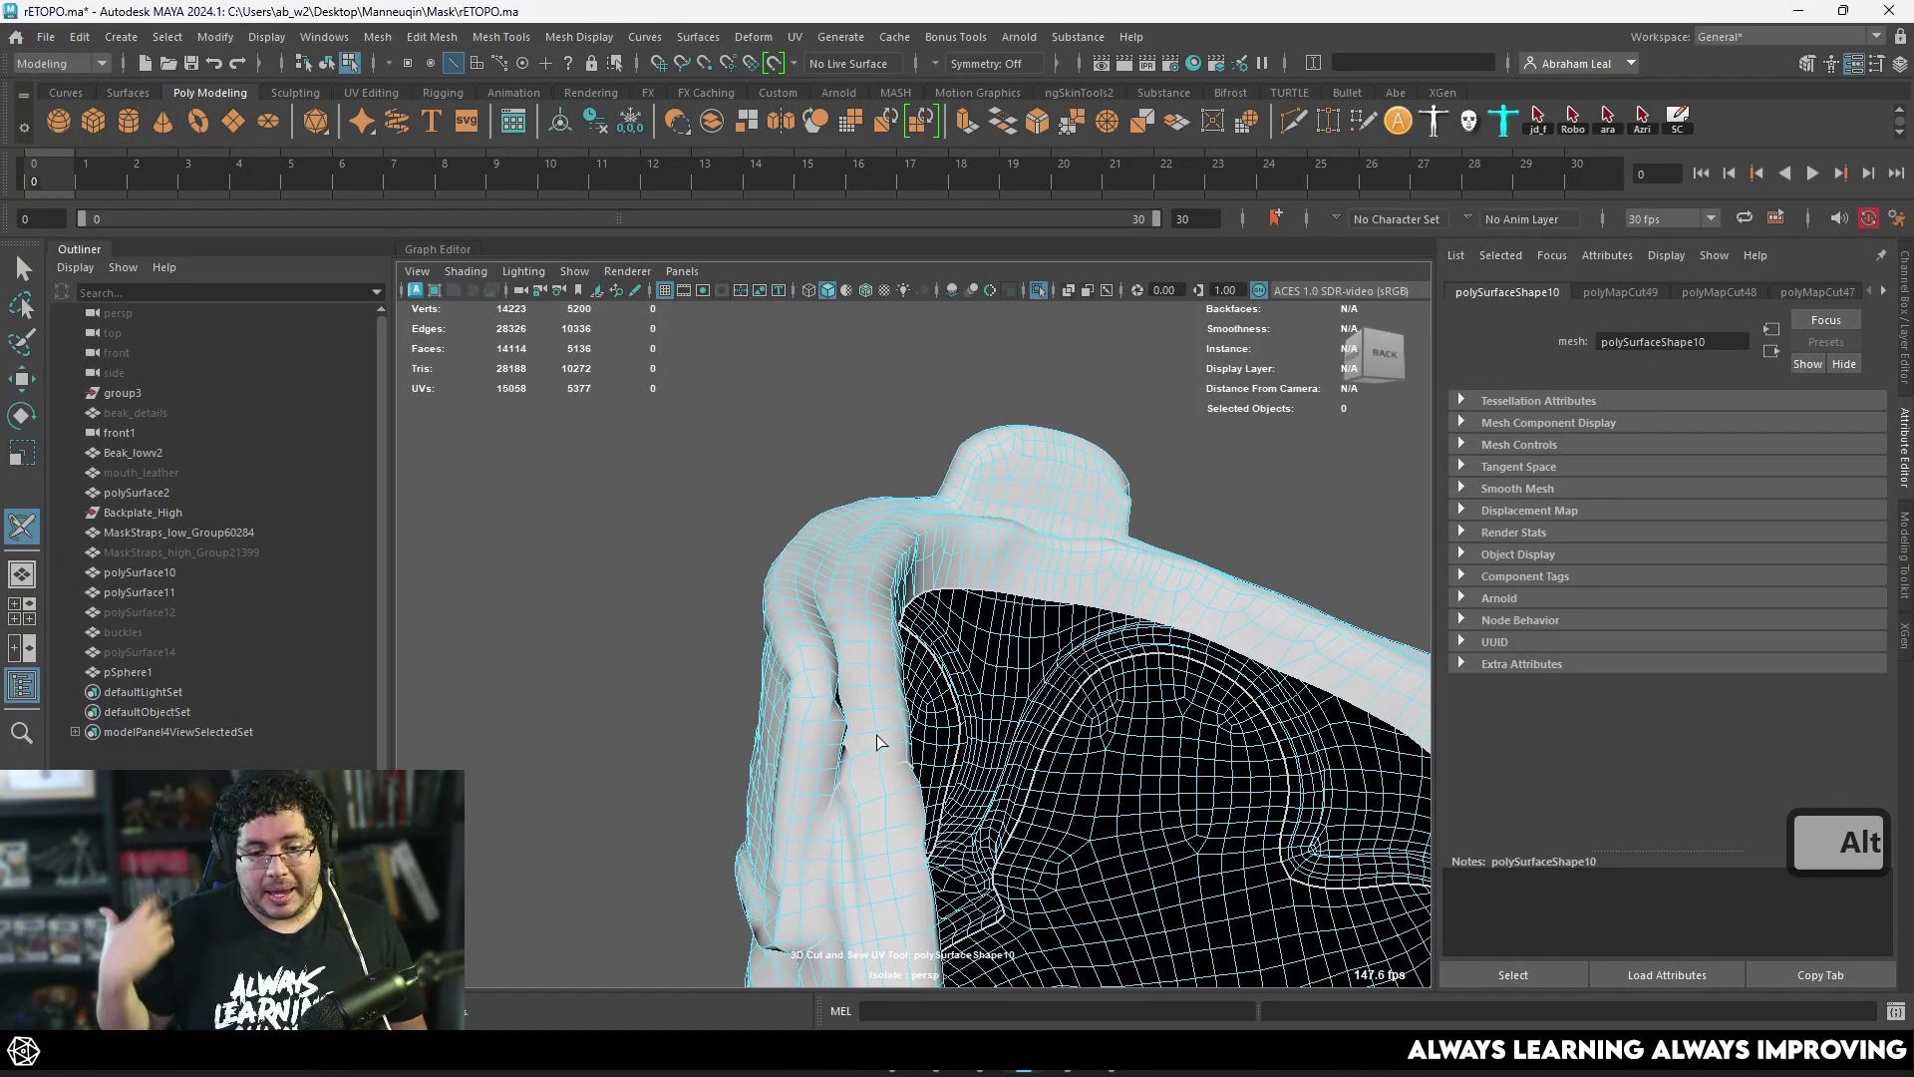
Step: Undo the stray edge cut and cut a seam loop along the back rim of the mask body
left_click_drag(877, 742, 1026, 548, "alt")
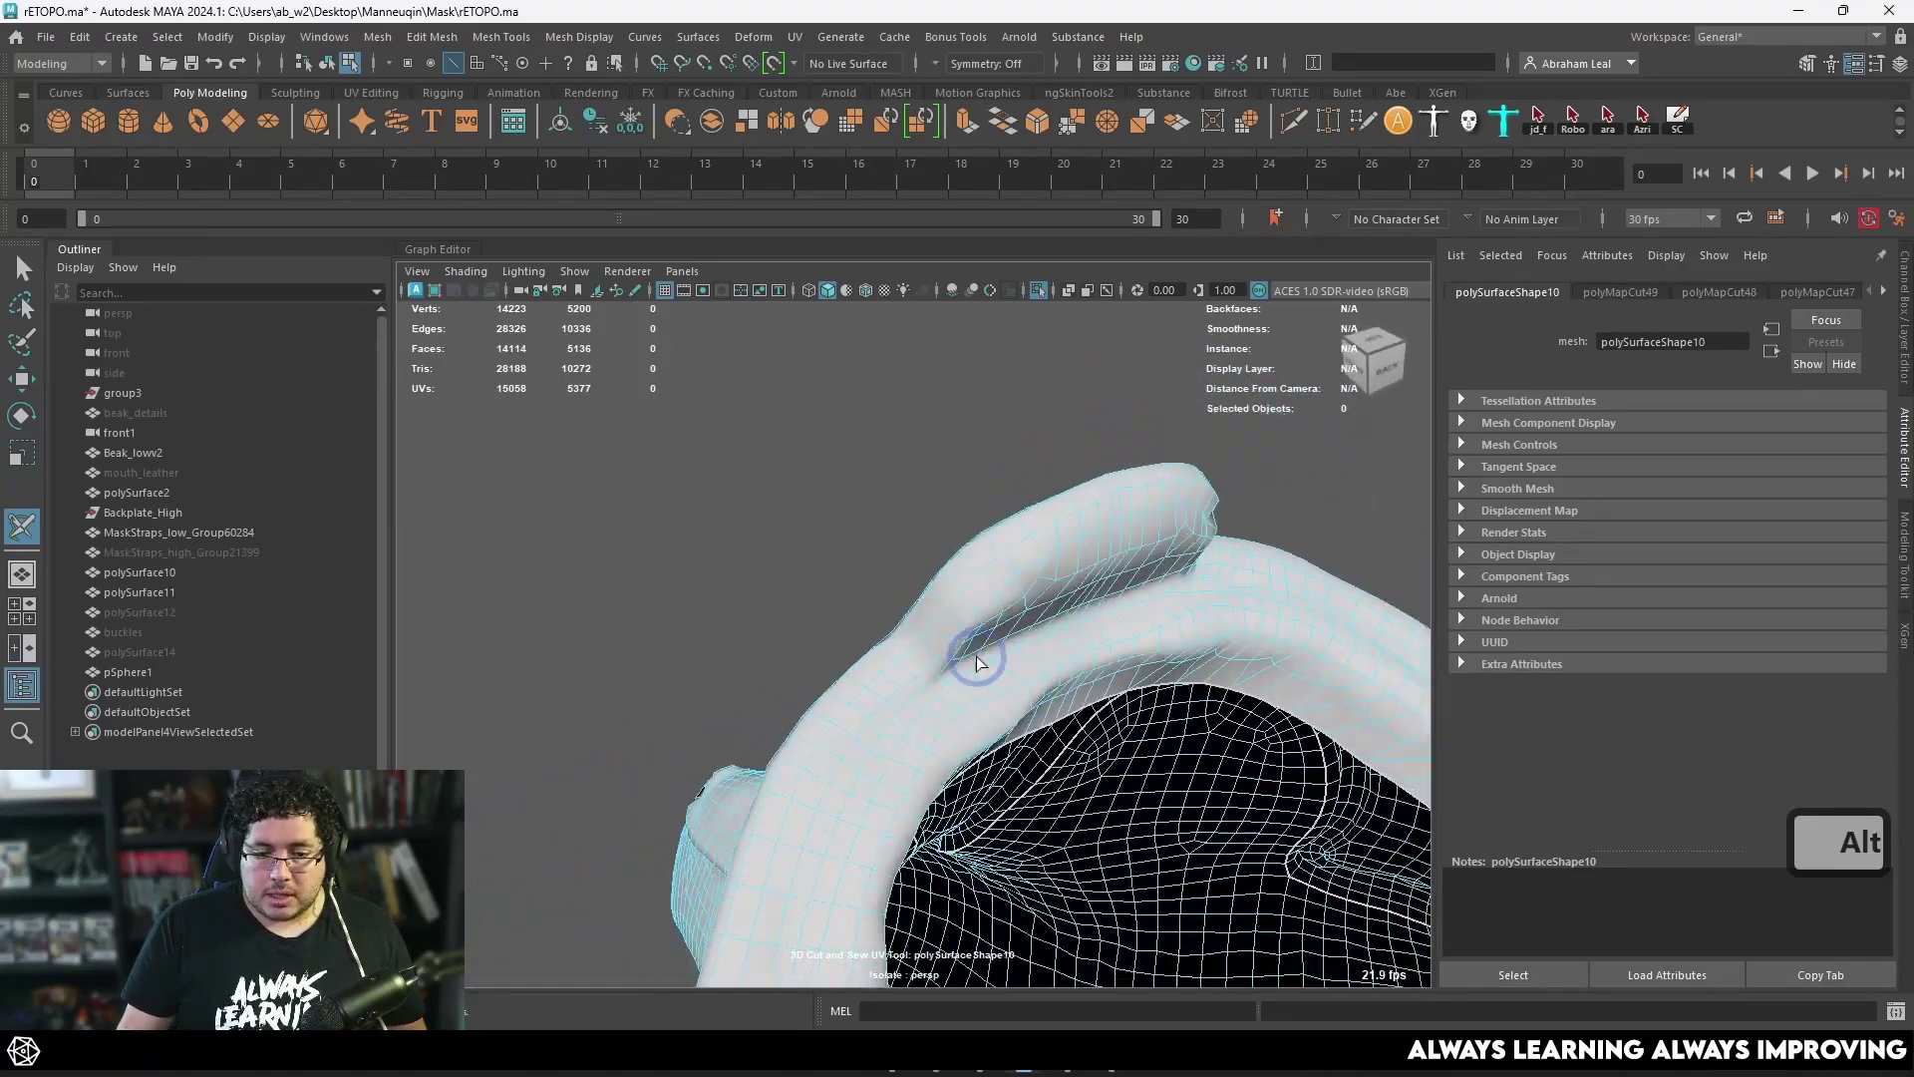
left_click_drag(977, 663, 1008, 731, "alt")
key("ctrl+z")
double_click(870, 700)
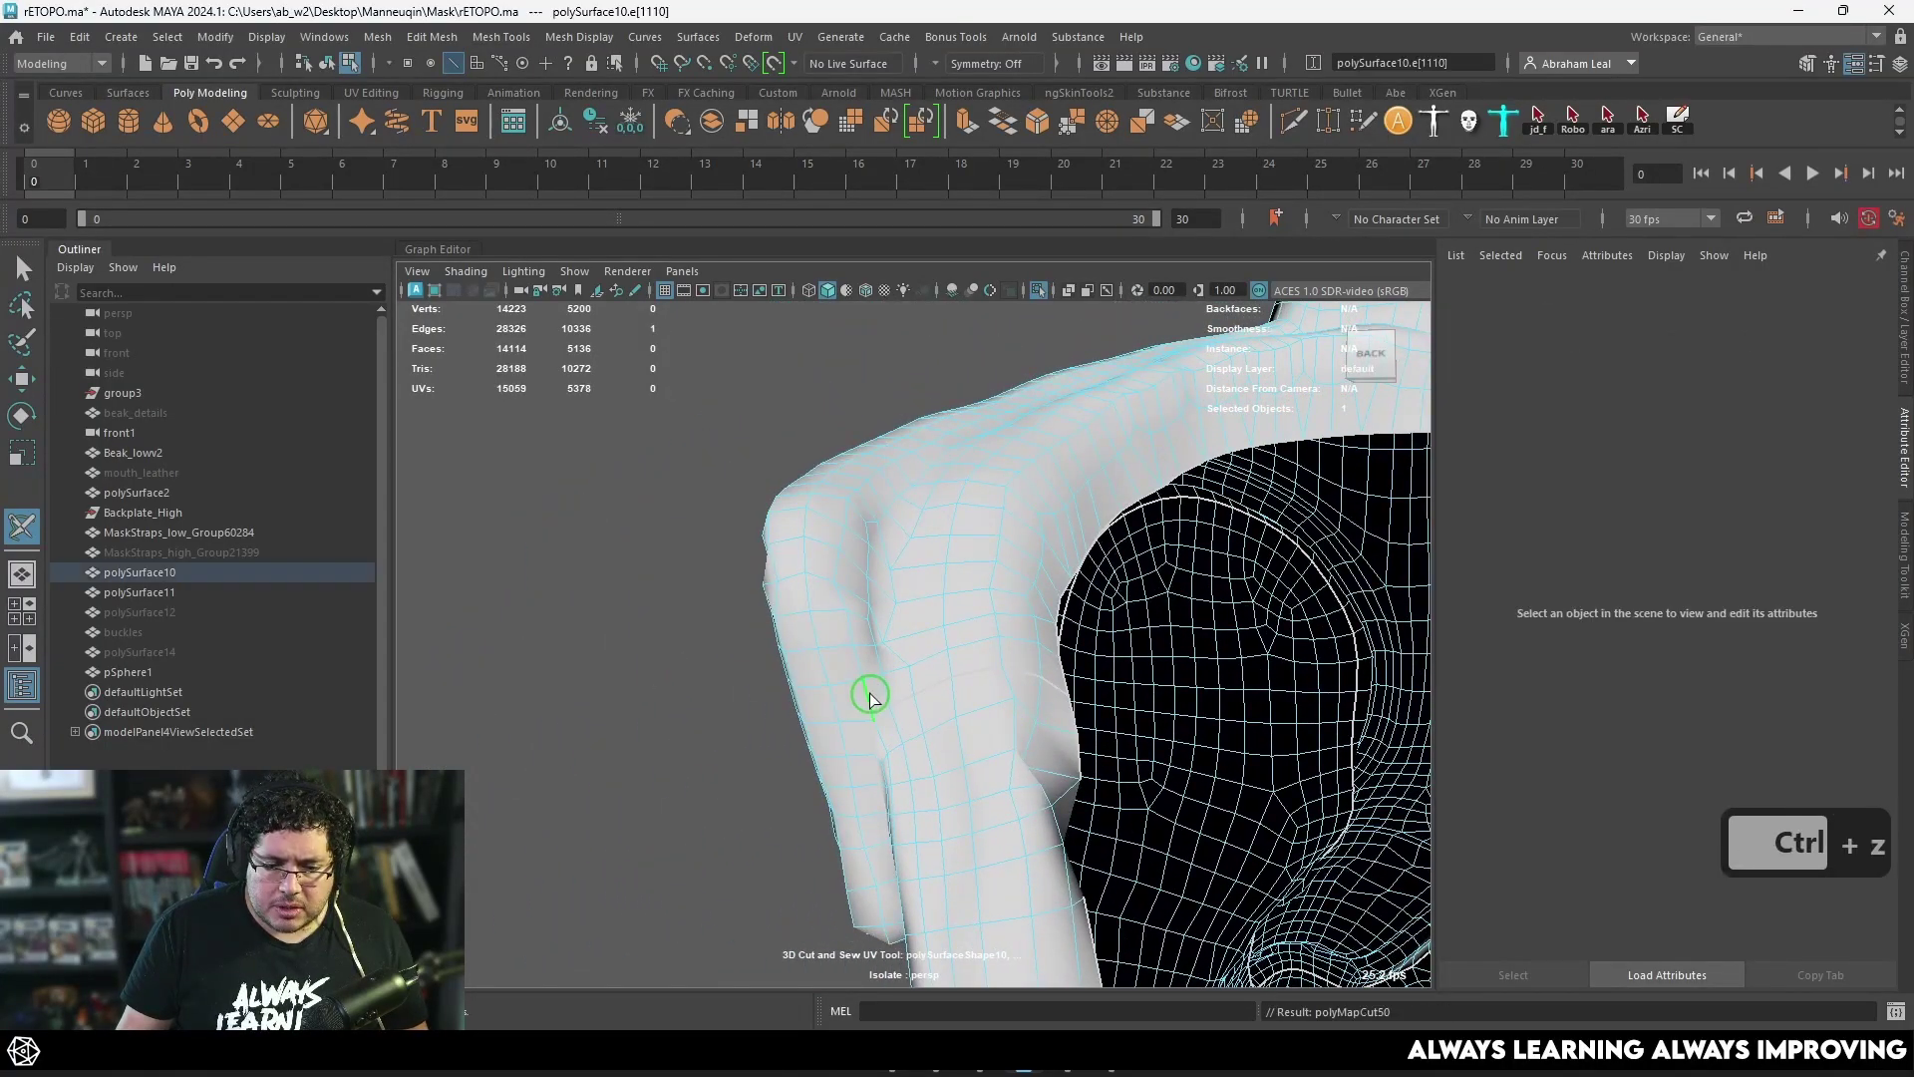
left_click_drag(871, 698, 945, 727, "alt")
middle_click_drag(945, 728, 760, 861, "alt")
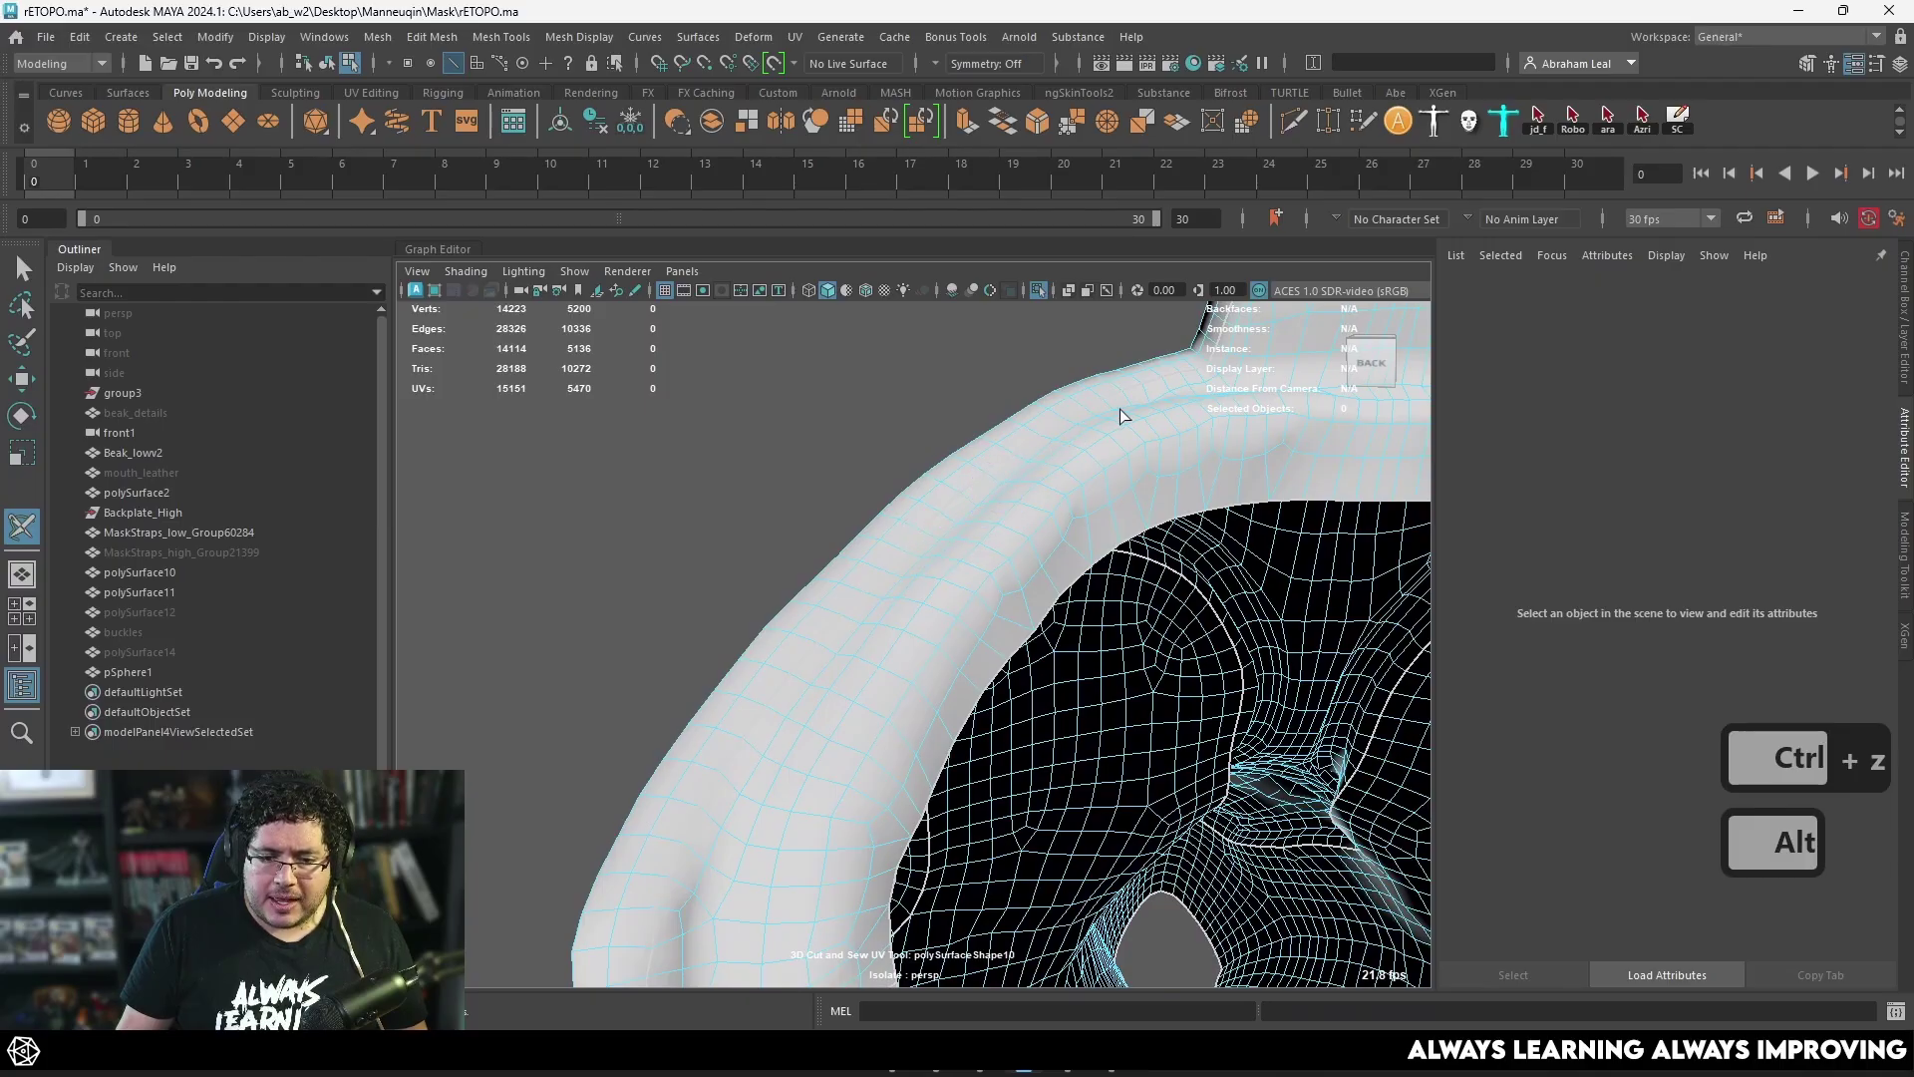
left_click_drag(1122, 416, 944, 481, "alt")
left_click_drag(1216, 471, 1047, 699, "alt")
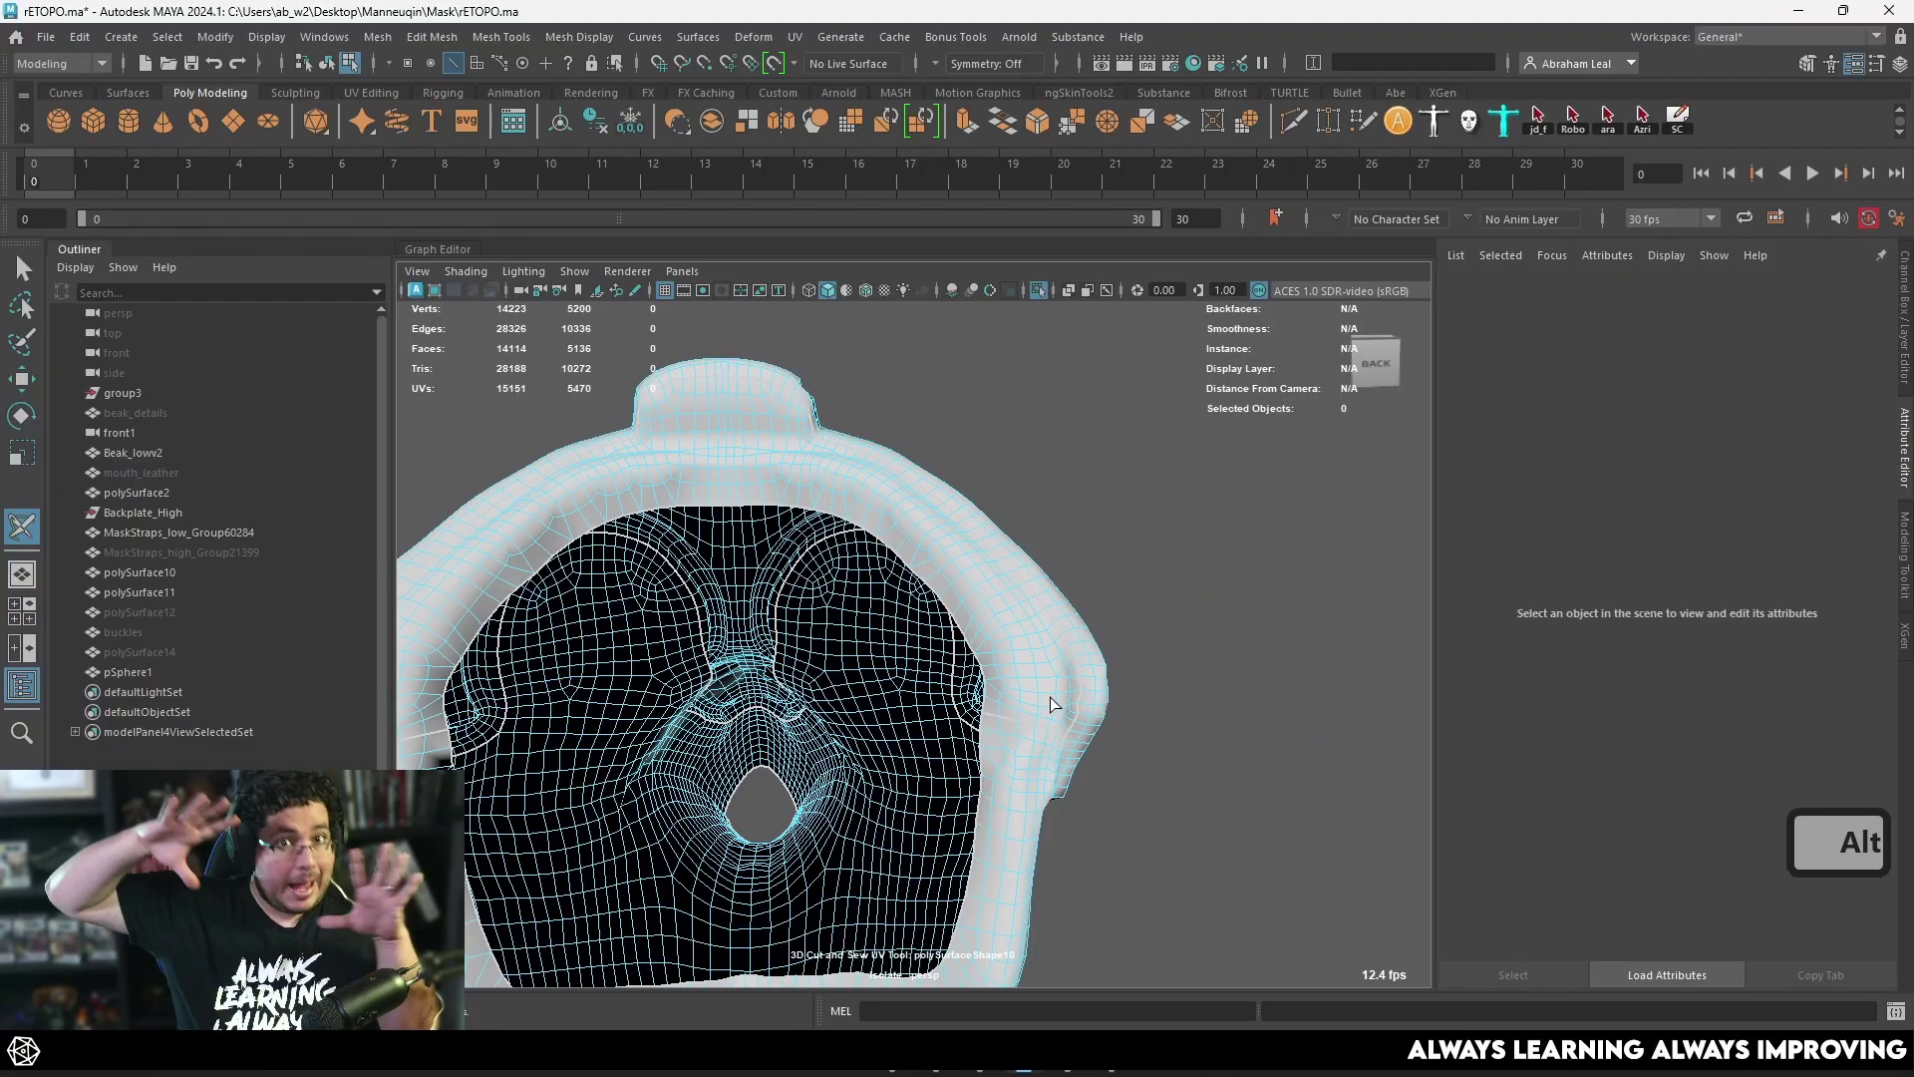
Step: Try cutting a seam across the raised border between the eye sockets
right_click_drag(1050, 698, 822, 725, "alt")
left_click_drag(822, 725, 1172, 711, "alt")
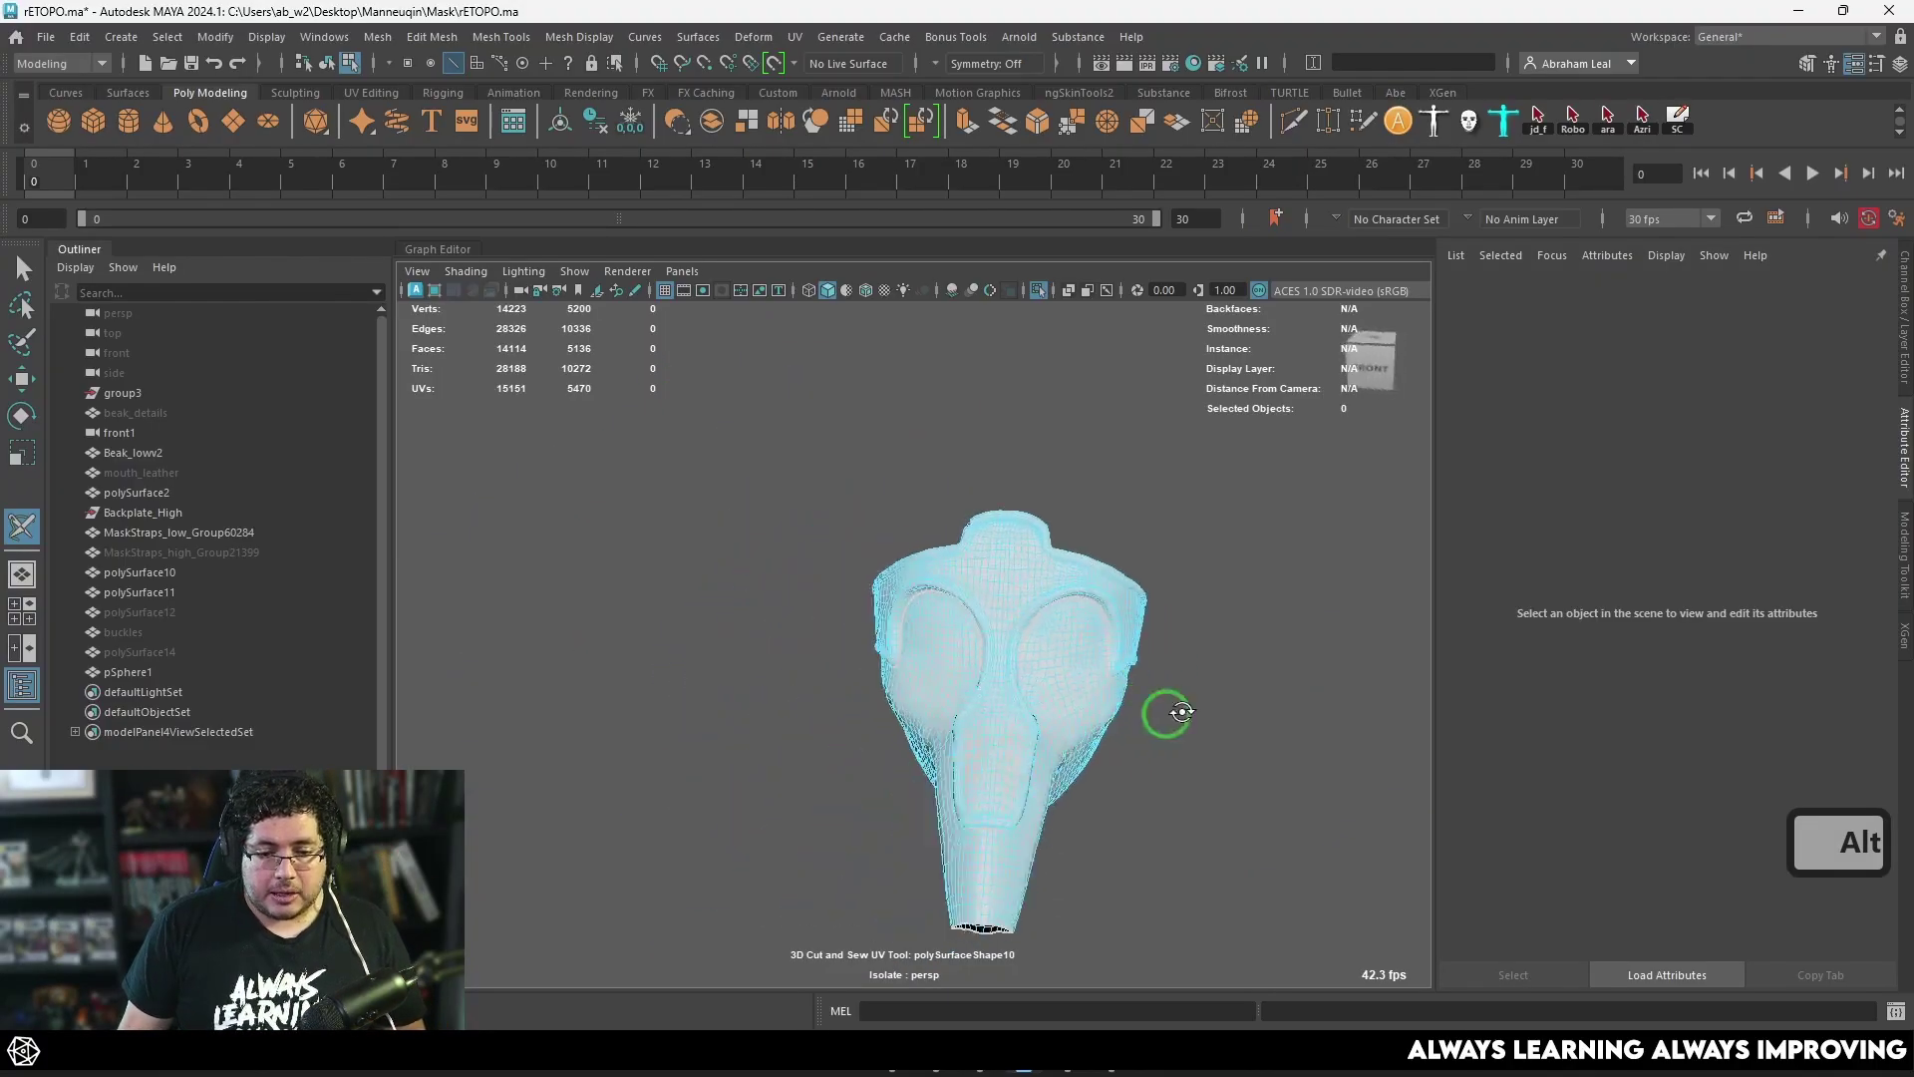
mouse_move(1173, 710)
right_mouse_down("alt")
mouse_move(1127, 720)
mouse_move(1156, 682)
right_mouse_up("alt")
left_click_drag(1156, 683, 1218, 688, "alt")
middle_click_drag(1218, 688, 1089, 693, "alt")
left_click_drag(1007, 678, 957, 654, "alt")
right_click_drag(957, 653, 1047, 699, "alt")
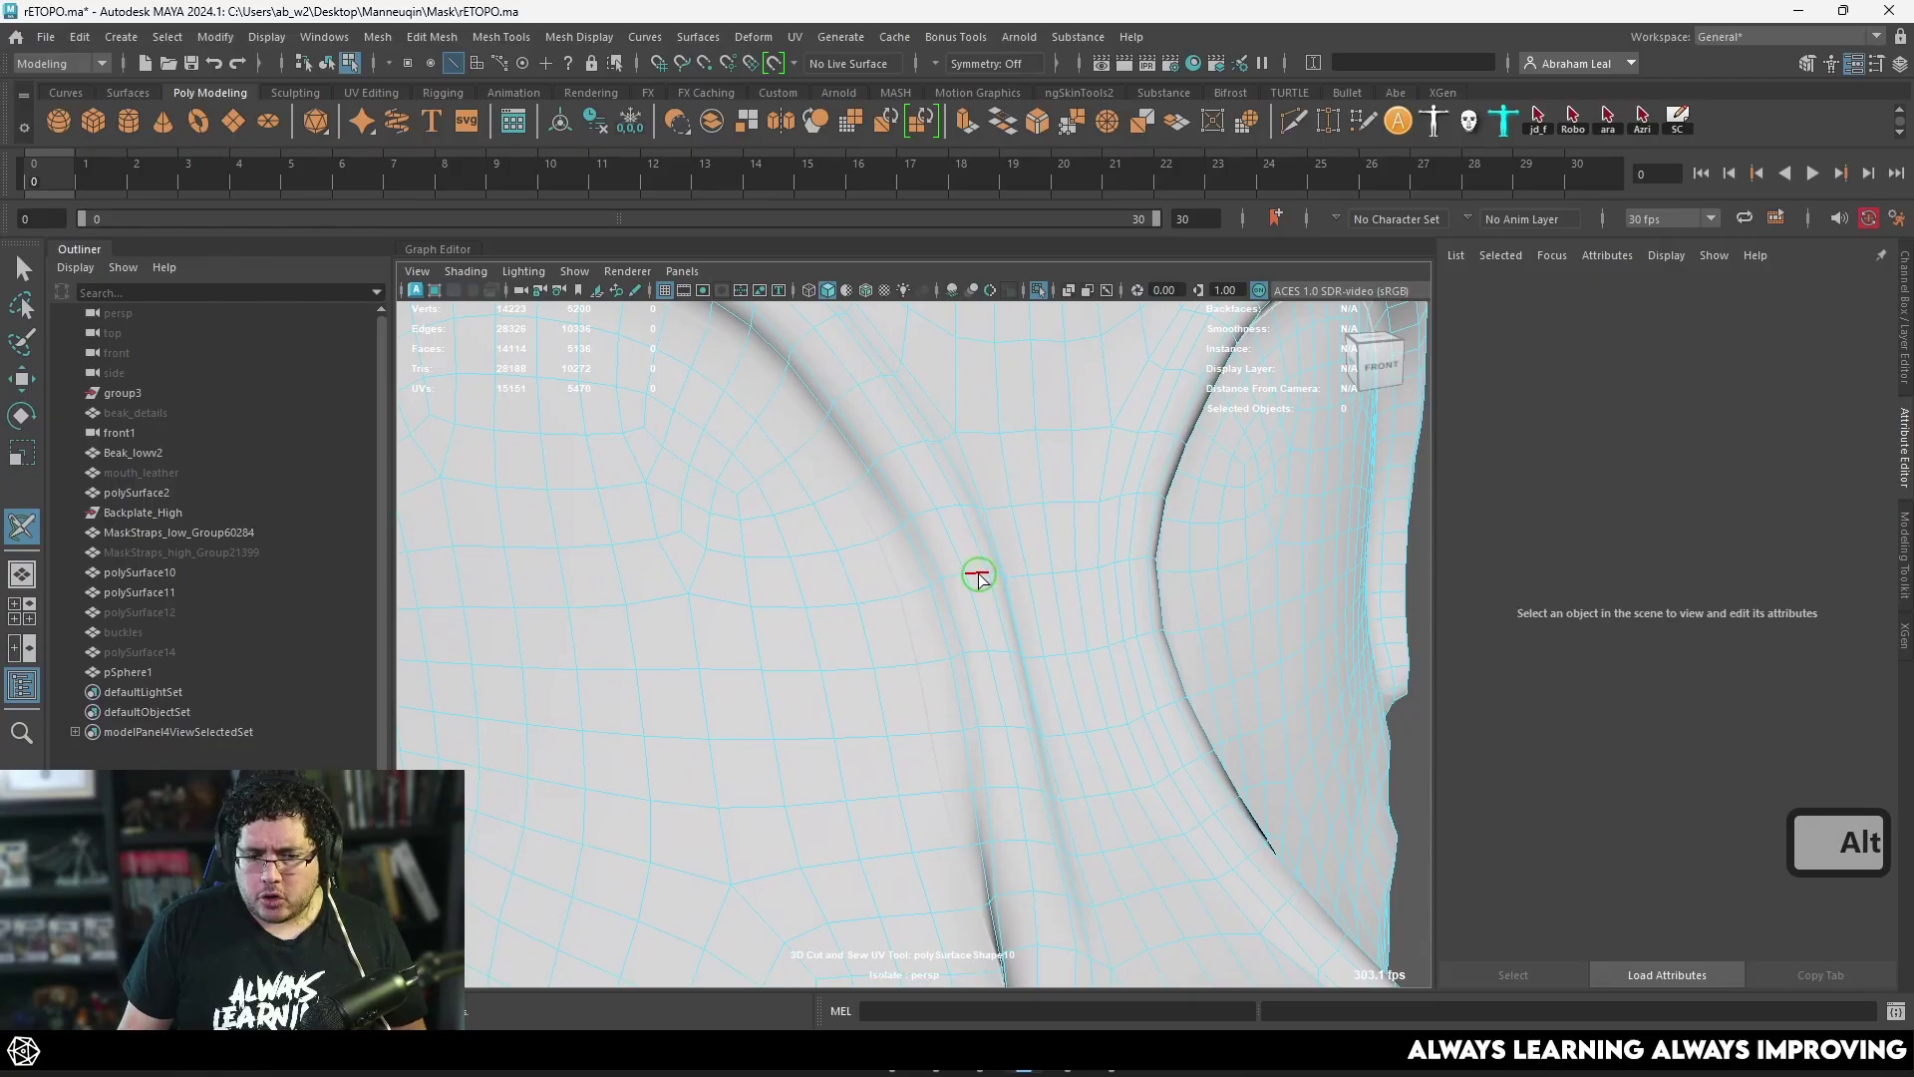
double_click(978, 574)
right_click_drag(977, 575, 1067, 620, "alt")
mouse_move(1068, 620)
left_mouse_down("alt")
mouse_move(1030, 599)
mouse_move(1076, 602)
left_mouse_up("alt")
right_click_drag(1076, 602, 745, 530, "alt")
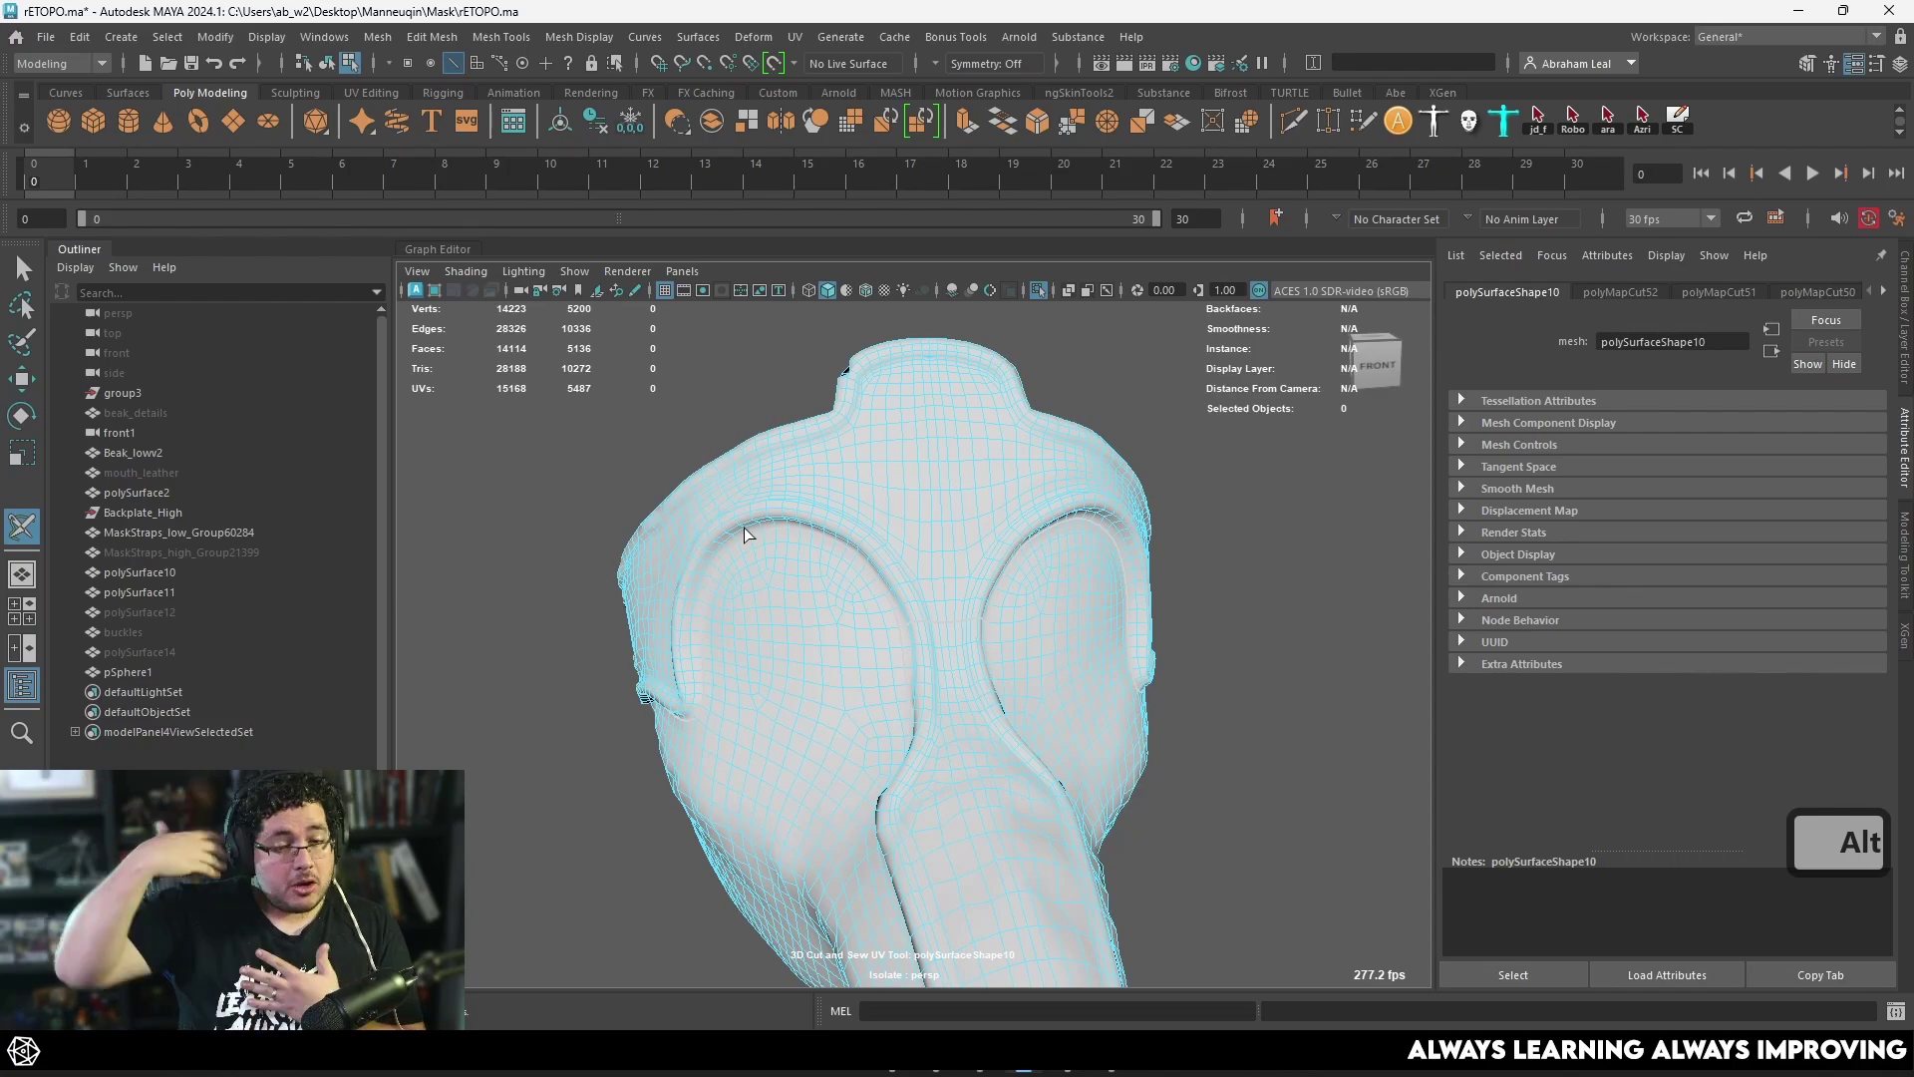
key("ctrl+z")
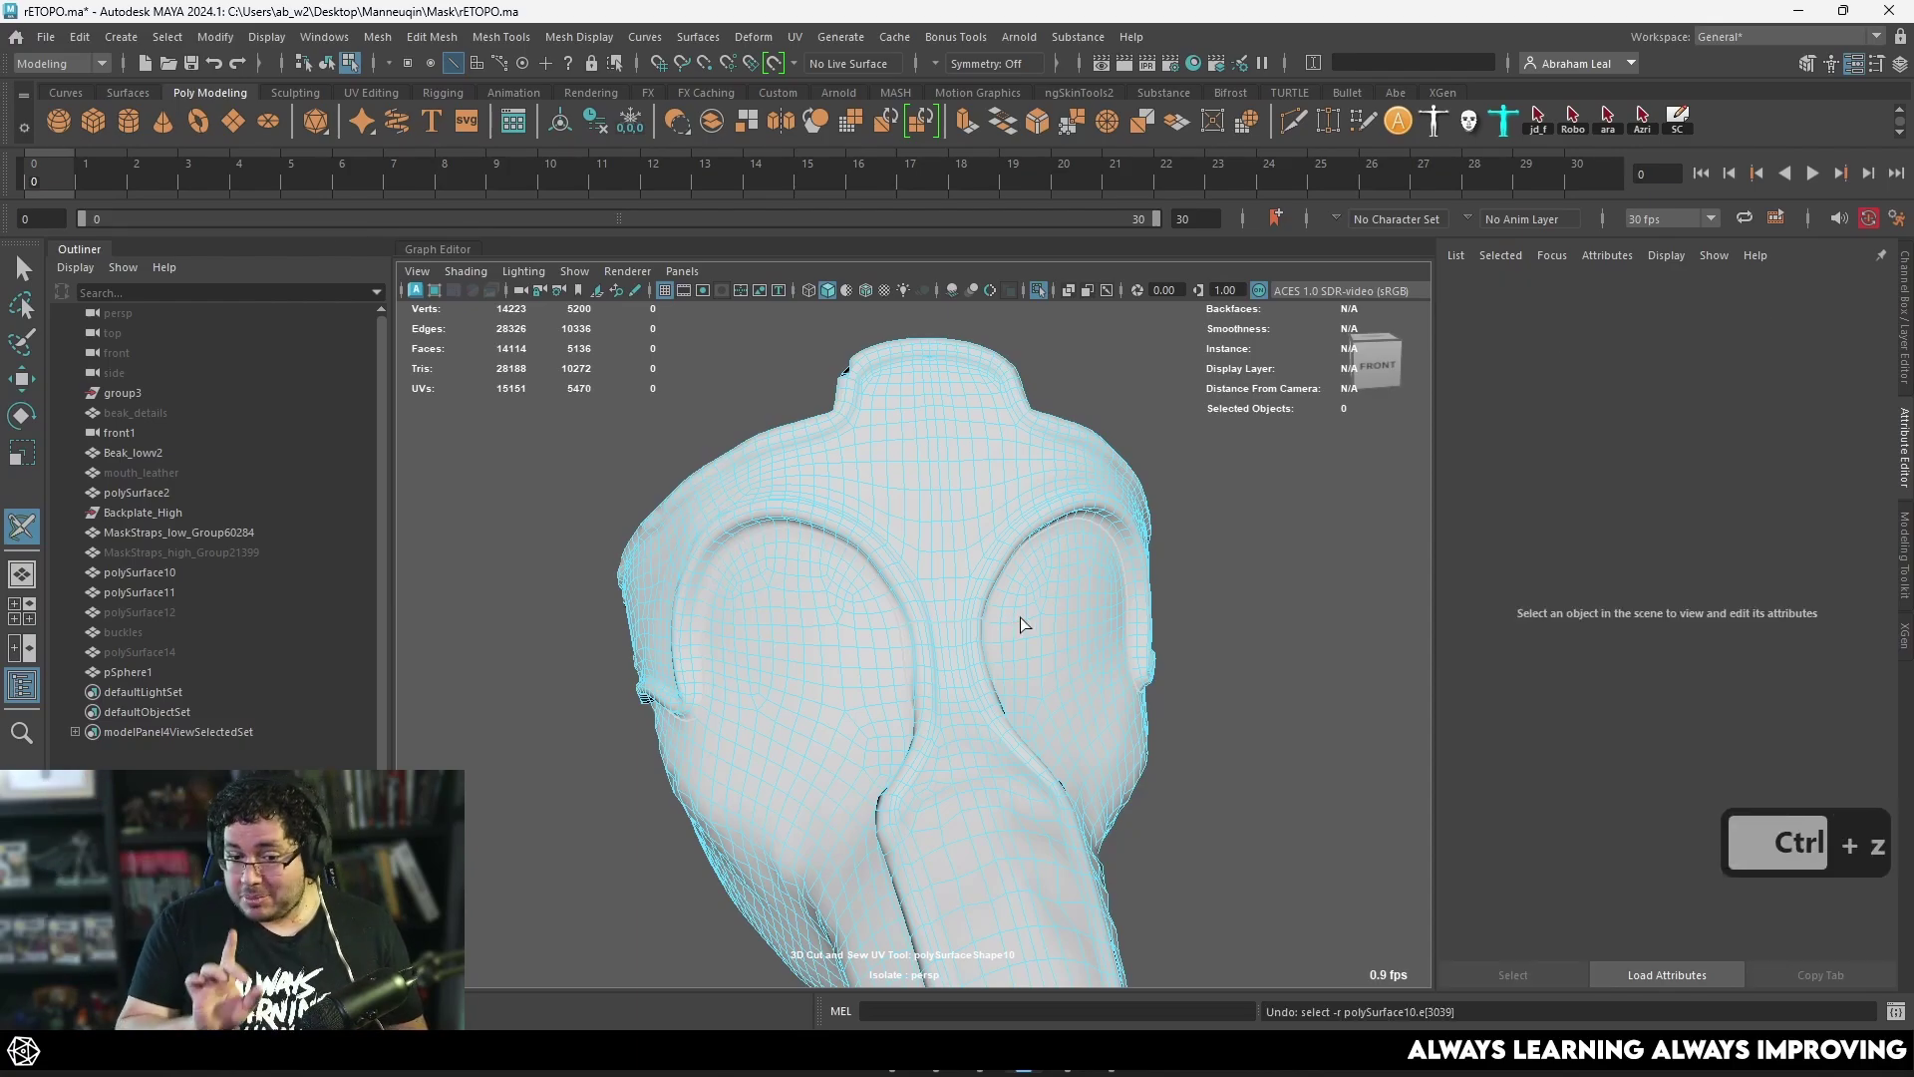
Step: Cut a seam along the centre of the snout's underside, from the front opening to the back rim
left_click_drag(1034, 628, 983, 595, "alt")
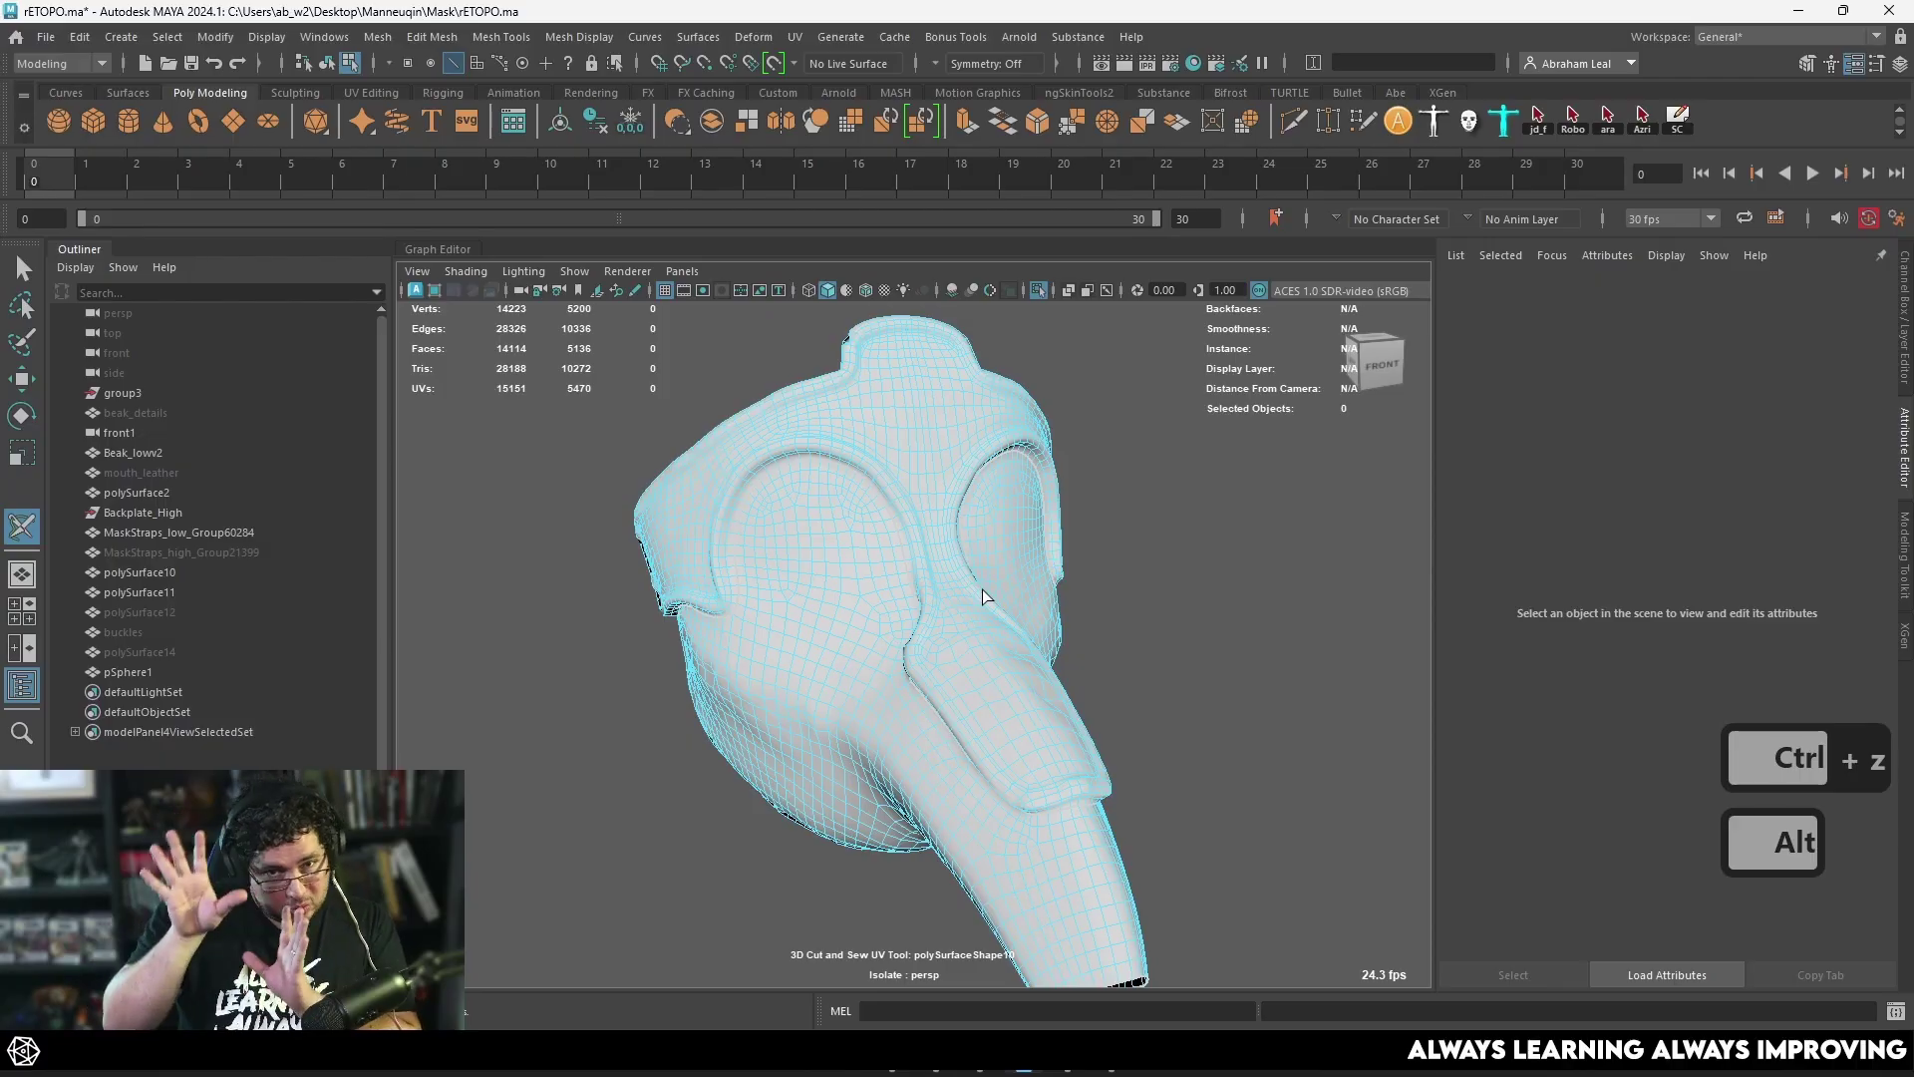
left_click_drag(1008, 705, 1016, 496, "alt")
right_click_drag(1017, 497, 959, 494, "alt")
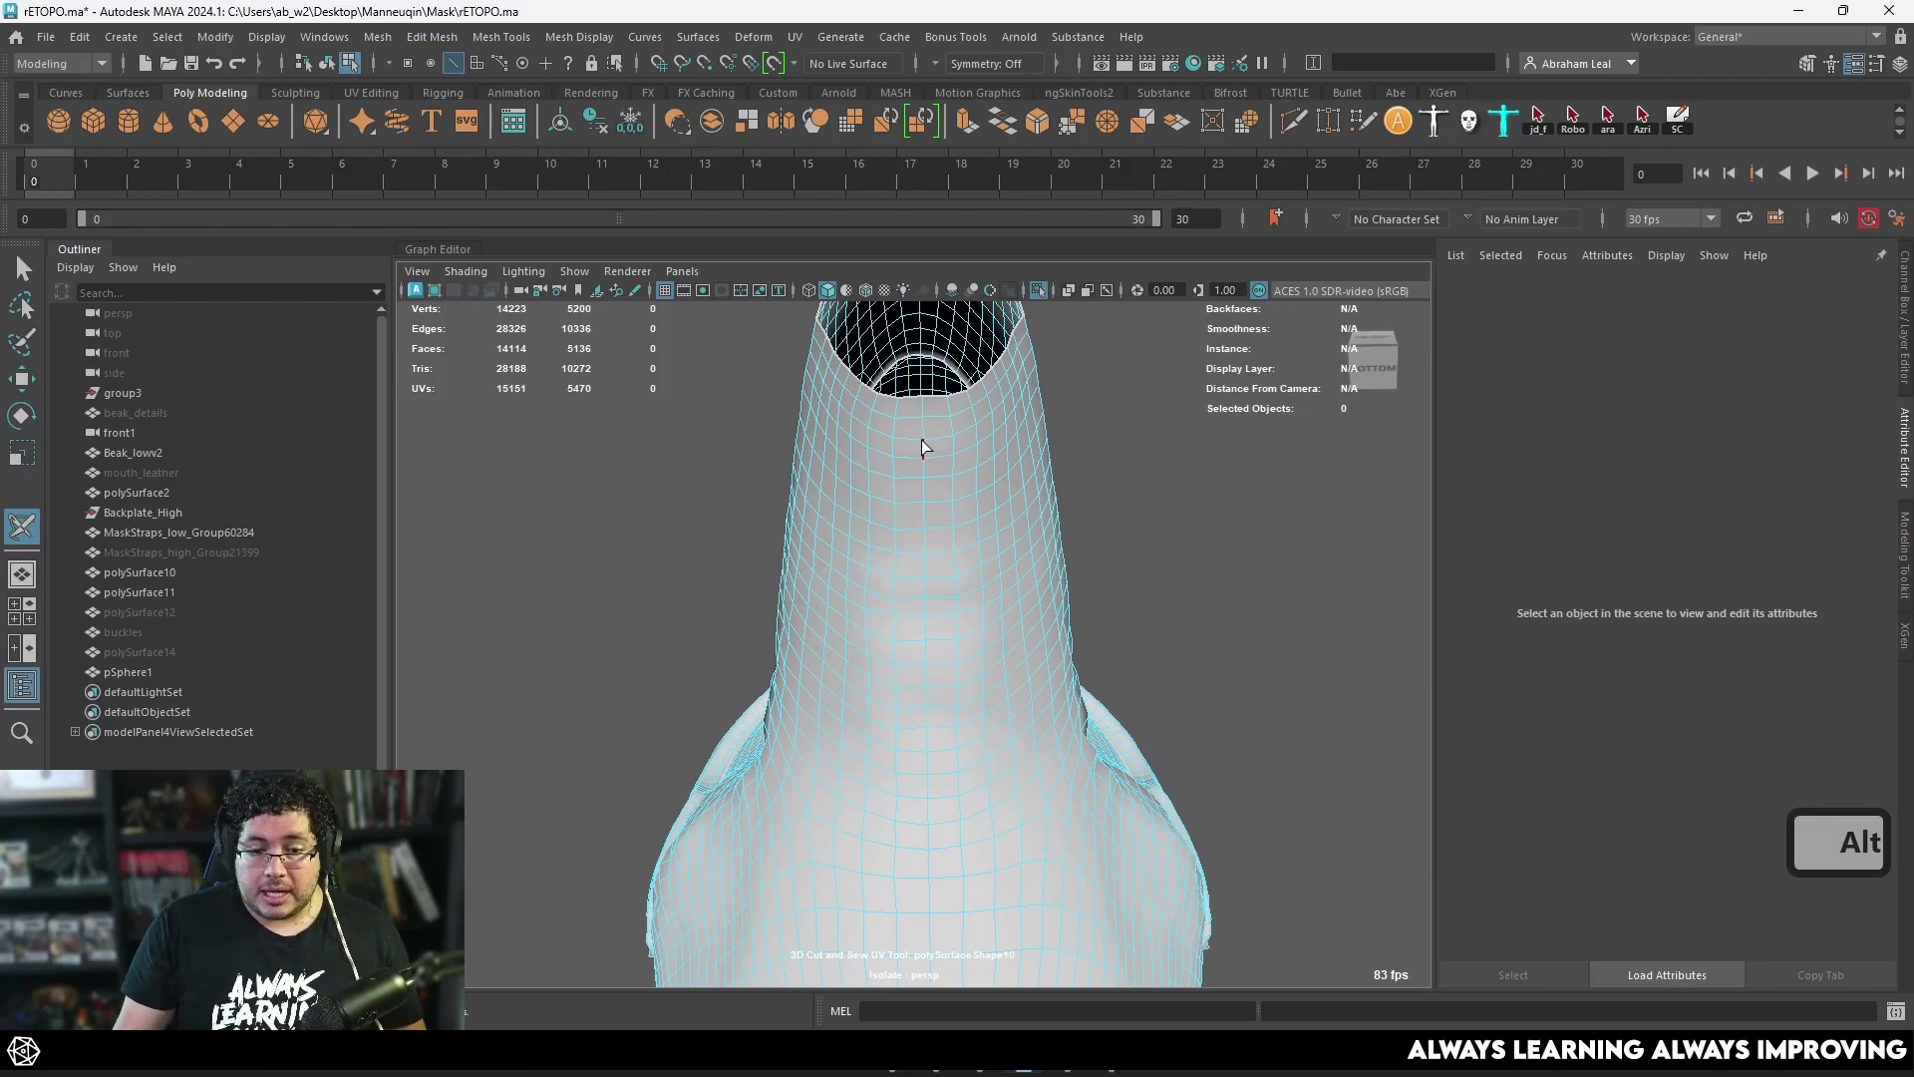
left_click_drag(921, 440, 842, 654, "alt")
right_click_drag(841, 654, 717, 709, "alt")
left_click_drag(718, 709, 778, 688, "alt")
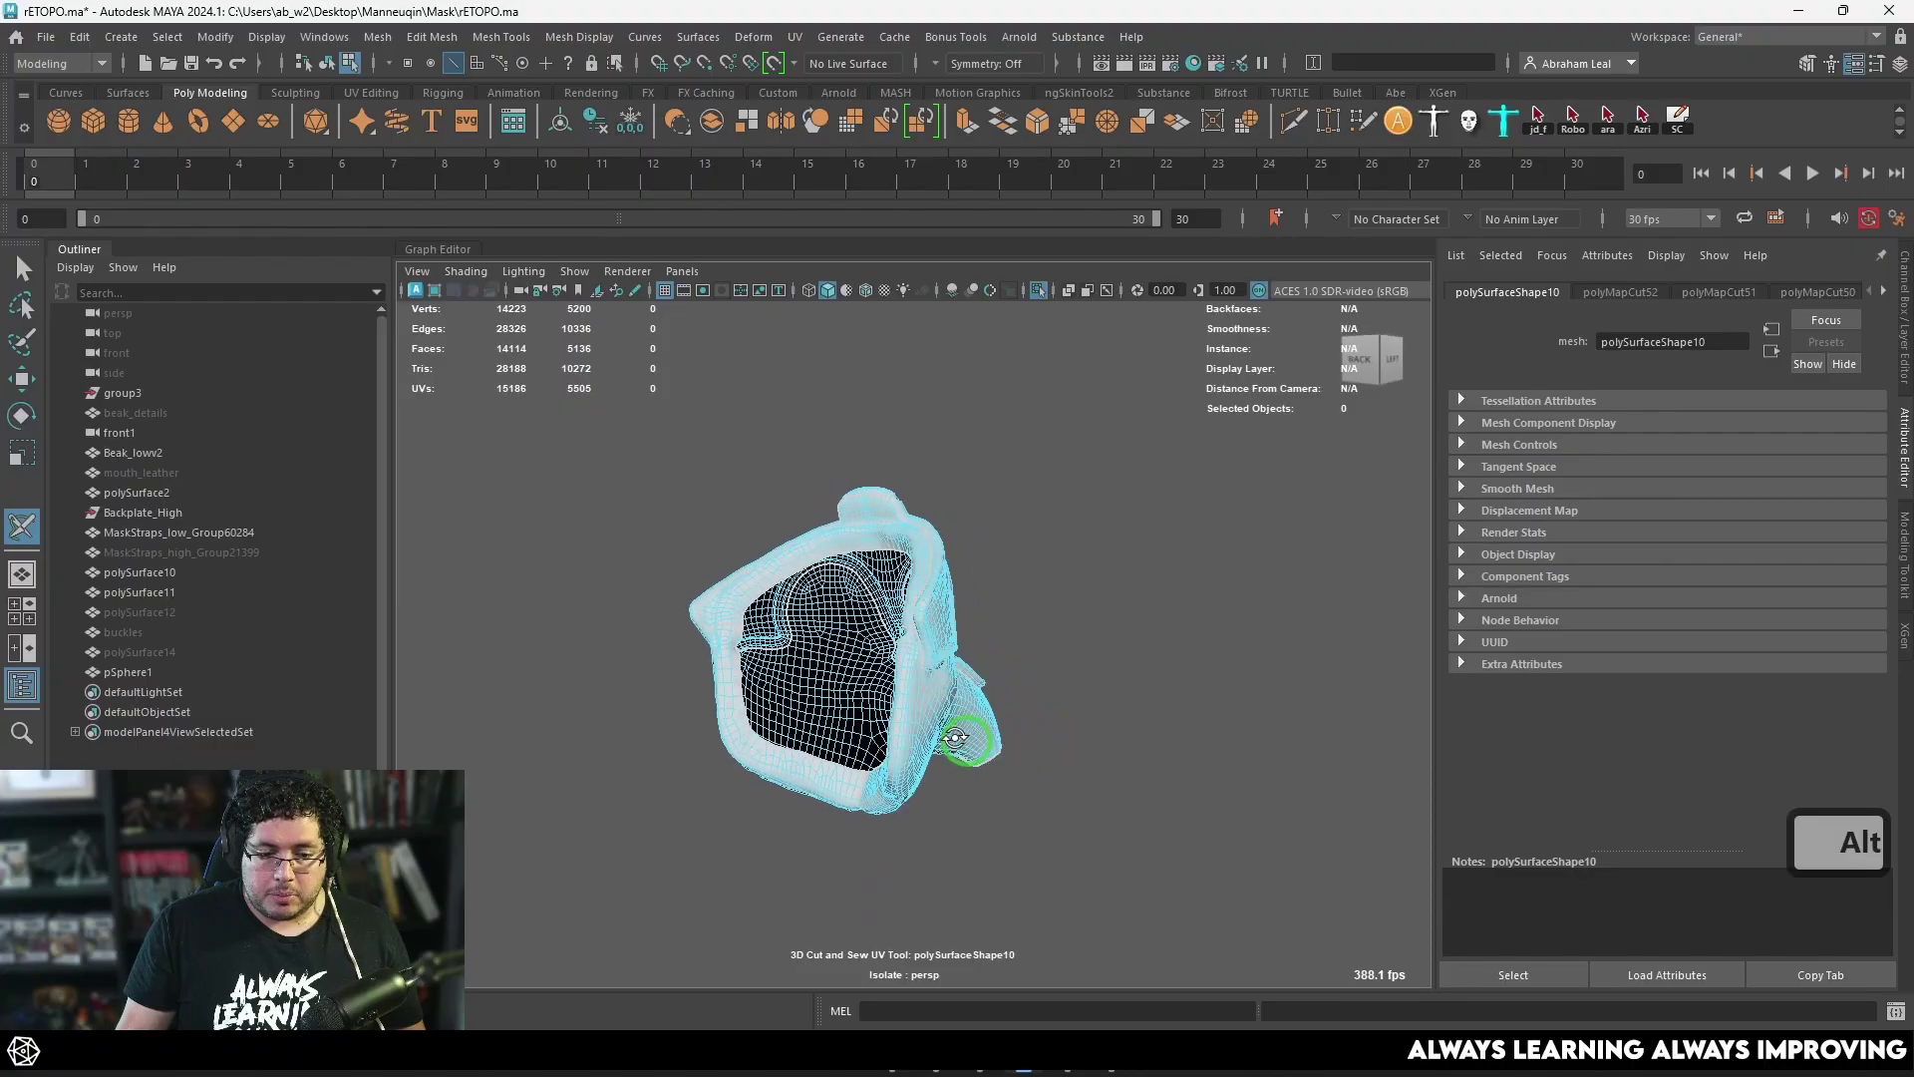
Step: Leave the cutting tool, select the mask body and open the UV Editor
right_click_drag(777, 688, 872, 678, "alt")
key("q")
left_click(870, 496)
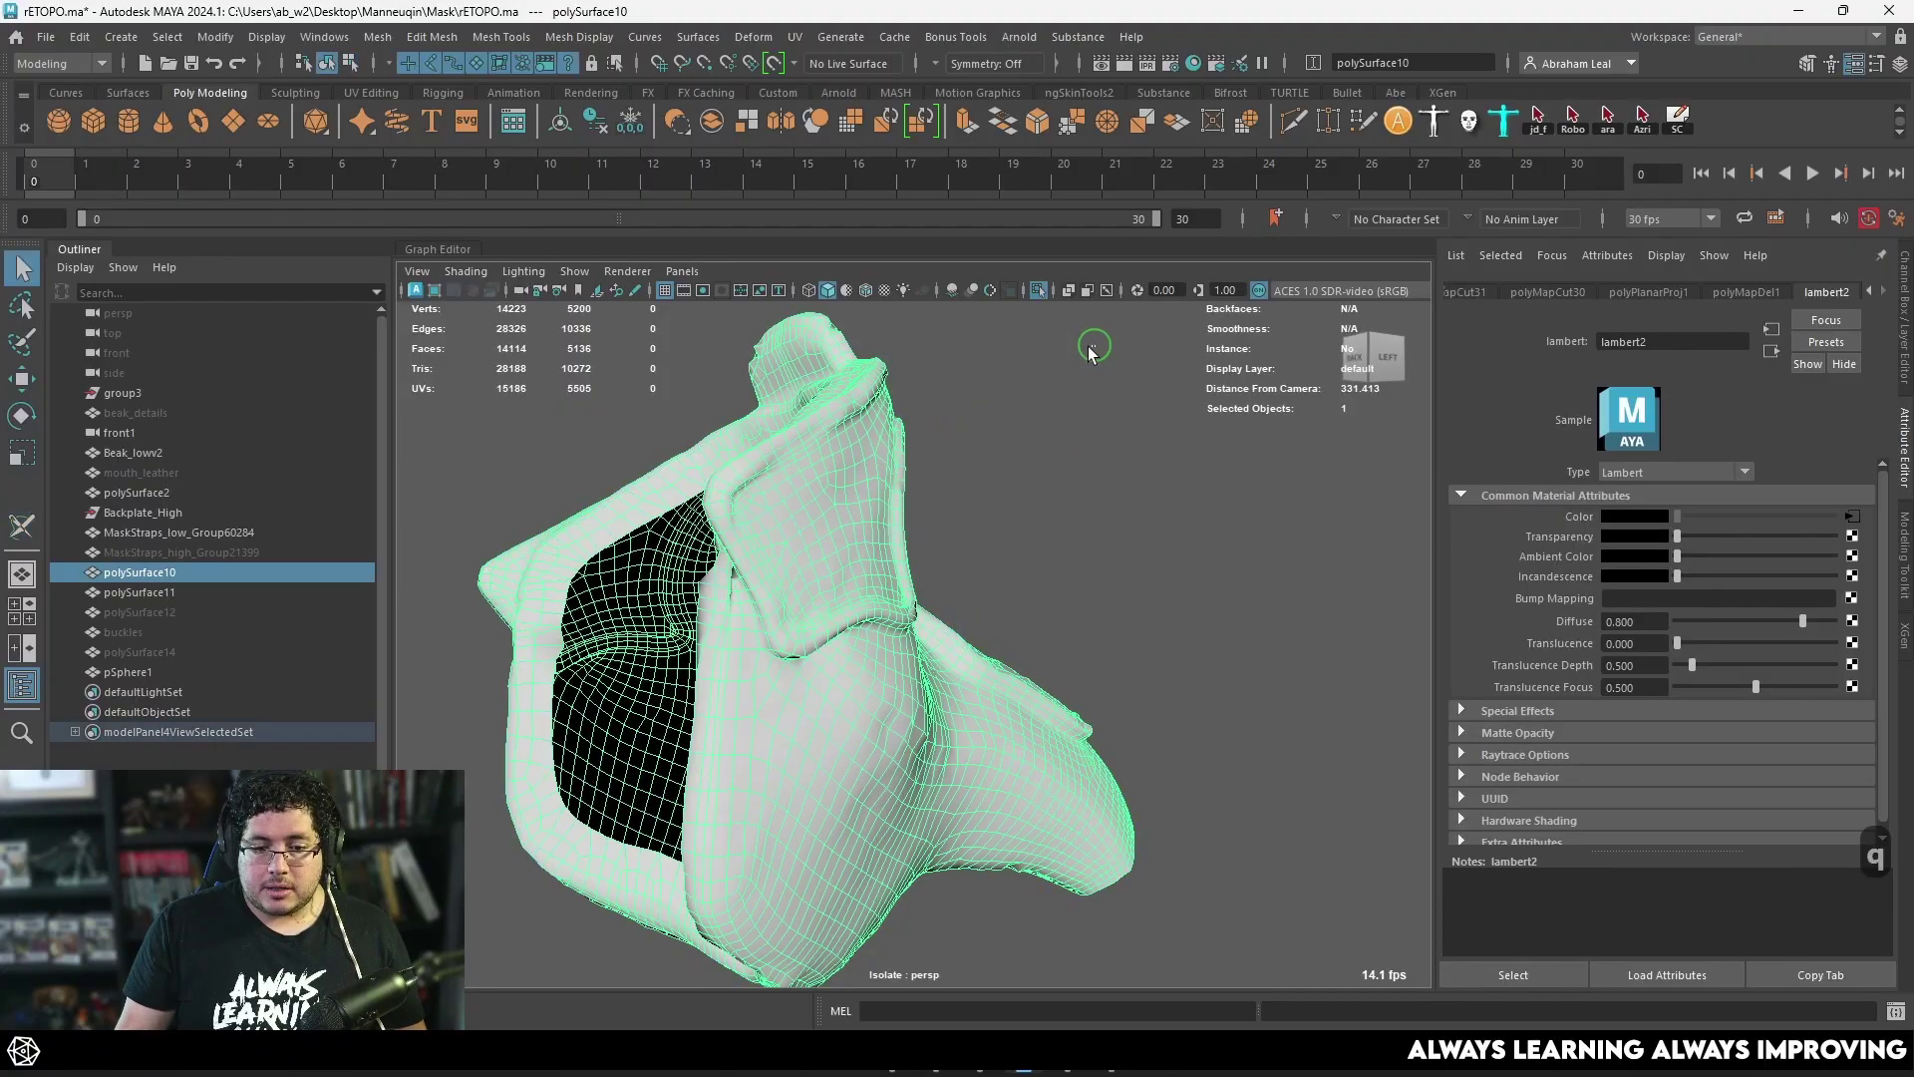
left_click(804, 42)
left_click(841, 78)
left_click(821, 502)
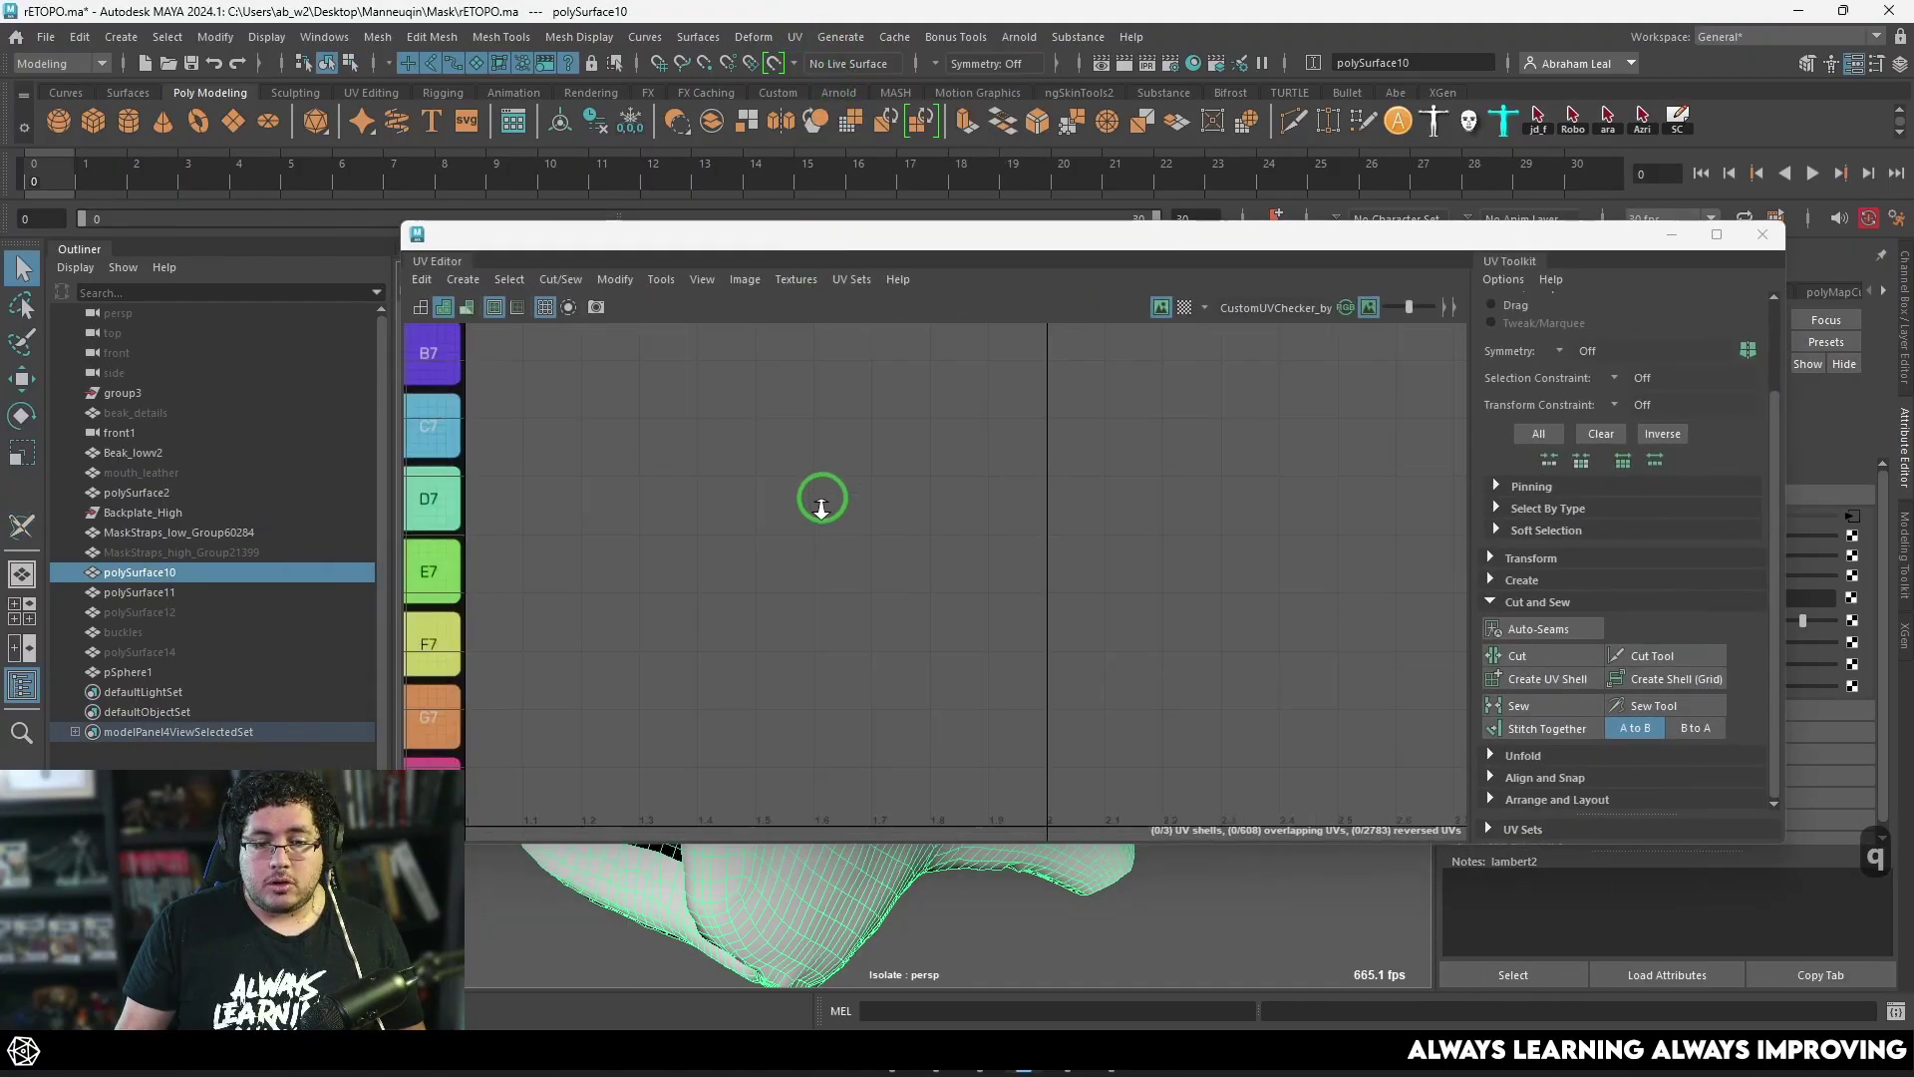
Step: Select all of the mask body's UV shells and unfold them
scroll(820, 505, "down", 2)
right_click_drag(820, 509, 733, 459)
scroll(735, 461, "down", 1)
middle_click_drag(736, 462, 990, 545, "alt")
left_click_drag(590, 793, 560, 797)
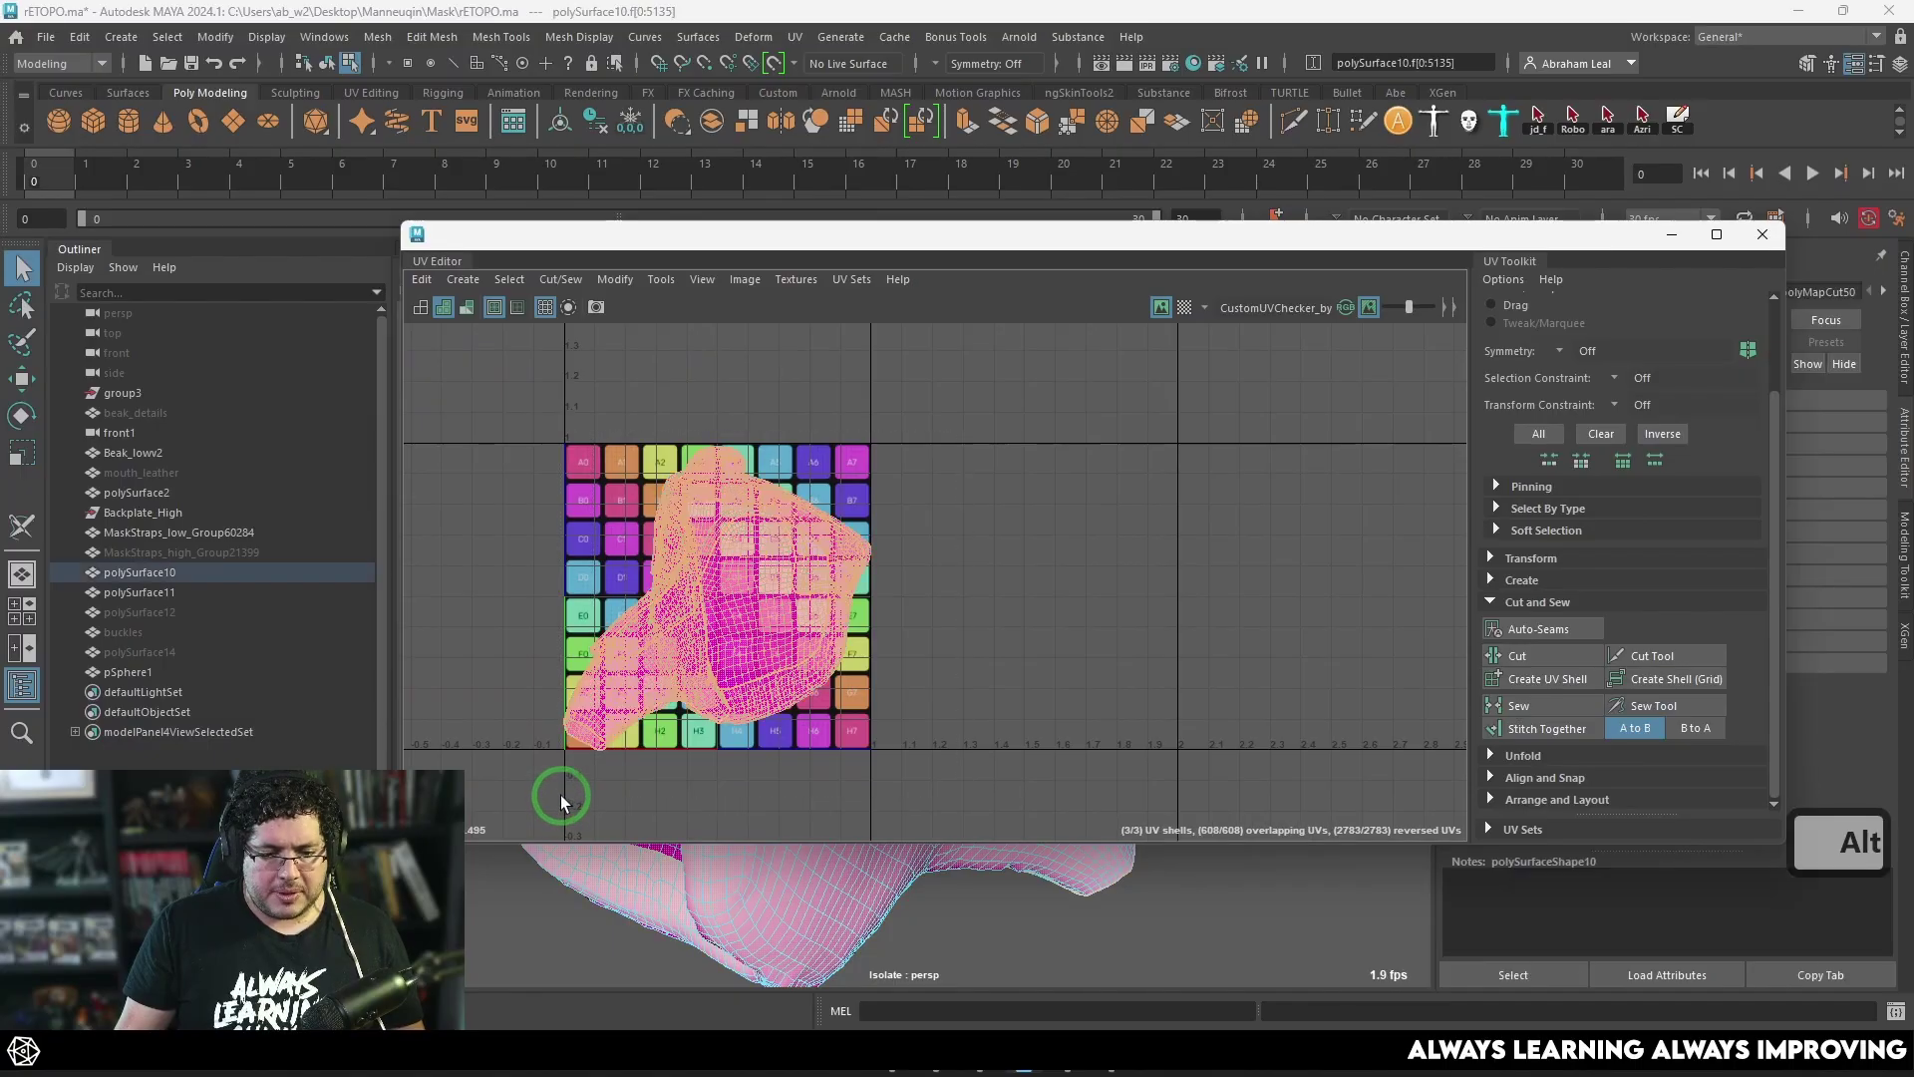
key("ctrl+u")
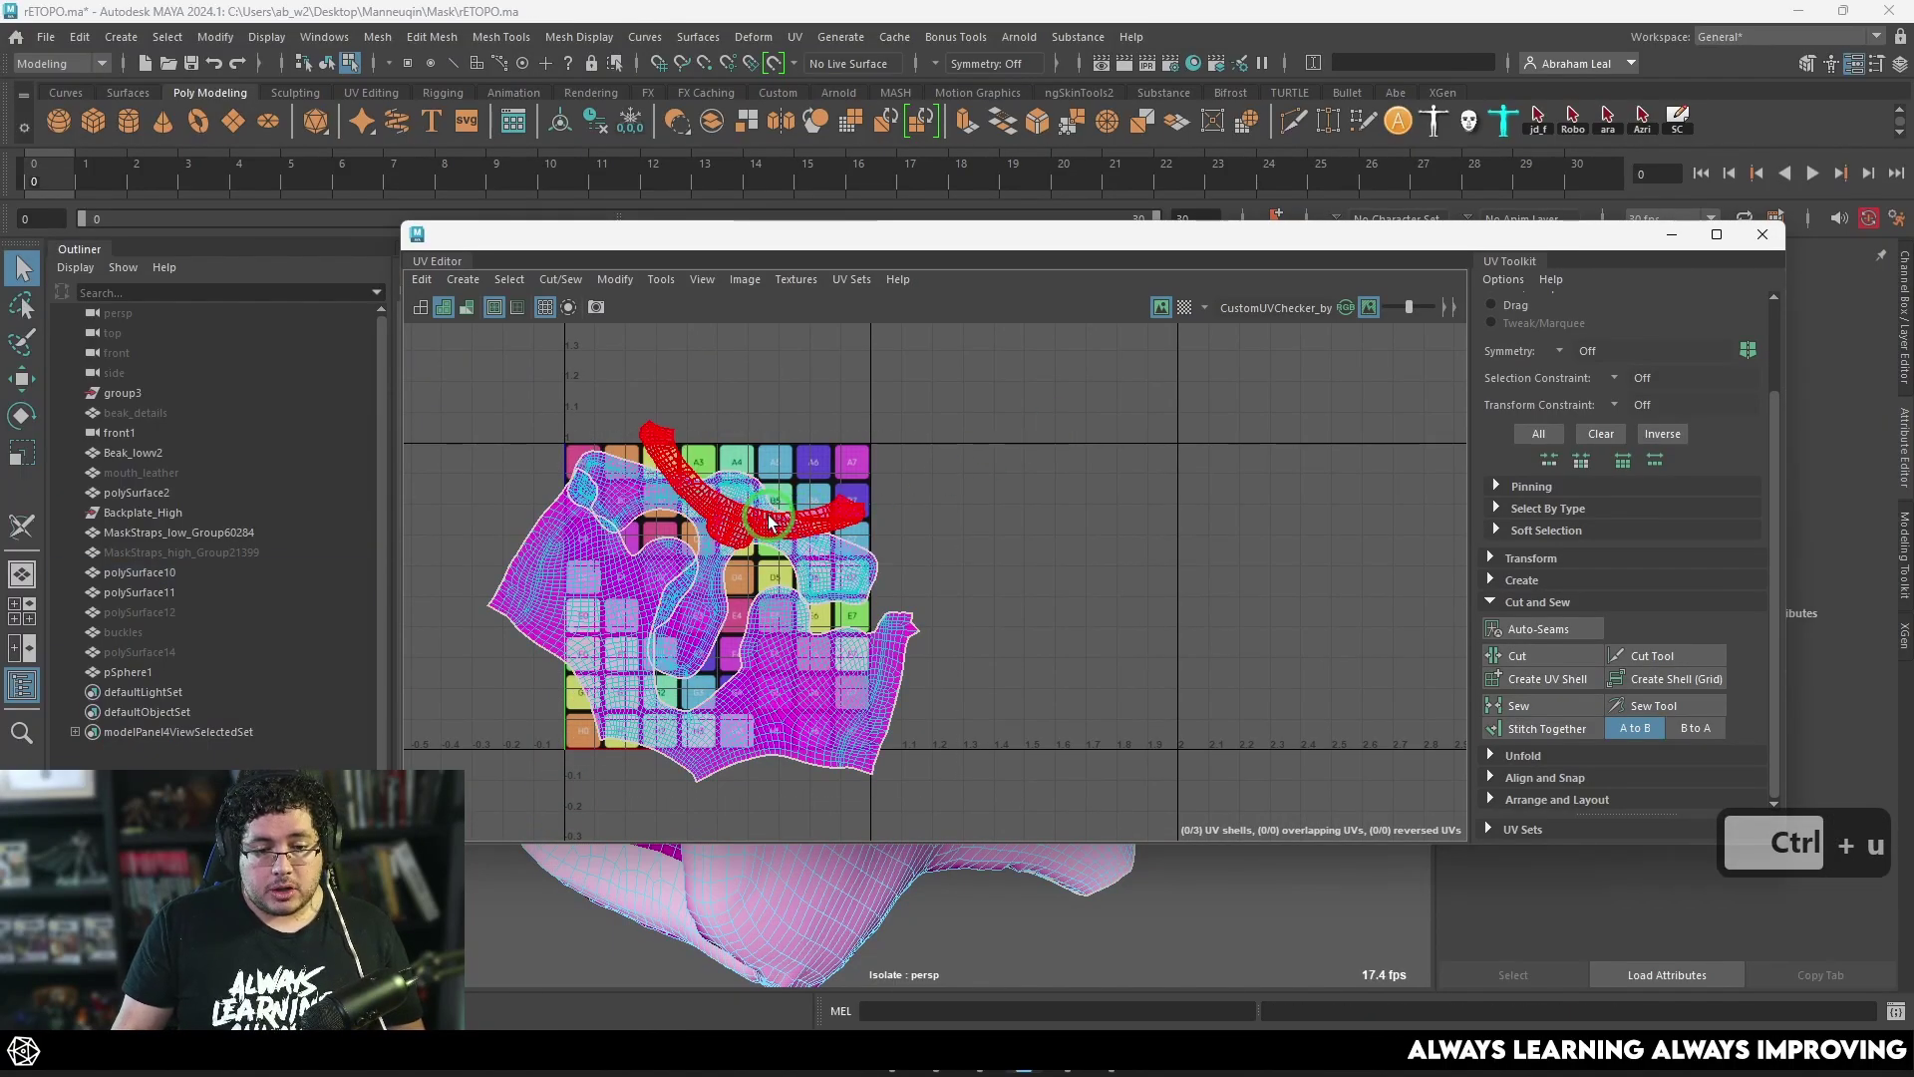
Step: Move the narrow rim strip and the forehead-and-snout-panel shell away from the largest shell
left_click(765, 541)
key("w")
left_click_drag(766, 541, 1069, 542)
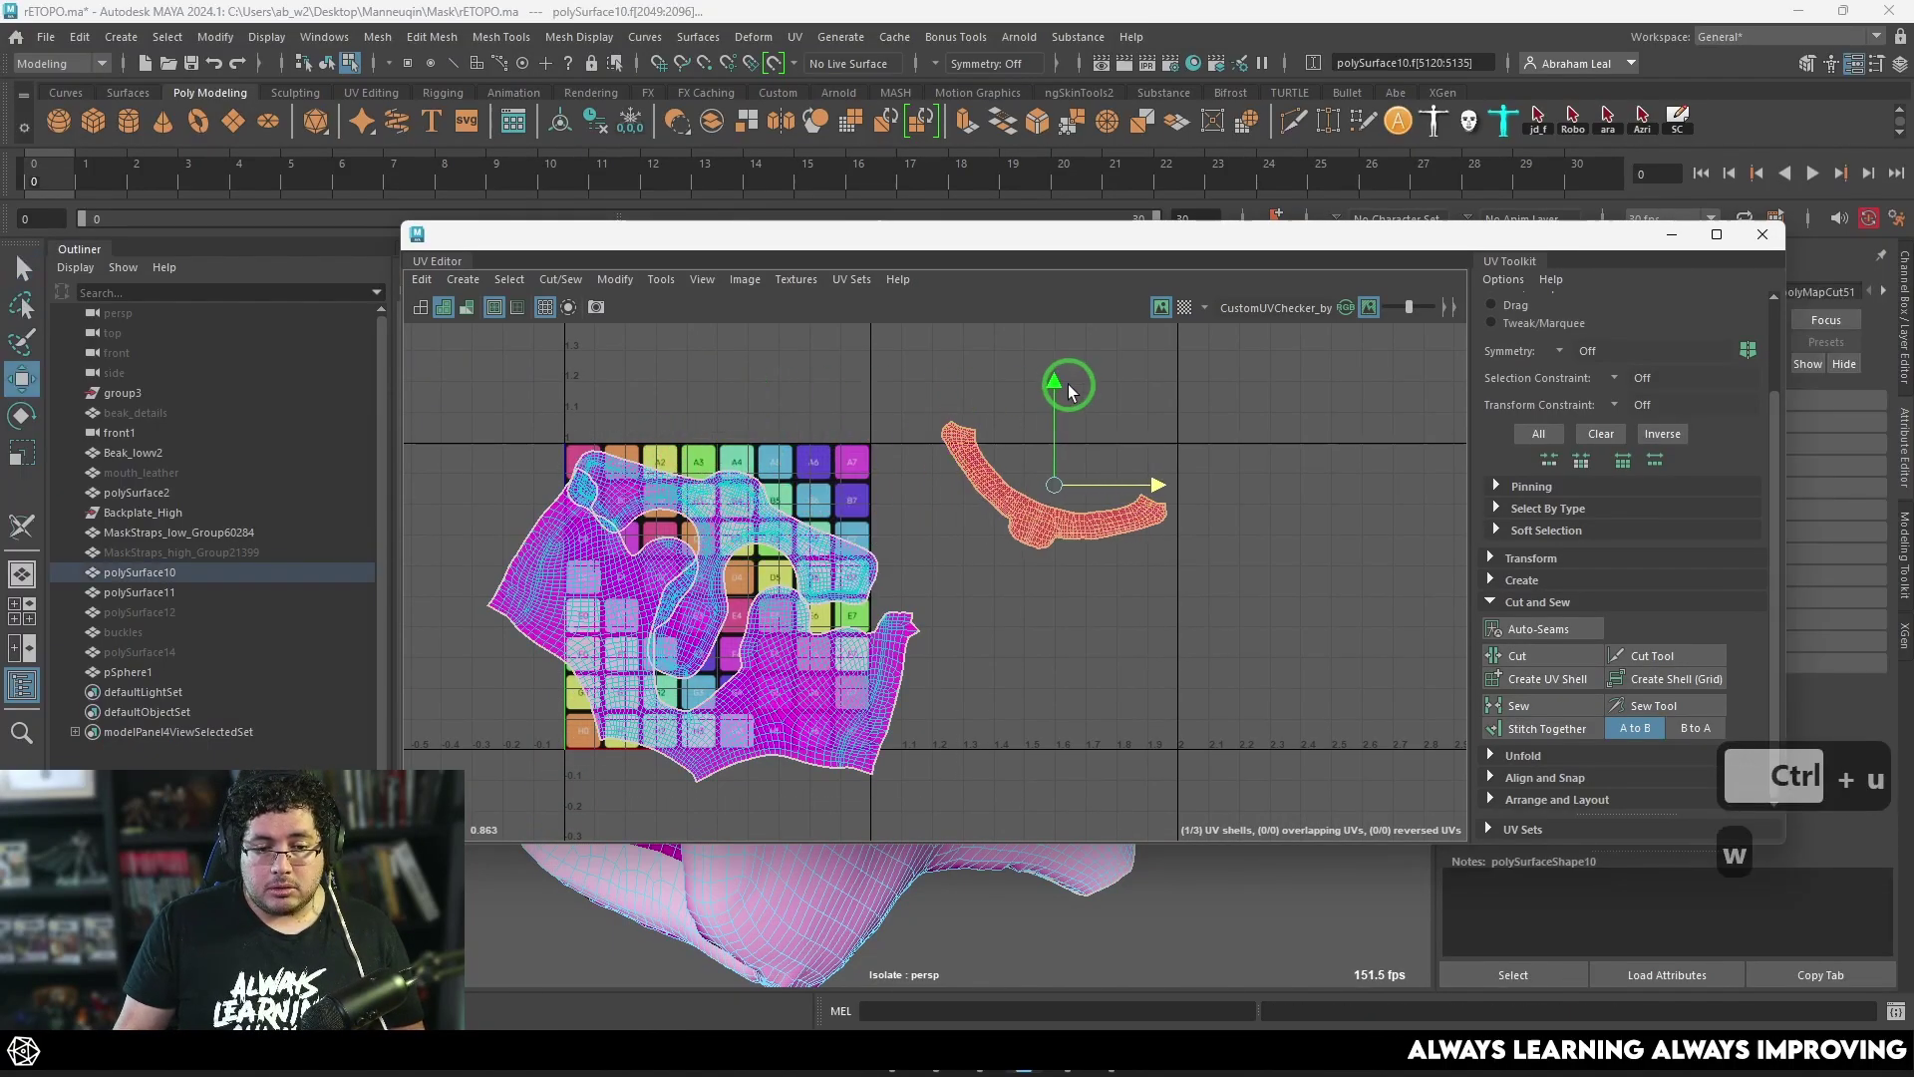
left_click(729, 555)
left_click_drag(729, 556, 814, 385)
Step: Move the largest mask shell beside the UV tile and rotate it until its two halves stand level
left_click(763, 630)
middle_click_drag(763, 630, 911, 577, "alt")
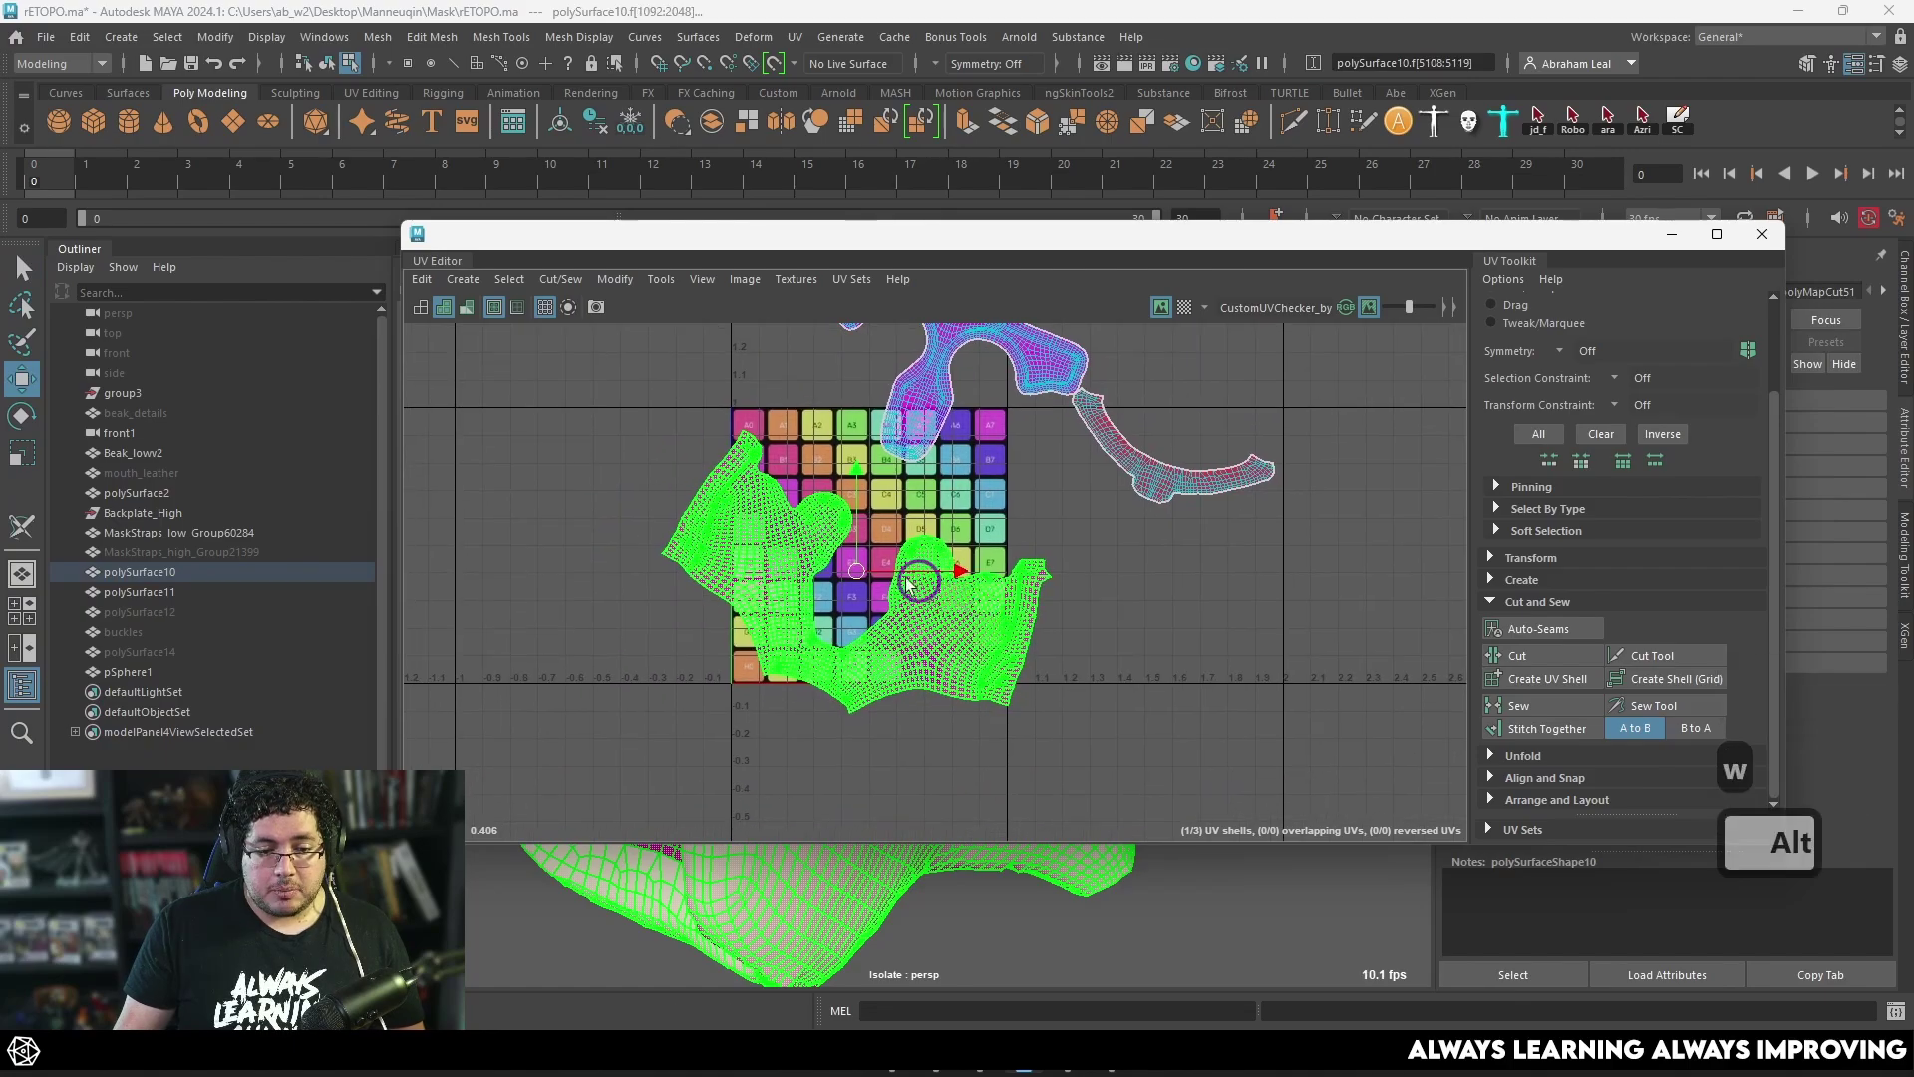
left_click_drag(910, 577, 727, 555)
key("e")
scroll(727, 556, "down", 1)
middle_click_drag(790, 509, 929, 502, "alt")
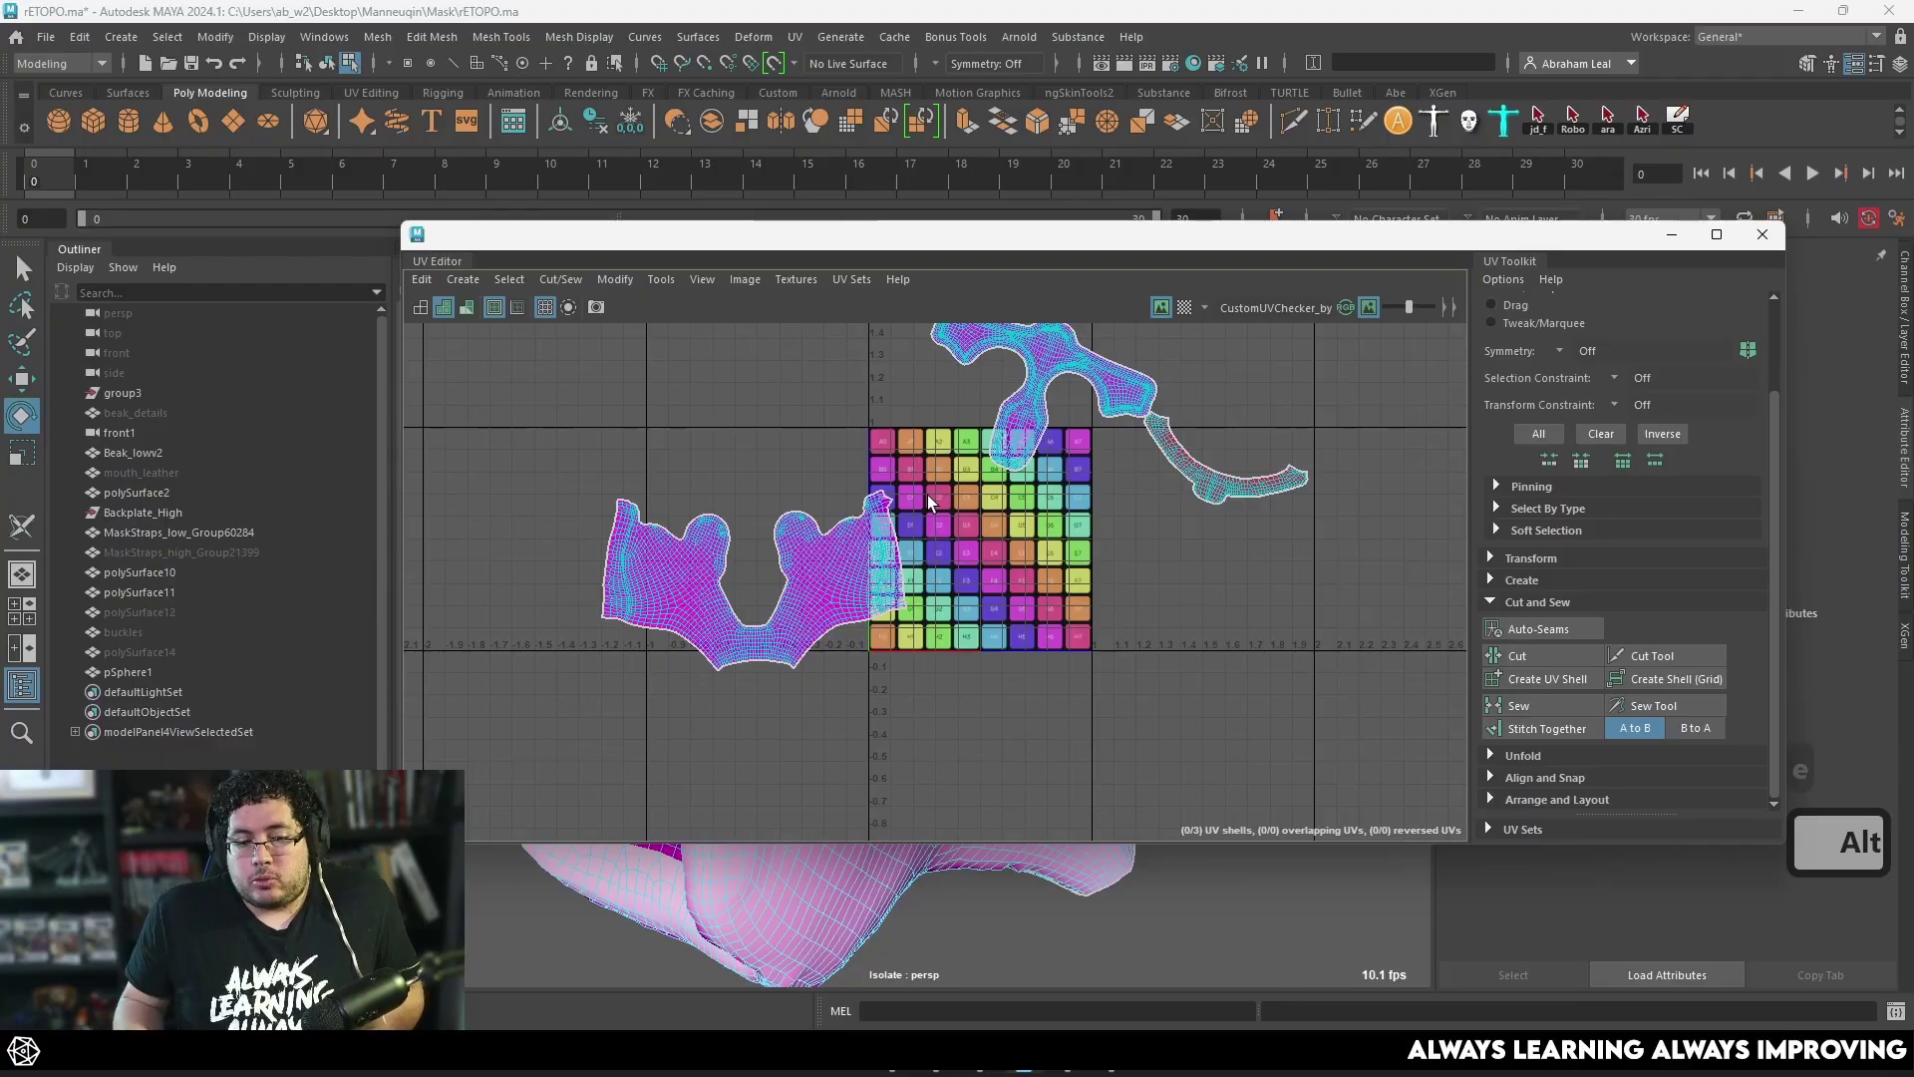
left_click(798, 539)
scroll(827, 518, "up", 4)
scroll(696, 517, "down", 2)
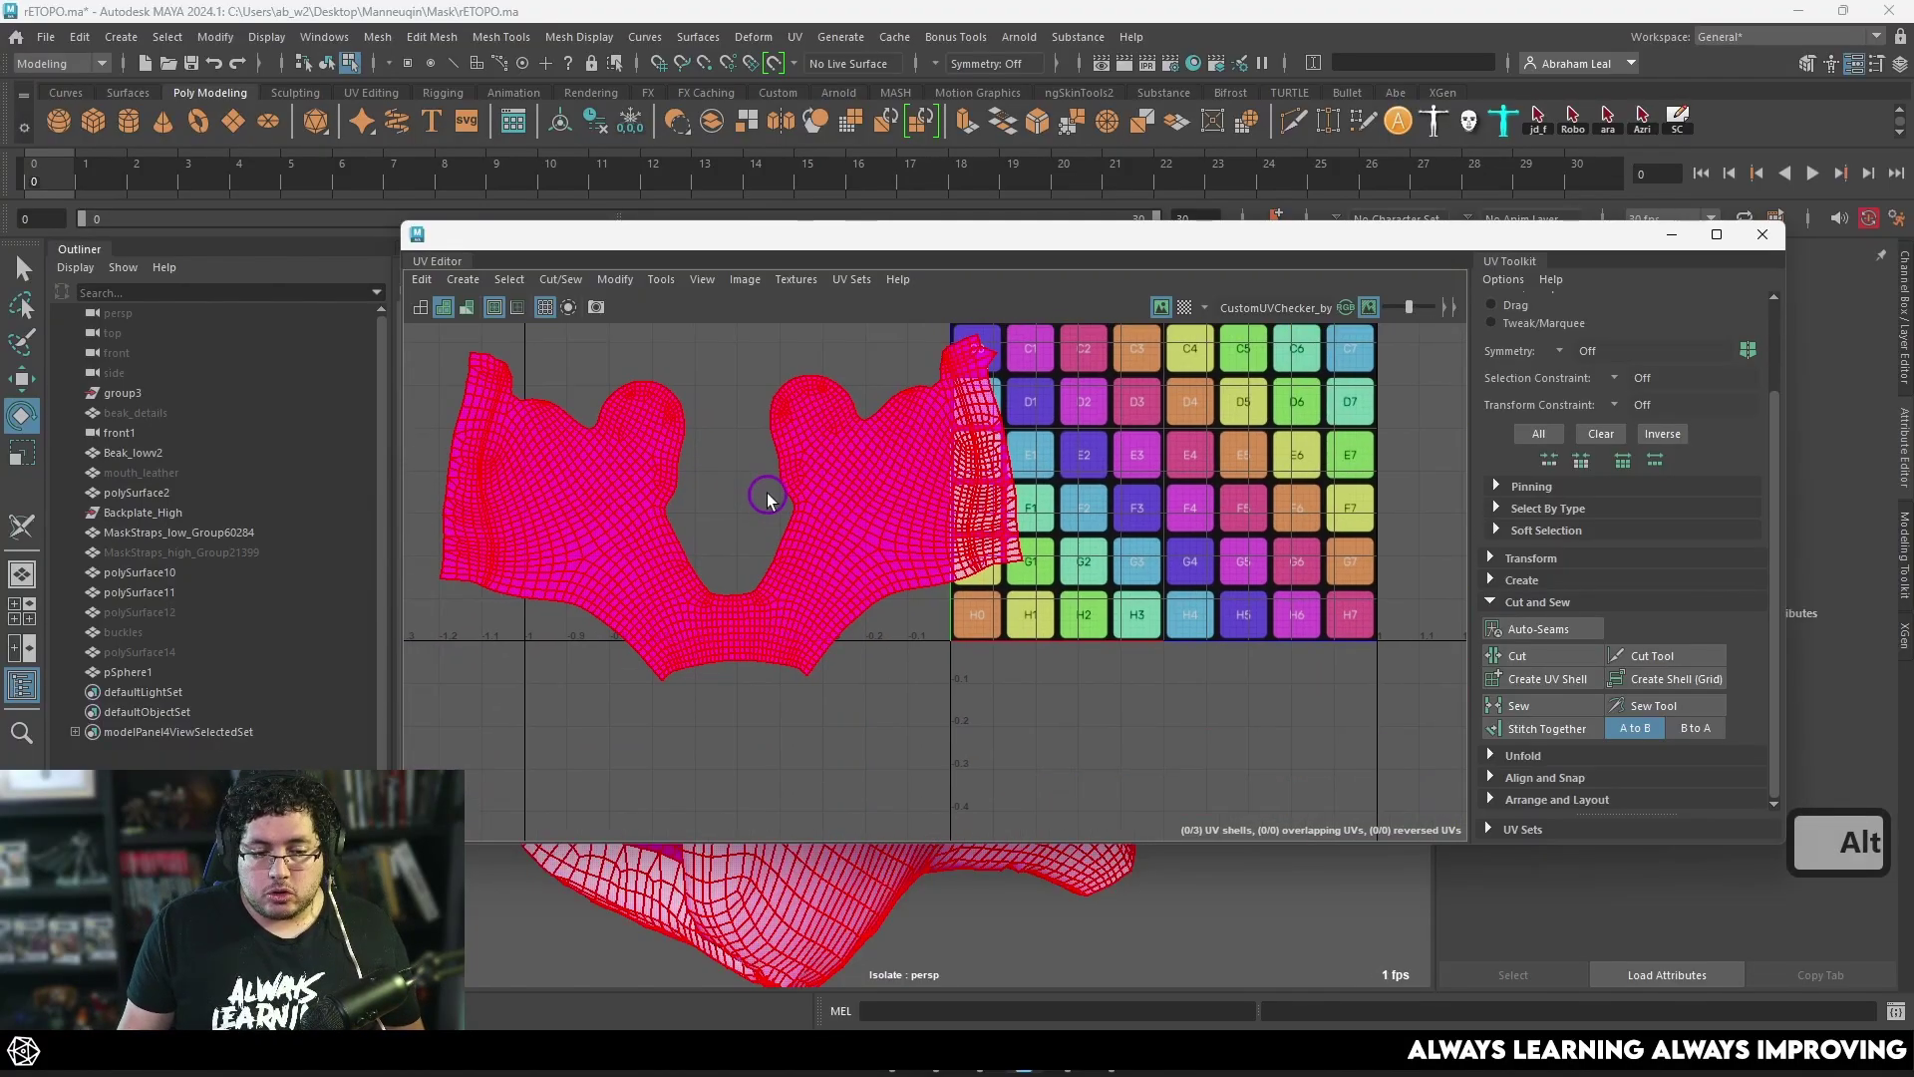
Step: Leave the UV Editor, clear the selection and end the mask body's isolation so all mask parts show
left_click(768, 493)
scroll(921, 601, "down", 3)
left_click(1672, 234)
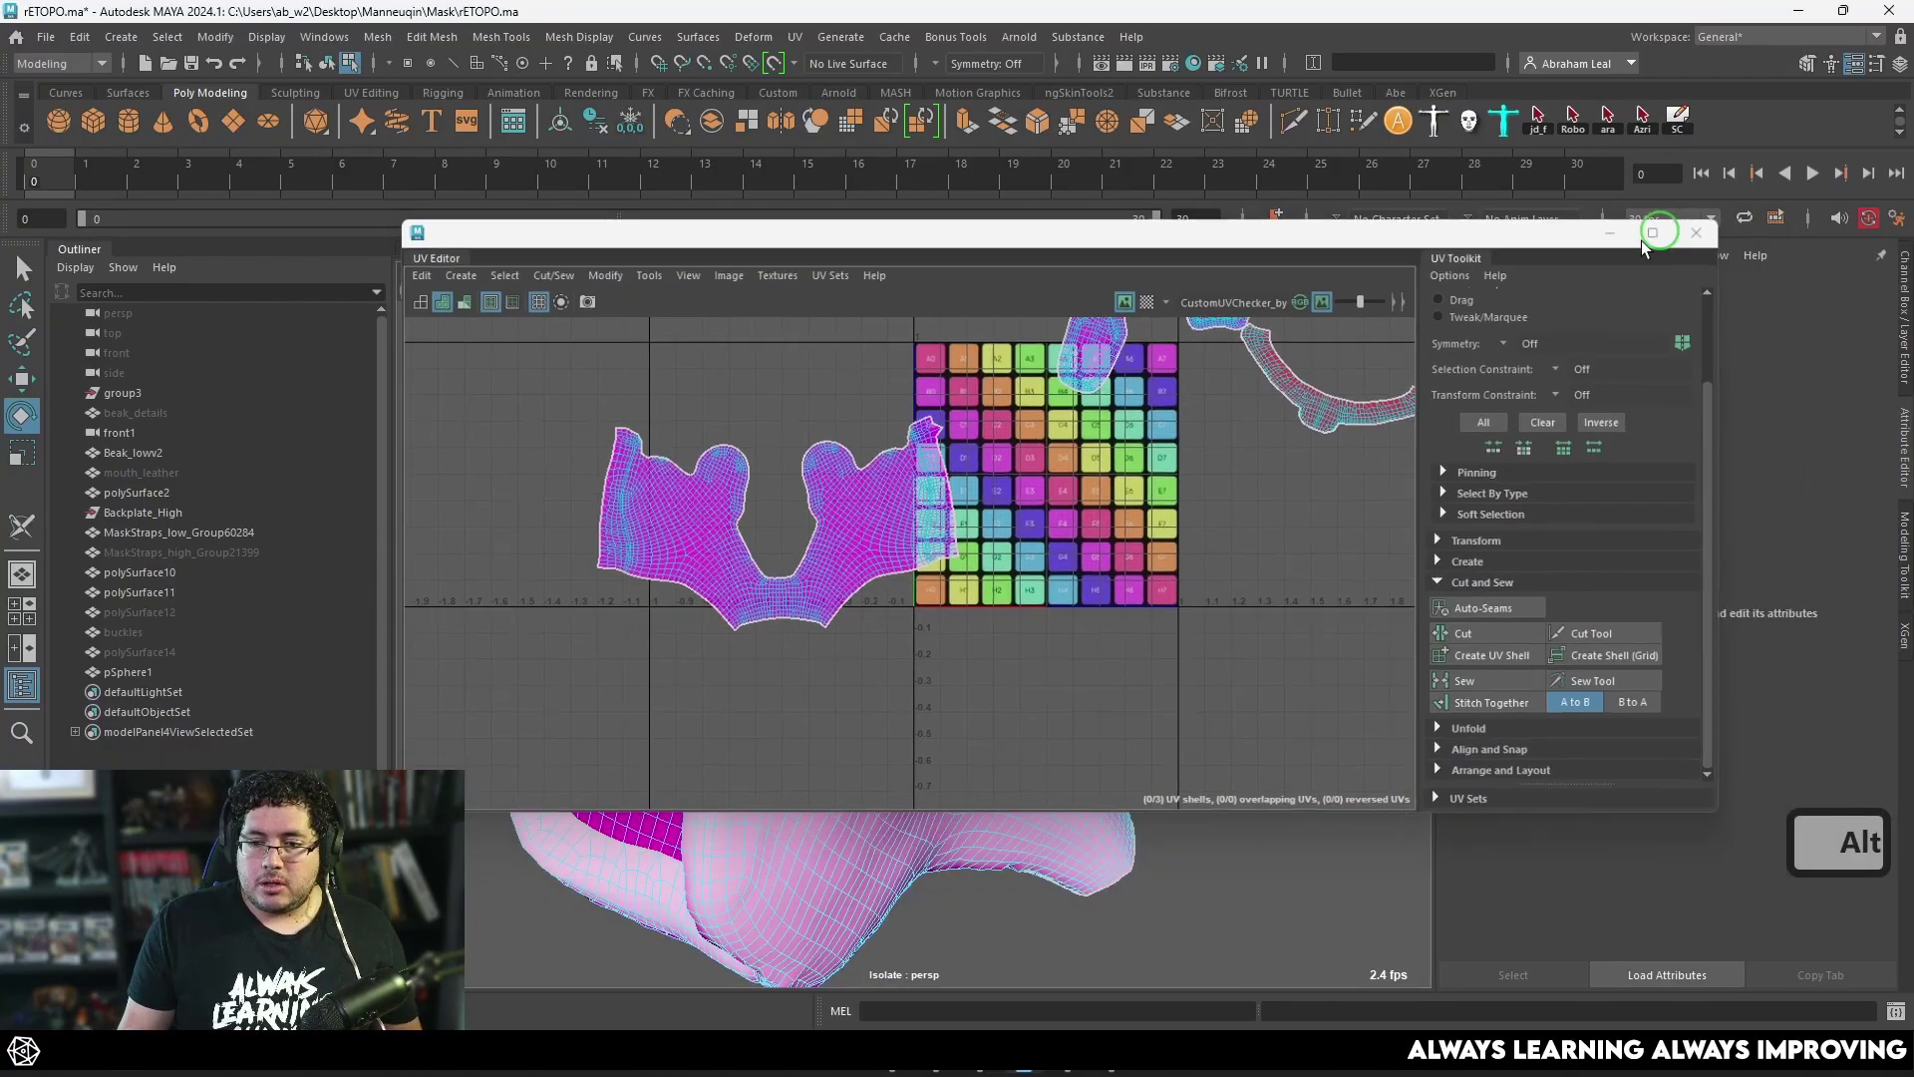
left_click(1089, 518)
left_click(1037, 290)
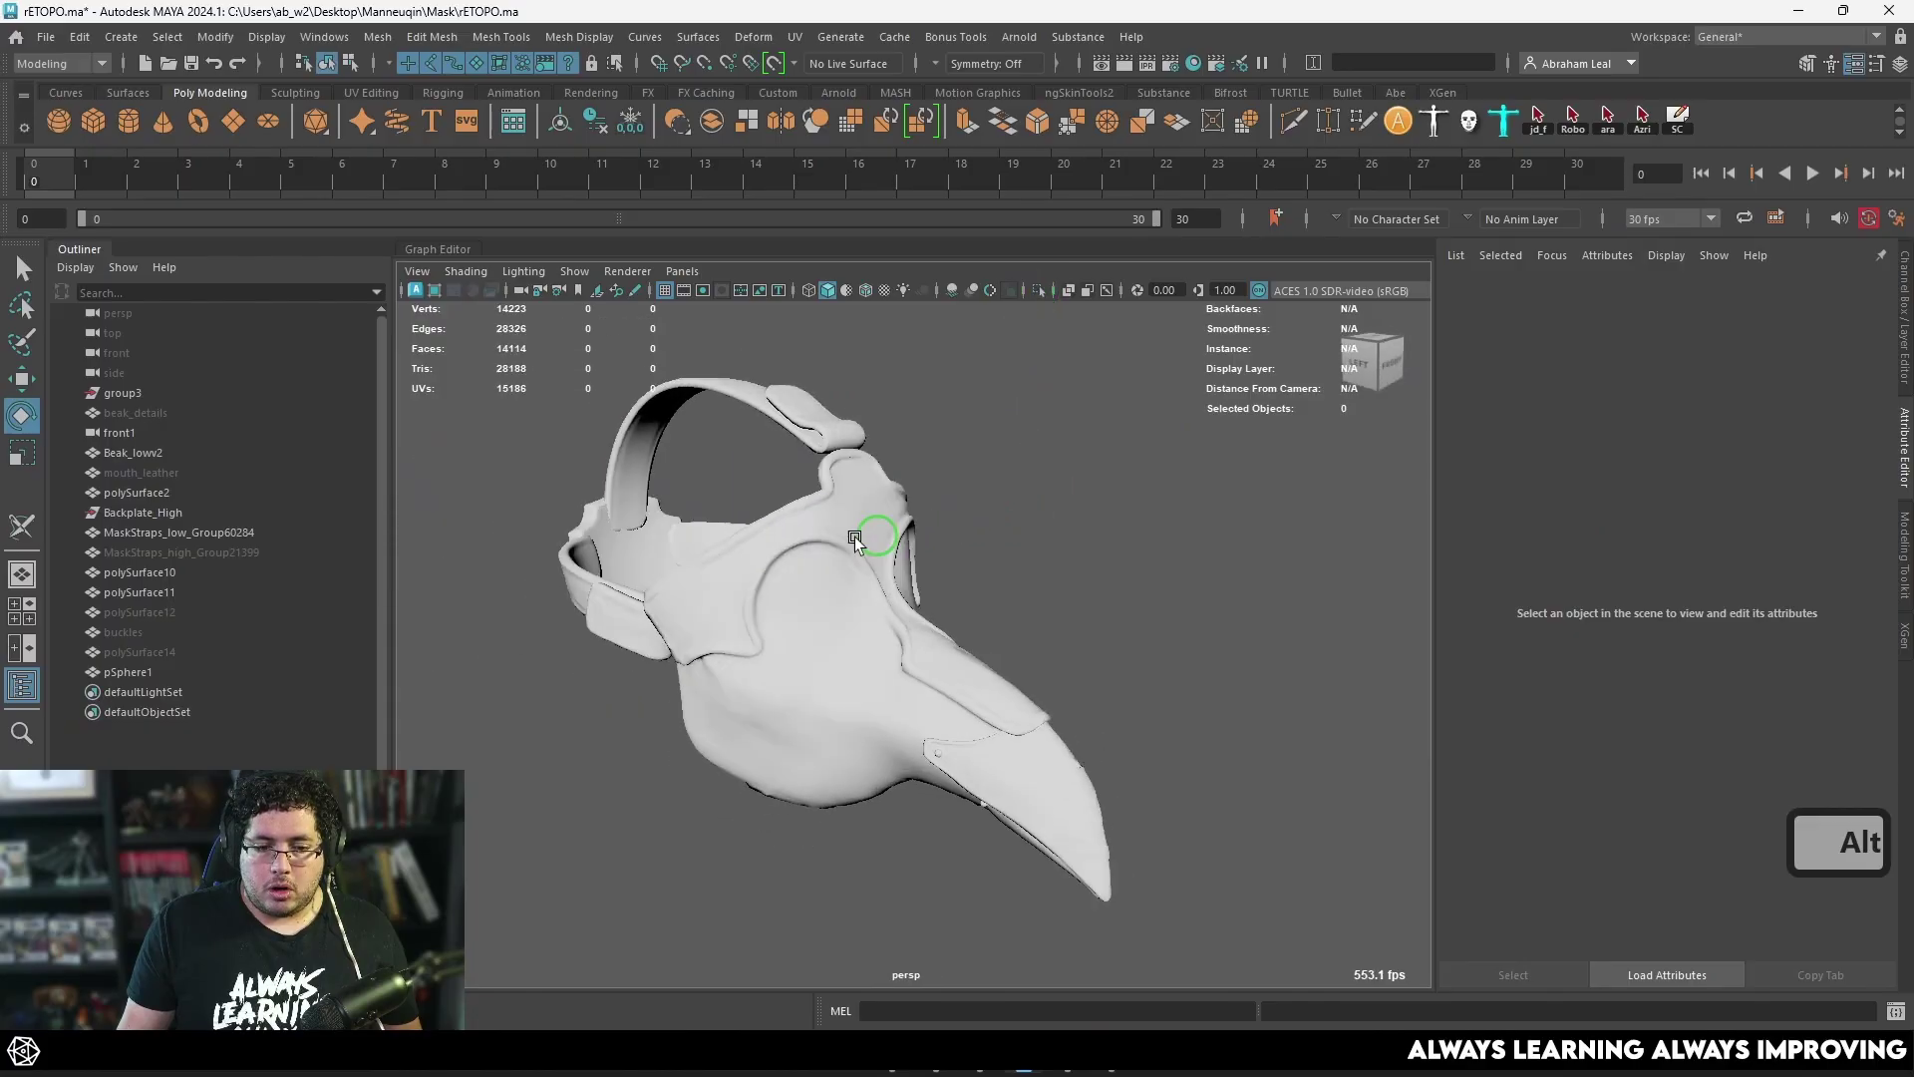
Step: Display the checker texture on the mask parts in the viewport
key("6")
mouse_move(876, 534)
left_mouse_down("alt")
mouse_move(1090, 521)
mouse_move(916, 532)
left_mouse_up("alt")
right_click_drag(915, 533, 1037, 650, "alt")
left_click_drag(1037, 650, 1047, 731, "alt")
scroll(917, 612, "down", 5)
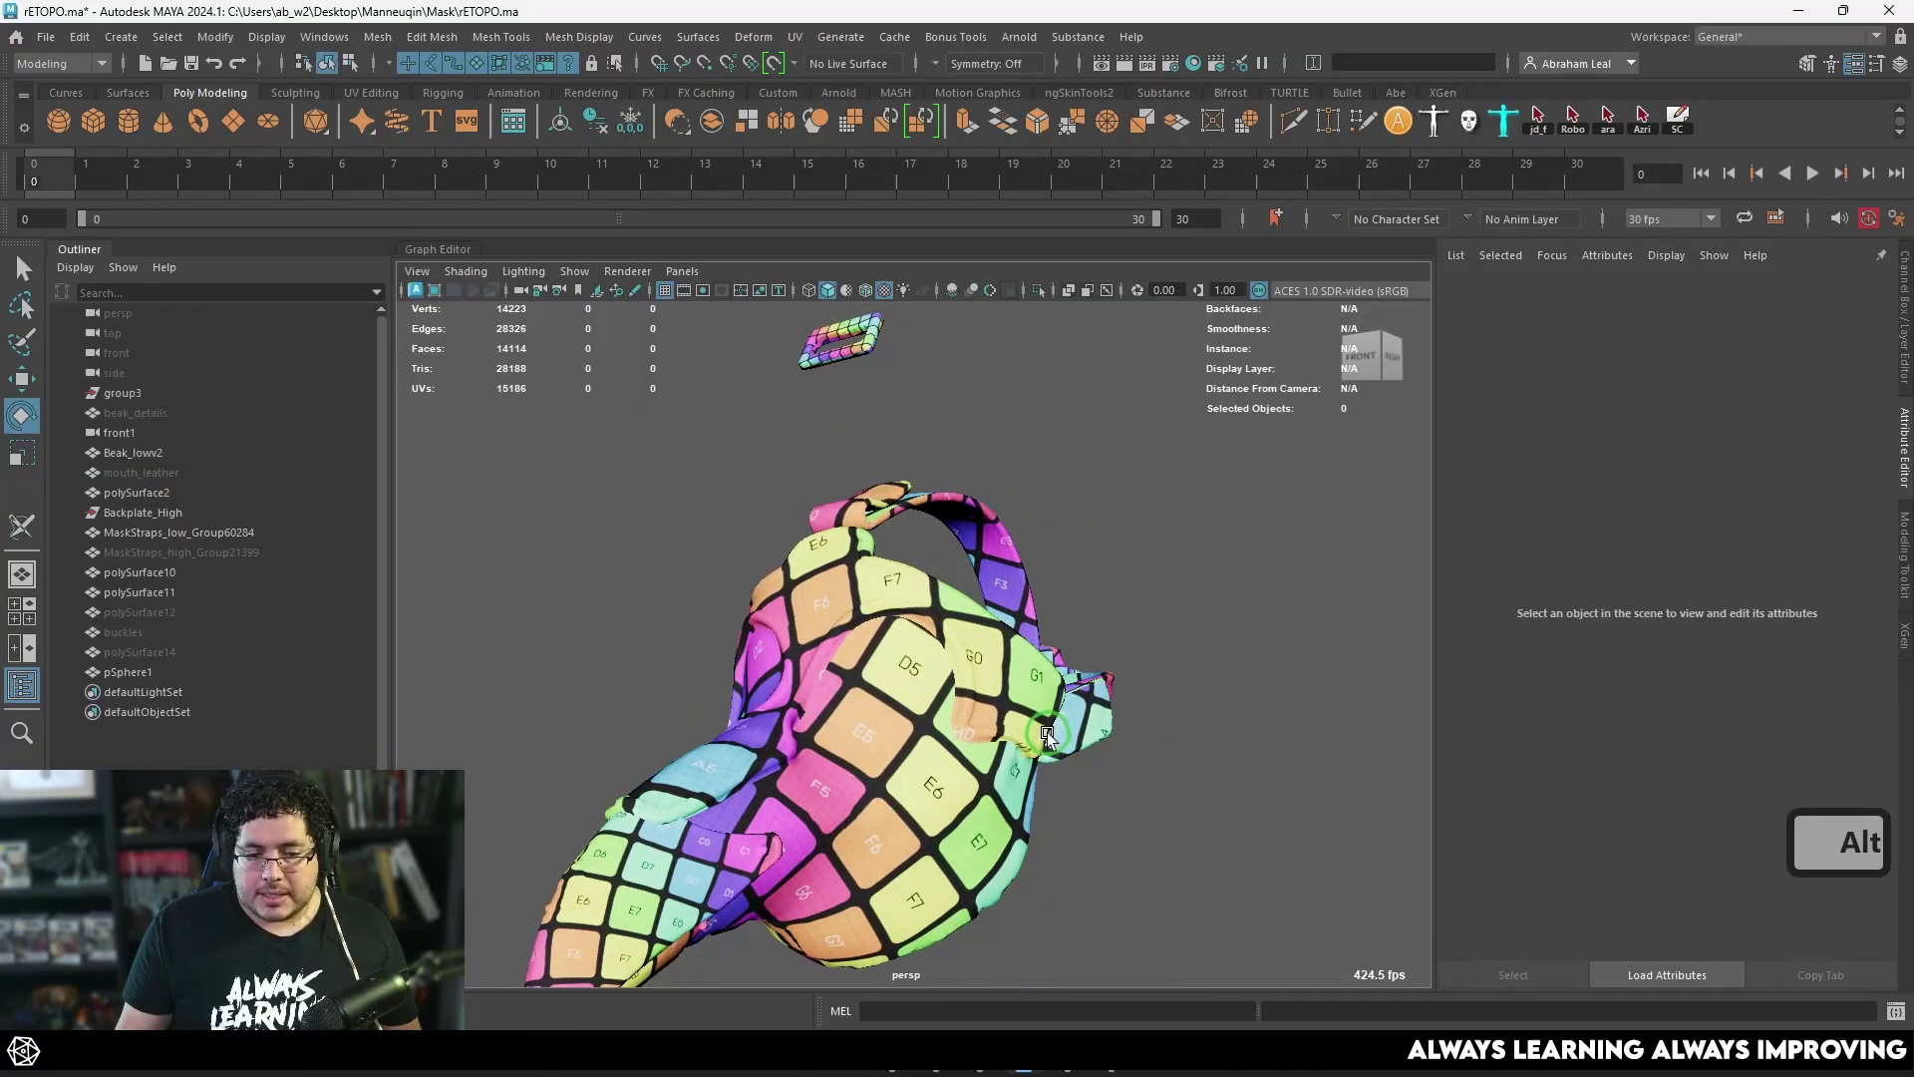
Step: Delete the stray sphere from the scene
right_click_drag(1046, 732, 927, 815, "alt")
left_click(927, 815)
key("Delete")
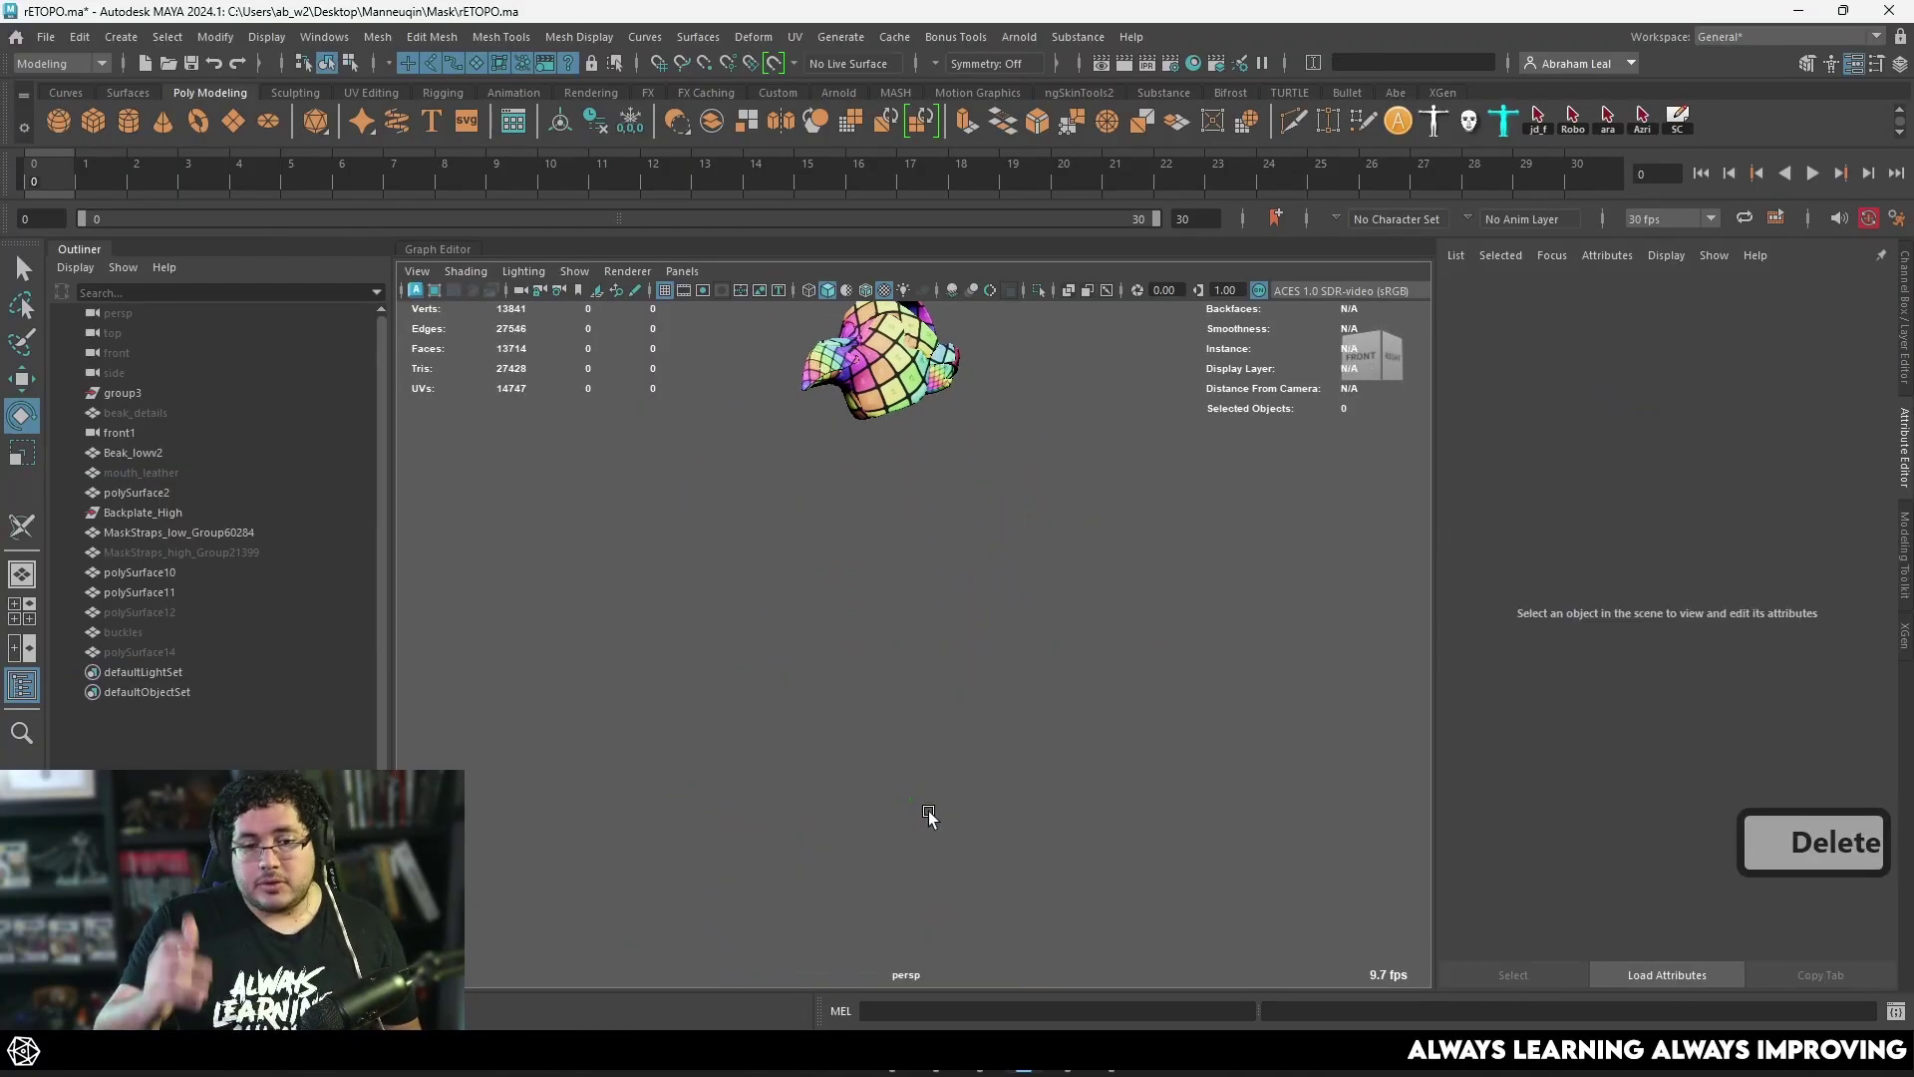
right_click_drag(908, 595, 1101, 817, "alt")
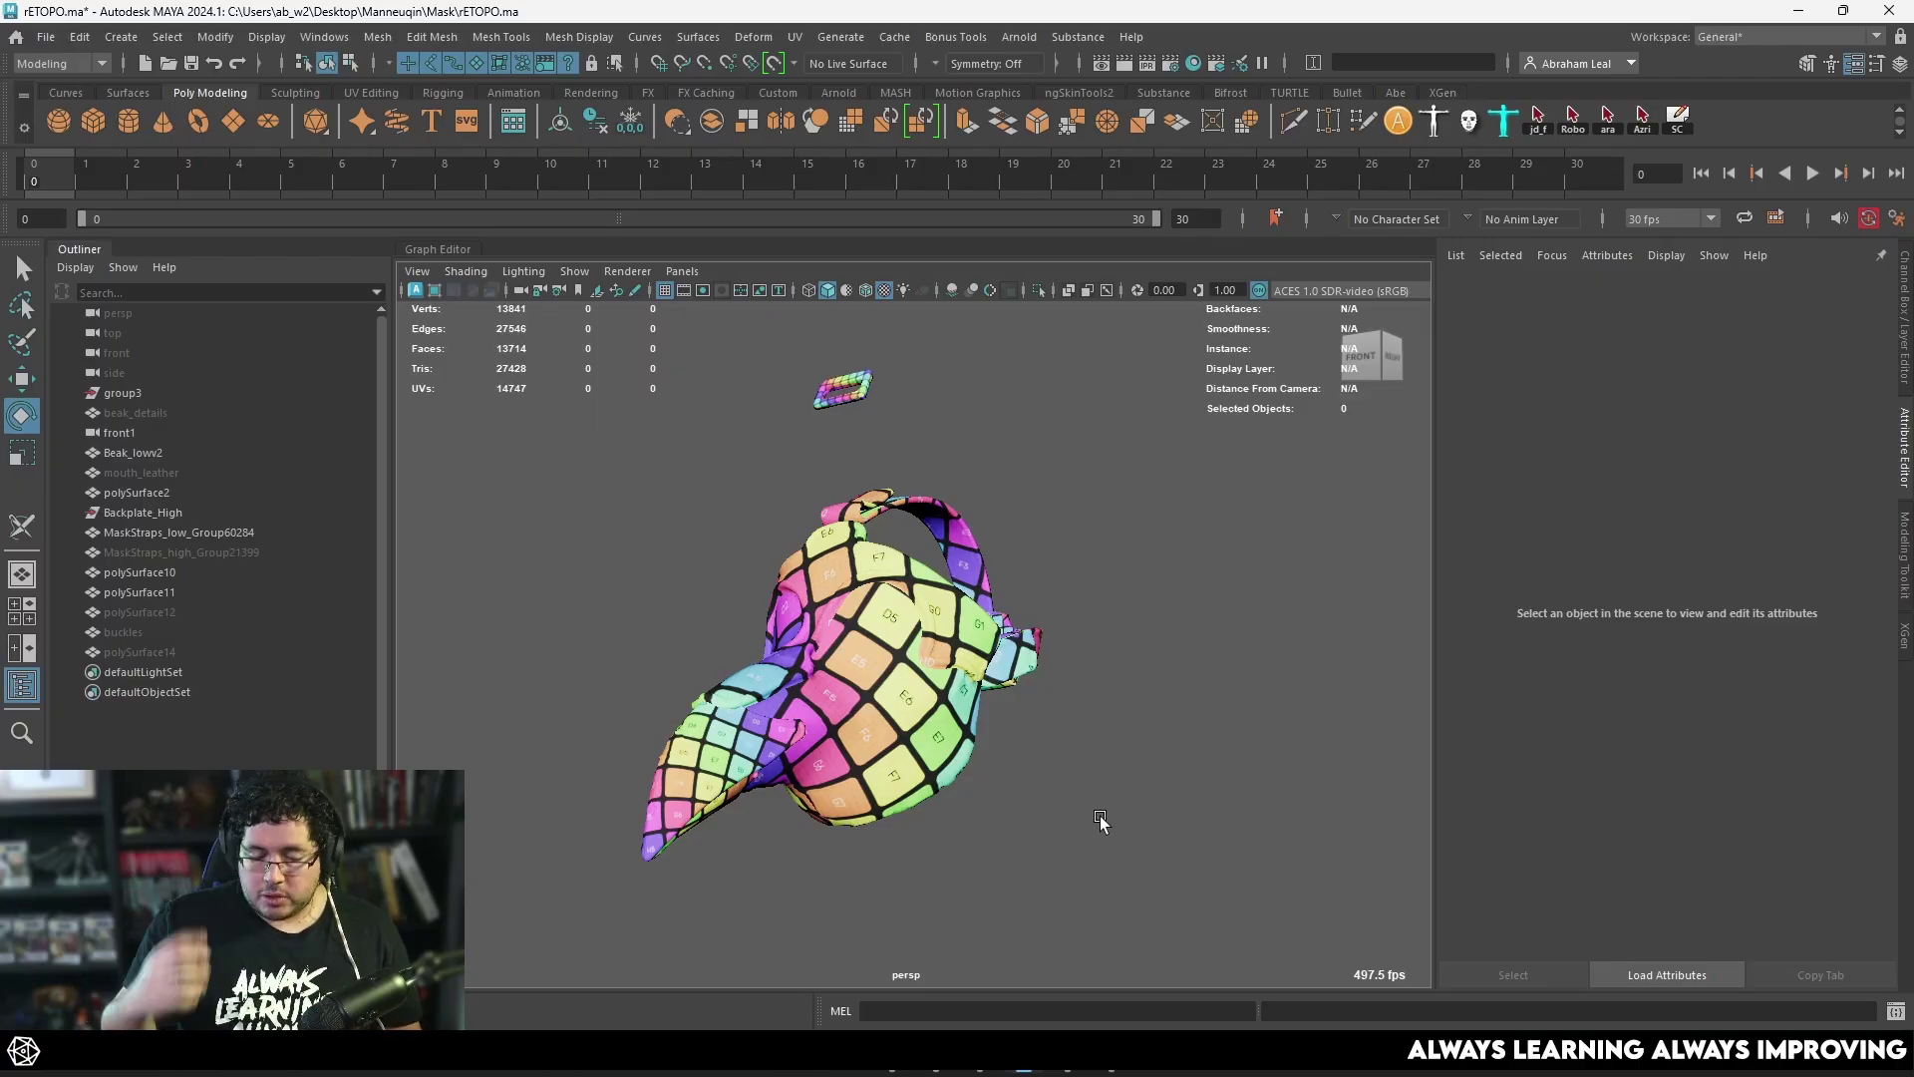
Step: Examine the size of the checker squares on the buckle, straps, mask body and beak from several angles
scroll(871, 752, "up", 5)
middle_click_drag(850, 439, 888, 753, "alt")
left_click(846, 405)
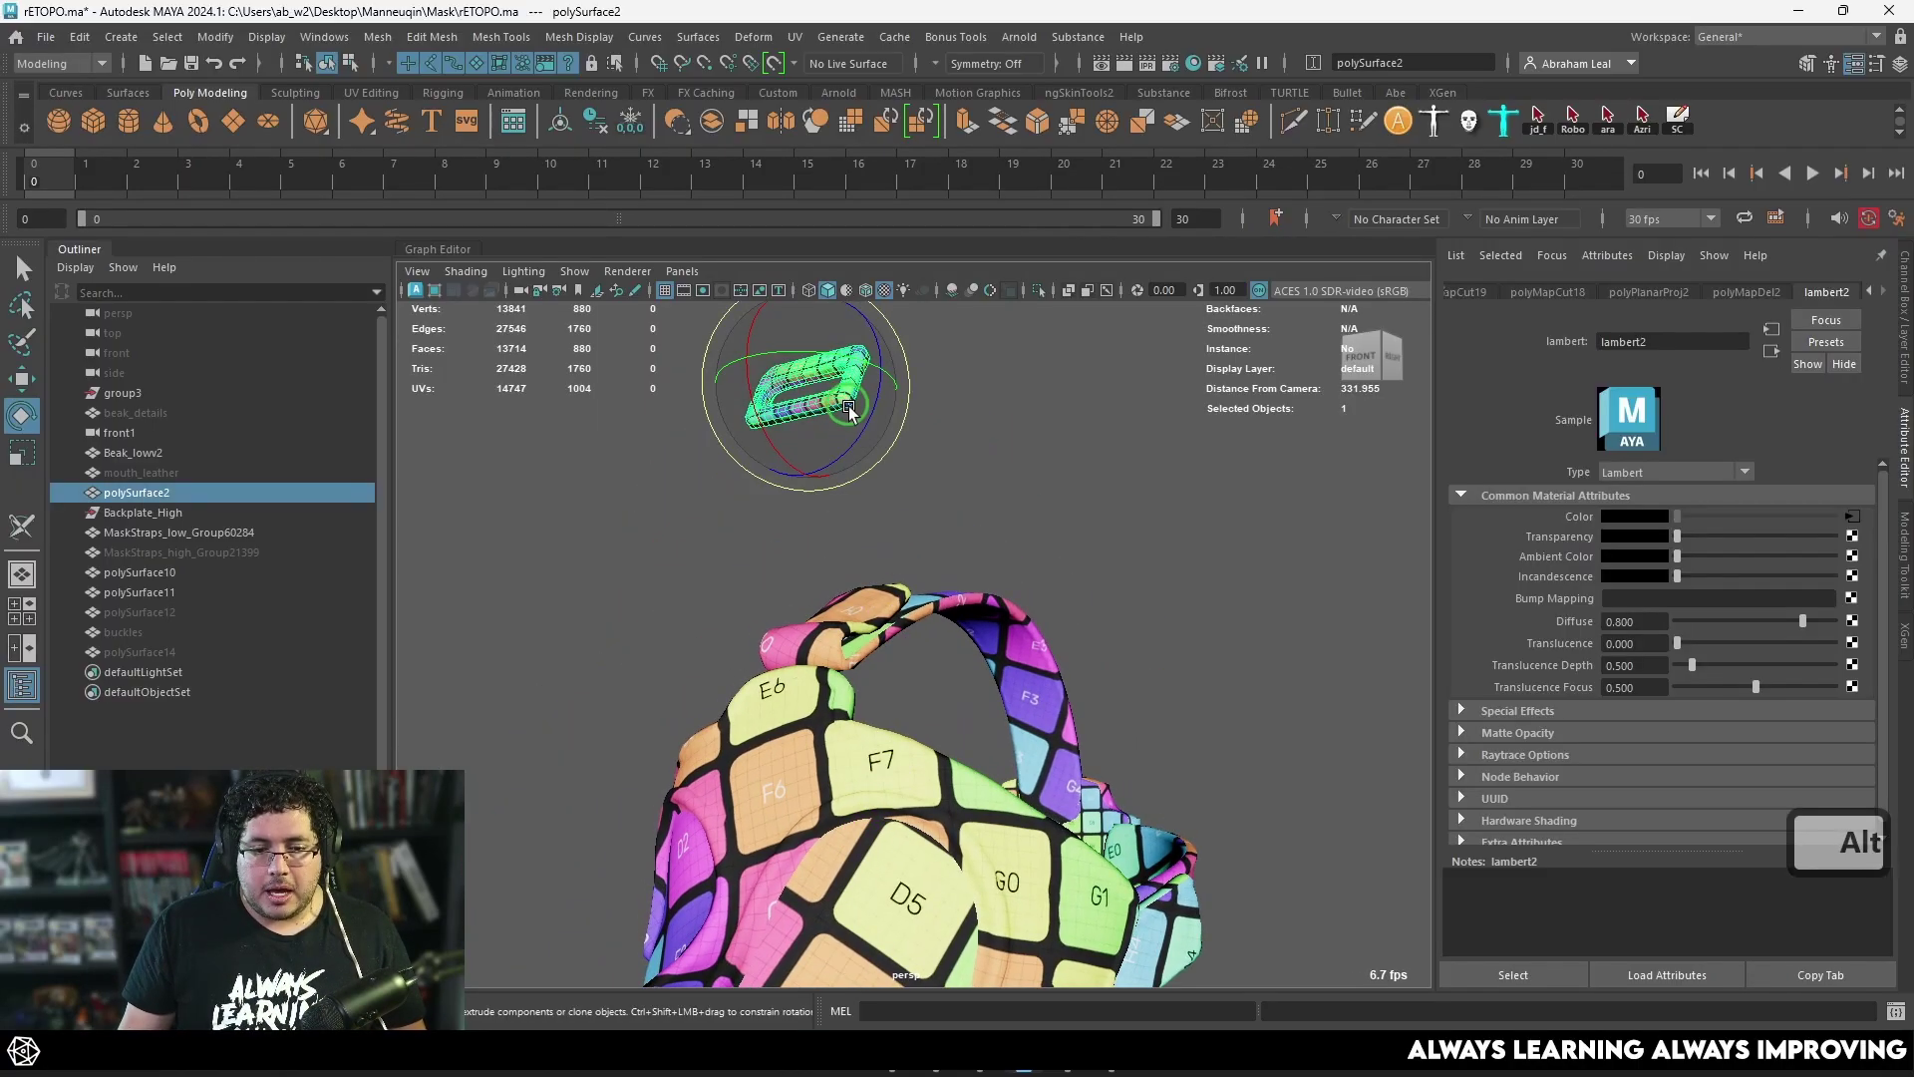
middle_click_drag(875, 405, 908, 538, "alt")
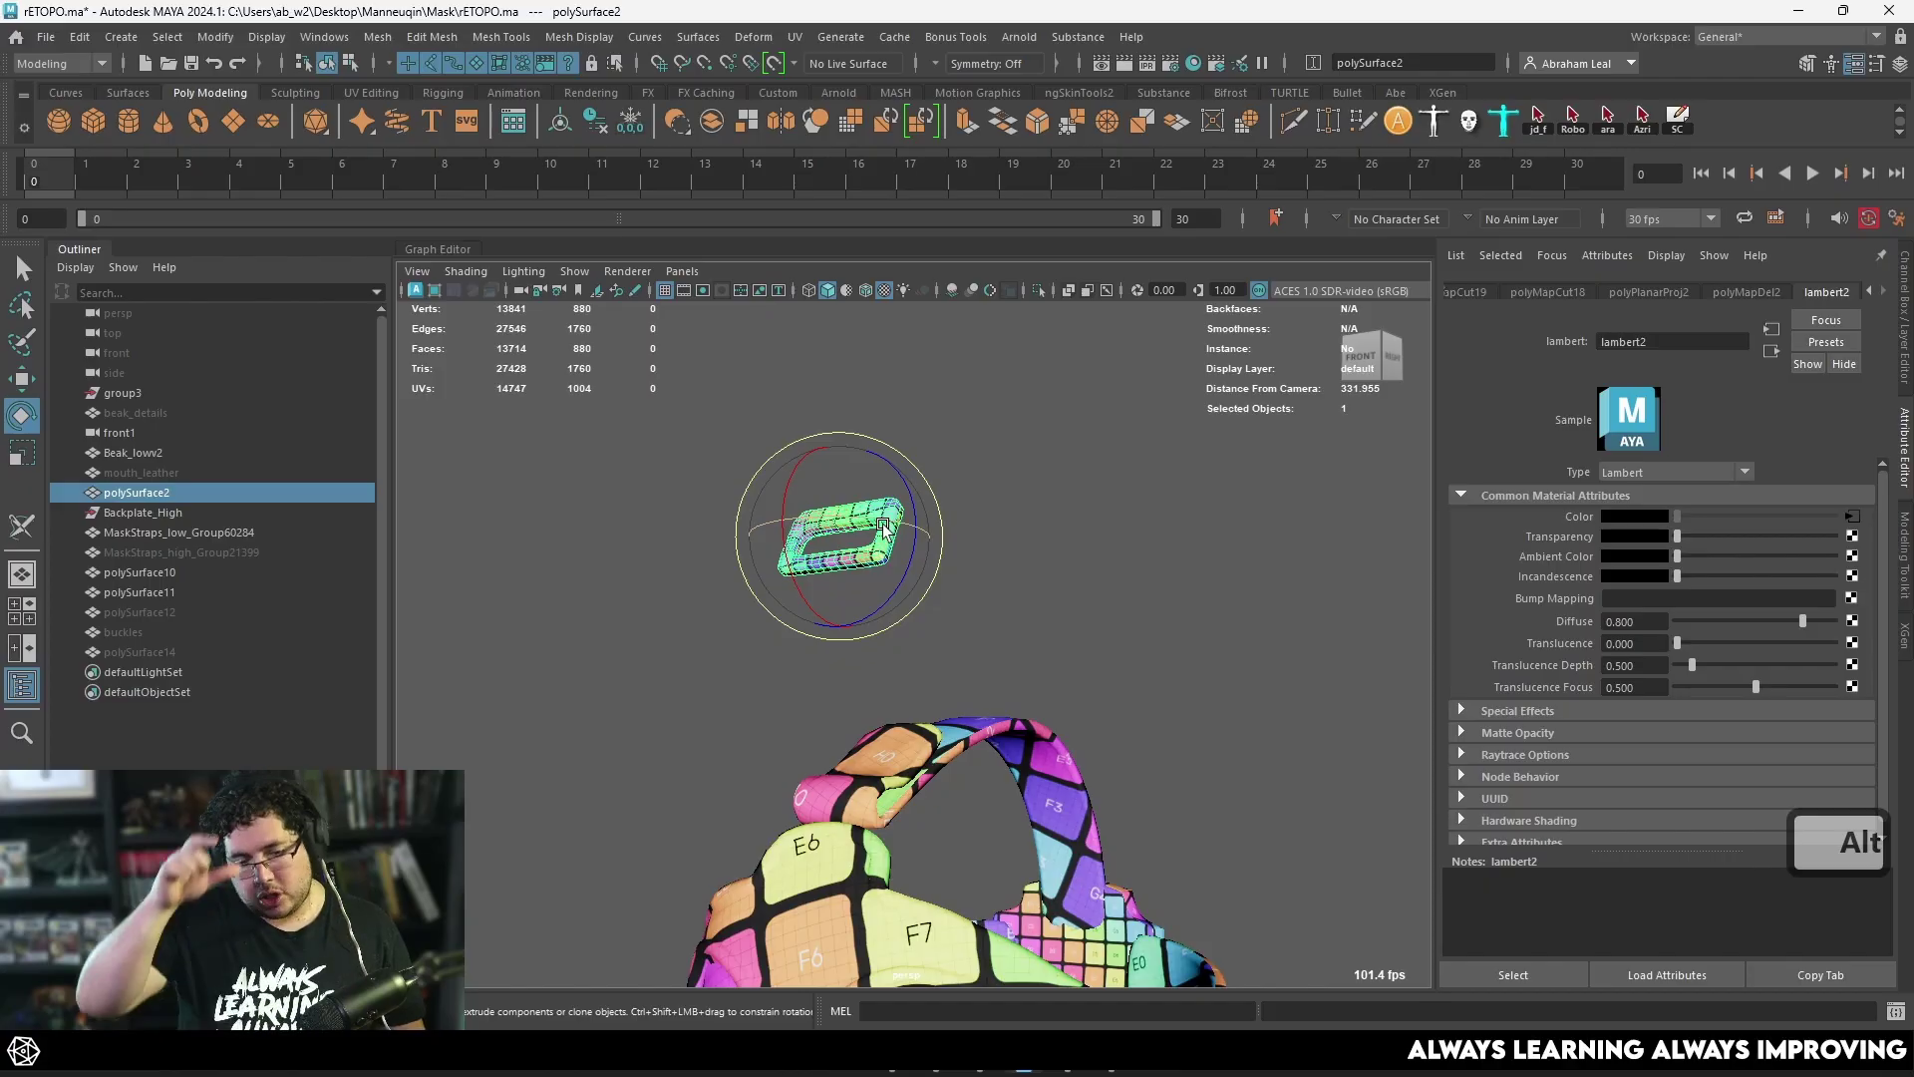
scroll(898, 576, "down", 5)
middle_click_drag(1000, 697, 996, 568, "alt")
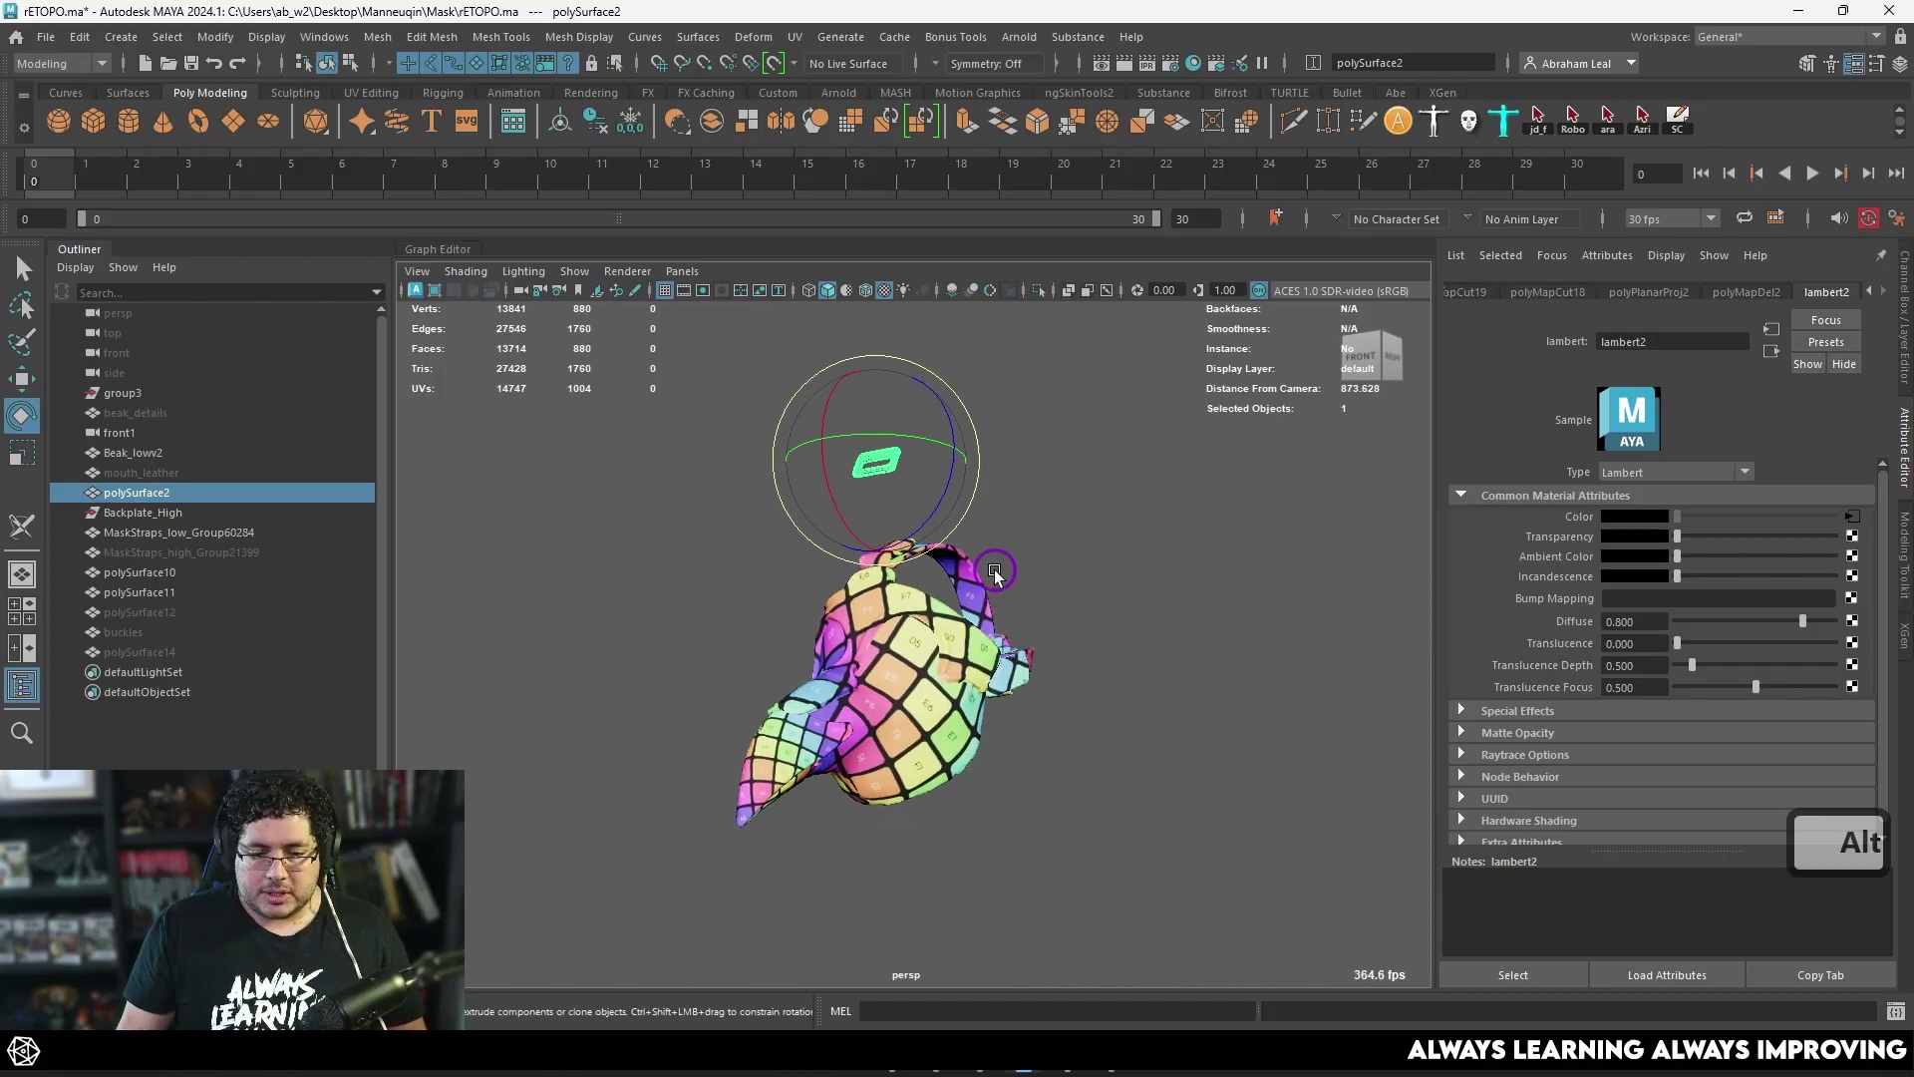
scroll(1032, 576, "up", 4)
left_click(1119, 547)
left_click_drag(1111, 588, 1067, 658, "alt")
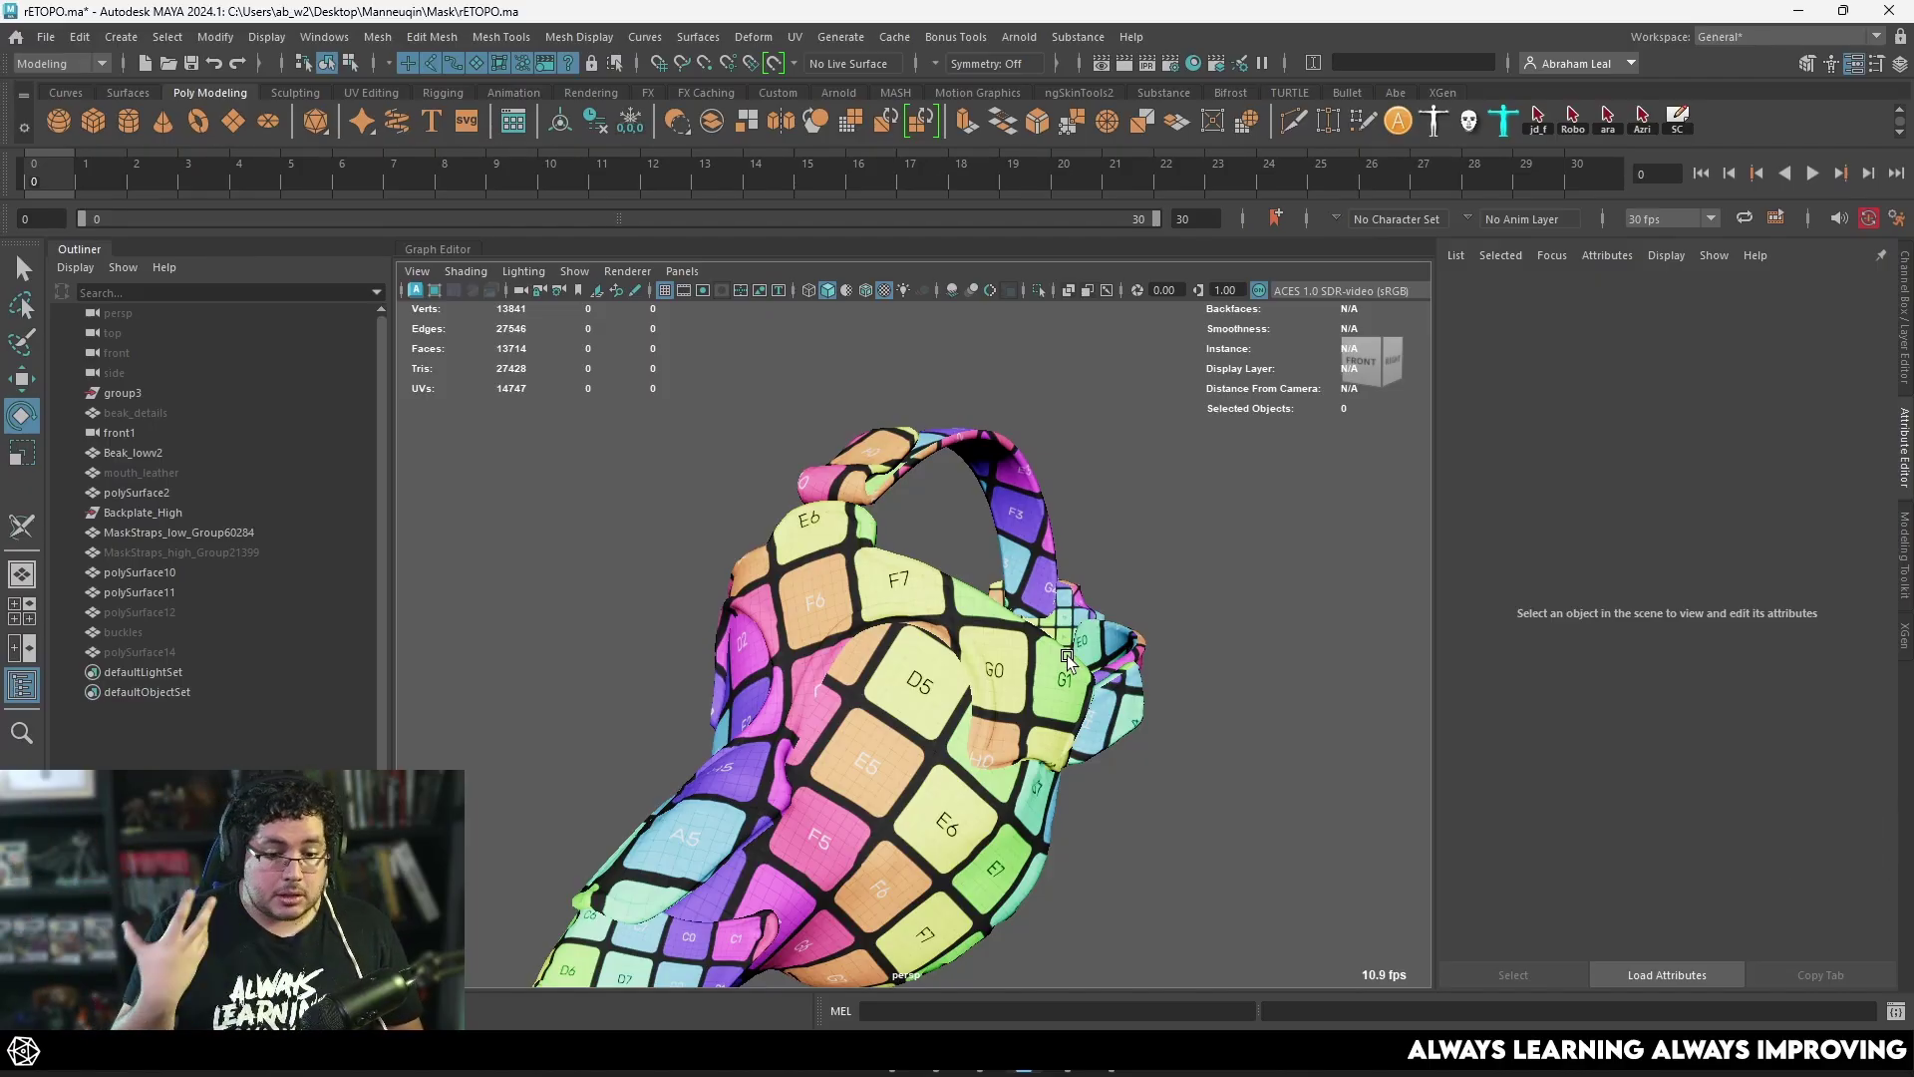
left_click_drag(1067, 656, 888, 660, "alt")
middle_click_drag(887, 660, 912, 560, "alt")
right_click_drag(912, 559, 877, 588, "alt")
left_click_drag(878, 588, 931, 612, "alt")
right_click_drag(931, 611, 1086, 458, "alt")
Step: Select all mask meshes together, open them in the UV Editor and select all their UV shells
left_click_drag(1112, 417, 697, 844)
left_click(795, 37)
left_click(807, 75)
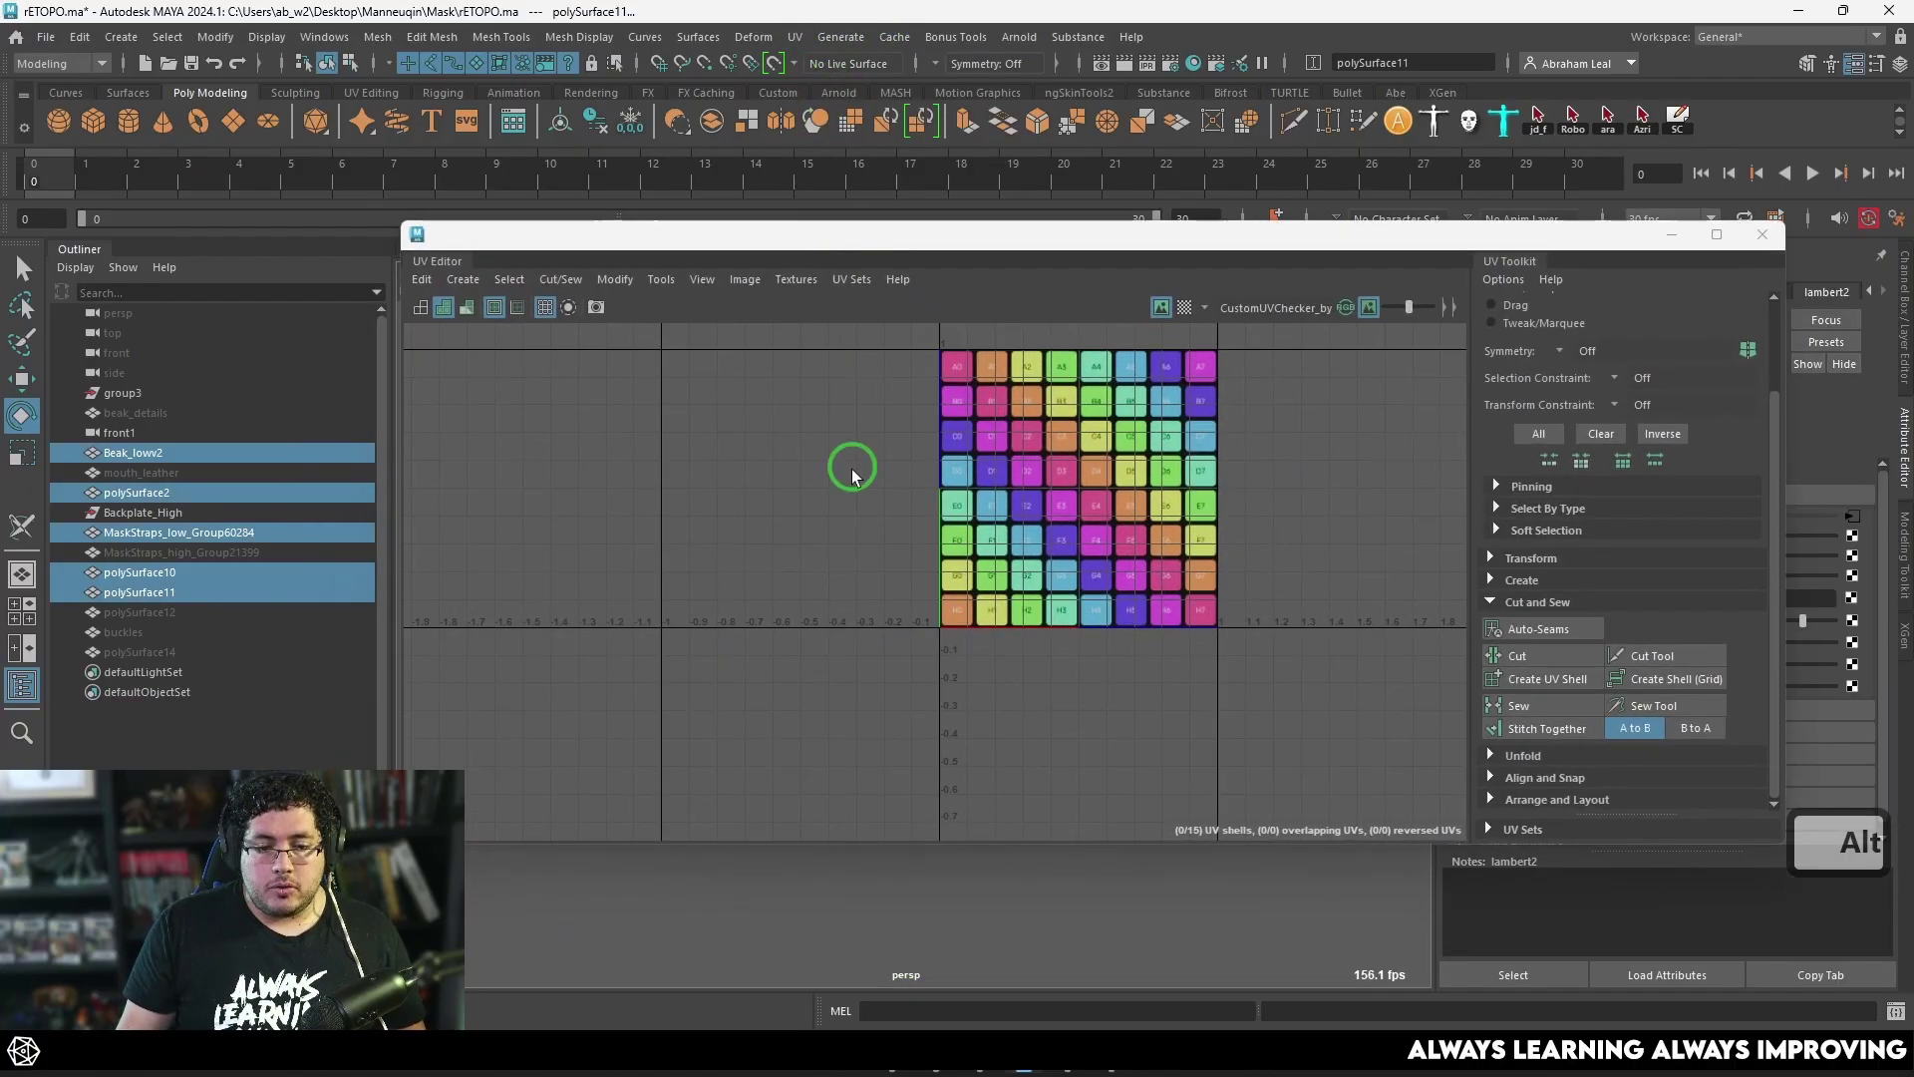
scroll(997, 448, "down", 3)
key("f")
left_click_drag(1174, 398, 604, 770)
Step: Open the options for laying out the shells and set the packing resolution to 1024
left_click(615, 280)
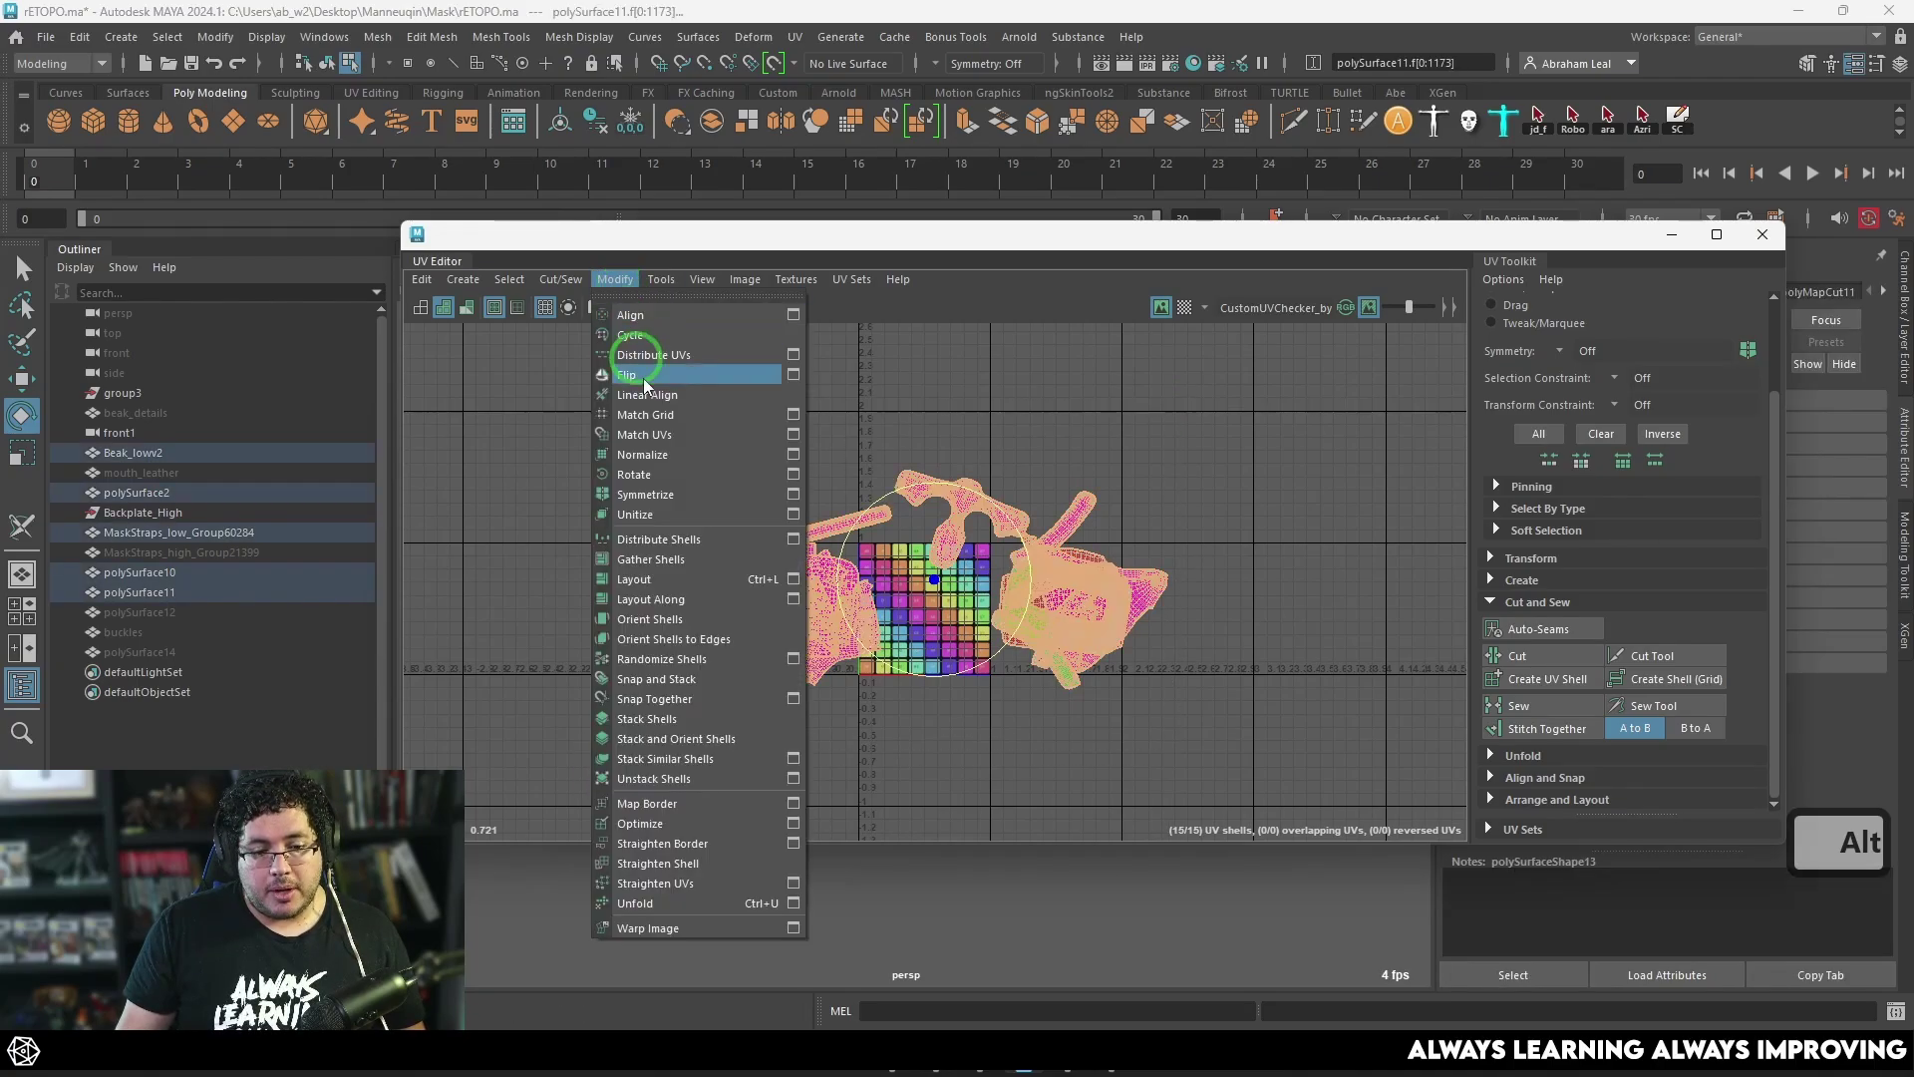
left_click(808, 583)
left_click_drag(883, 317, 770, 166)
left_click(700, 346)
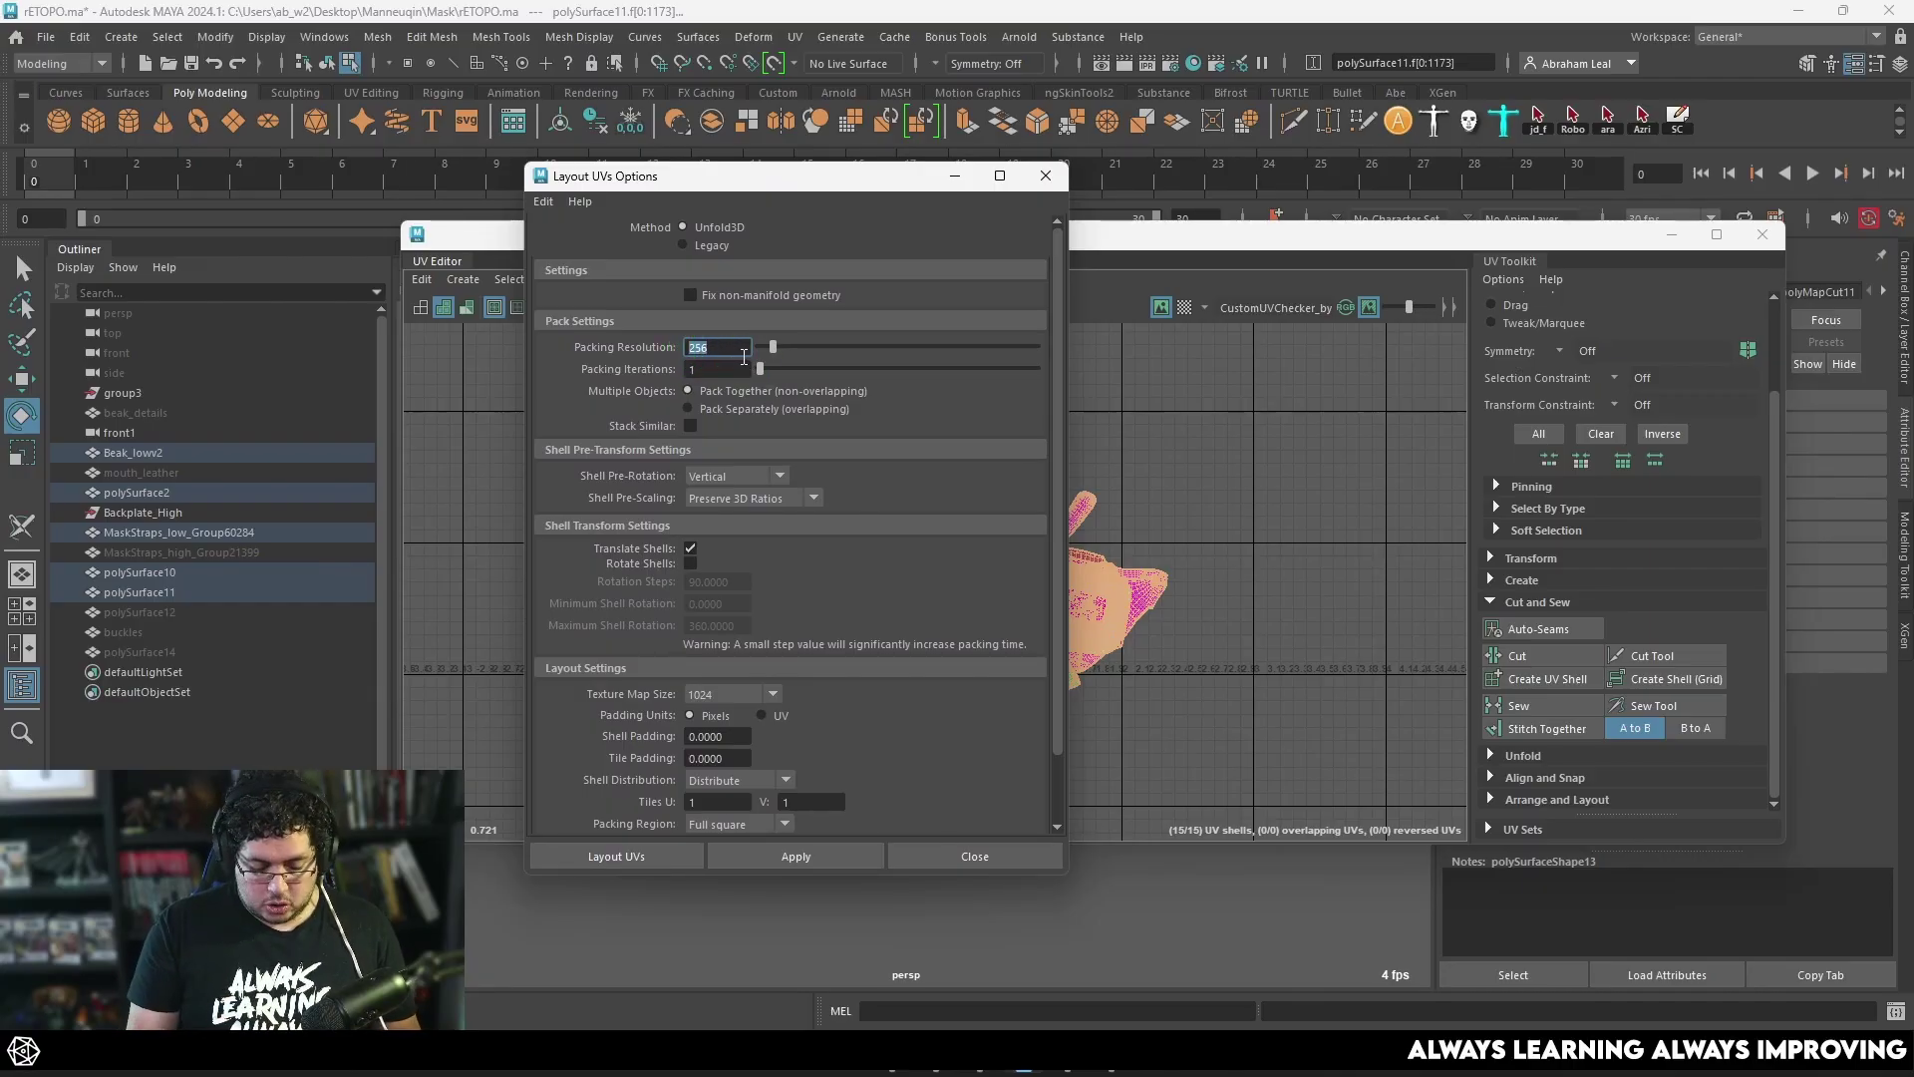
type("1023")
key("BackSpace")
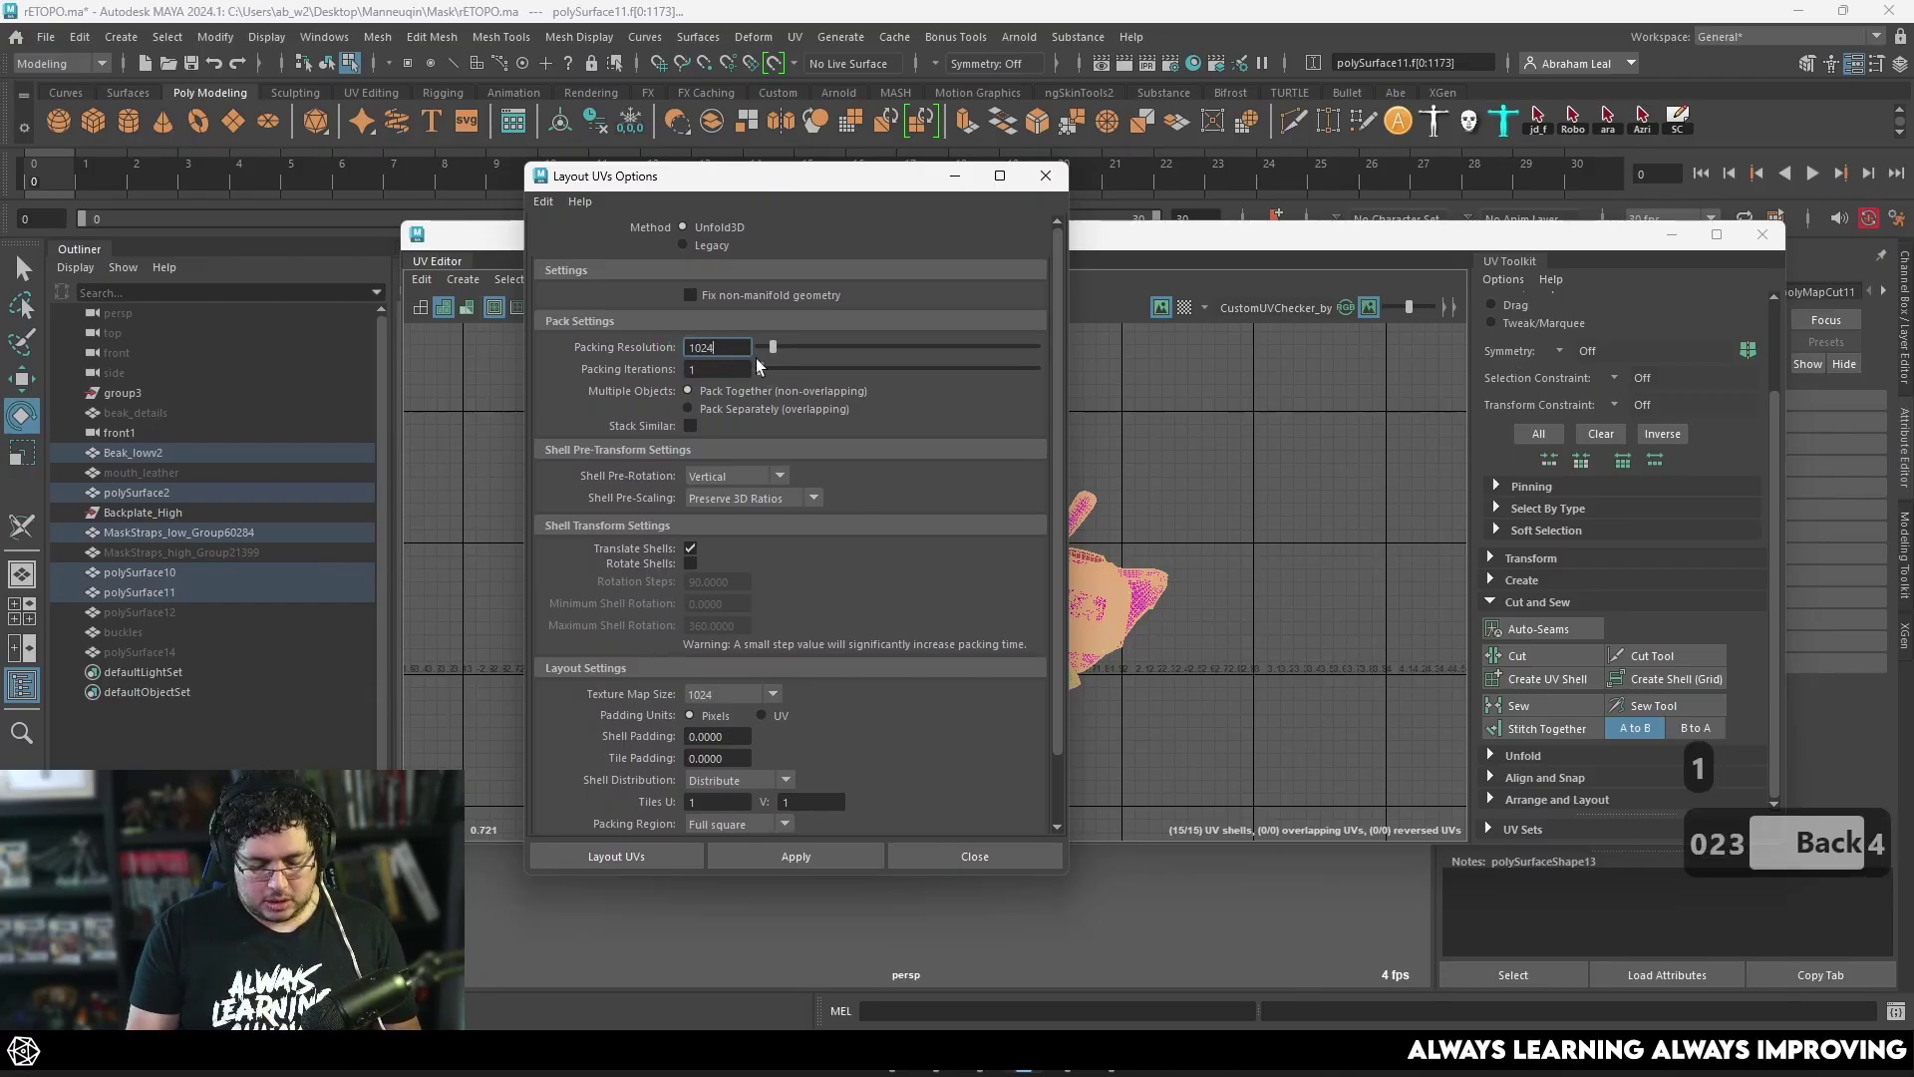
type("4")
key("Return")
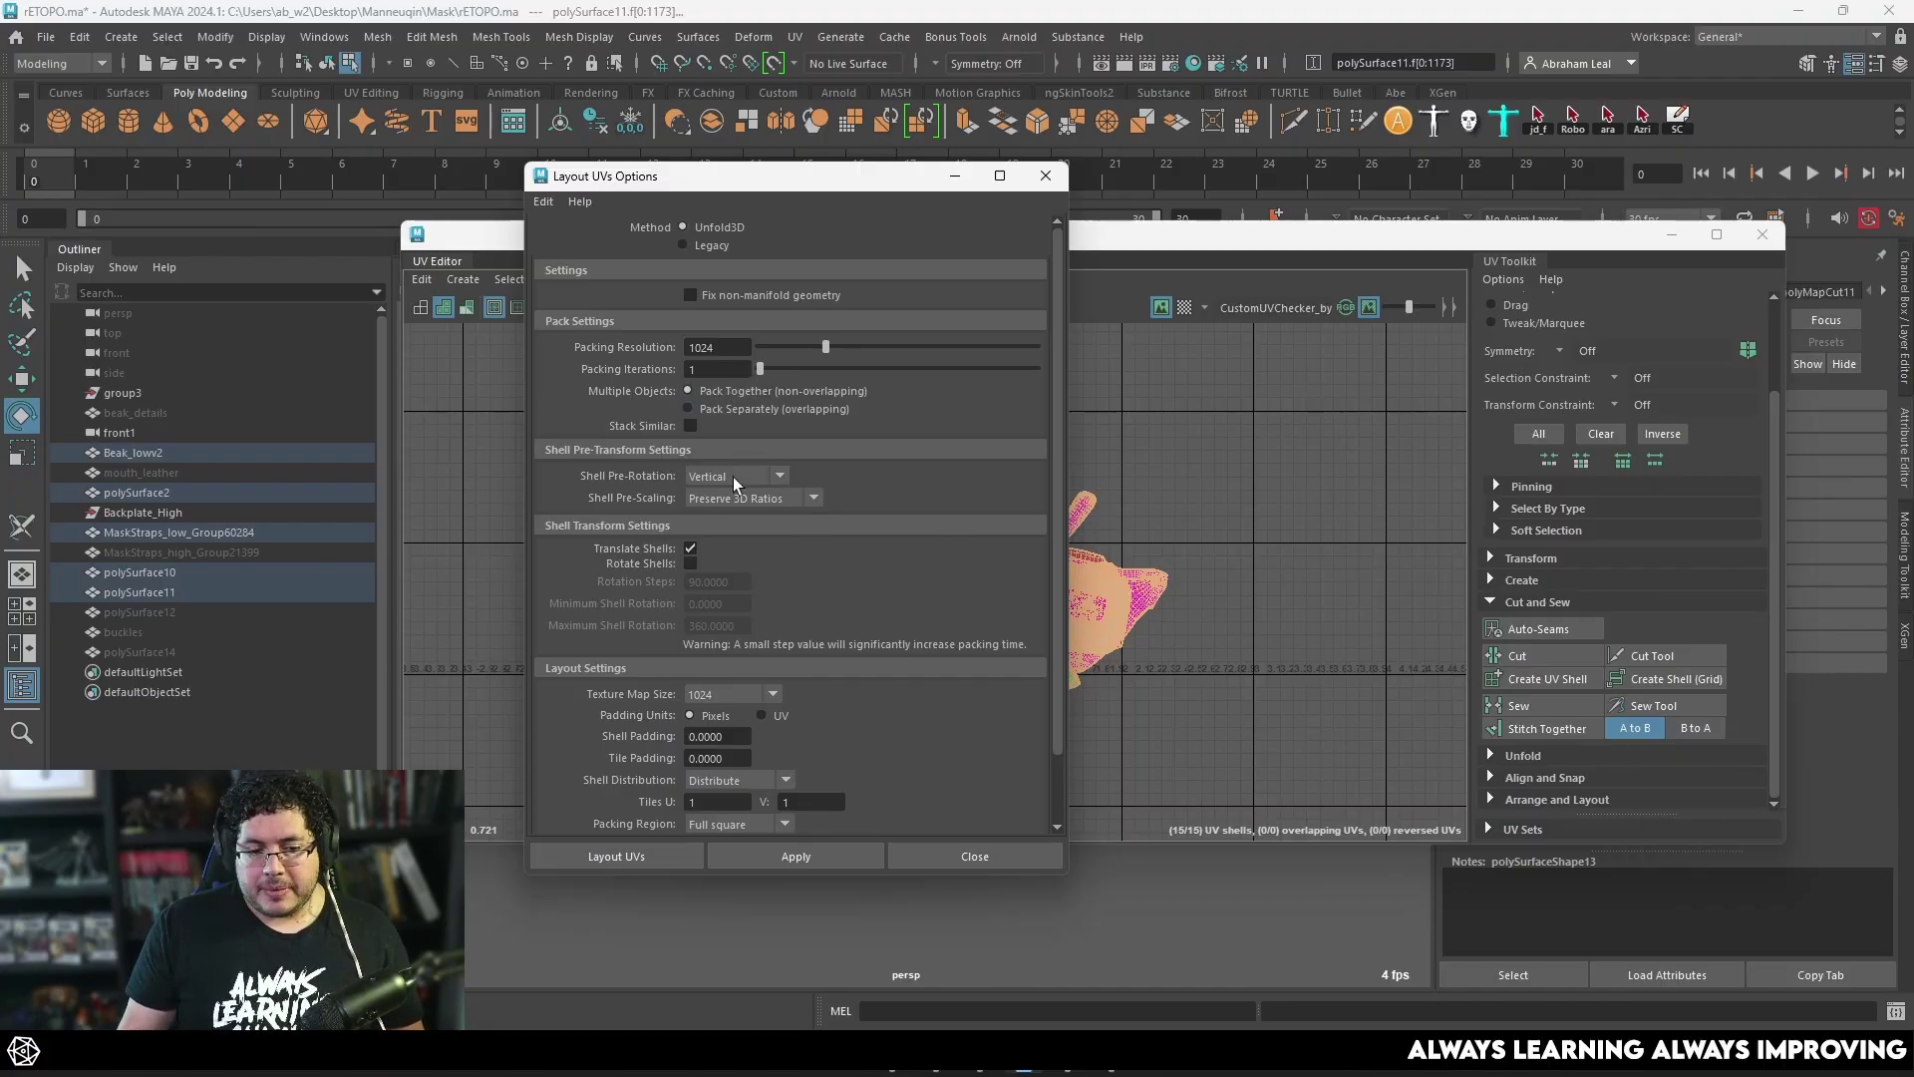
Step: Compare the checker square sizes on the beak, mask body and straps in the viewport, and return to the layout options
left_click_drag(757, 176, 1305, 190)
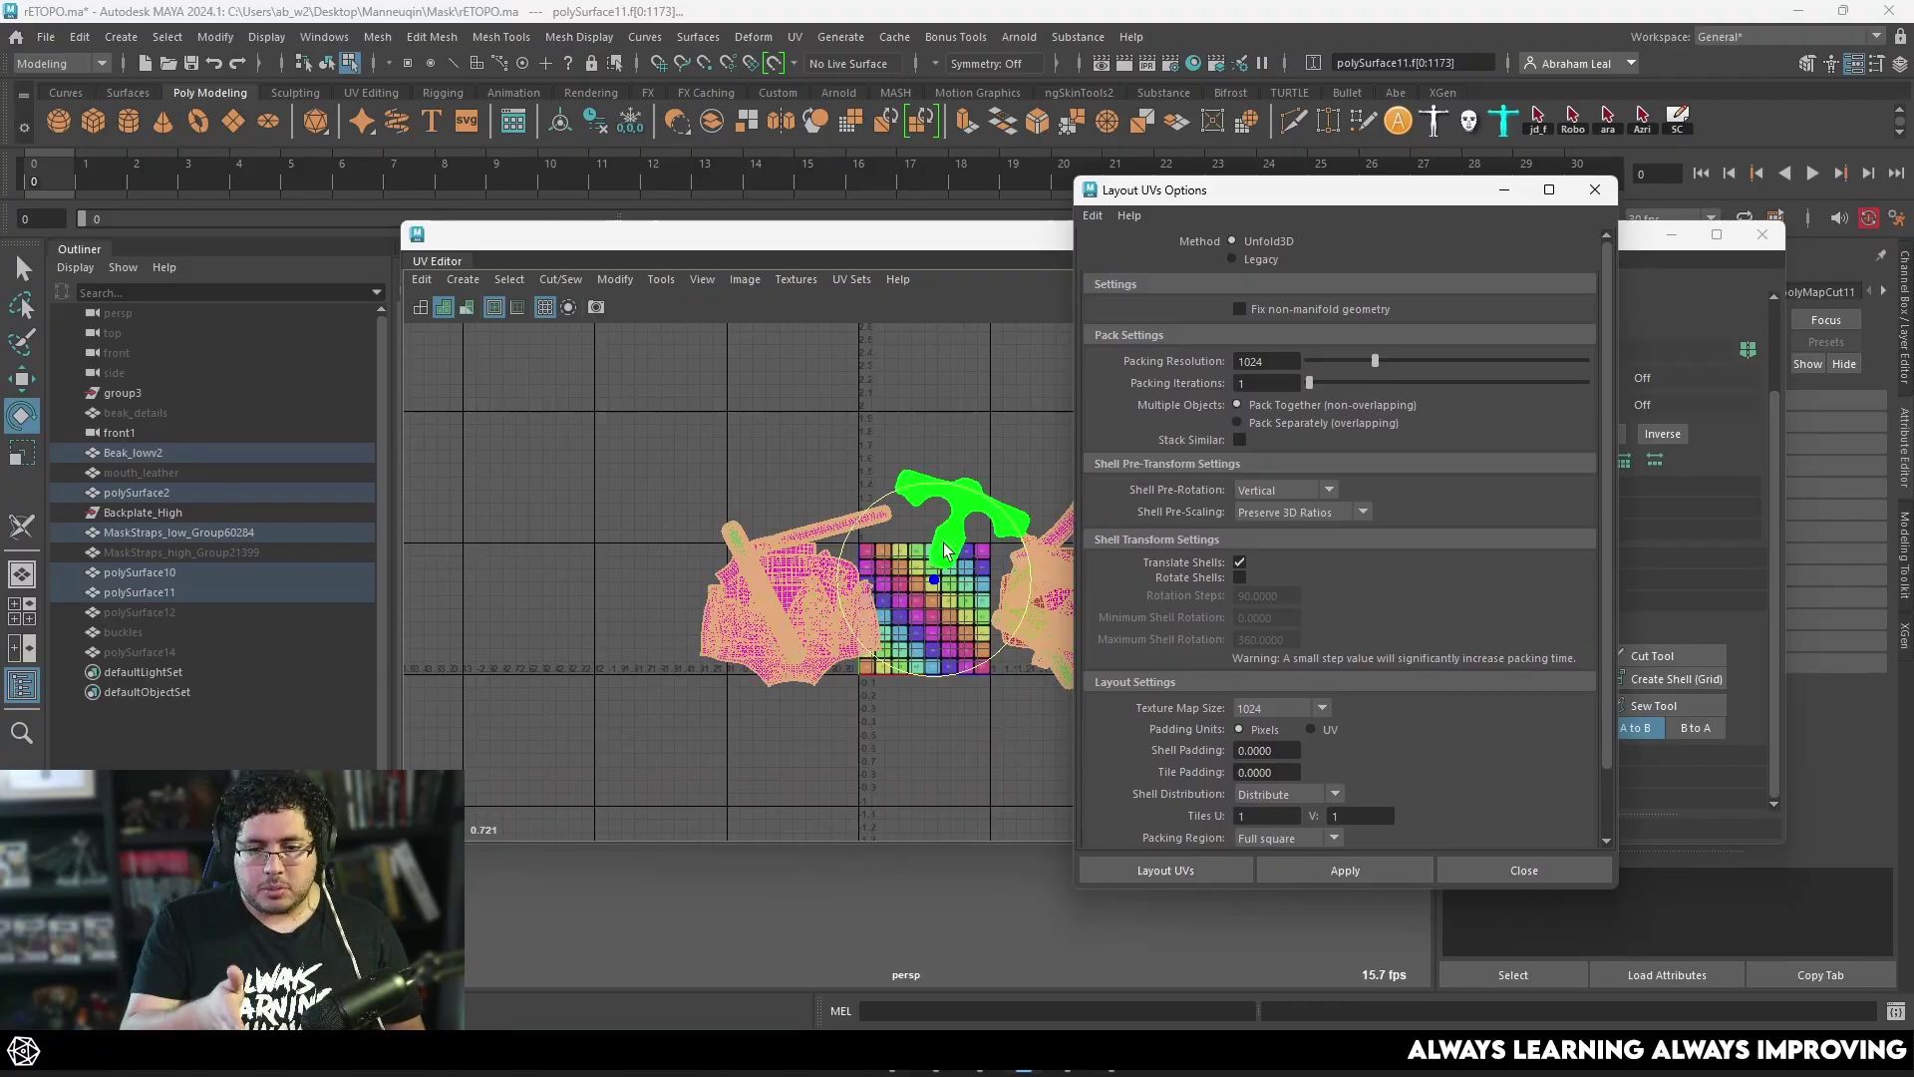
left_click_drag(946, 550, 1070, 524)
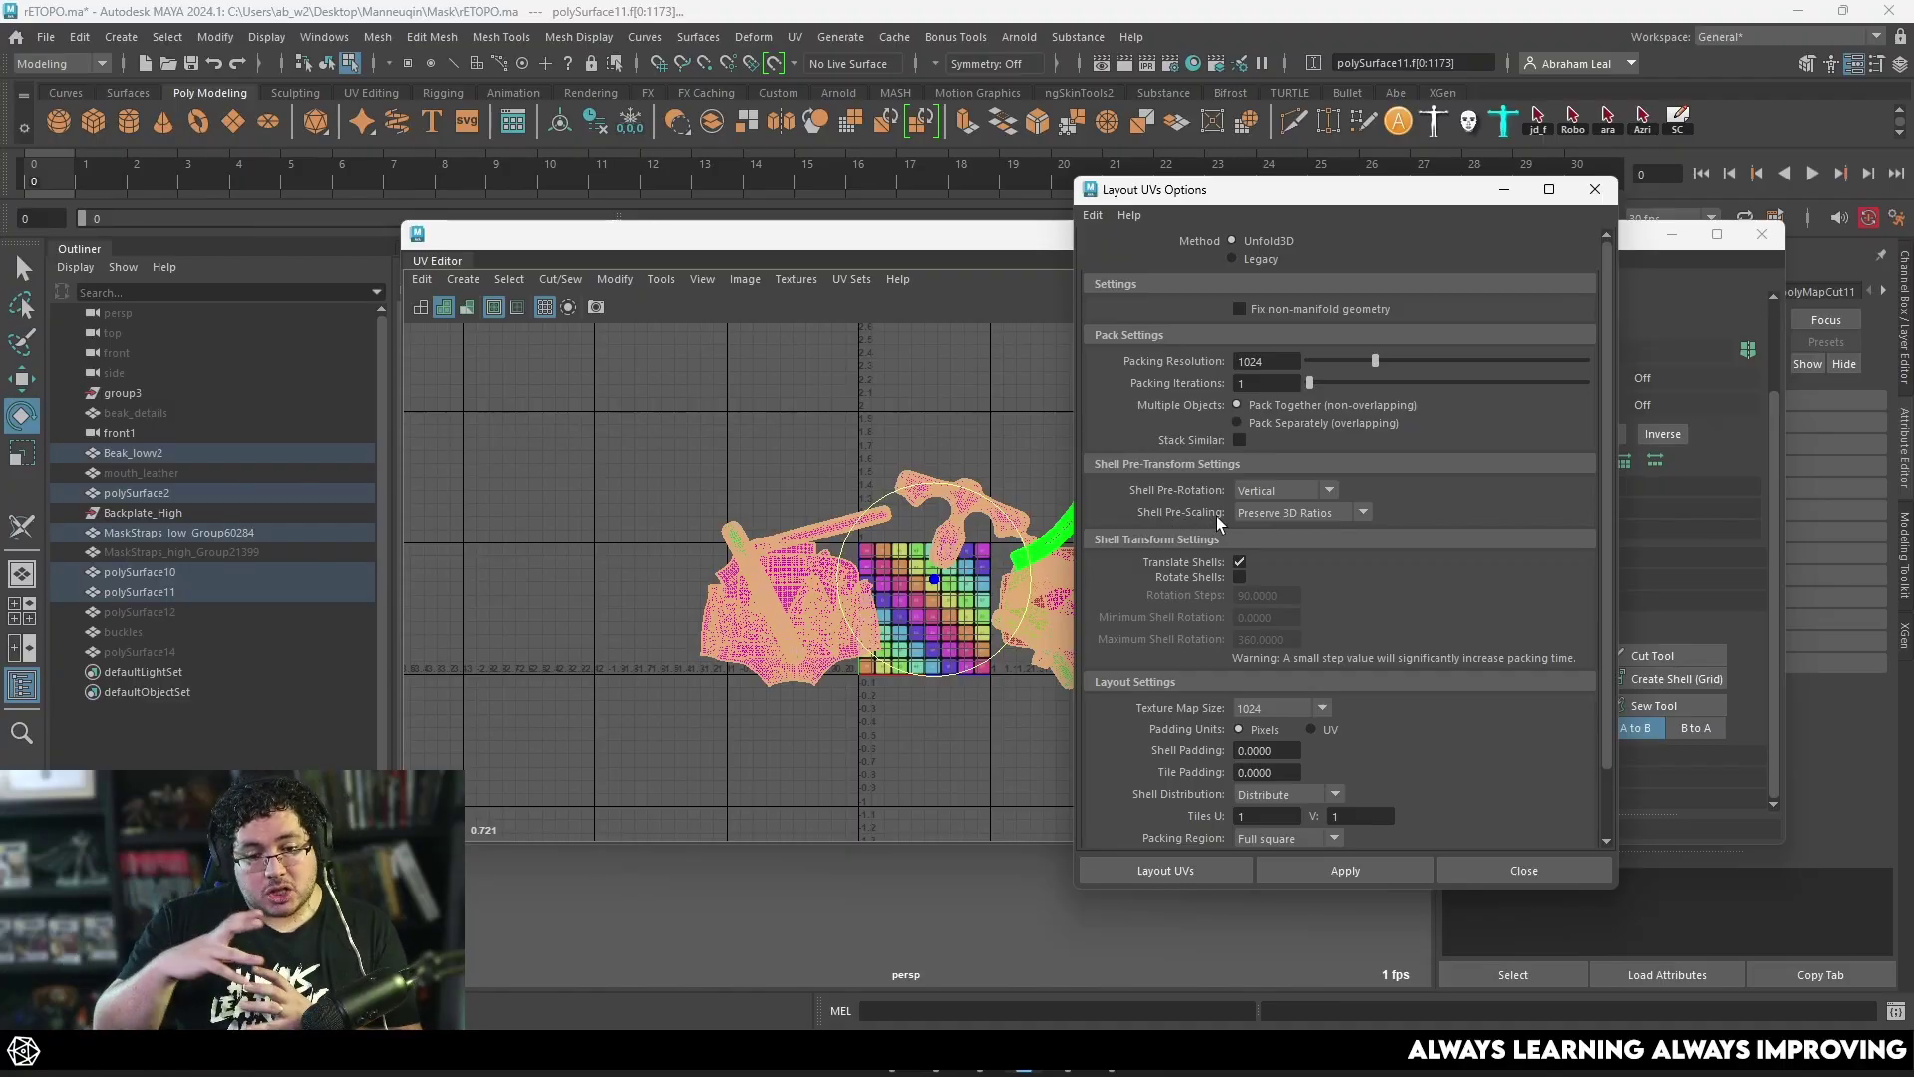
left_click_drag(898, 238, 982, 767)
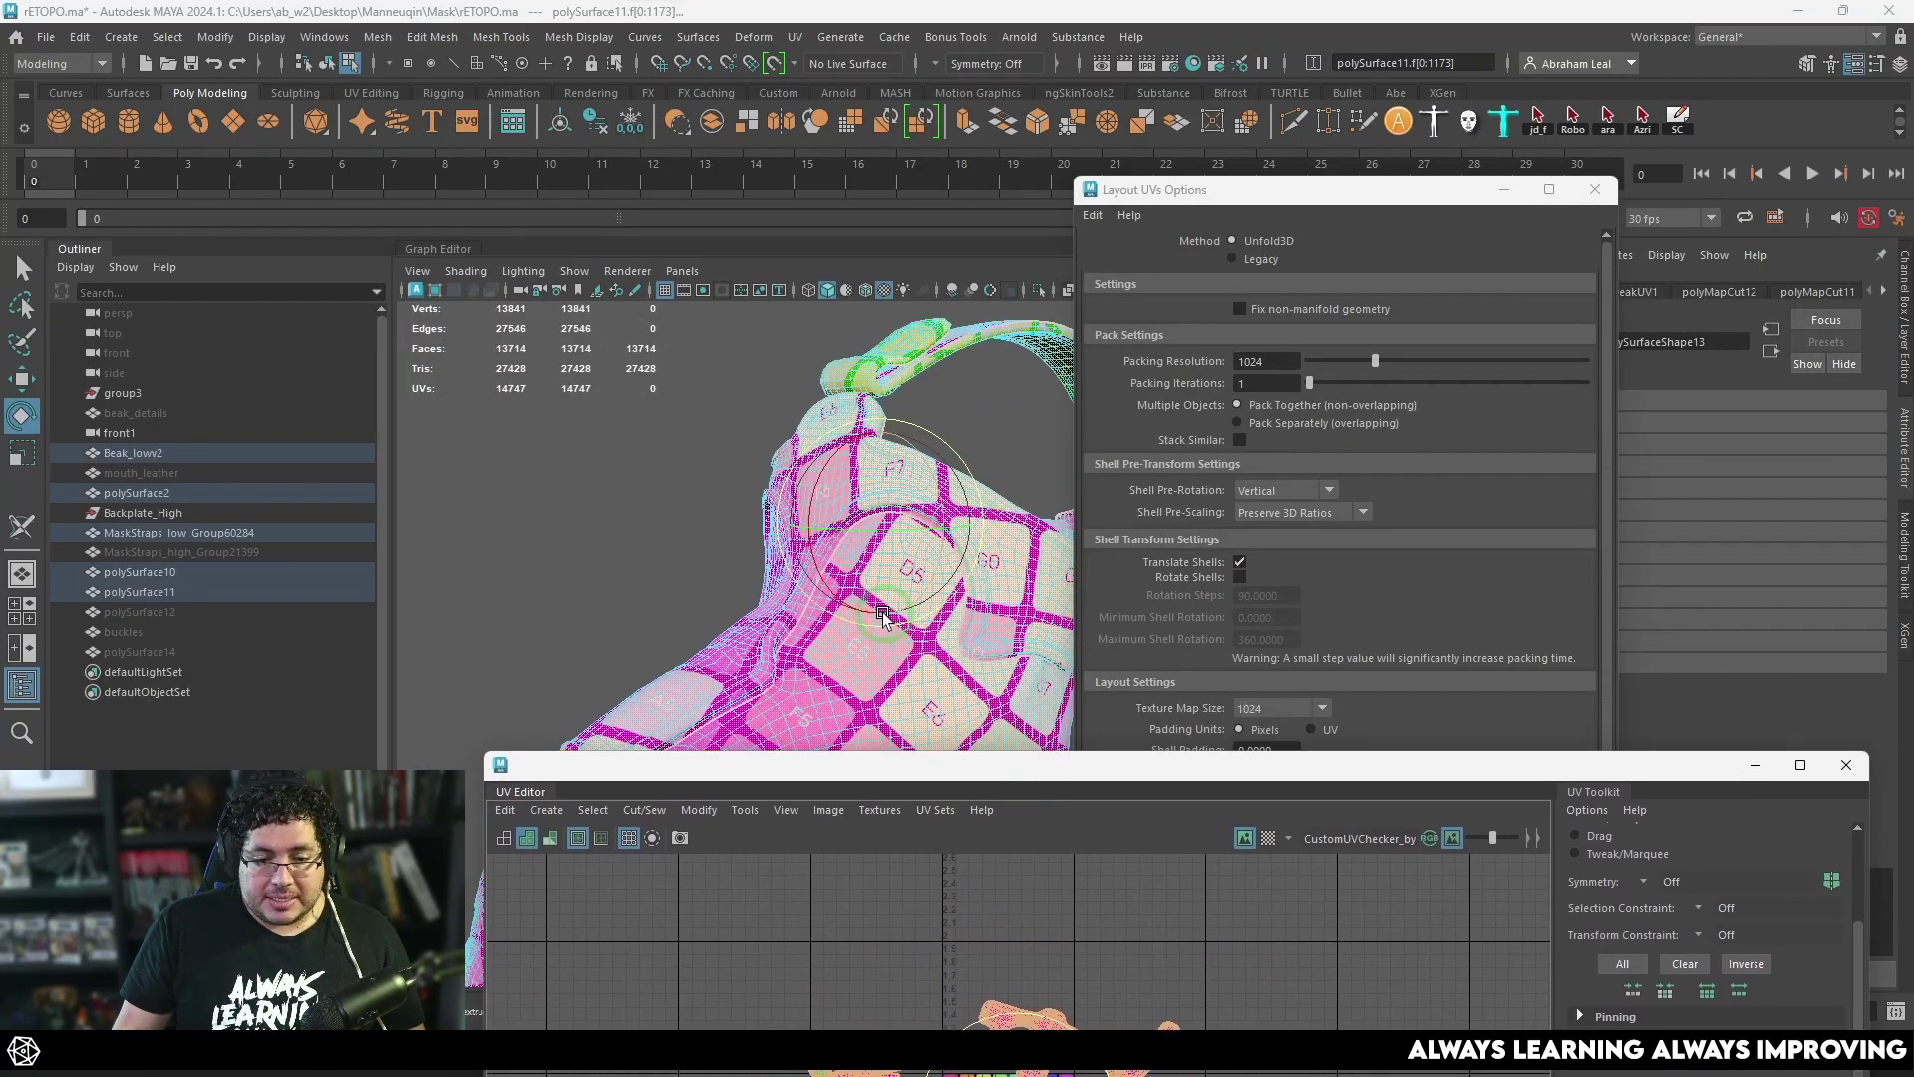
left_click_drag(884, 617, 643, 558, "alt")
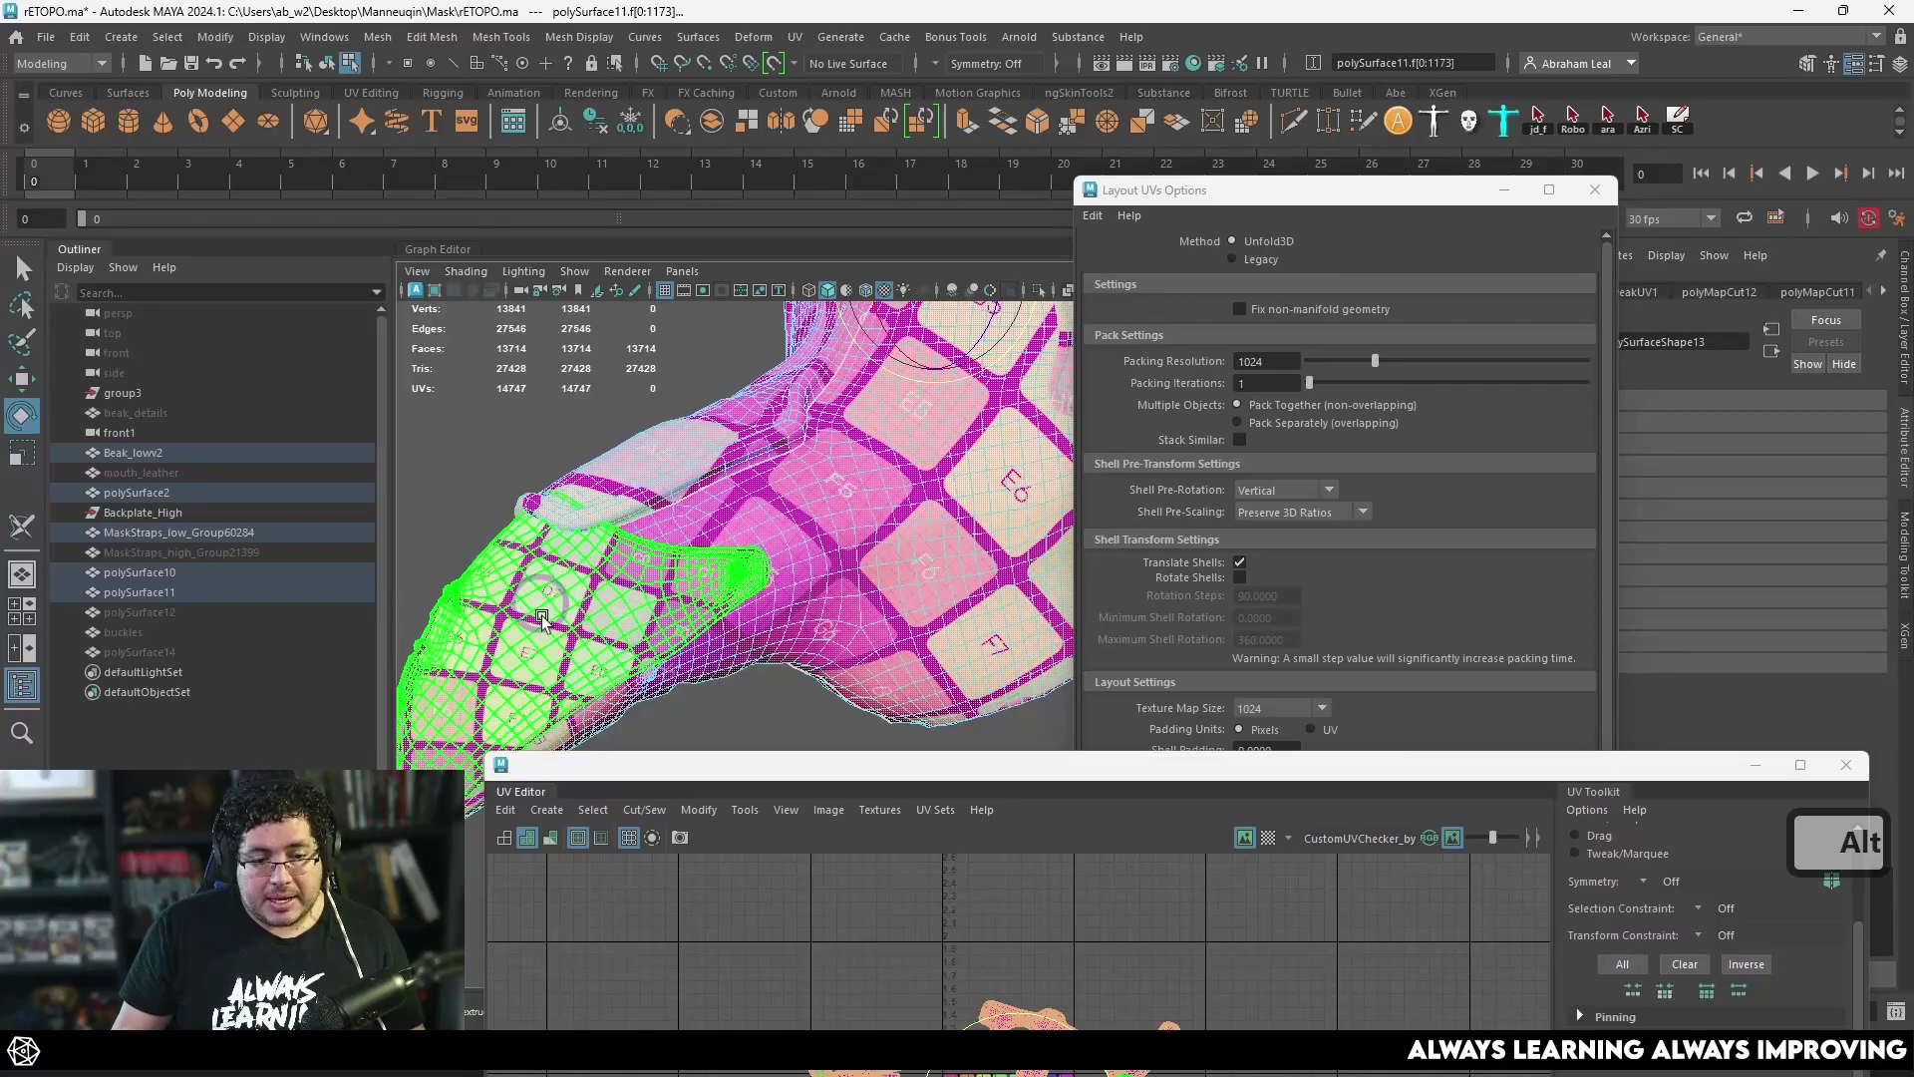
left_click_drag(776, 609, 731, 446, "alt")
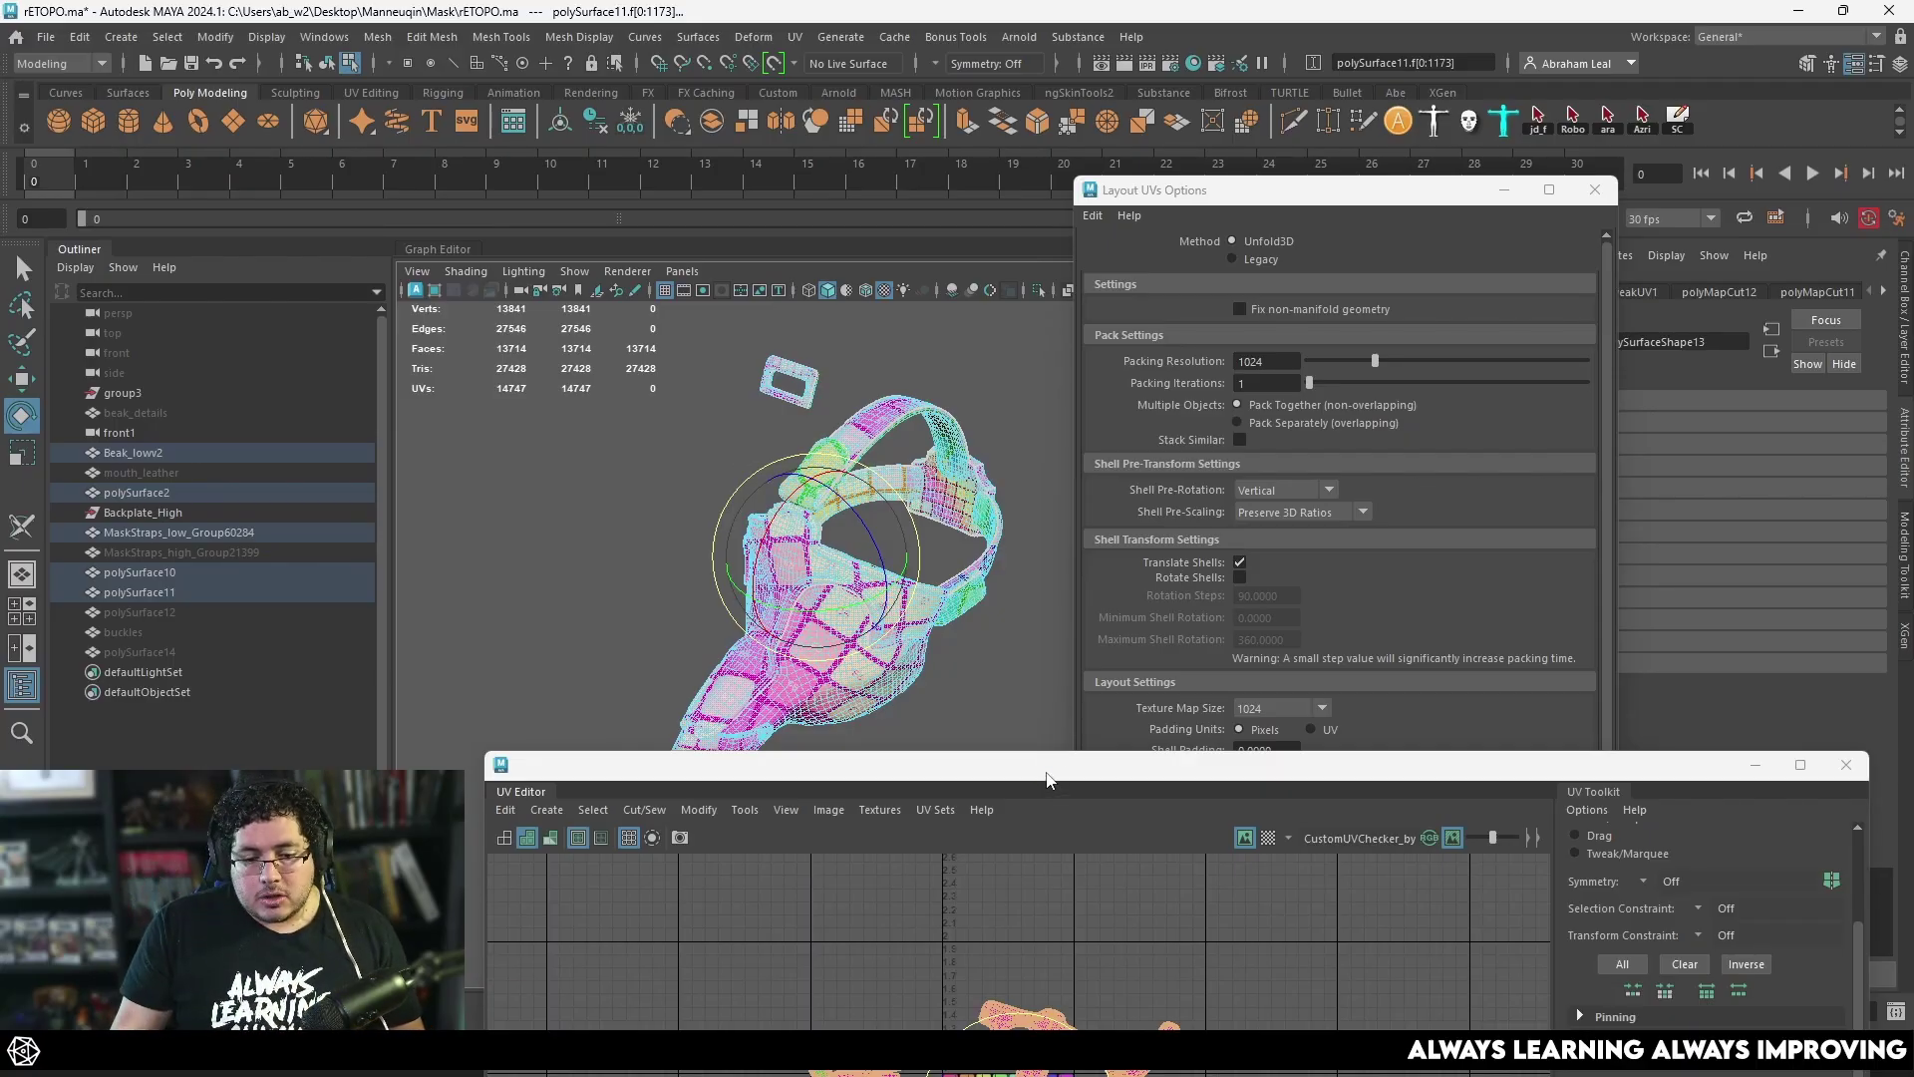
left_click_drag(1064, 763, 906, 282)
left_click(1294, 202)
left_click(1256, 198)
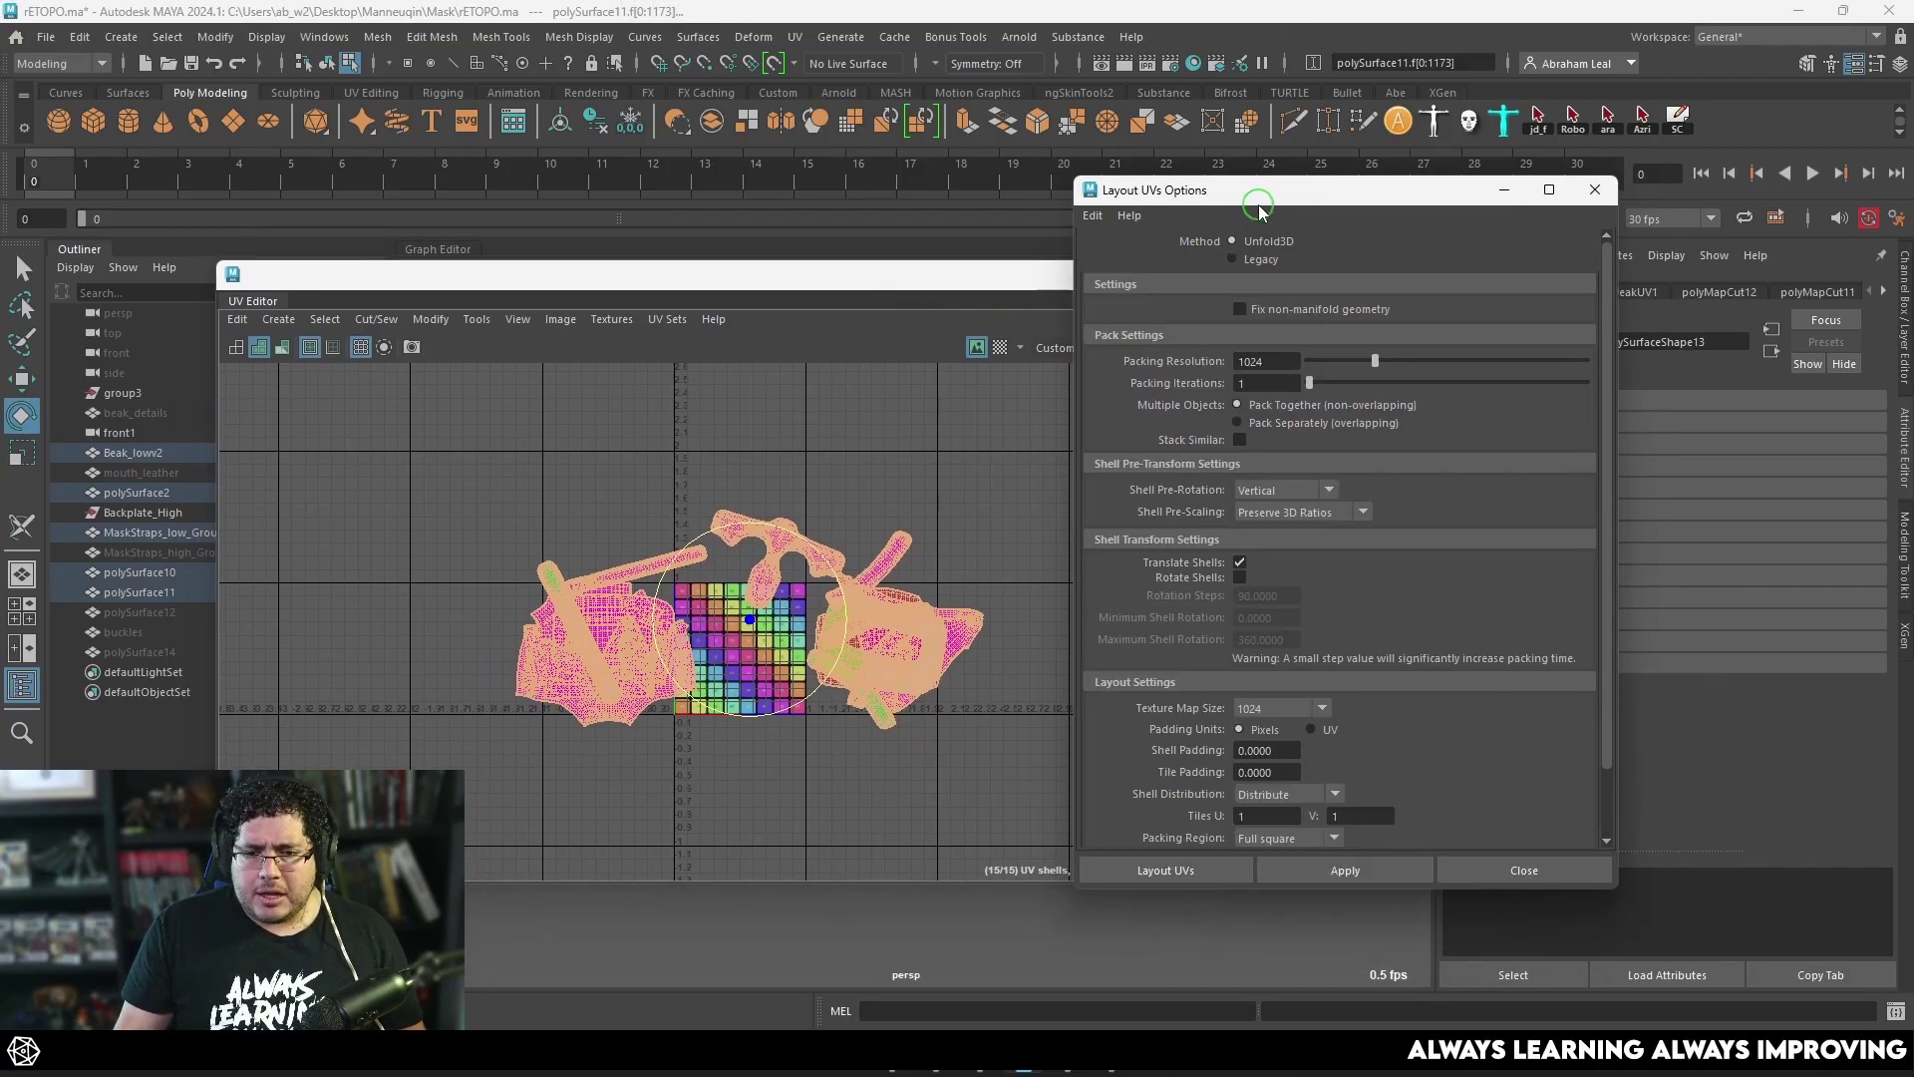
Step: Set the layout's texture map size to 4096 with shell and tile padding of 8 pixels, and apply it to all shells
scroll(1384, 634, "down", 2)
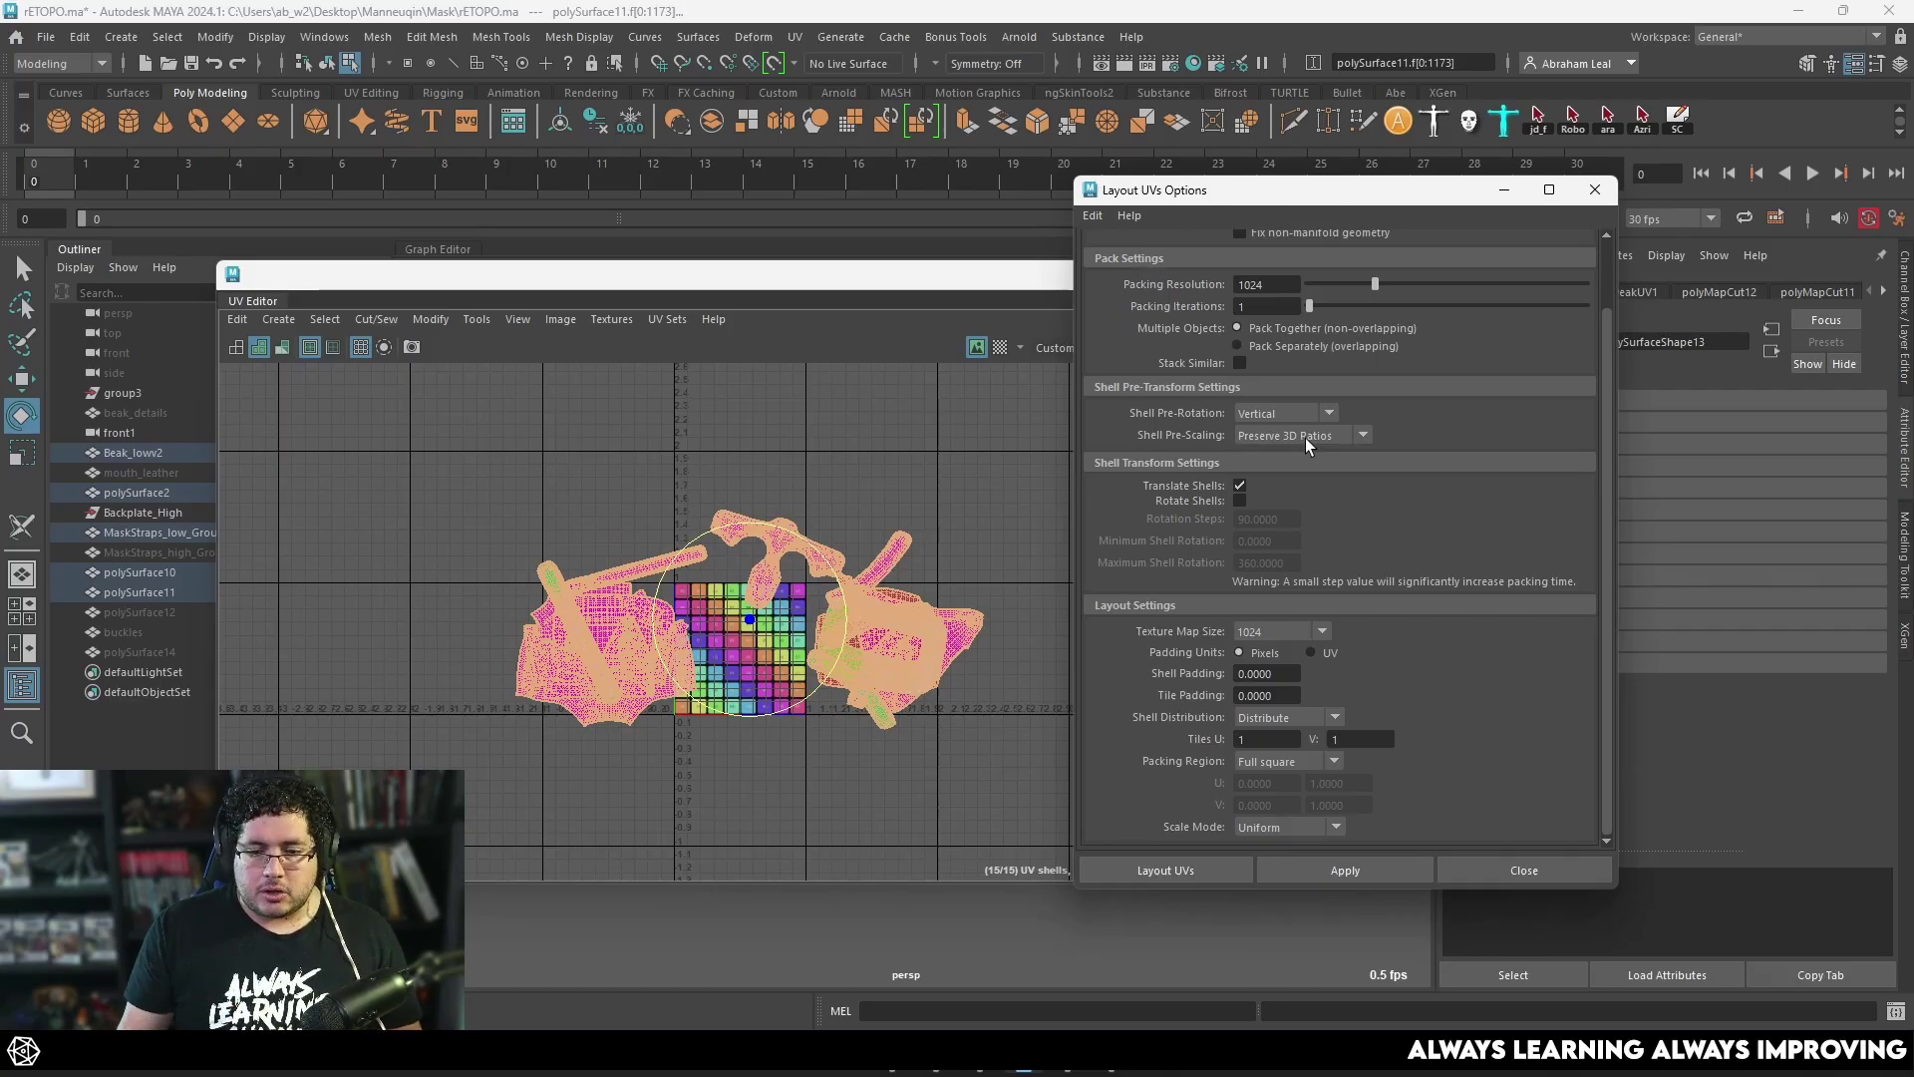
left_click(1287, 645)
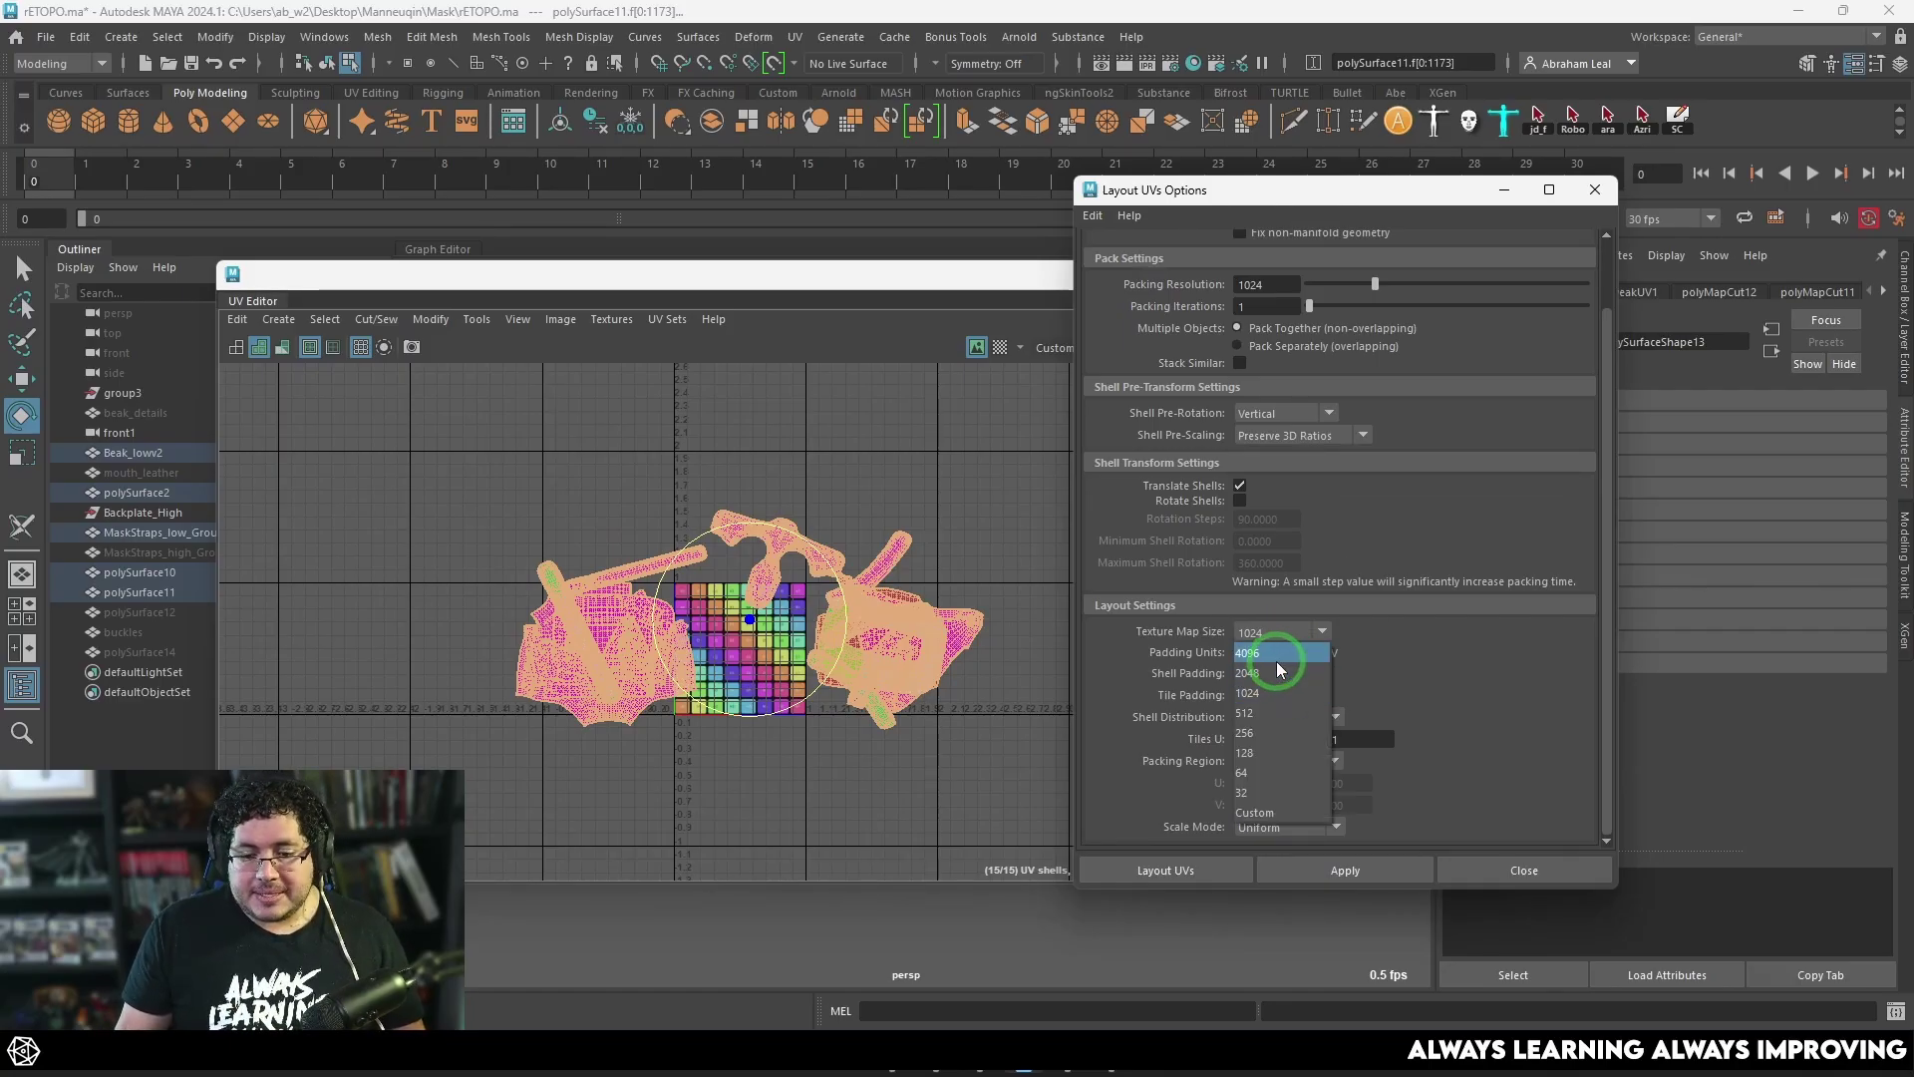
left_click(1277, 658)
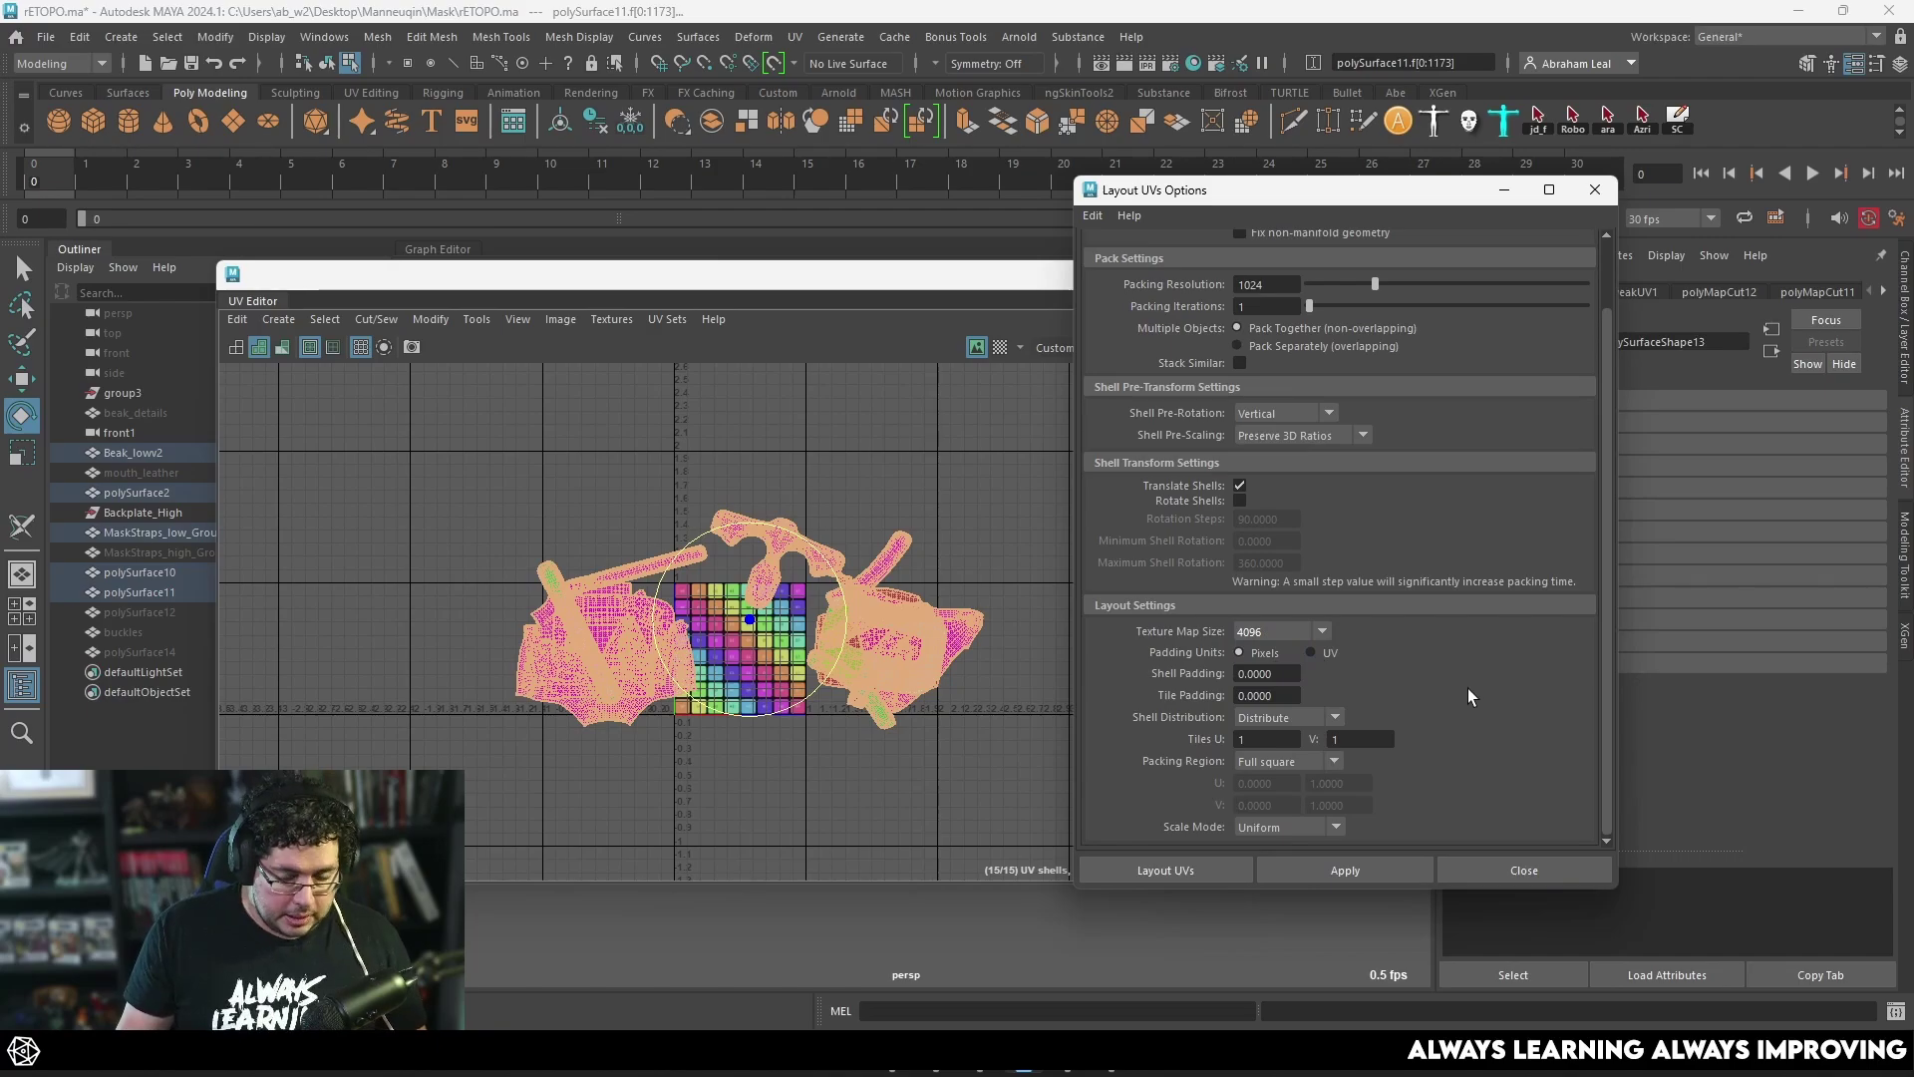
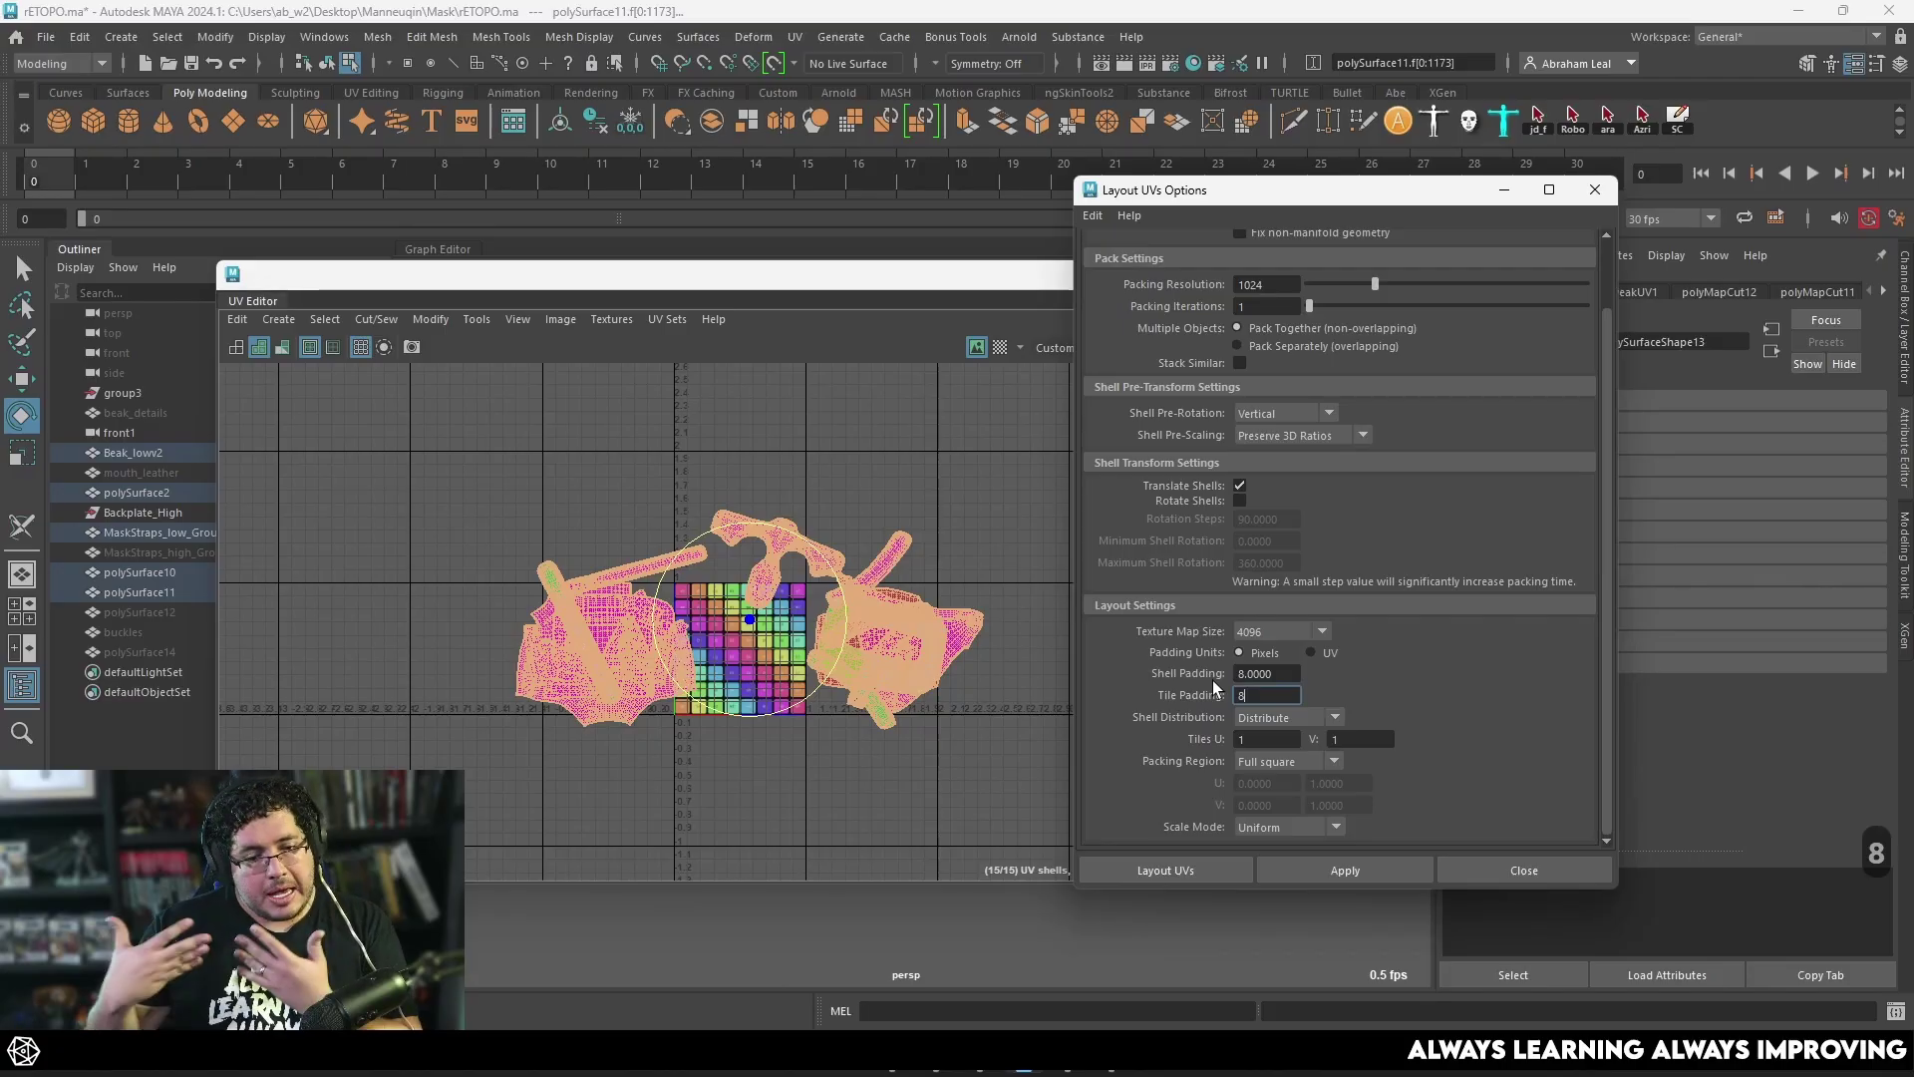
left_click(1379, 875)
scroll(809, 624, "up", 3)
left_click(894, 610)
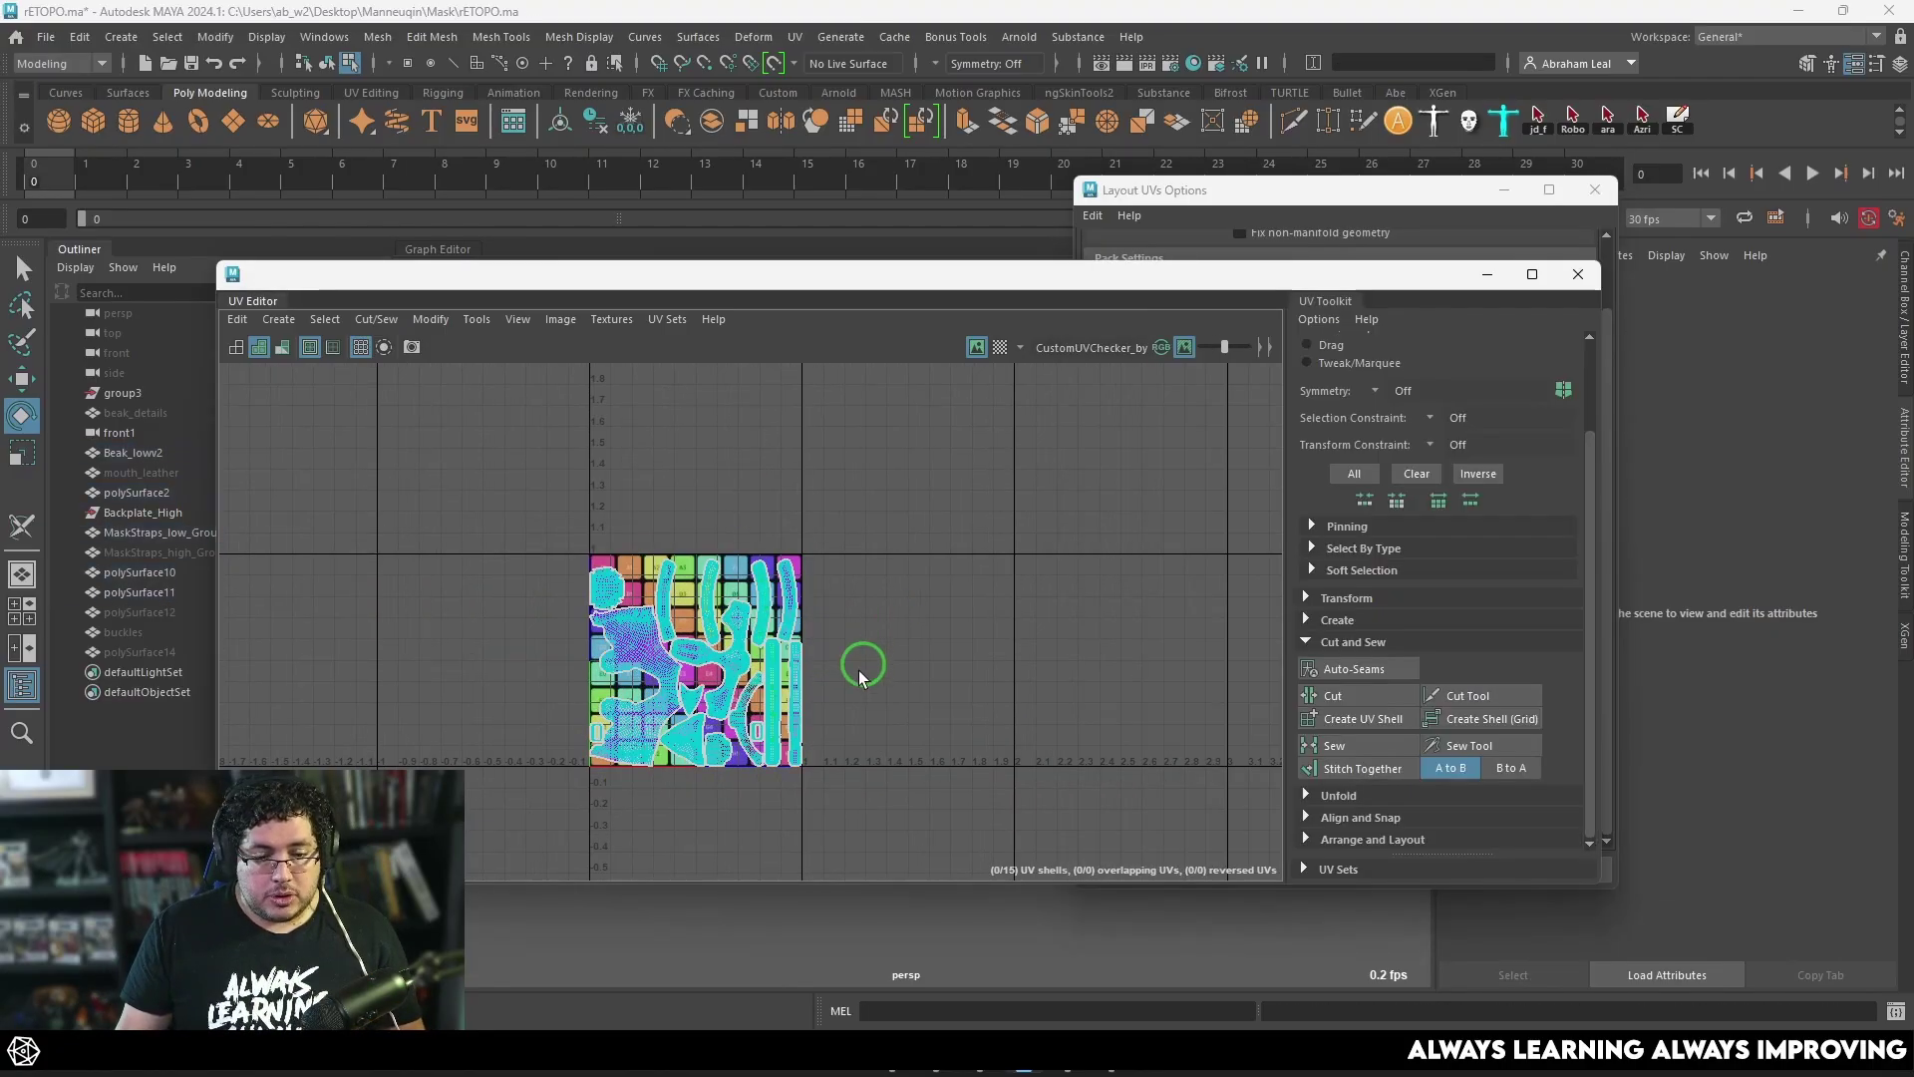
scroll(749, 670, "up", 4)
right_click_drag(724, 662, 893, 706, "alt")
middle_click_drag(894, 708, 1090, 718, "alt")
scroll(1102, 559, "down", 2)
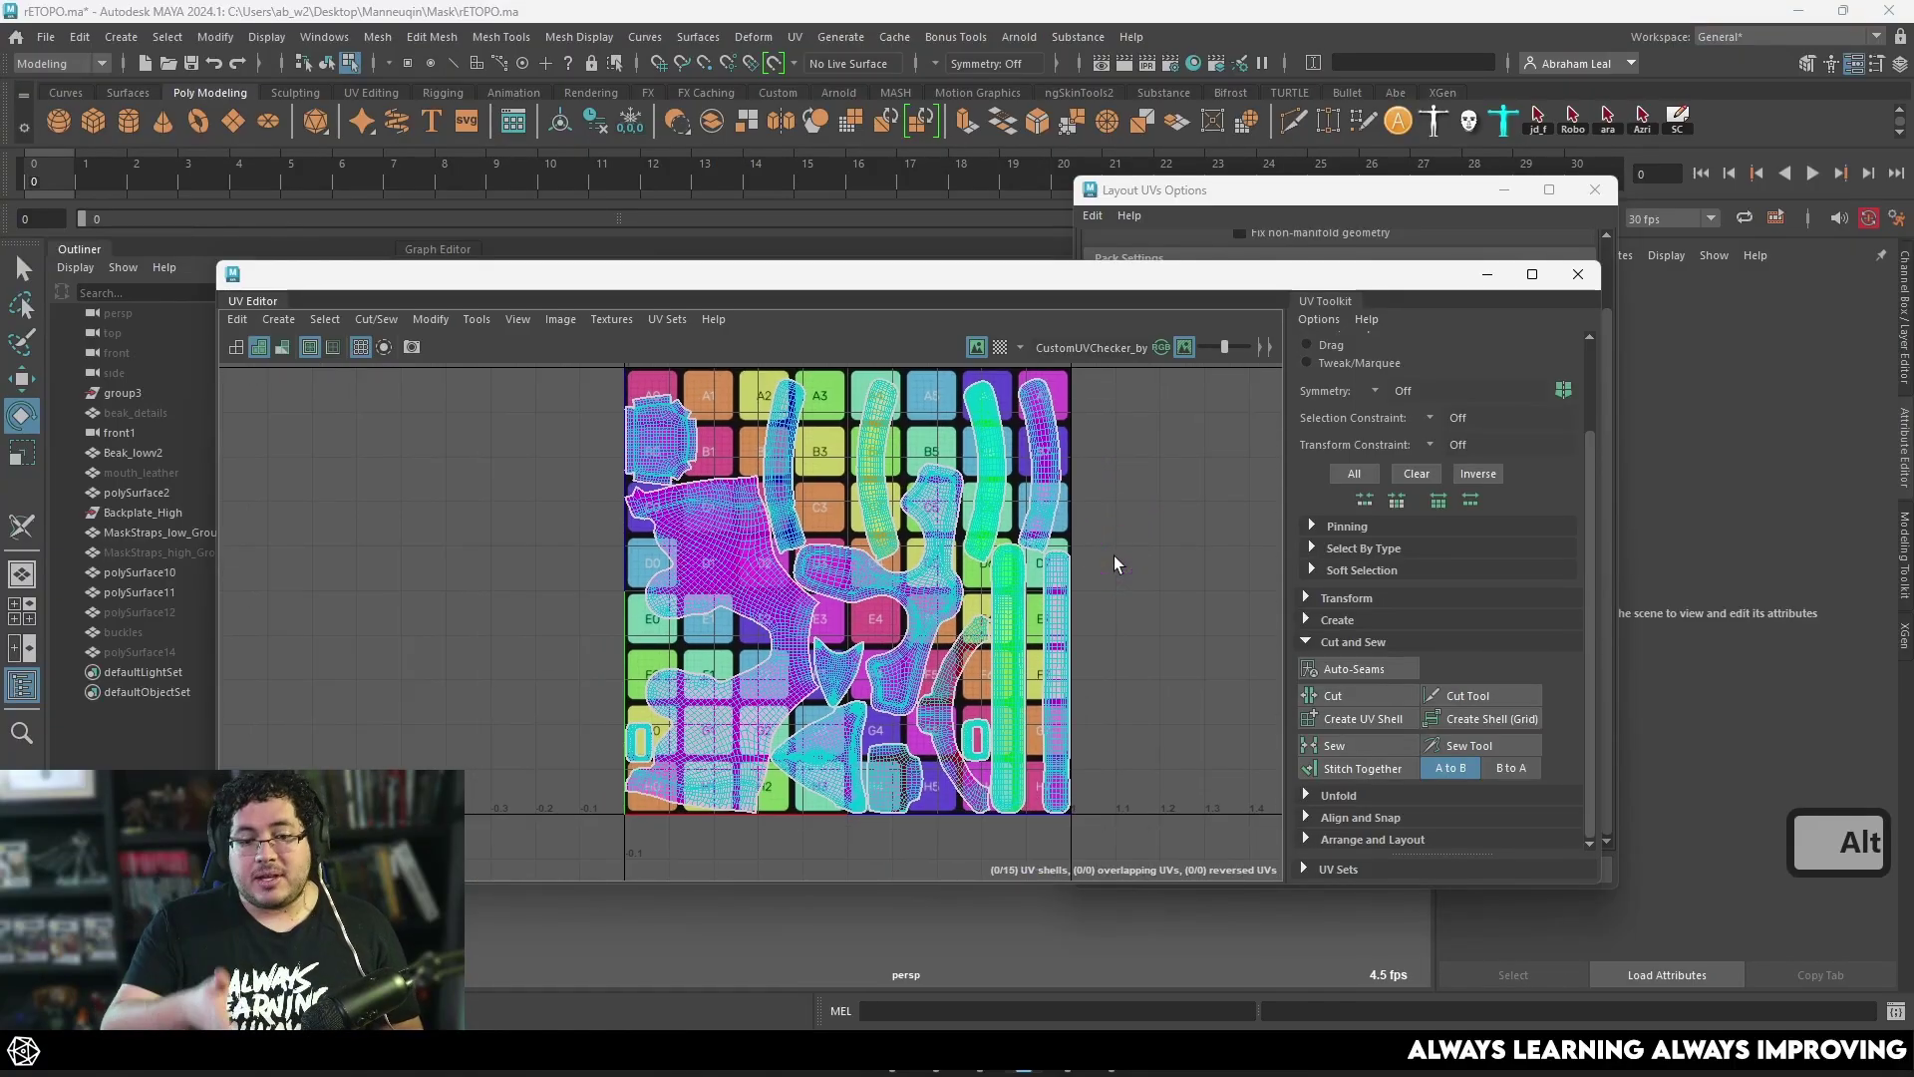
Step: Return to object mode, examine the checker pattern across the whole mask, and close the layout options
left_click(1487, 275)
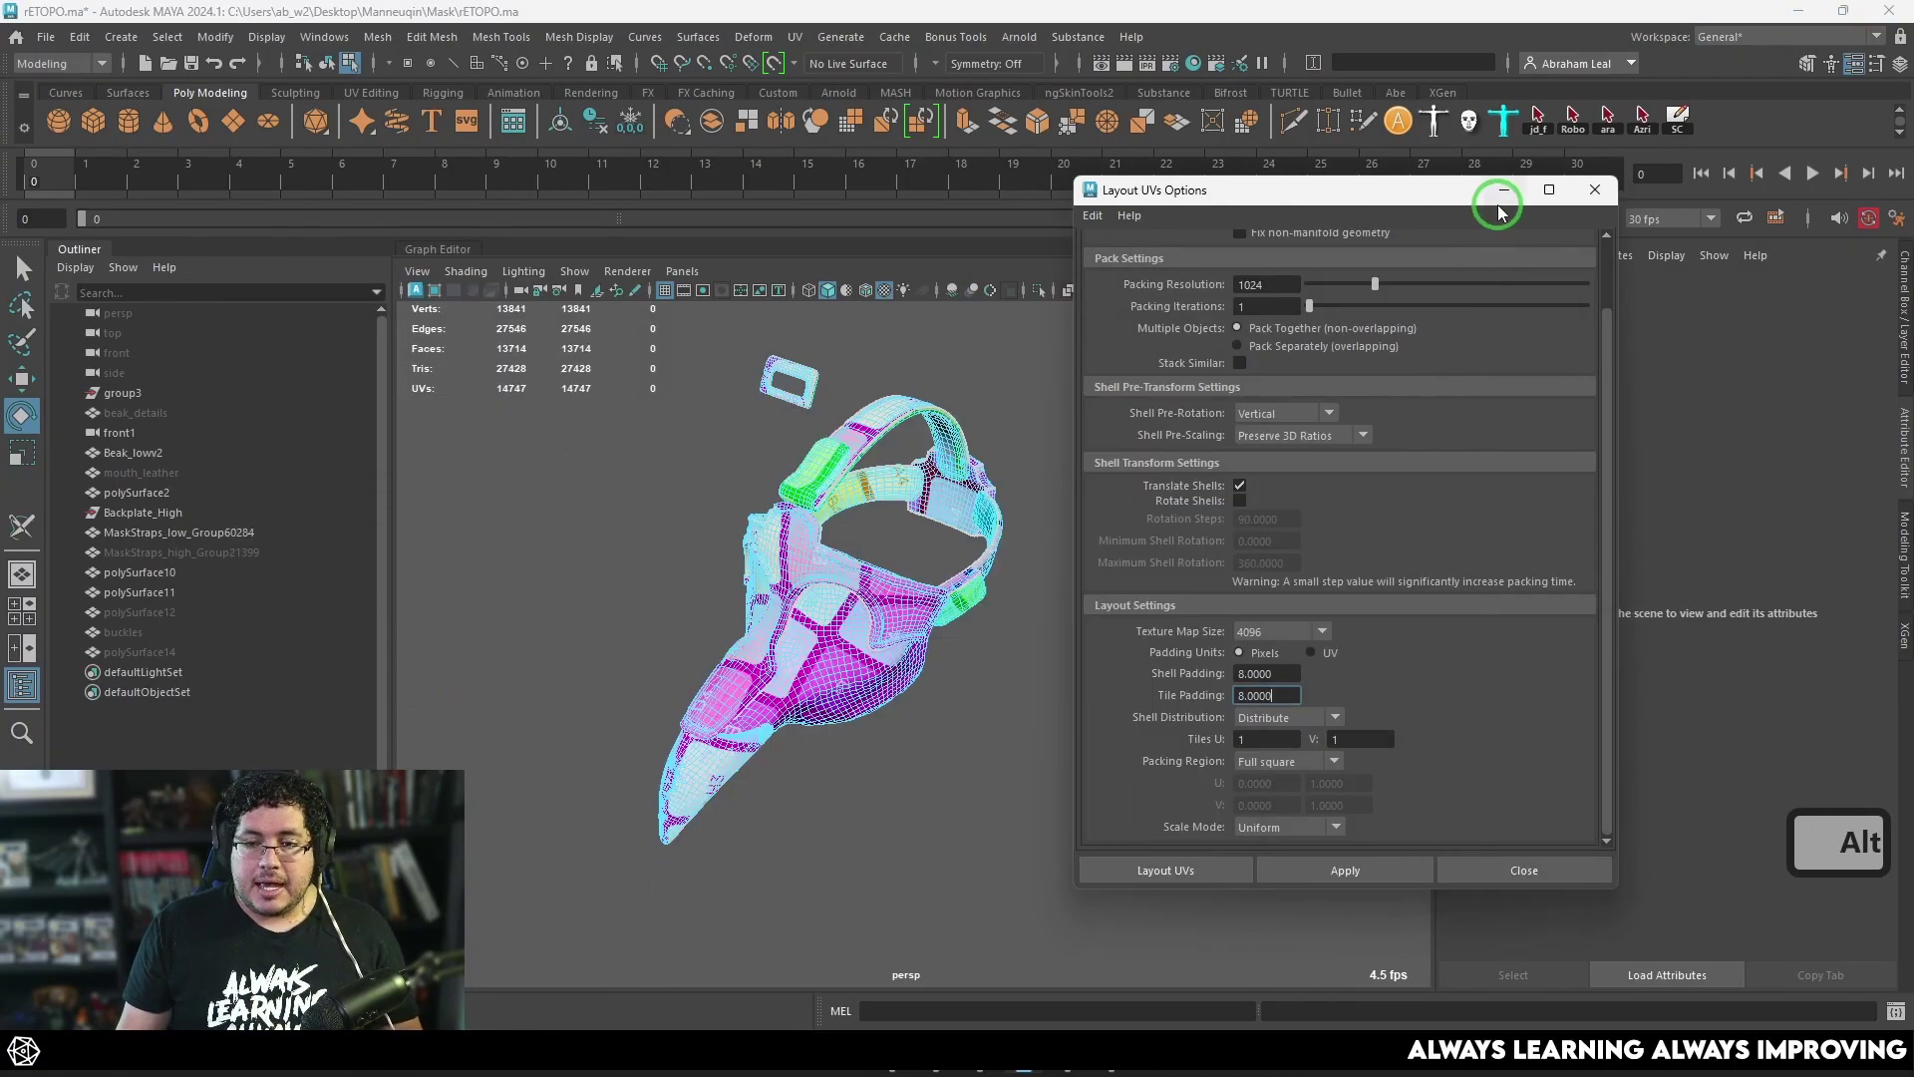
left_click(1504, 191)
left_click_drag(876, 683, 1115, 680, "alt")
right_click_drag(868, 458, 1062, 387)
left_click(1047, 438)
scroll(1002, 547, "down", 4)
mouse_move(1002, 547)
left_mouse_down("alt")
mouse_move(1077, 525)
mouse_move(1008, 531)
mouse_move(1037, 595)
mouse_move(1159, 605)
mouse_move(1019, 607)
mouse_move(1049, 637)
mouse_move(979, 571)
left_mouse_up("alt")
key("alt+Tab")
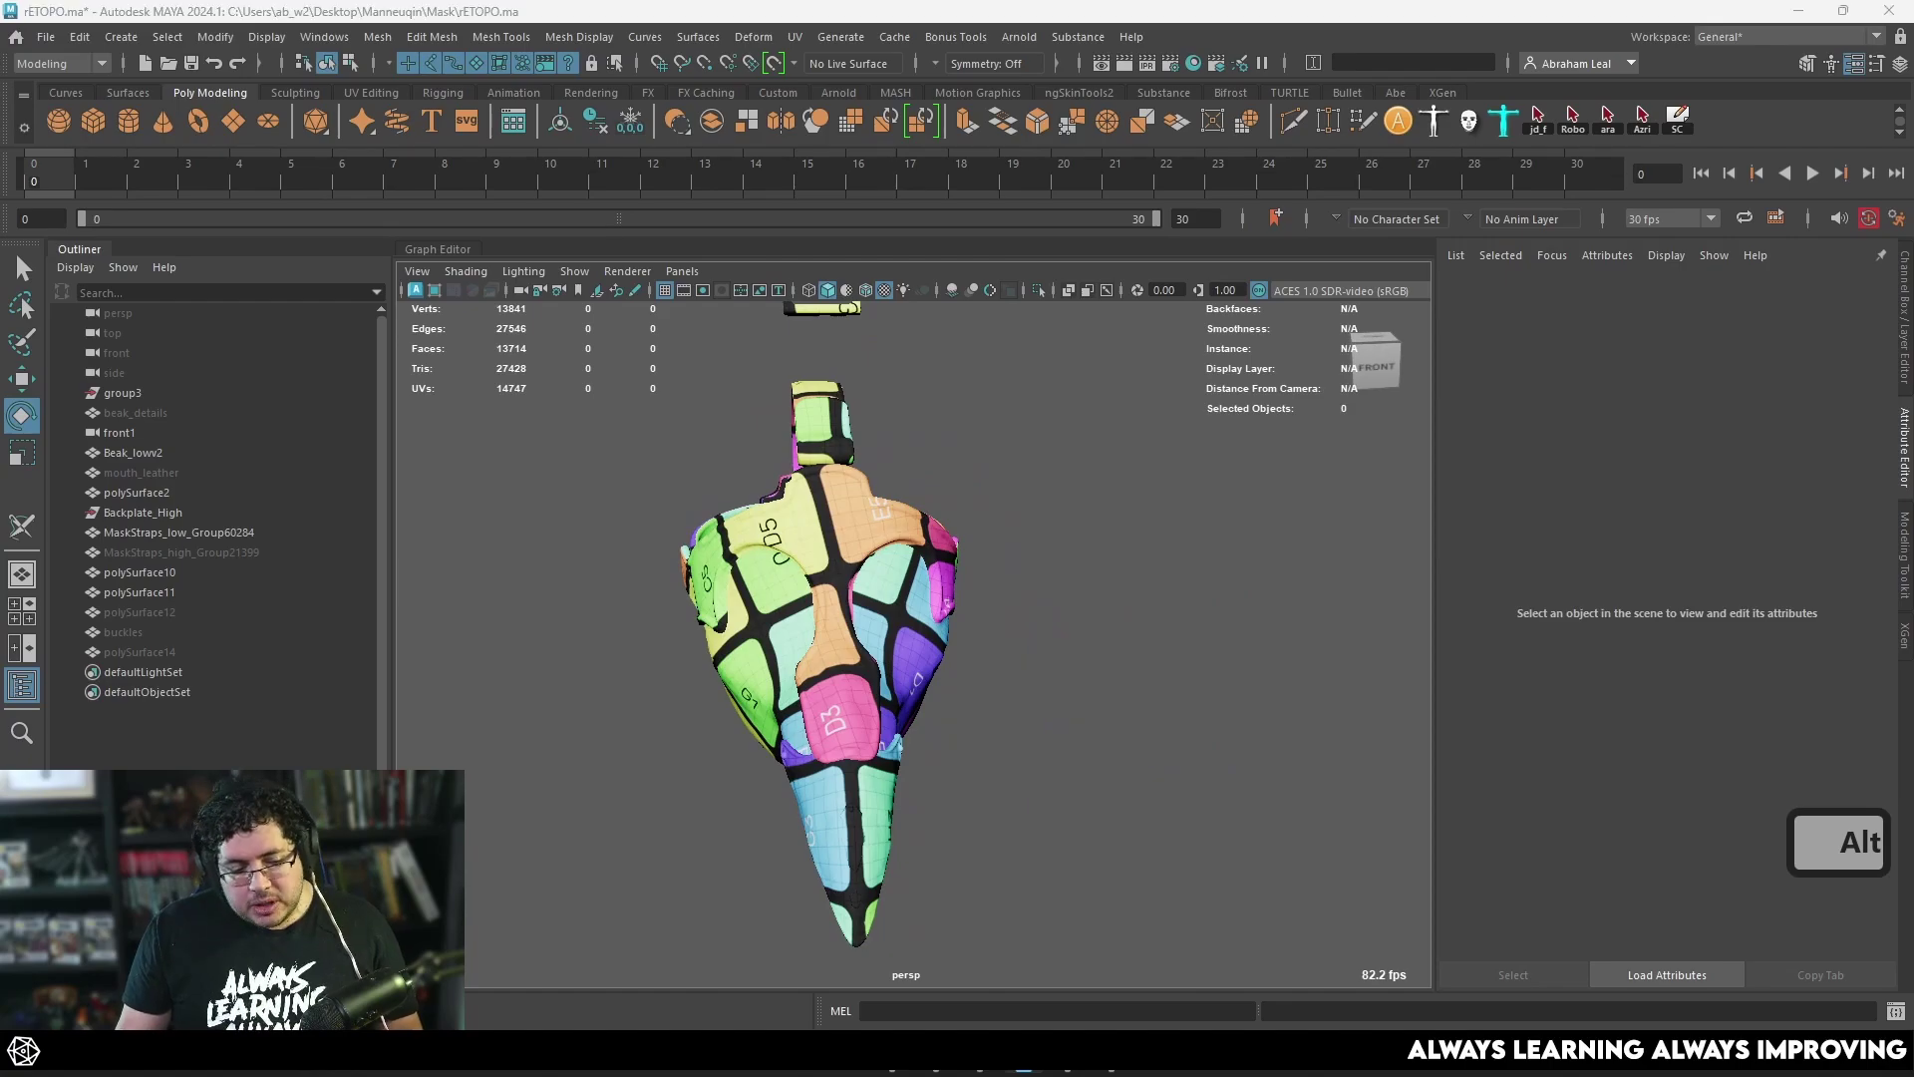
left_click(1595, 189)
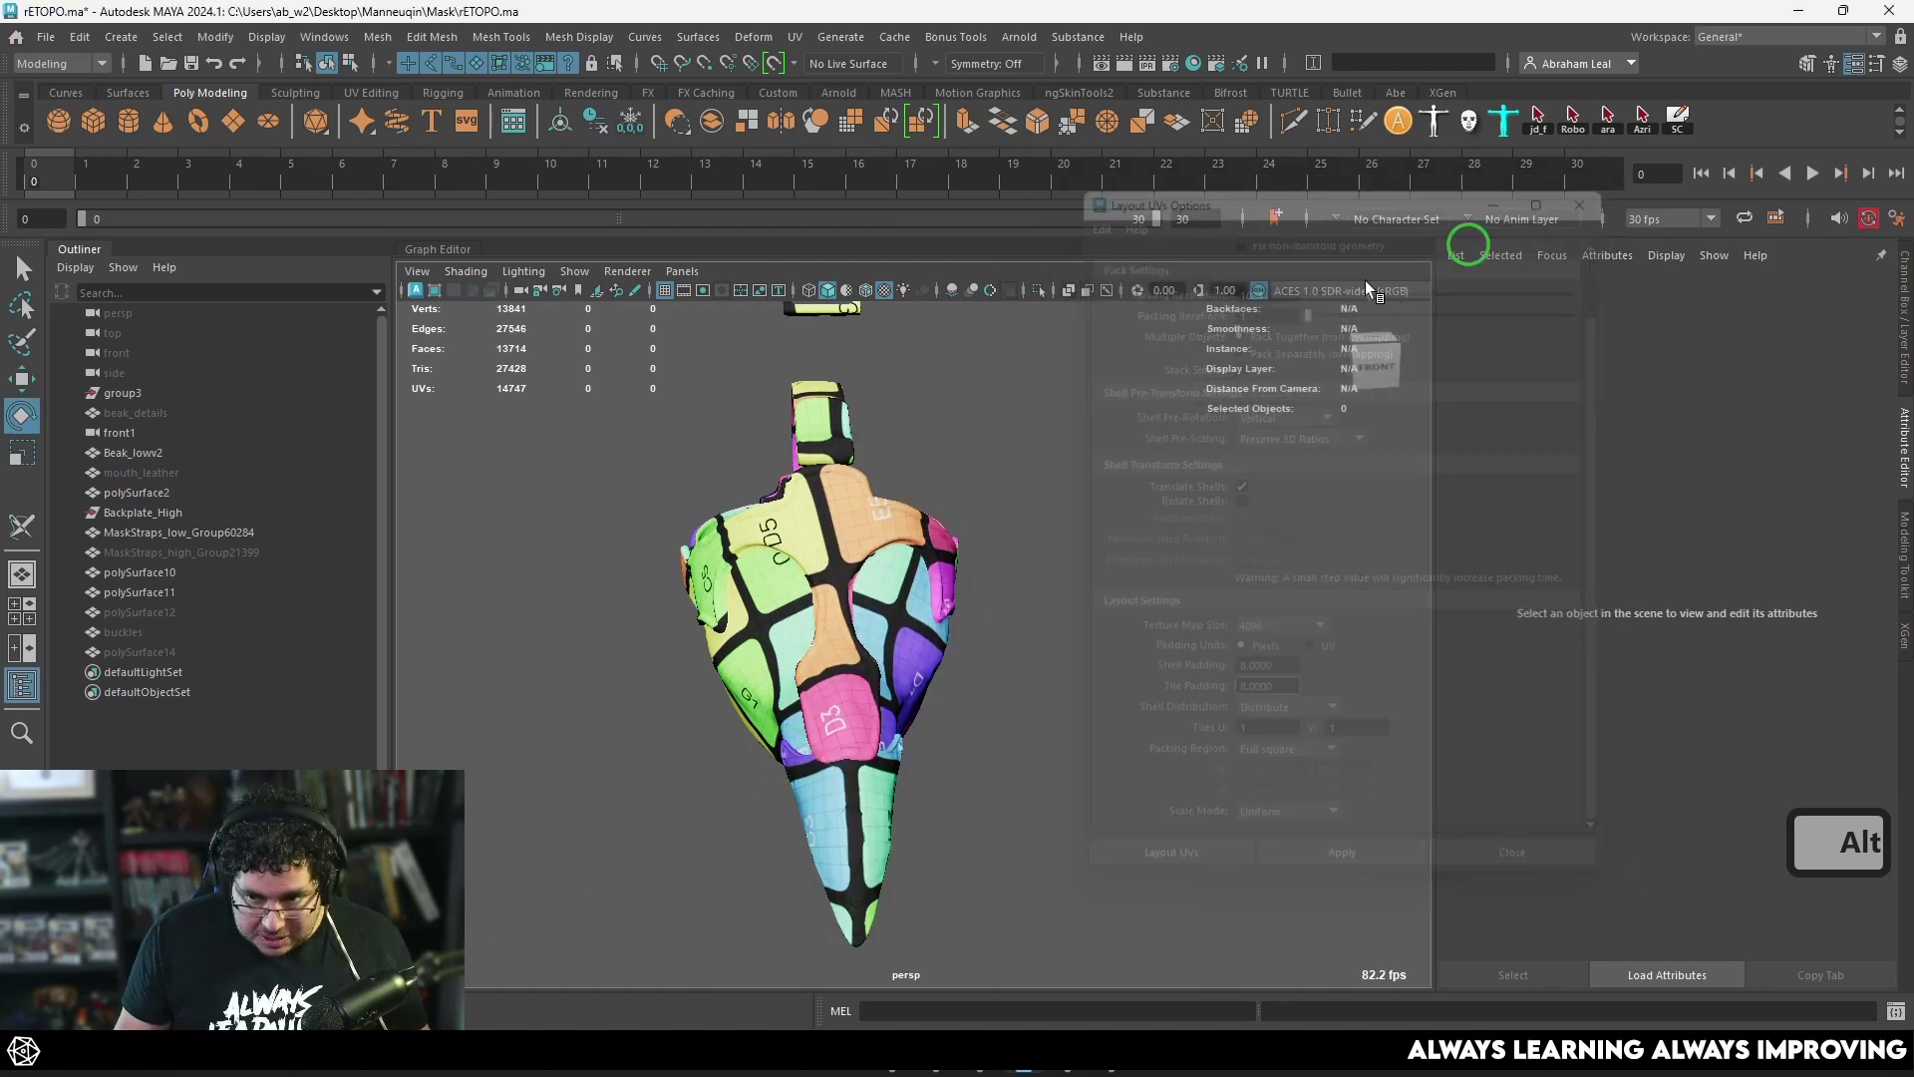
Step: Reopen the UV Editor and select all mask meshes to show their packed shells in the UV tile
left_click(119, 1012)
scroll(940, 598, "down", 3)
right_click_drag(938, 592, 835, 542)
scroll(839, 546, "down", 2)
left_click_drag(931, 279, 1112, 768)
right_click_drag(1036, 598, 977, 537, "alt")
left_click_drag(1017, 432, 731, 765)
left_click_drag(1027, 807, 972, 433)
scroll(989, 708, "up", 4)
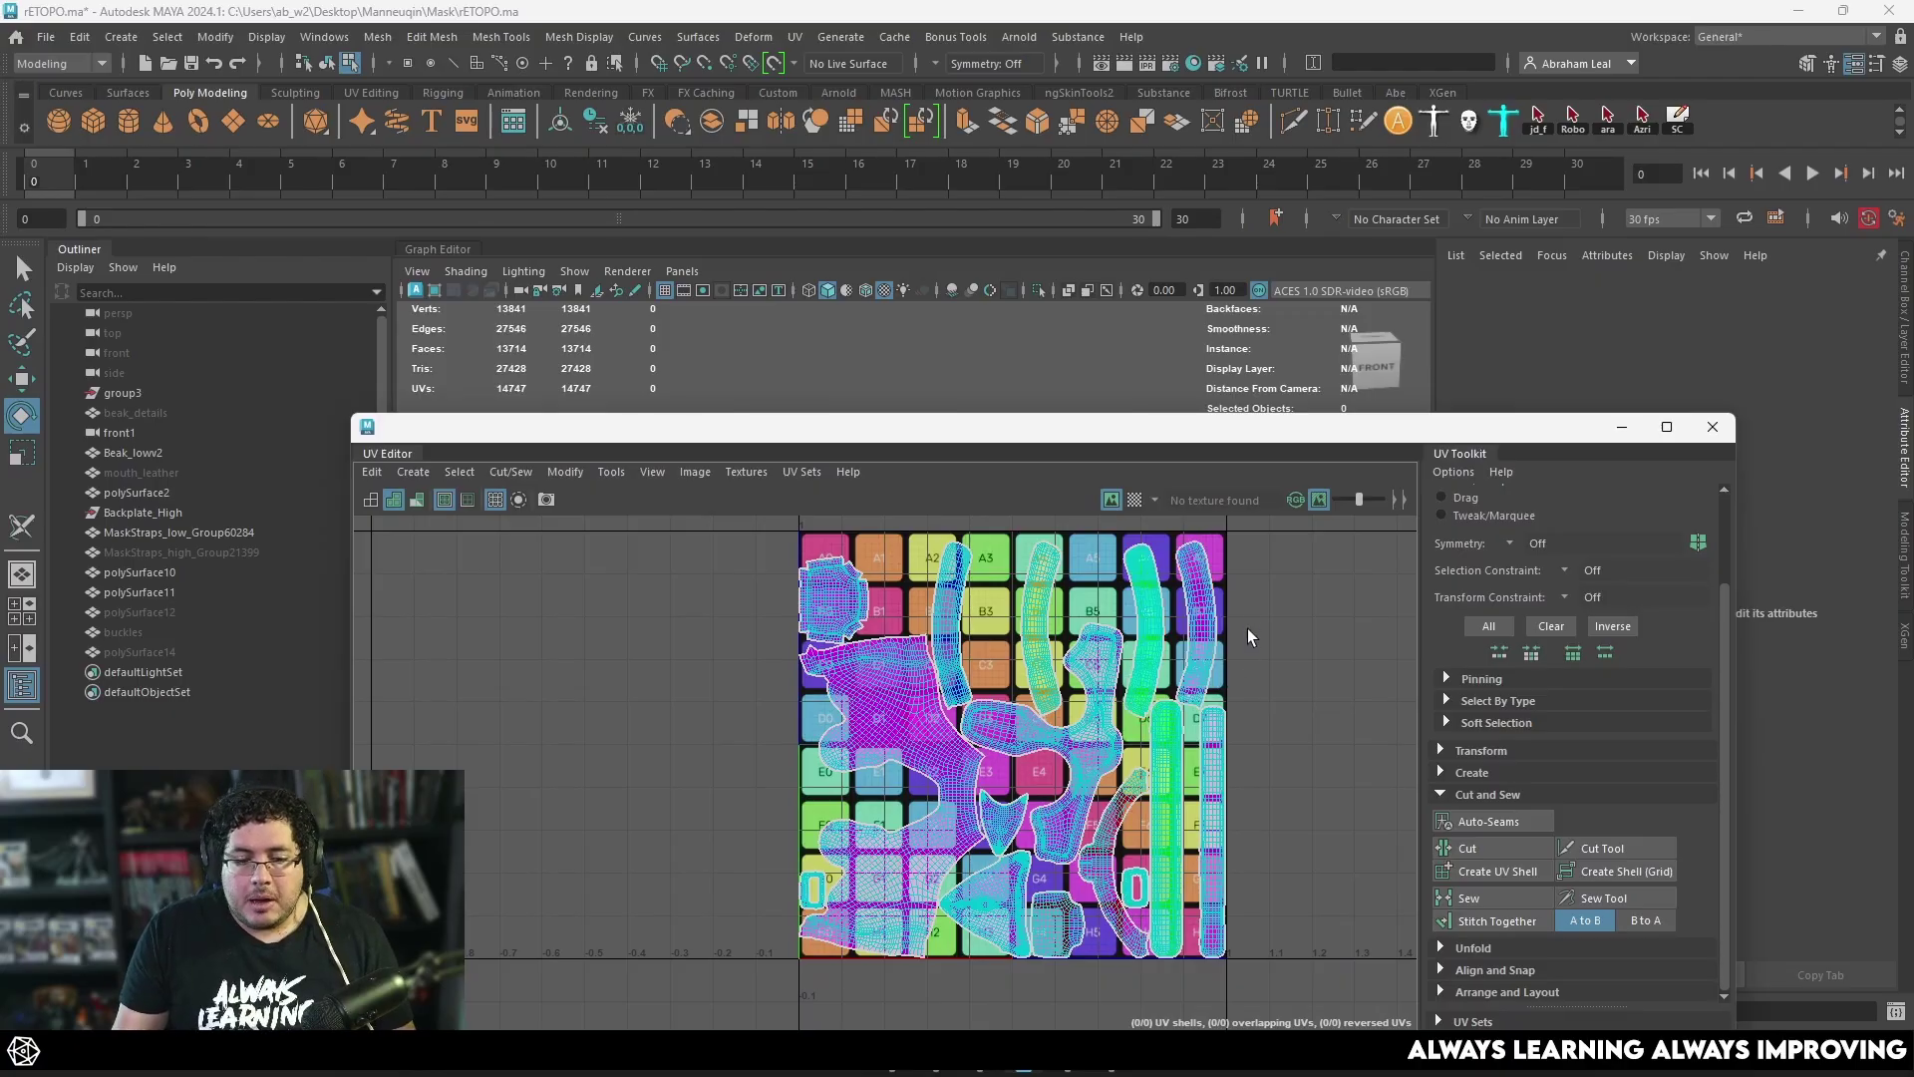
Step: Move all UV shells out of the UV tile to the empty space on its left side
scroll(1277, 605, "down", 2)
left_click_drag(785, 937, 784, 935)
key("w")
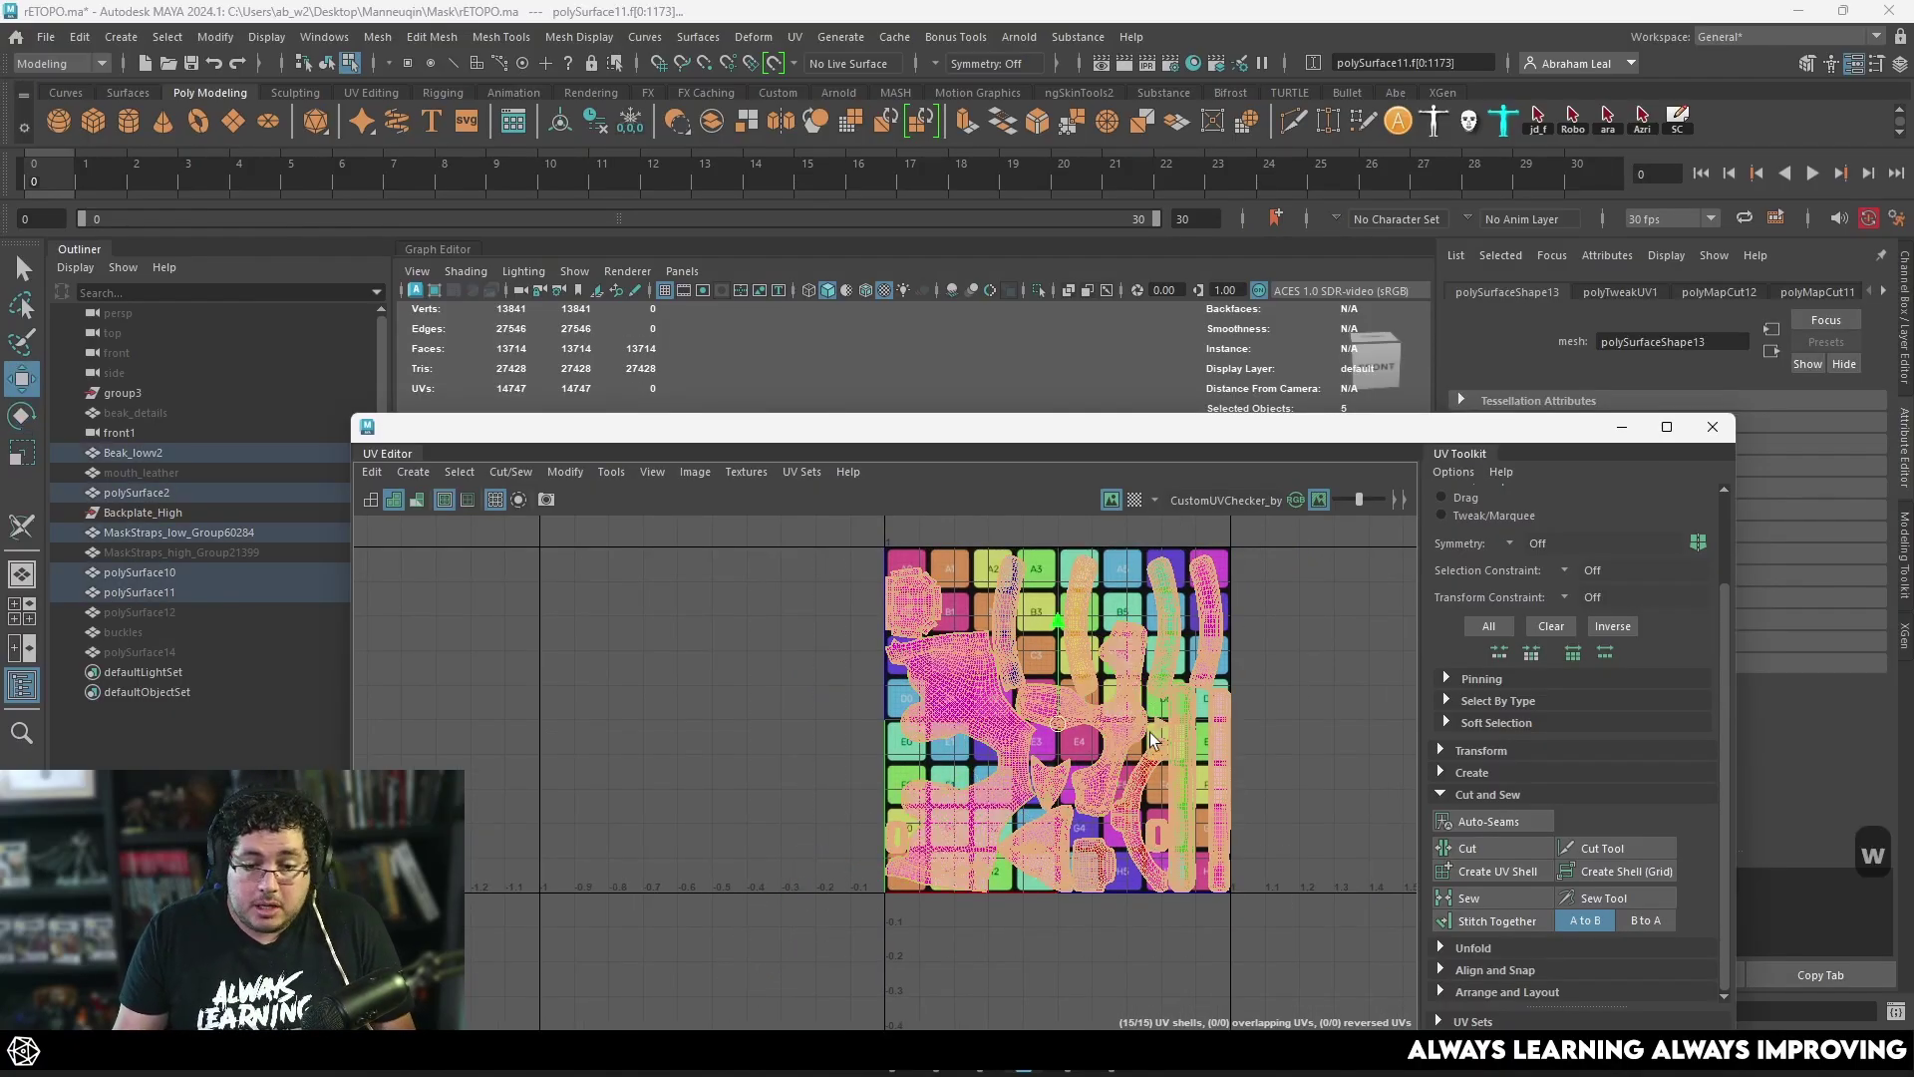
left_click_drag(1152, 721, 788, 733)
left_click(912, 673)
scroll(568, 761, "up", 2)
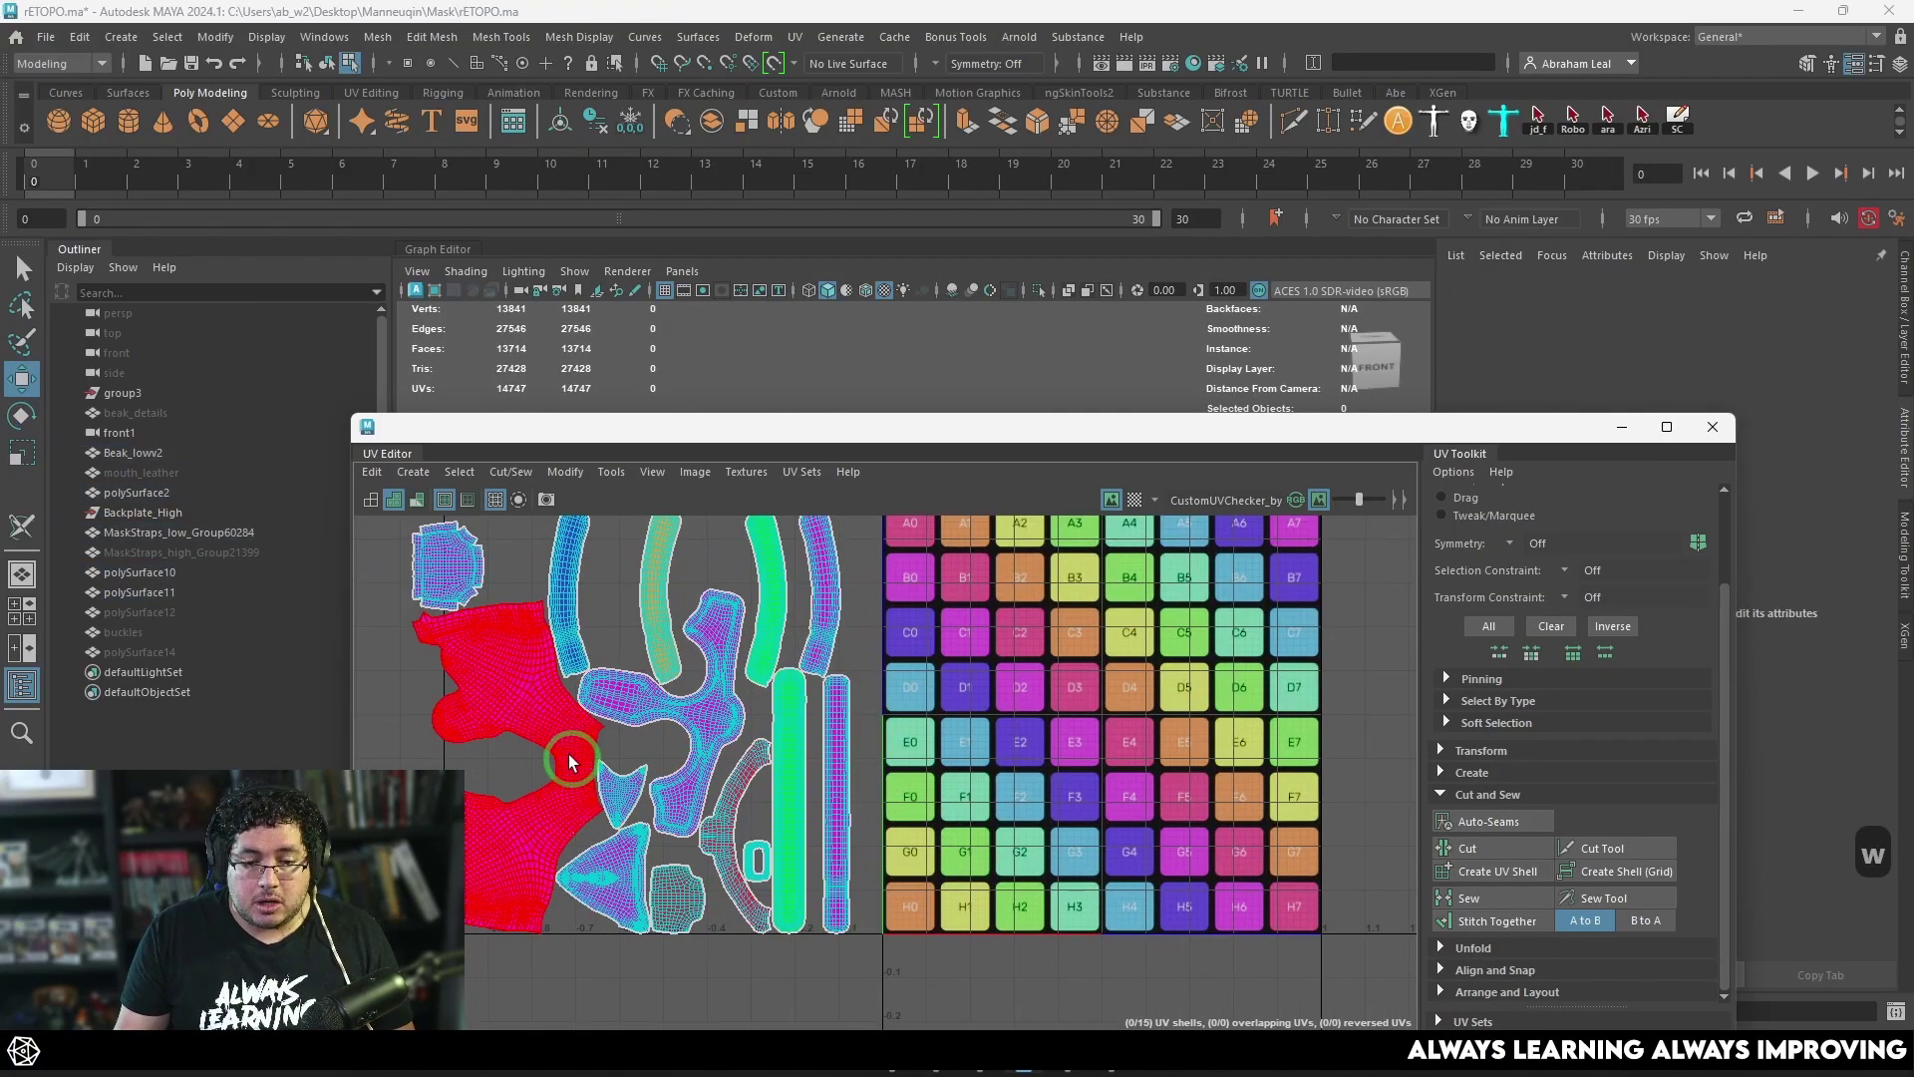
Step: Rotate the largest mask shell until its two halves stand level and place it in the middle of the UV tile
left_click(598, 697)
key("e")
left_click_drag(580, 690, 596, 834)
key("w")
left_click_drag(517, 772, 1150, 747)
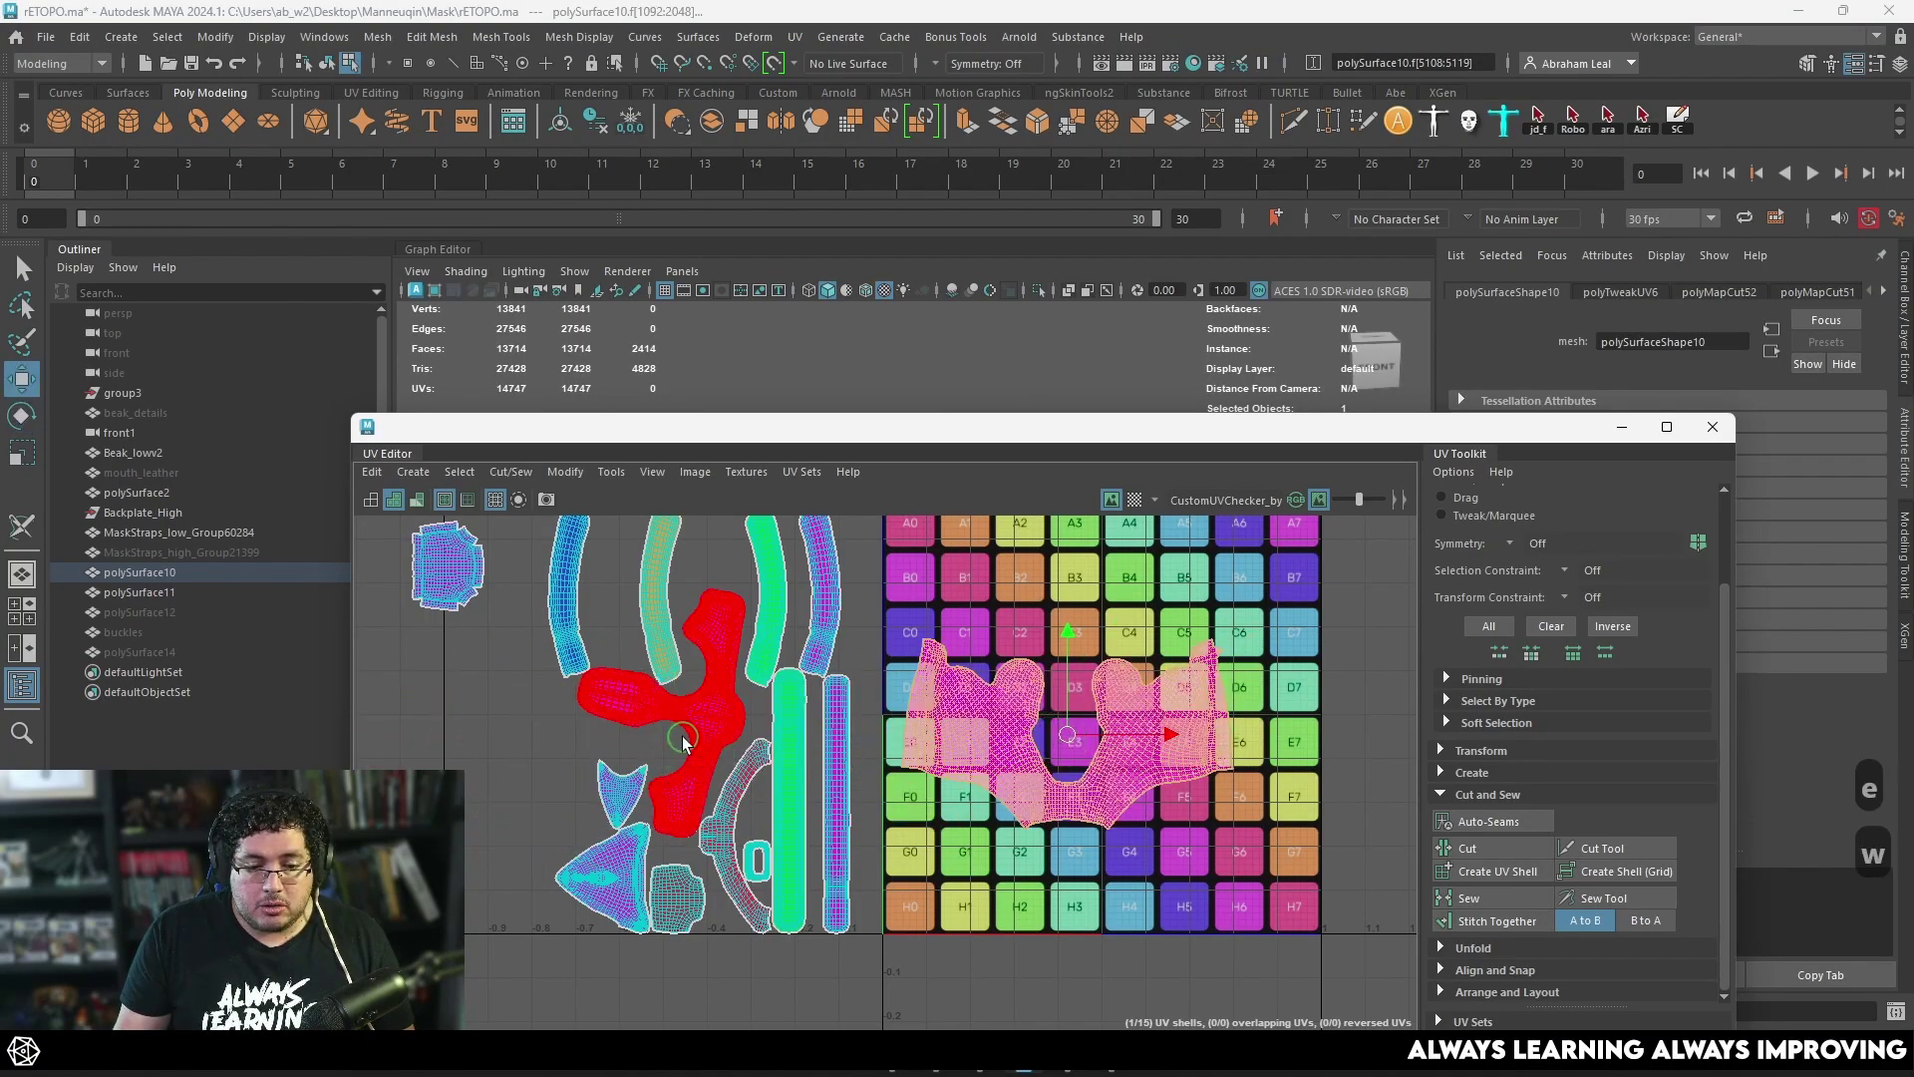
Step: Rotate the forehead-and-snout shell upright and center it between the two halves of the largest mask shell
left_click(722, 638)
key("e")
left_click_drag(612, 640, 1075, 672)
key("w")
scroll(1076, 671, "up", 2)
scroll(1115, 702, "up", 3)
scroll(975, 621, "up", 2)
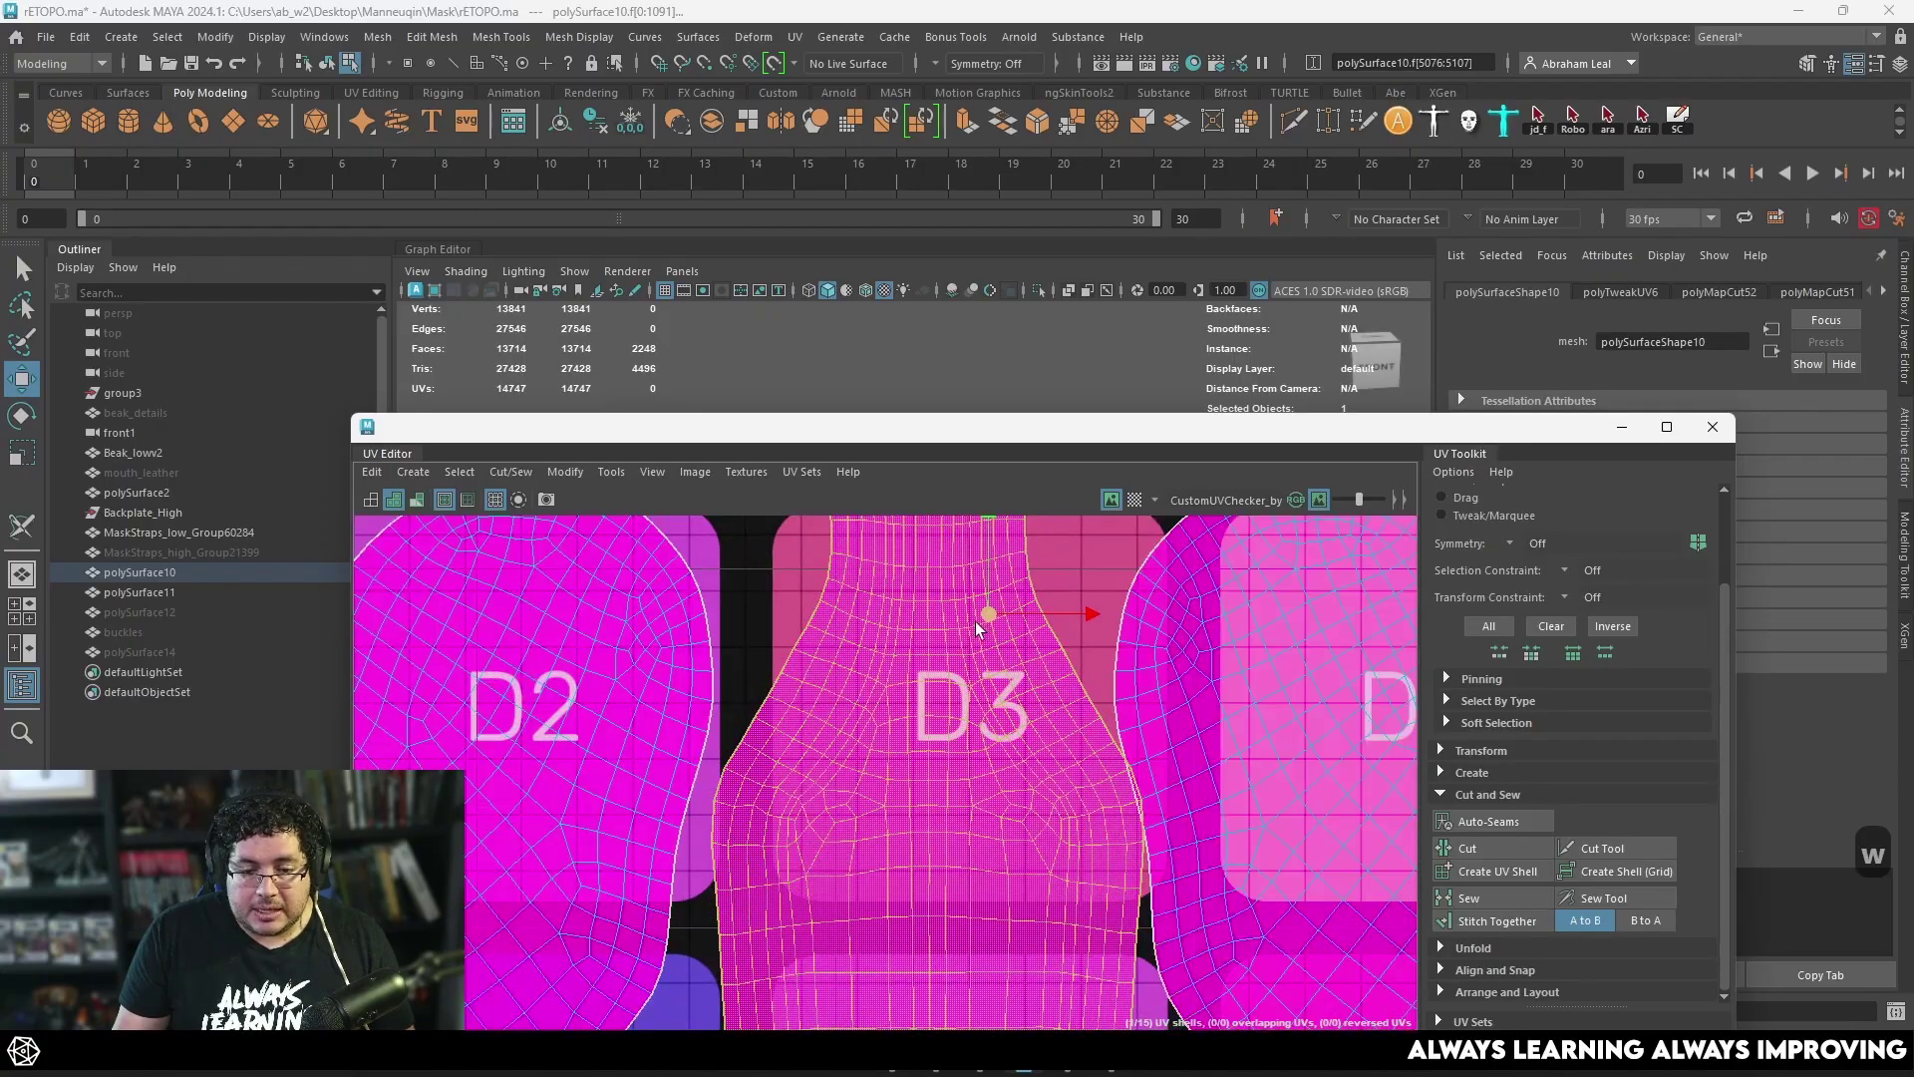
left_click_drag(966, 619, 963, 618)
scroll(965, 620, "down", 2)
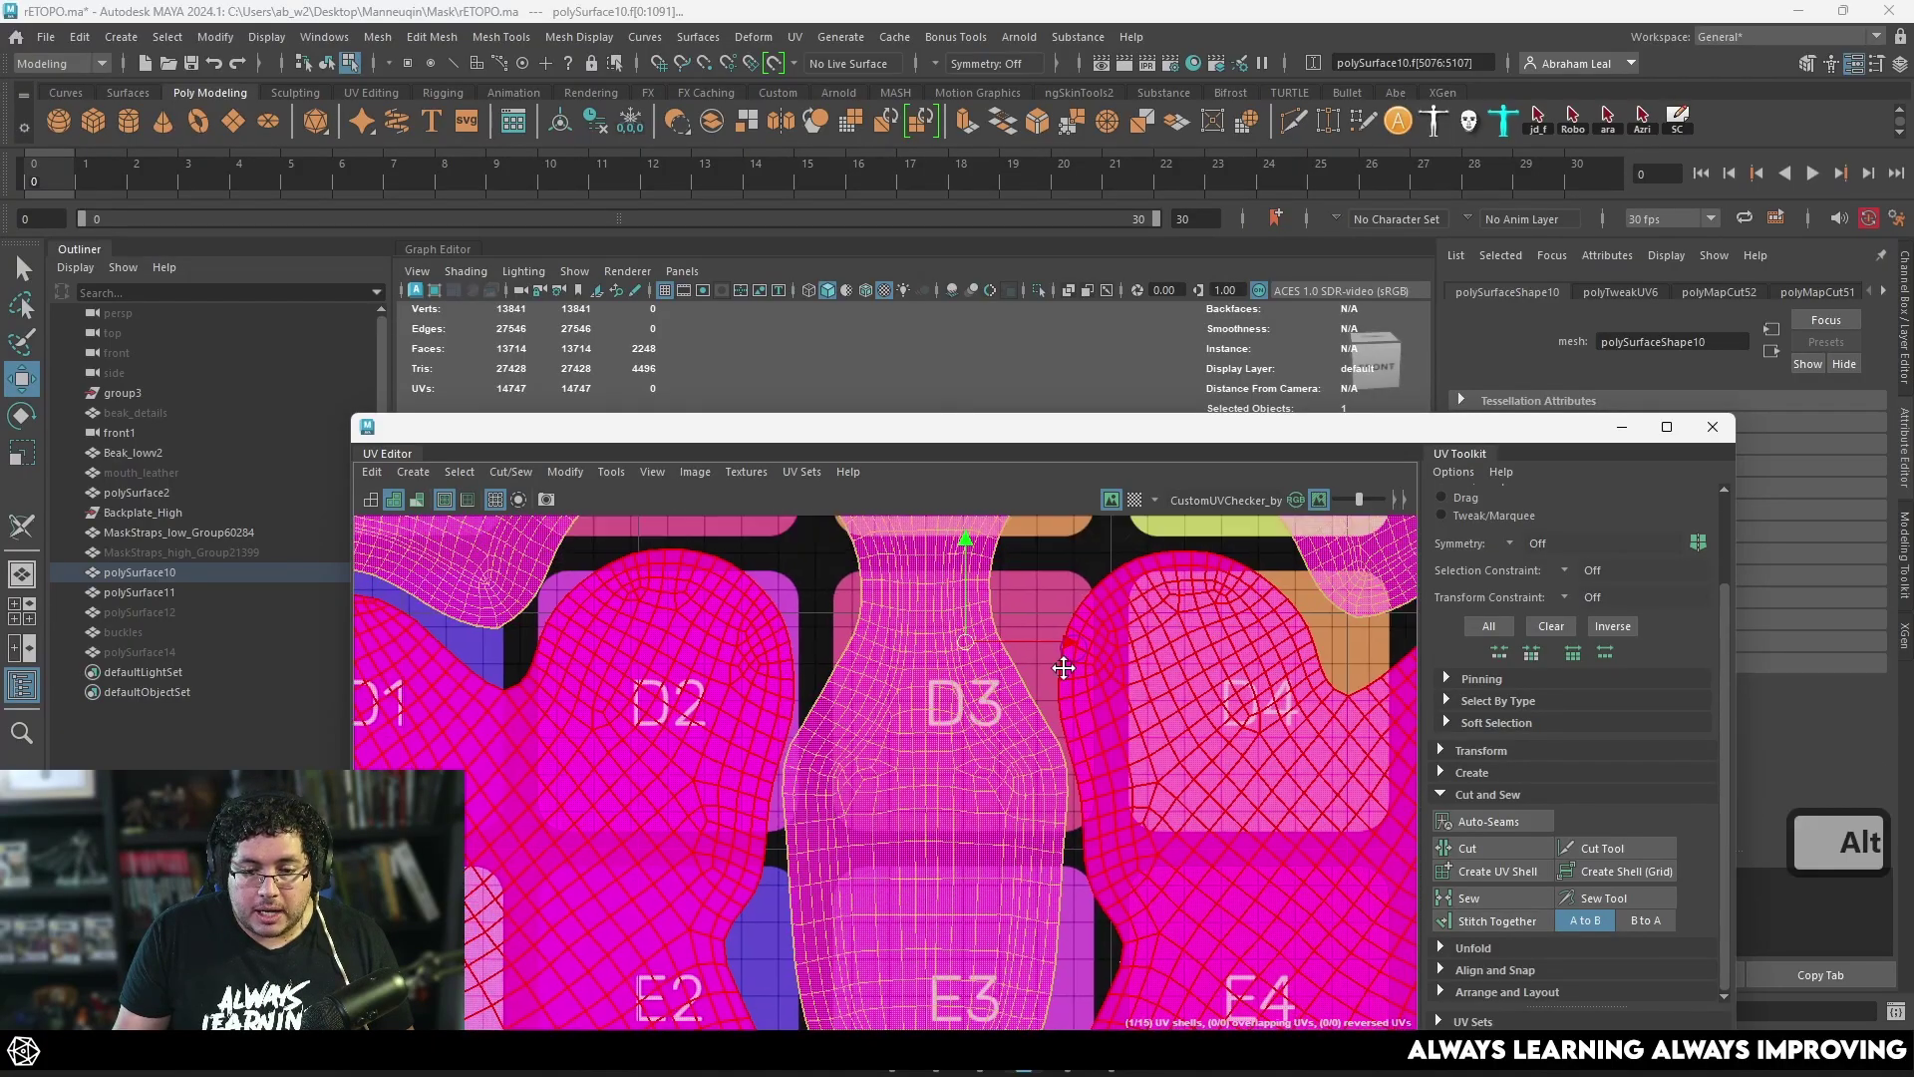
Step: Examine the spacing between the forehead-and-snout shell and the largest mask shell at close range
middle_click_drag(1145, 616, 876, 791, "alt")
middle_click_drag(1204, 715, 1028, 775, "alt")
scroll(1030, 781, "up", 2)
scroll(1025, 660, "up", 2)
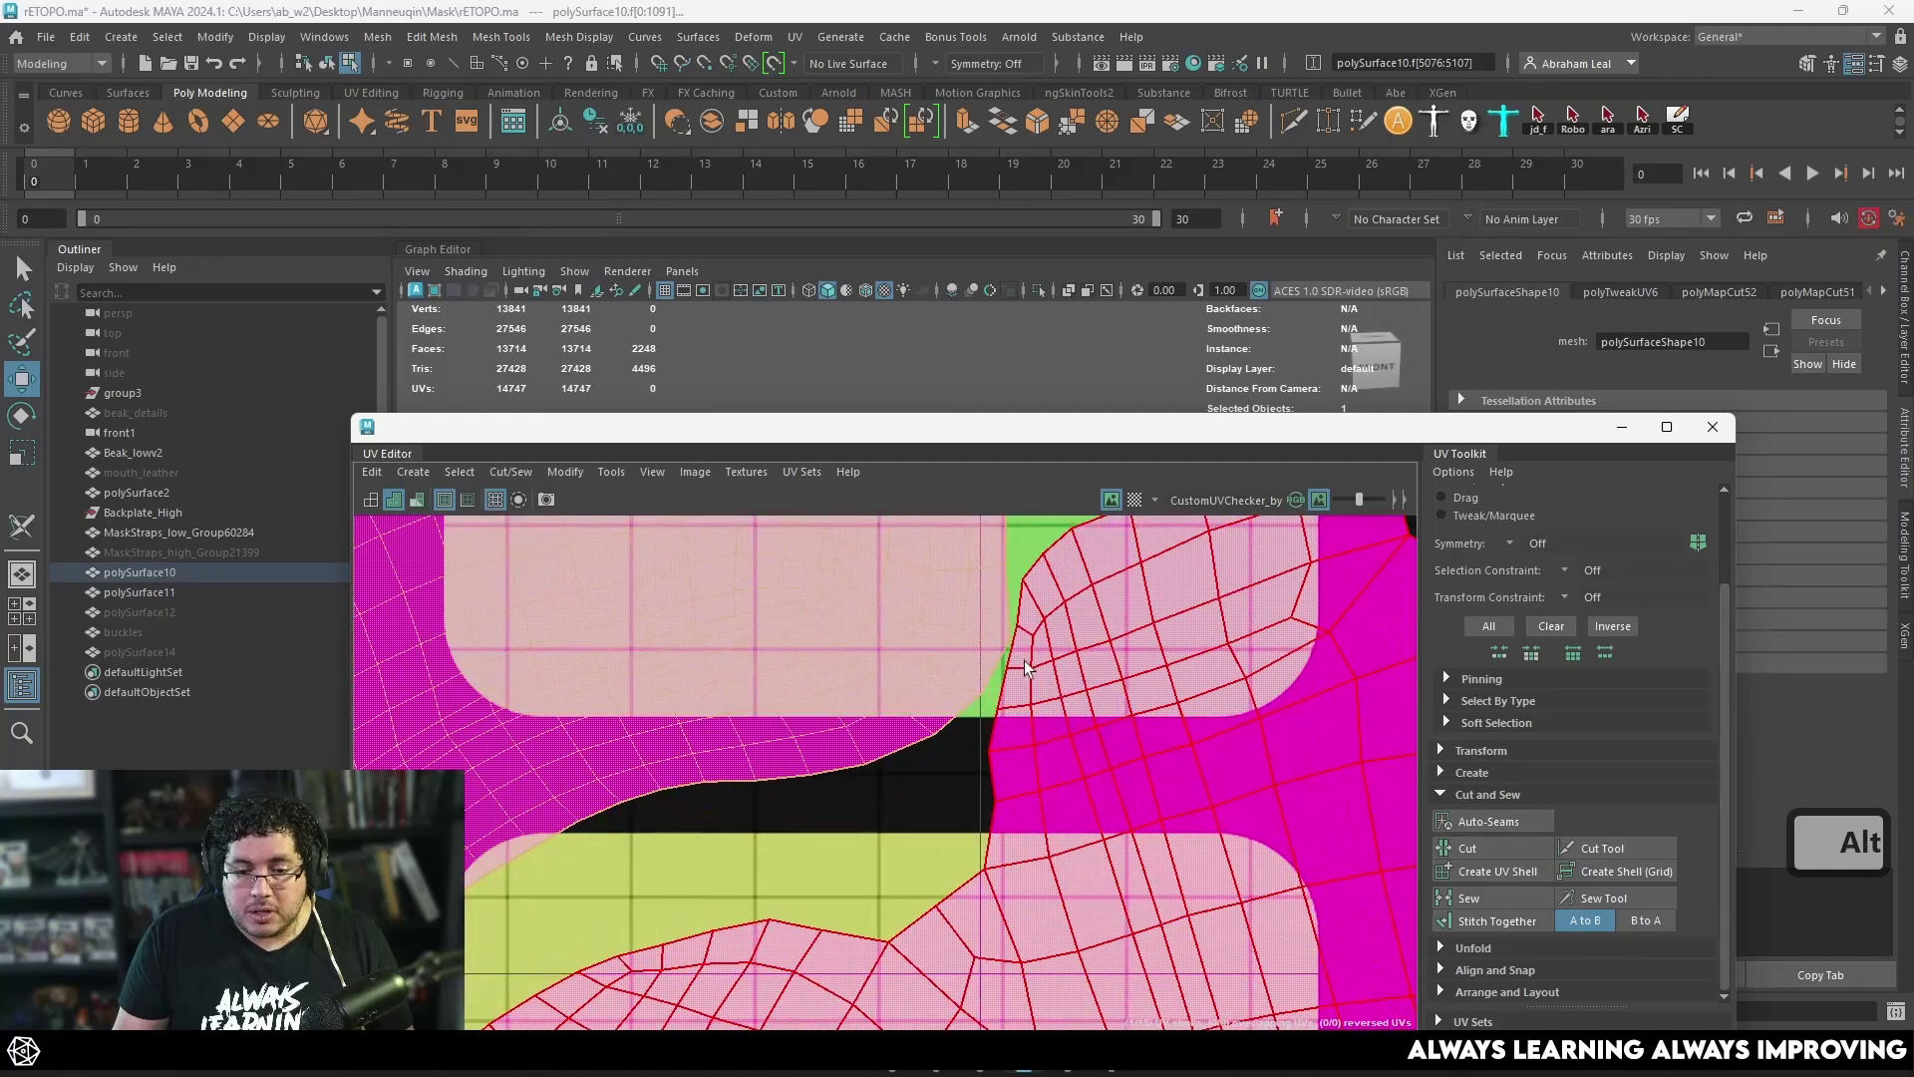
scroll(971, 619, "up", 3)
scroll(991, 648, "down", 5)
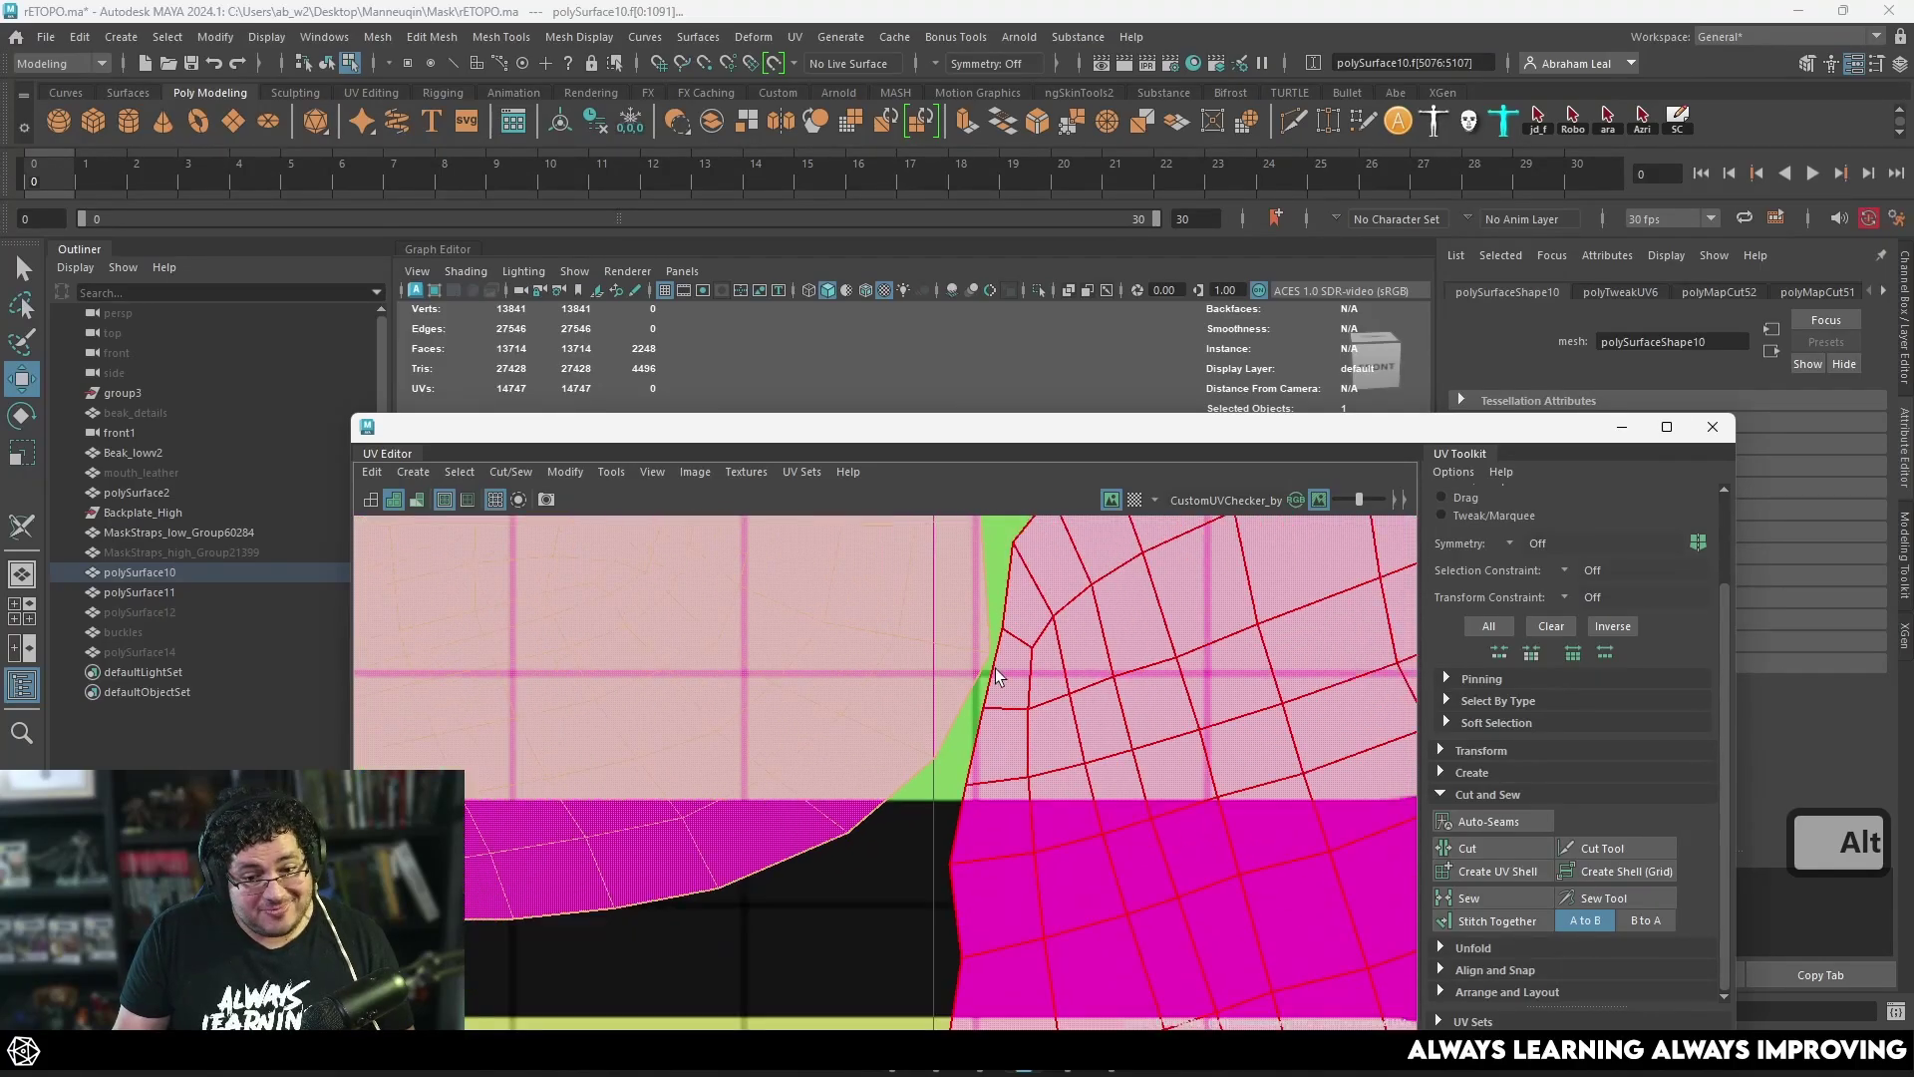
scroll(731, 785, "down", 8)
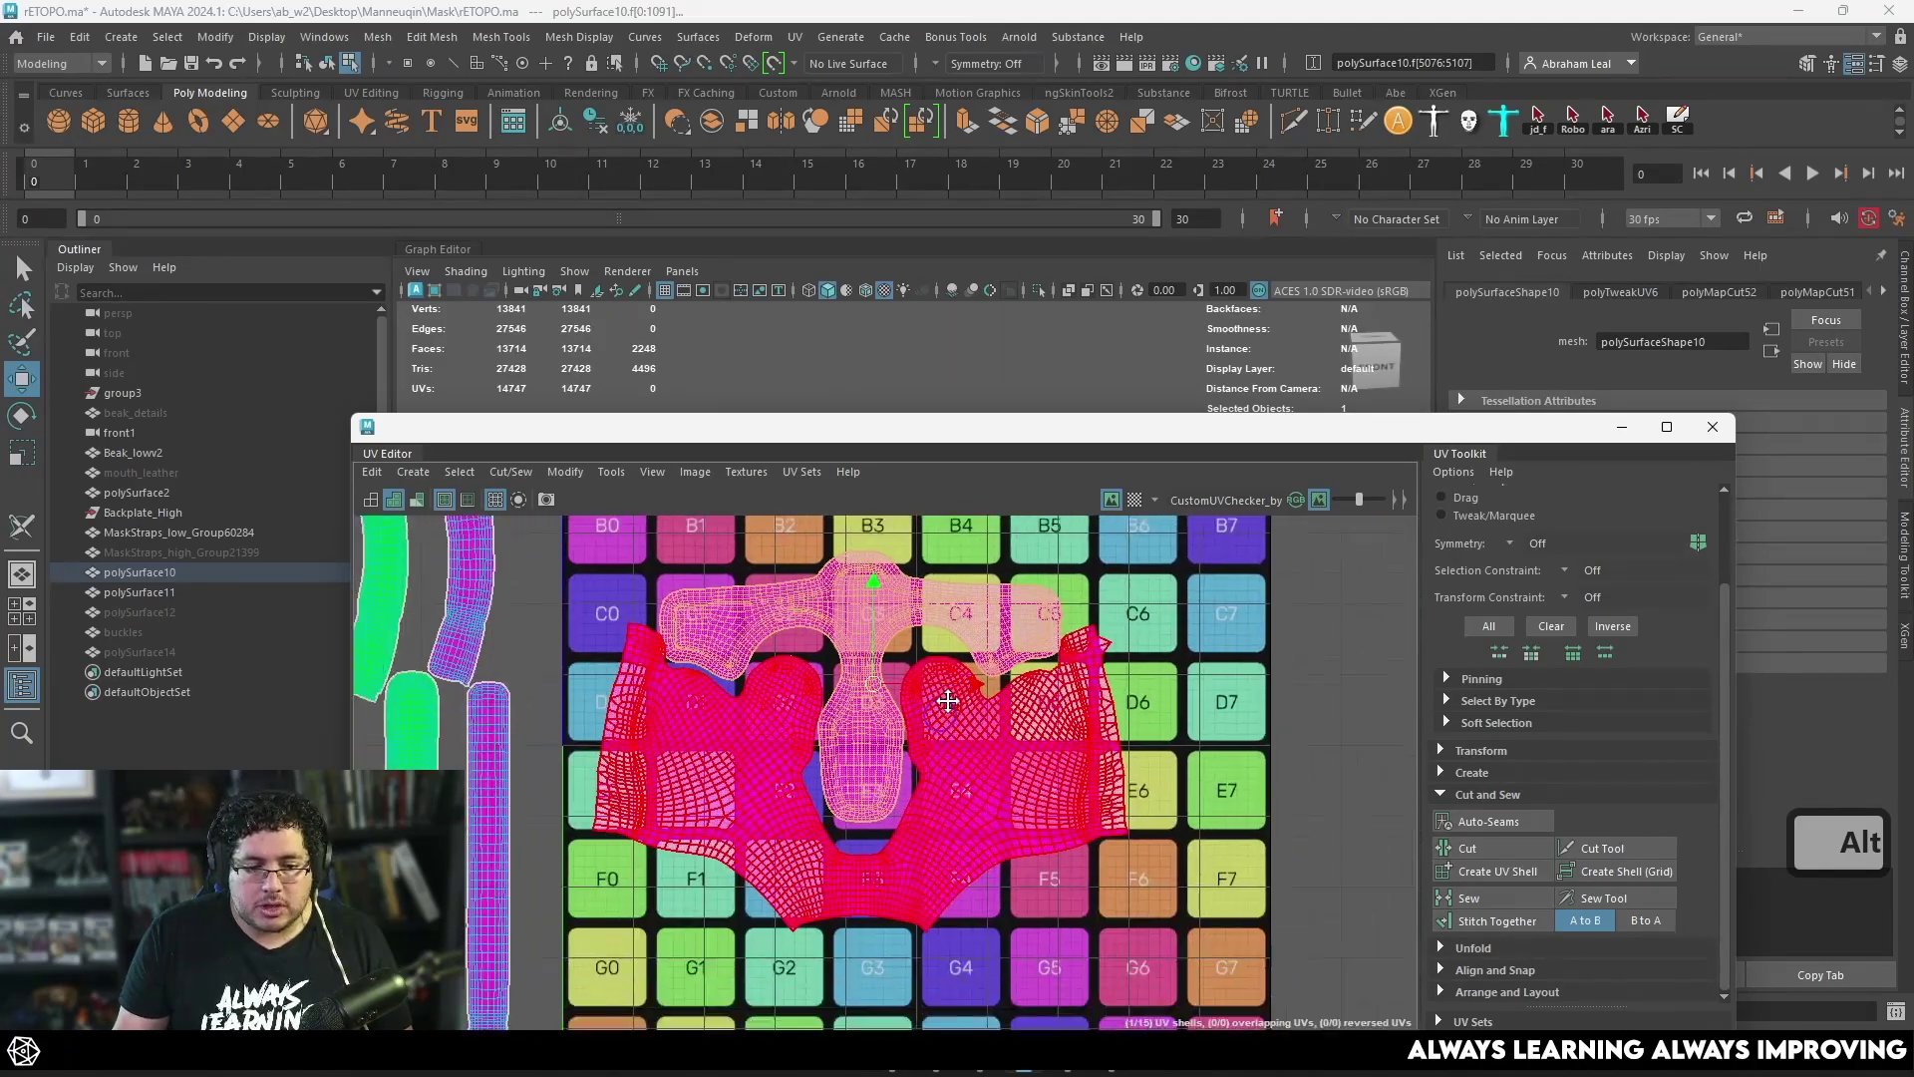
left_click(750, 738)
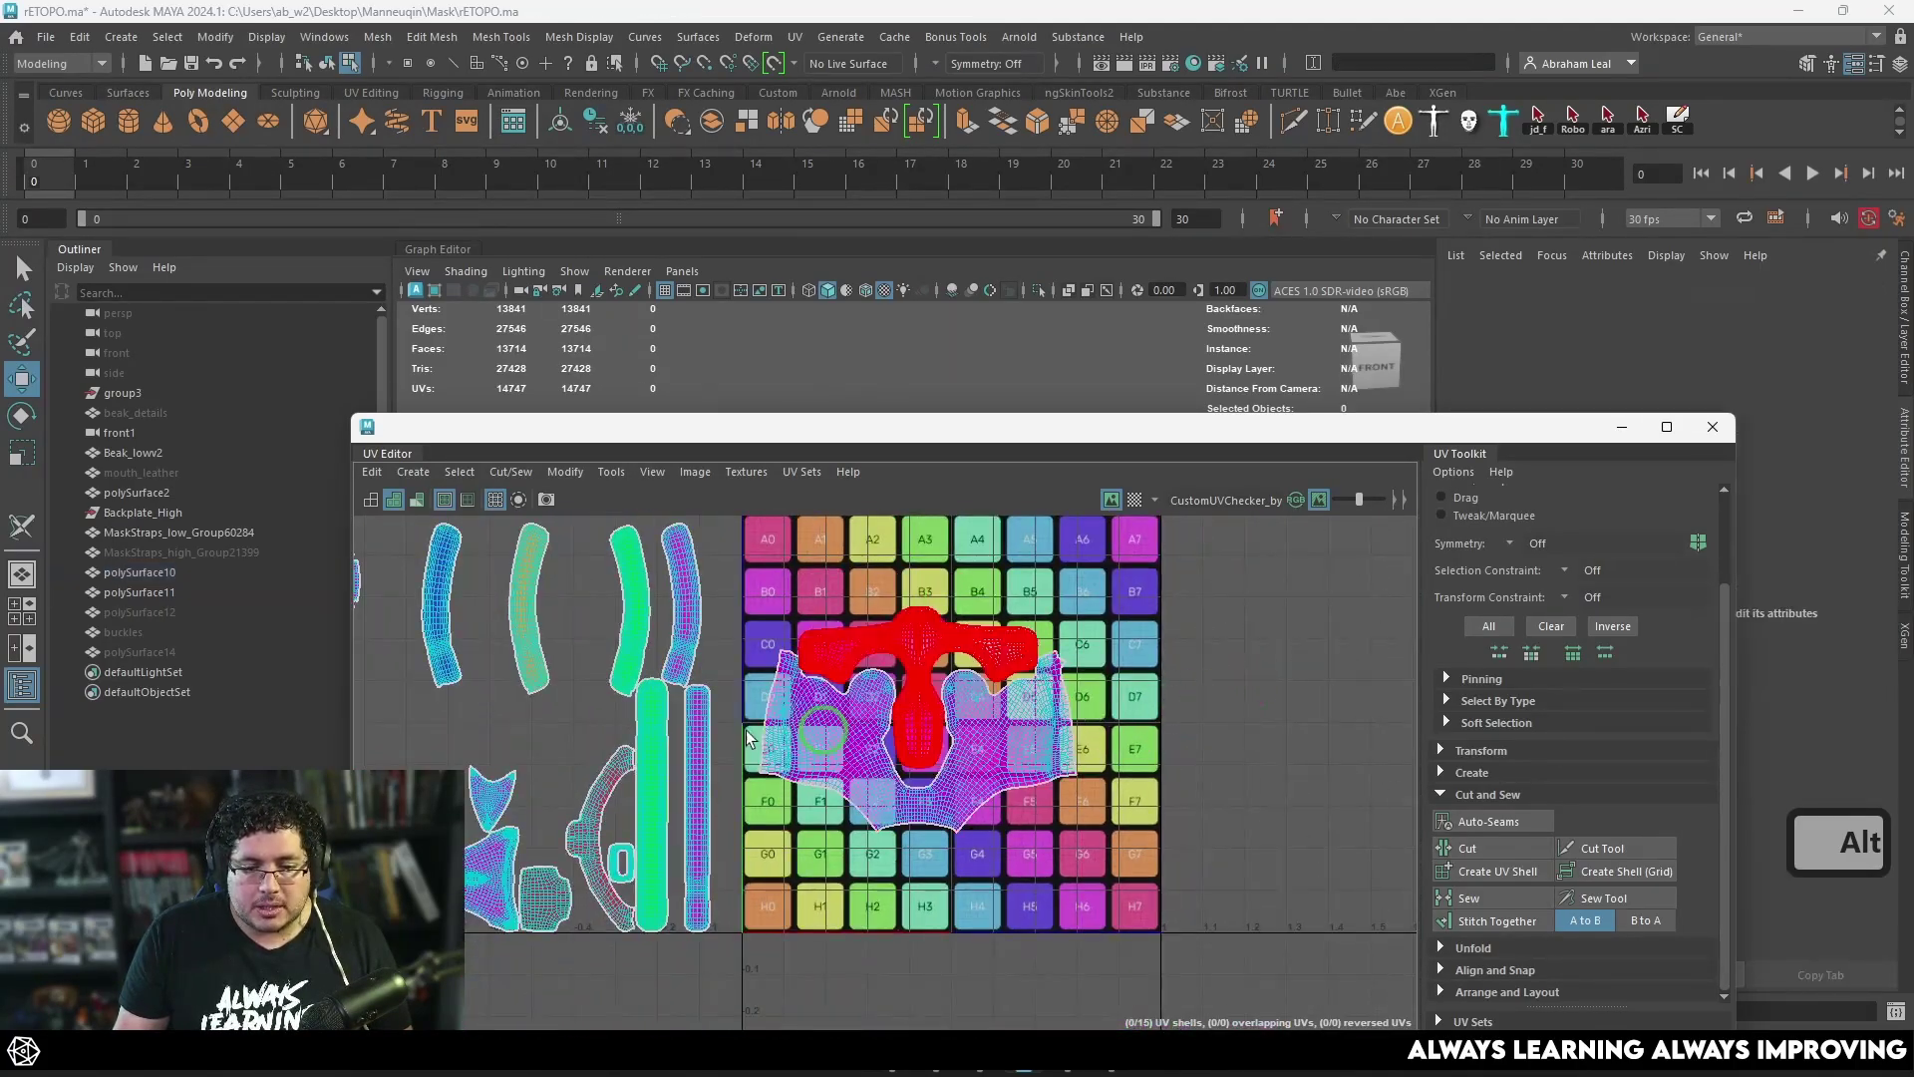
Step: Rotate the curved arch shell of polySurface10 symmetrically and center it above the forehead-and-snout shell in the UV tile
left_click(626, 778)
key("e")
left_click_drag(666, 772, 690, 921)
key("w")
left_click_drag(652, 839, 820, 667)
key("ctrl+z")
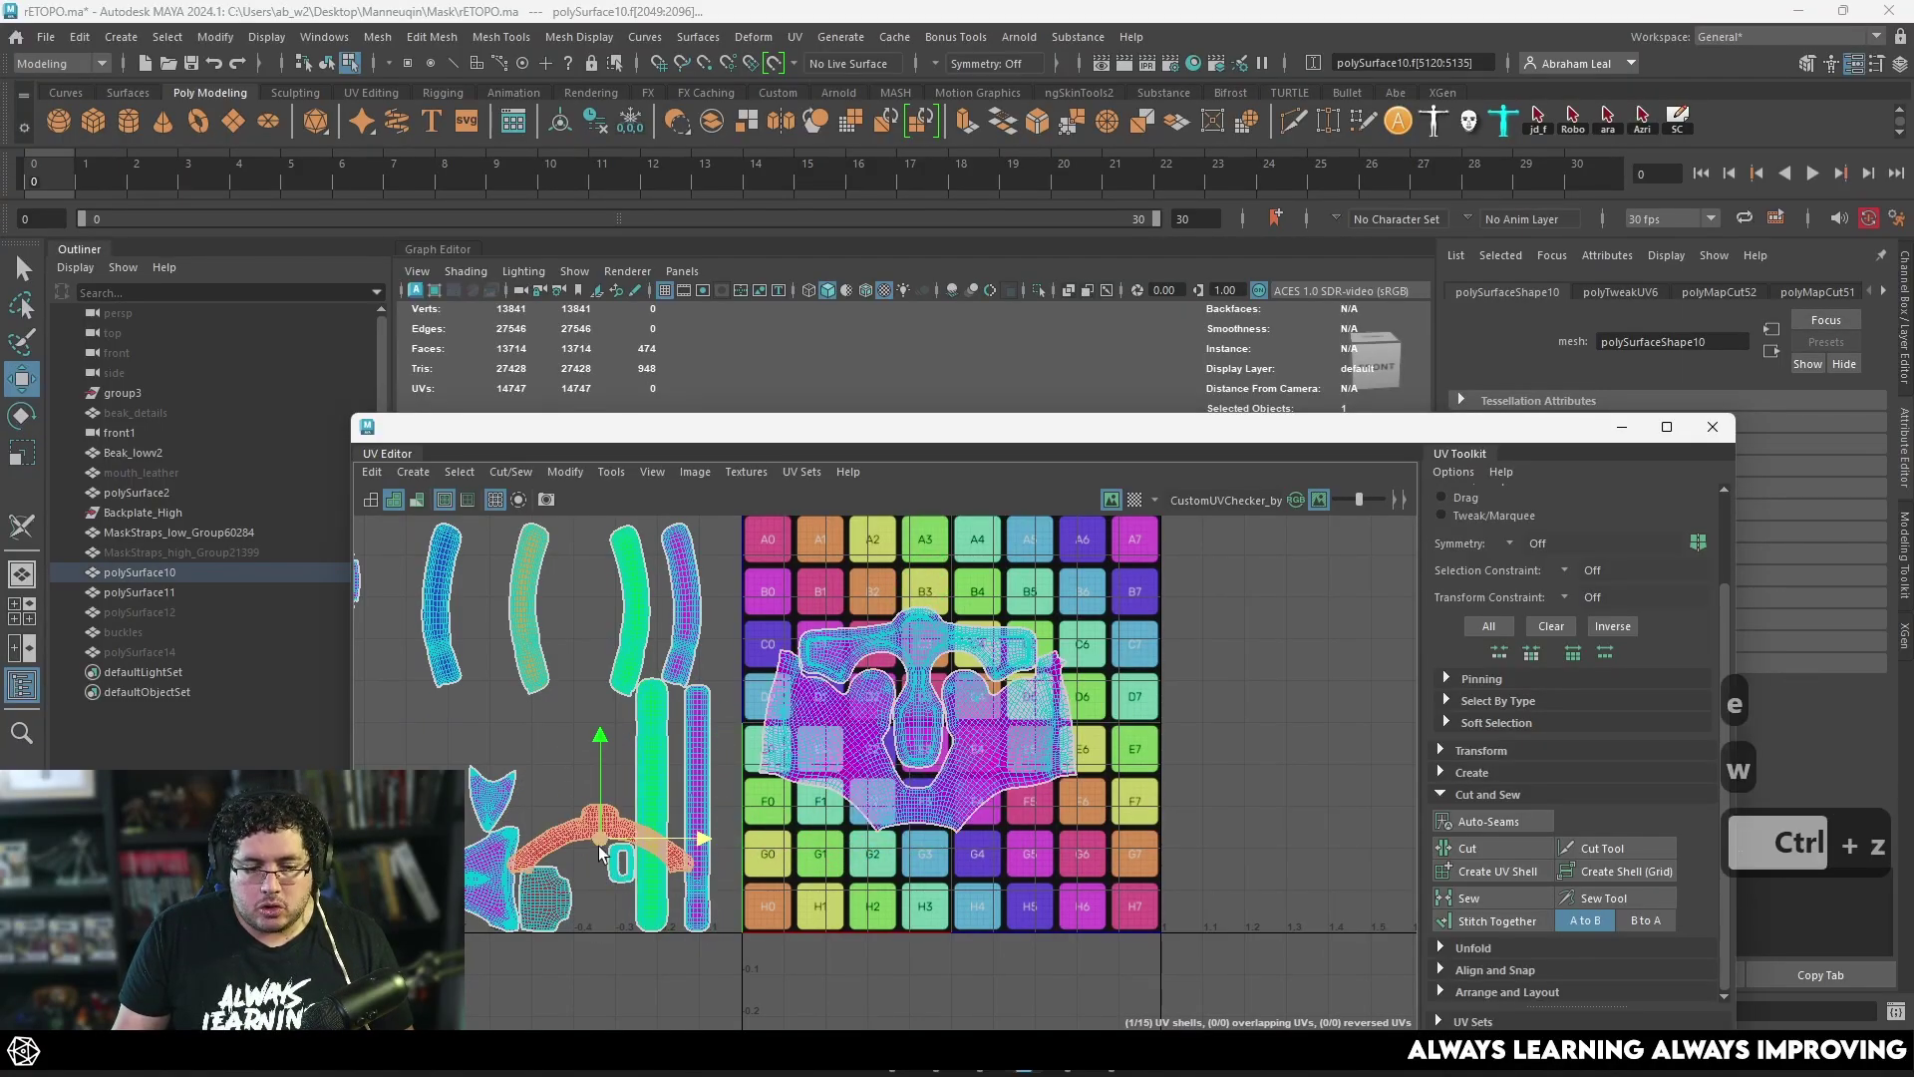
left_click_drag(596, 843, 920, 593)
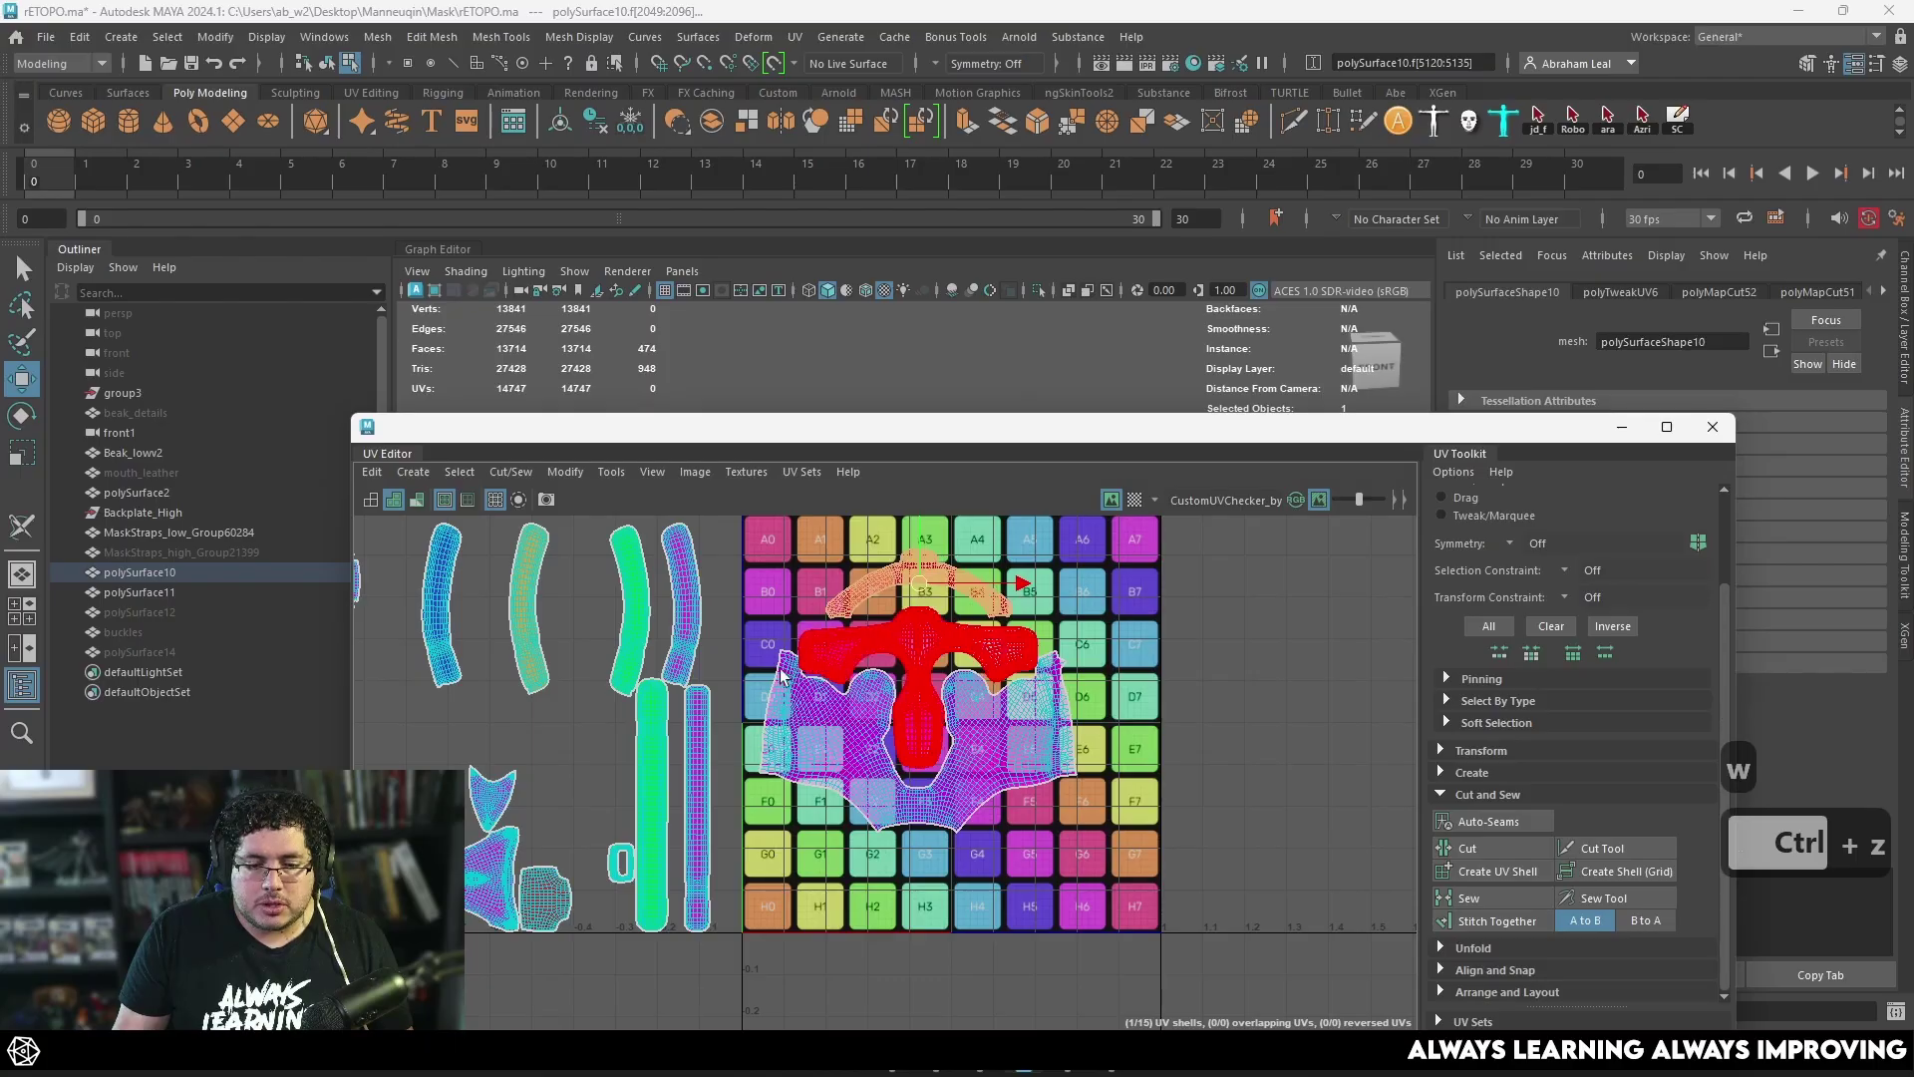
Step: Move the wider straight strap shell upright into the lower-right corner of the UV tile
scroll(643, 736, "down", 1)
middle_click_drag(643, 739, 676, 799, "alt")
left_click(687, 836)
left_click_drag(705, 862, 1231, 859)
left_click_drag(836, 927, 782, 944)
left_click_drag(923, 763, 912, 735)
left_click(1109, 643)
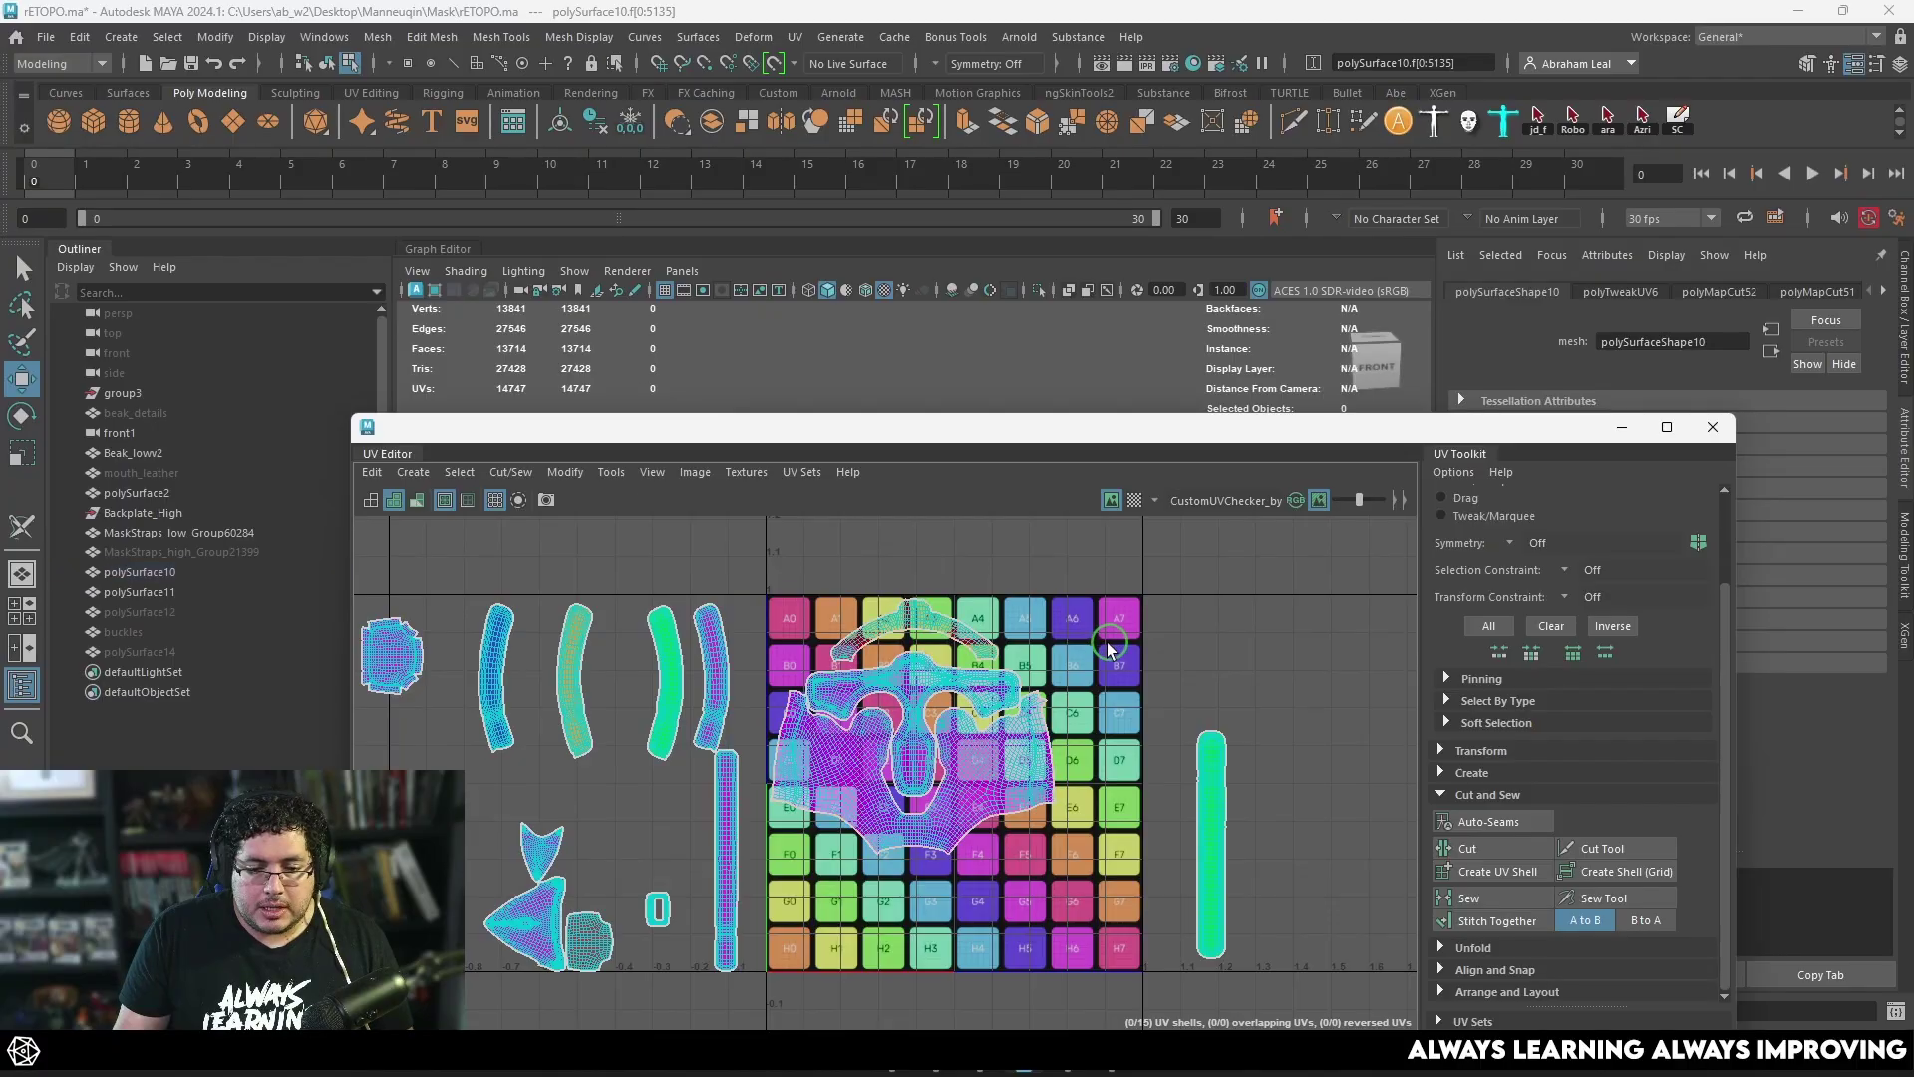
left_click(1214, 844)
left_click_drag(1212, 845, 1113, 855)
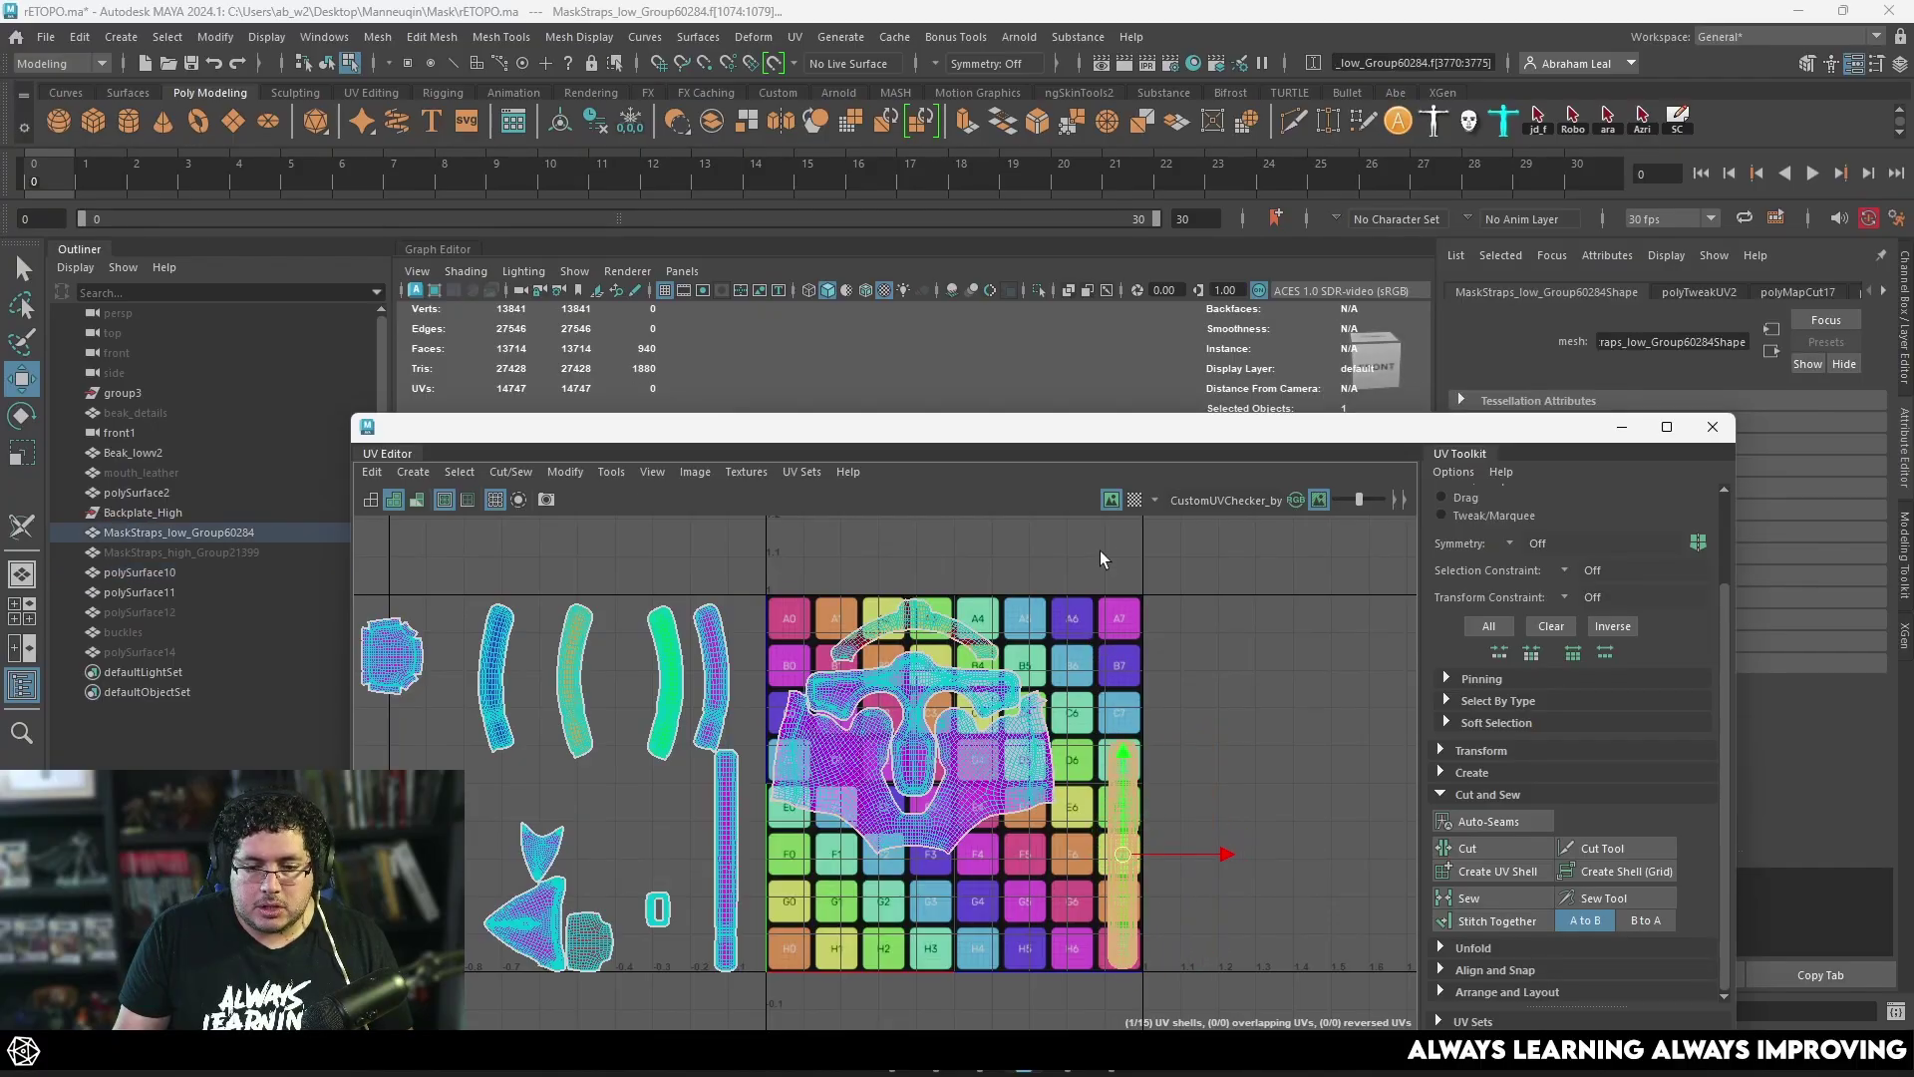
Step: Hide the checker texture and place the narrower straight strap shell directly left of the wider one
left_click(1113, 502)
middle_click_drag(947, 753, 950, 699, "alt")
left_click(726, 798)
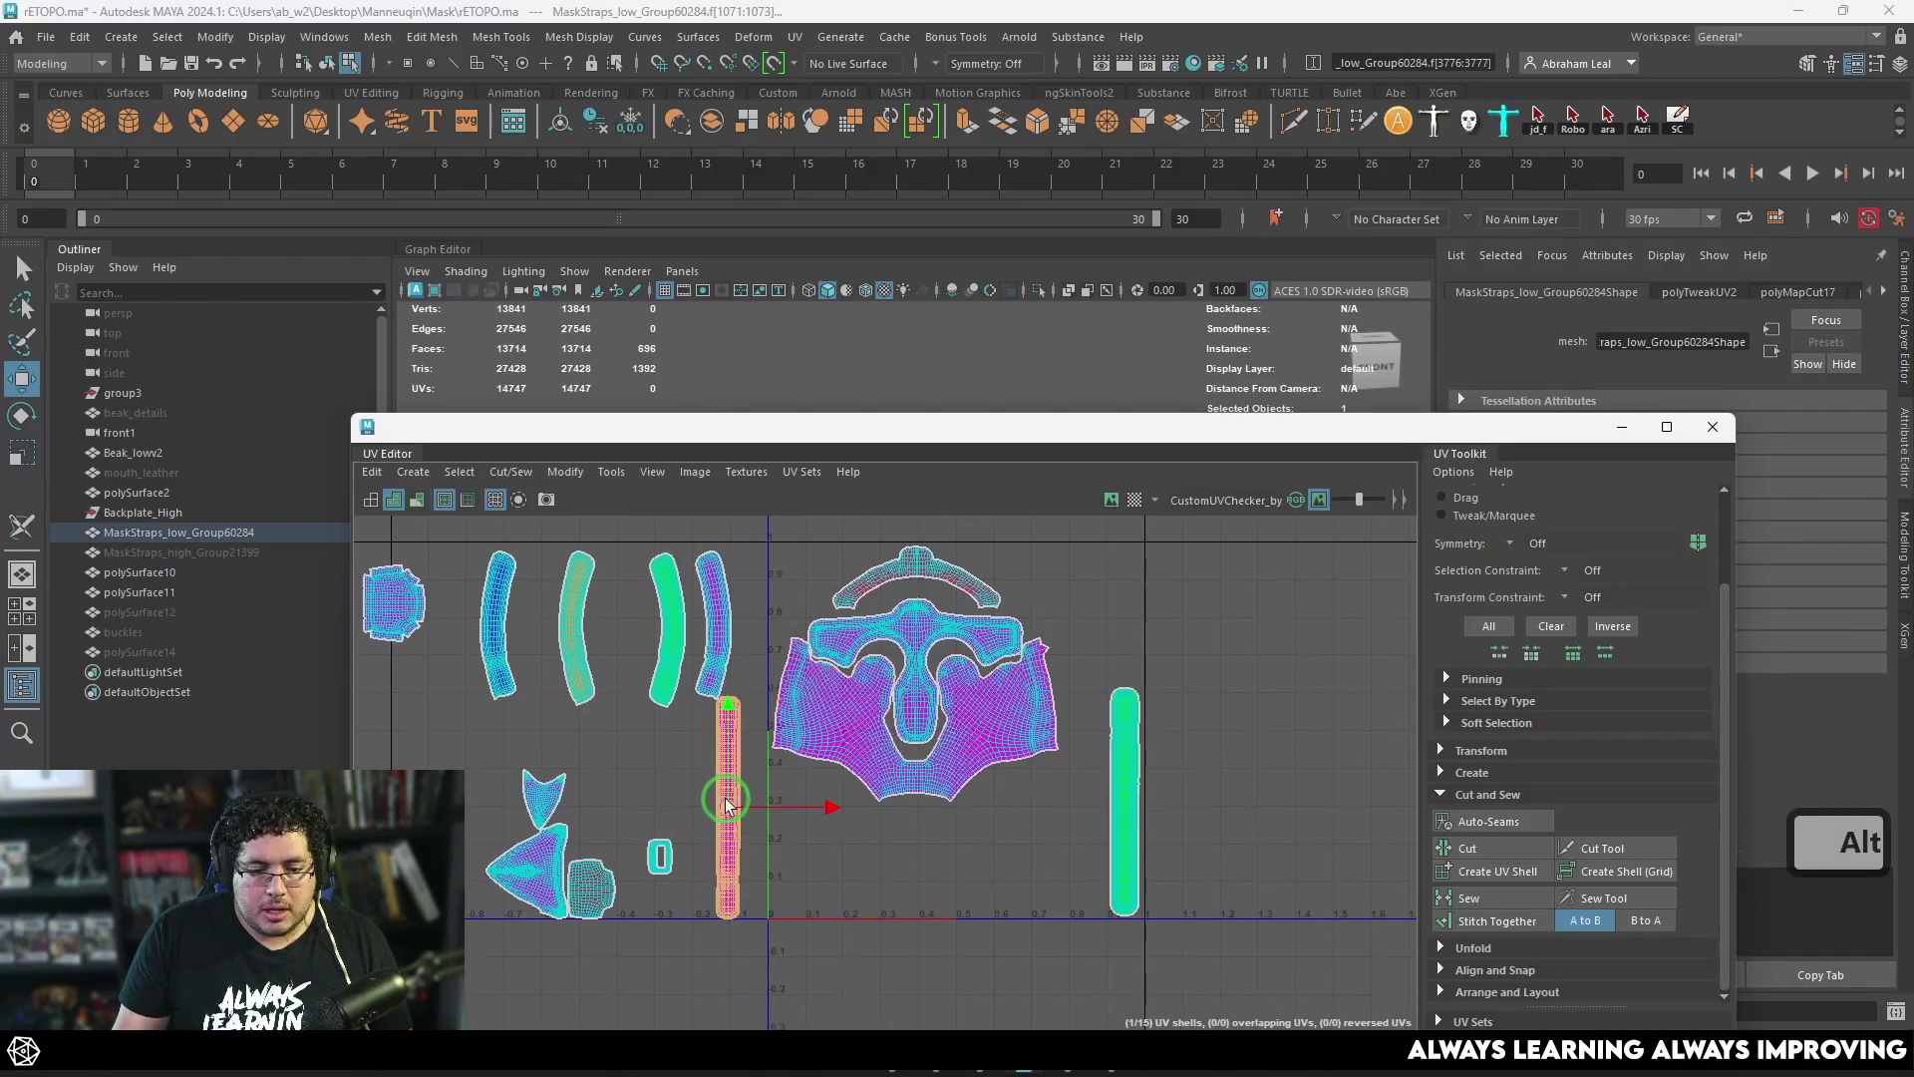
left_click_drag(726, 799, 1088, 801)
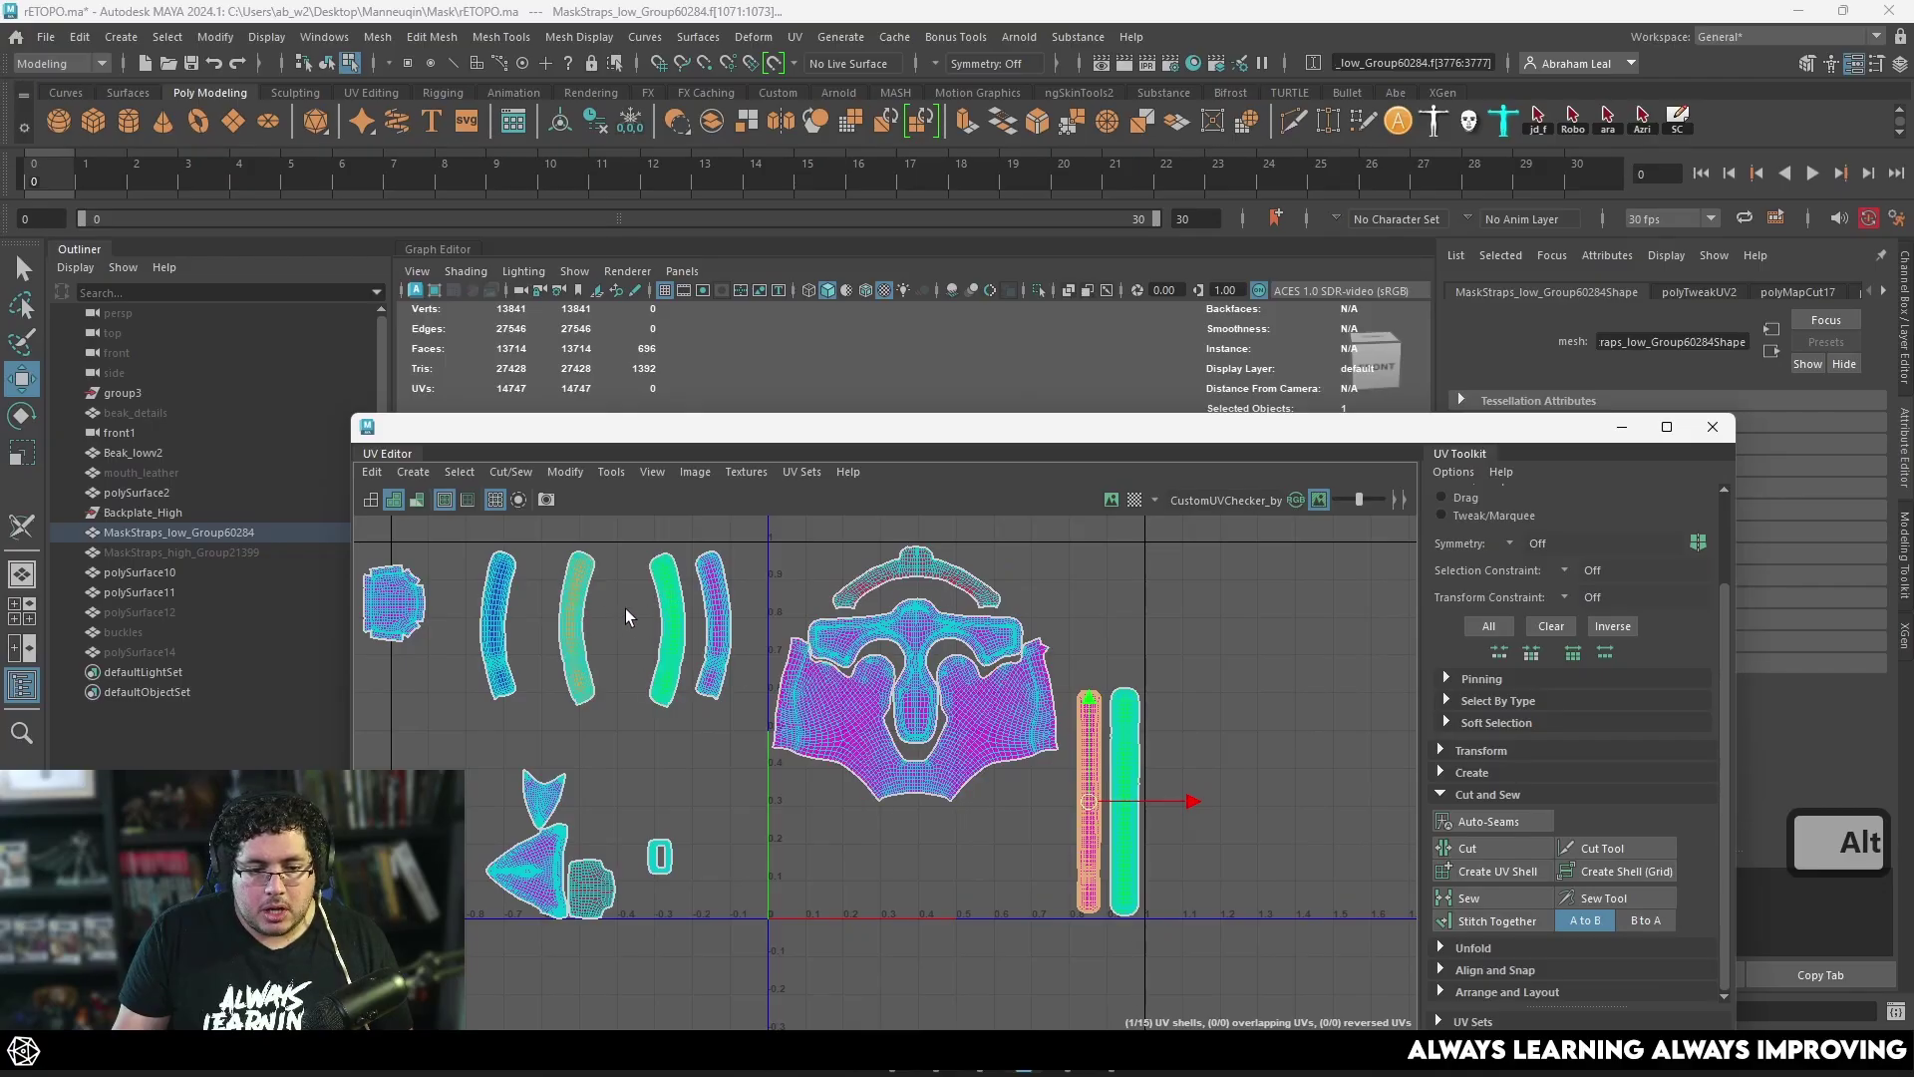
Step: Place the larger polySurface11 shell upright in the upper-right part of the UV tile, beside the arch shell
middle_click_drag(478, 683, 563, 736, "alt")
left_click(495, 663)
key("w")
left_click_drag(480, 656, 1028, 640)
scroll(1199, 658, "up", 5)
scroll(1258, 641, "up", 3)
key("e")
key("w")
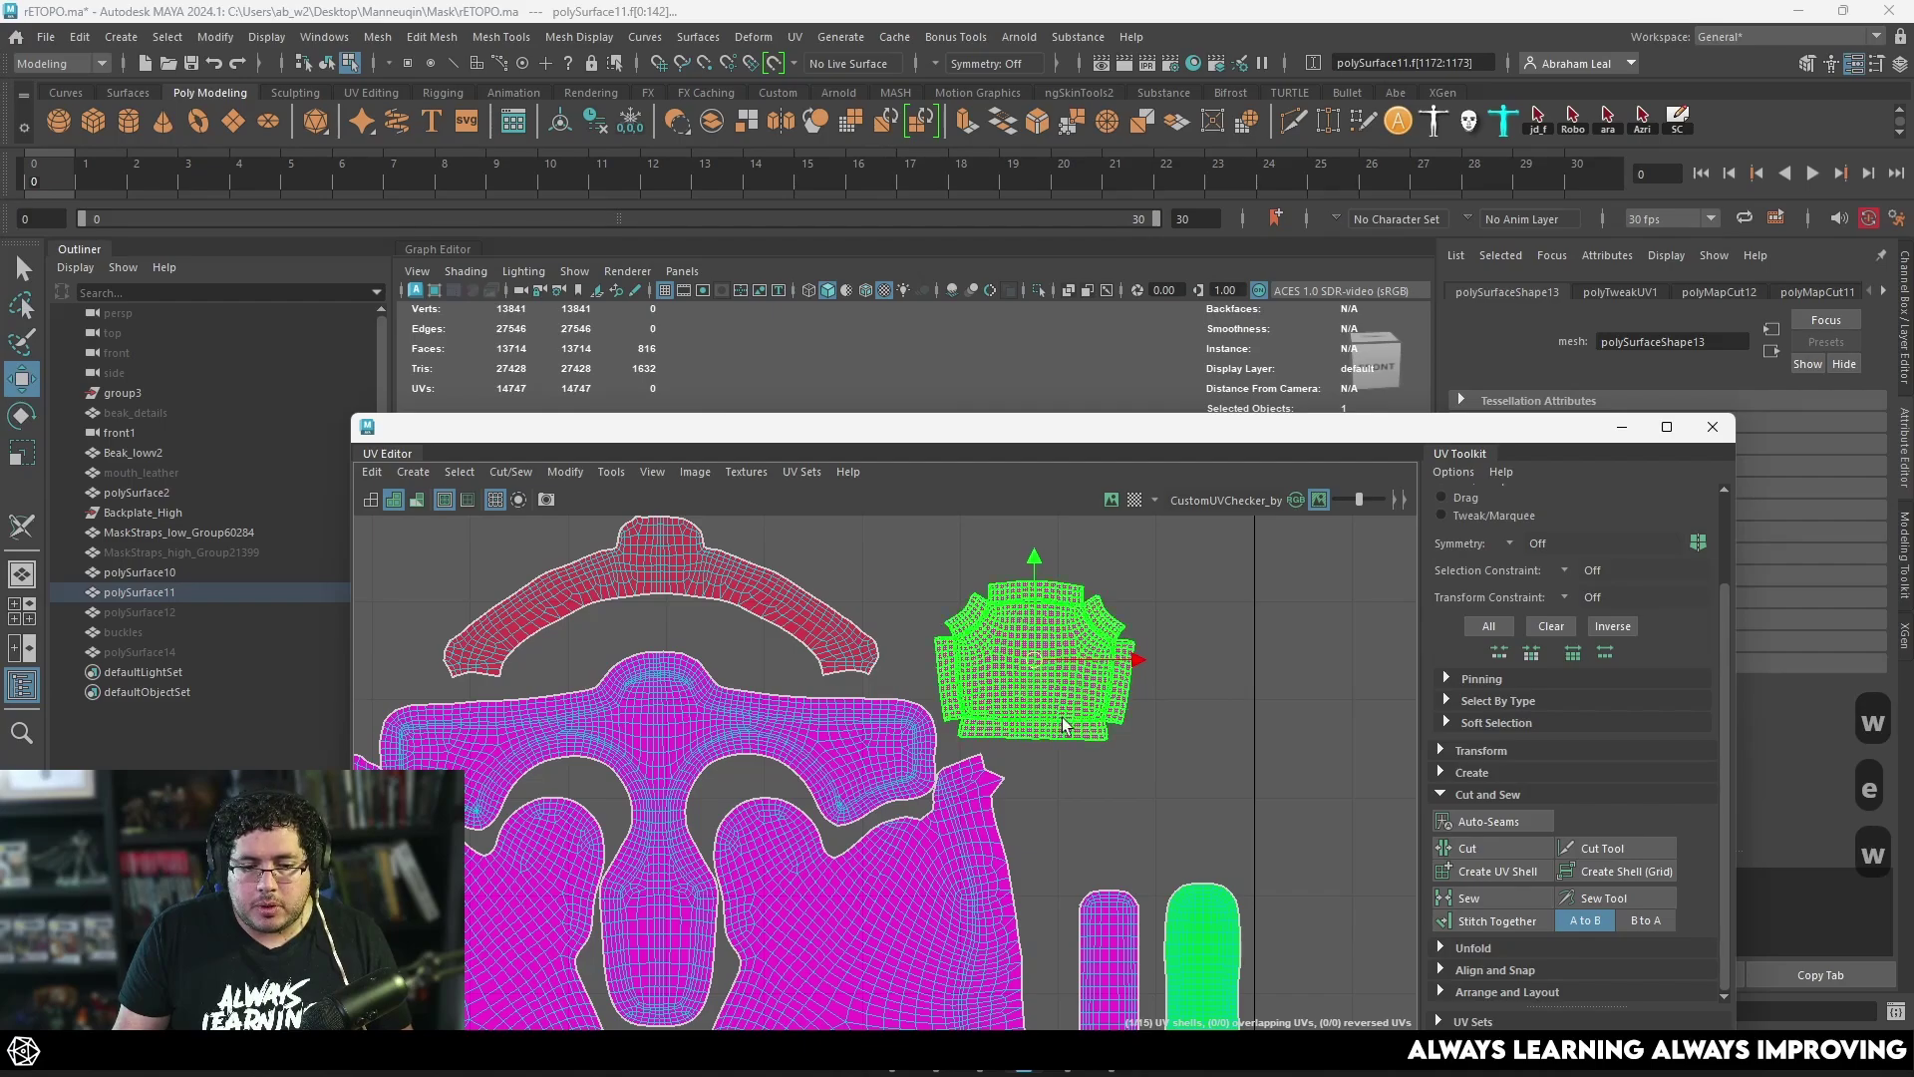
Step: Rotate the large triangular beak shell to point downward and center it below the largest mask shell
middle_click_drag(356, 937, 655, 802, "alt")
right_click_drag(655, 795, 526, 893, "alt")
left_click(446, 927)
middle_click_drag(519, 897, 662, 834, "alt")
key("w")
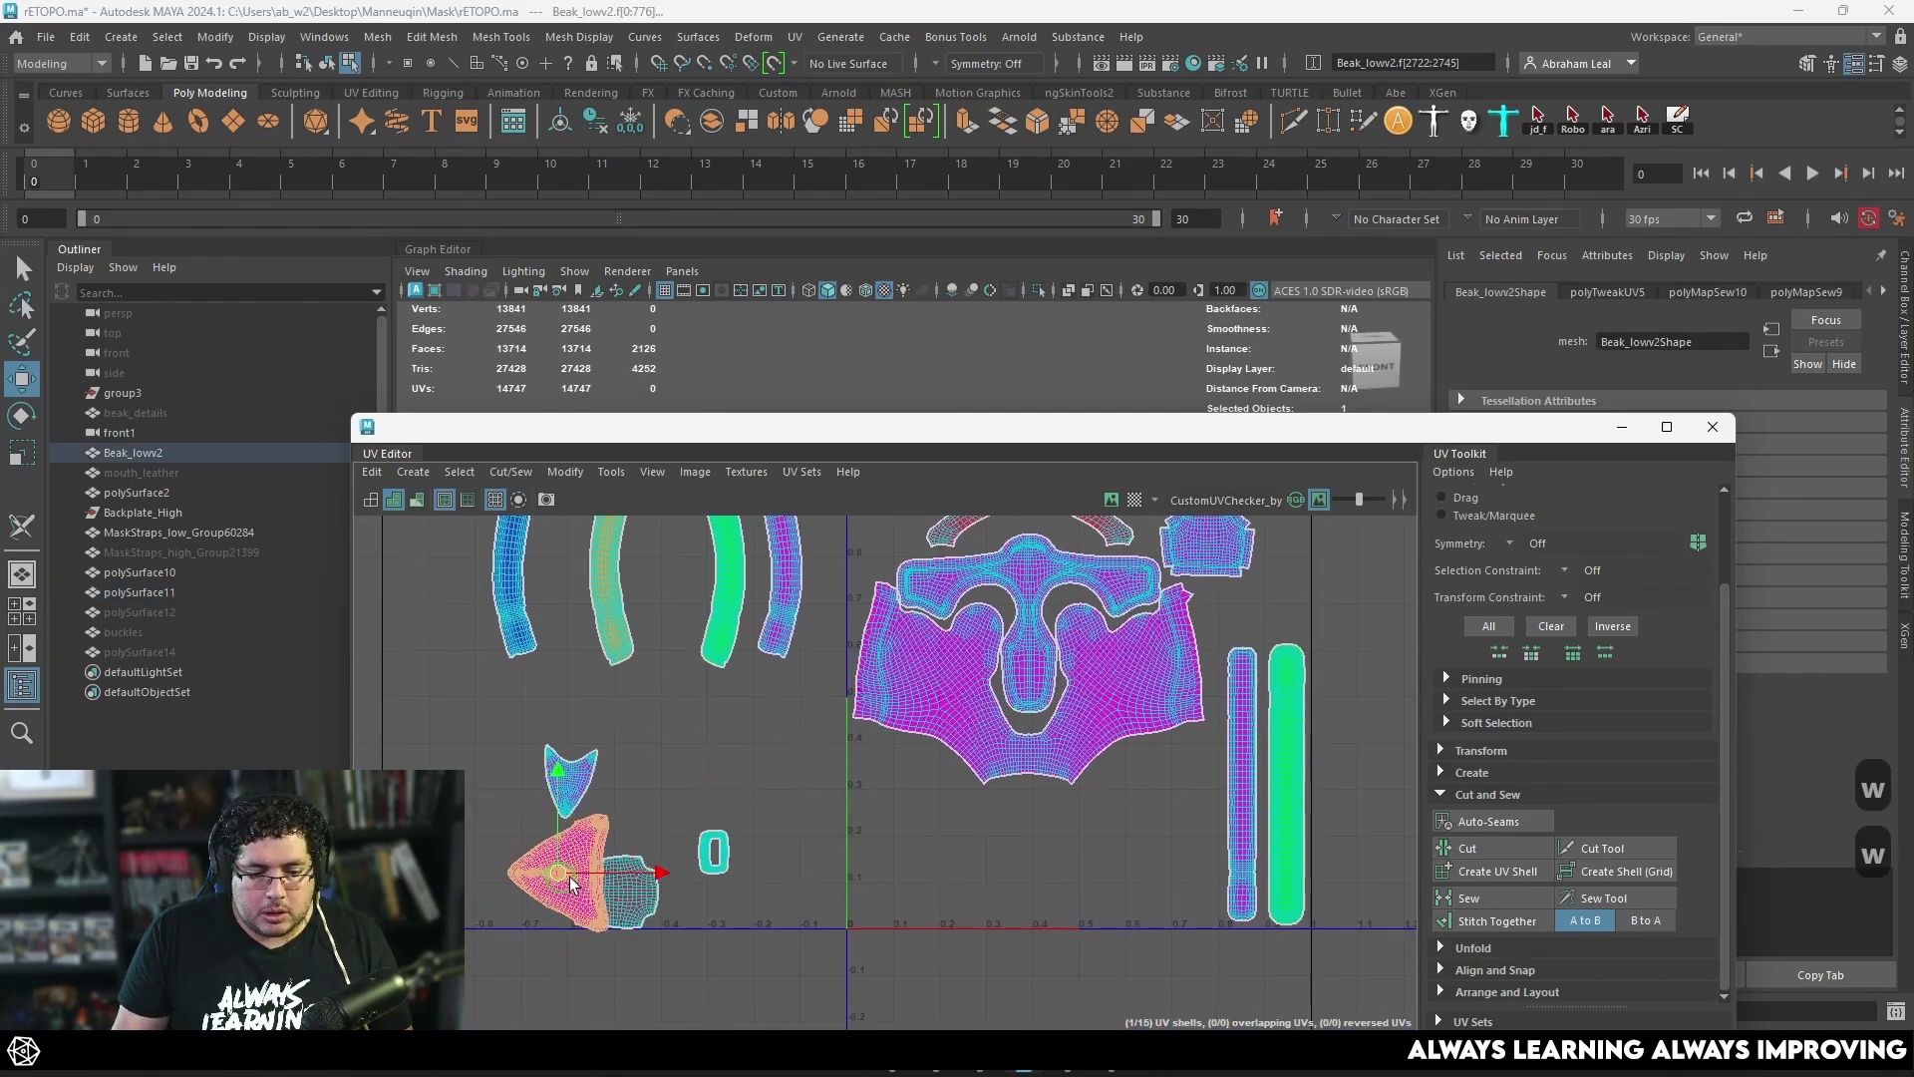
key("e")
left_click_drag(566, 873, 855, 760)
key("w")
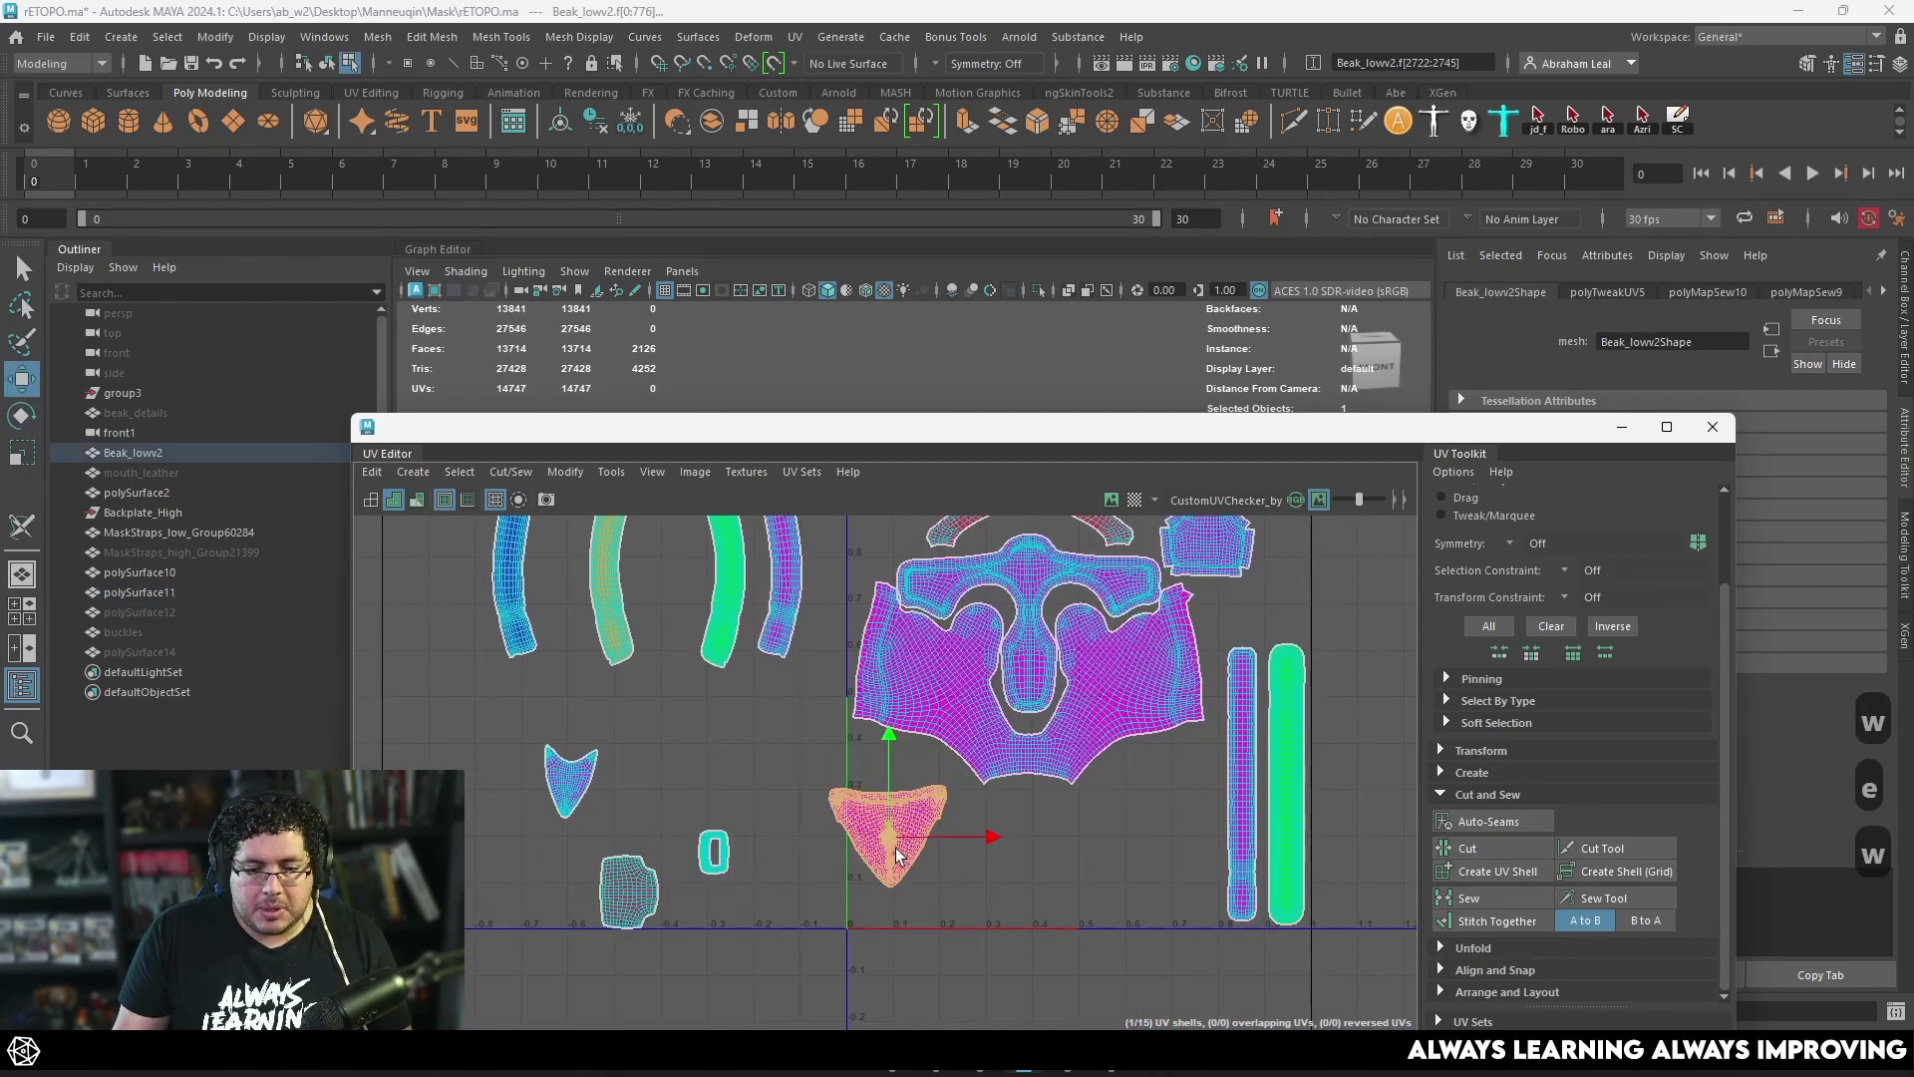
left_click_drag(887, 844, 1029, 867)
key("w")
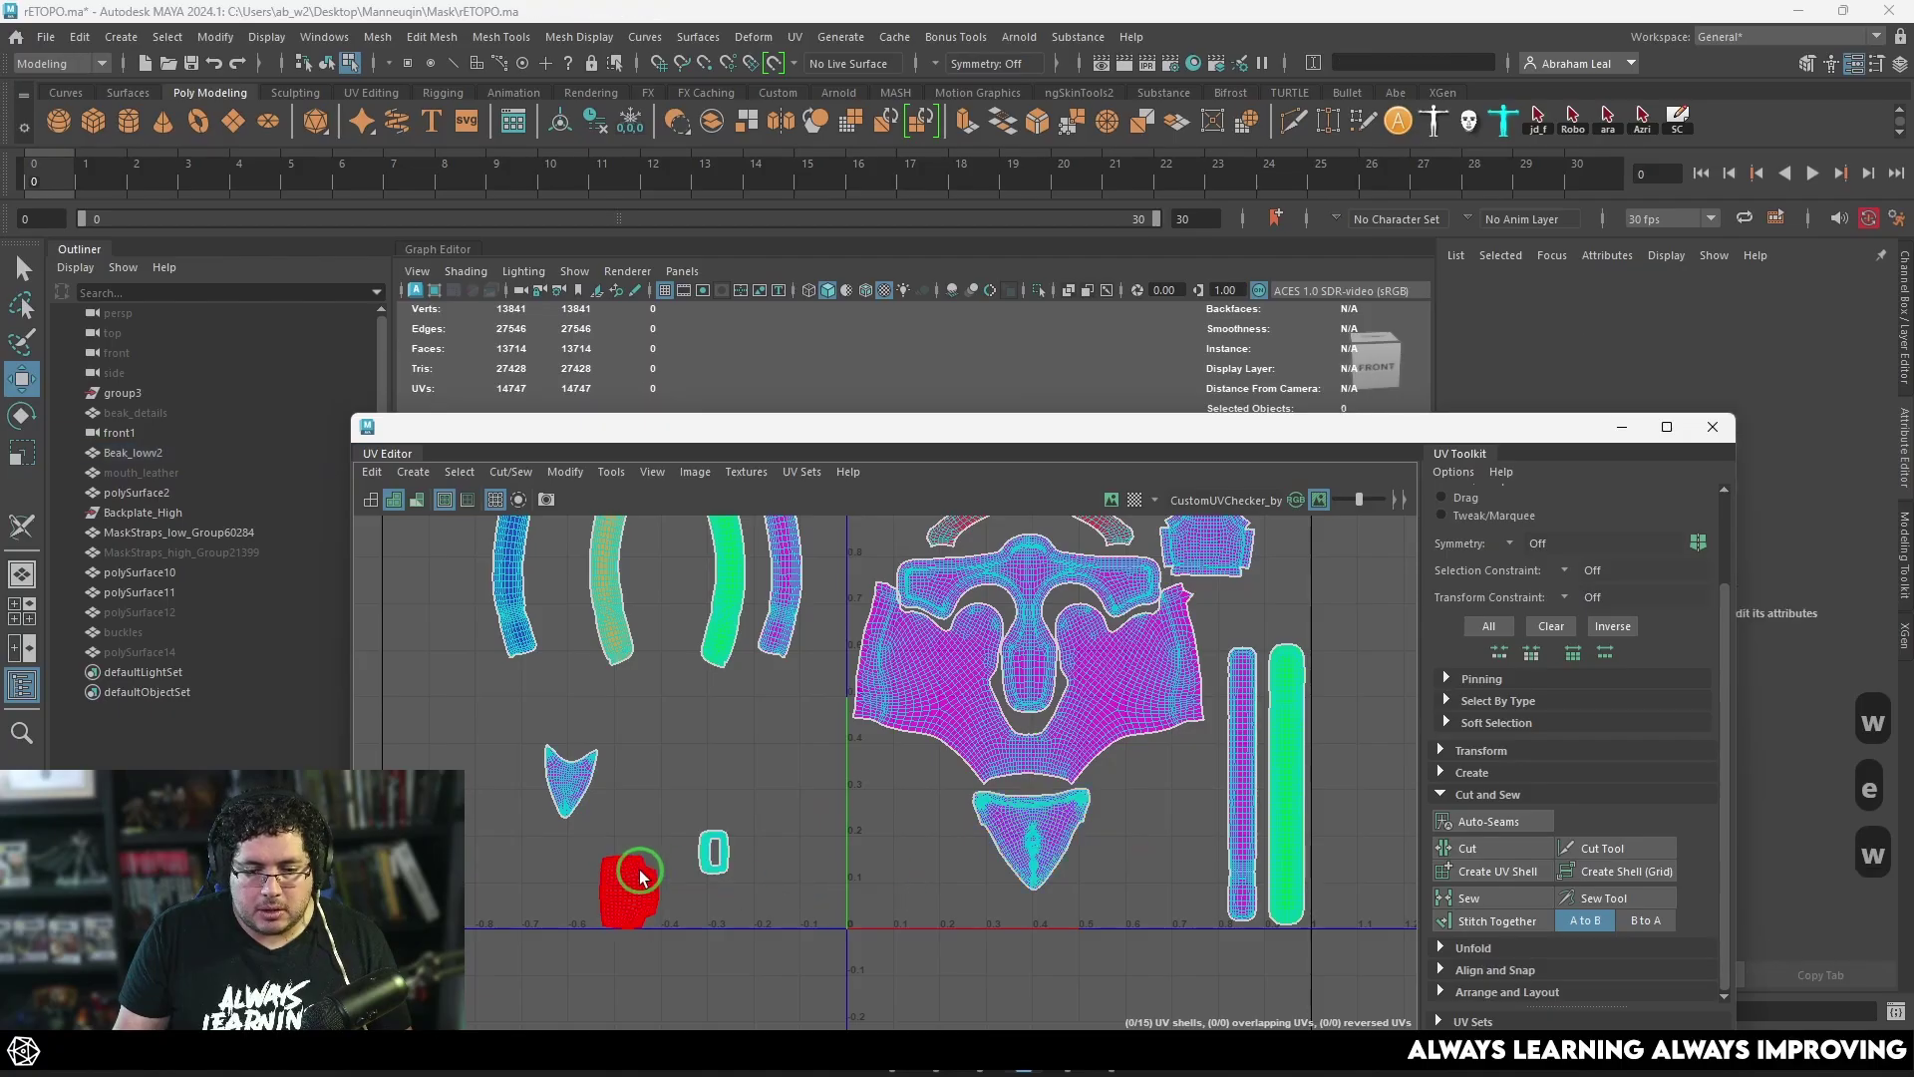
Step: Move the small beak shell into the UV tile, to the left of the large beak shell
left_click(570, 783)
left_click_drag(619, 805, 982, 825)
key("e")
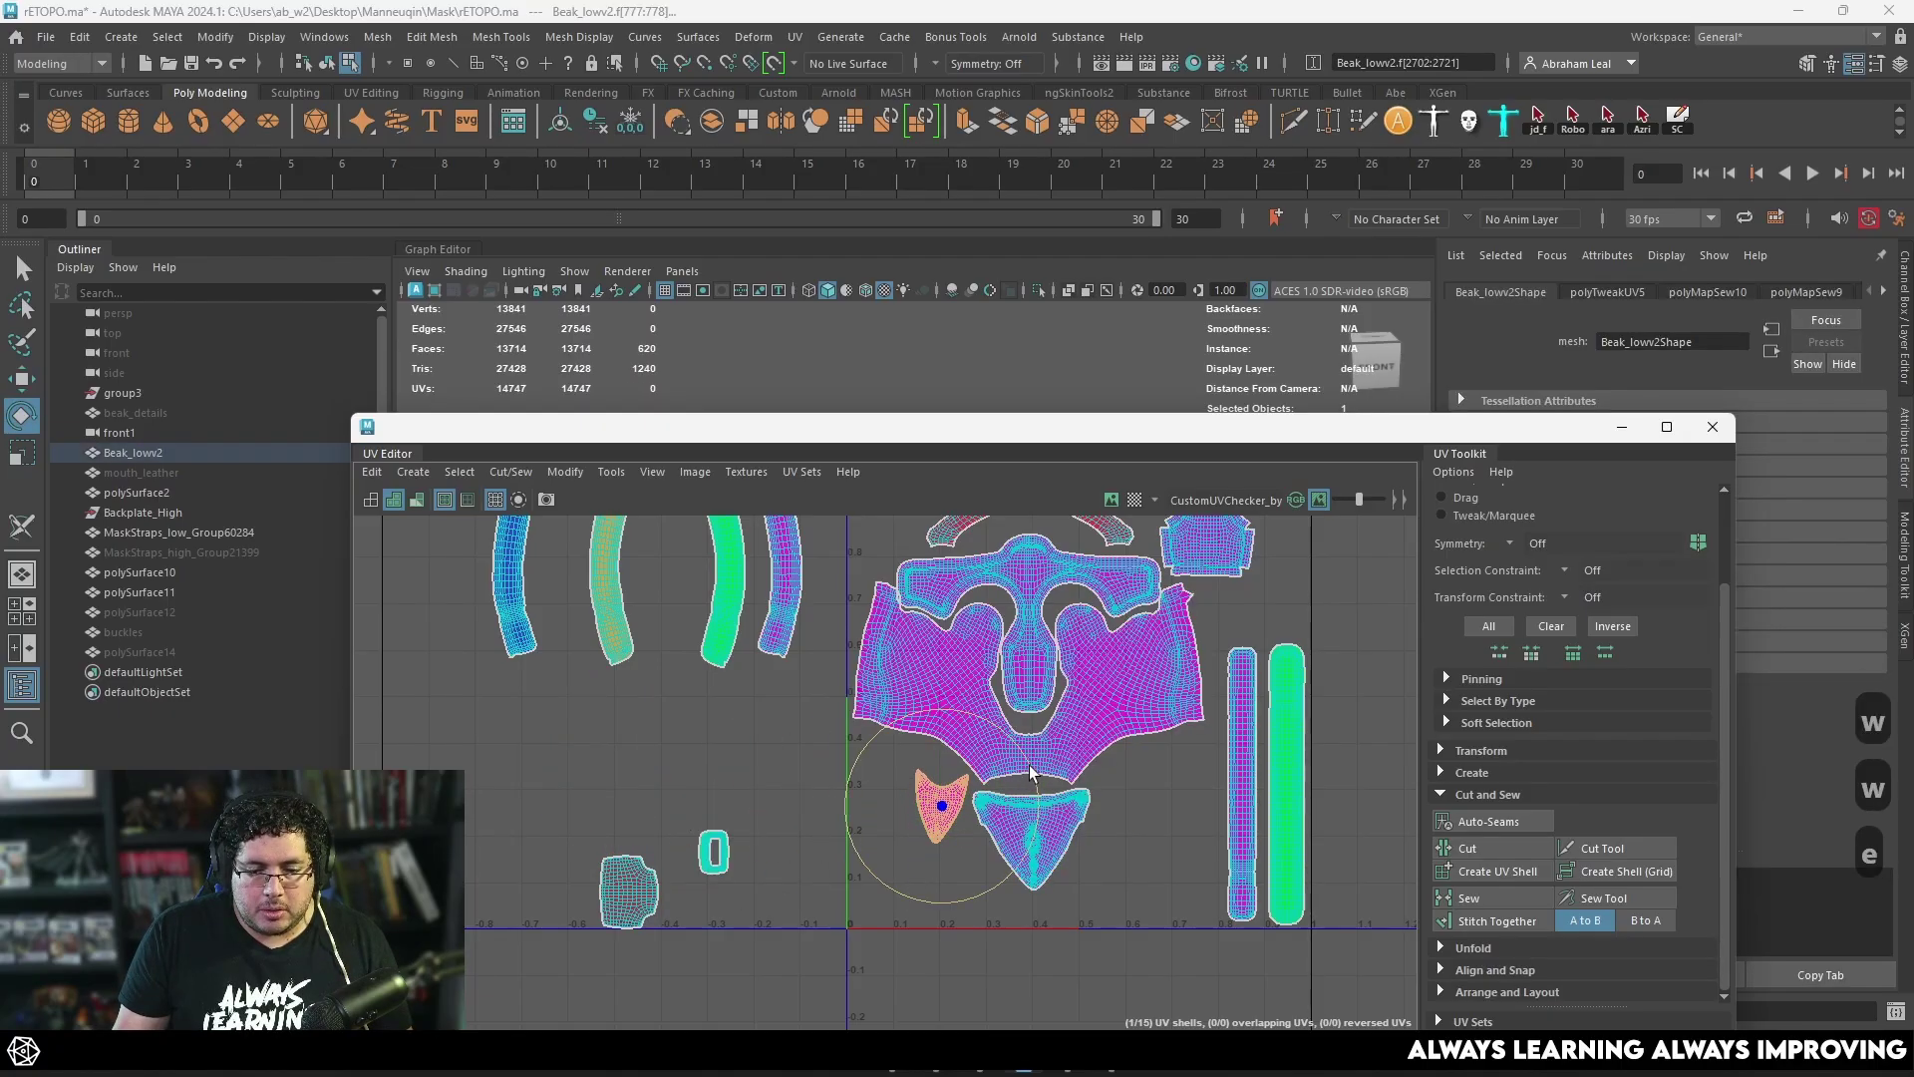
Step: Place the two small ring-shaped shells side by side under the lower-left edge of the largest mask shell
left_click(714, 850)
key("w")
key("w")
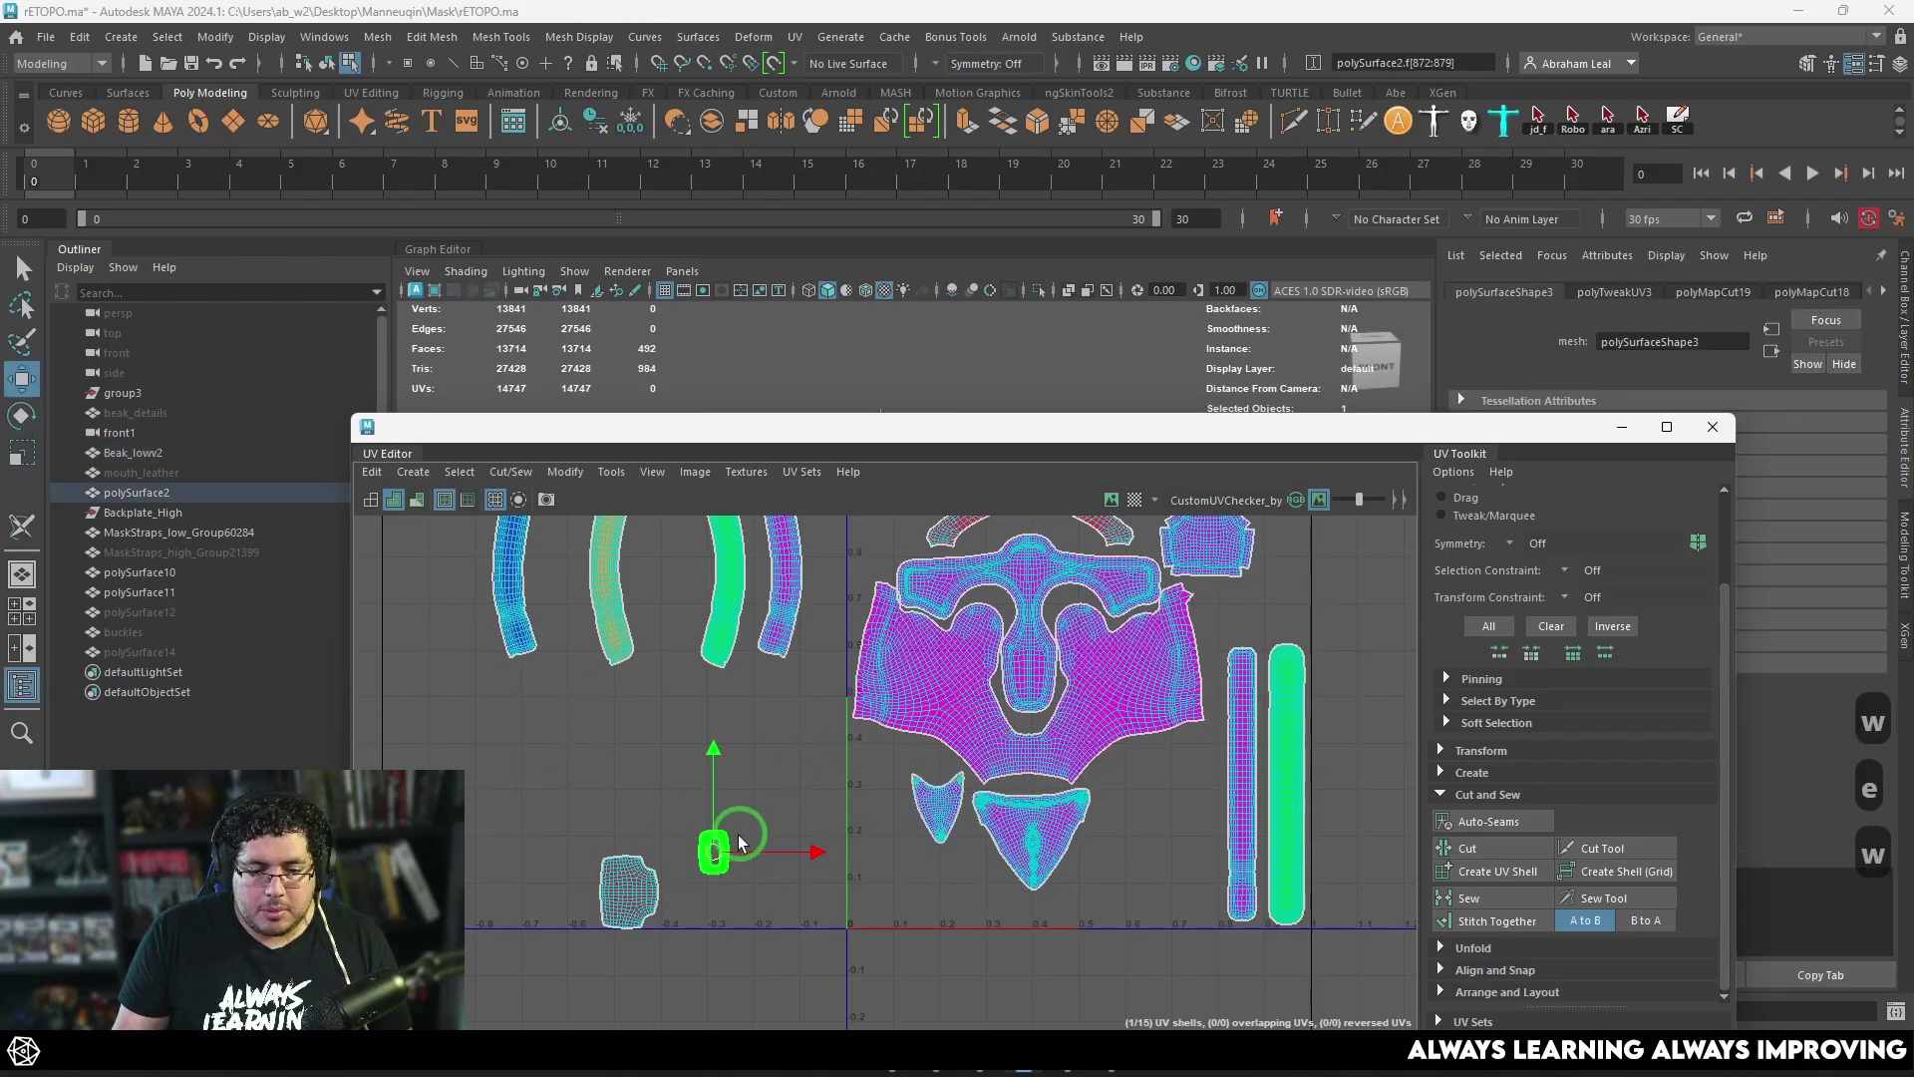
left_click_drag(719, 854, 880, 765)
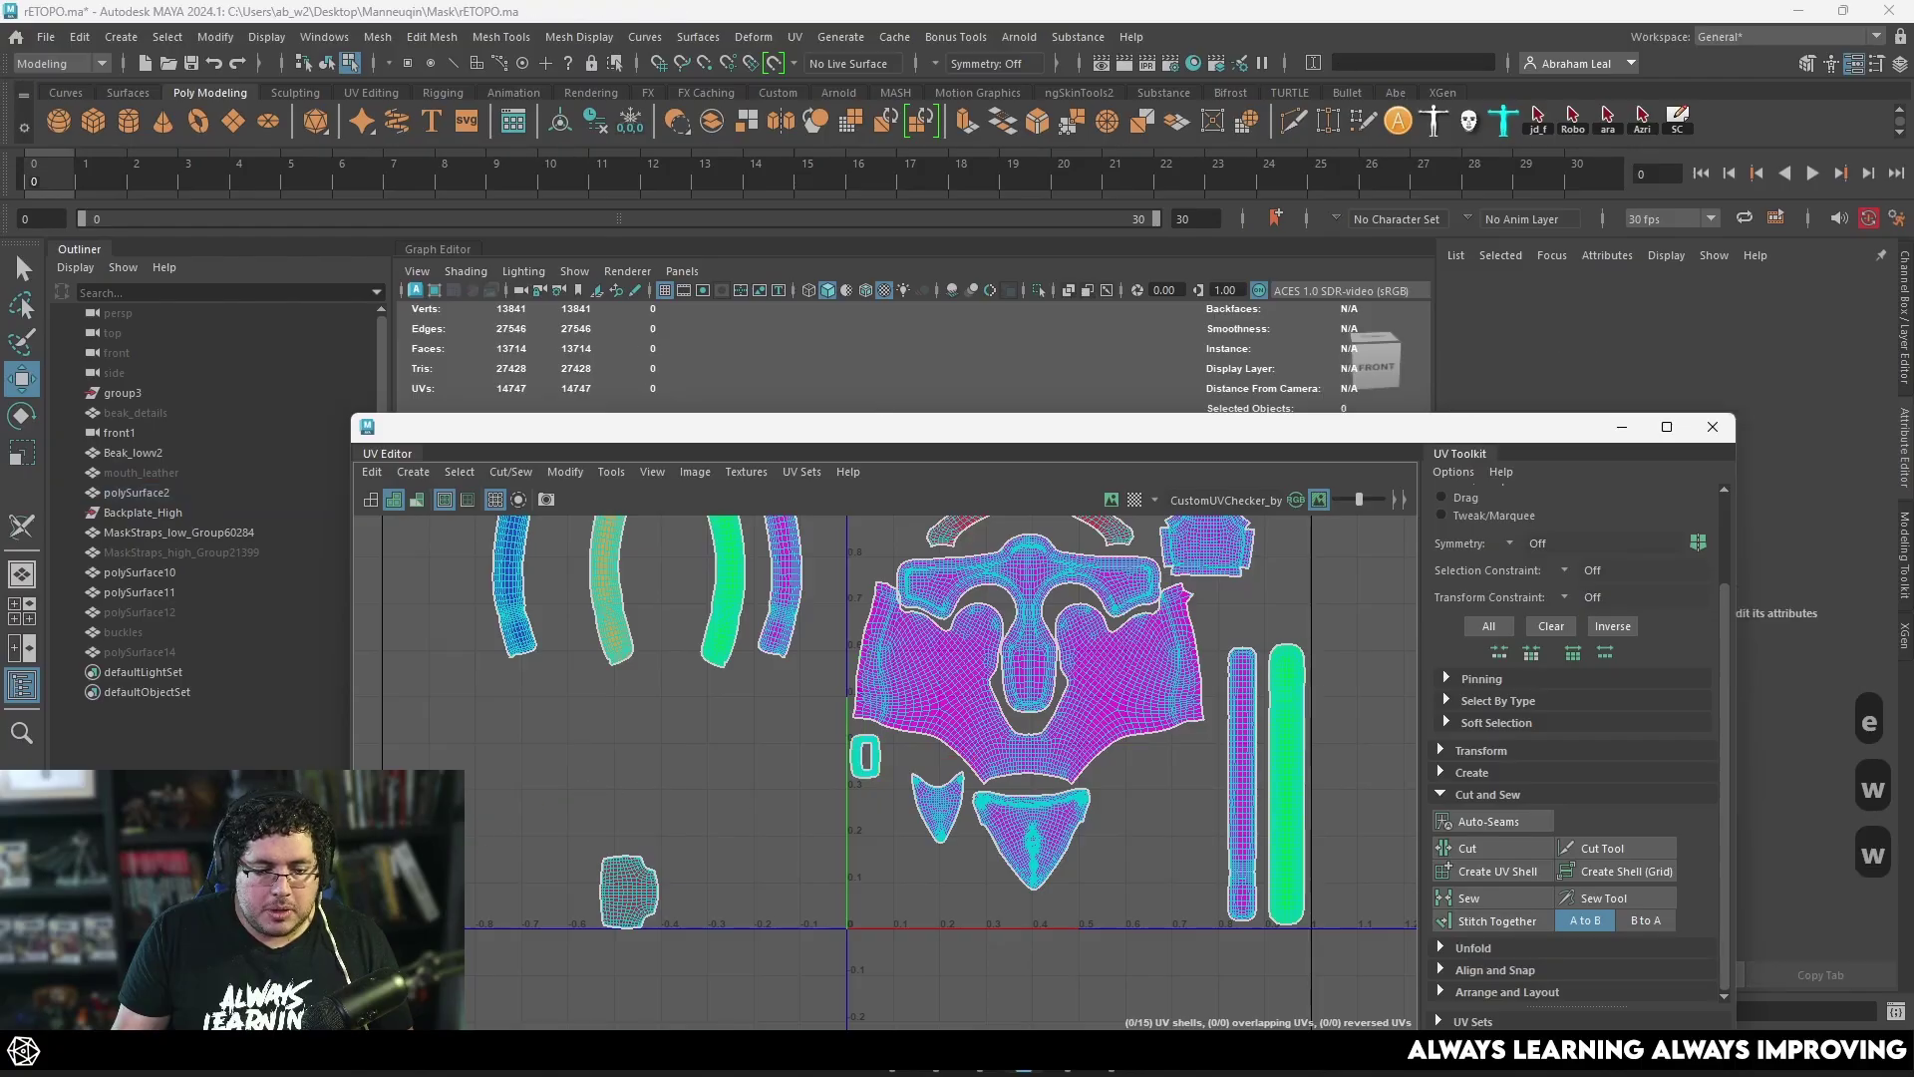
middle_click_drag(815, 785, 984, 765, "alt")
left_click_drag(541, 835, 1059, 735)
scroll(1075, 747, "up", 6)
scroll(862, 844, "down", 5)
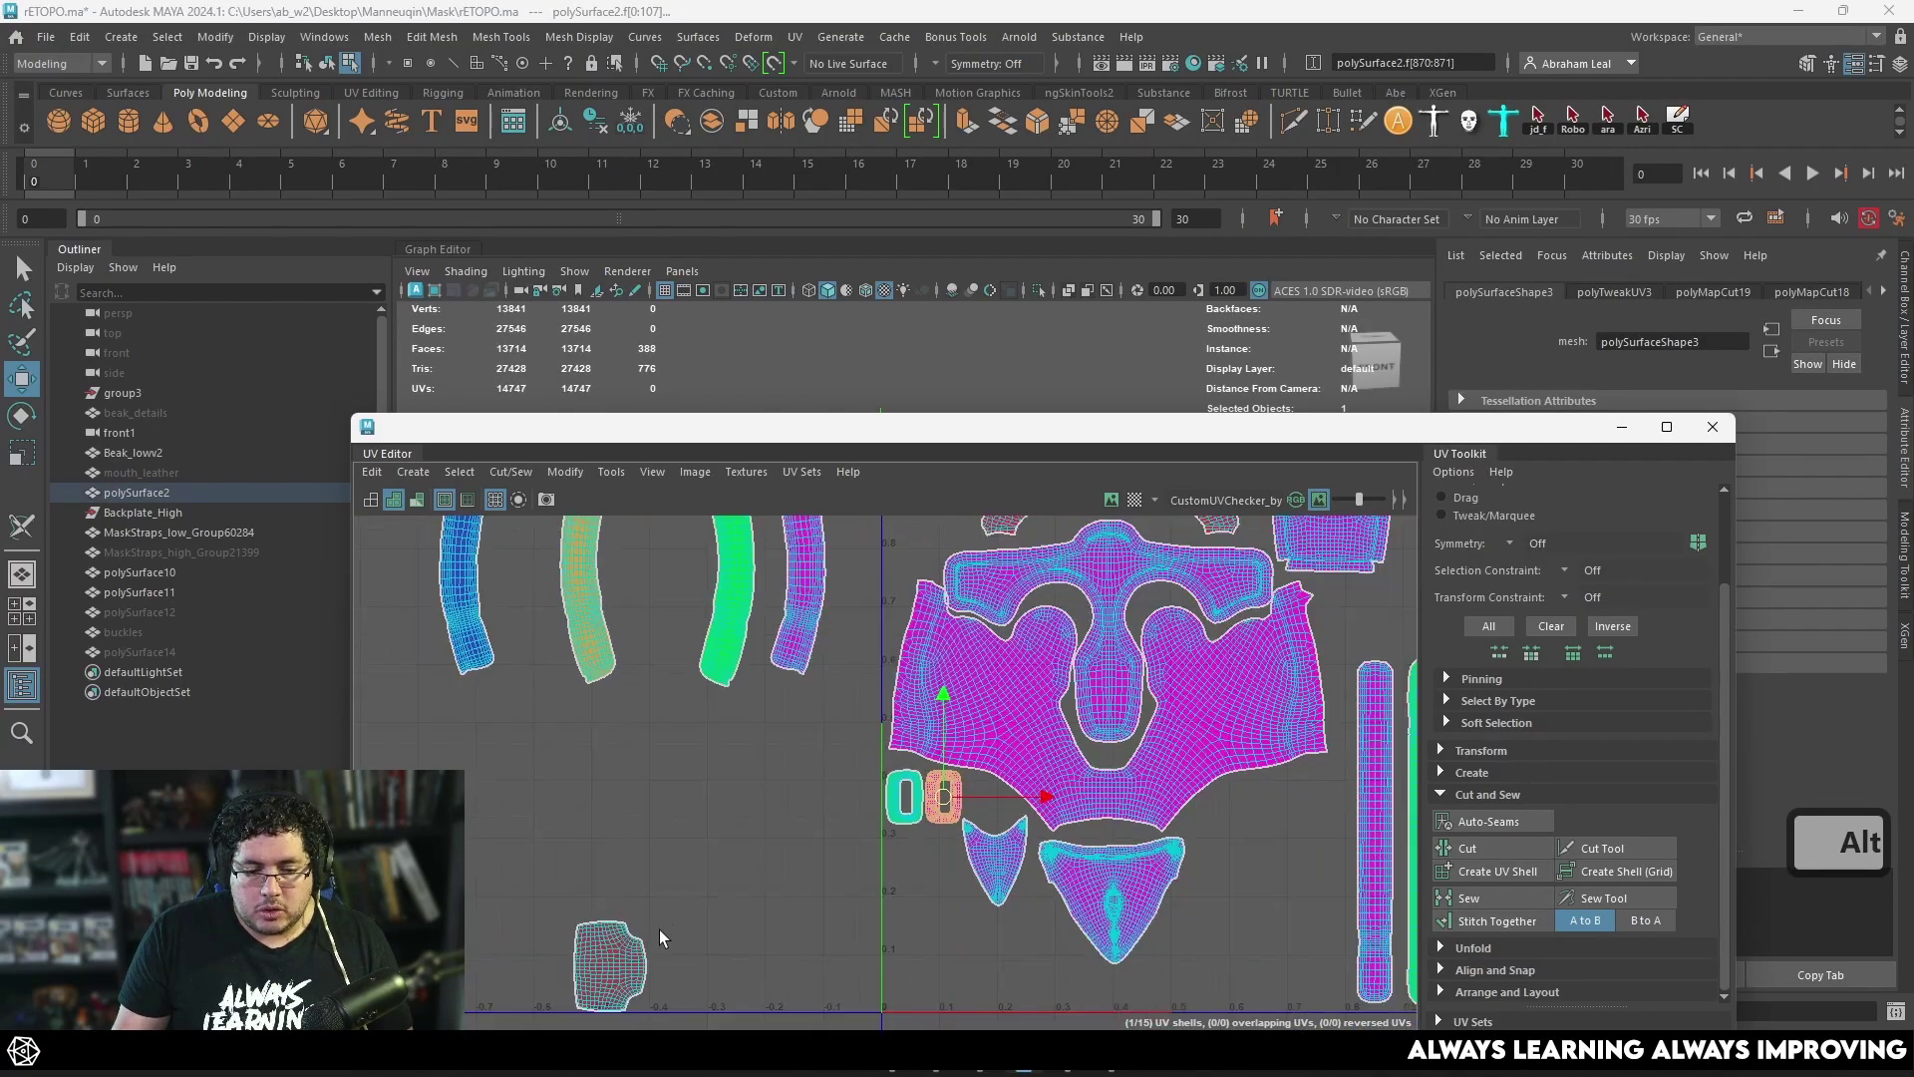
Step: Rotate the smaller polySurface11 shell upright and fit it between the larger polySurface11 shell and the straight straps
left_click(610, 962)
scroll(638, 947, "down", 3)
left_click_drag(654, 931, 1154, 748)
scroll(1153, 748, "up", 4)
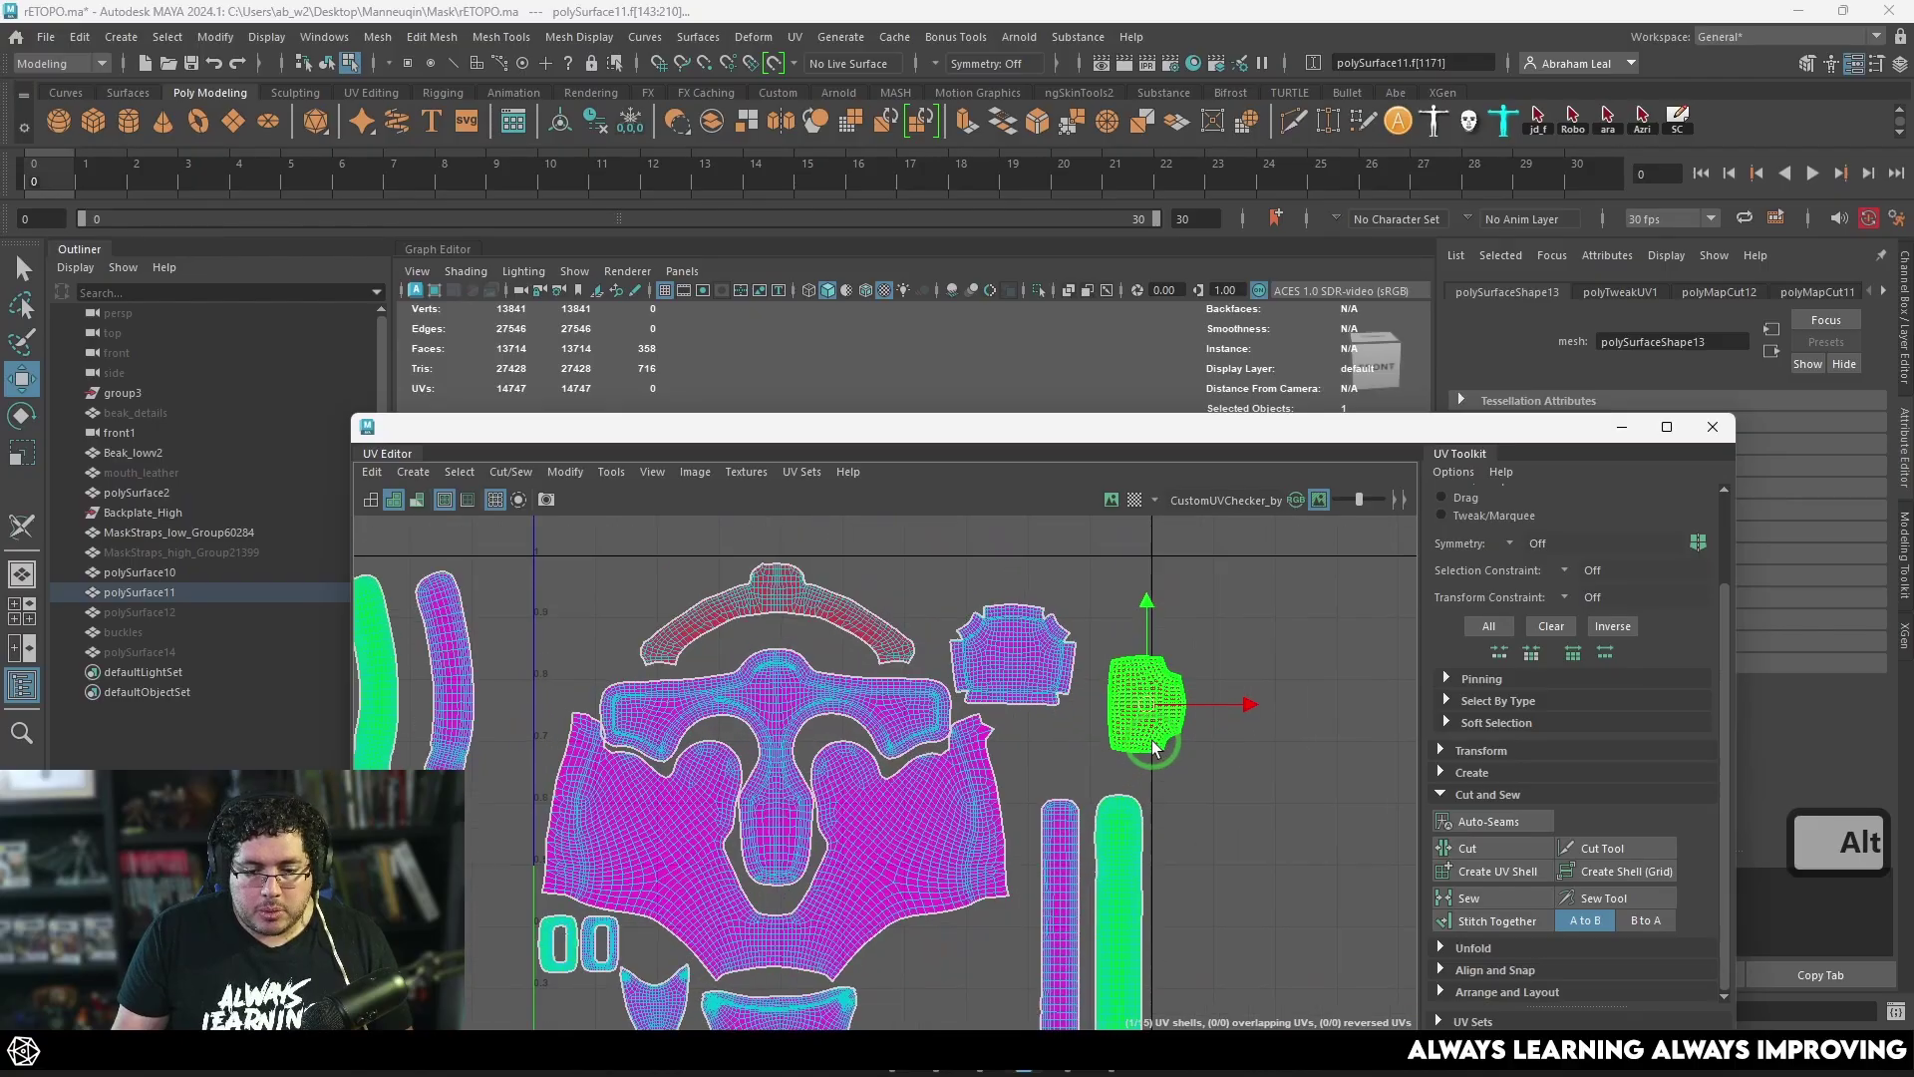
right_click_drag(1151, 740, 1212, 678, "alt")
key("e")
left_click_drag(1220, 638, 1089, 590)
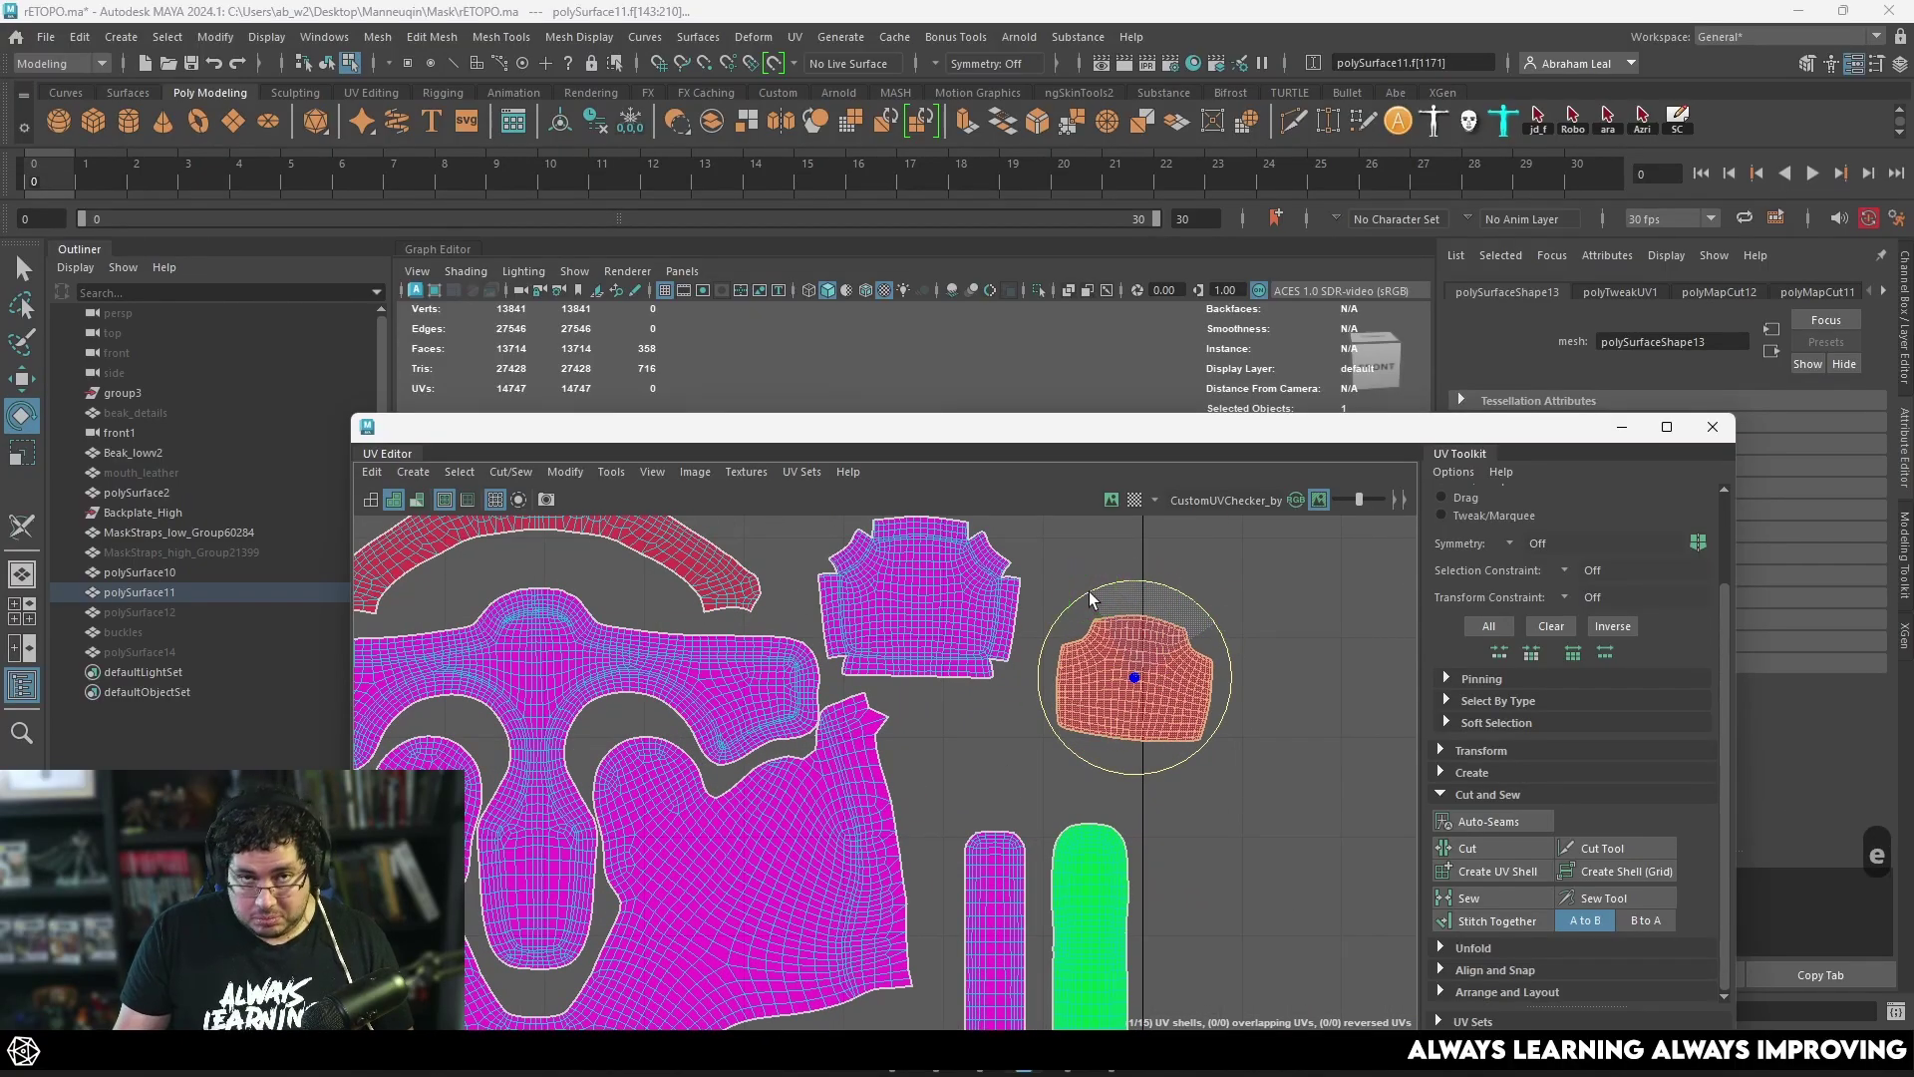
key("w")
left_click_drag(1144, 672, 985, 758)
key("e")
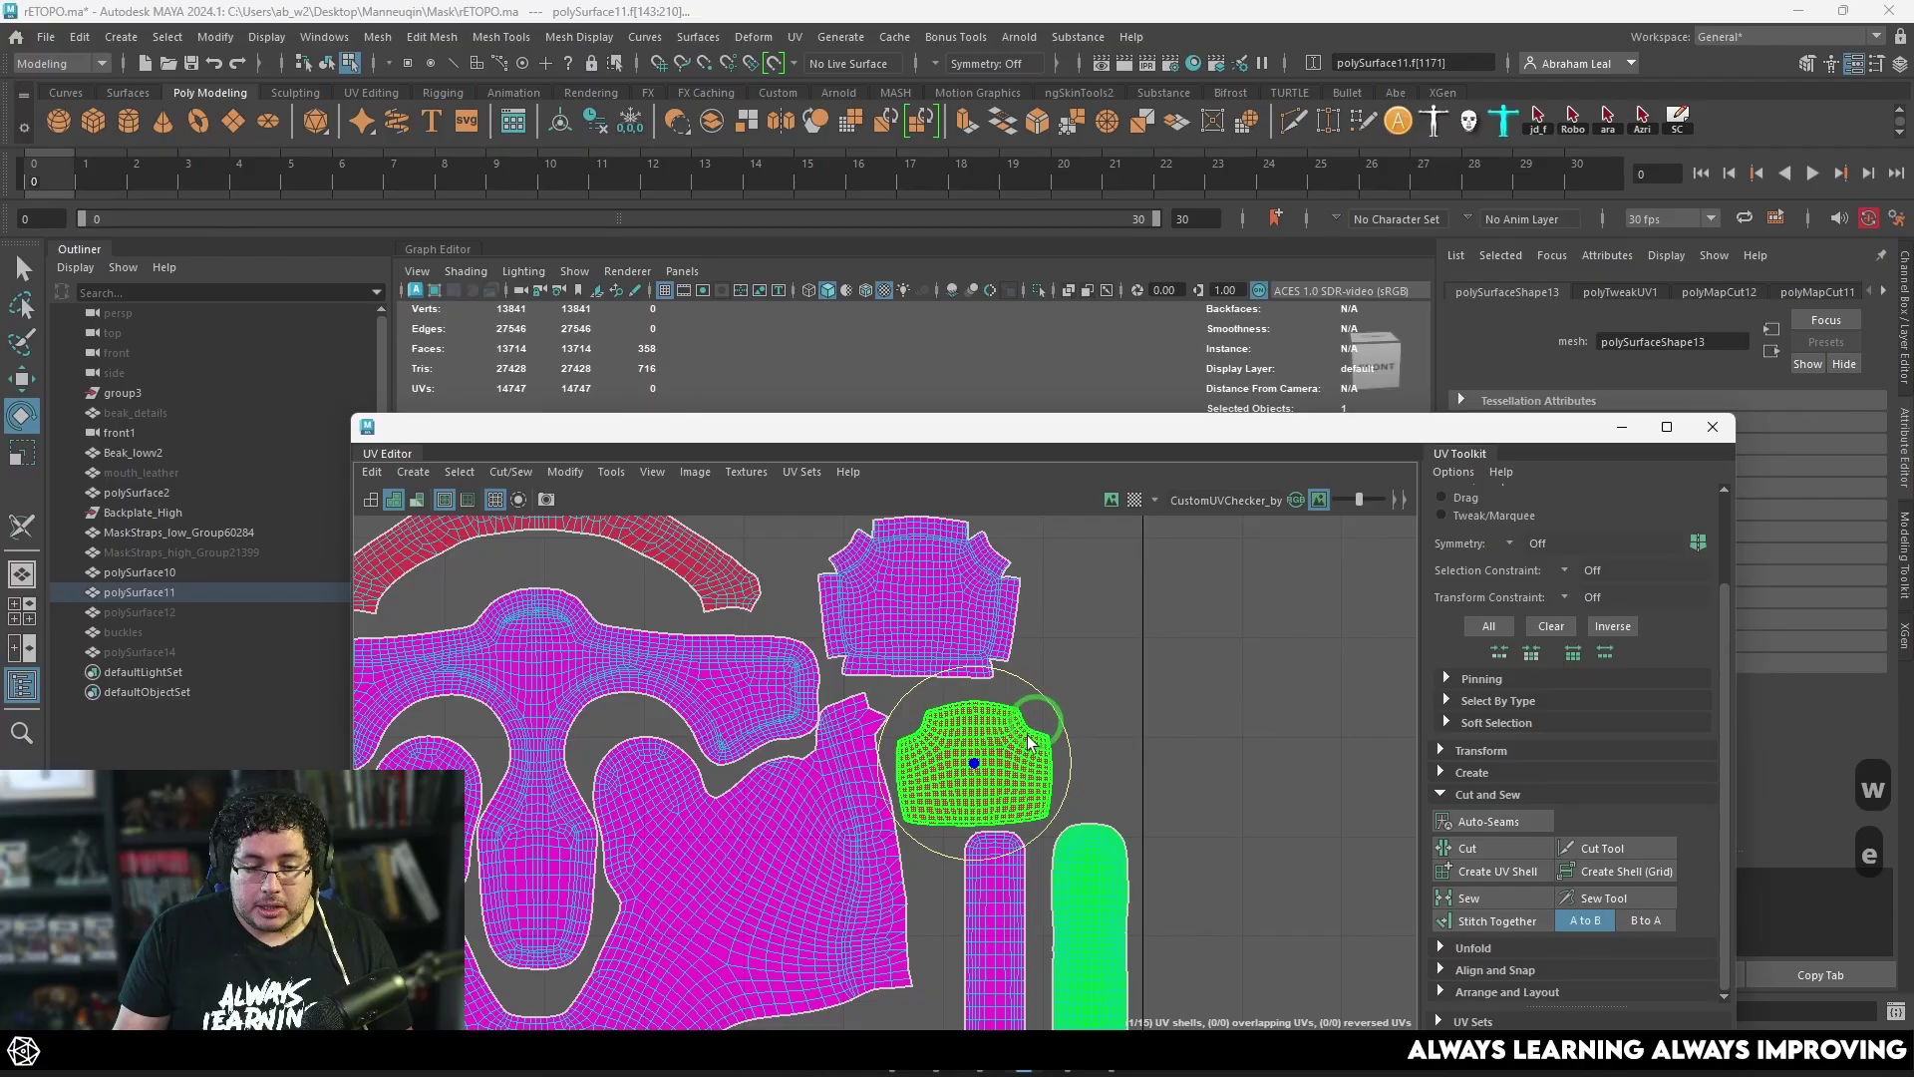
key("w")
left_click(1087, 674)
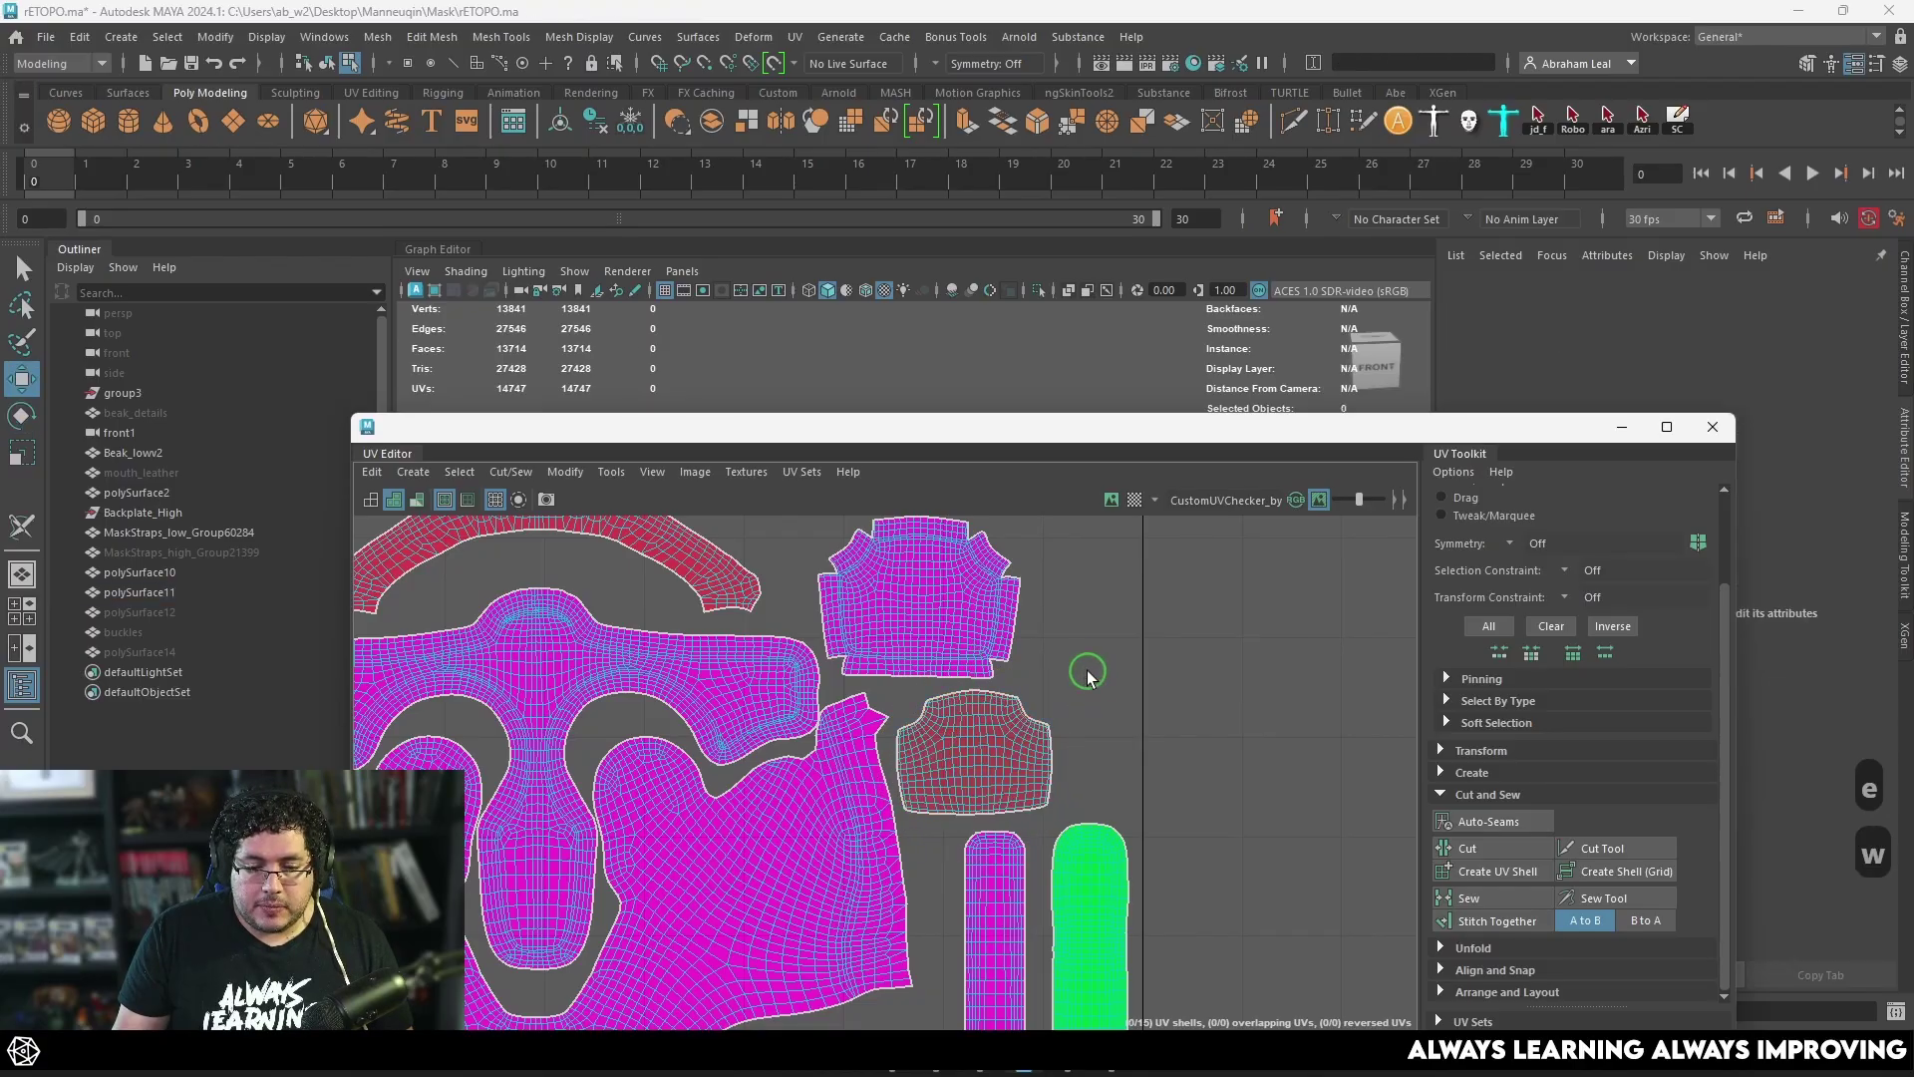
Step: Place two of the curved strap shells upright, side by side, to the left of the straight straps
middle_click_drag(1085, 708, 1272, 749, "alt")
right_click_drag(1268, 772, 942, 813, "alt")
middle_click_drag(841, 728, 802, 573, "alt")
right_click_drag(802, 573, 705, 565, "alt")
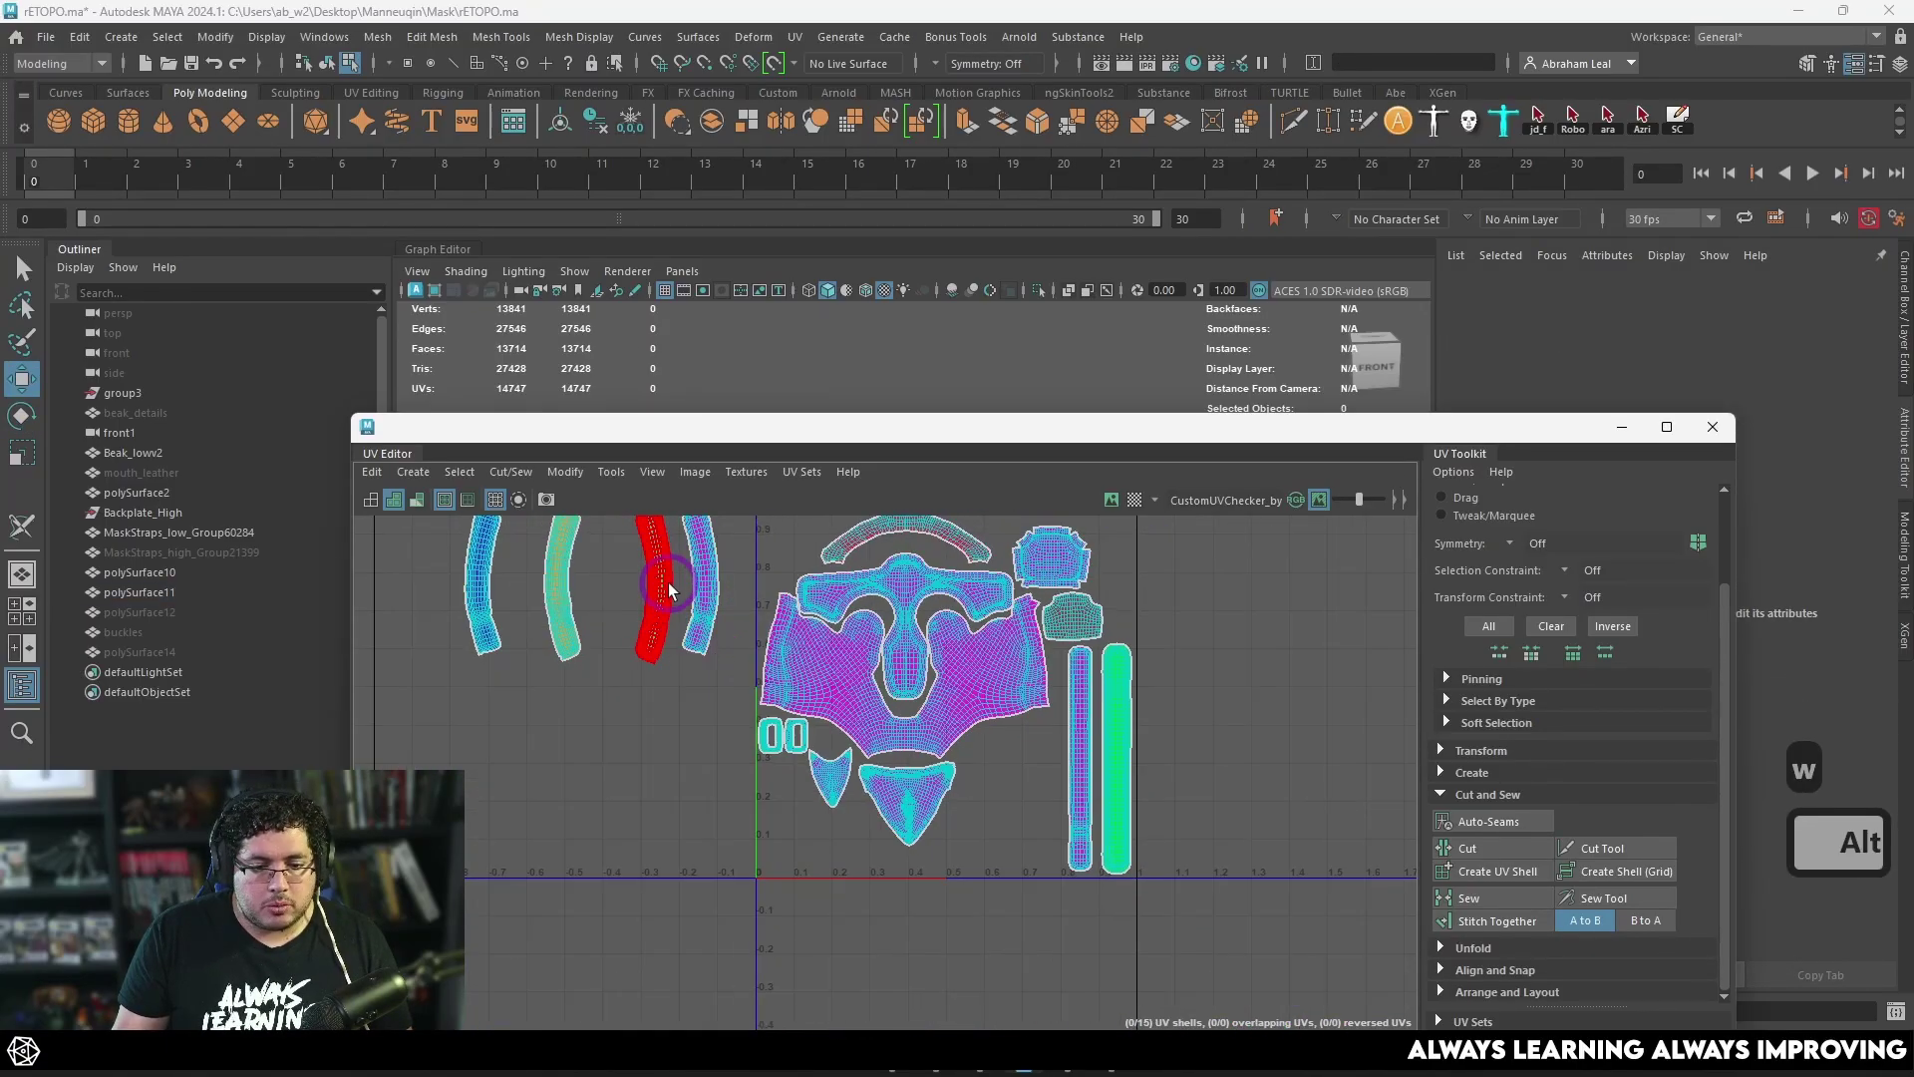
left_click(668, 590)
left_click_drag(668, 590, 1046, 797)
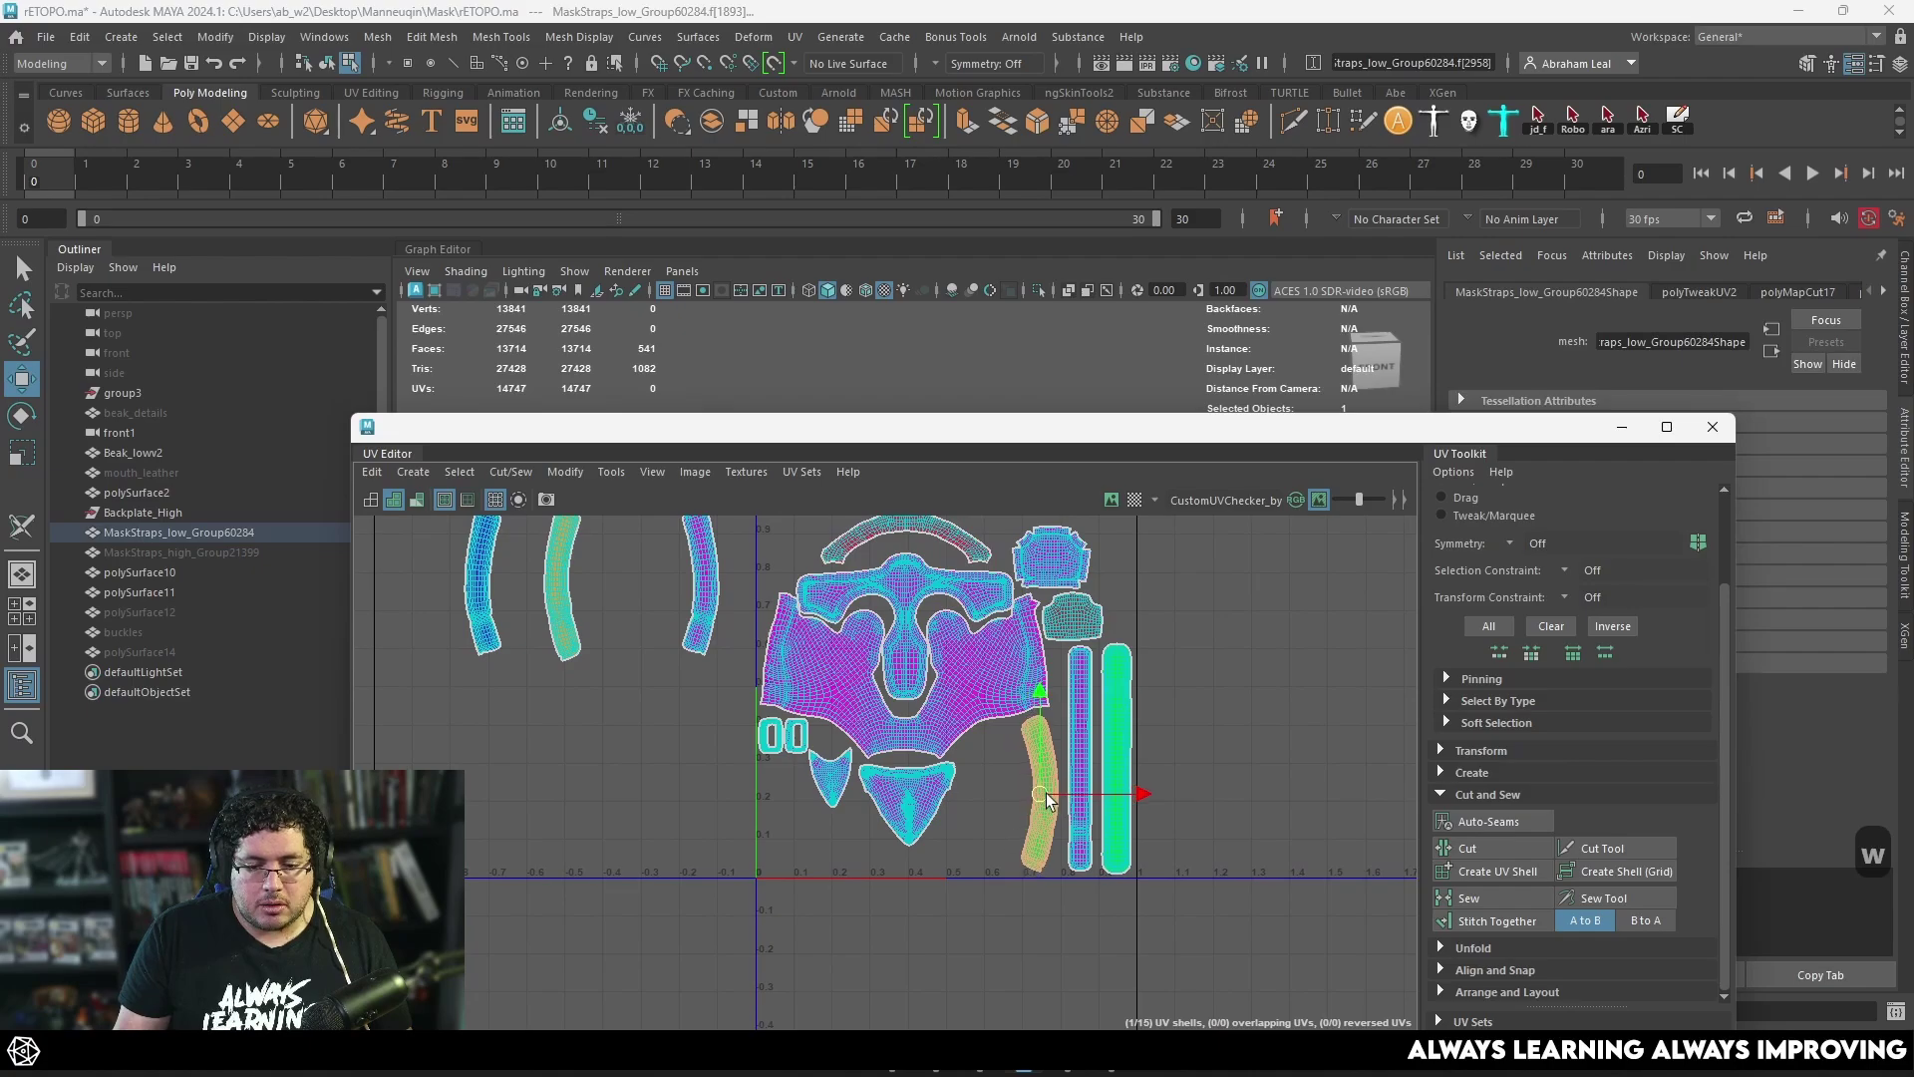
left_click(697, 585)
left_click_drag(696, 585, 999, 803)
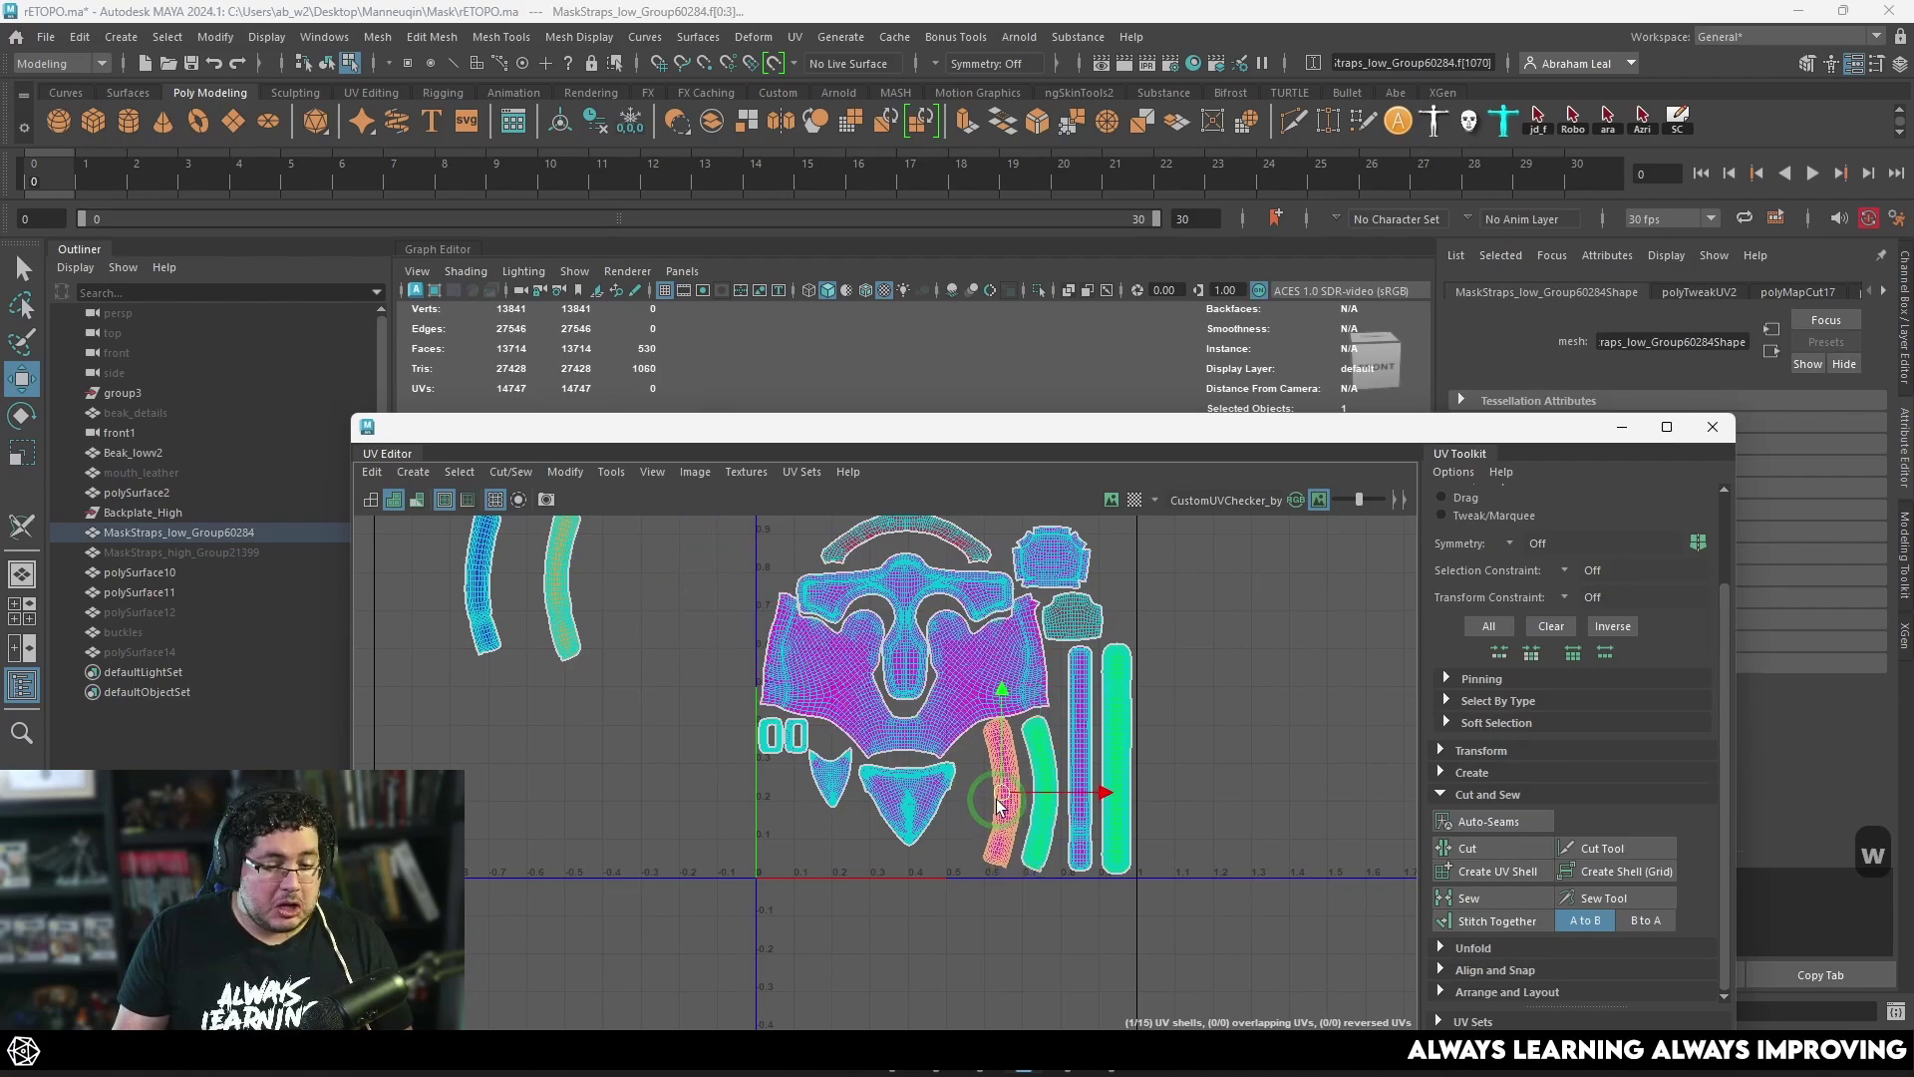
Step: Rotate the third curved strap shell horizontally and place it in the lower-left corner of the UV tile
middle_click_drag(1050, 722, 1048, 803, "alt")
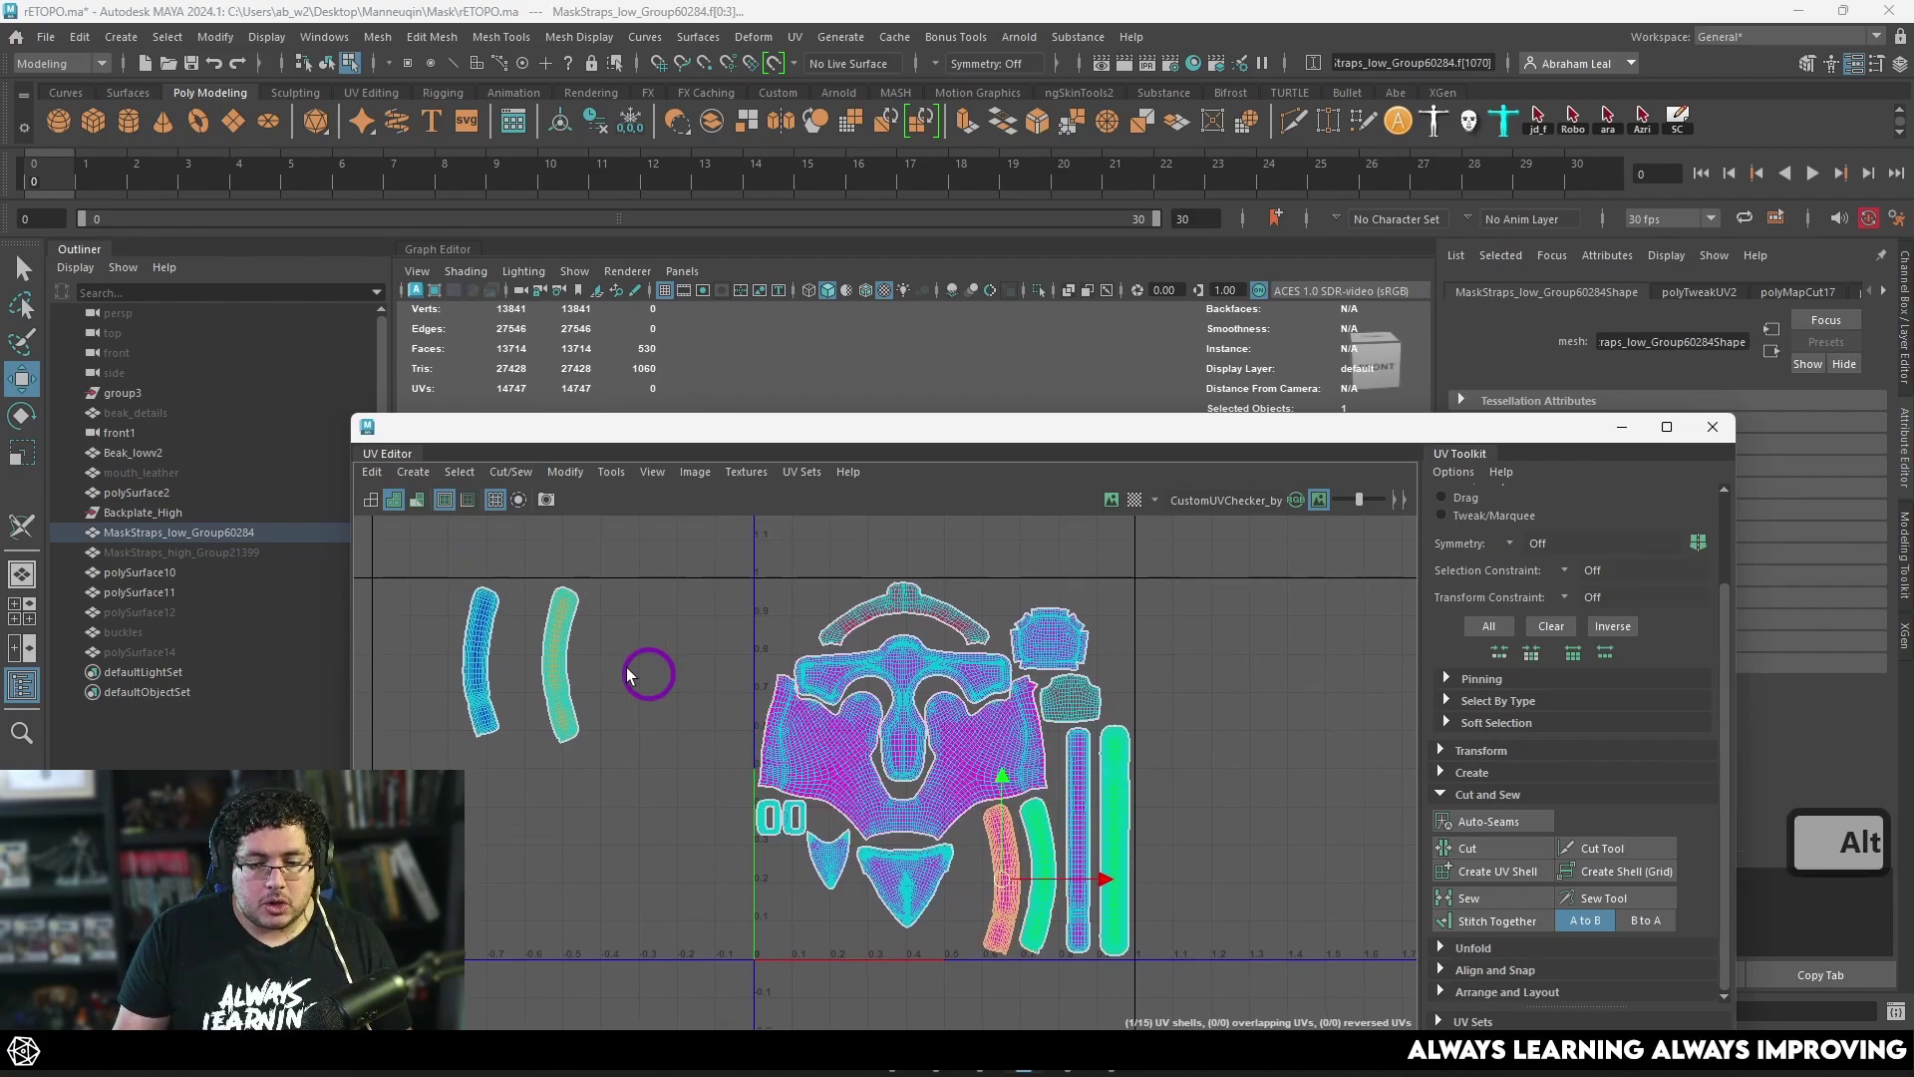
left_click(581, 673)
left_click_drag(668, 738, 1104, 790)
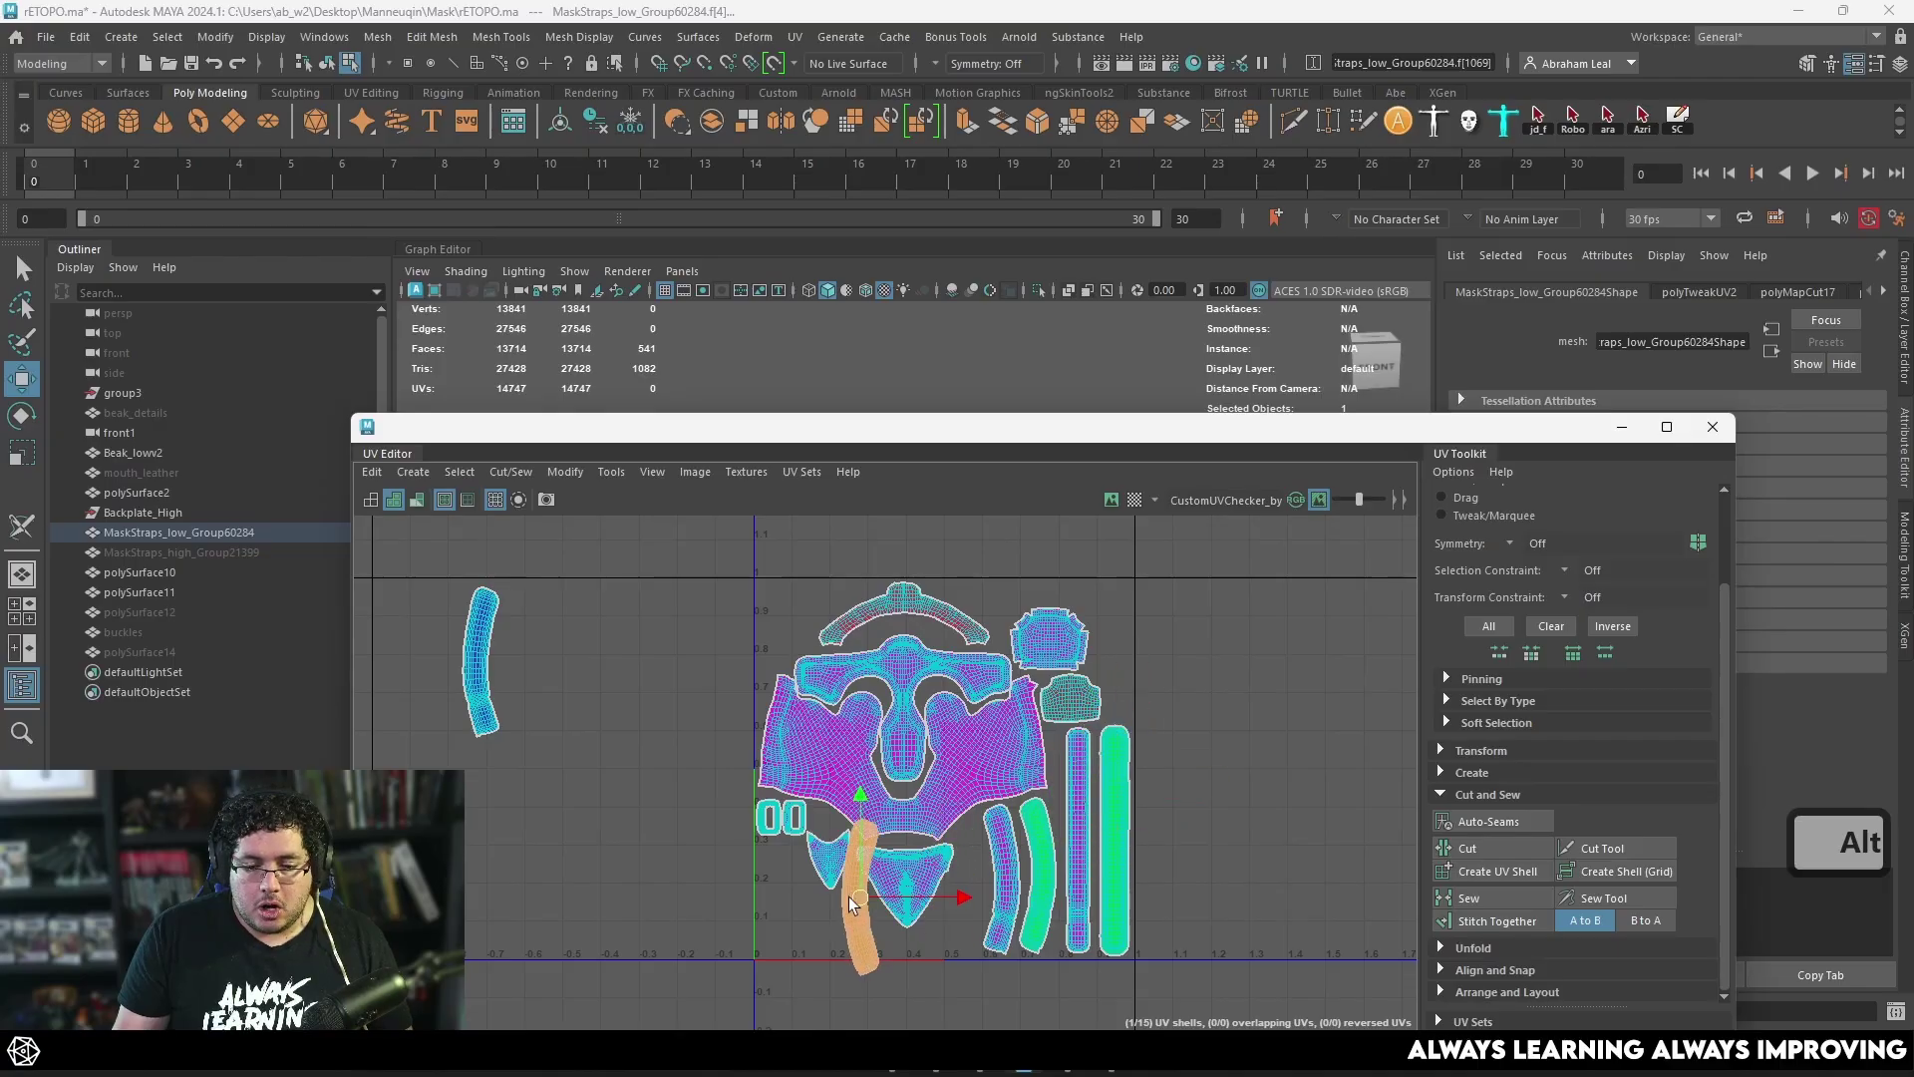
scroll(847, 896, "up", 2)
key("e")
left_click_drag(827, 877, 783, 927)
key("w")
key("e")
right_click_drag(833, 953, 881, 766, "alt")
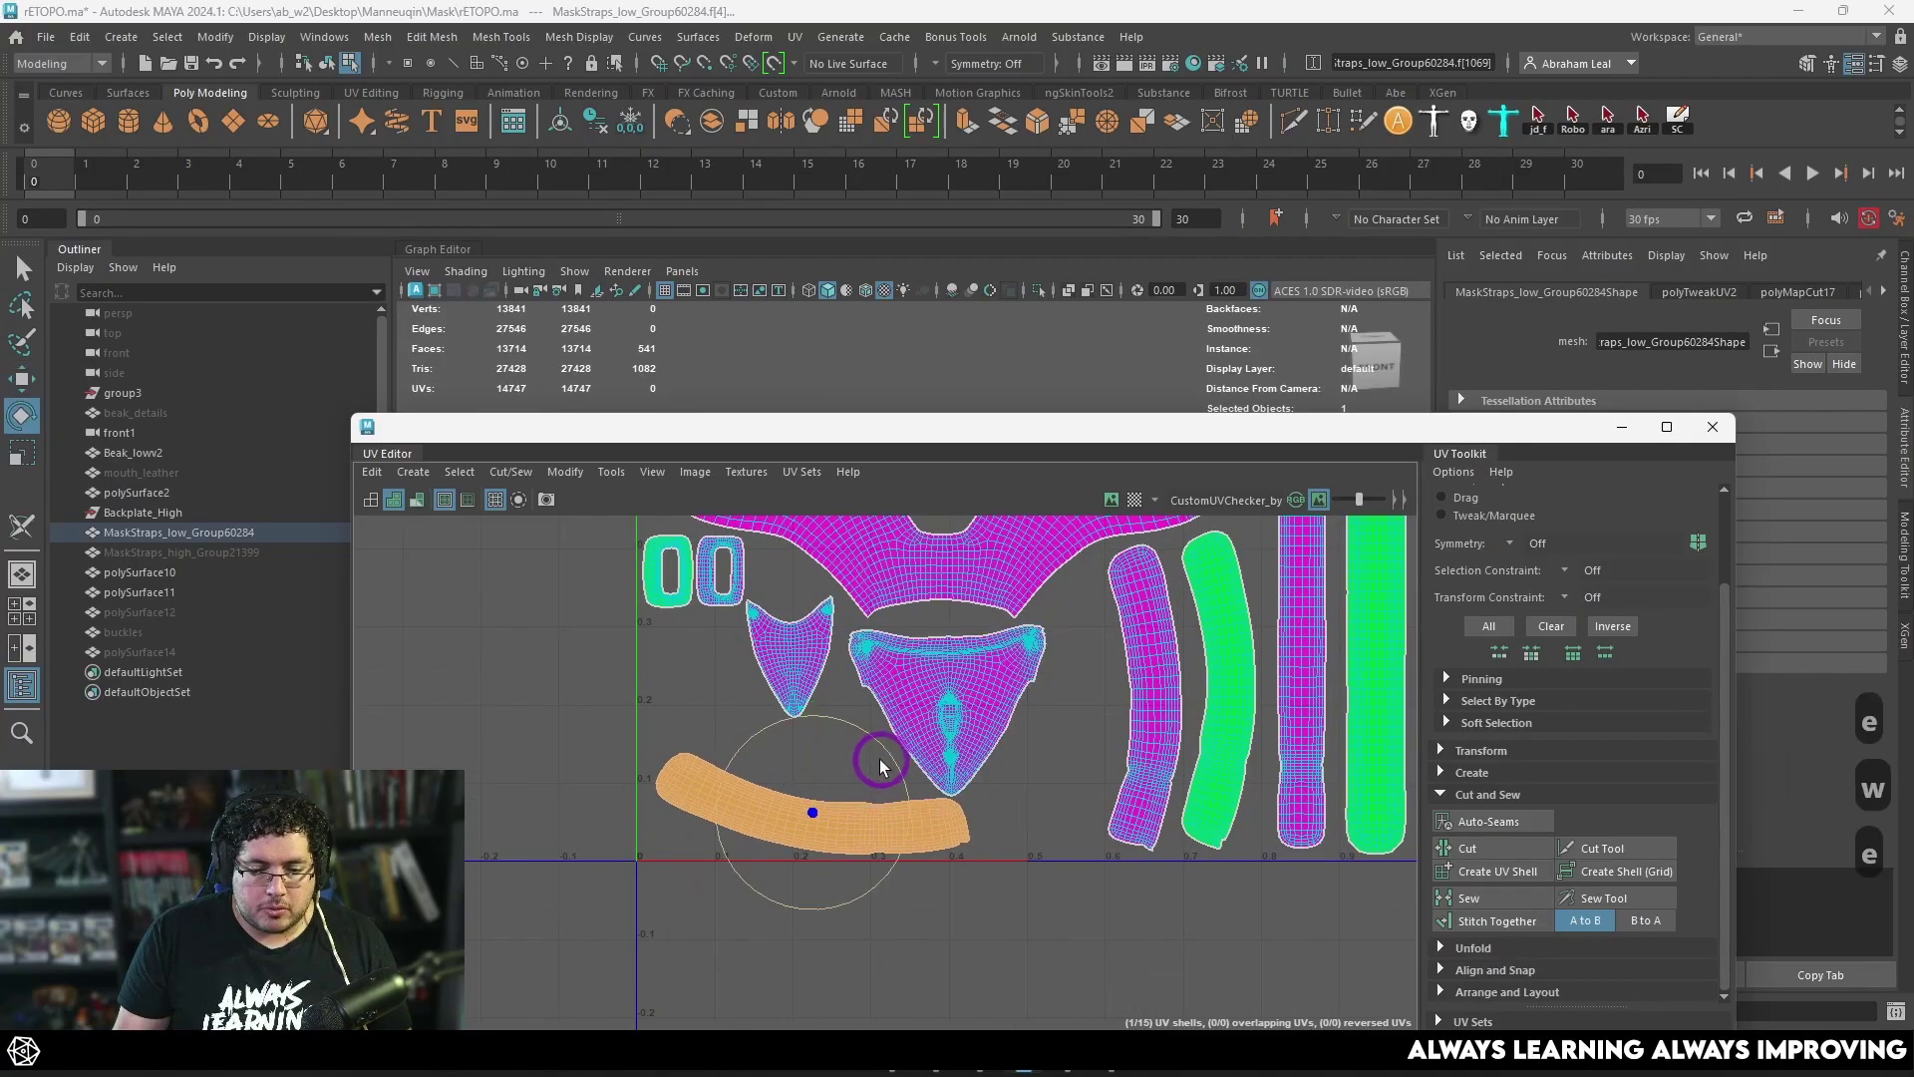
key("w")
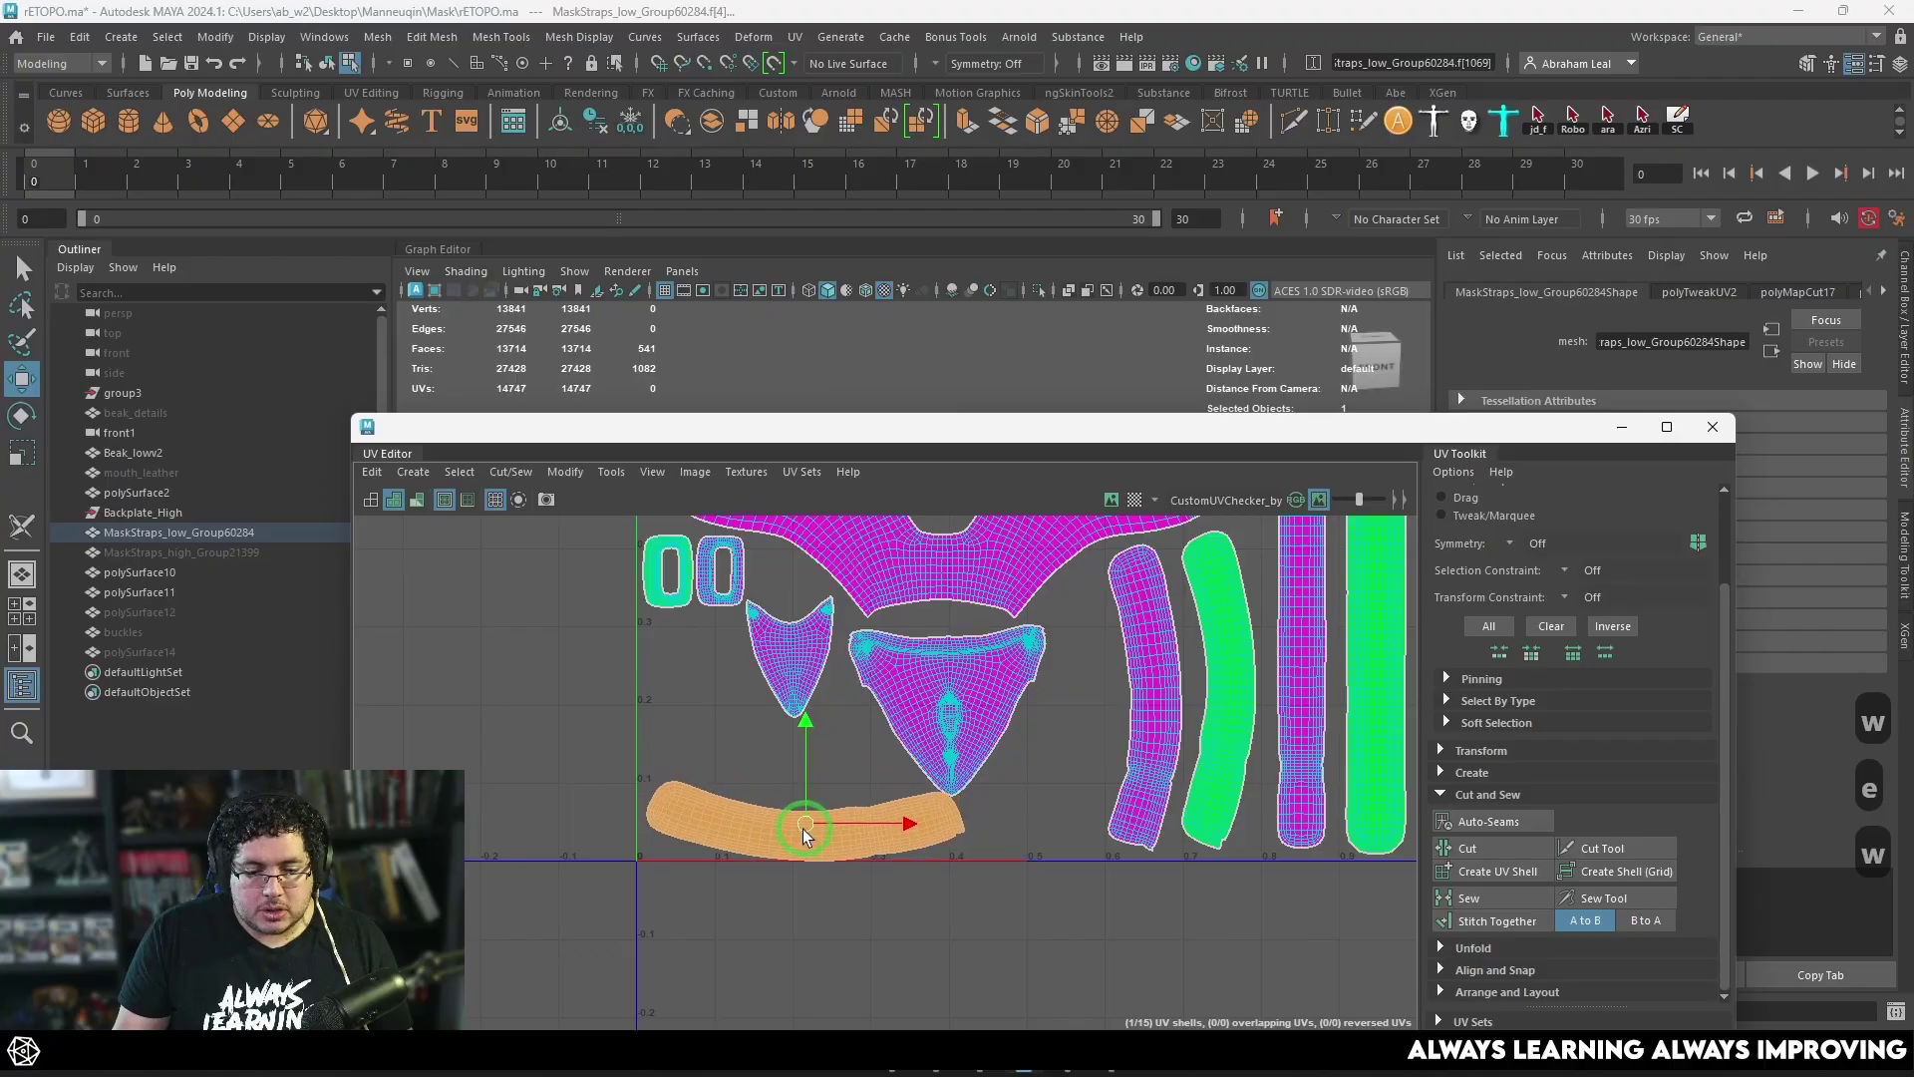
Step: Shift the large beak shell toward the upright curved straps and place the small beak shell under the ring-shaped shells
left_click(947, 715)
left_click_drag(947, 716, 1010, 710)
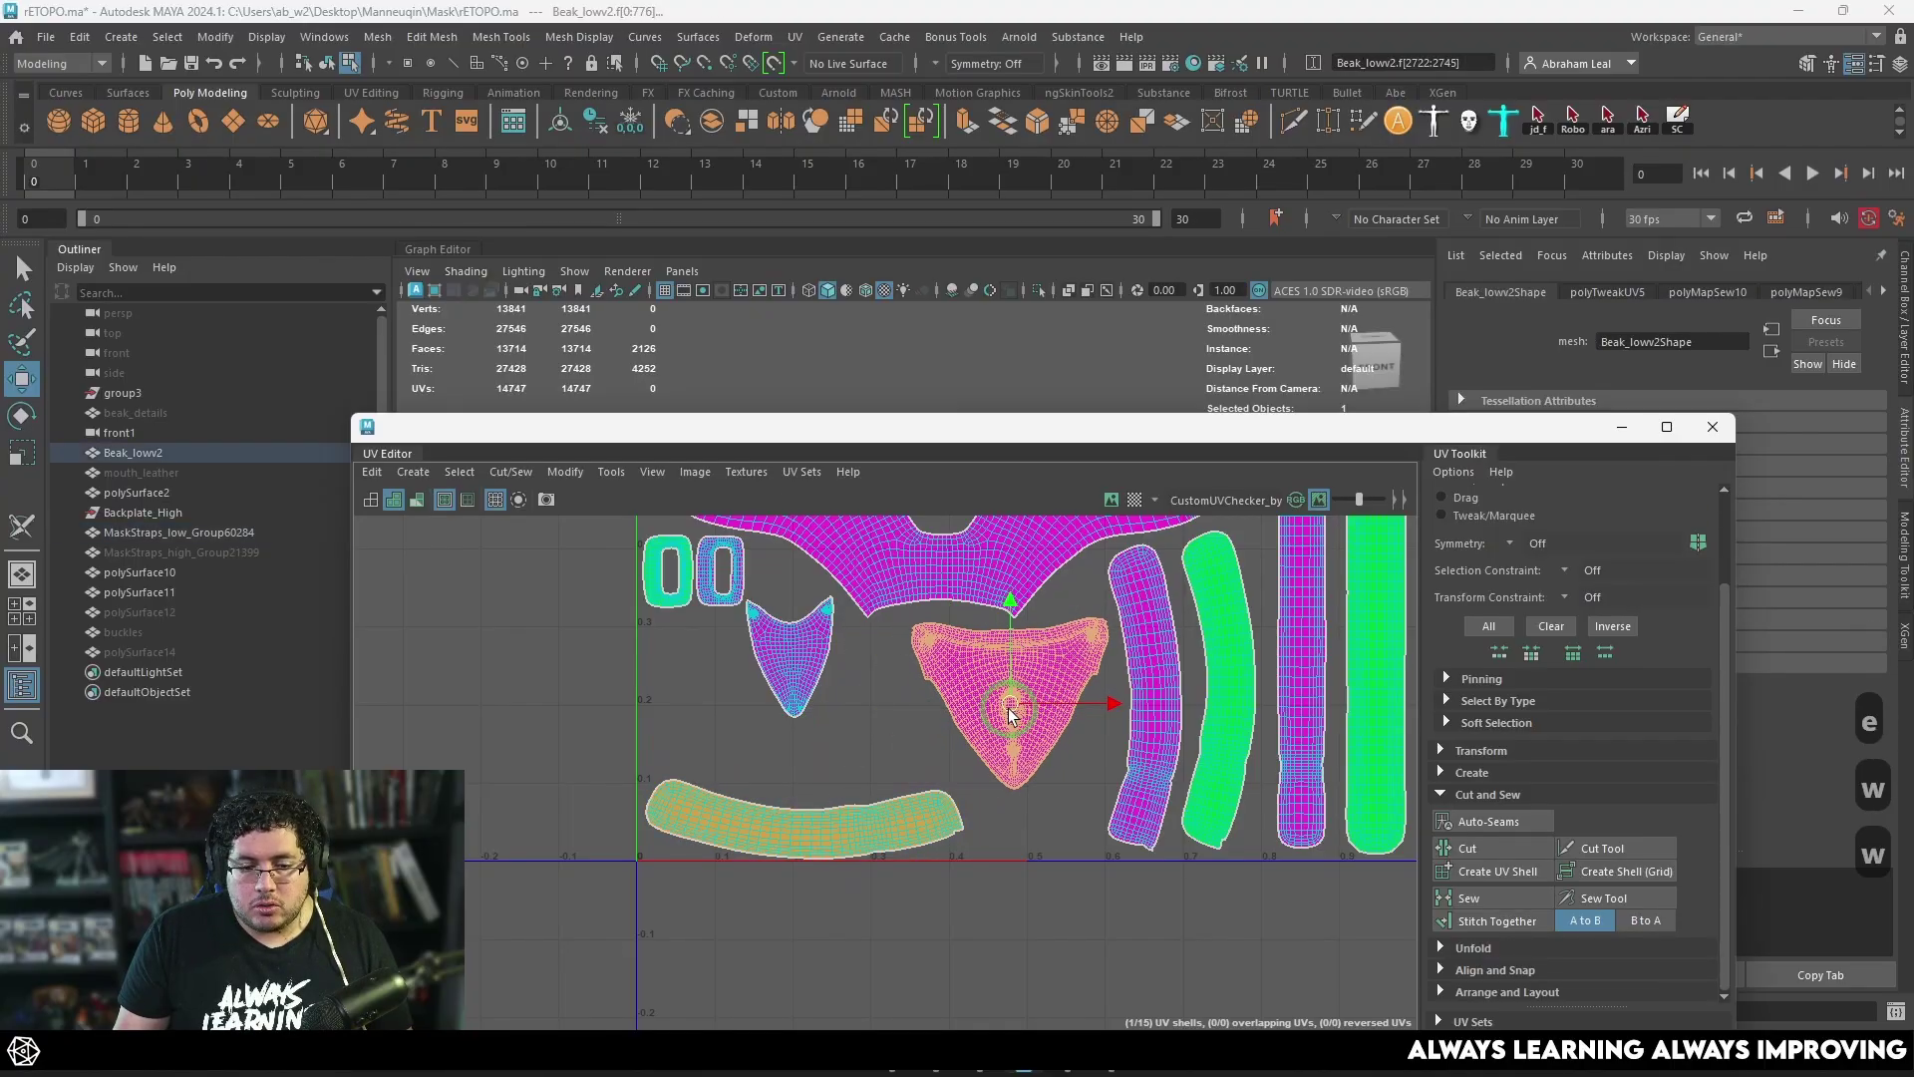
left_click(797, 663)
left_click_drag(810, 675, 701, 686)
middle_click_drag(701, 686, 854, 769, "alt")
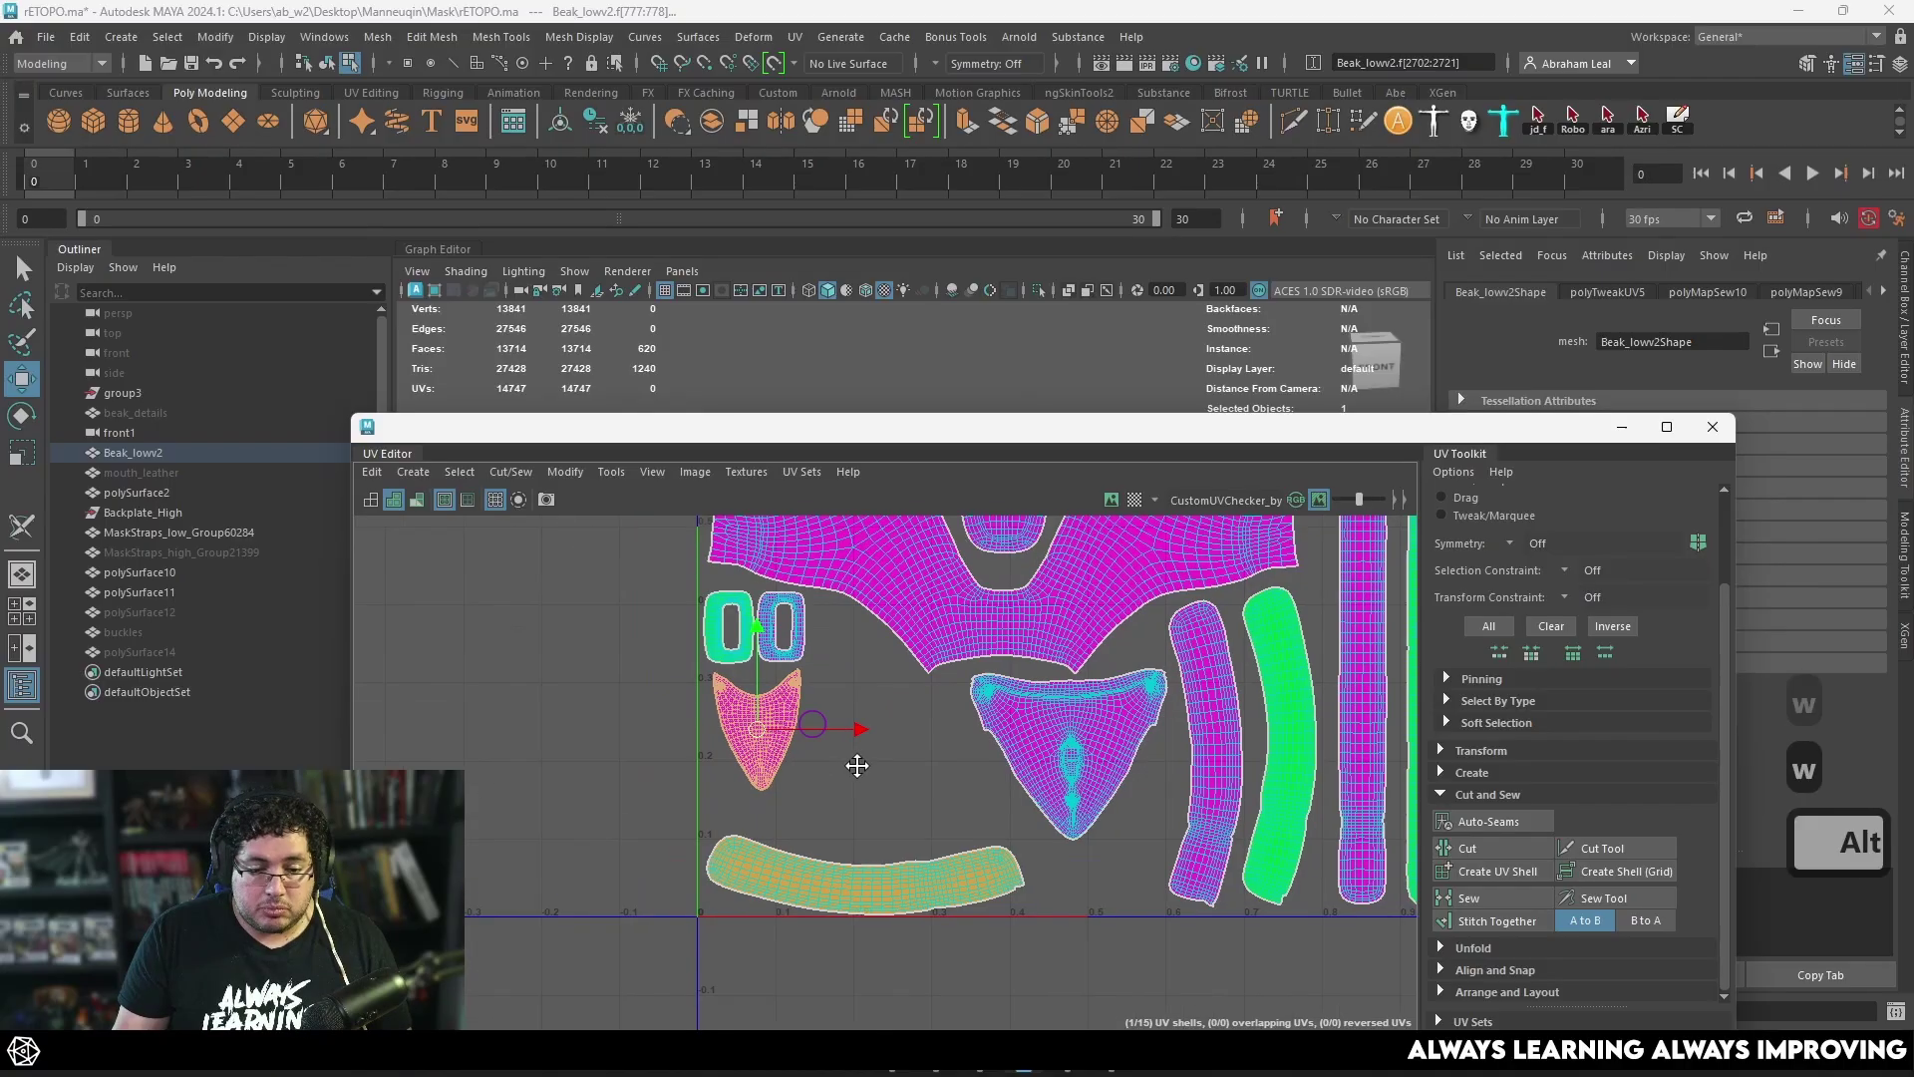
Step: Rotate the last curved strap shell horizontally and stack it just above the strap along the tile's lower edge
right_click_drag(854, 769, 650, 650, "alt")
left_click(501, 551)
left_click_drag(498, 551, 918, 819)
scroll(917, 826, "up", 3)
key("e")
key("w")
left_click(943, 750)
scroll(943, 751, "up", 2)
scroll(943, 750, "up", 1)
Step: Move the small beak shell off the horizontal strap into the gap beside the large beak shell
left_click(772, 766)
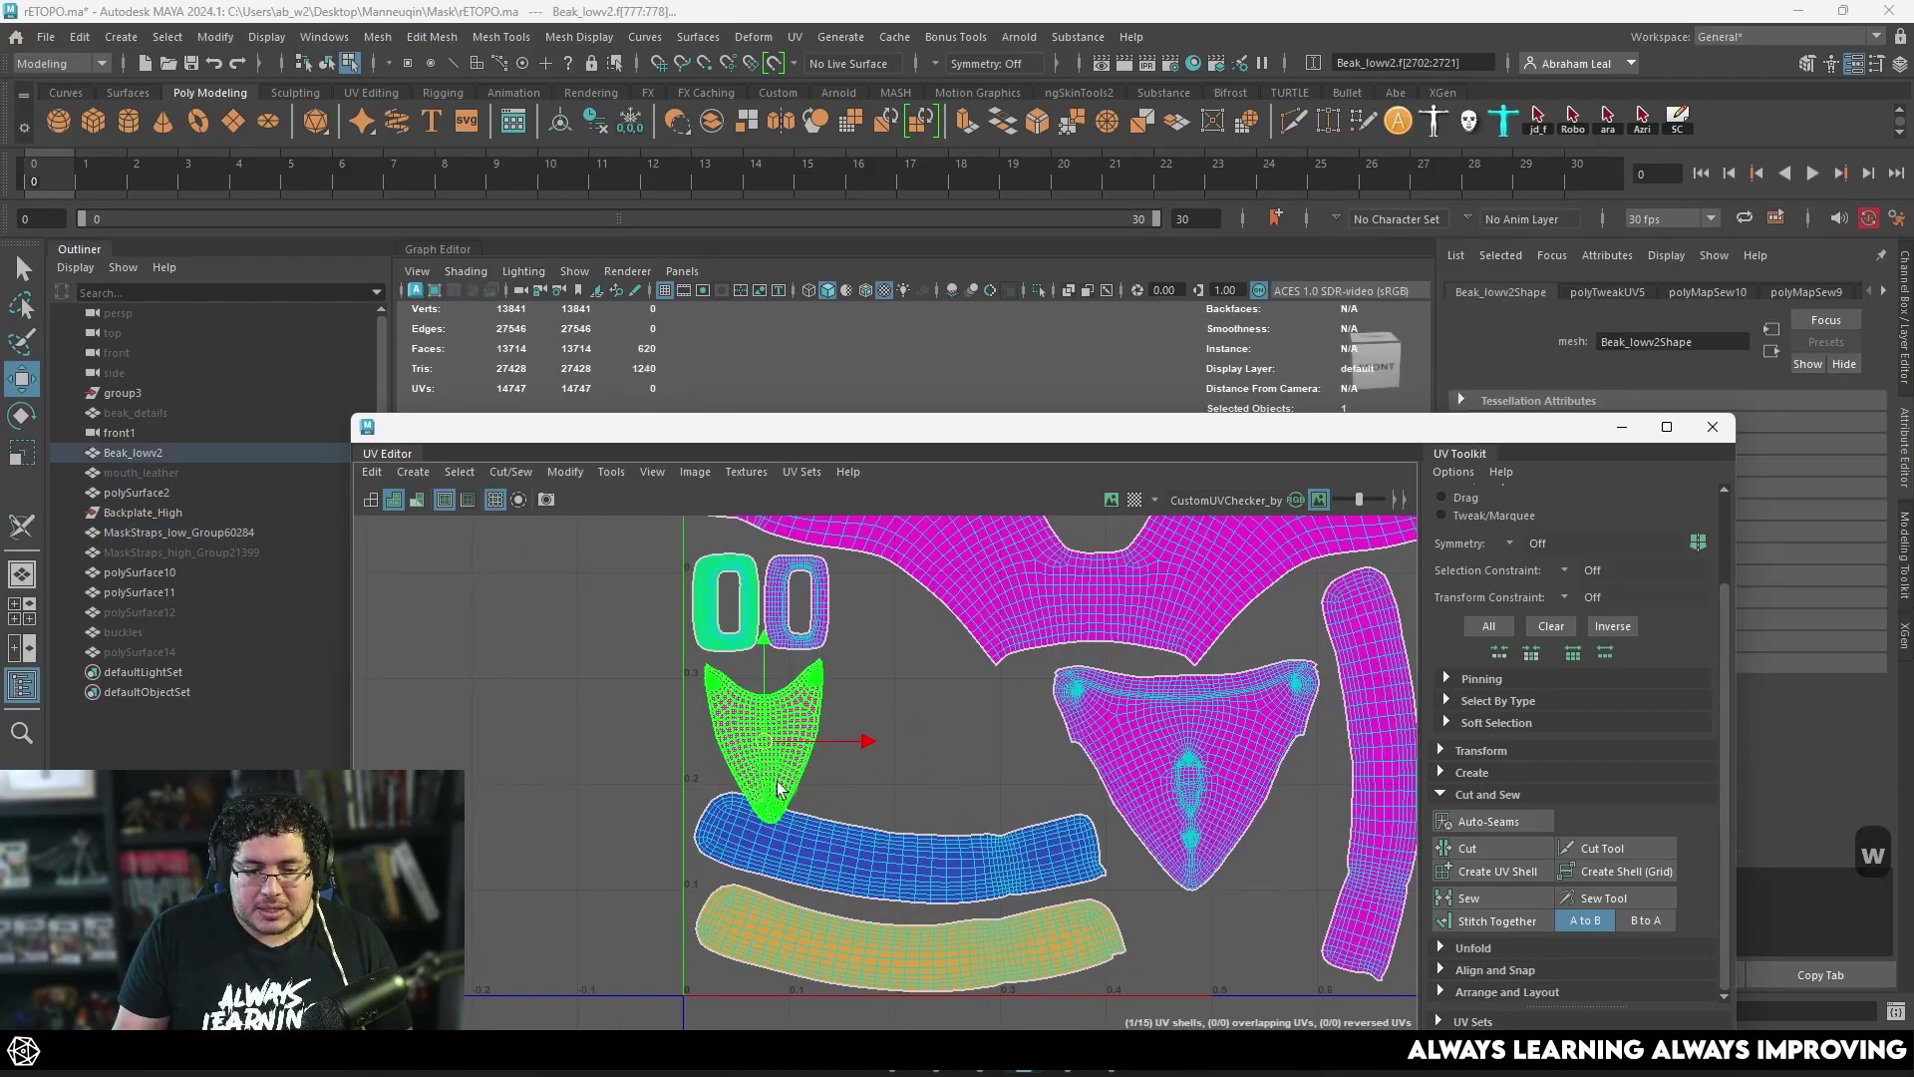
left_click_drag(763, 760, 895, 739)
scroll(1146, 760, "down", 3)
middle_click_drag(1147, 759, 1019, 785, "alt")
scroll(1019, 785, "down", 2)
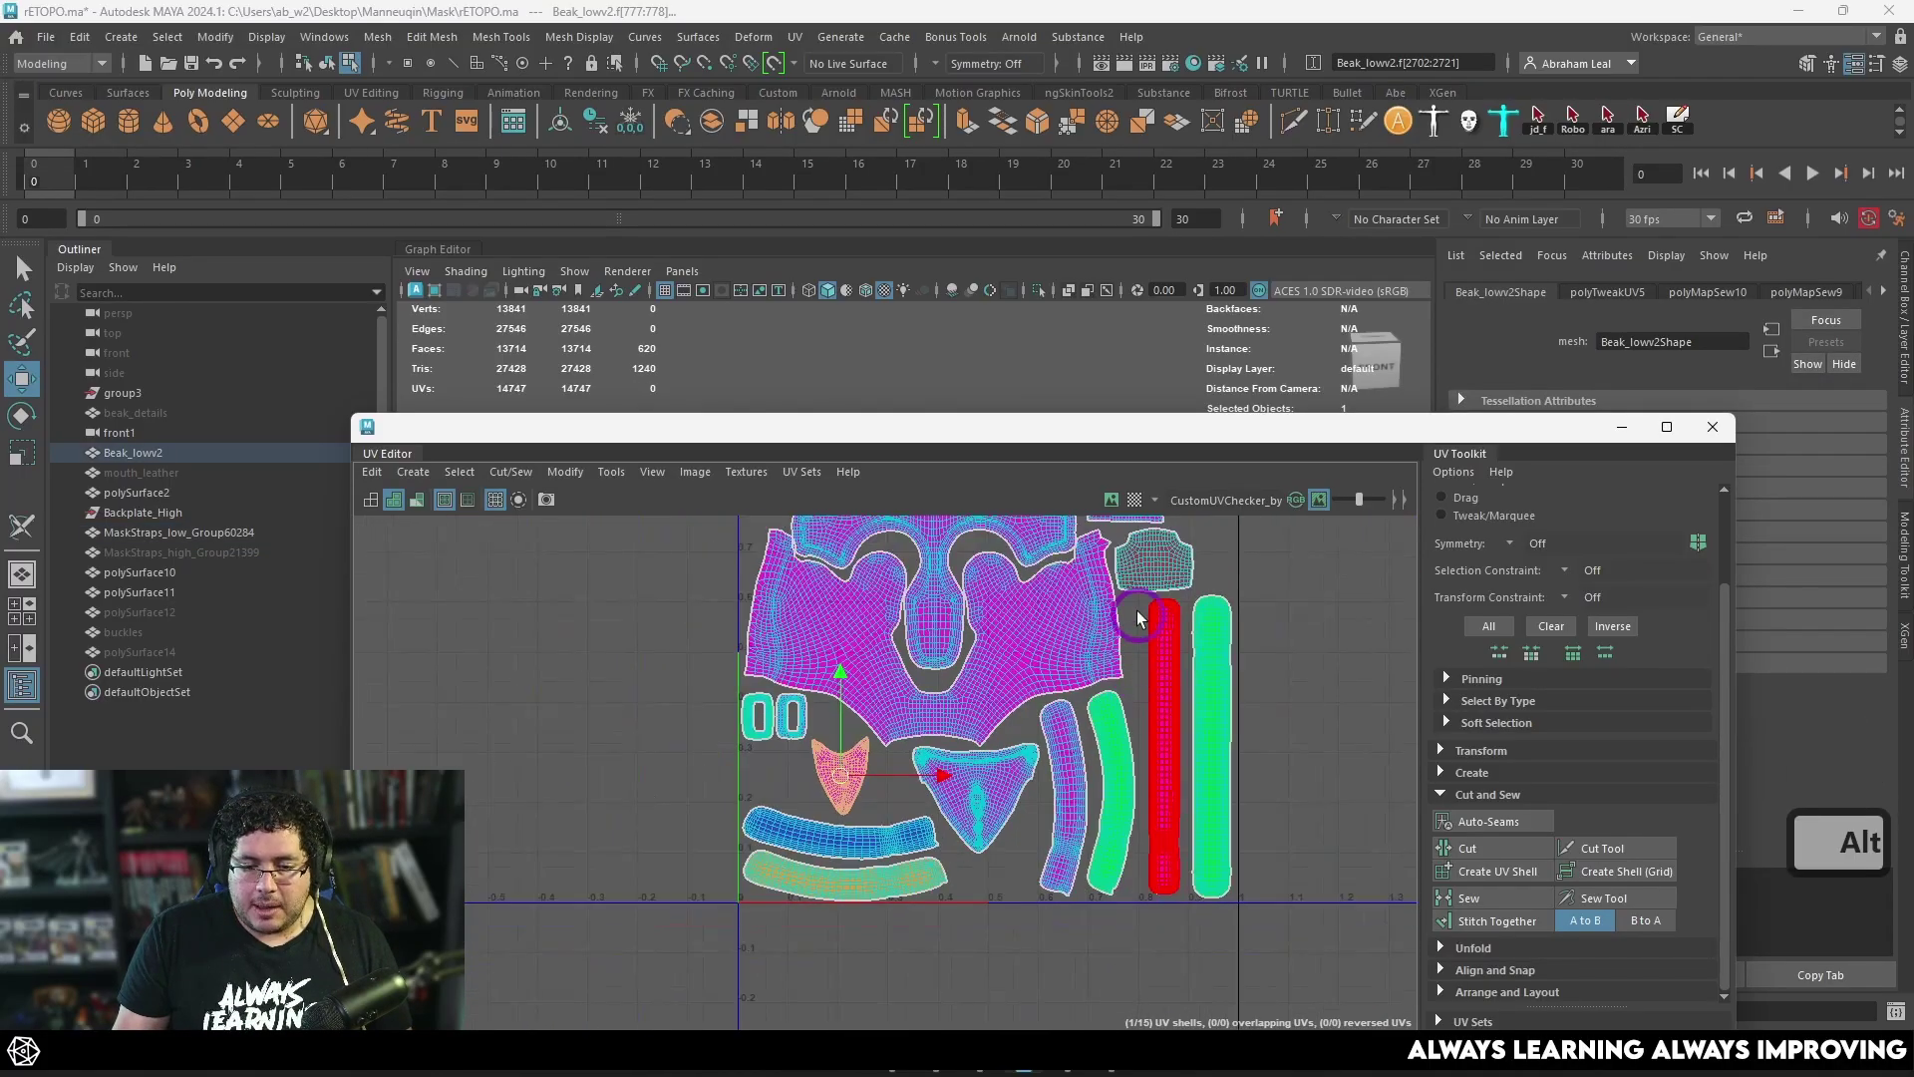
Step: Shift the inner upright curved strap shell closer to the neighbouring curved strap
scroll(1049, 842, "up", 1)
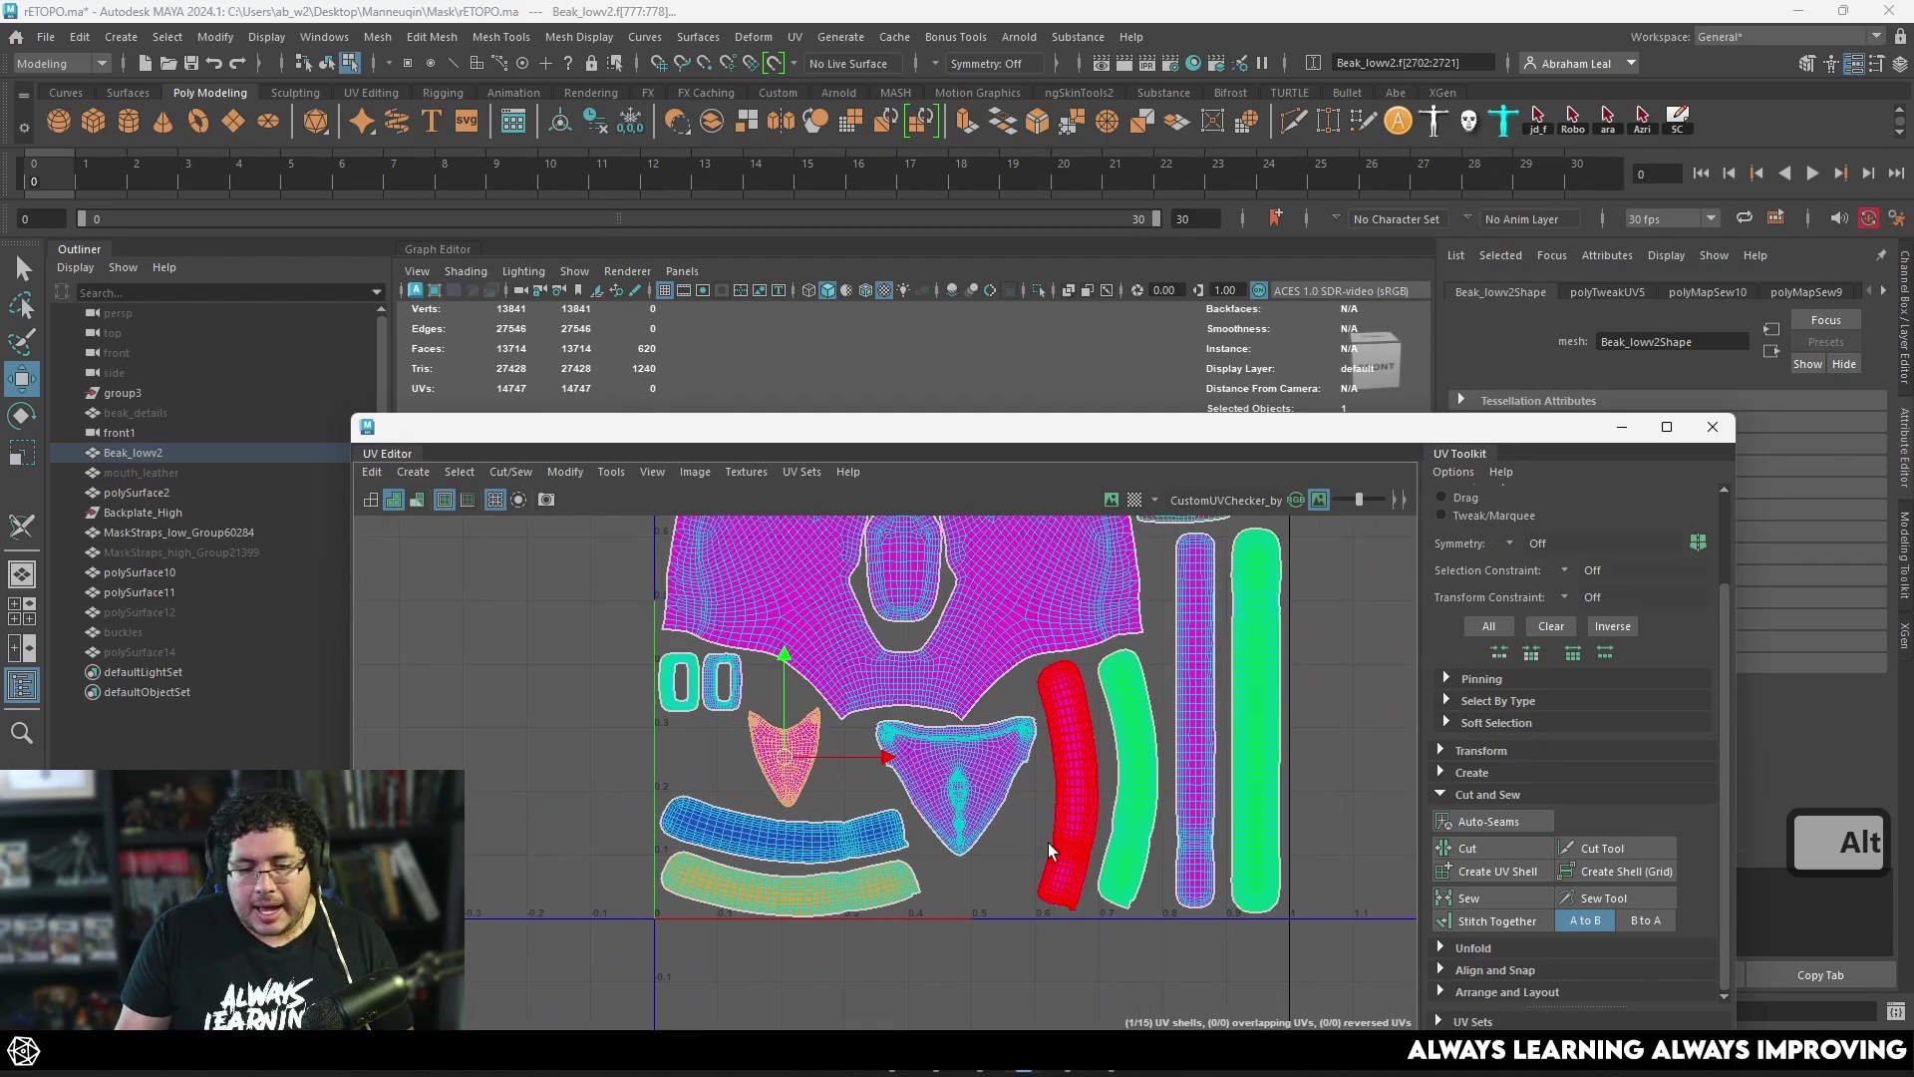
scroll(1045, 841, "up", 2)
scroll(983, 824, "up", 2)
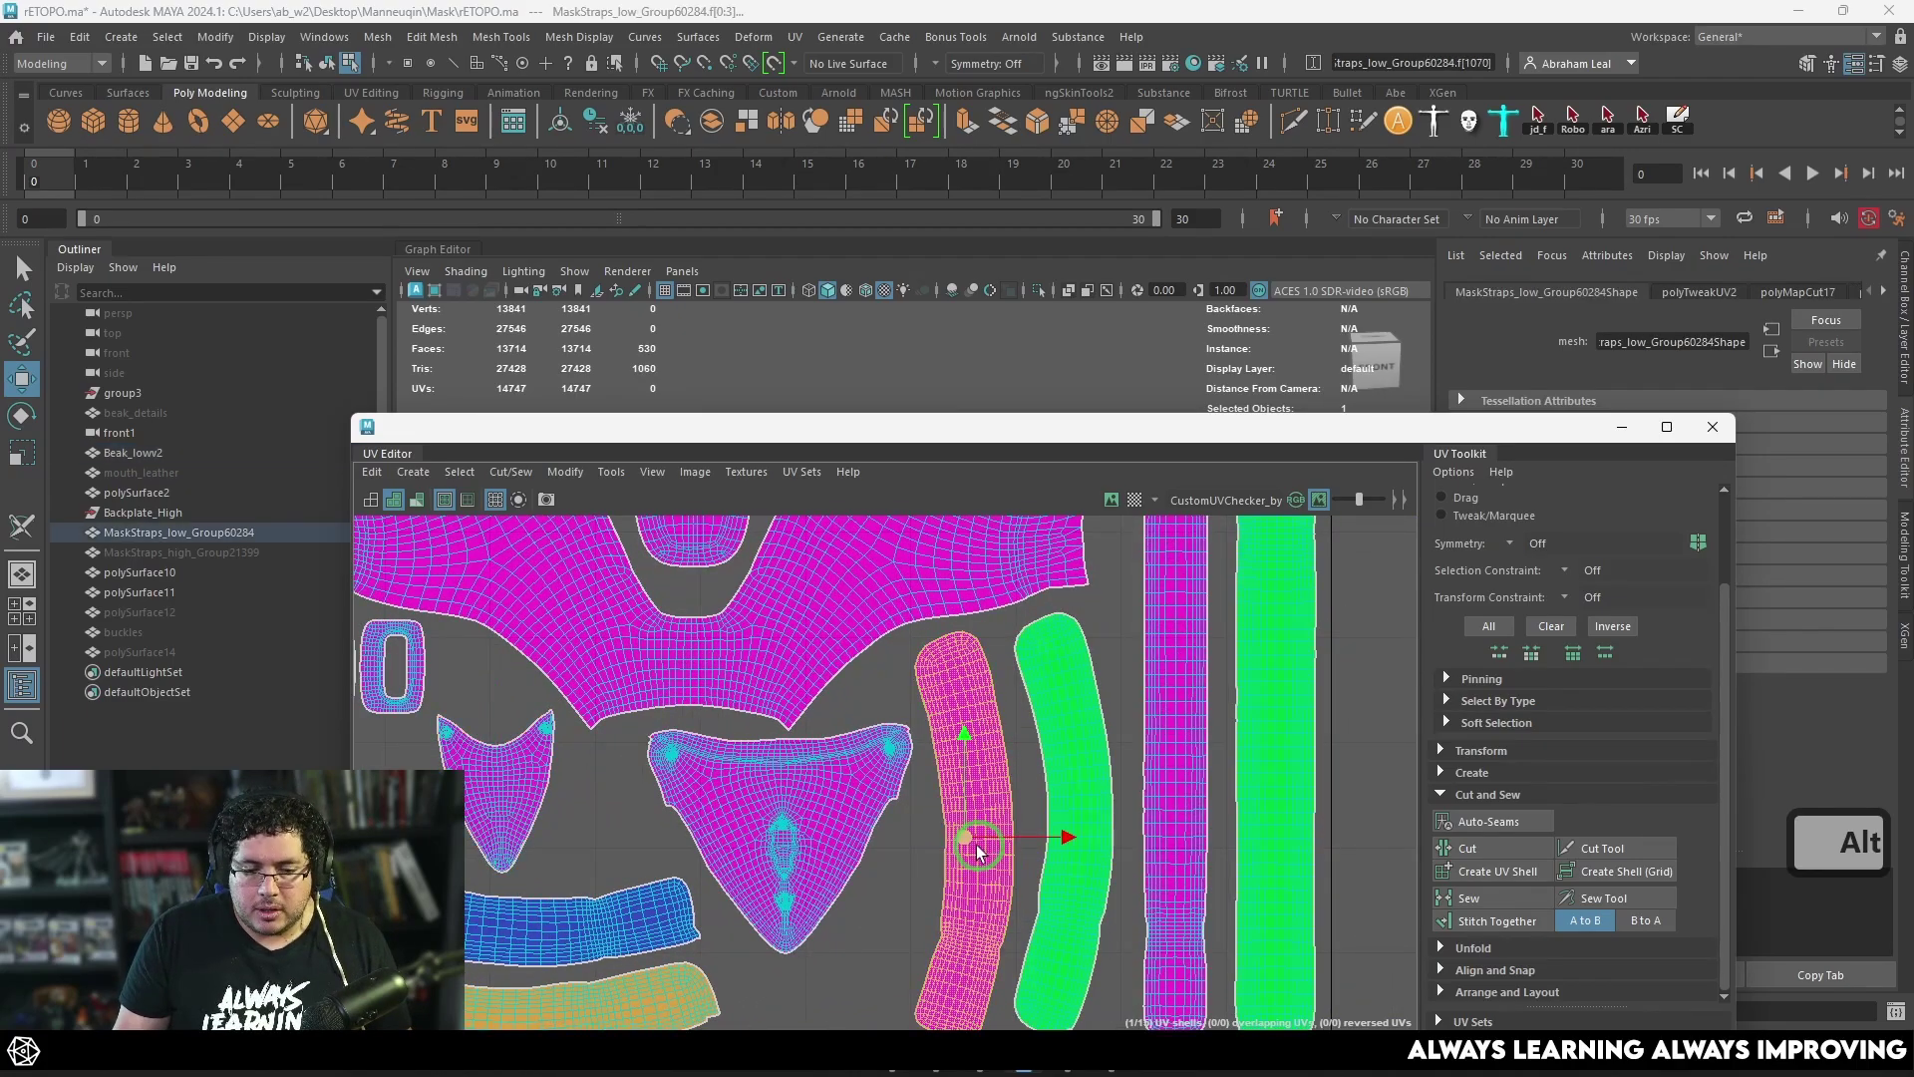
mouse_move(969, 840)
left_mouse_down()
mouse_move(1099, 830)
mouse_move(999, 825)
left_mouse_up()
left_click(1107, 840)
left_click(989, 824)
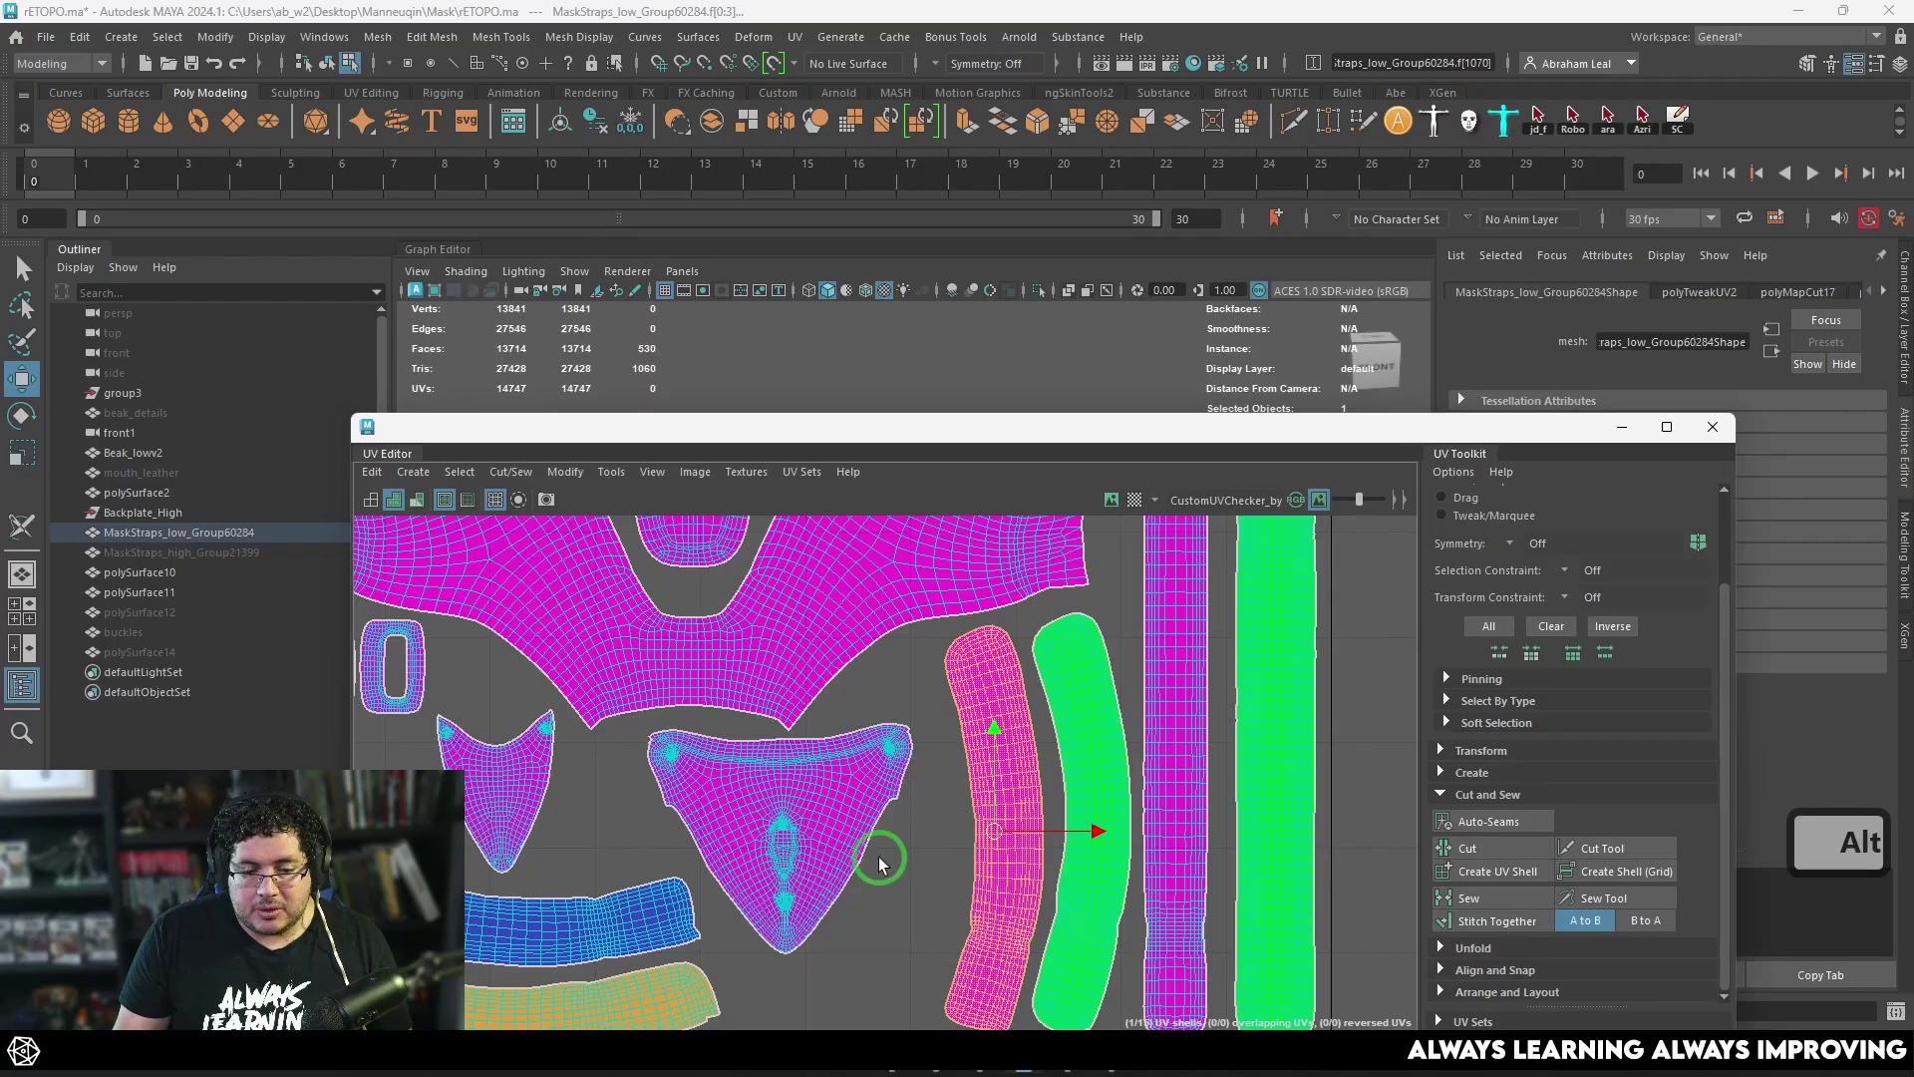
Step: Move the large beak shell out of the UV tile to free the space beneath the mask shell
scroll(1127, 822, "down", 2)
middle_click_drag(879, 857, 510, 823, "alt")
left_click(1023, 805)
Step: Rotate the upper horizontal strap shell upright and line it up beside the two upright curved straps
left_click(863, 882)
key("e")
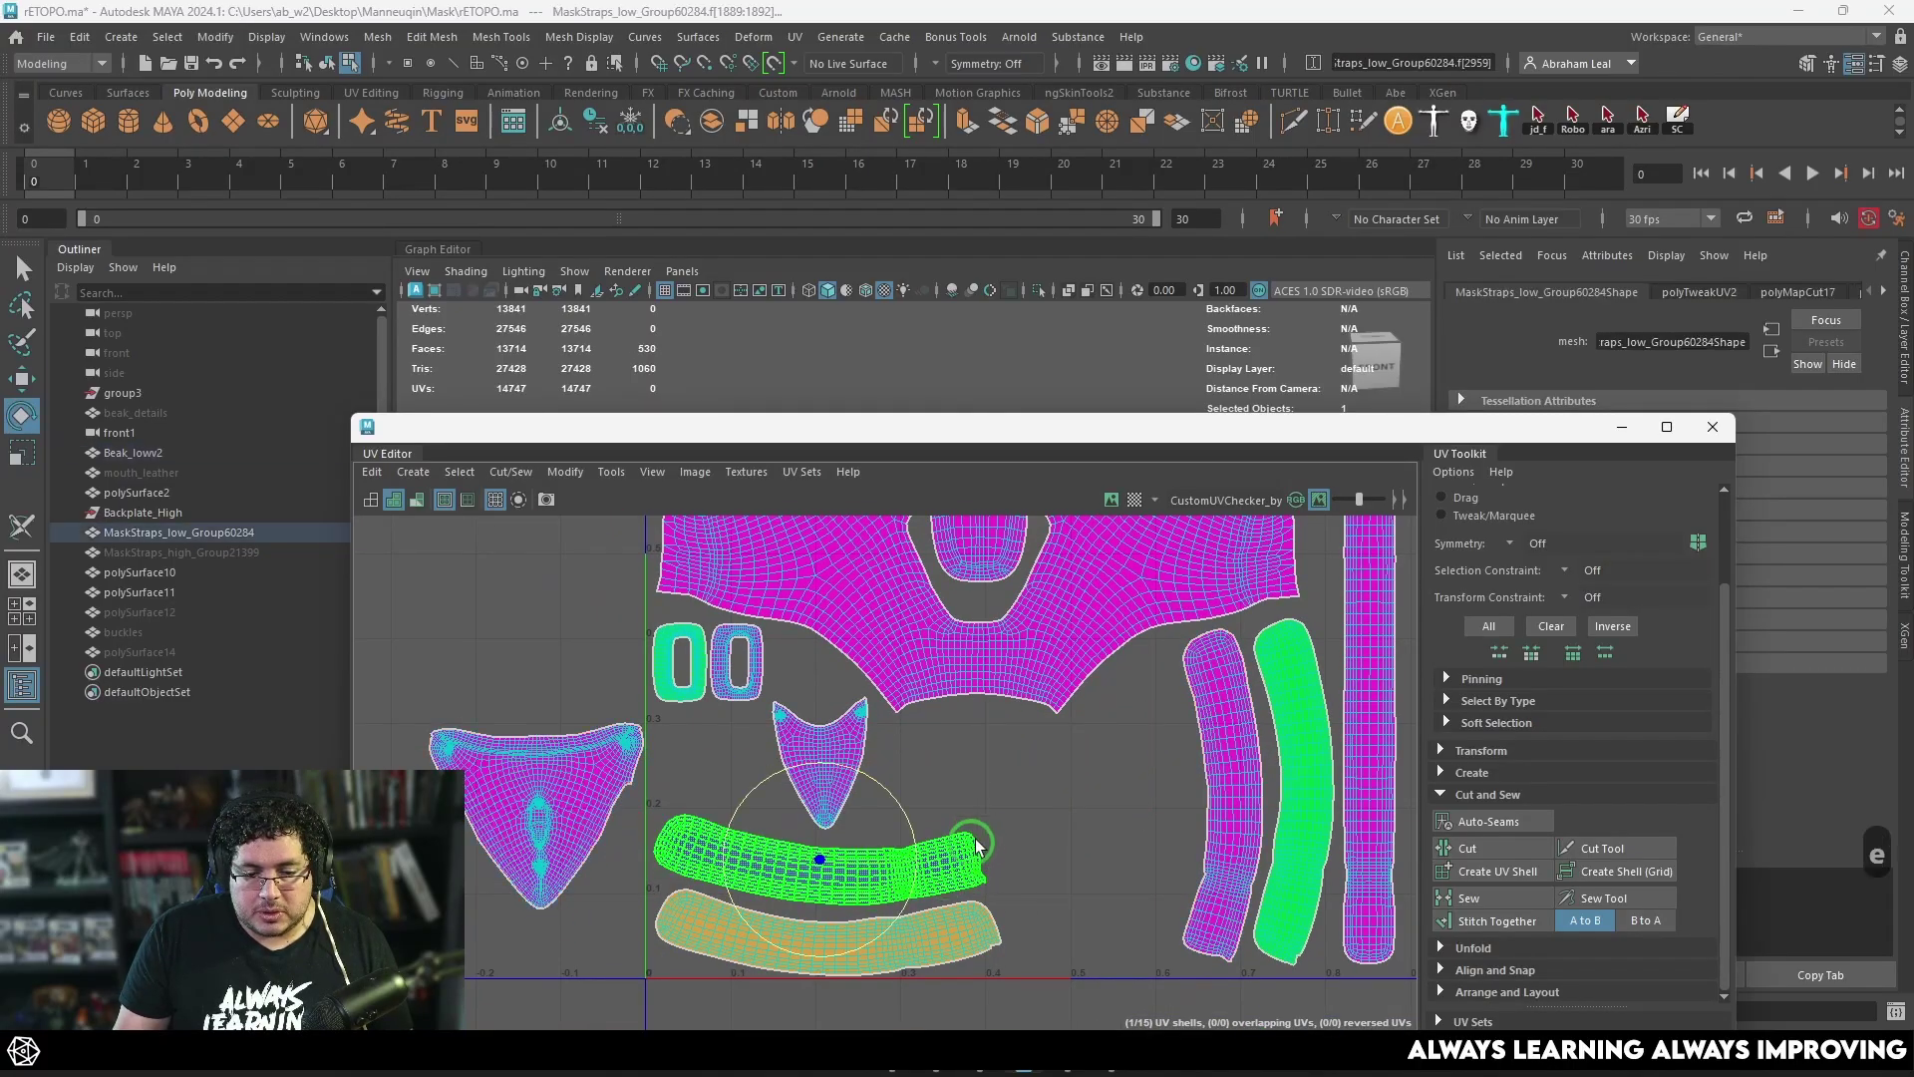
left_click_drag(853, 793, 720, 782)
left_click(947, 843)
left_click_drag(909, 825, 769, 773)
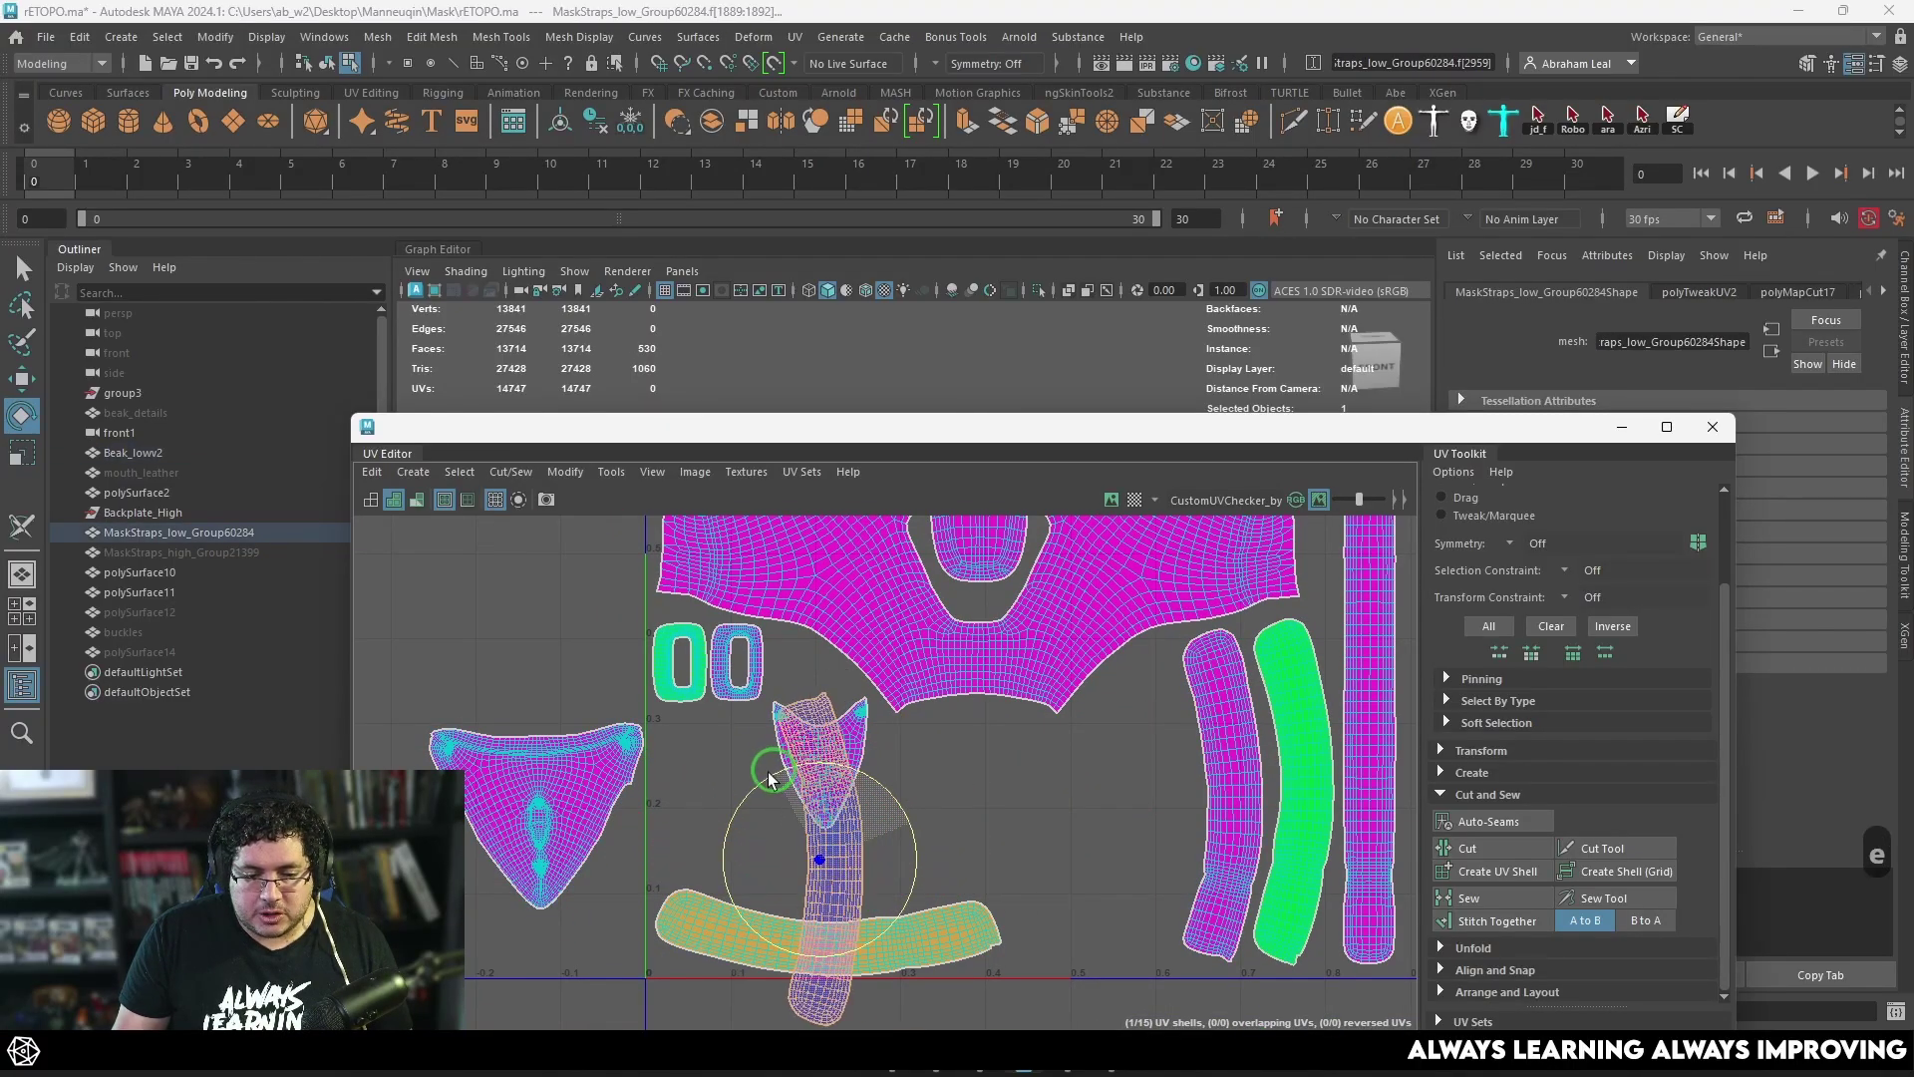
key("w")
middle_click_drag(819, 859, 1142, 818)
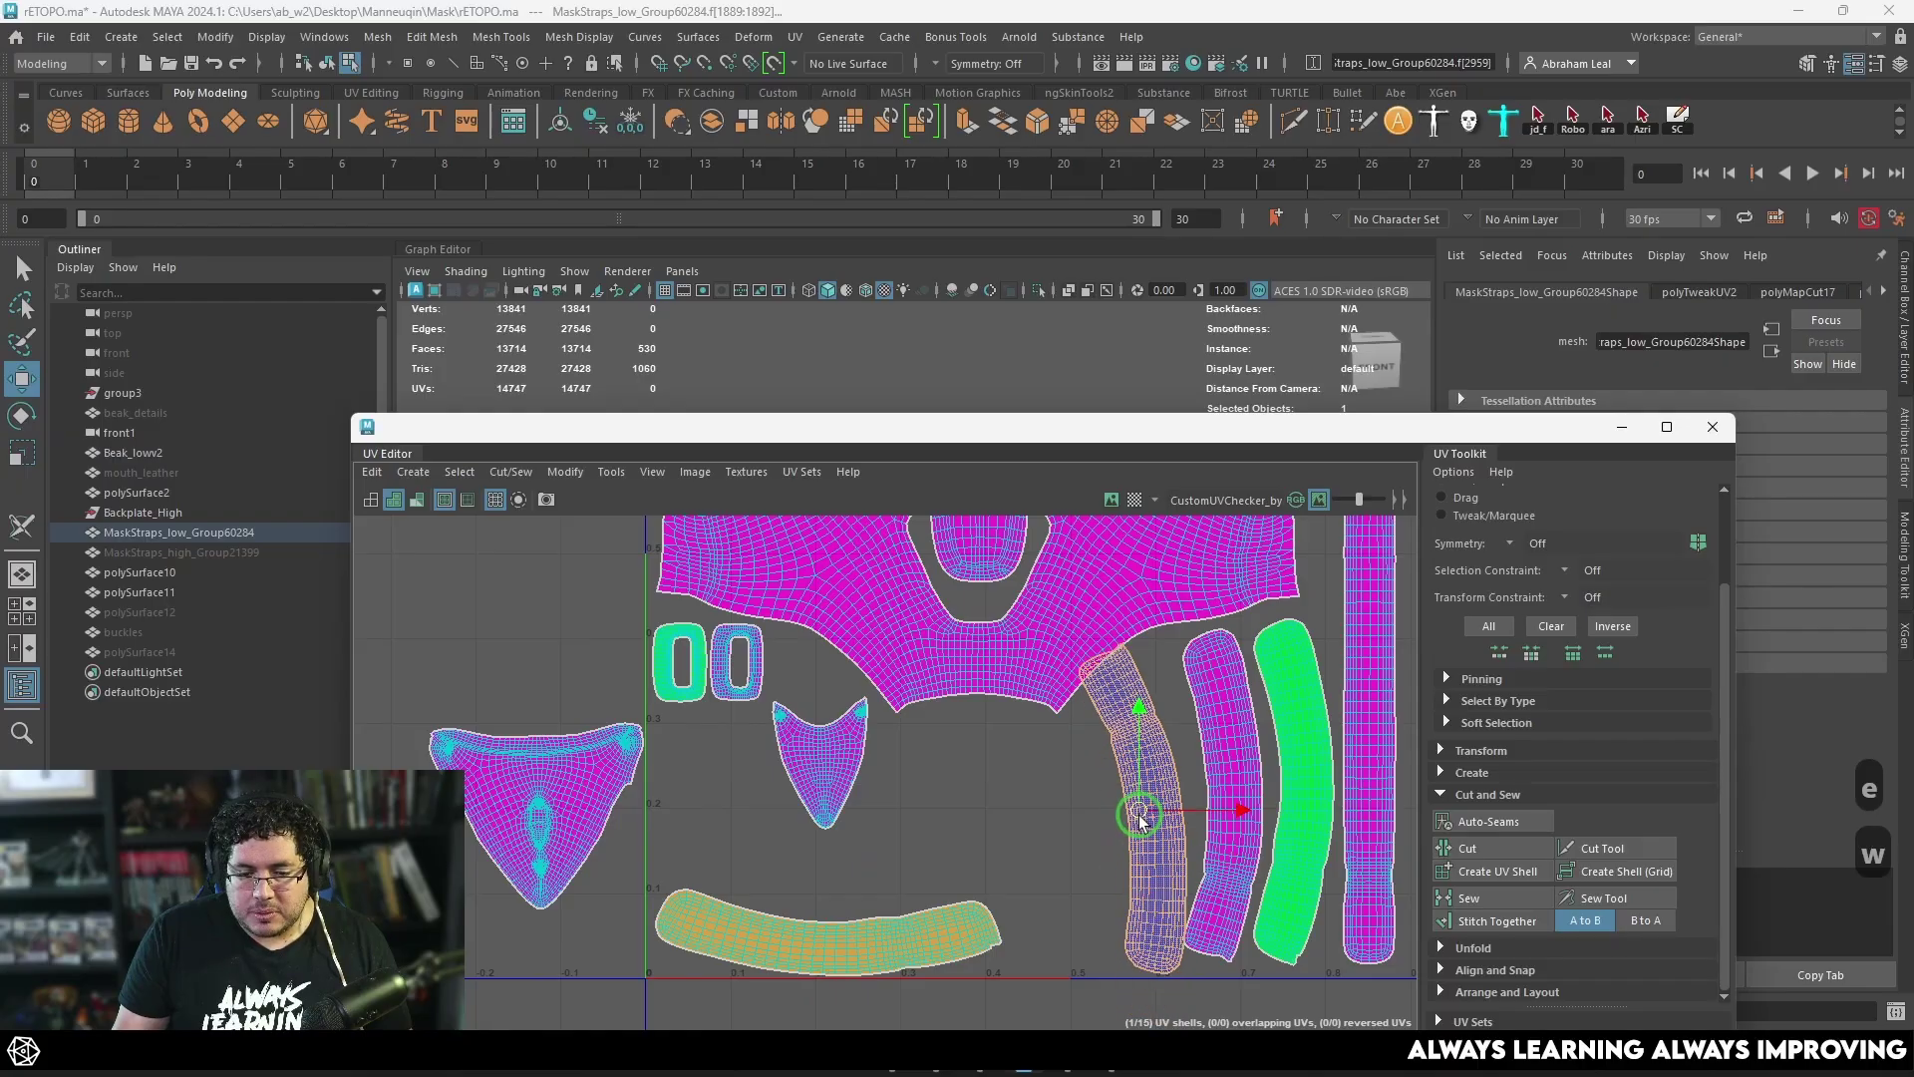
key("e")
left_click_drag(1202, 747, 1146, 809)
key("w")
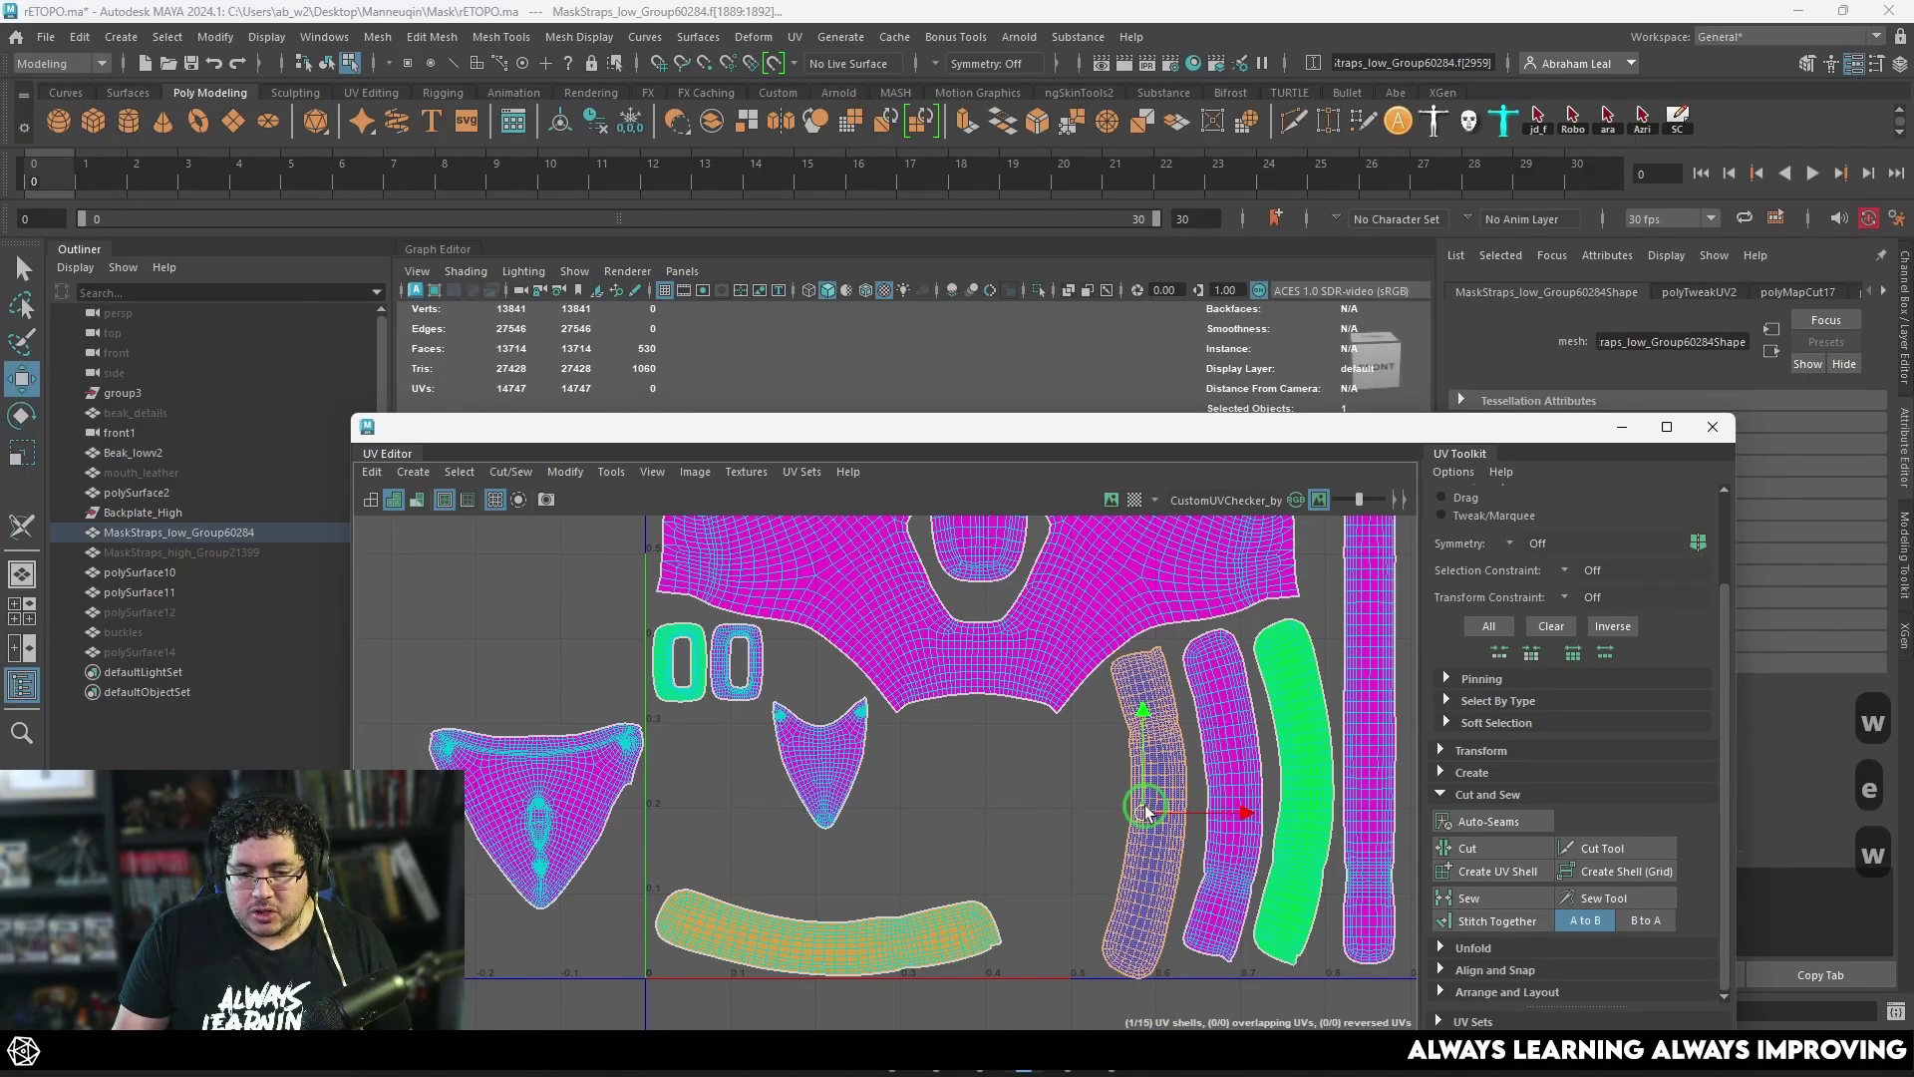
Step: Rotate the remaining horizontal strap shell upright and place it at the inner end of the row of upright straps
left_click(989, 915)
key("e")
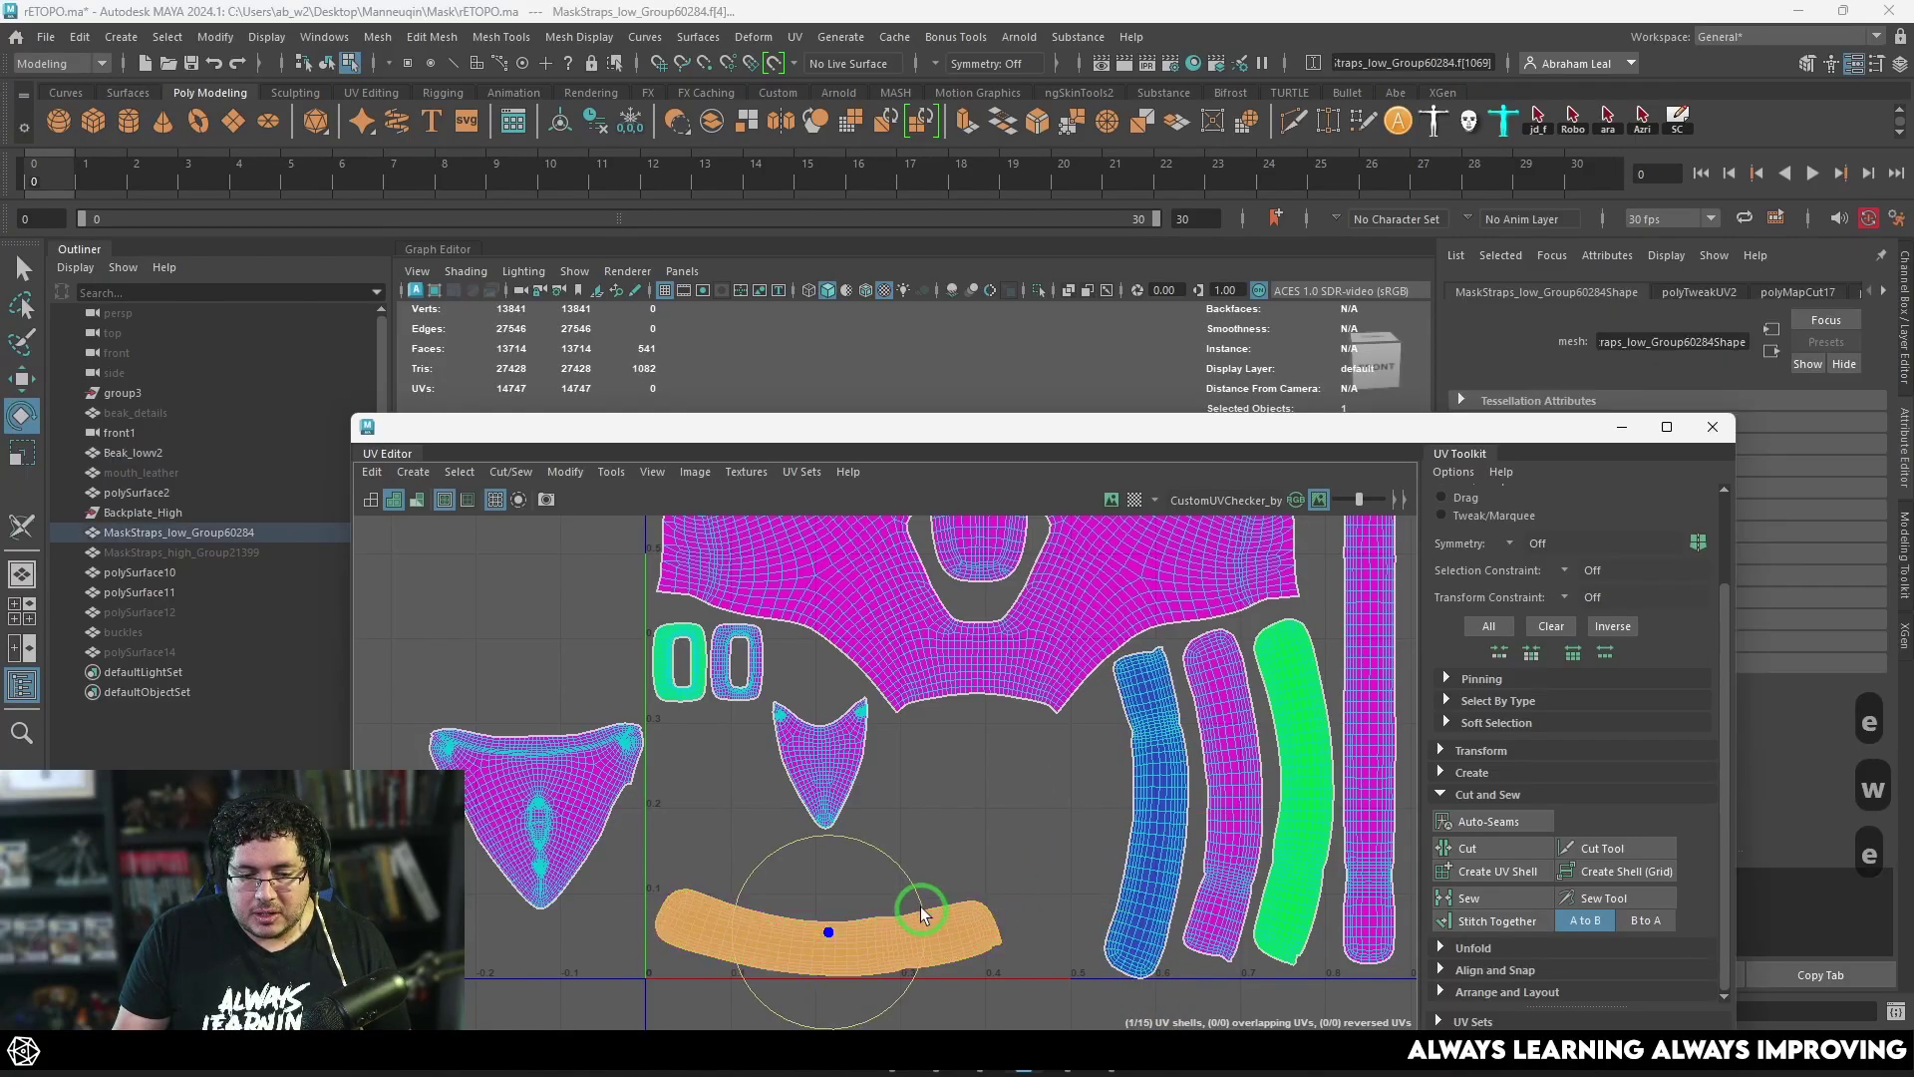
left_click_drag(921, 914, 803, 837)
key("w")
left_click_drag(824, 935, 1050, 817)
Step: Scale the T-shaped polySurface10 shell down very slightly where it nests in the large mask shell
scroll(1082, 798, "down", 4)
middle_click_drag(1130, 731, 1027, 897, "alt")
scroll(937, 799, "up", 2)
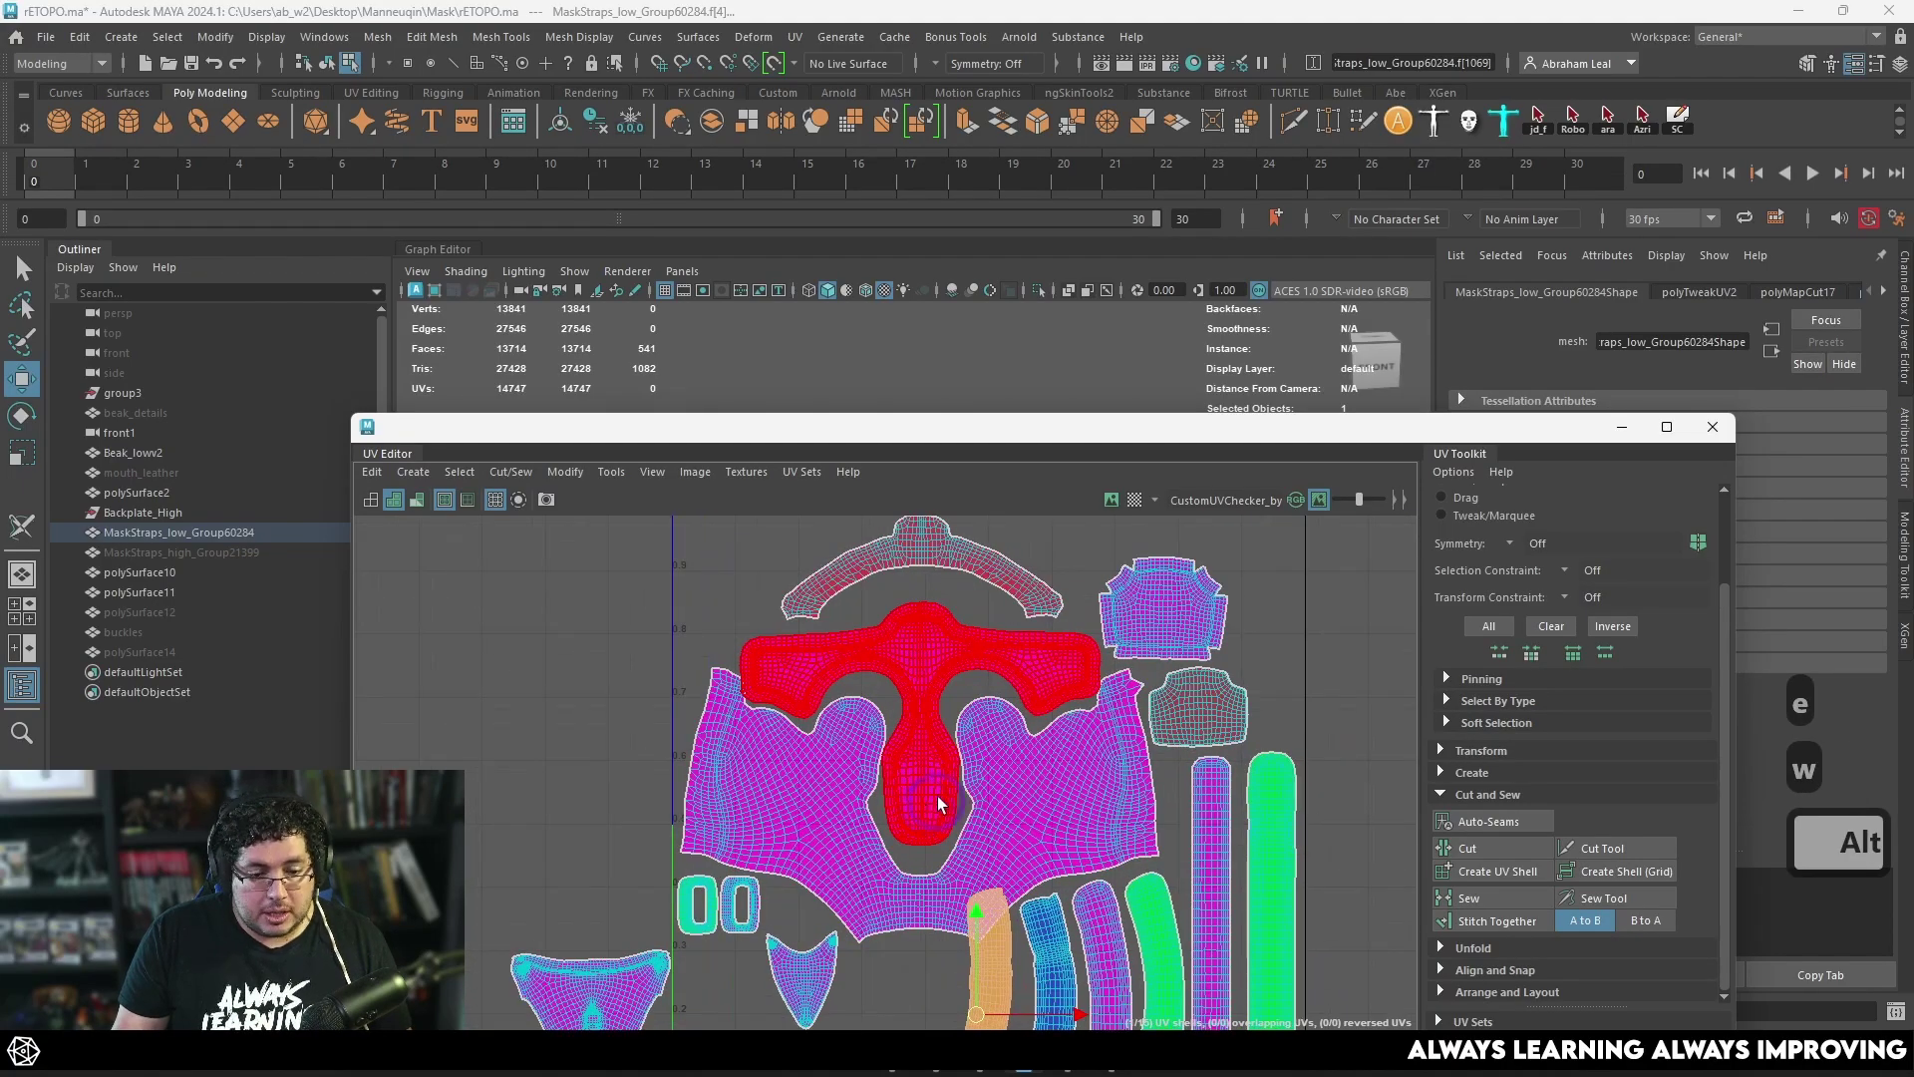
scroll(937, 796, "down", 1)
middle_click_drag(937, 798, 932, 839, "alt")
scroll(990, 881, "down", 1)
middle_click_drag(979, 969, 996, 825, "alt")
scroll(997, 825, "up", 3)
middle_click_drag(1011, 716, 1027, 843, "alt")
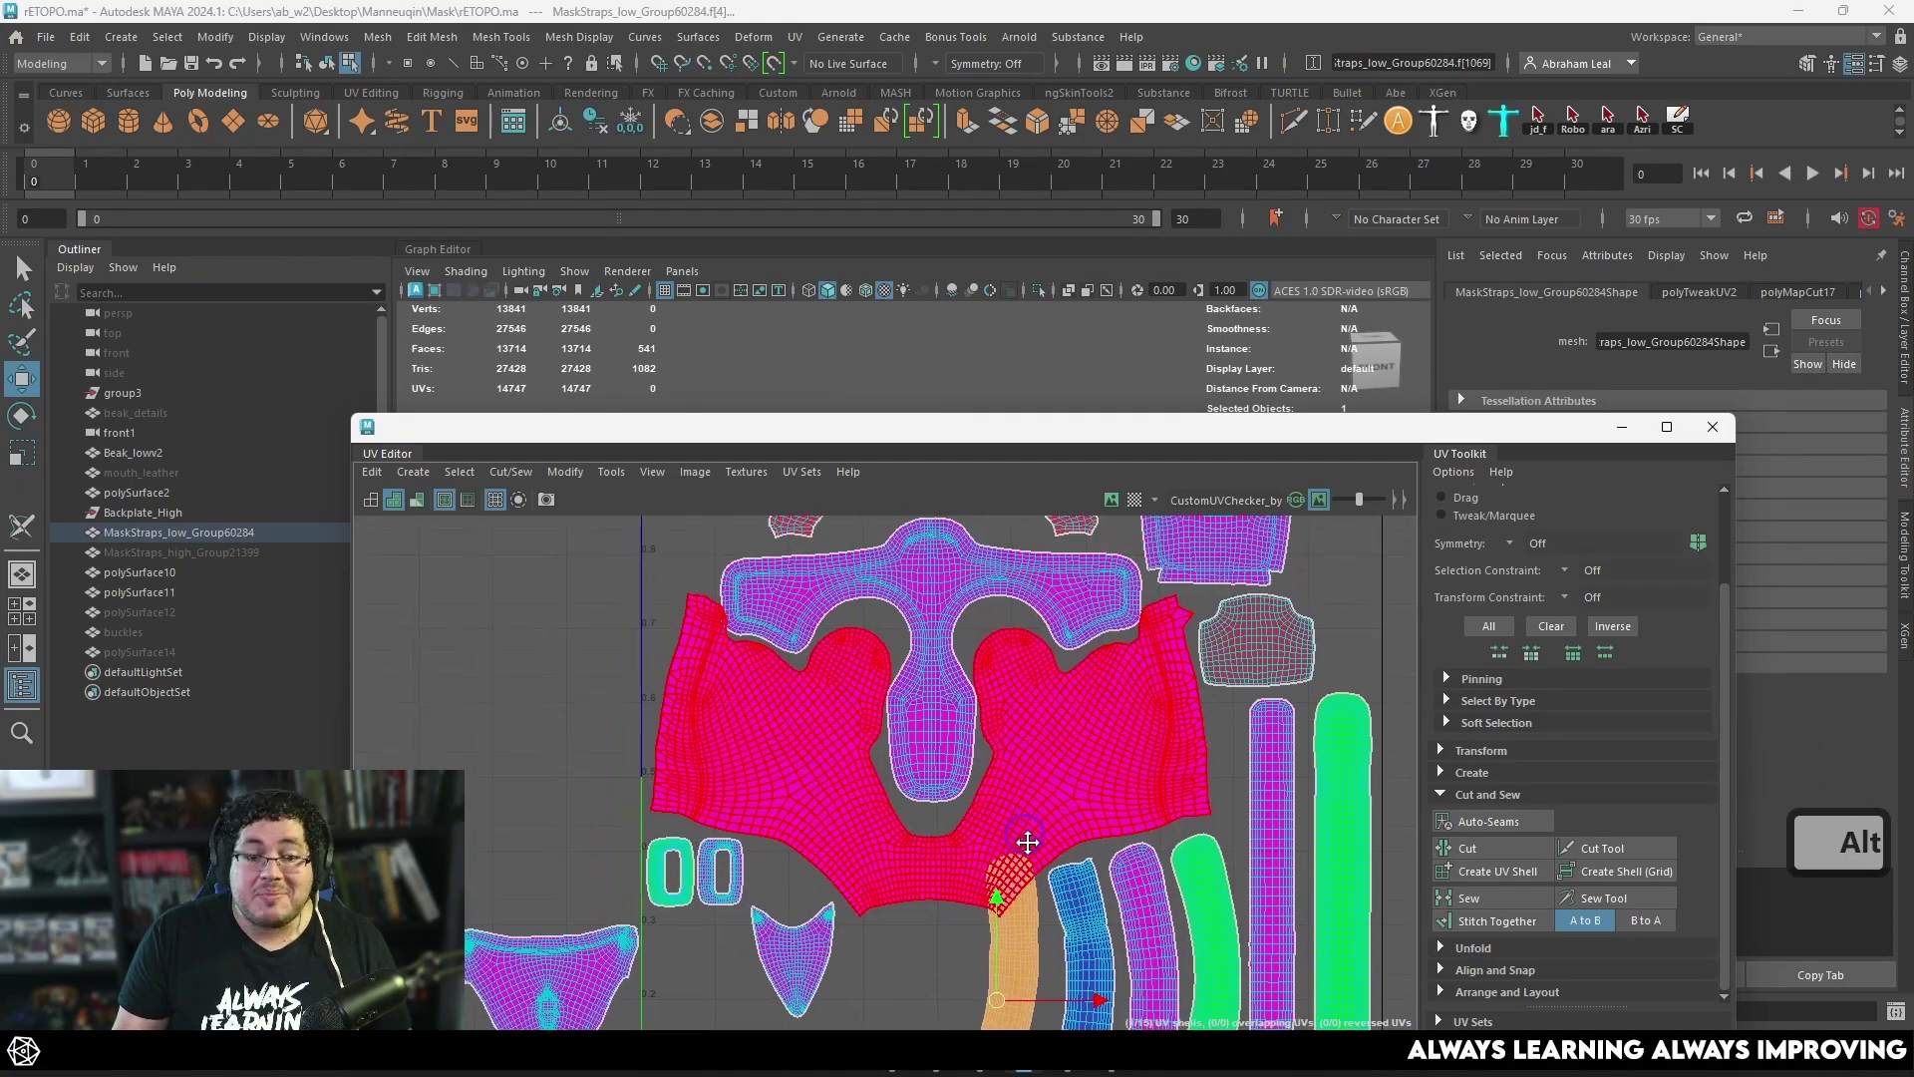
scroll(1026, 843, "down", 2)
scroll(865, 828, "up", 2)
scroll(842, 884, "up", 1)
left_click(930, 738)
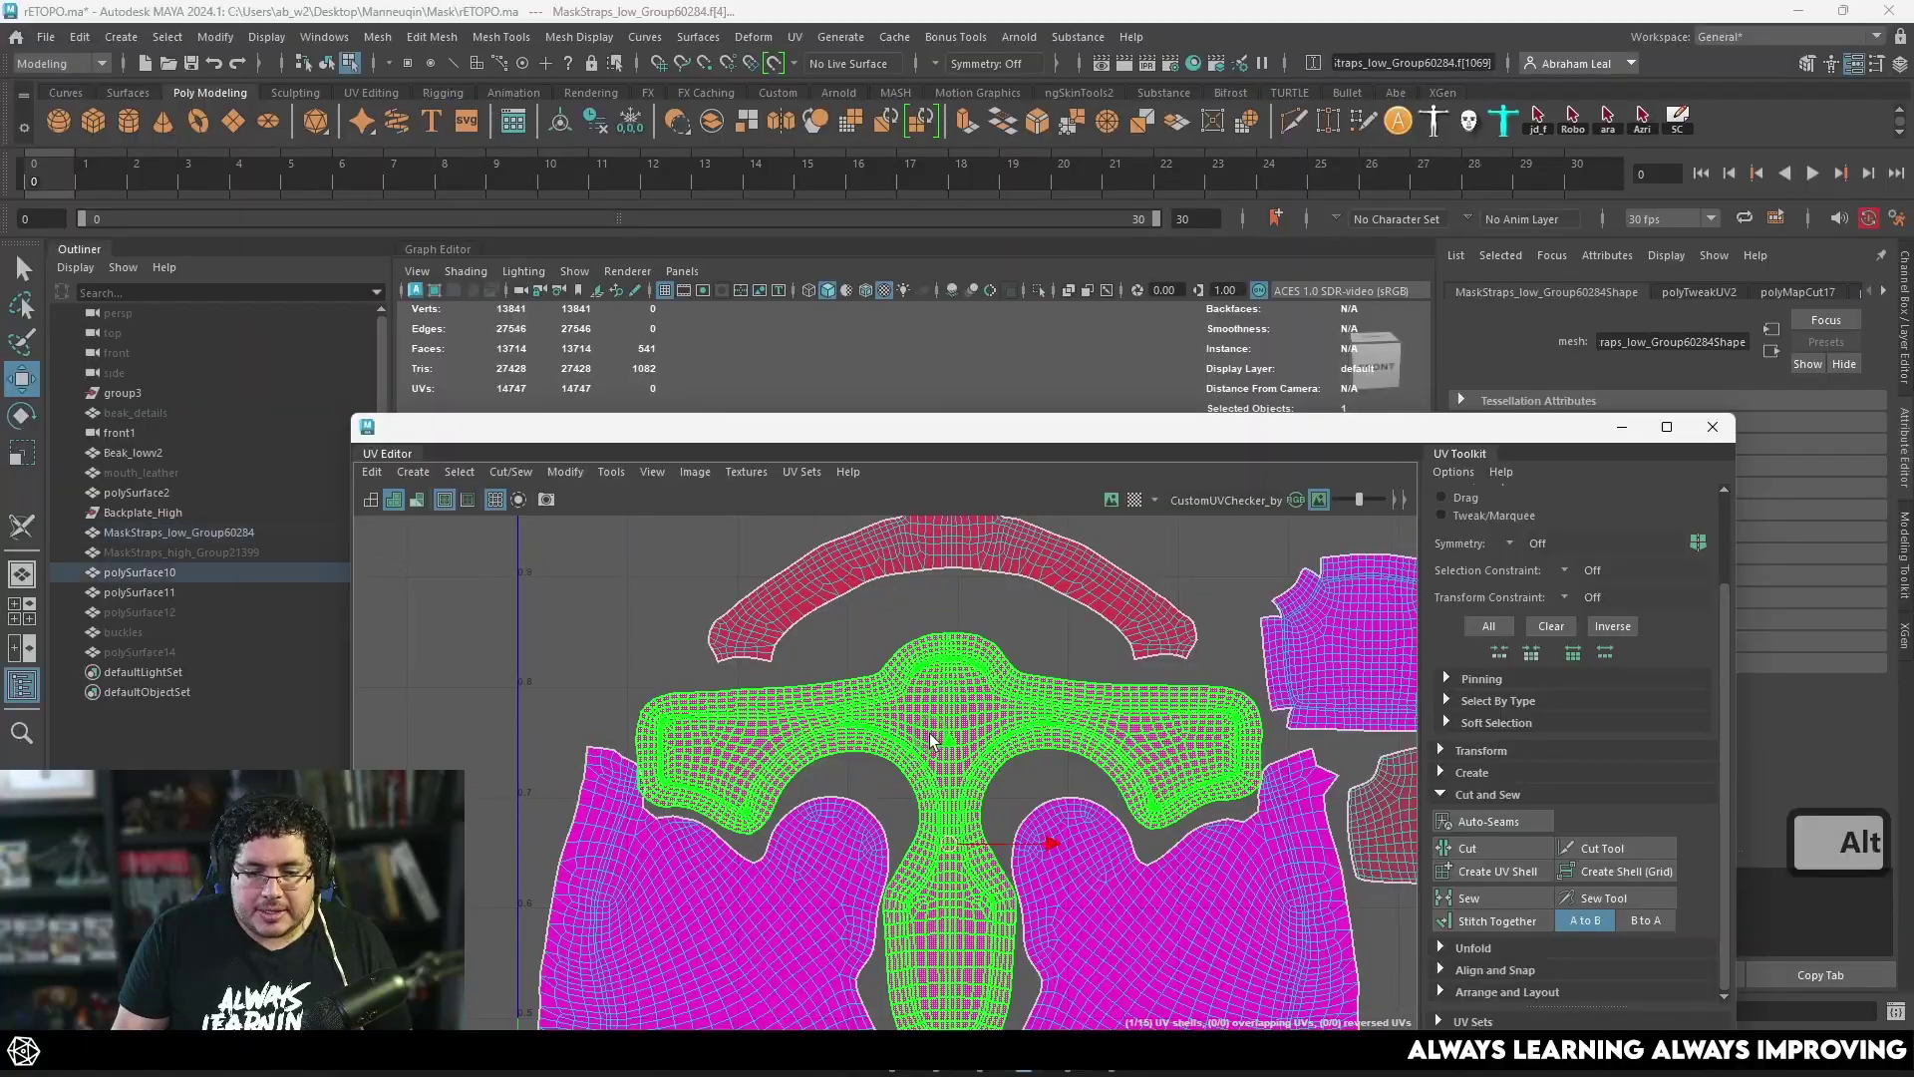
left_click(931, 738)
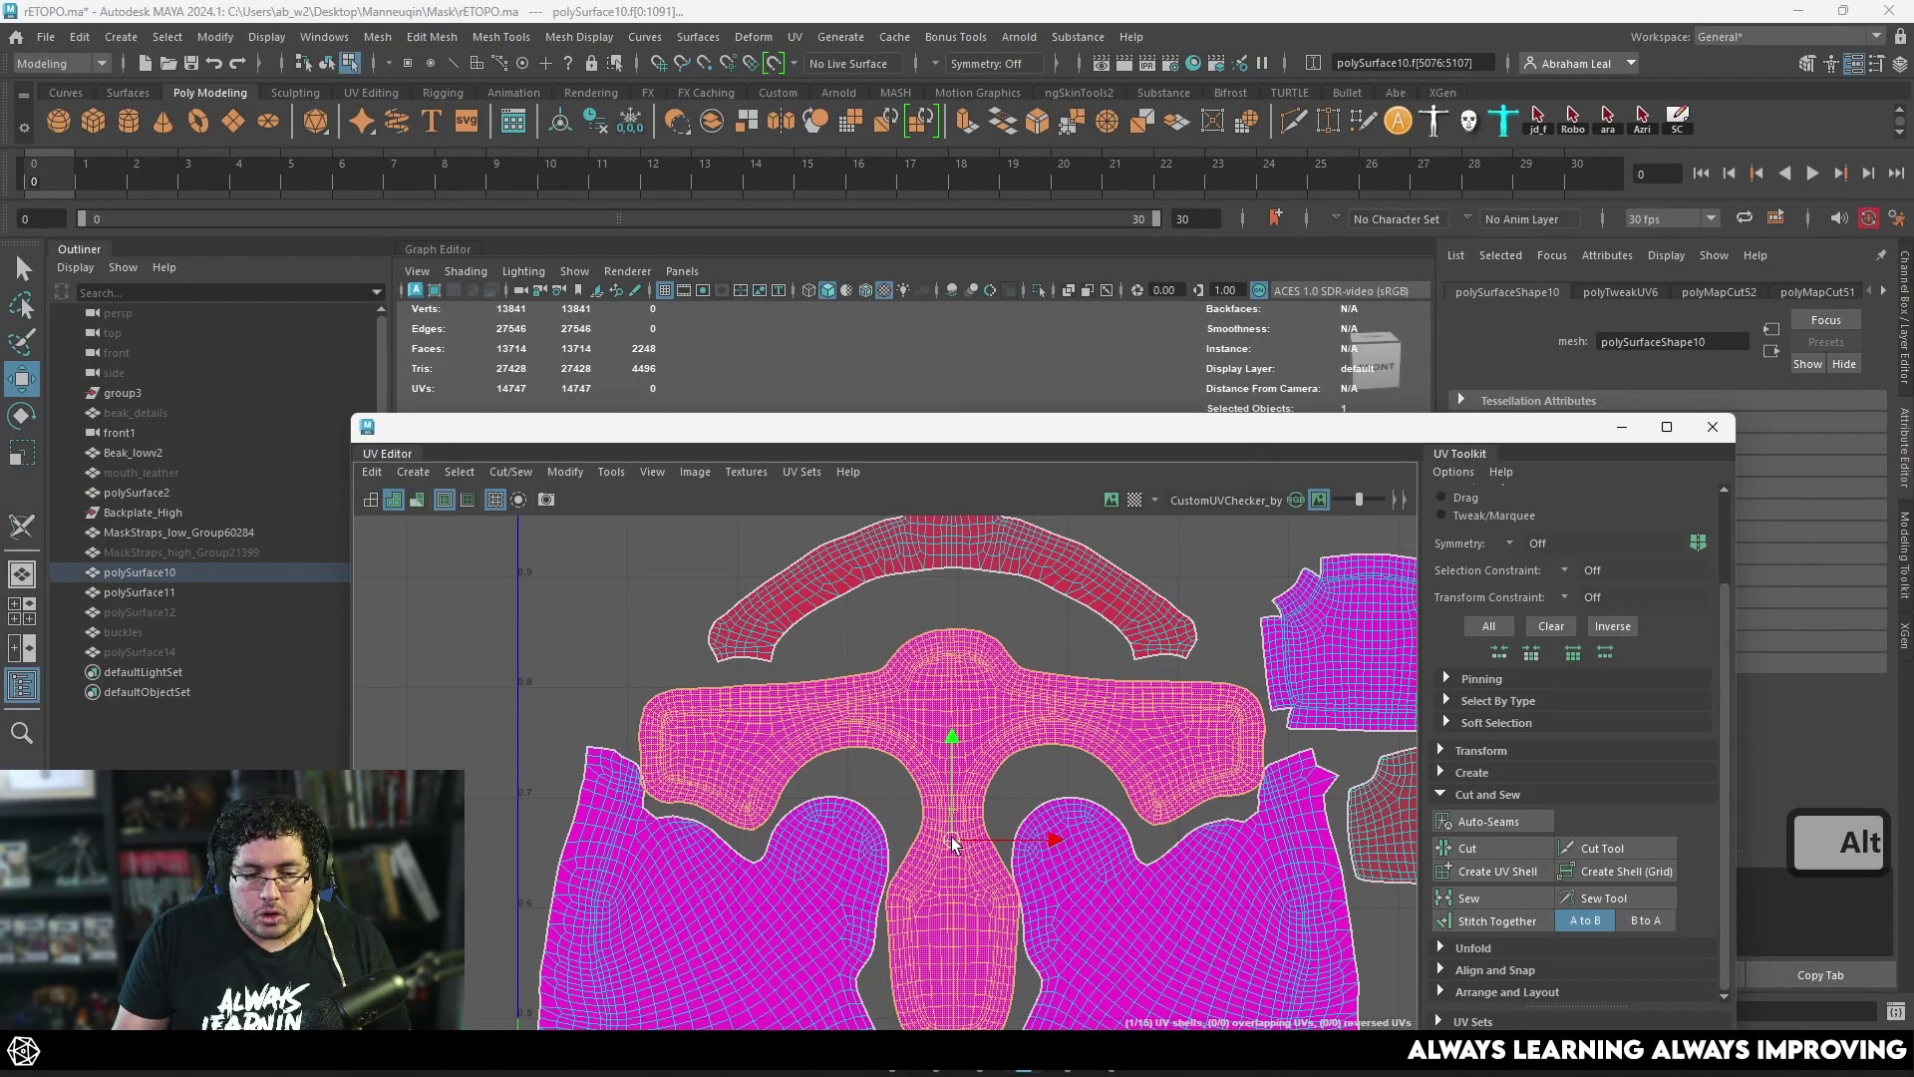
scroll(953, 835, "up", 1)
key("r")
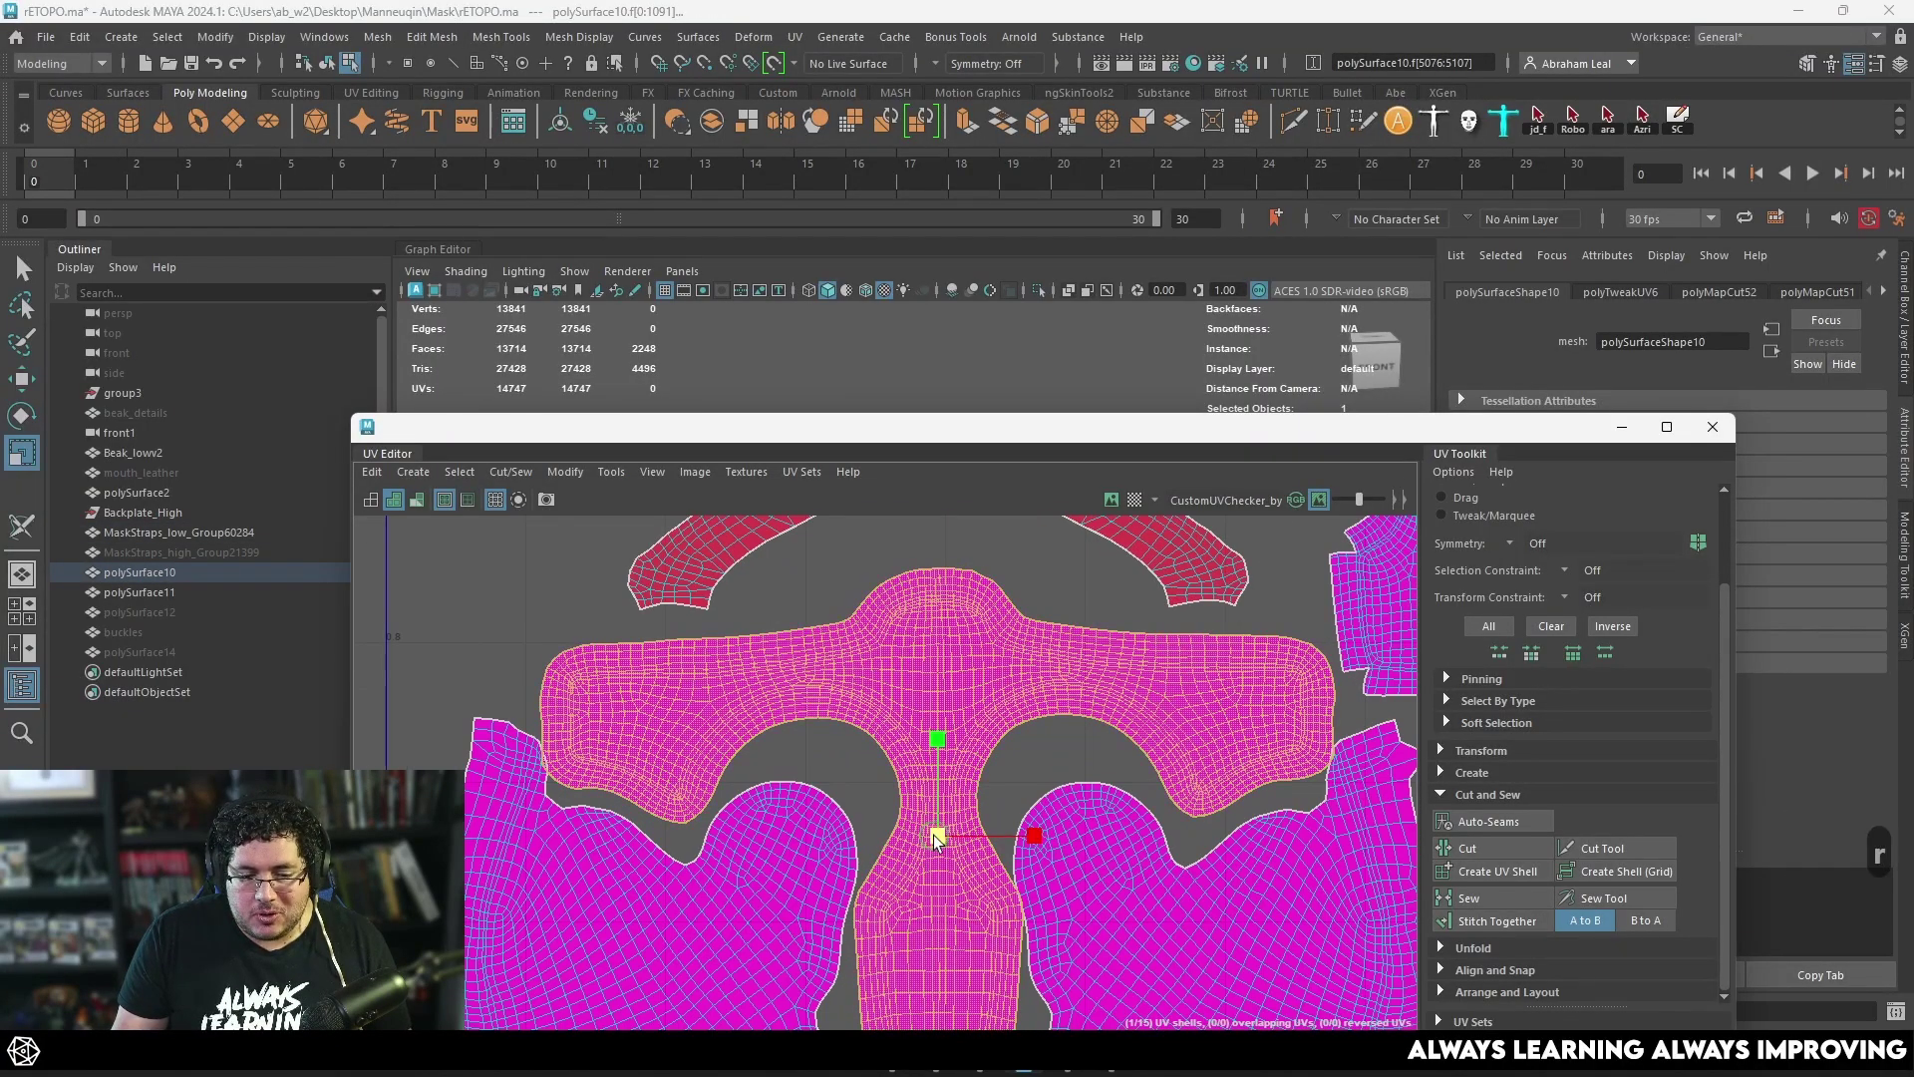
left_click_drag(934, 835, 934, 834)
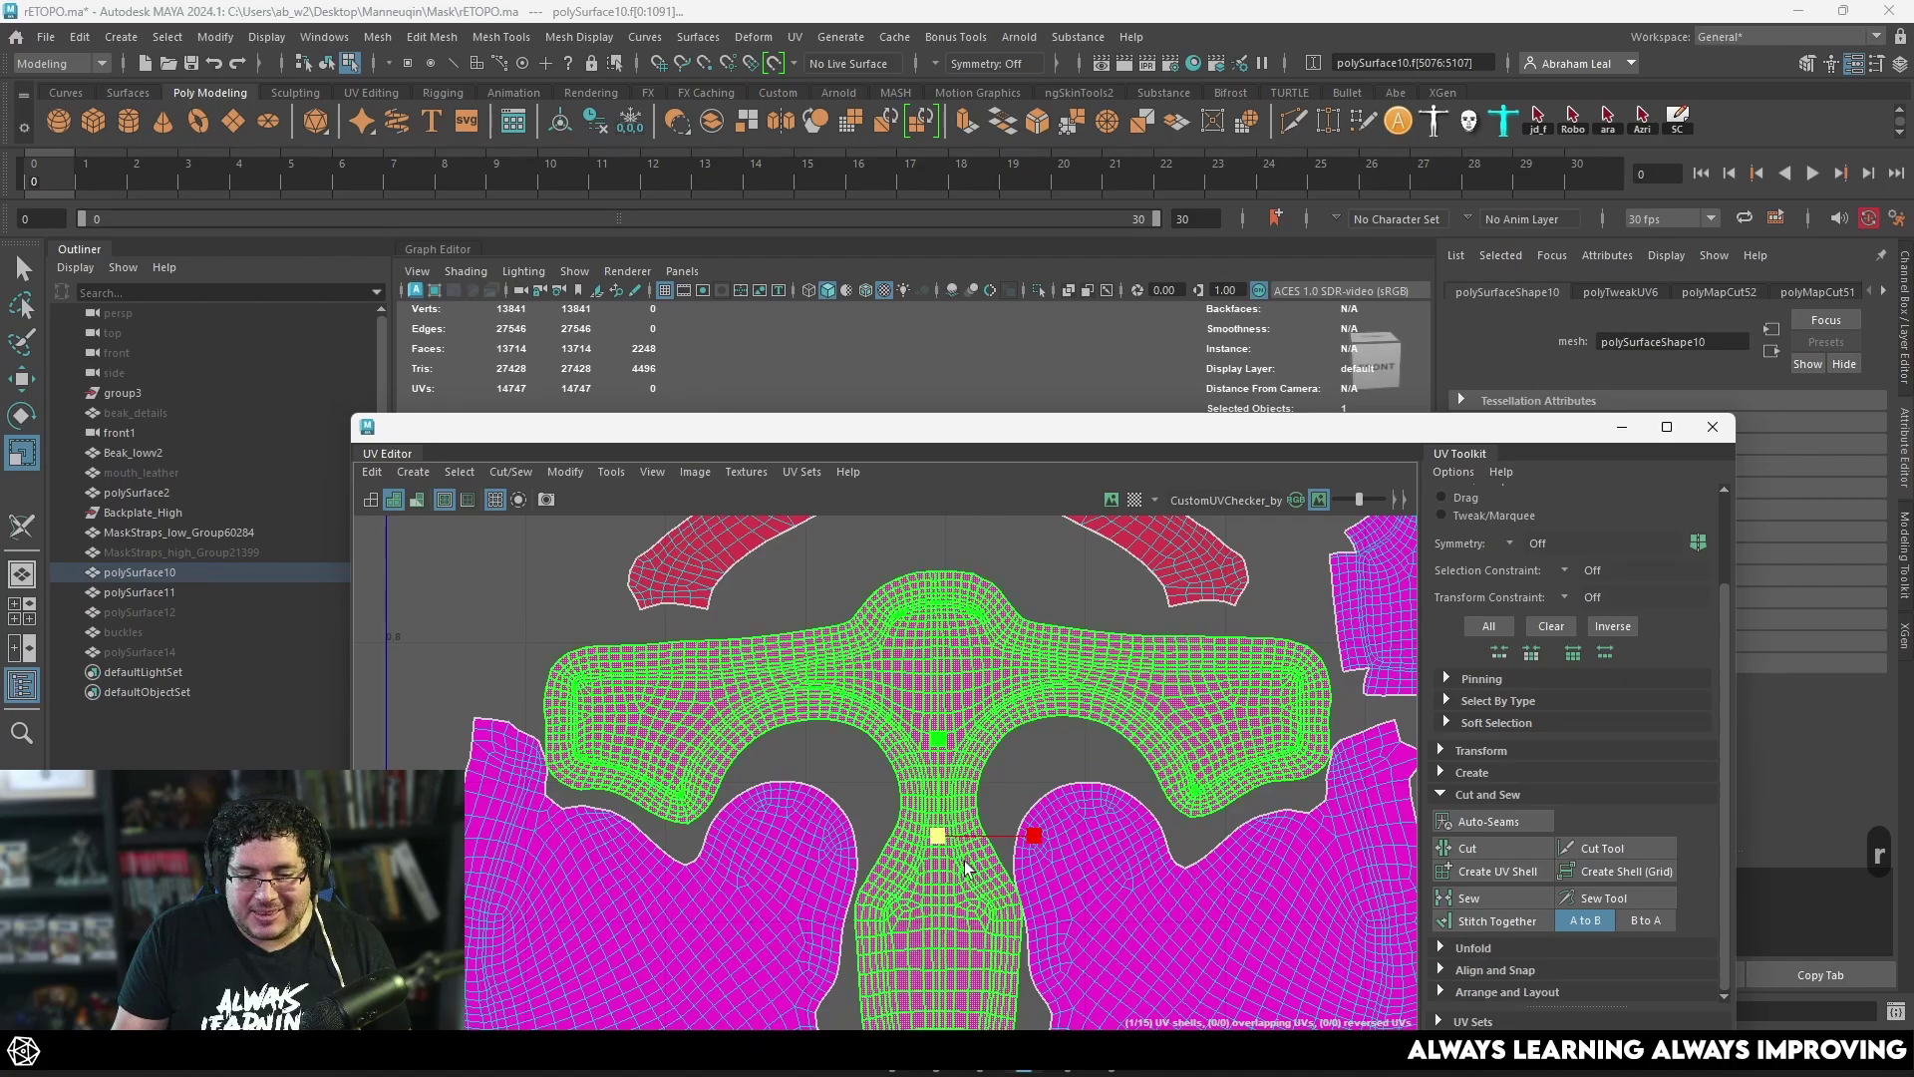
Step: Nudge the T-shaped shell slightly up and right, away from the mask shell's upper-left corner
scroll(981, 855, "up", 4)
middle_click_drag(709, 800, 1167, 897, "alt")
scroll(841, 912, "up", 5)
middle_click_drag(842, 927, 758, 874, "alt")
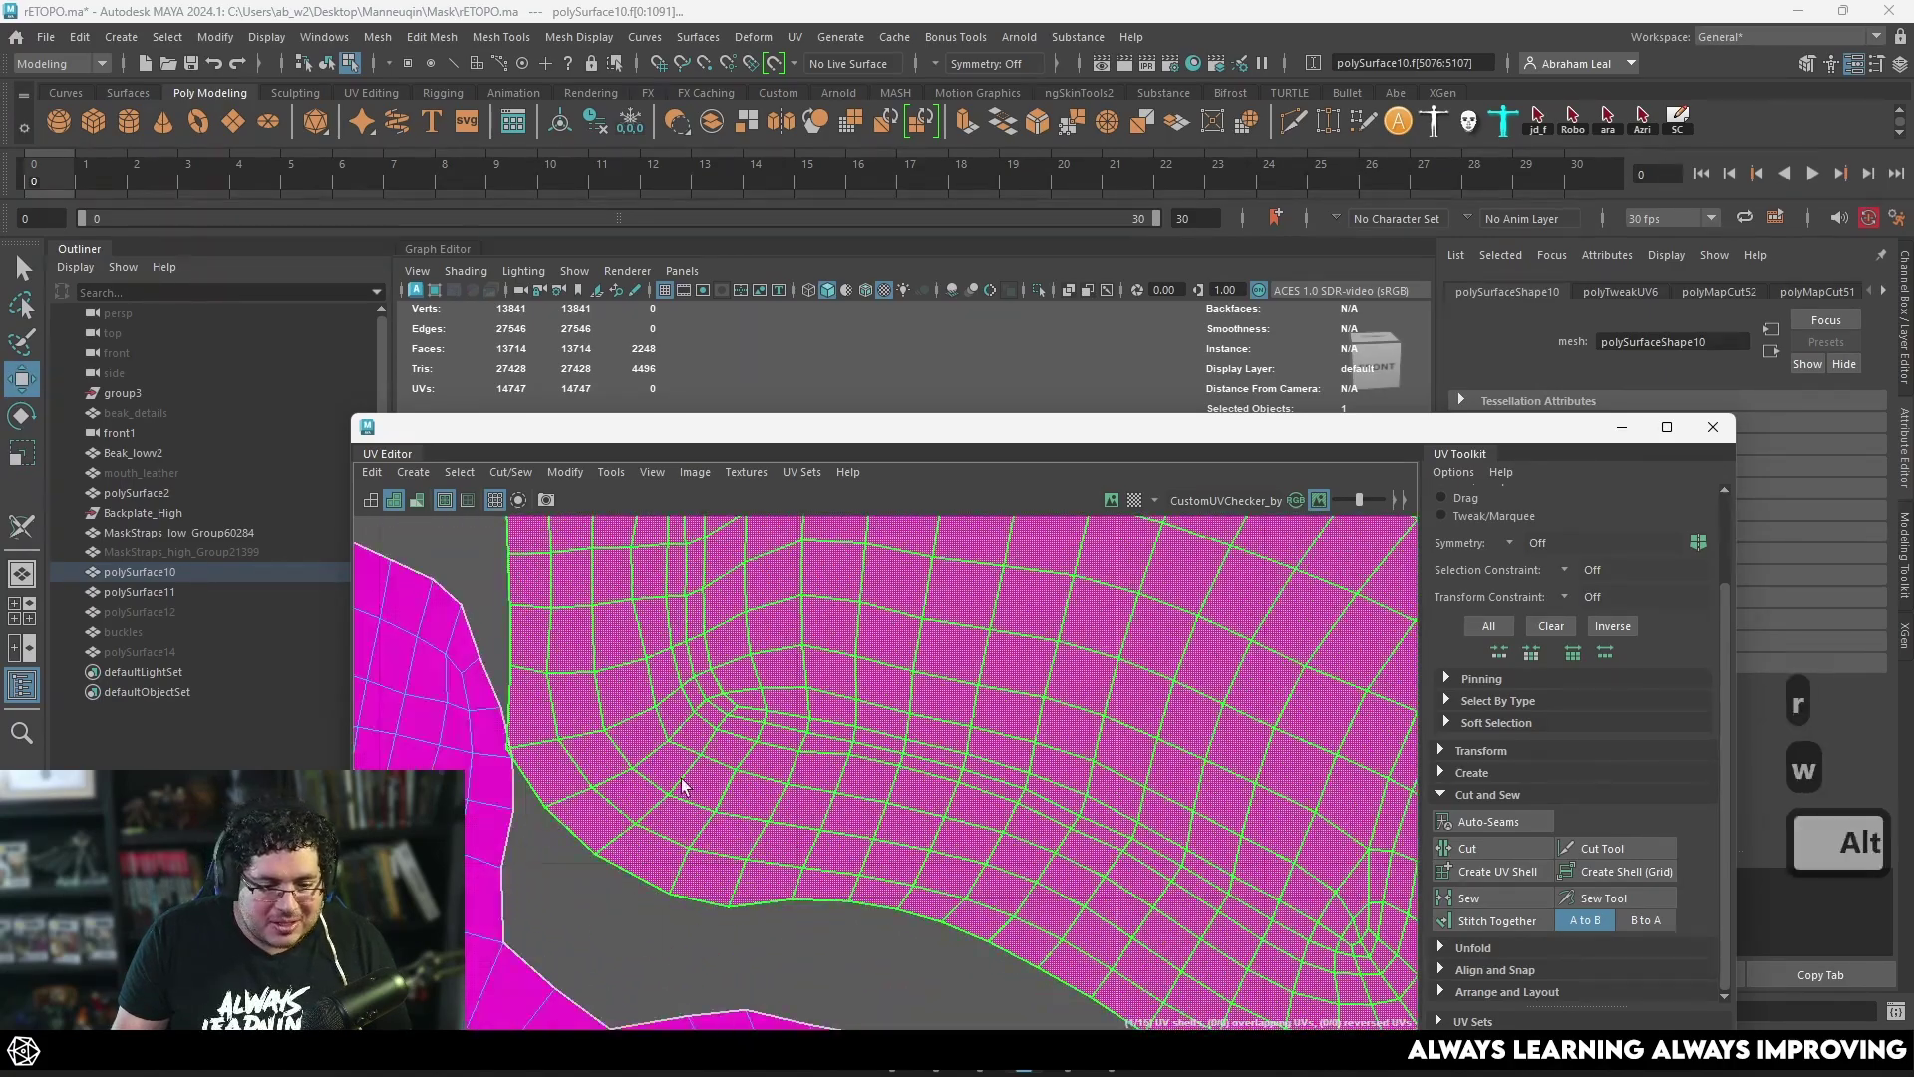
scroll(854, 777, "down", 4)
middle_click_drag(1043, 762, 945, 721, "alt")
scroll(944, 721, "down", 3)
scroll(1144, 812, "down", 2)
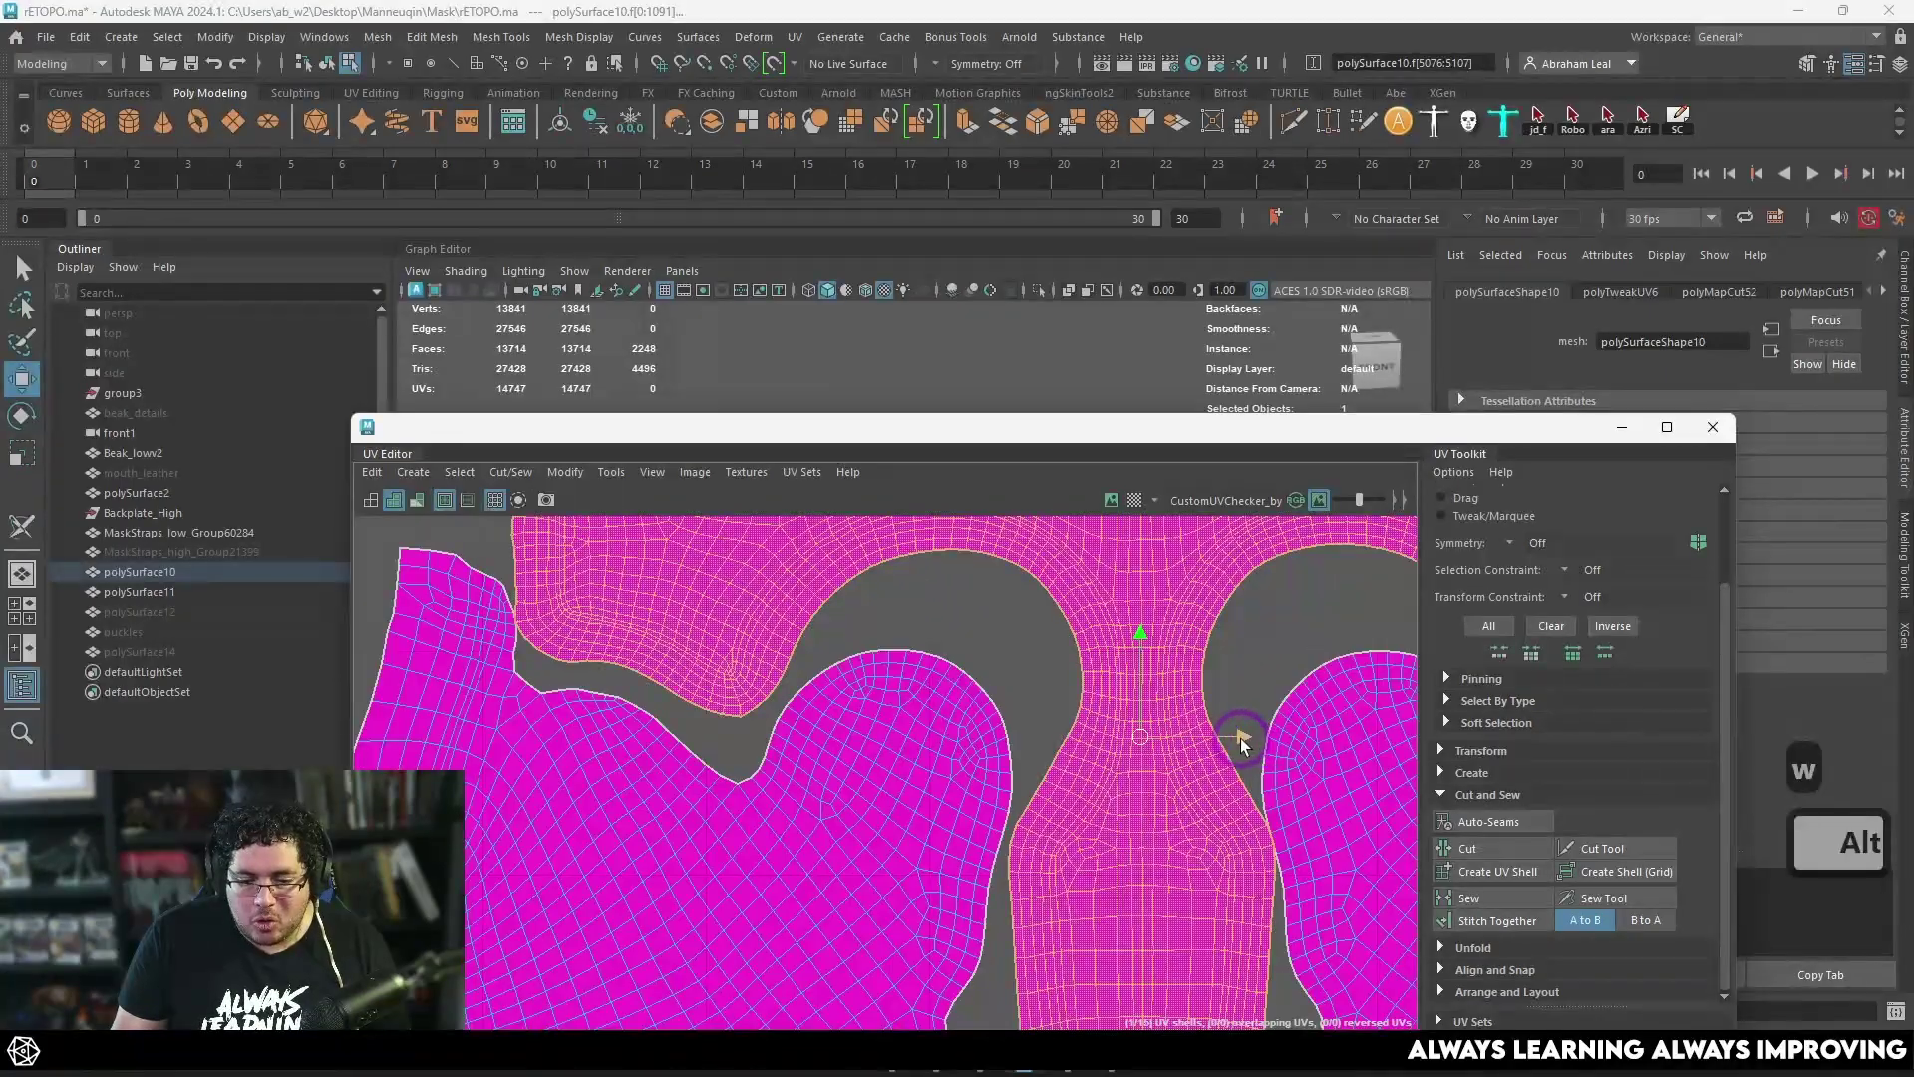
left_click_drag(1142, 743, 1147, 732)
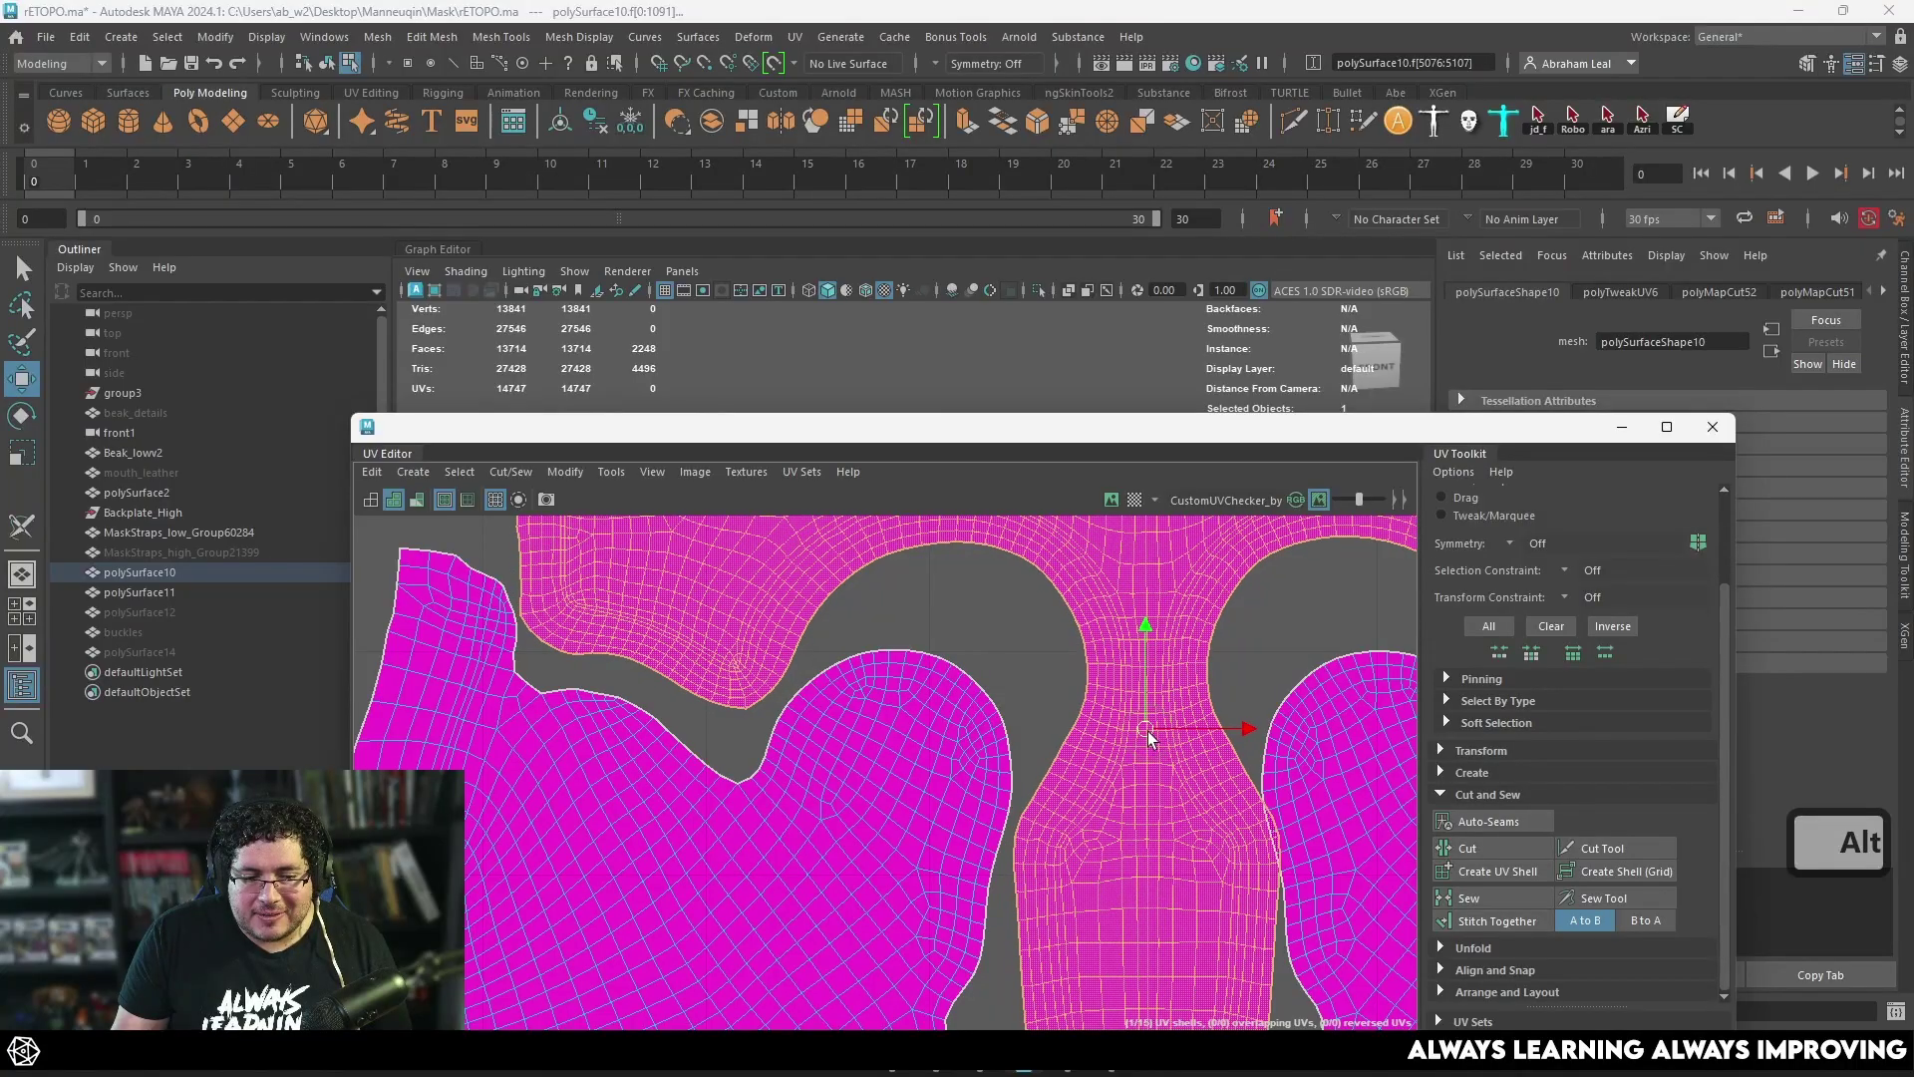
Step: Fine-tune the T-shaped shell's position between the mask shell's two rounded lobes
middle_click_drag(1239, 727, 1039, 727, "alt")
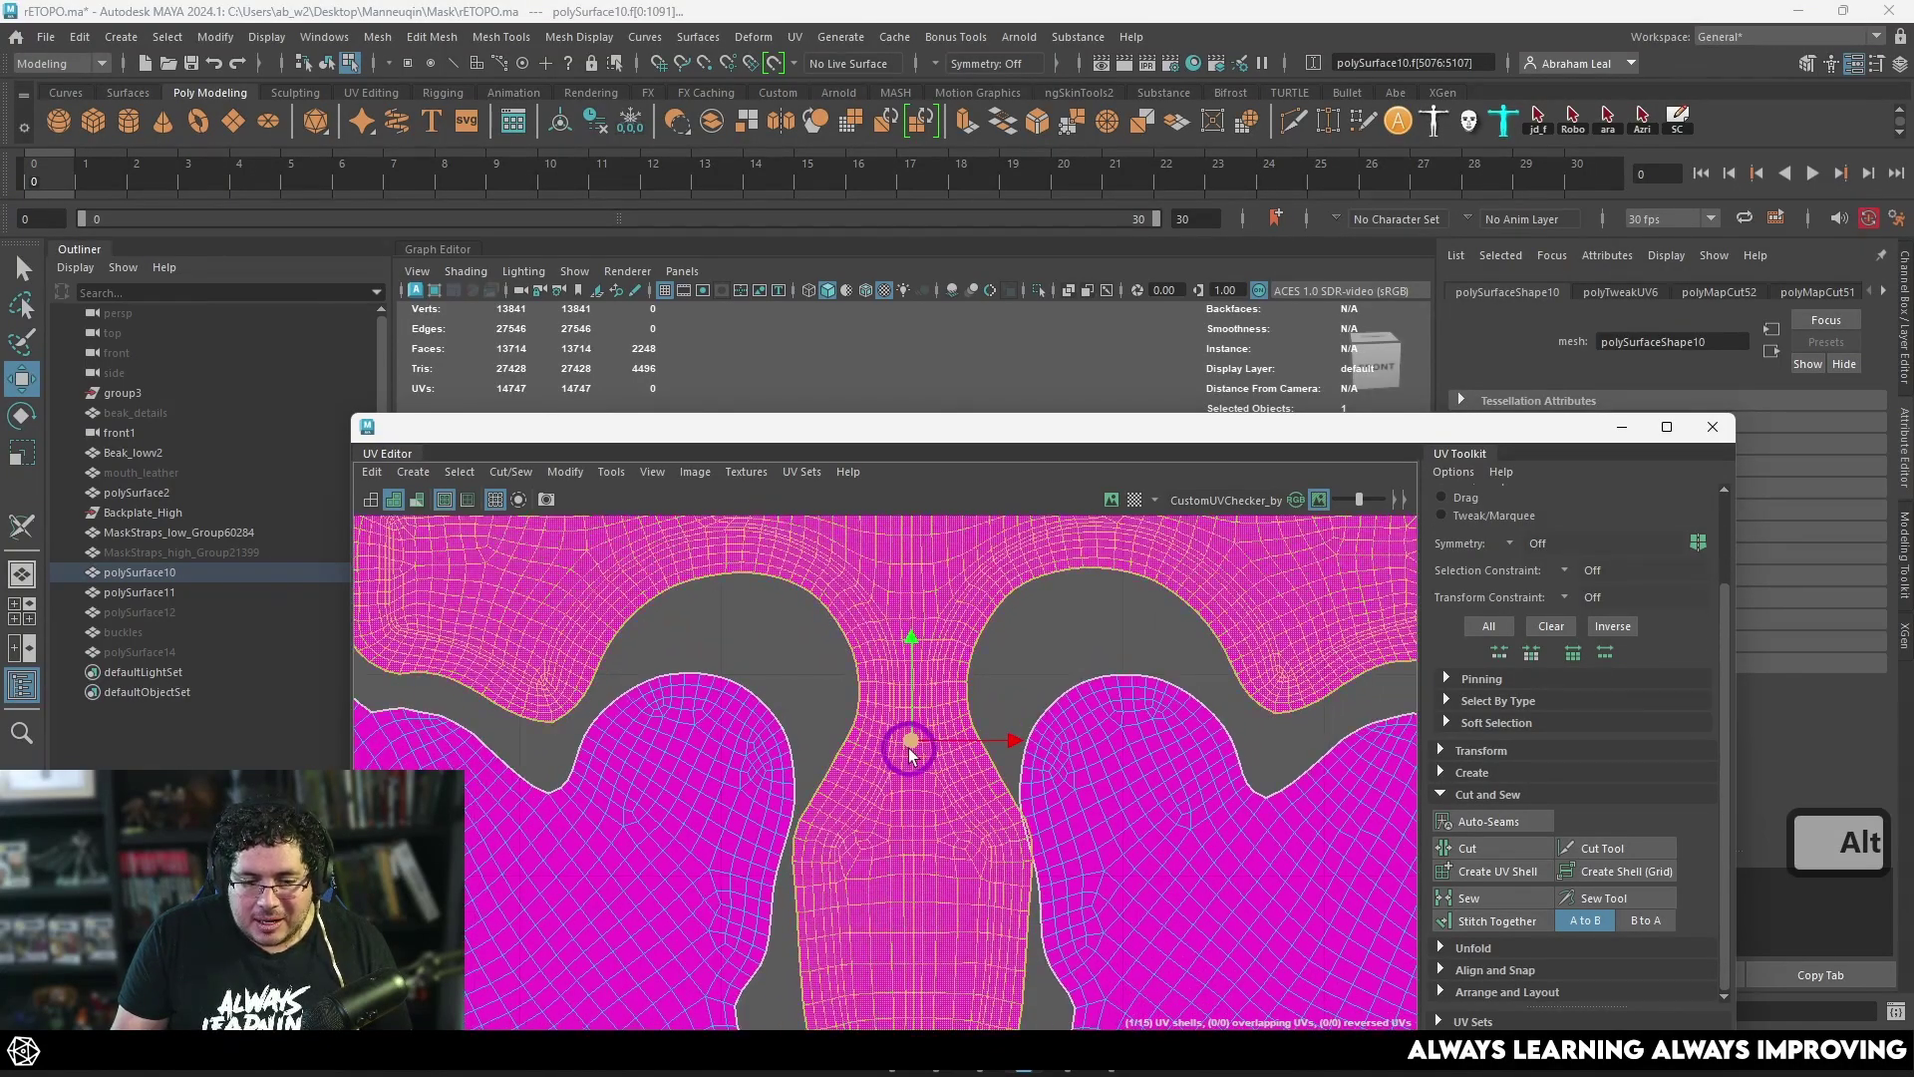
scroll(907, 762, "down", 1)
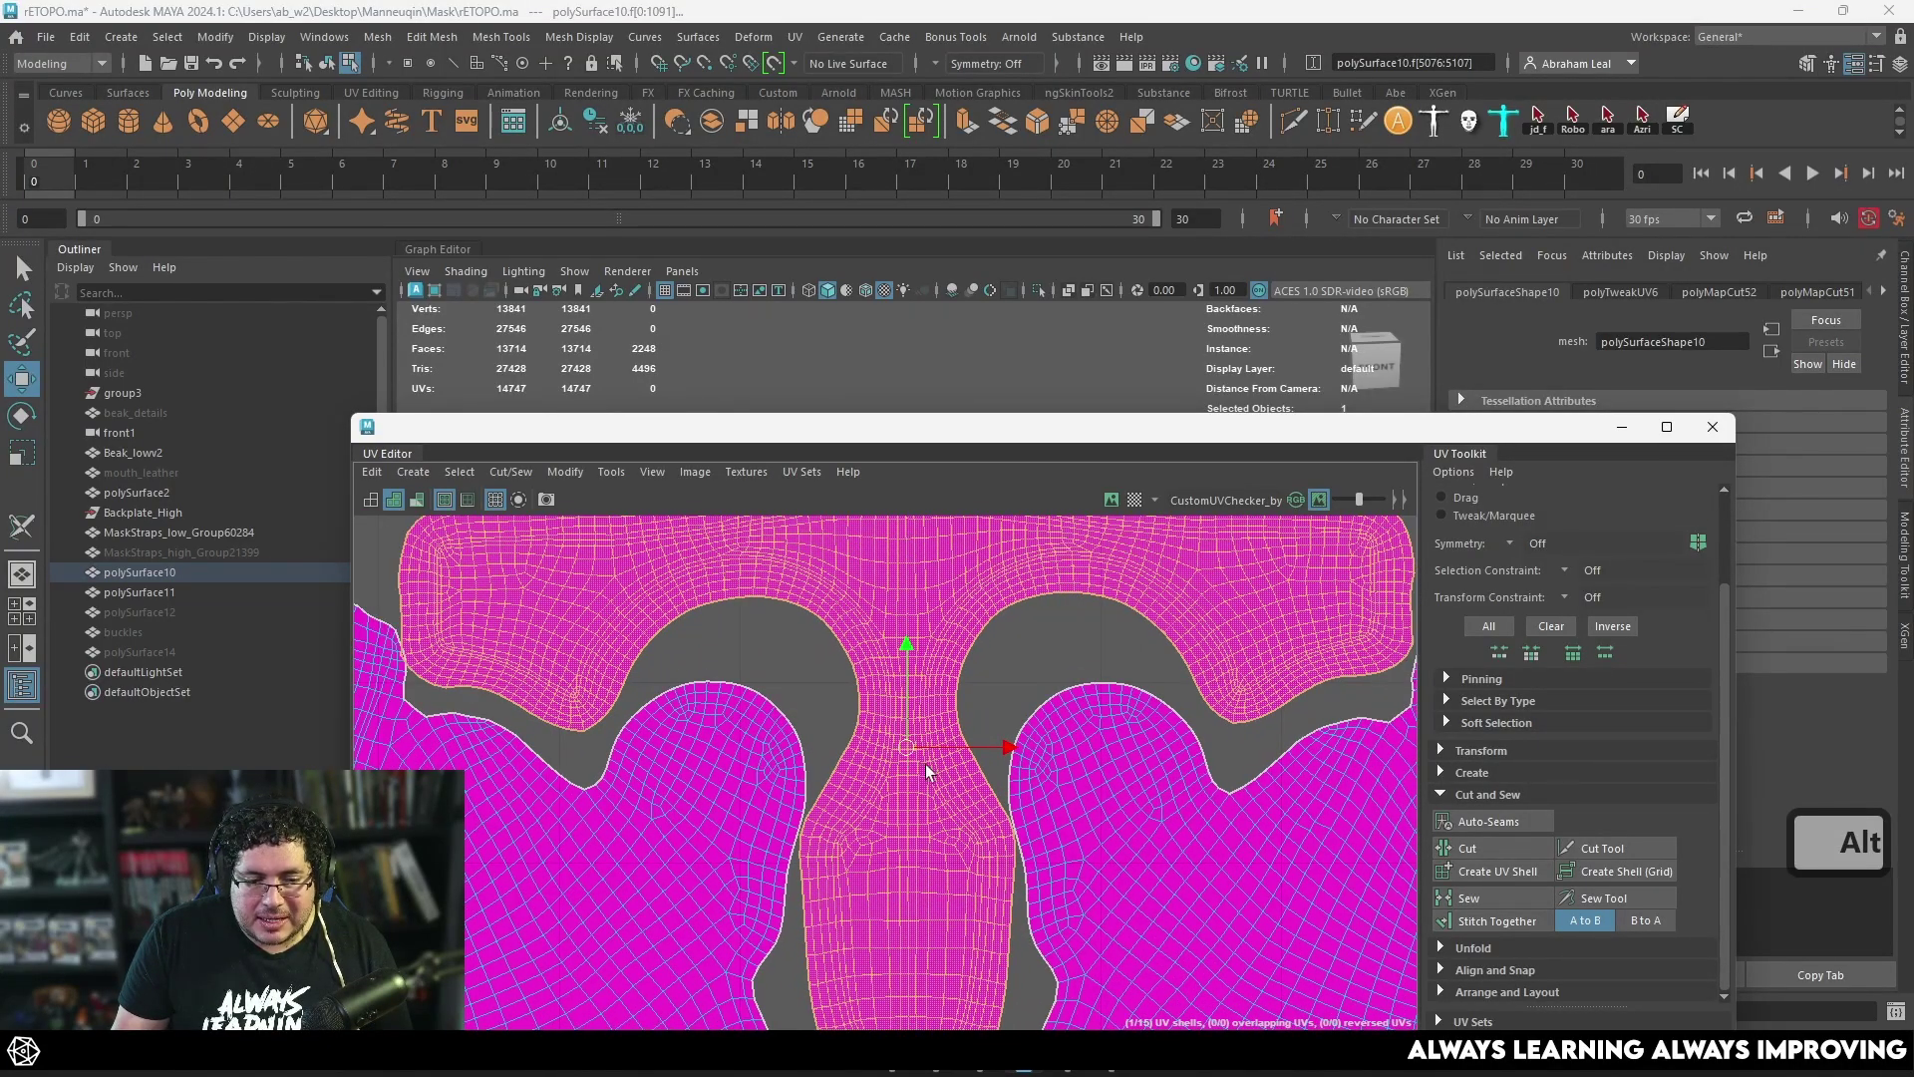
middle_click_drag(925, 765, 943, 780, "alt")
left_click_drag(924, 767, 922, 750)
key("r")
key("w")
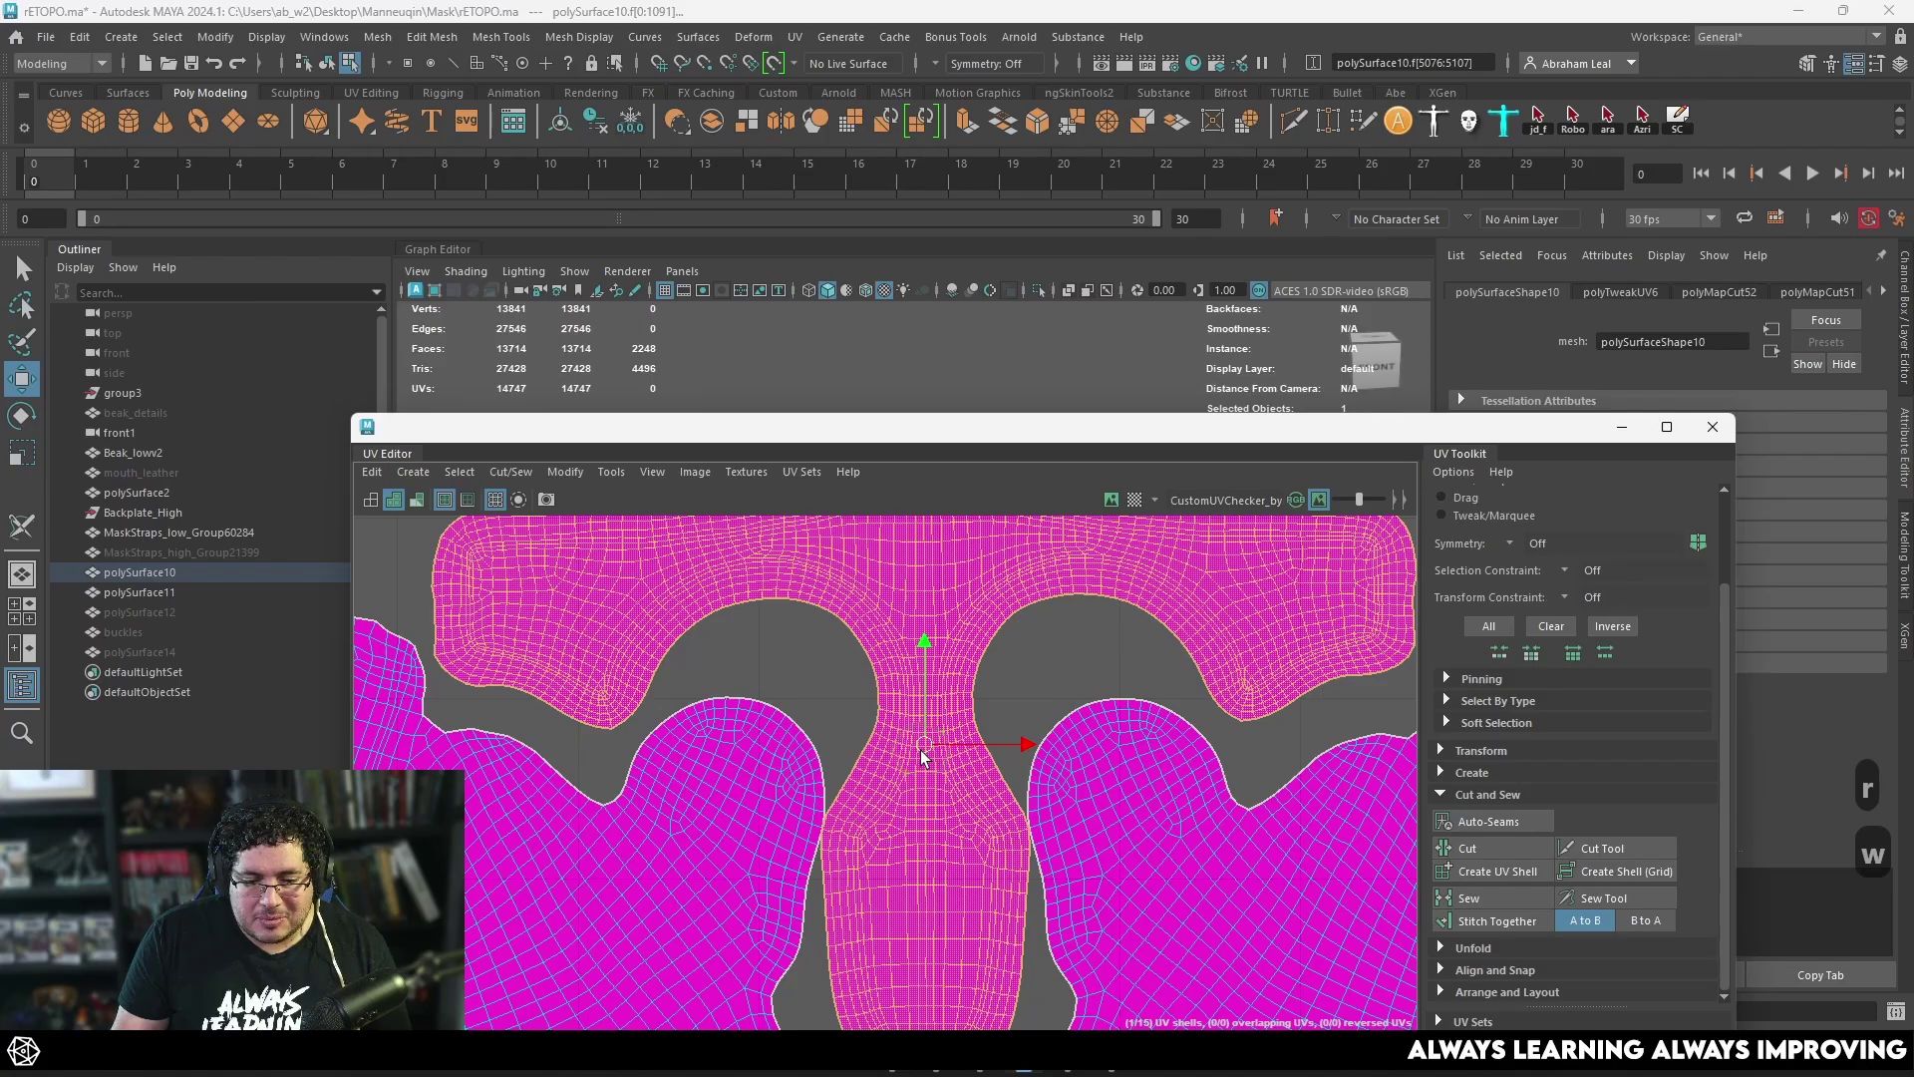
Step: Examine the clearance between the T-shaped shell's border and the surrounding mask shell
scroll(1059, 823, "down", 6)
middle_click_drag(1122, 822, 1009, 813, "alt")
scroll(1013, 896, "up", 3)
middle_click_drag(874, 872, 993, 748, "alt")
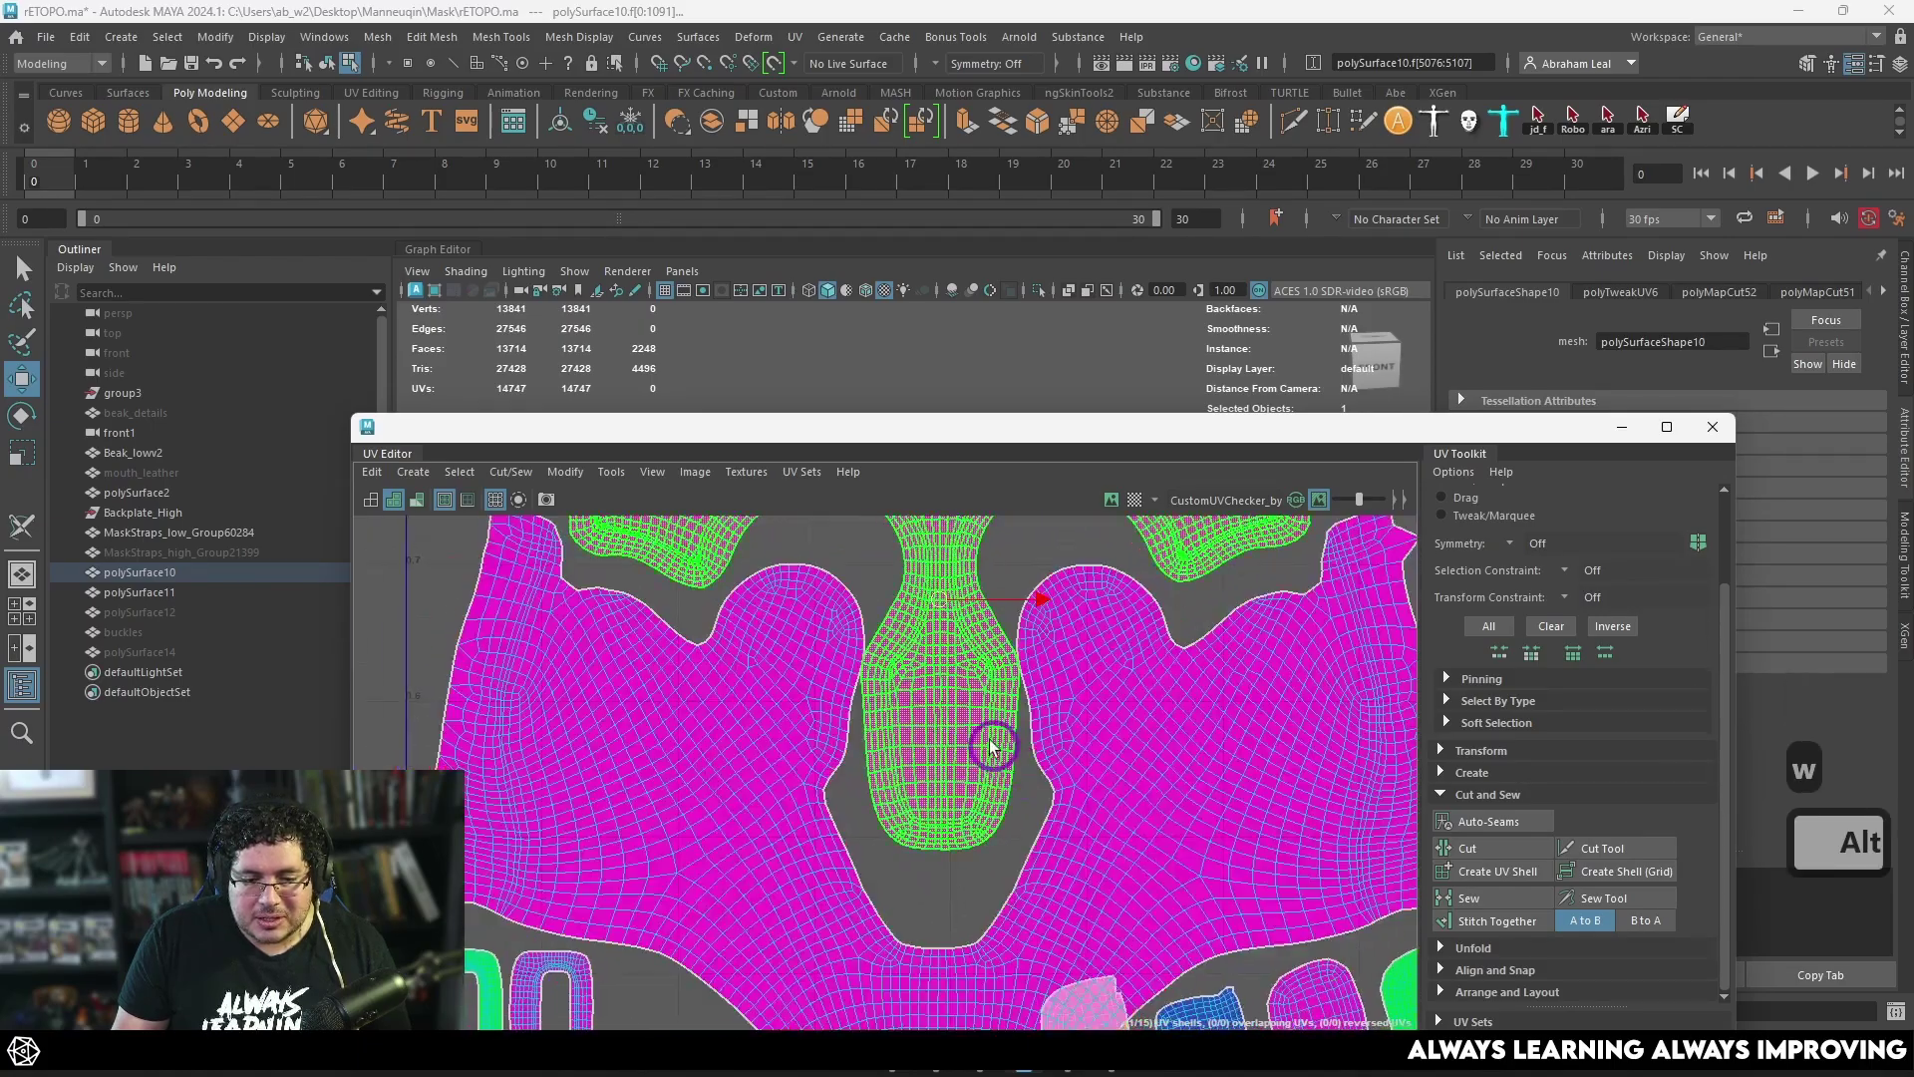
scroll(995, 748, "up", 5)
middle_click_drag(1056, 569, 1017, 751, "alt")
scroll(1017, 752, "up", 2)
scroll(1011, 688, "up", 2)
scroll(1008, 662, "down", 3)
middle_click_drag(842, 759, 1282, 913, "alt")
middle_click_drag(914, 842, 923, 913, "alt")
scroll(816, 948, "up", 5)
scroll(816, 948, "up", 2)
middle_click_drag(816, 948, 778, 739, "alt")
scroll(797, 718, "up", 3)
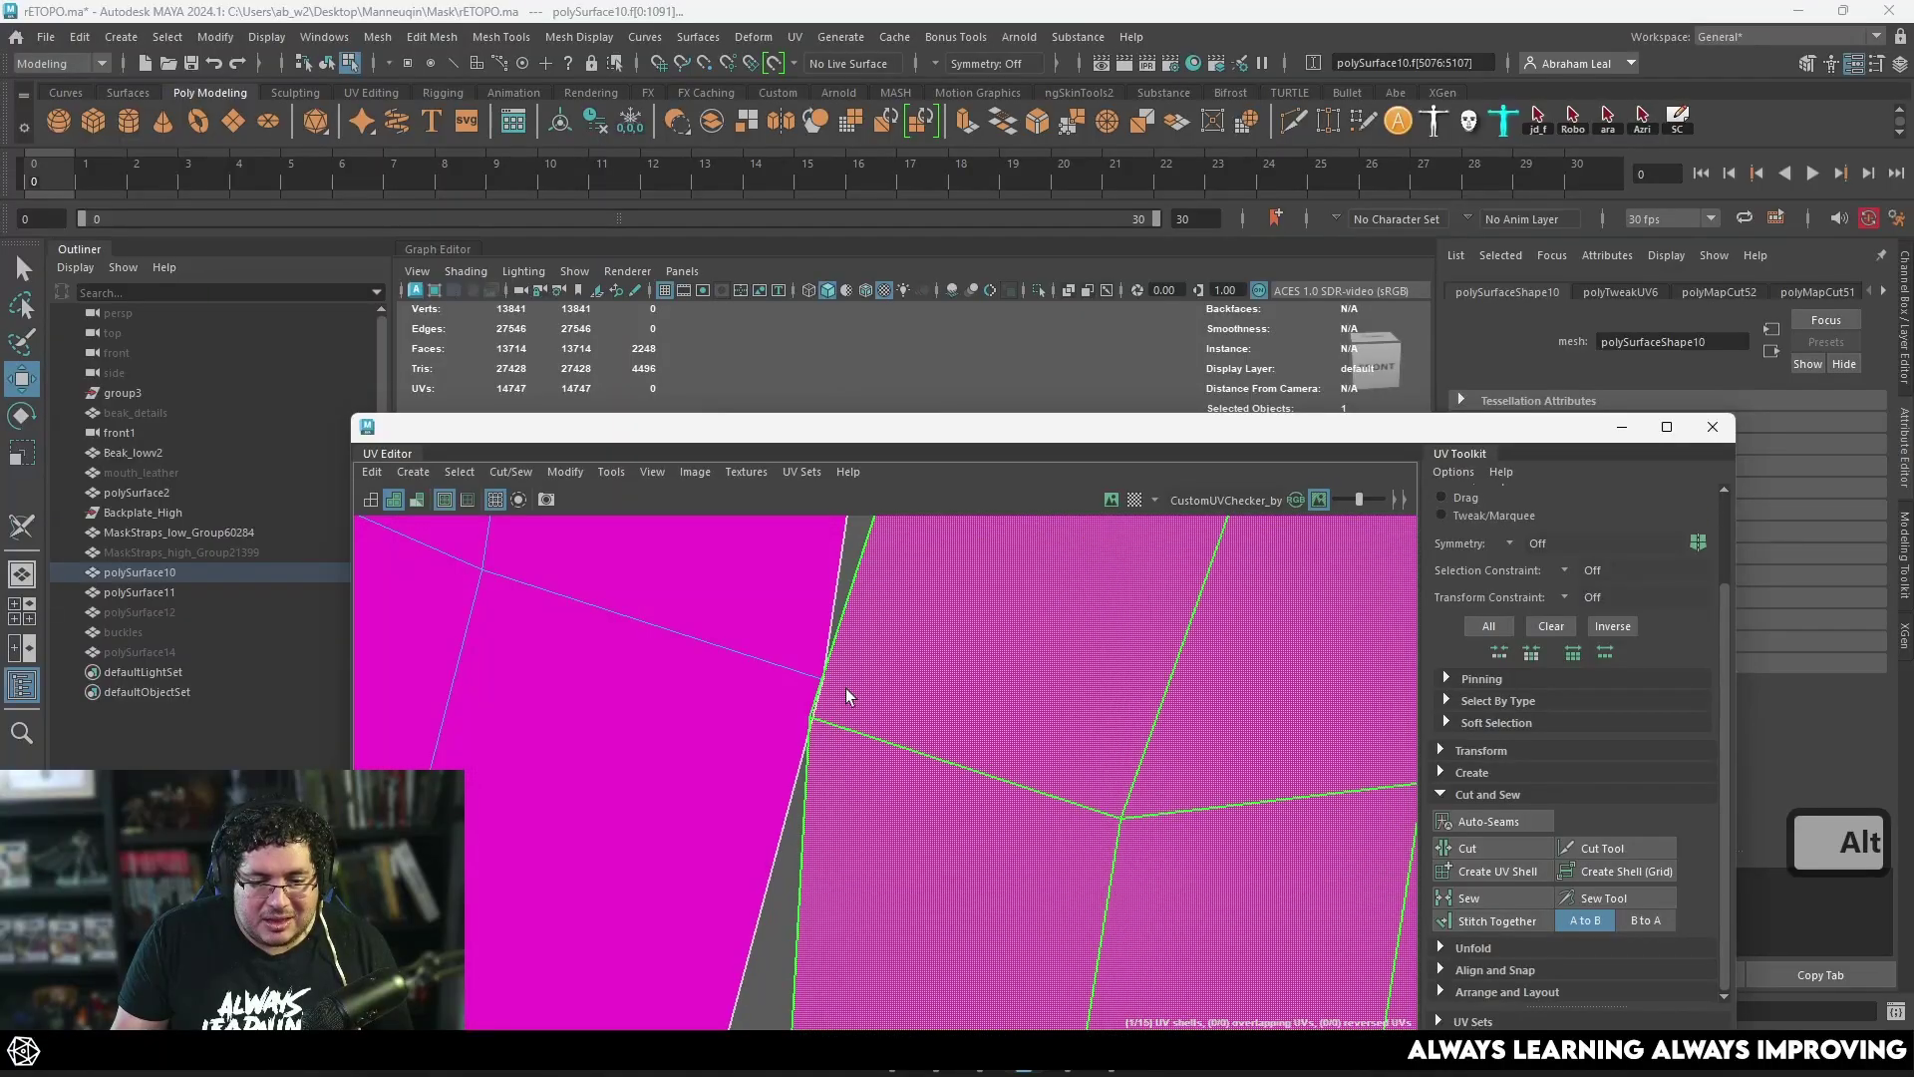
Step: Switch to UV selection and nudge the T-shaped shell's touching border UV slightly away from the mask shell
scroll(785, 762, "down", 4)
scroll(791, 748, "up", 3)
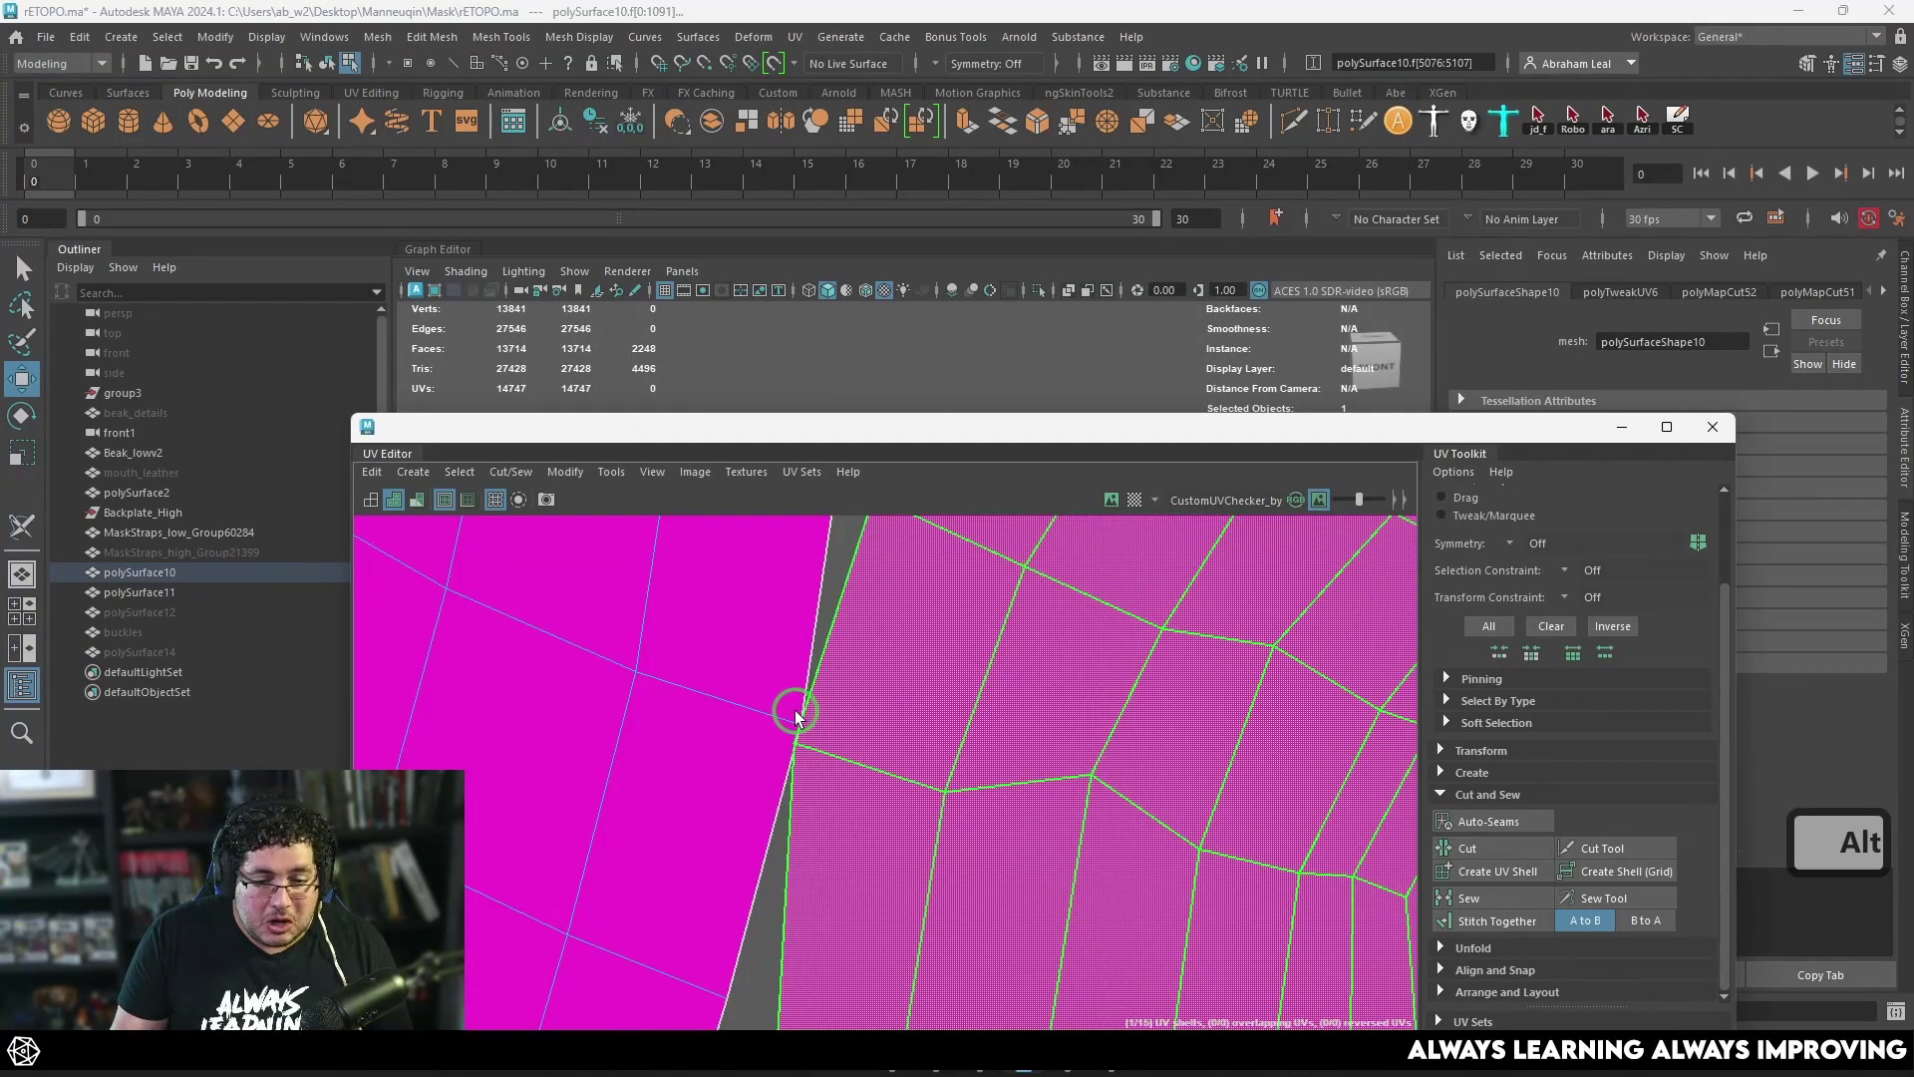
left_click(795, 715)
right_click(774, 707)
right_click(777, 708)
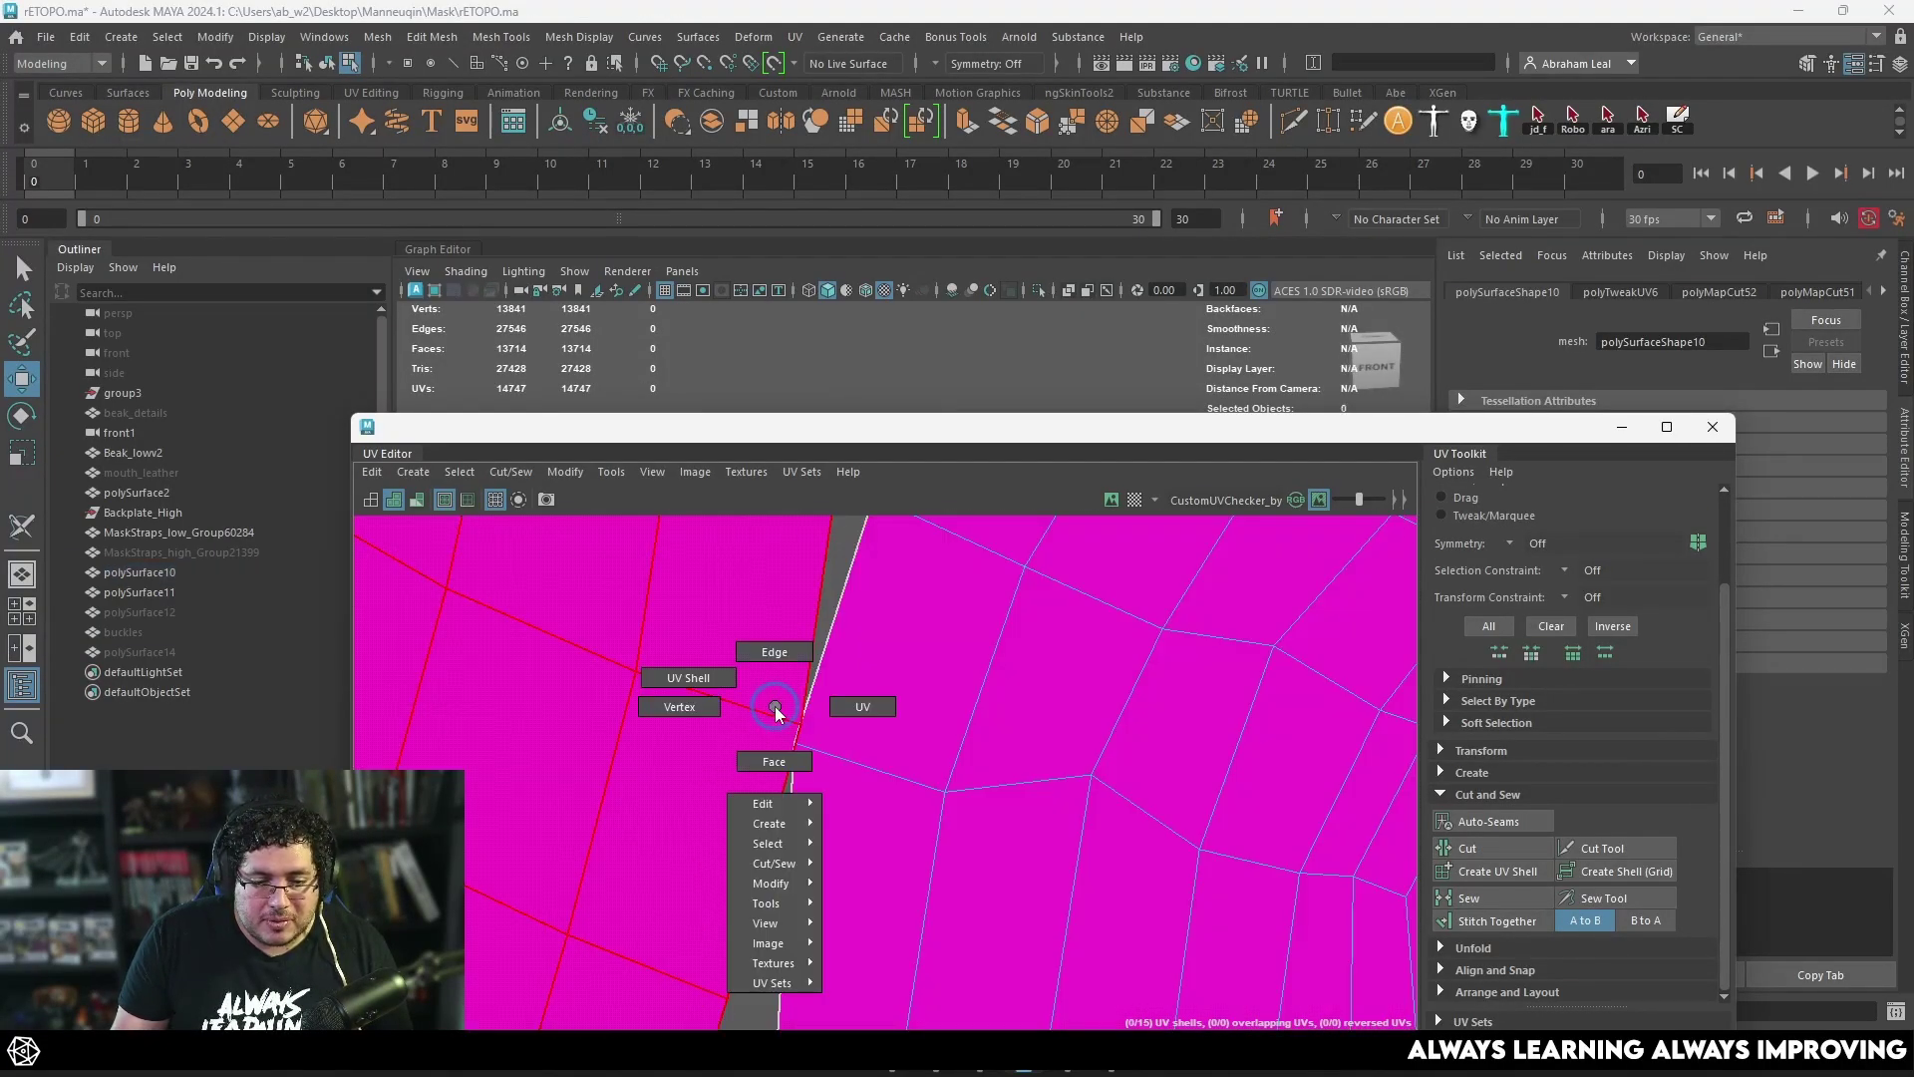
left_click(863, 706)
left_click(795, 746)
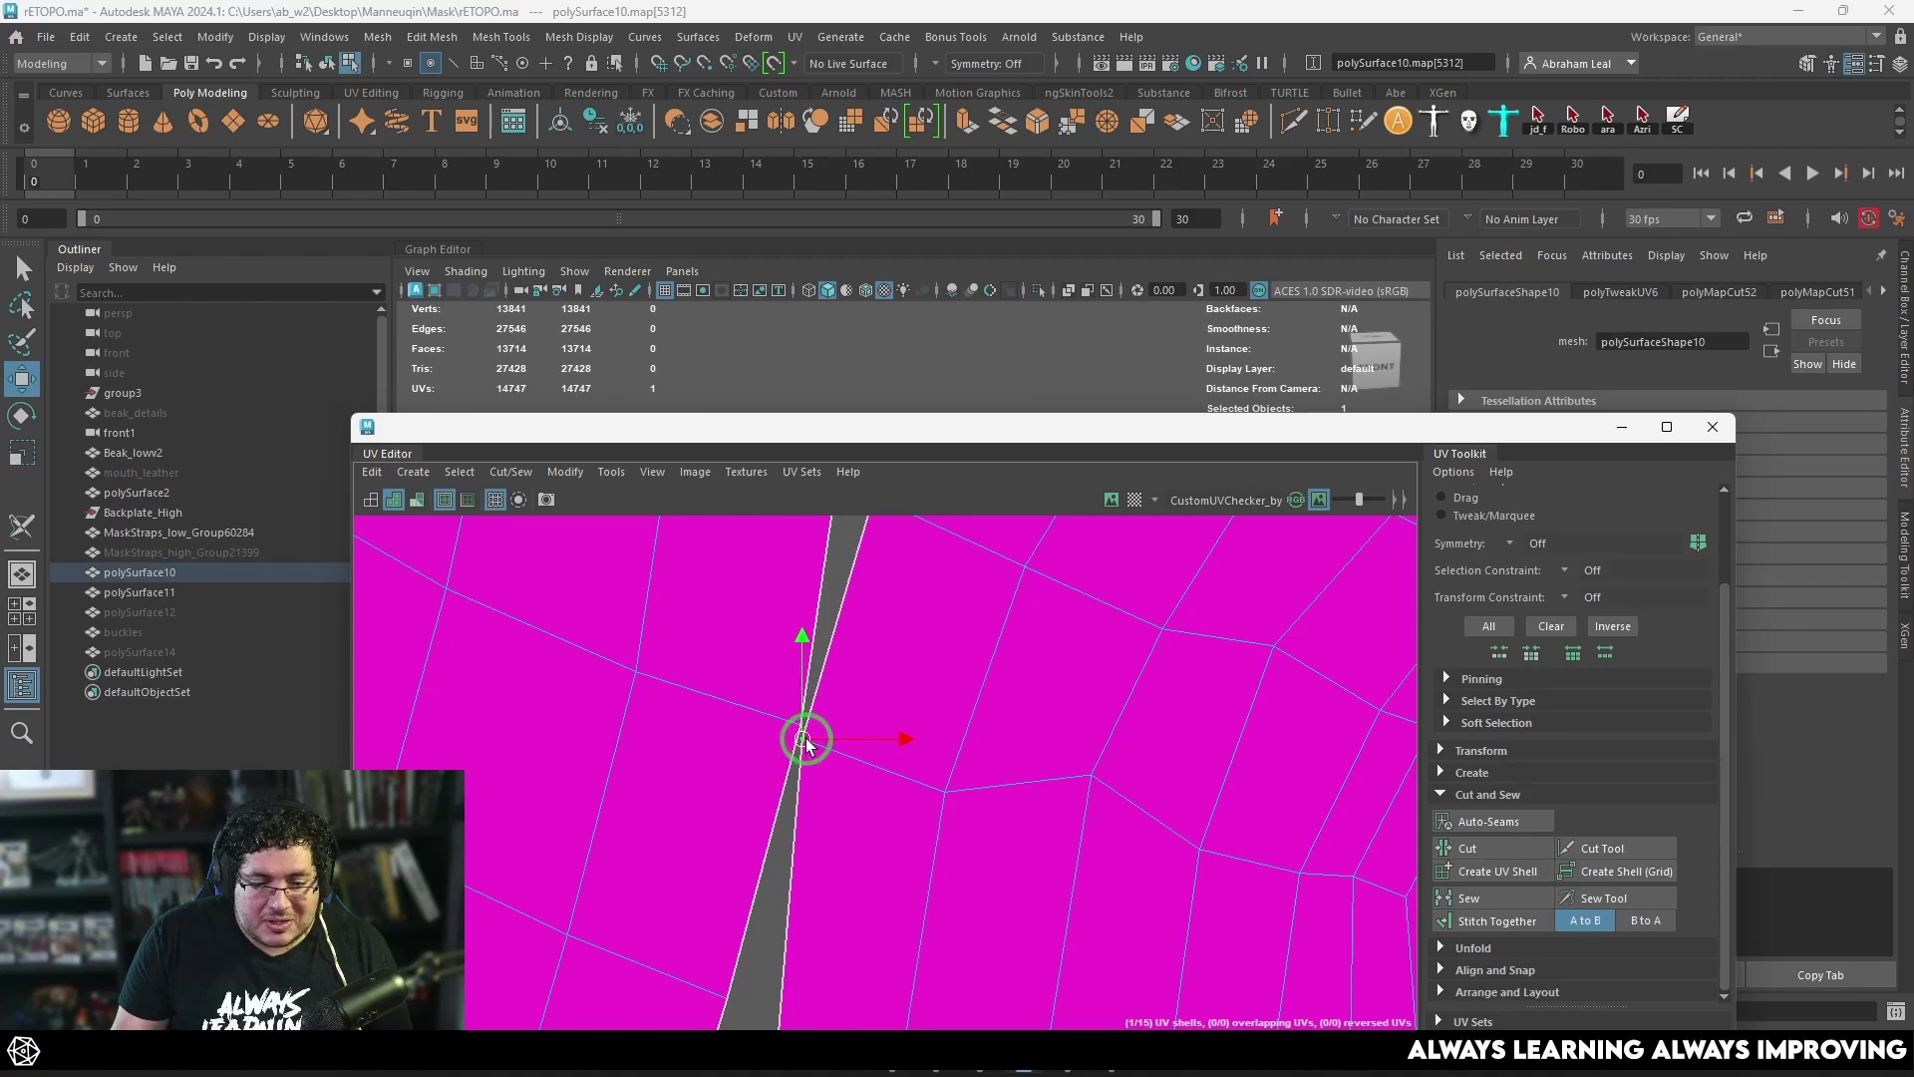
right_click(806, 743)
key("q")
Step: Return to UV shell selection and move the large beak shell back into the tile beneath the mask shell
scroll(909, 690, "down", 6)
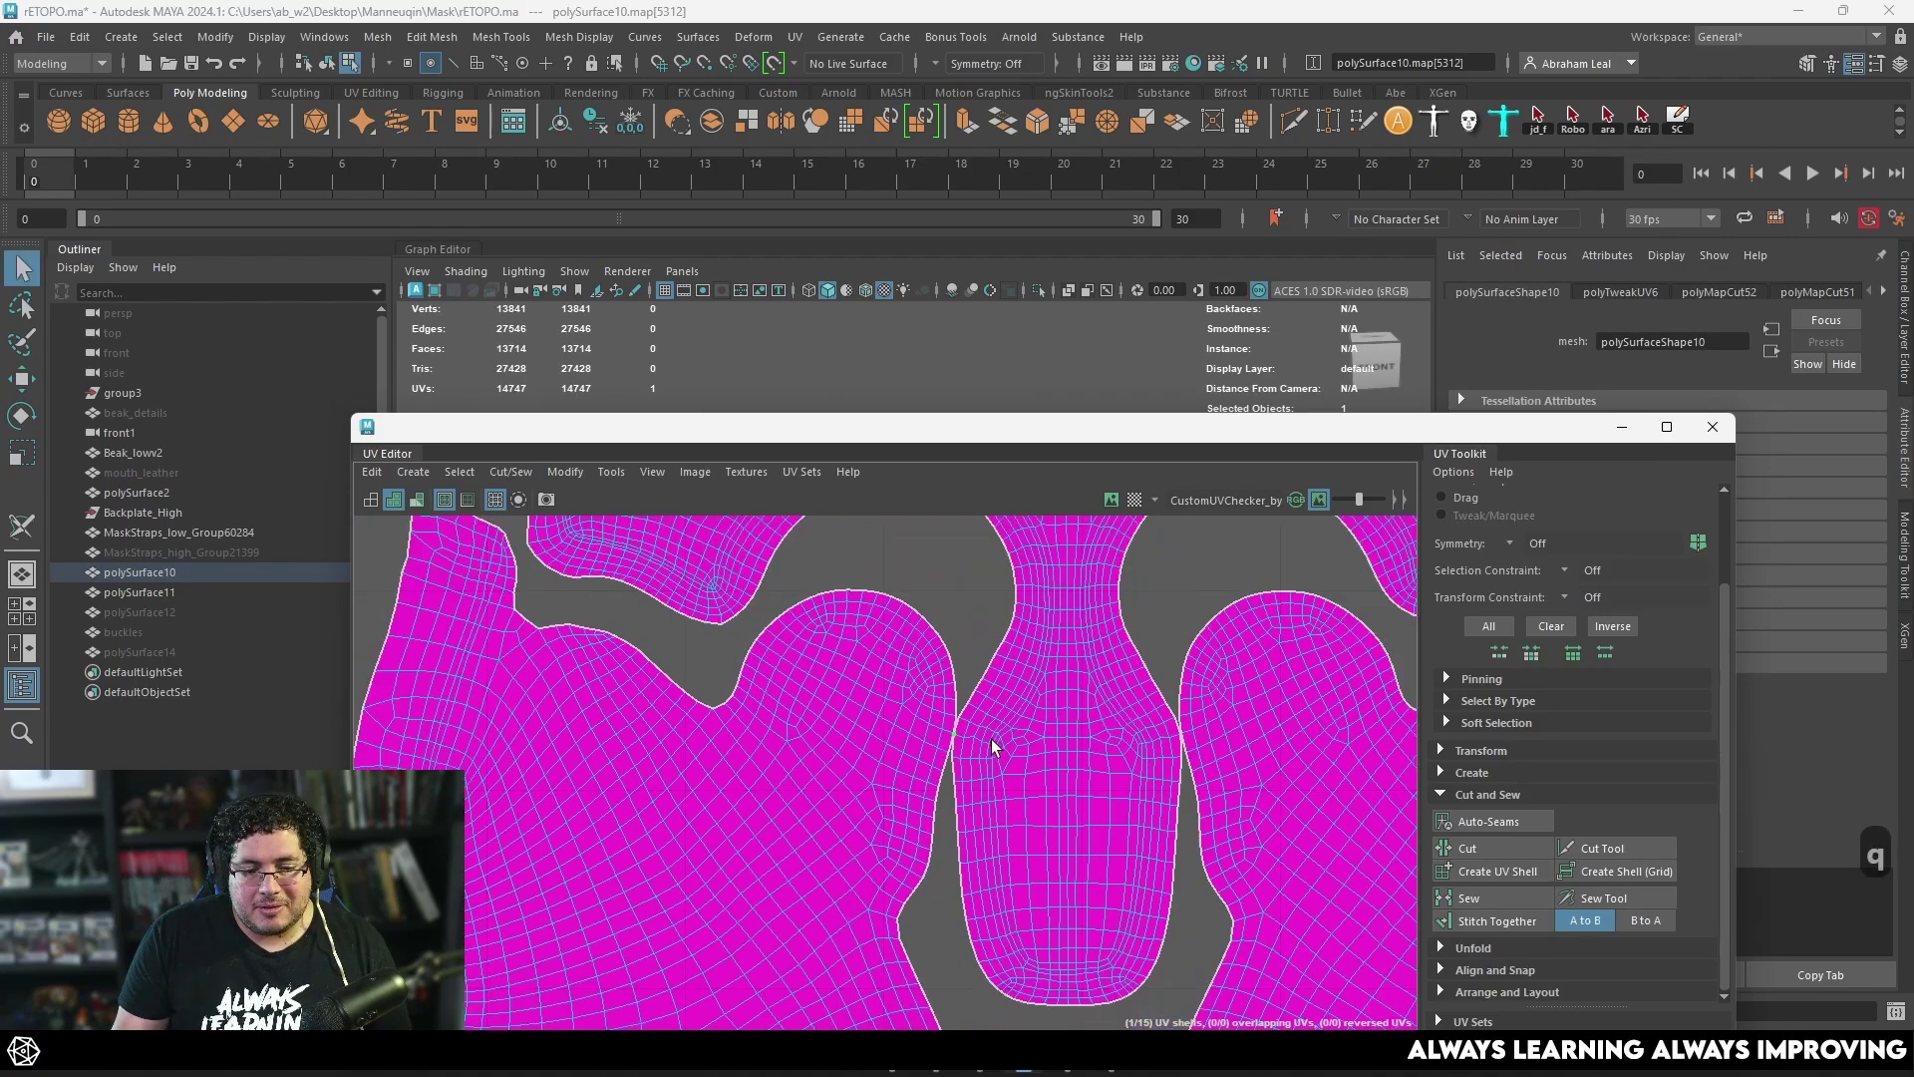
scroll(991, 739, "down", 2)
left_click_drag(991, 739, 1013, 807, "alt")
scroll(1027, 809, "down", 5)
scroll(1031, 813, "down", 4)
middle_click_drag(1006, 850, 874, 851, "alt")
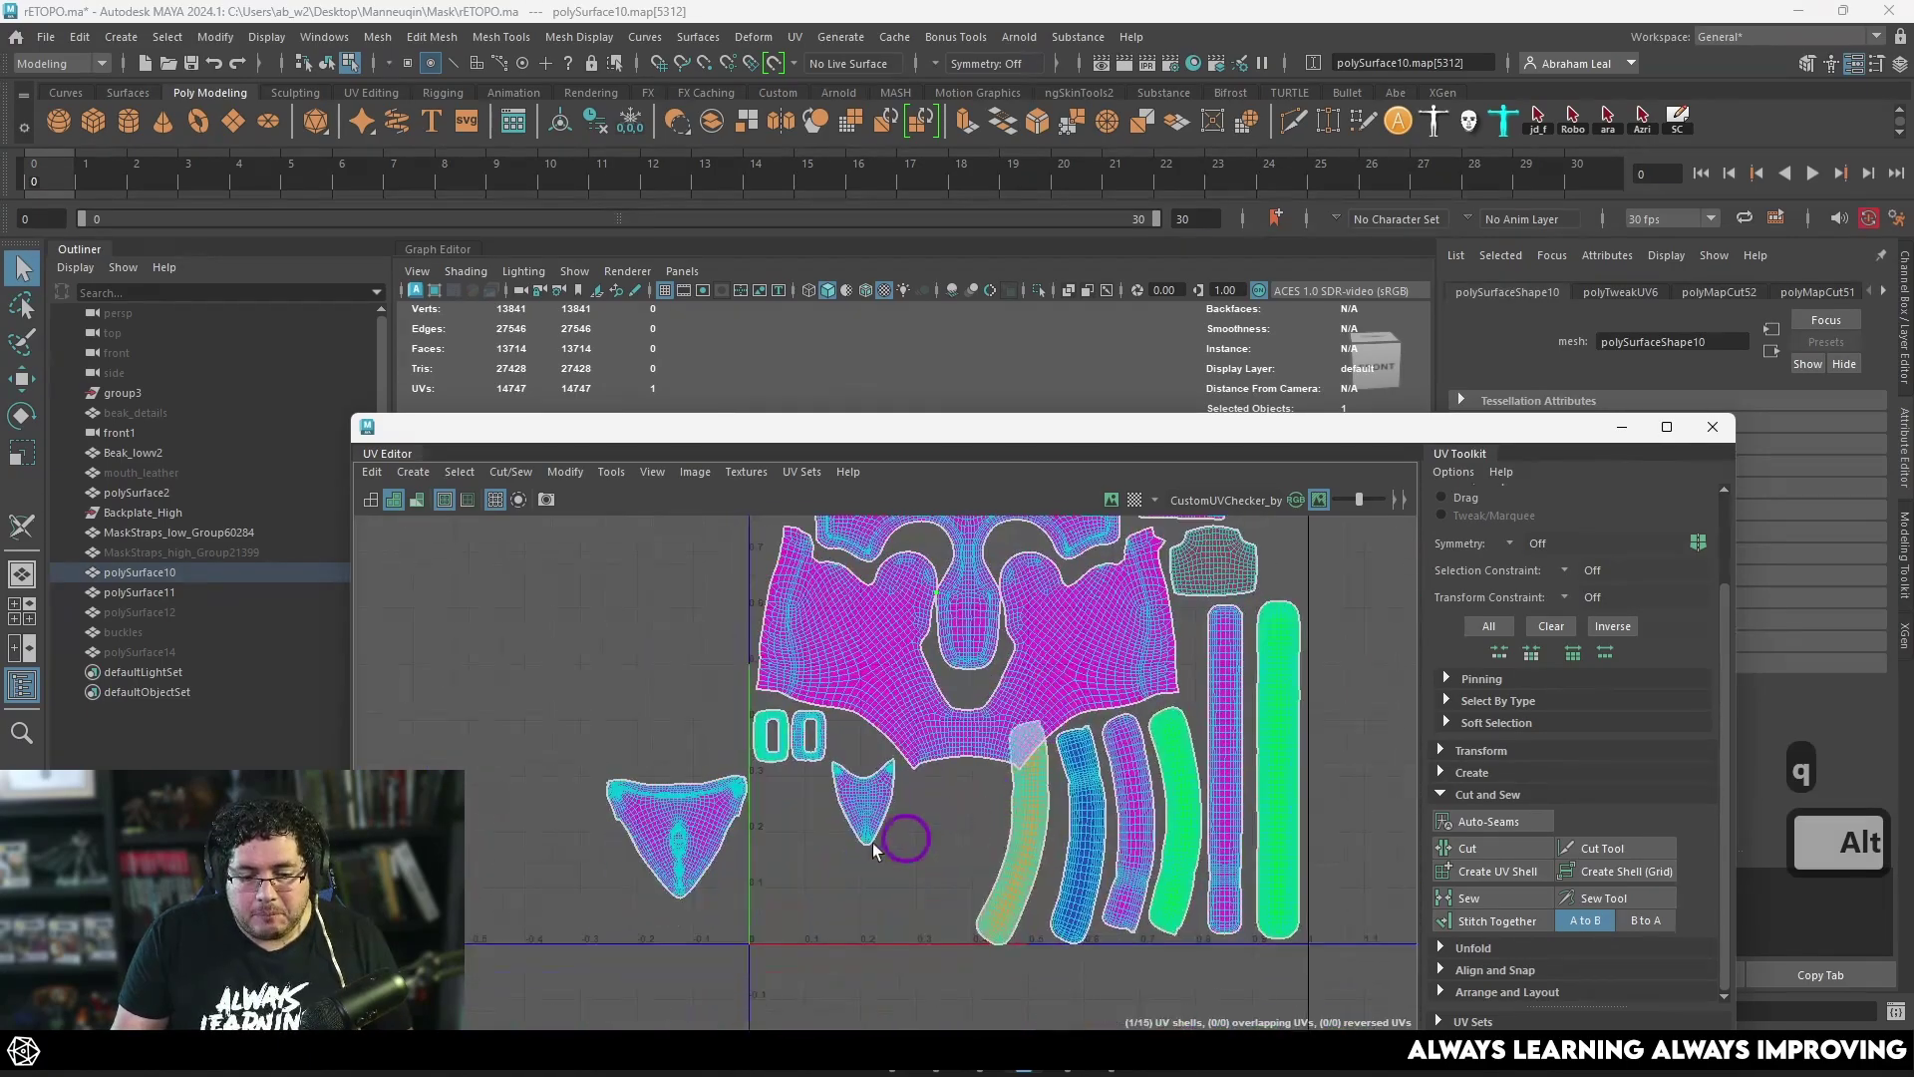
right_click_drag(695, 819, 572, 683)
left_click(690, 842)
key("w")
middle_click_drag(685, 826, 858, 882)
Step: Place the small beak shell under the ring-shaped shells and set the large beak shell beside it
scroll(901, 876, "up", 3)
left_click(829, 745)
middle_click_drag(829, 745, 745, 805)
left_click(918, 864)
middle_click_drag(918, 863, 904, 810)
Step: Rotate the innermost upright strap shell to a diagonal and place it beneath the large beak shell
left_click(1099, 798)
key("e")
left_click_drag(1191, 749, 1193, 835)
key("w")
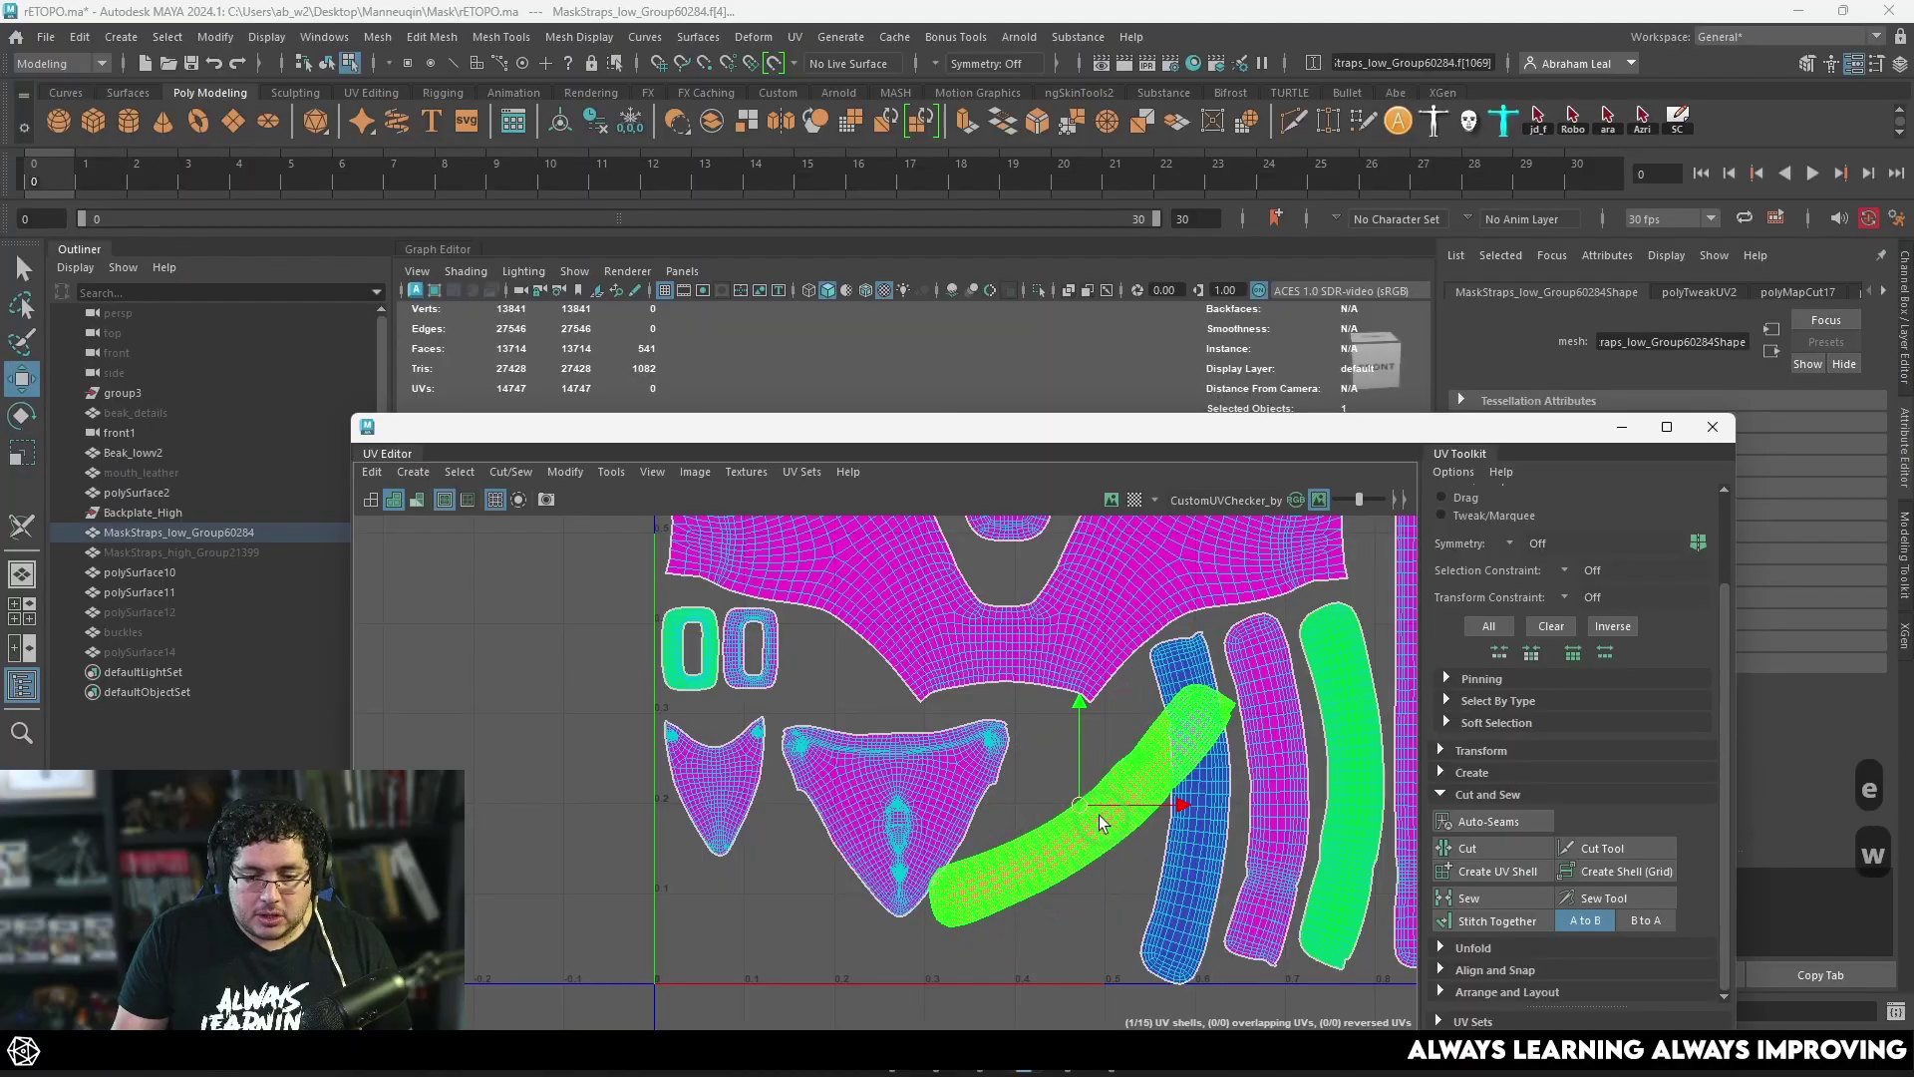
left_click_drag(1081, 804, 1003, 869)
Step: Raise the large beak shell slightly toward the mask shell
left_click(898, 850)
key("w")
left_click_drag(895, 817, 901, 801)
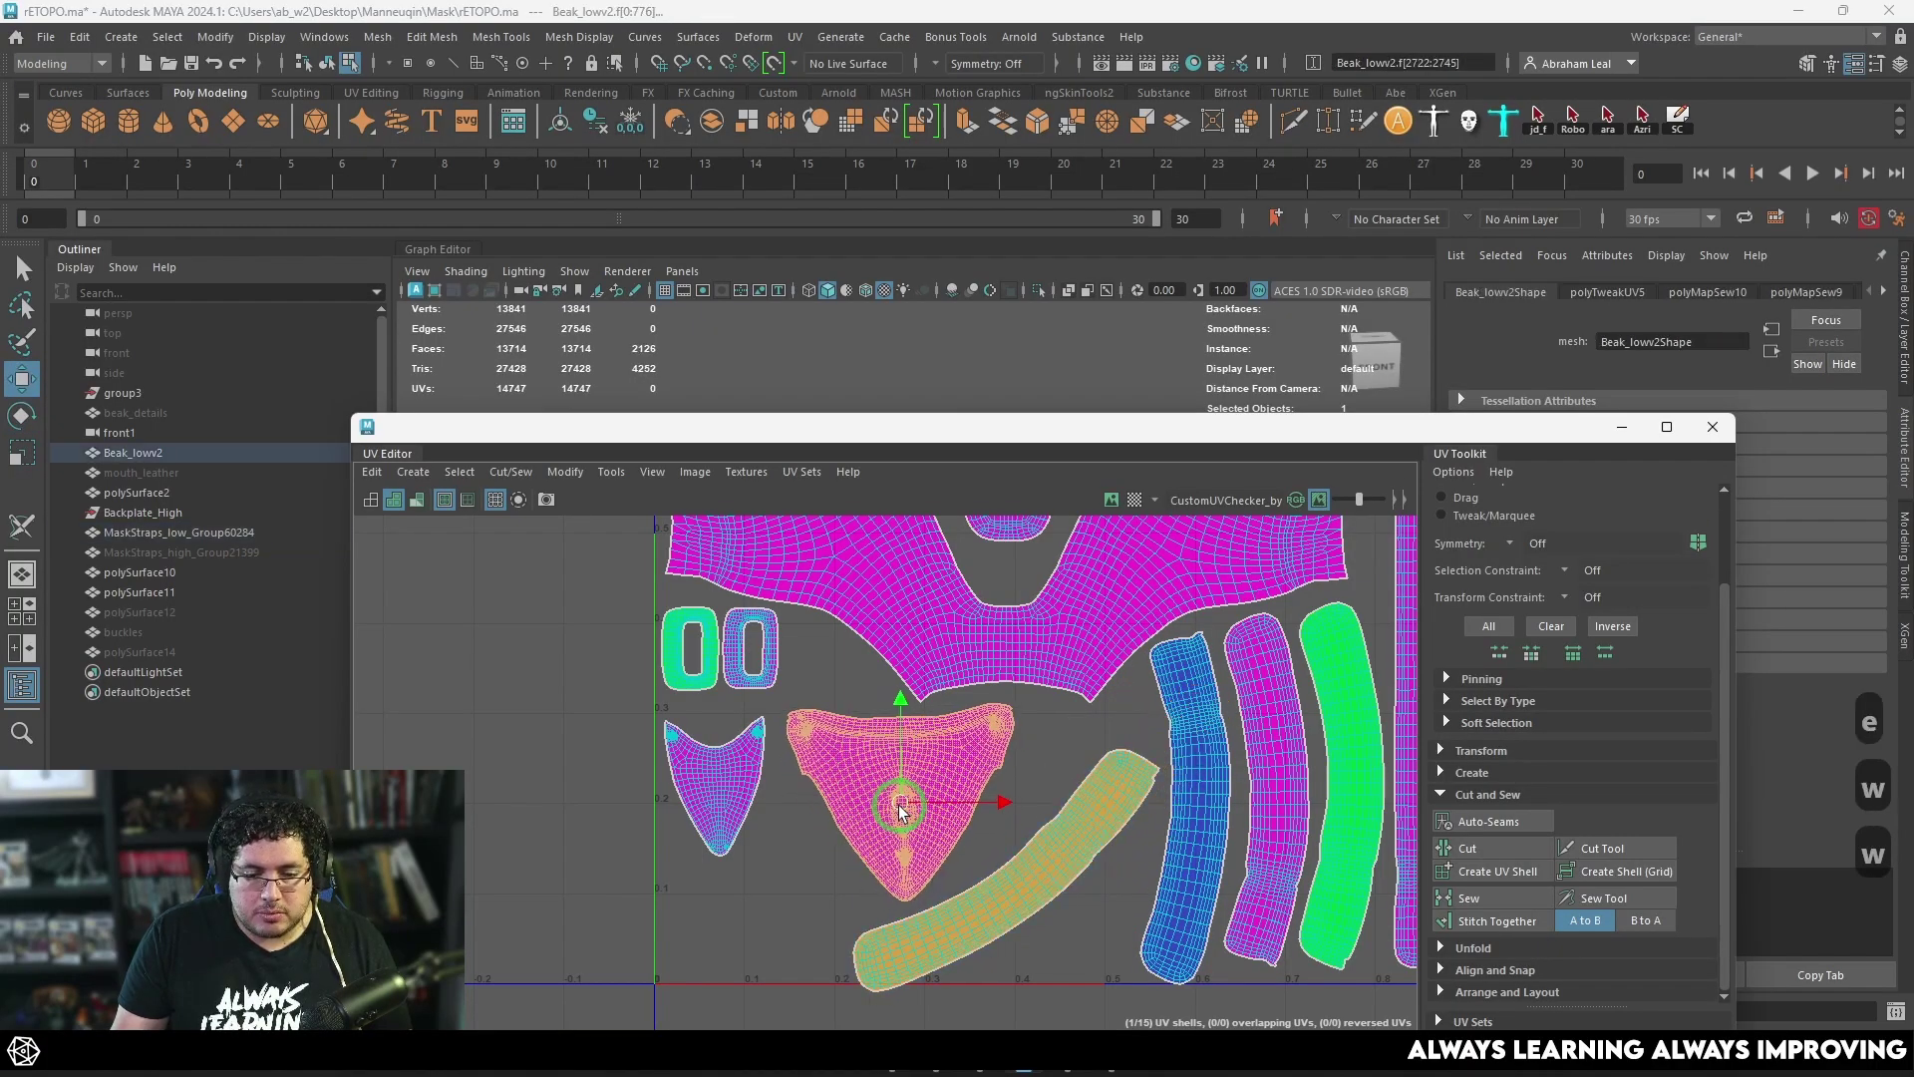
Step: Rotate the diagonal strap shell a little flatter and tuck it between the large beak shell and the tile's lower edge
left_click(993, 885)
key("e")
left_click_drag(1062, 822, 1069, 805)
key("w")
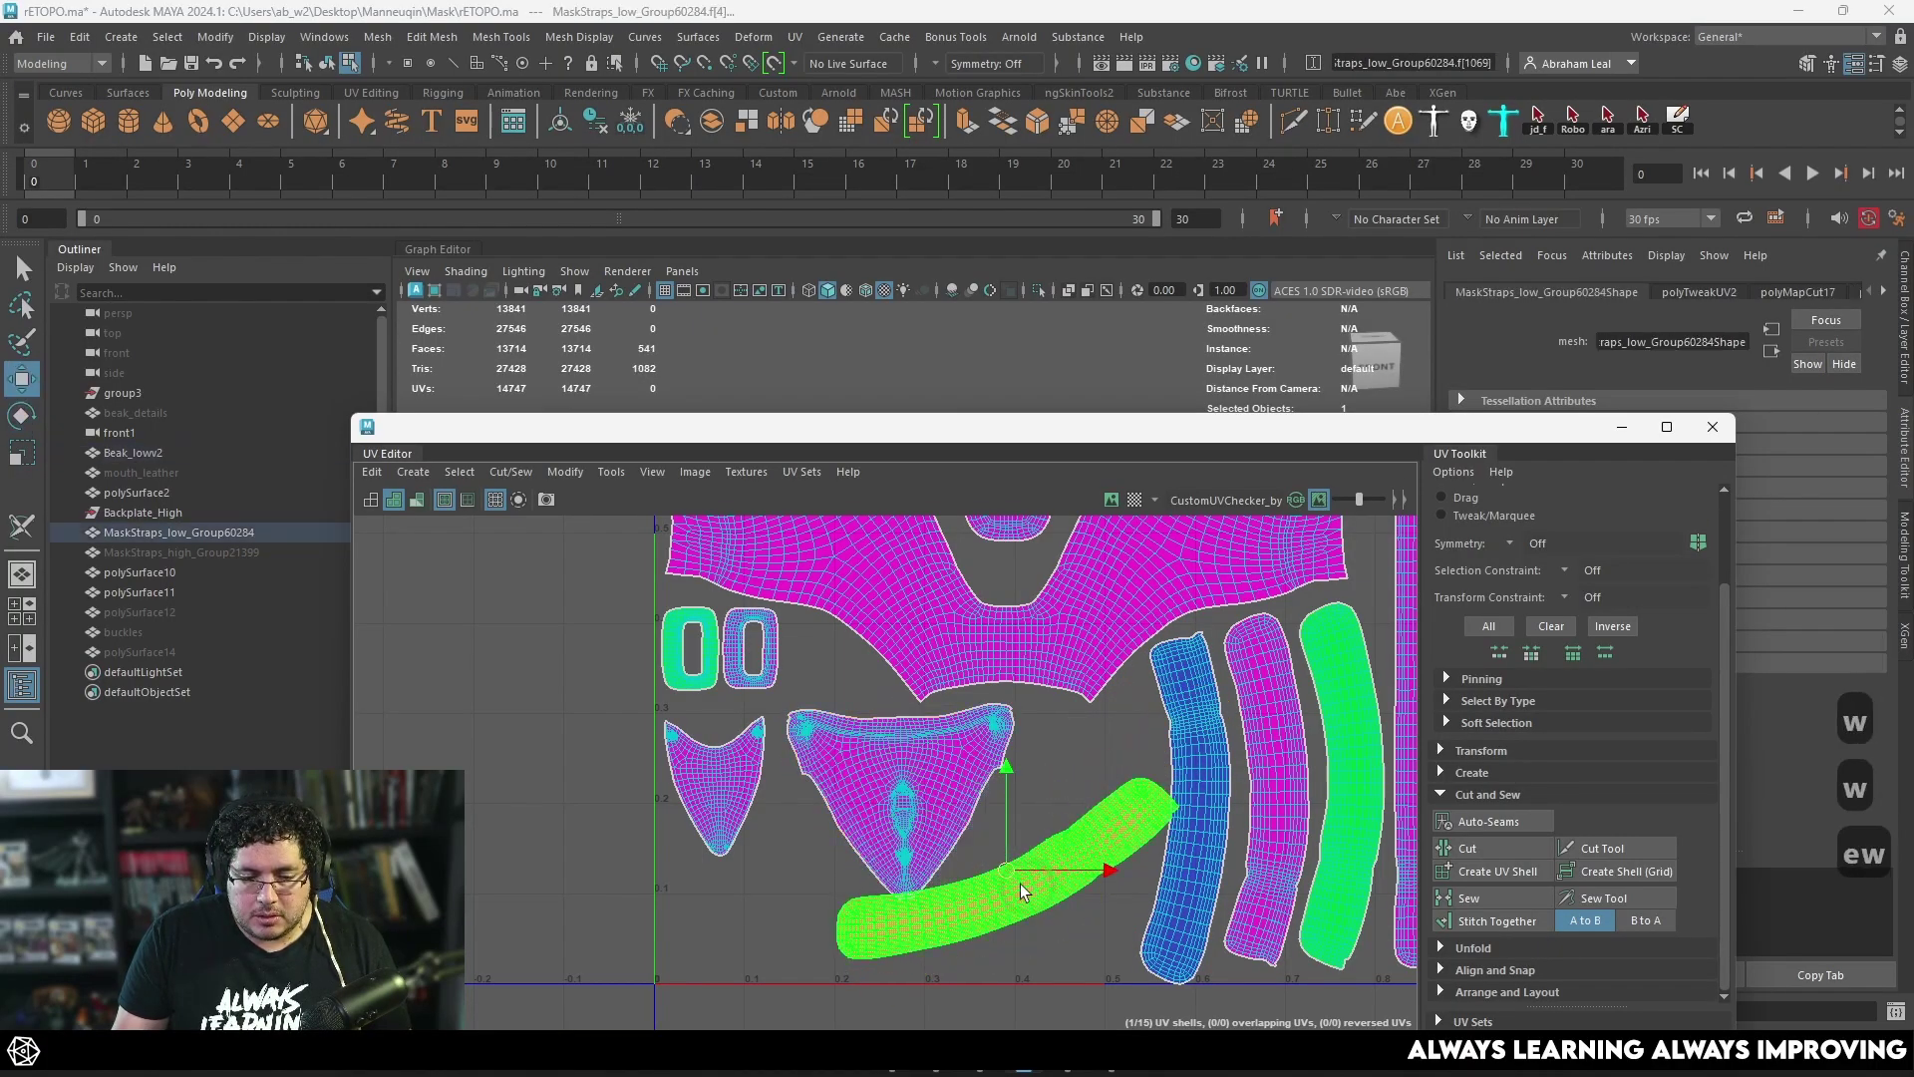
left_click_drag(1020, 883, 991, 901)
left_click(1049, 781)
Step: Display the checker image behind the complete UV layout and minimize the UV Editor
right_click_drag(1146, 812, 1171, 558, "alt")
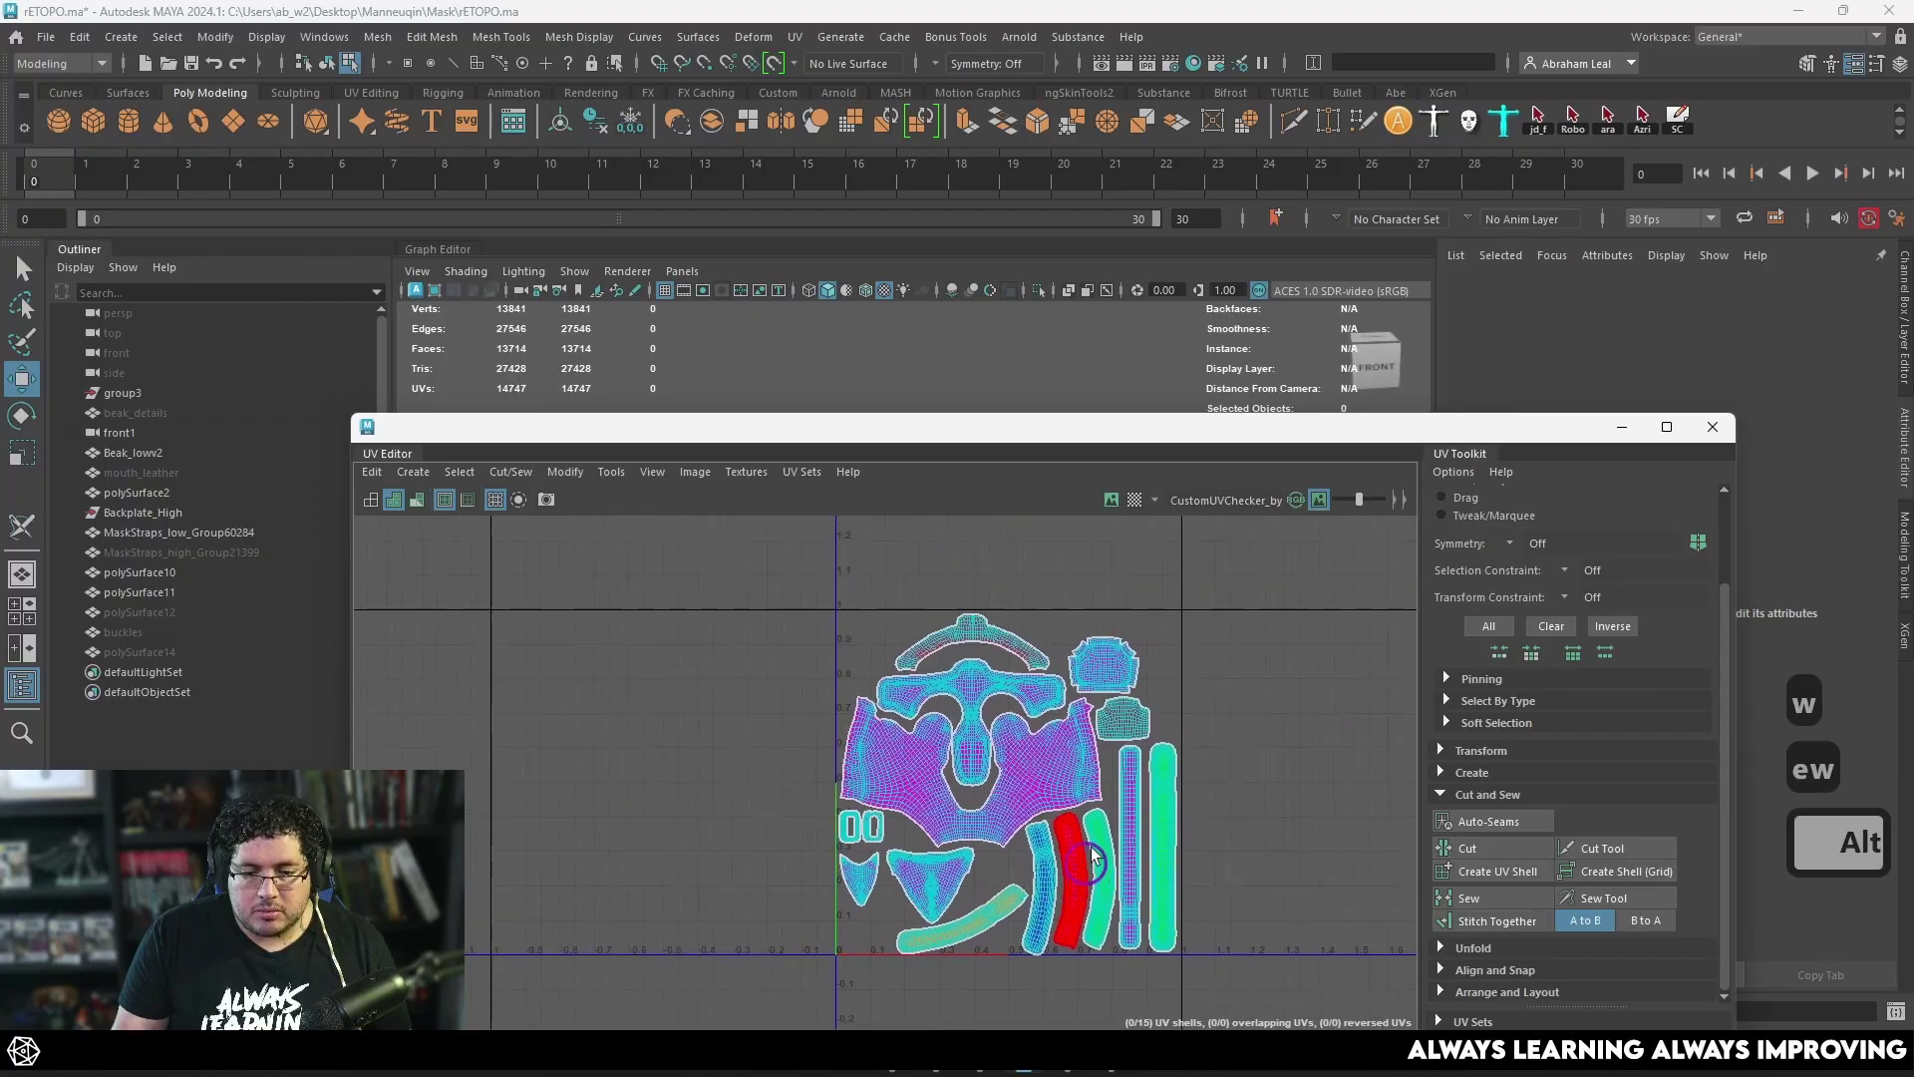
left_click(1112, 499)
left_click(1622, 427)
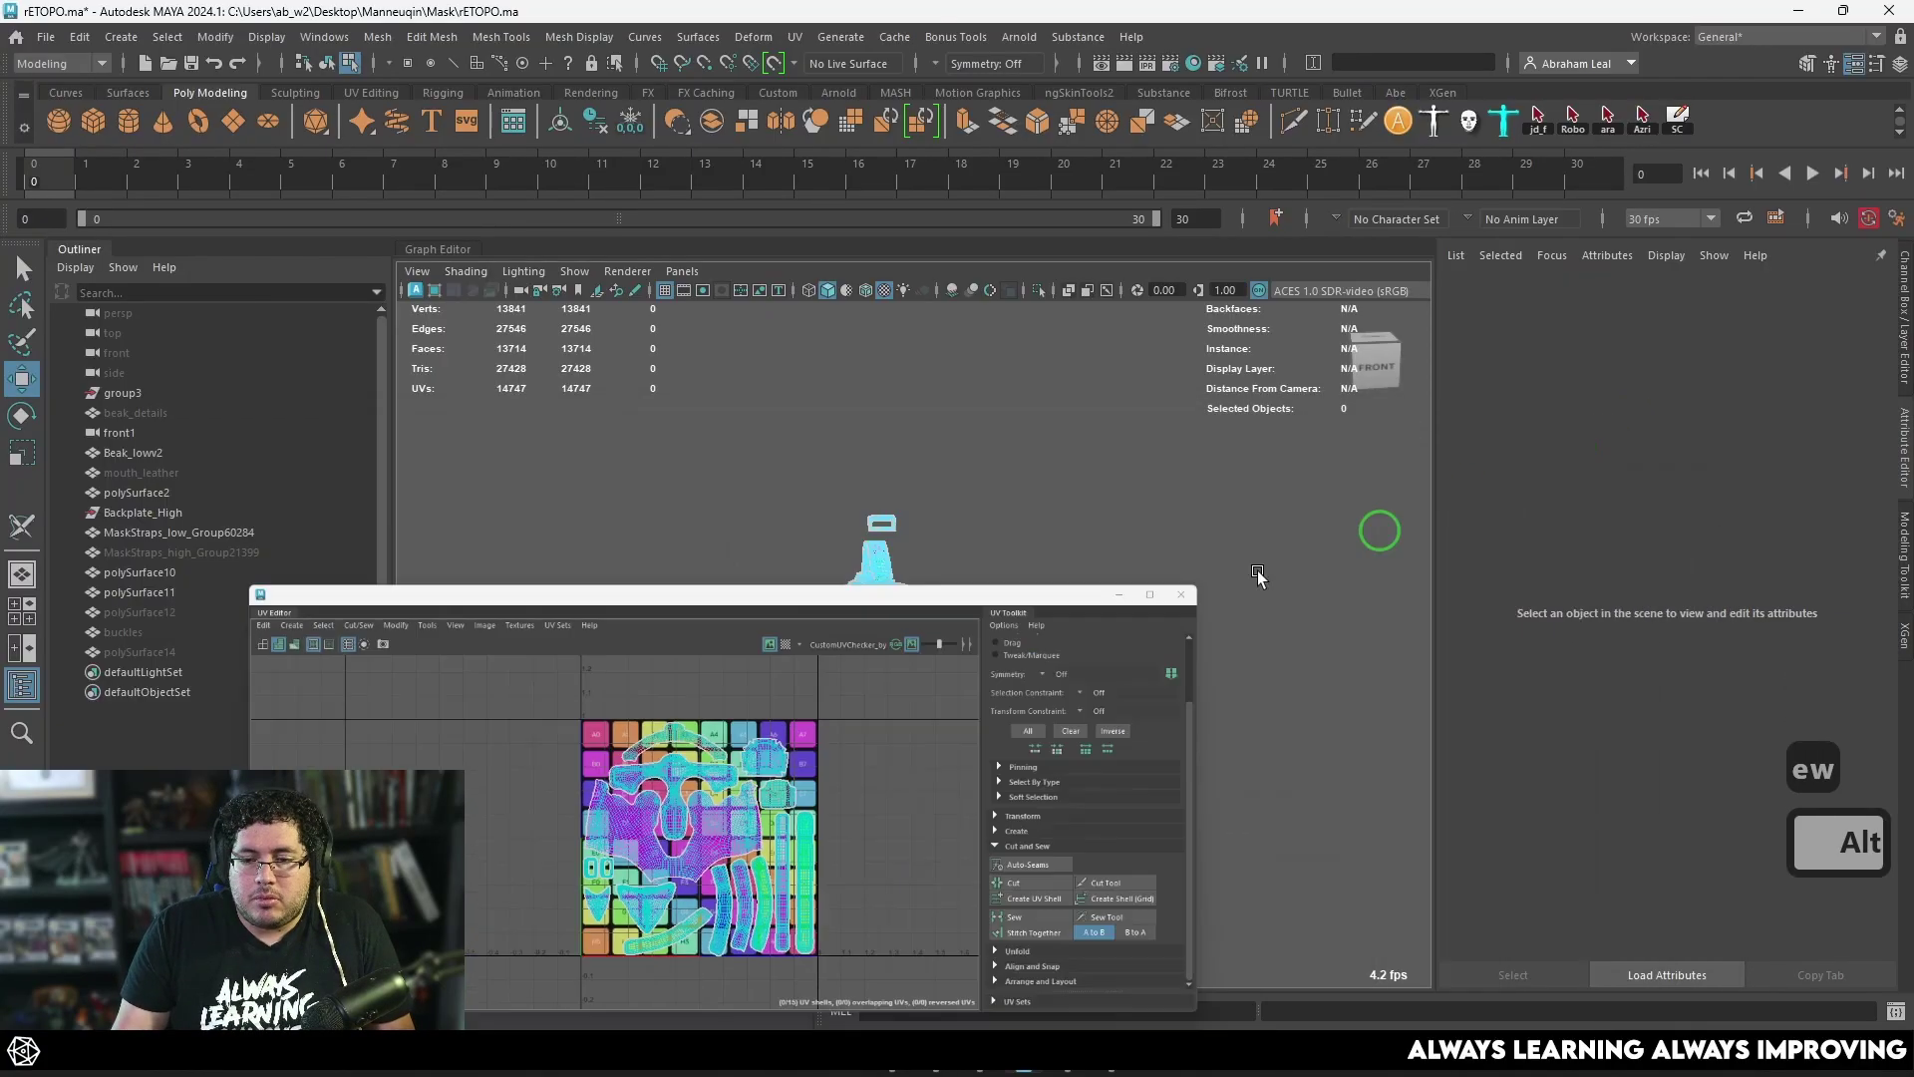
Step: Switch to object mode and inspect the checker pattern on the mask from the front and side
right_click_drag(994, 643, 1082, 638, "alt")
right_click_drag(829, 569, 1008, 539)
left_click(1067, 403)
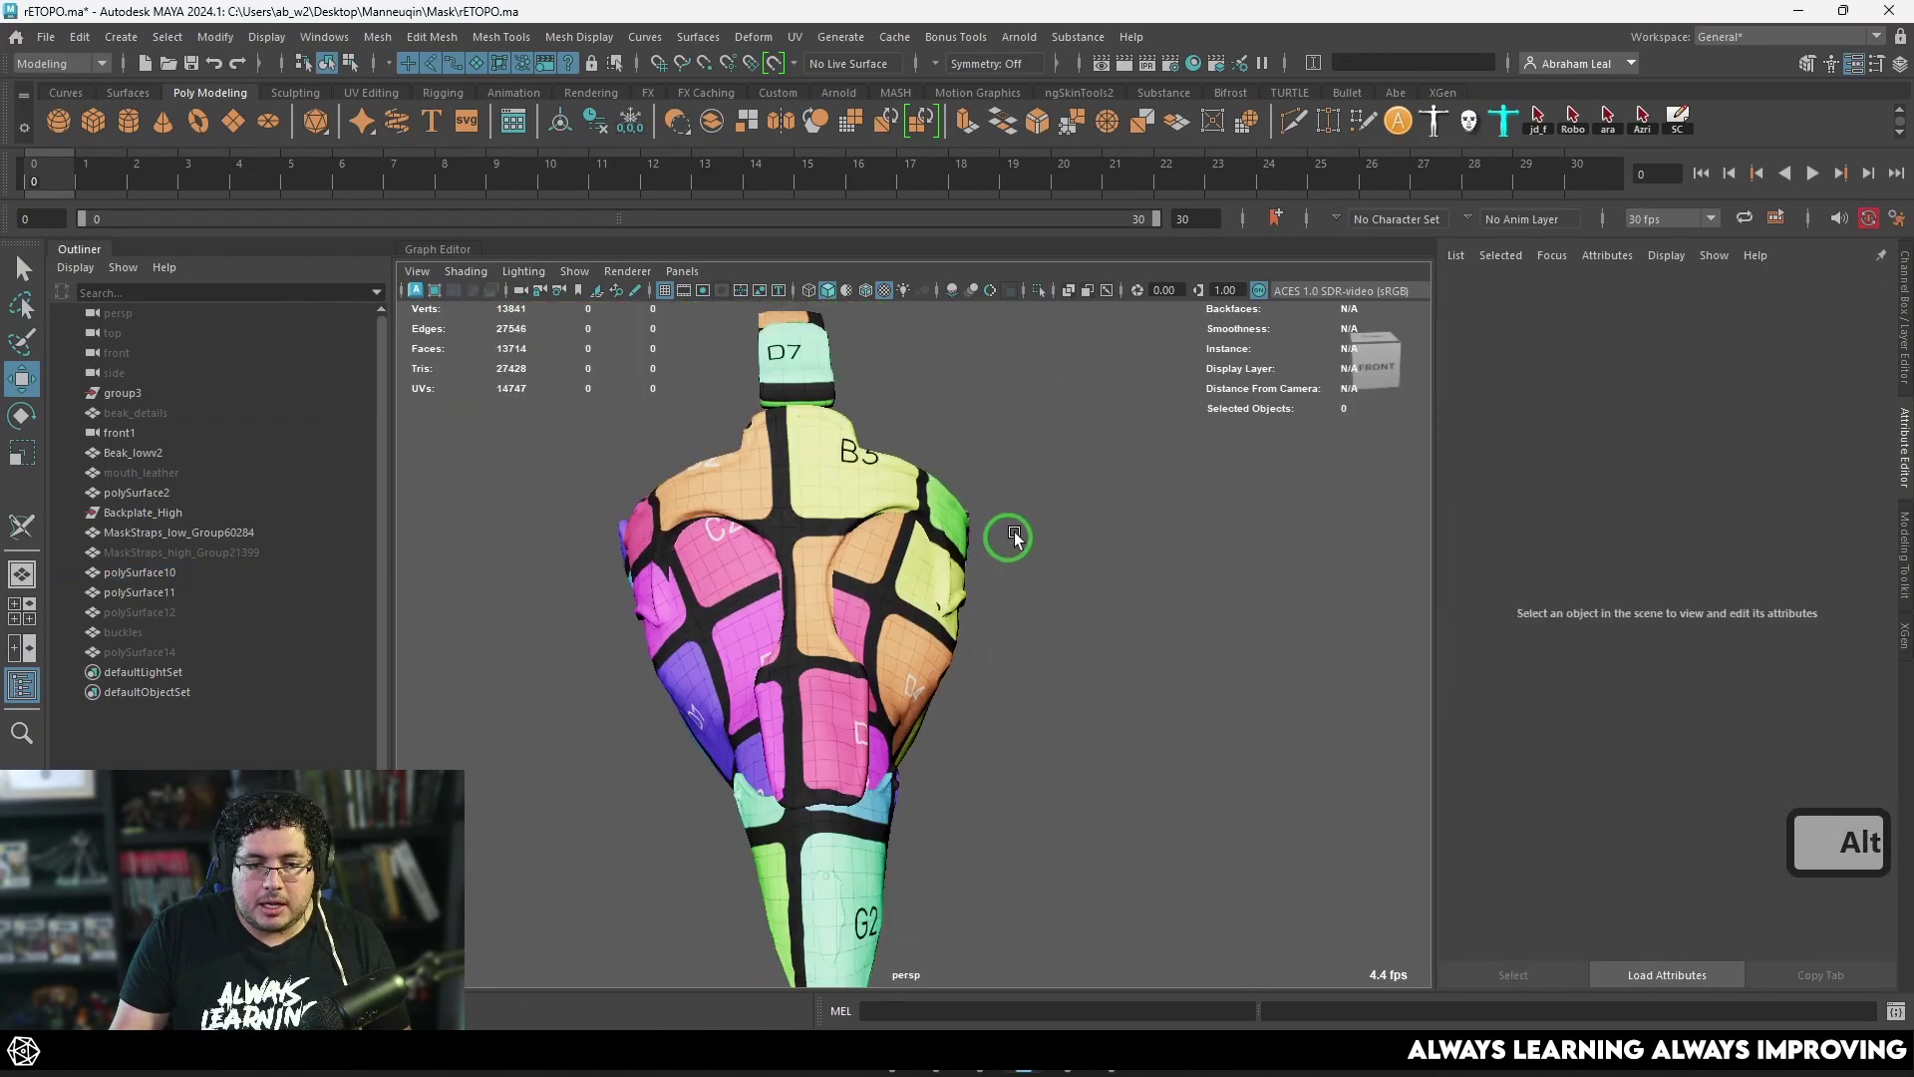
left_click_drag(1005, 539, 1093, 626, "alt")
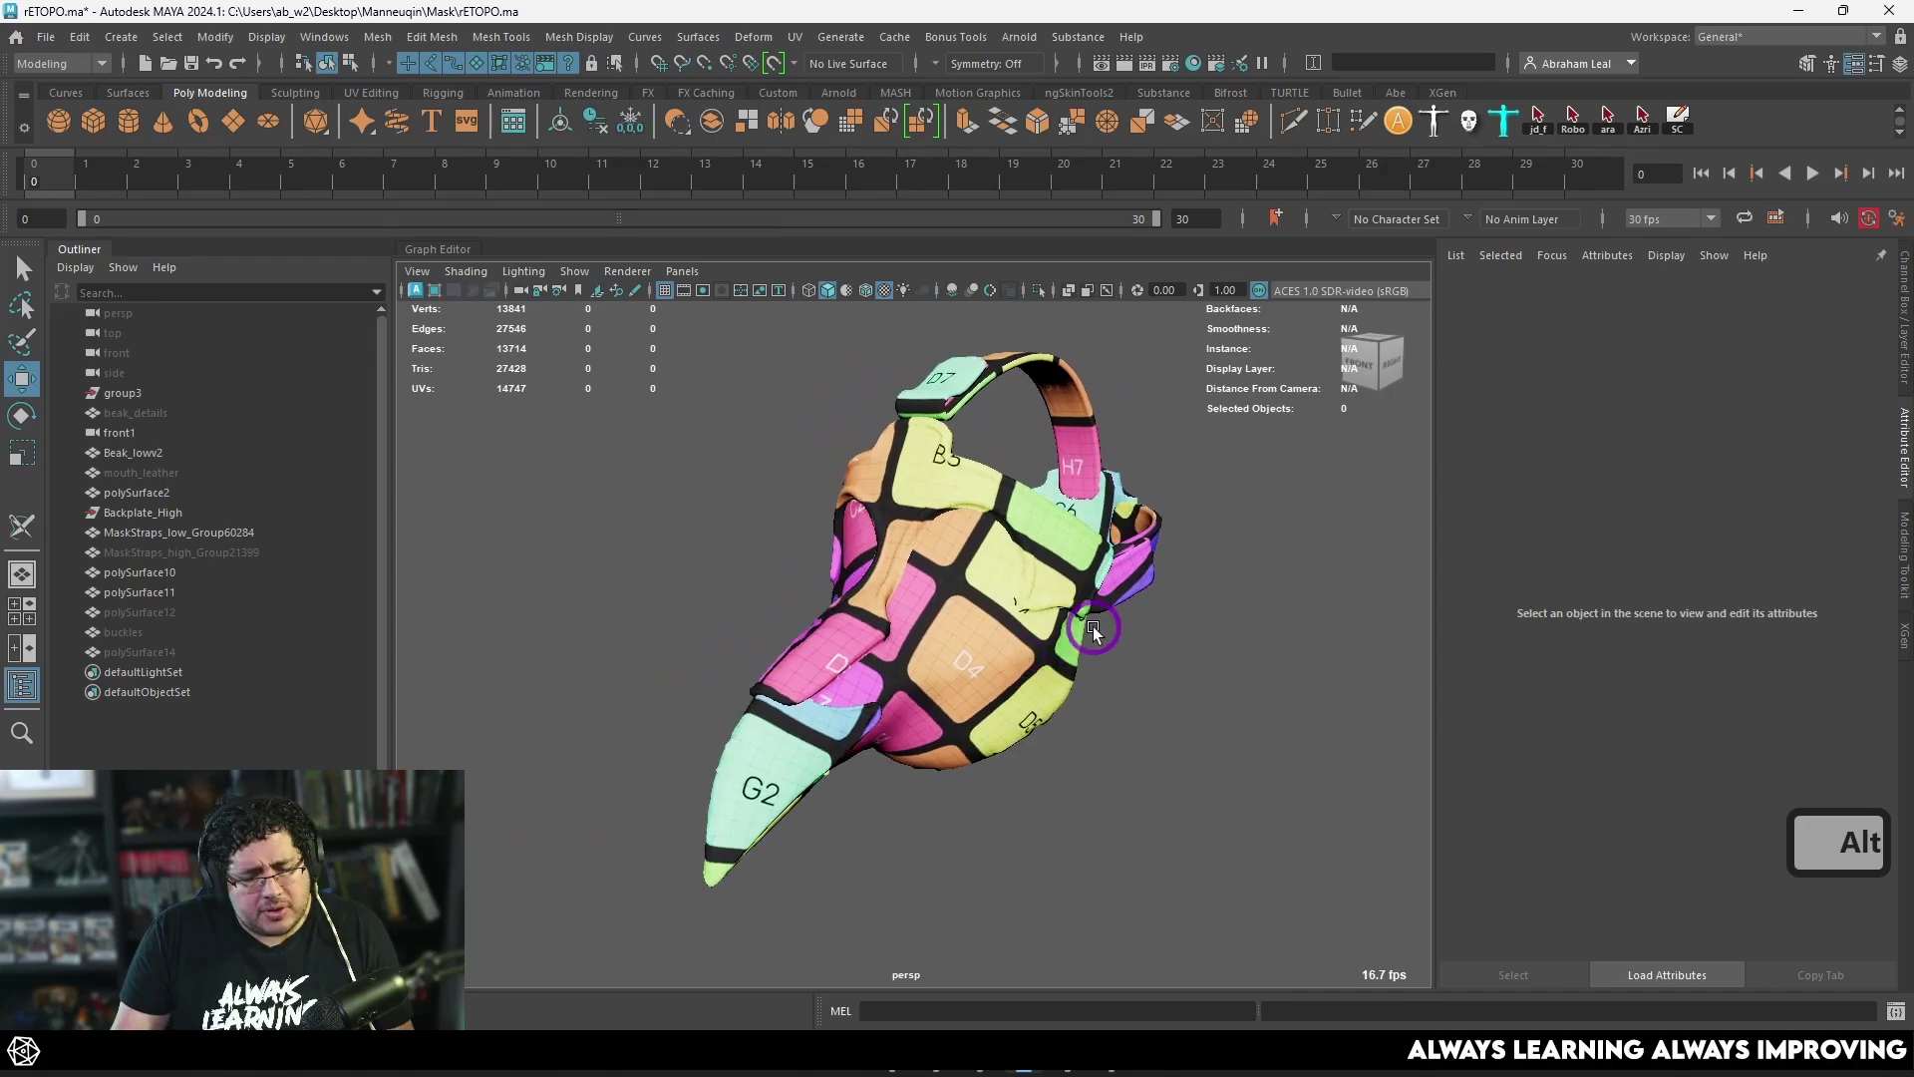
Step: Open the 2D placement settings of the checker file texture applied to the main mask mesh
left_click(1139, 612)
left_click(1852, 519)
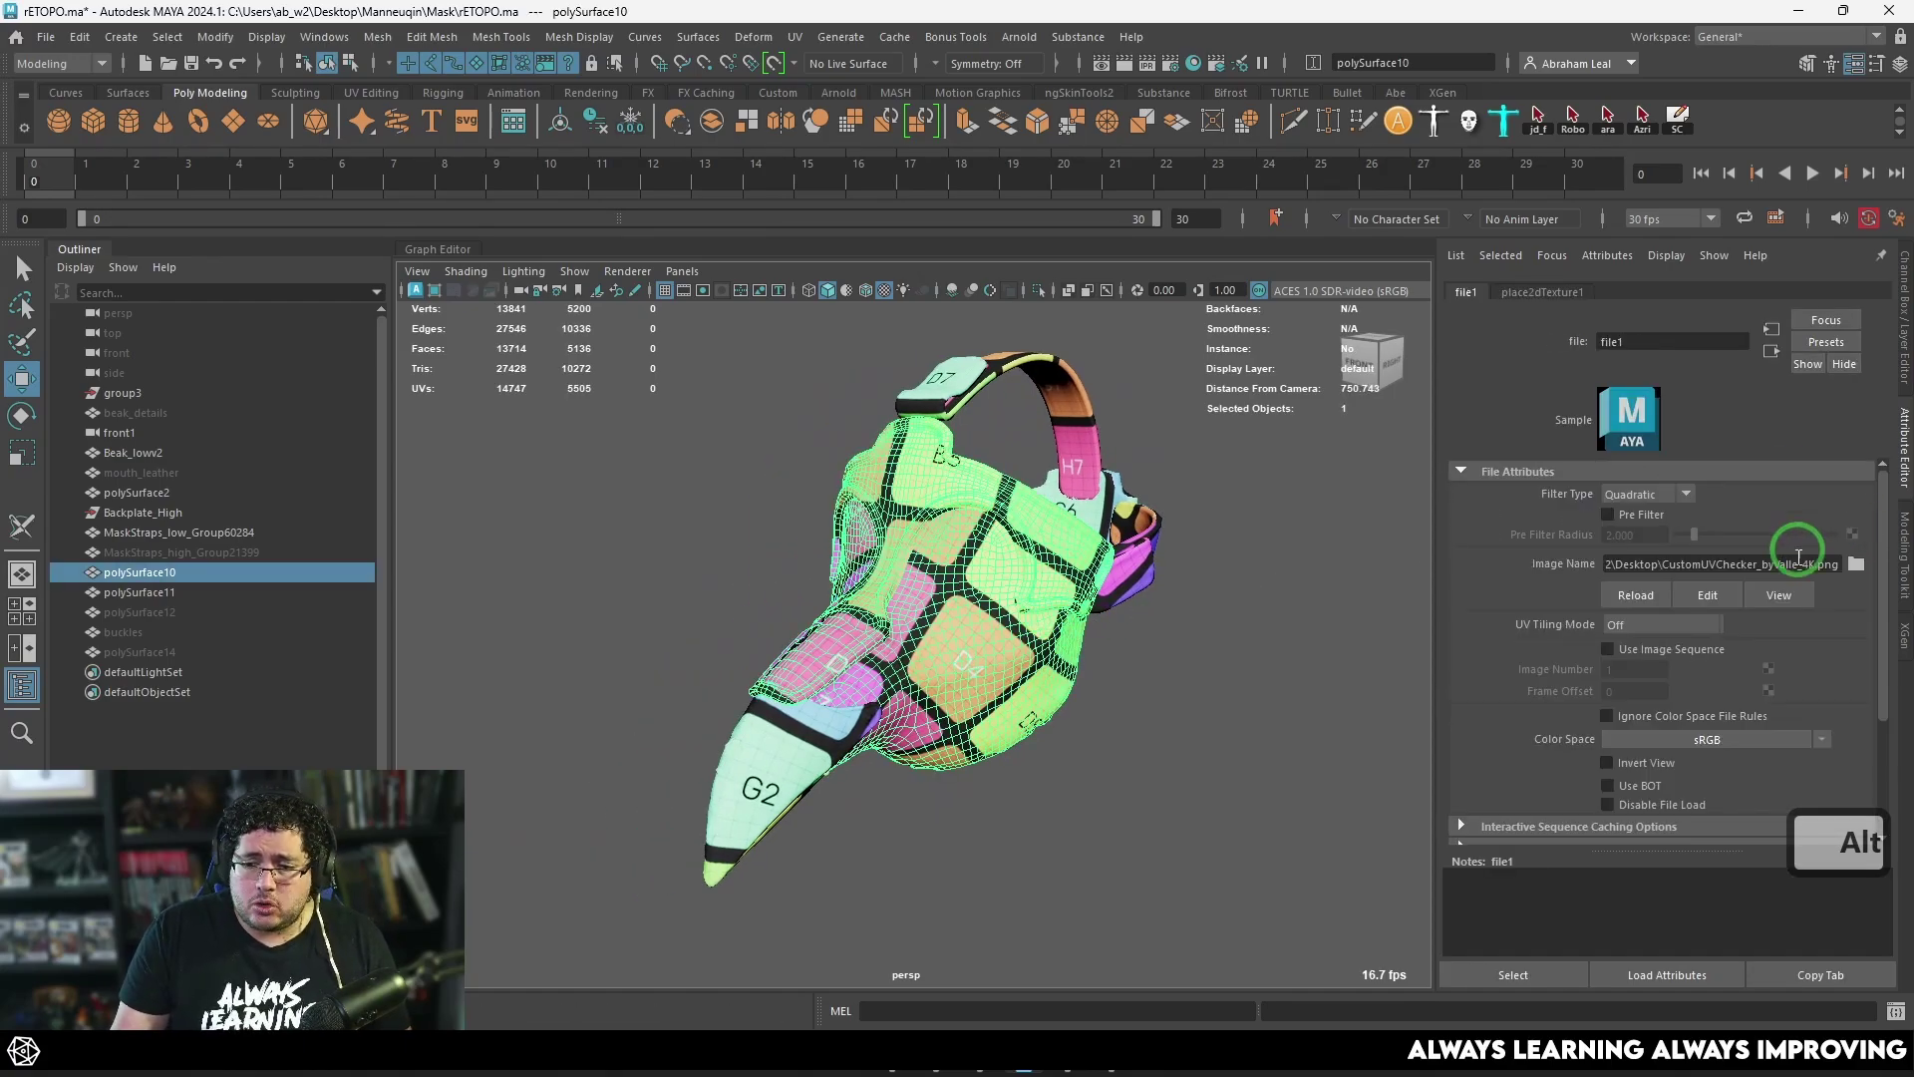
scroll(1735, 706, "down", 3)
scroll(1715, 704, "up", 3)
scroll(1693, 700, "down", 3)
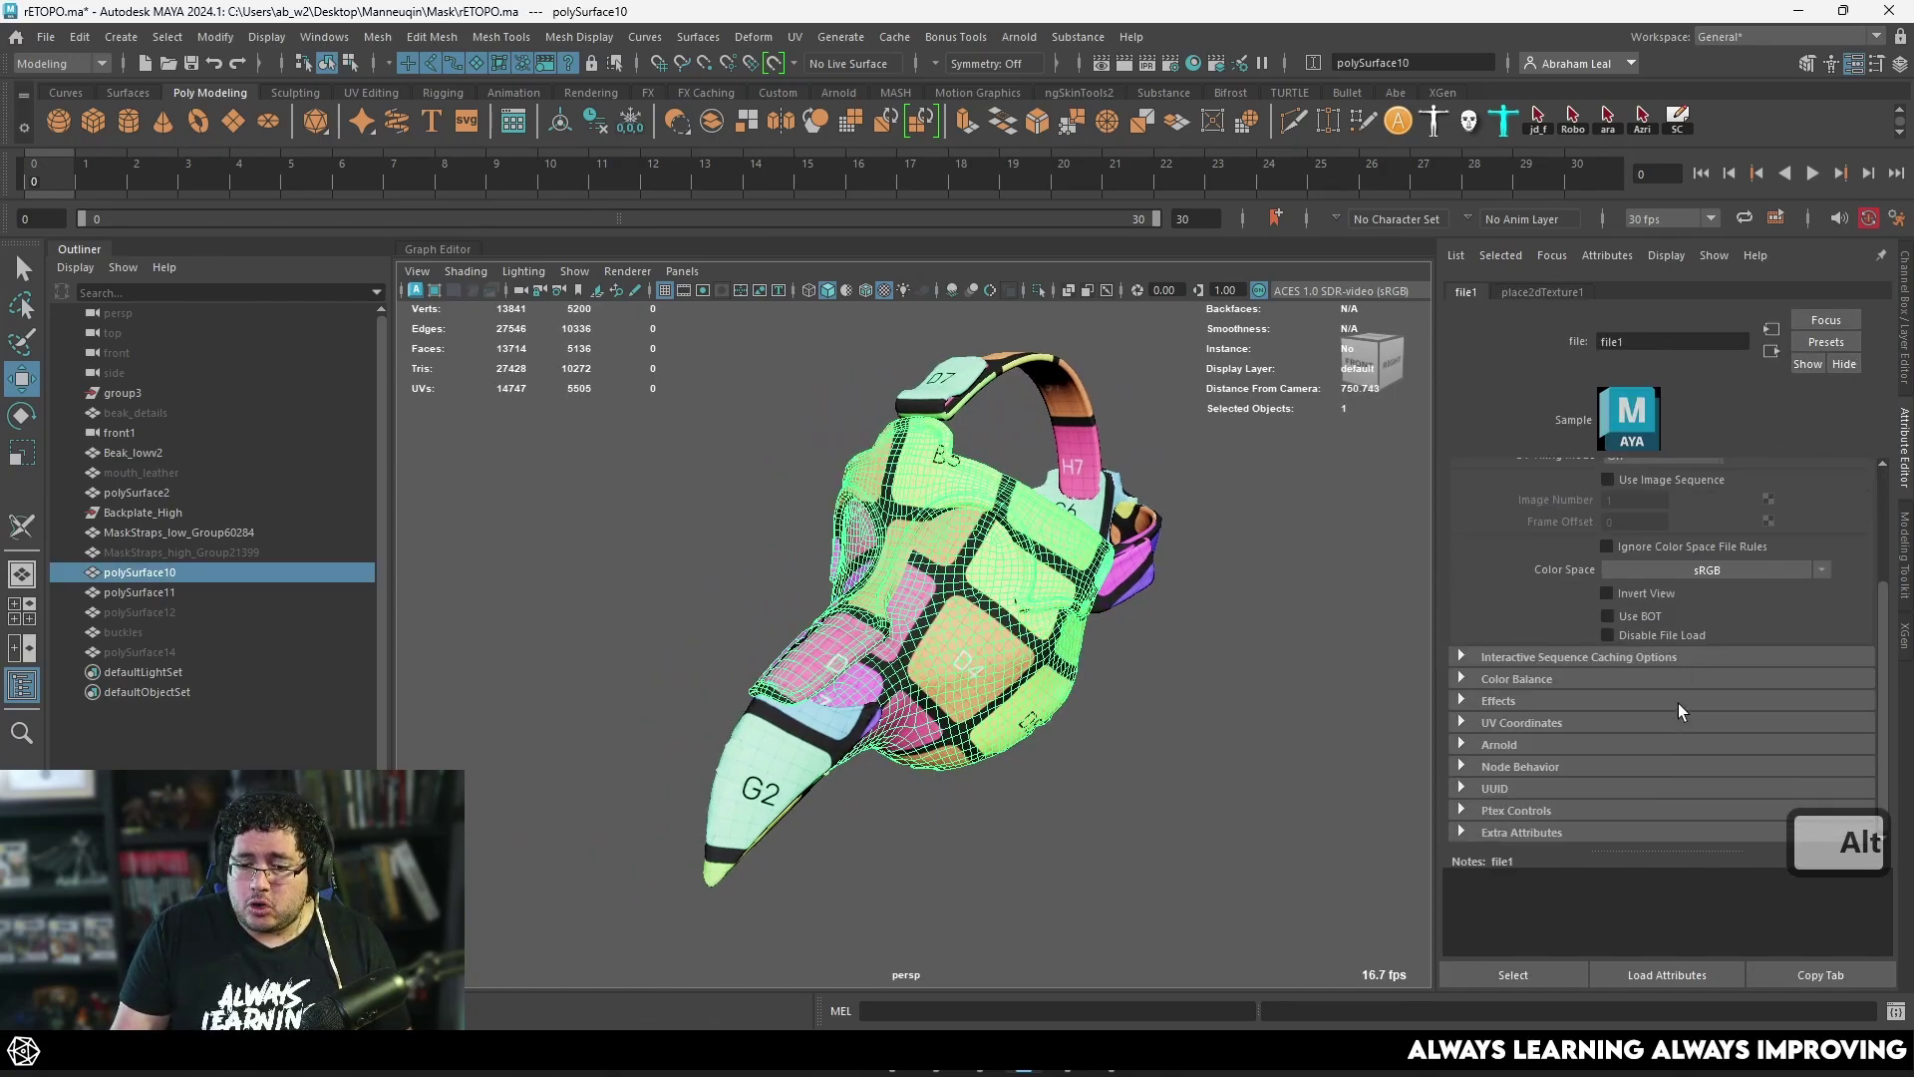
scroll(1486, 789, "up", 3)
scroll(1510, 784, "down", 3)
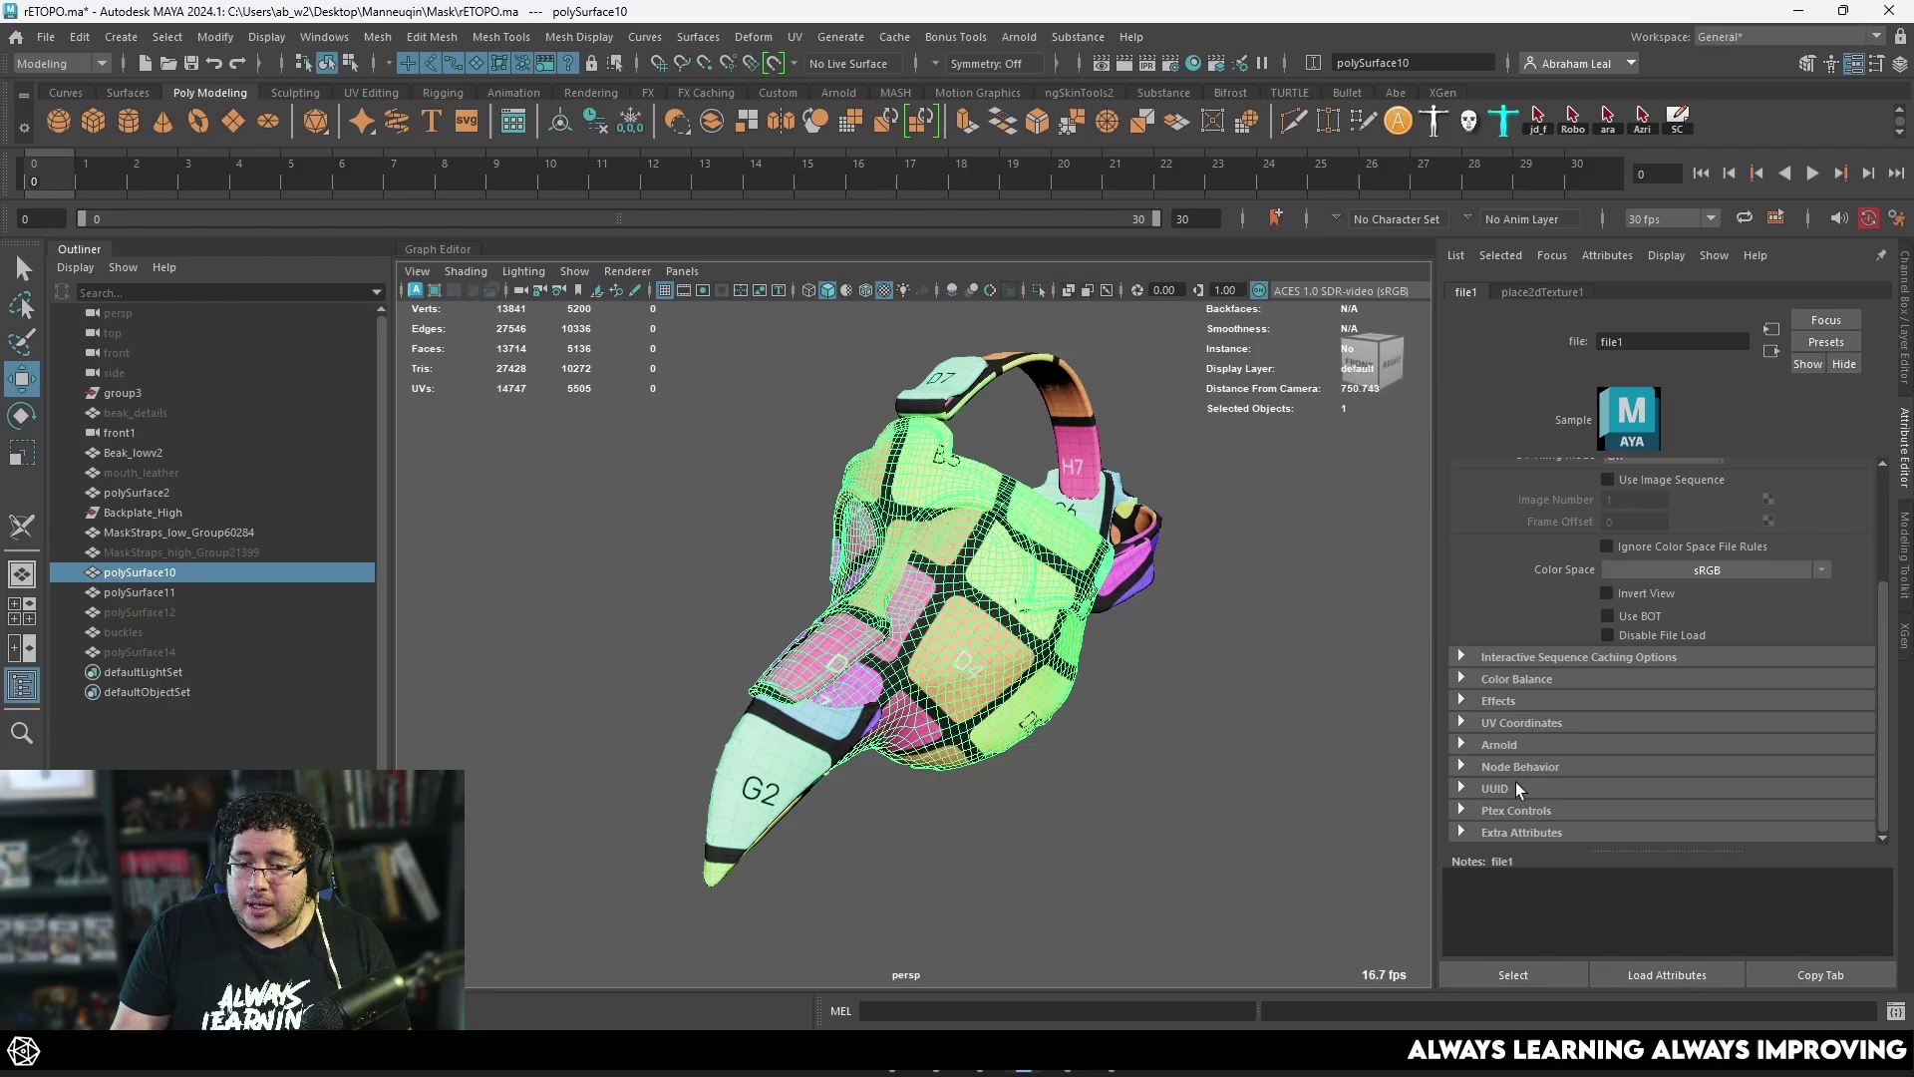
left_click(1462, 723)
left_click(1776, 745)
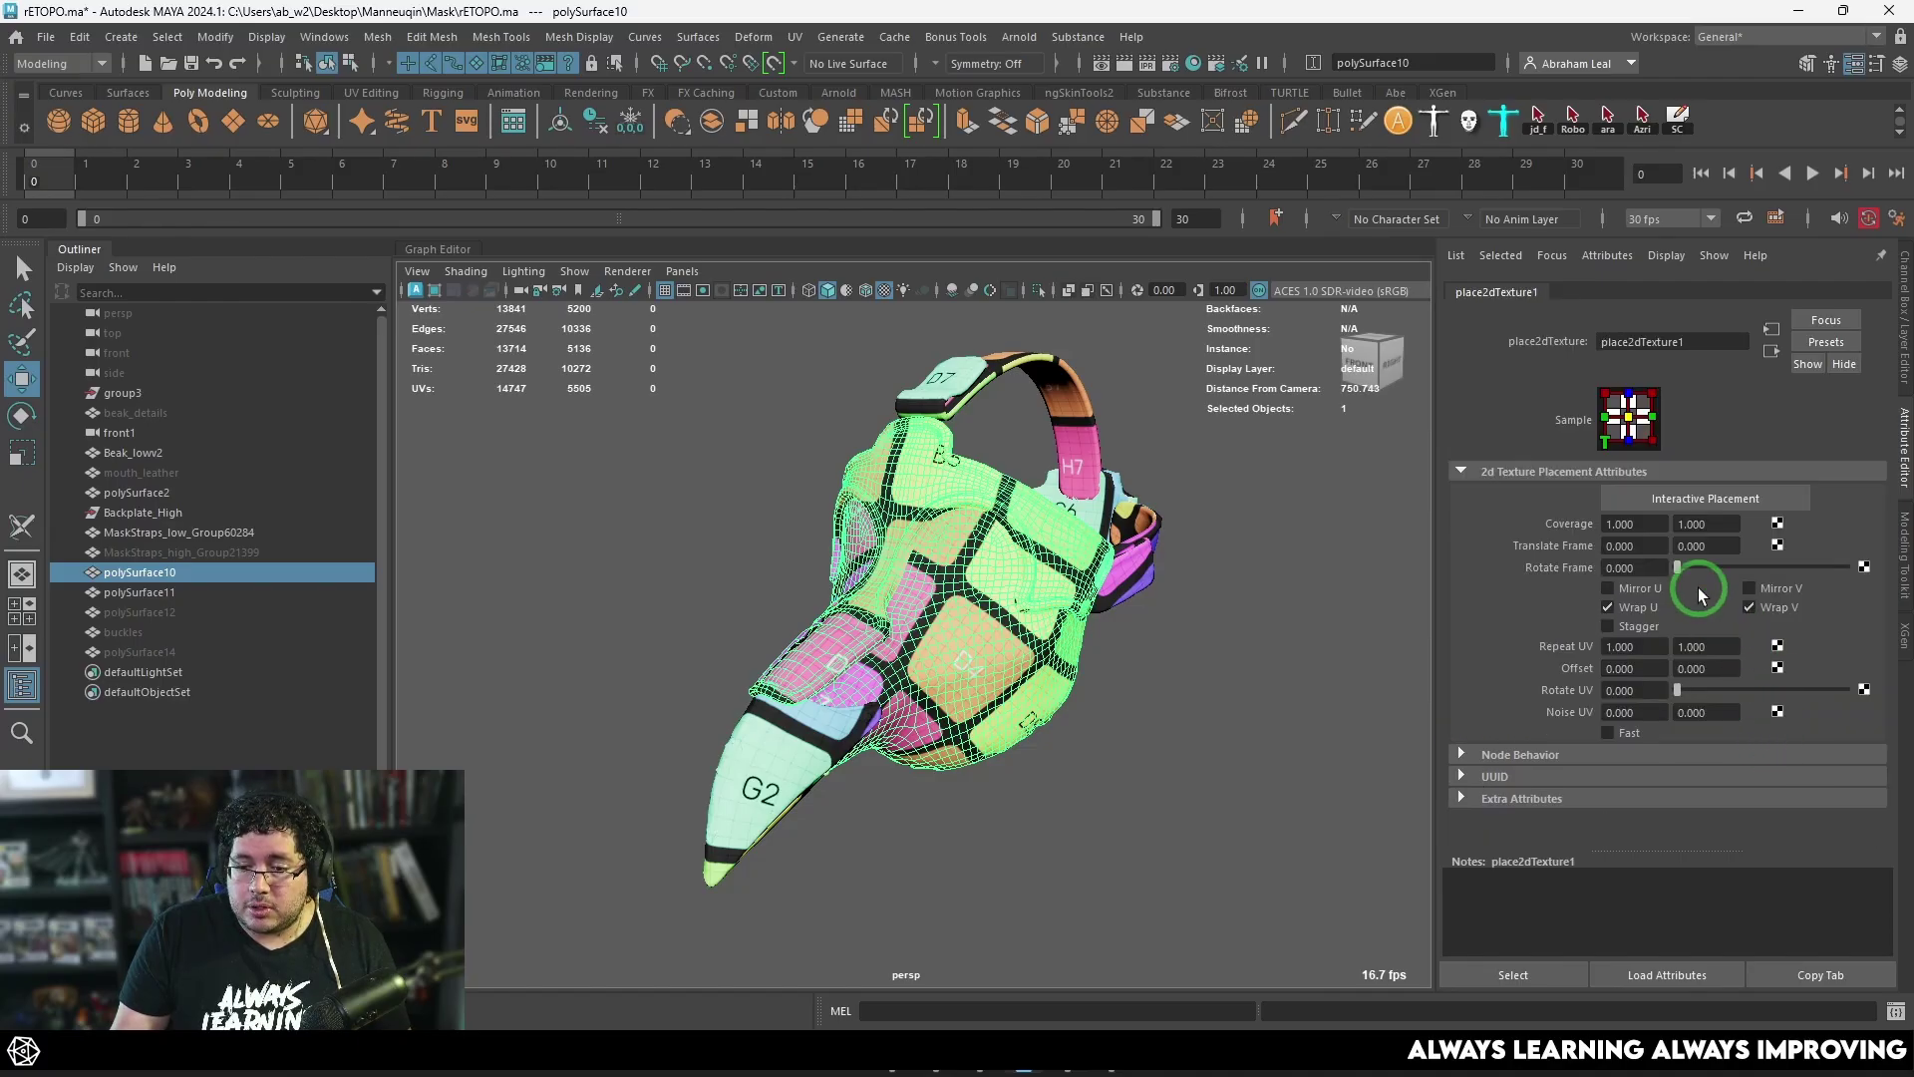
Step: Set the checker texture's Repeat UV to 4 in both directions and deselect the mask to check the pattern
type("4")
key("Tab")
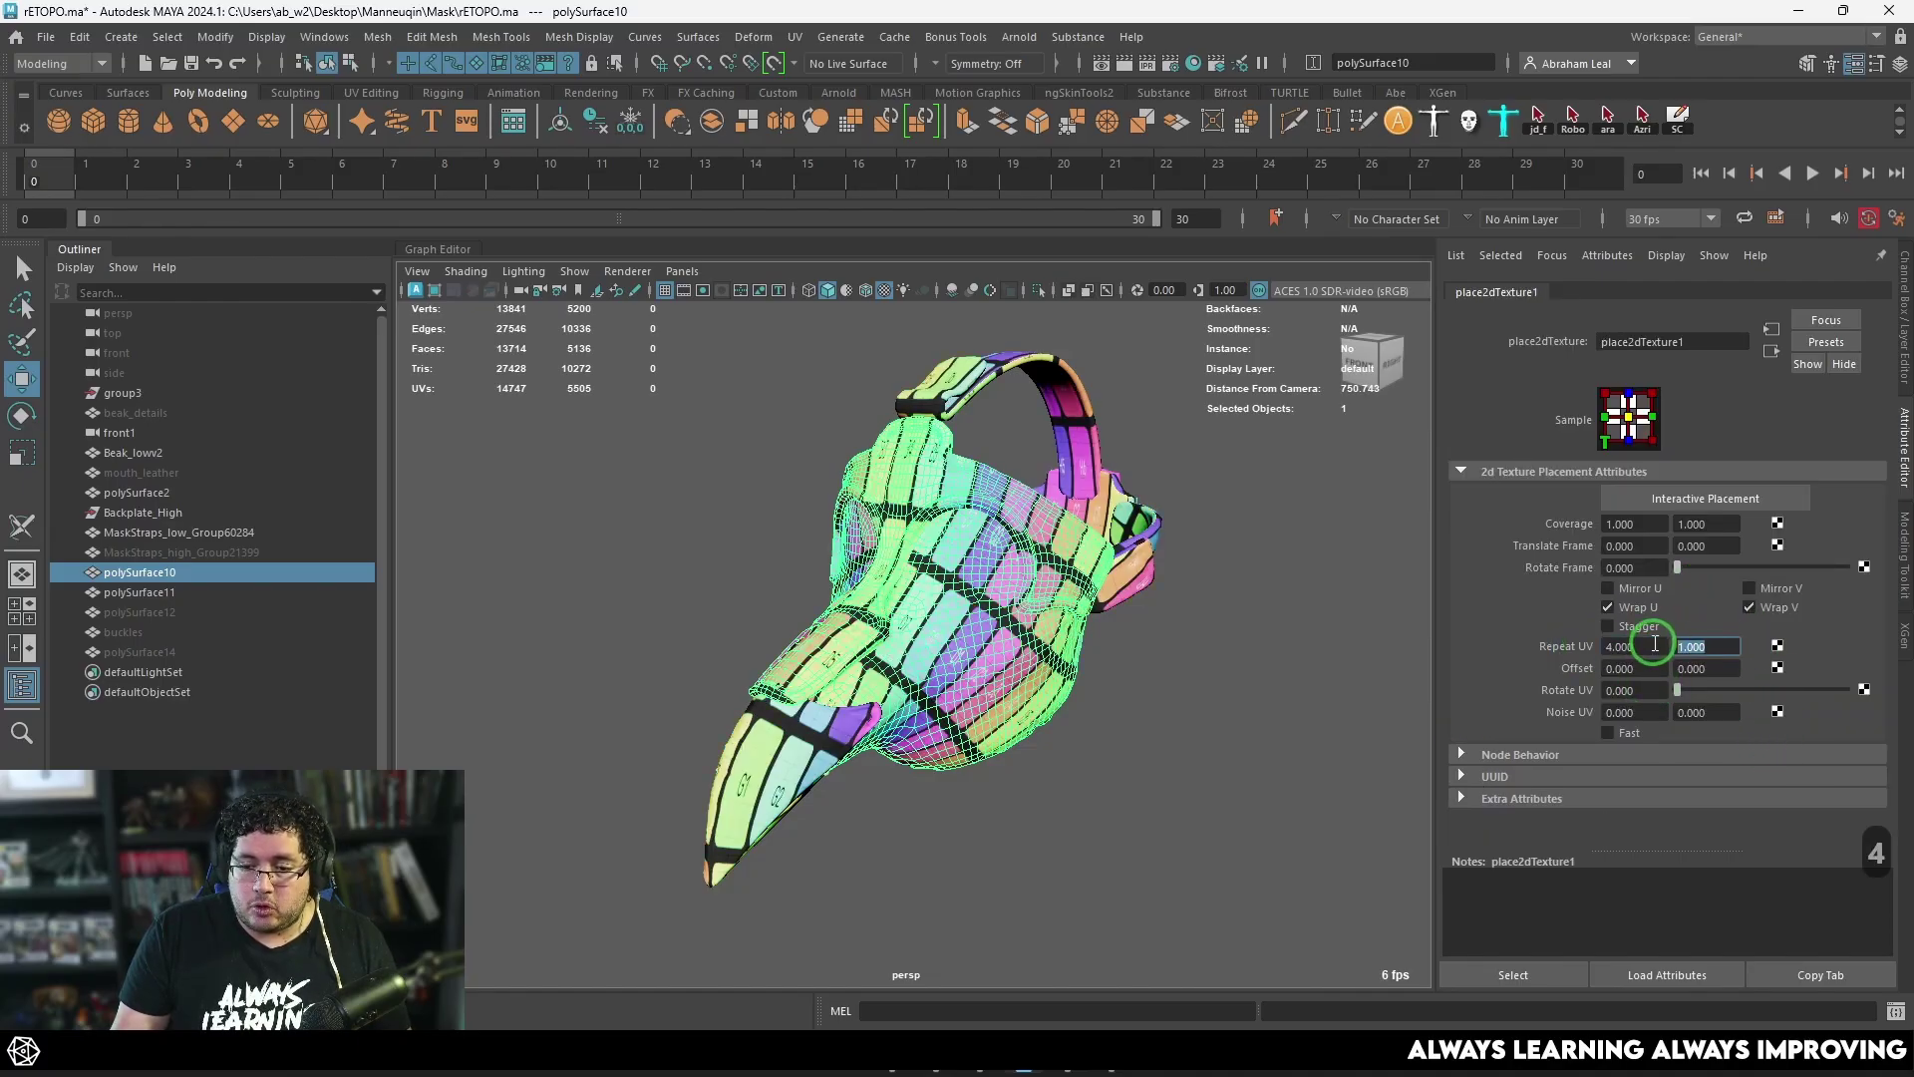
type("4")
key("Return")
left_click(1232, 588)
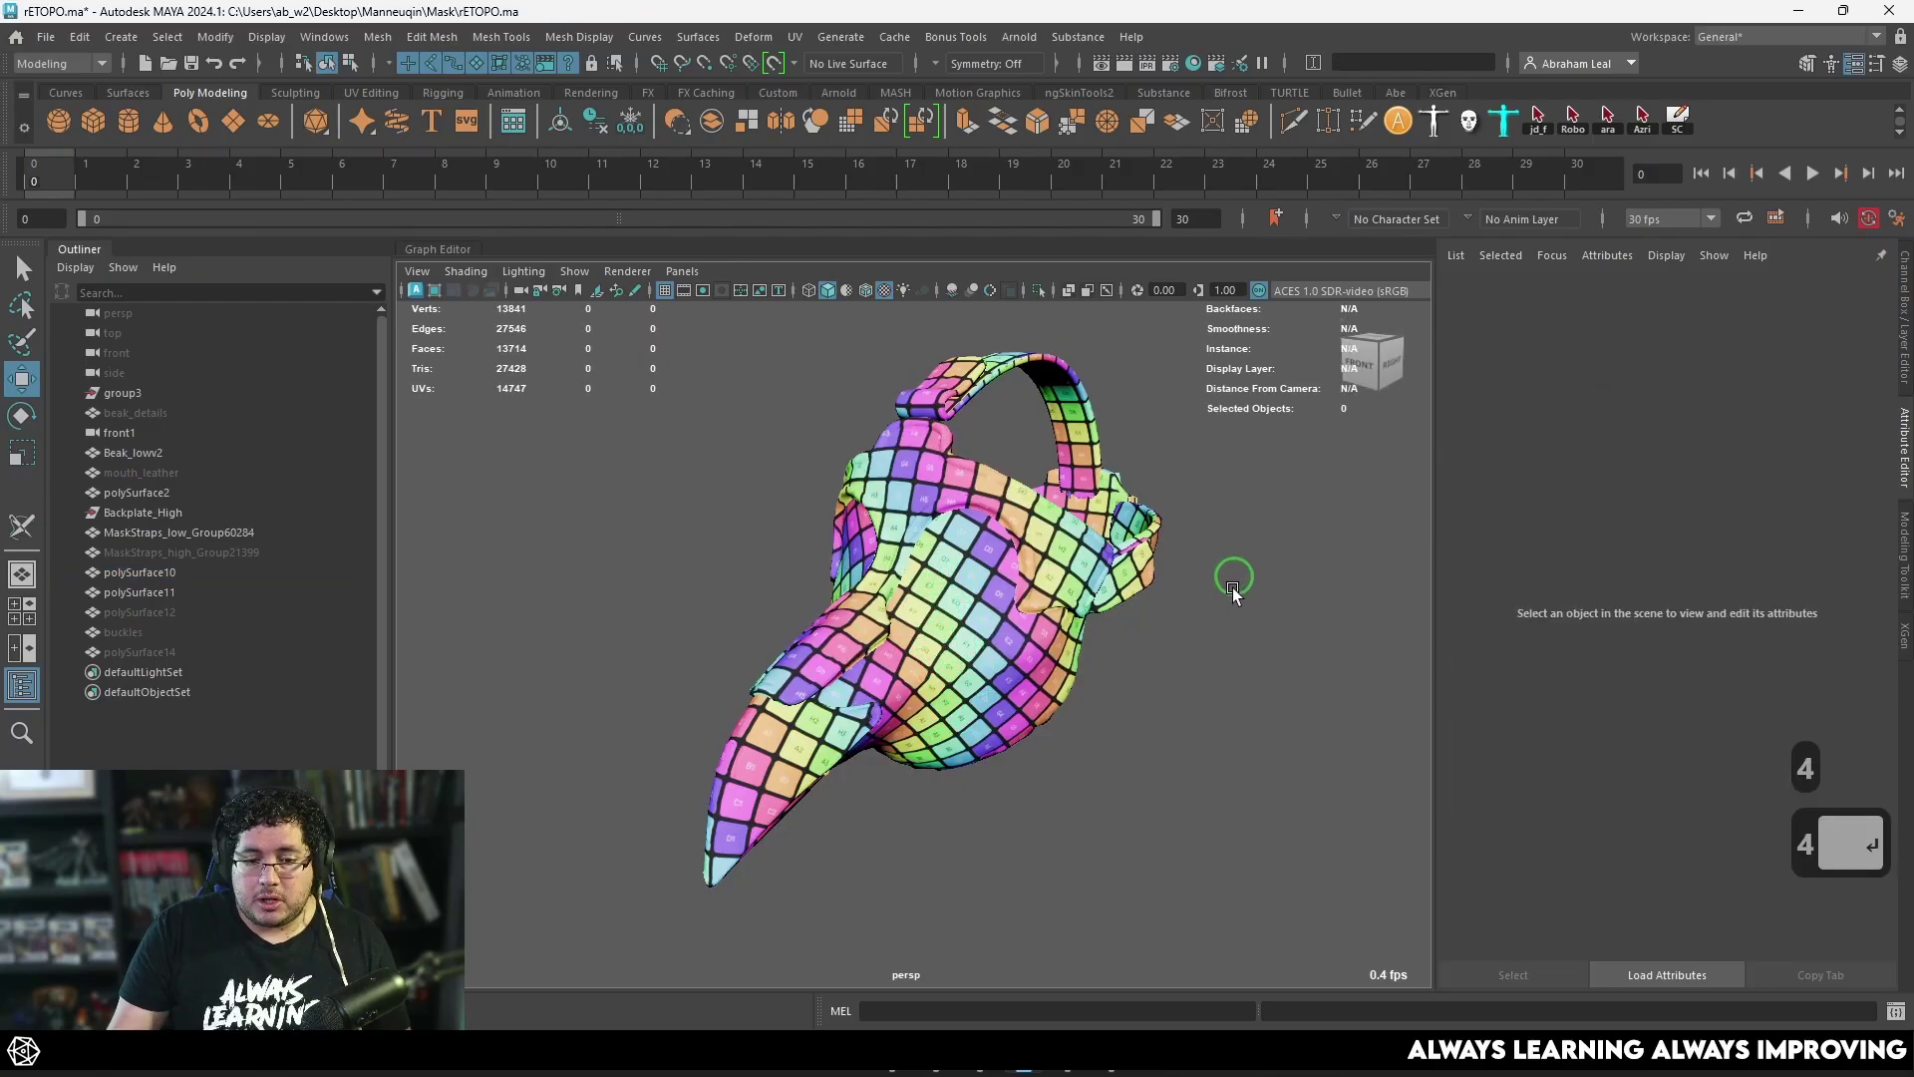
left_click_drag(1232, 588, 913, 642, "alt")
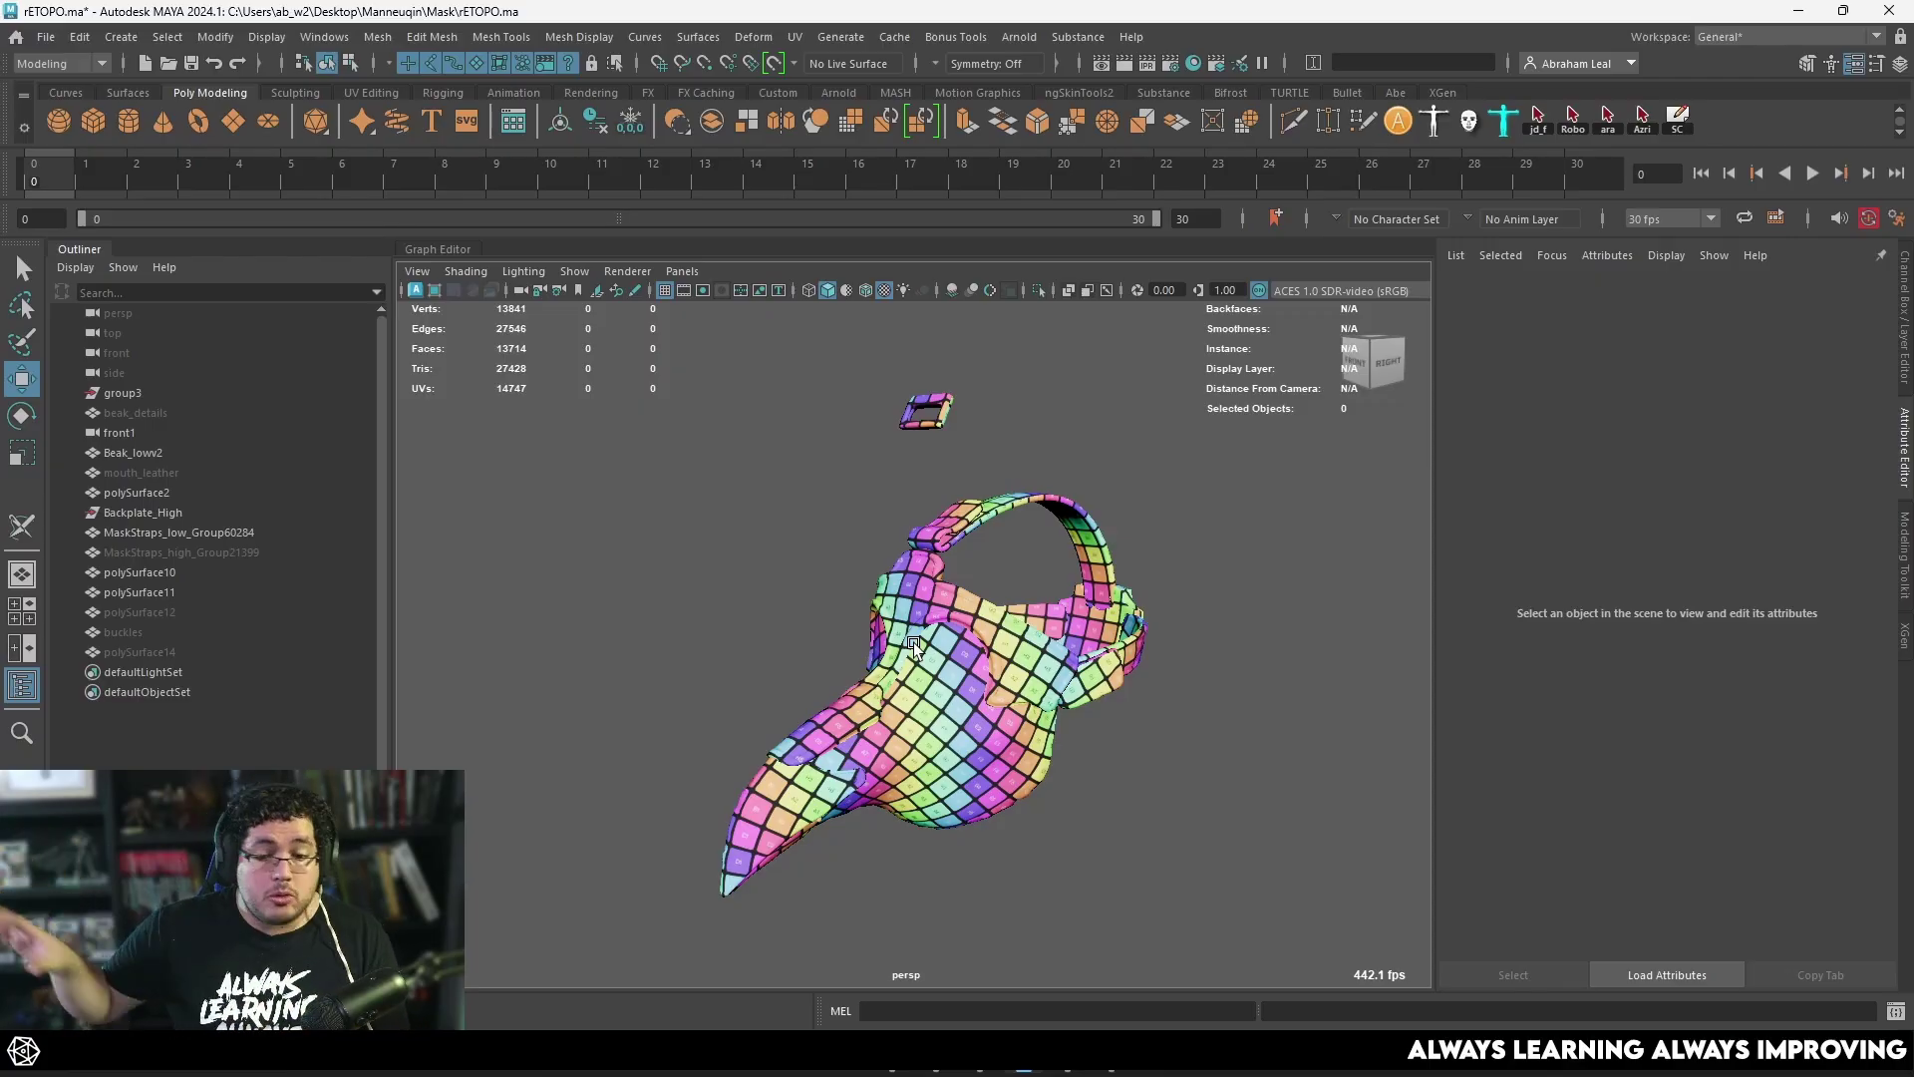
right_click_drag(913, 642, 955, 475, "alt")
left_click_drag(955, 476, 1075, 570, "alt")
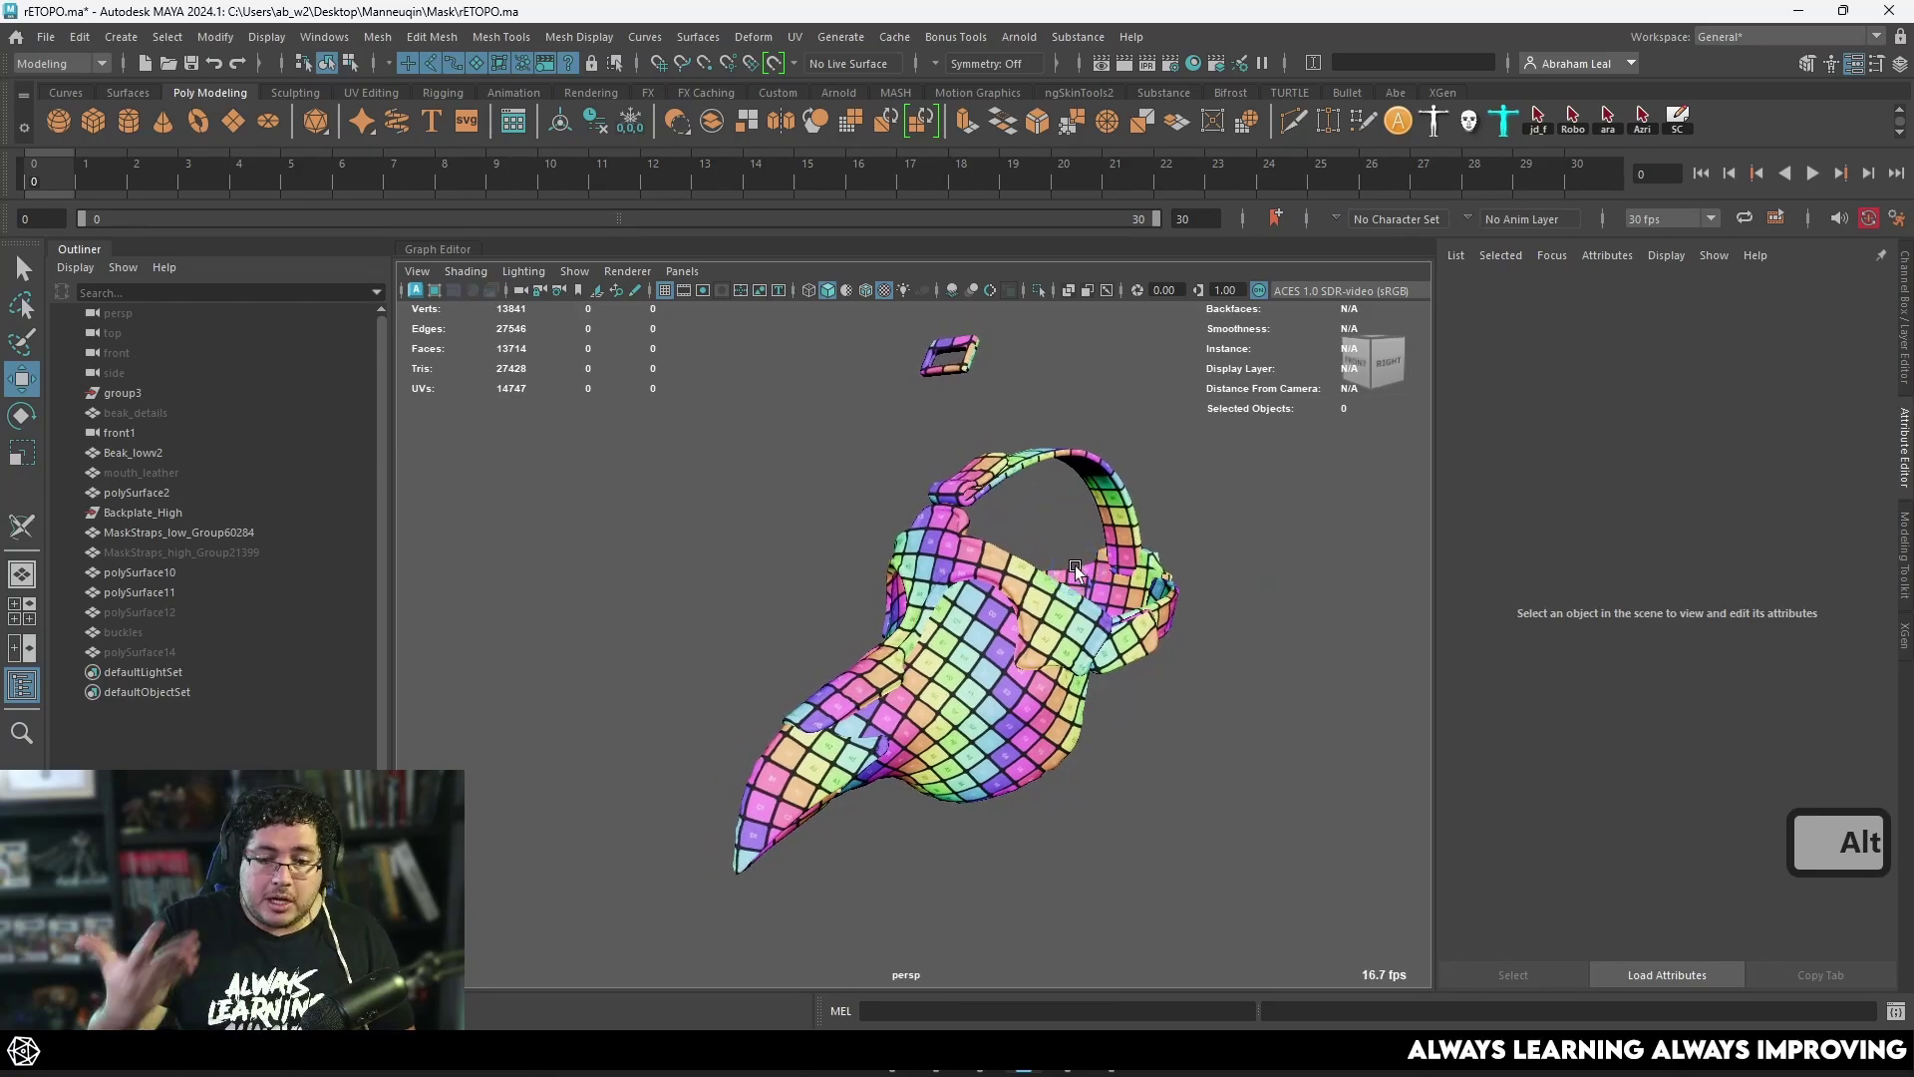